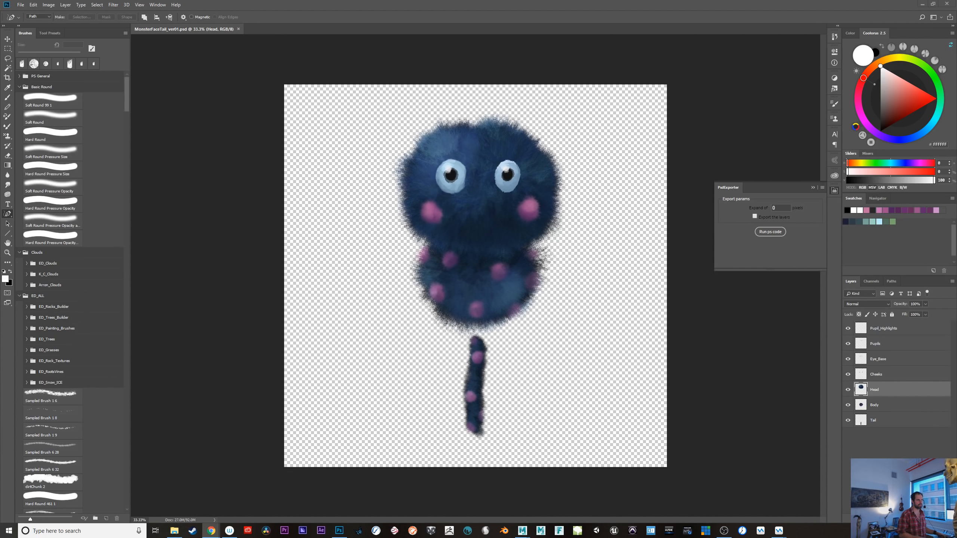
# - Check the document's color mode and bit depth settings
pyautogui.click(48, 4)
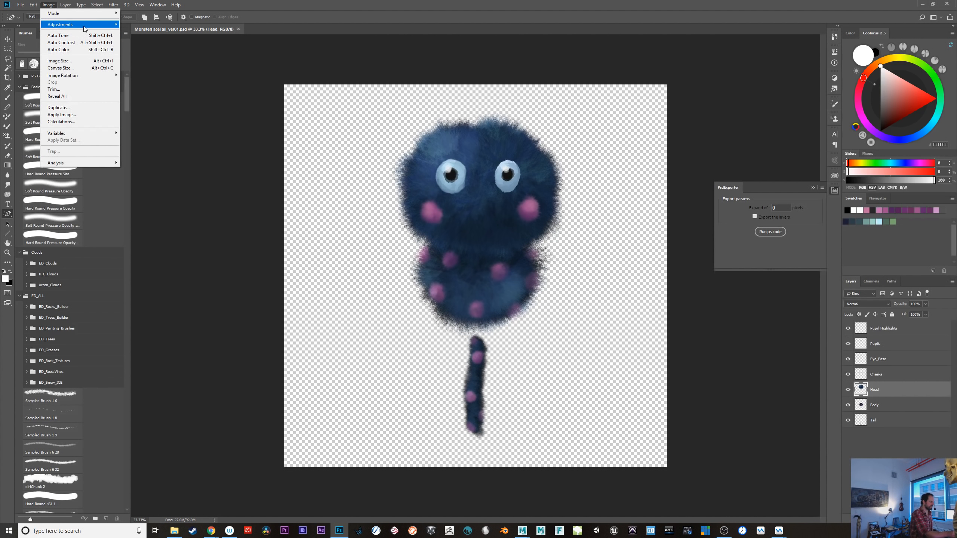
pyautogui.moveTo(92, 14)
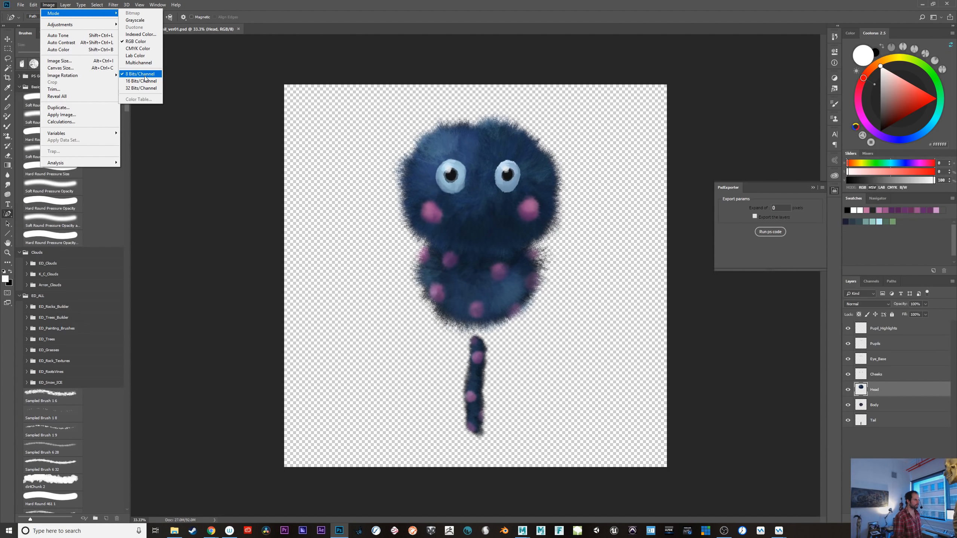
pyautogui.click(738, 403)
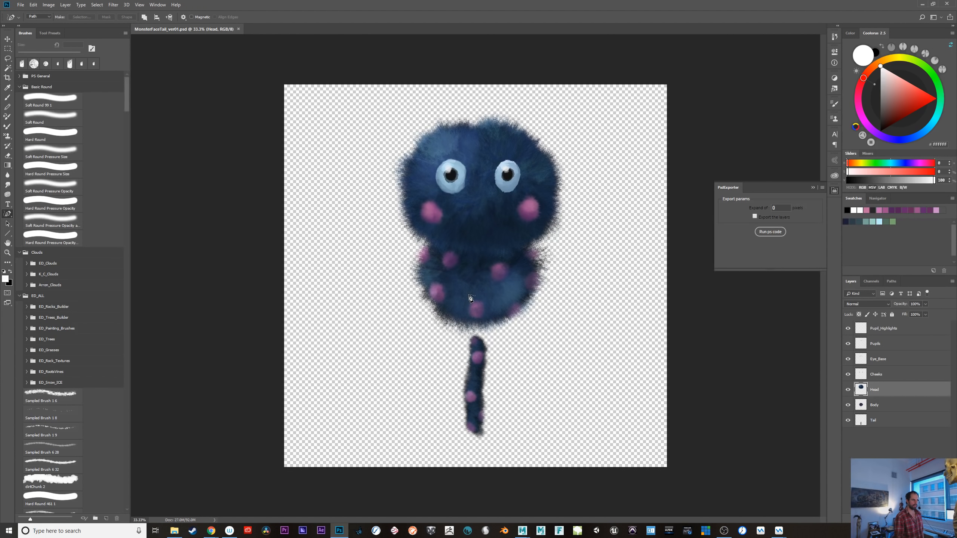
# - Hide and show the Head layer, then the Pupil_Highlights layer, to check what each contains
pyautogui.click(847, 389)
pyautogui.click(848, 389)
pyautogui.click(853, 328)
pyautogui.click(848, 328)
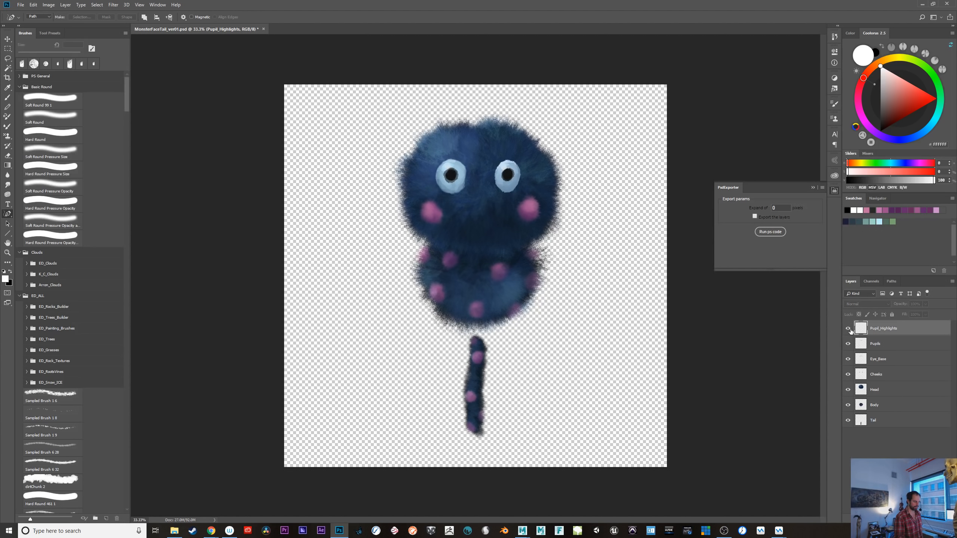
pyautogui.click(848, 328)
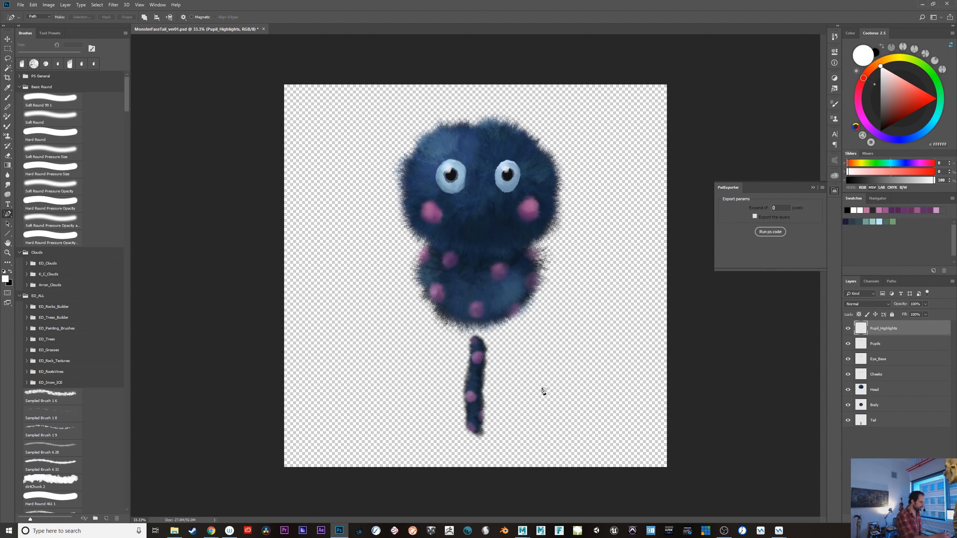
# - Close and reopen the PsdExporter extension and set its expand value to 20 pixels
pyautogui.click(813, 187)
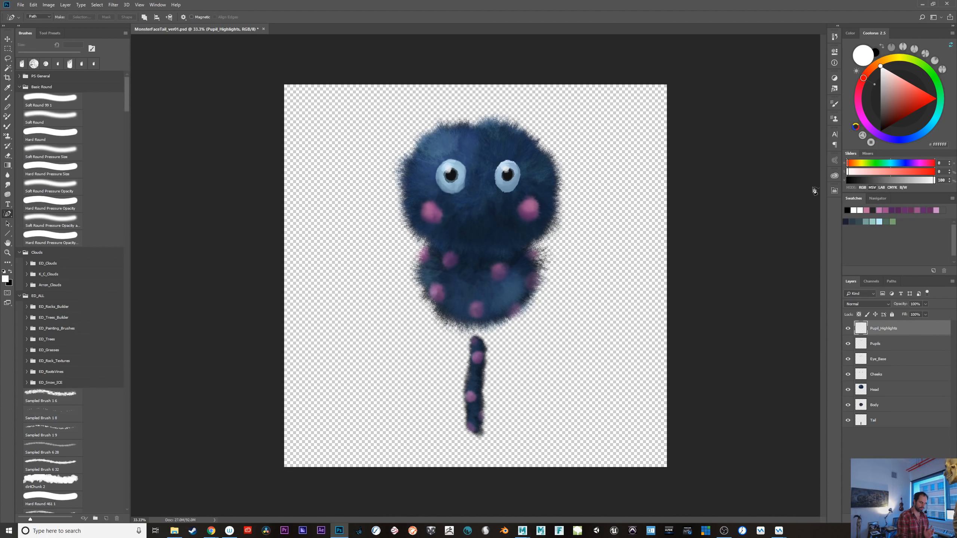
pyautogui.click(158, 5)
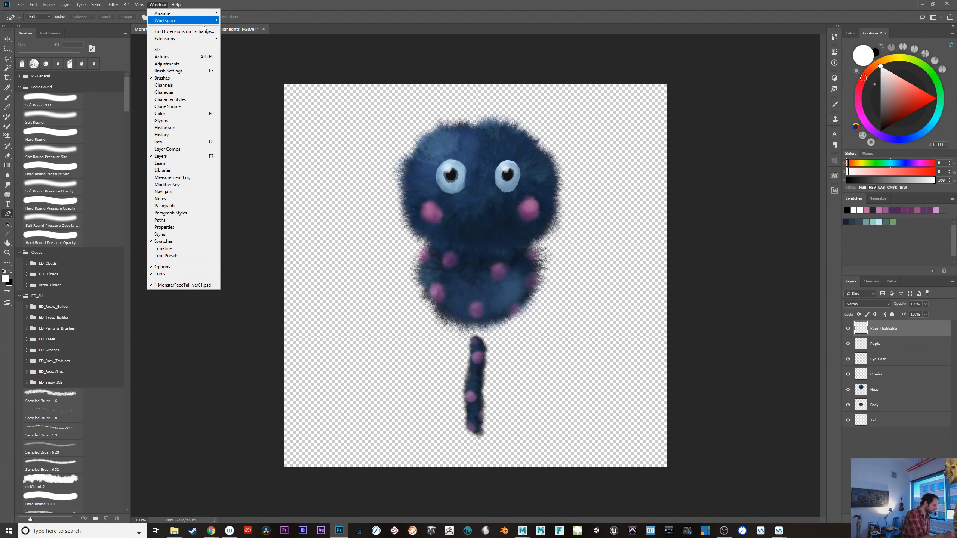
pyautogui.moveTo(212, 41)
pyautogui.click(260, 60)
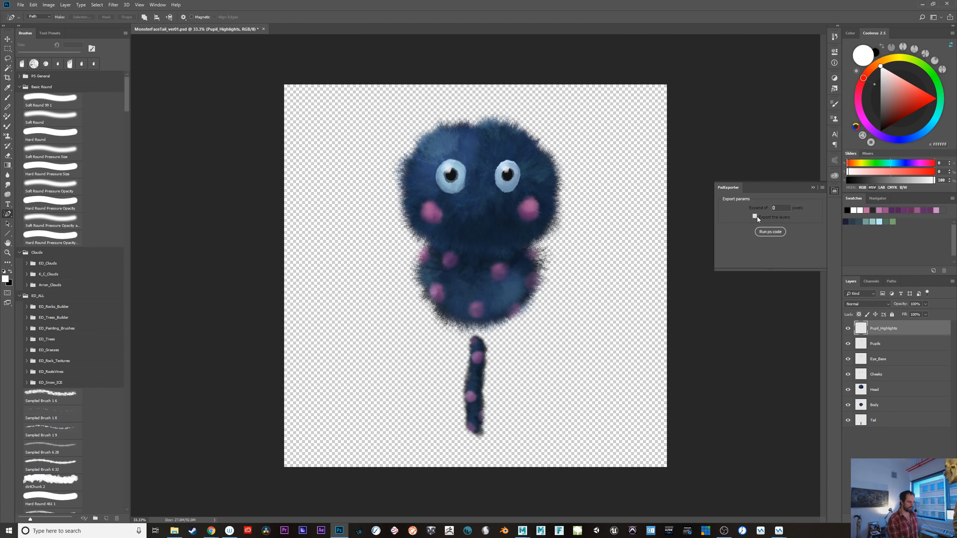
pyautogui.moveTo(779, 208); pyautogui.dragTo(752, 217)
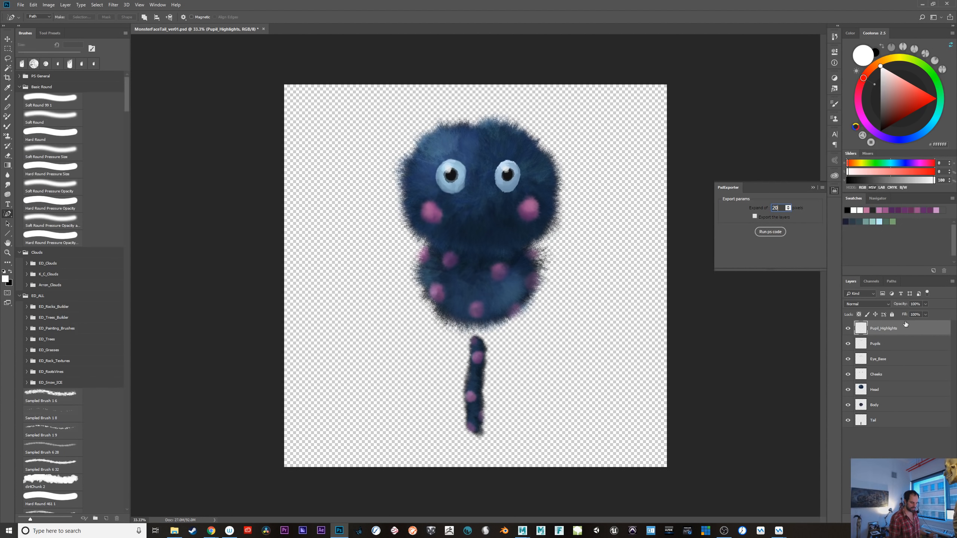
# - Load the Head layer's outline as a selection and expand it by 20 pixels
pyautogui.keyDown('ctrl'); pyautogui.click(862, 332); pyautogui.keyUp('ctrl')
pyautogui.keyDown('ctrl'); pyautogui.click(861, 391); pyautogui.keyUp('ctrl')
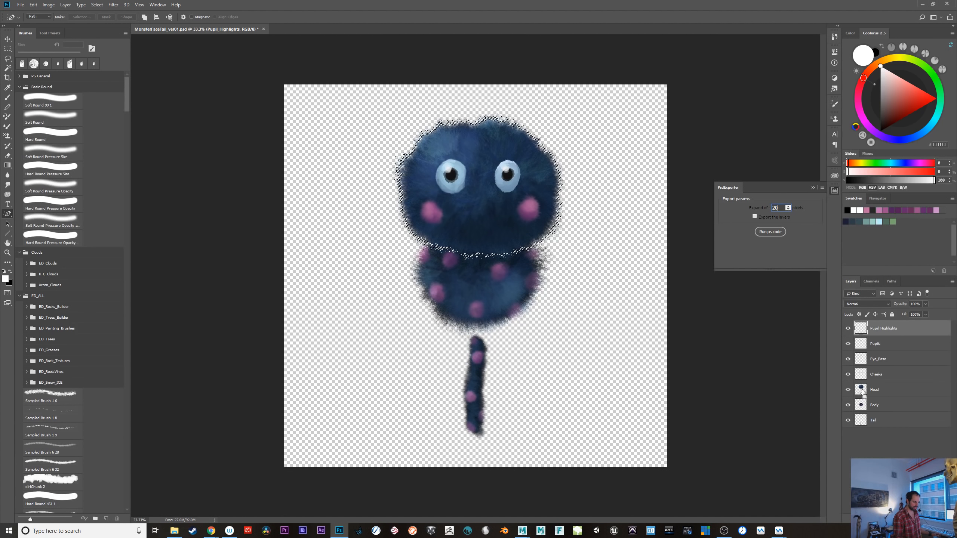
pyautogui.click(95, 7)
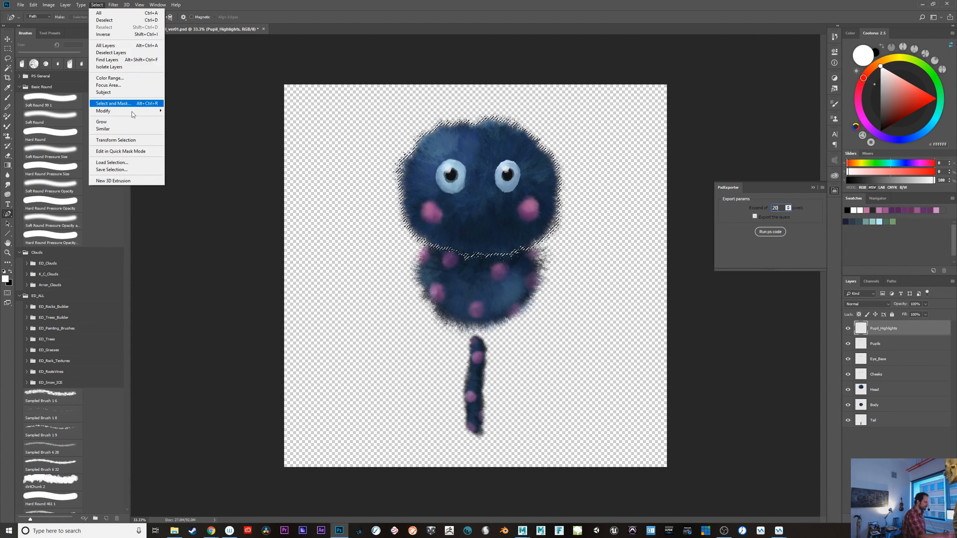
pyautogui.moveTo(132, 108)
pyautogui.click(203, 128)
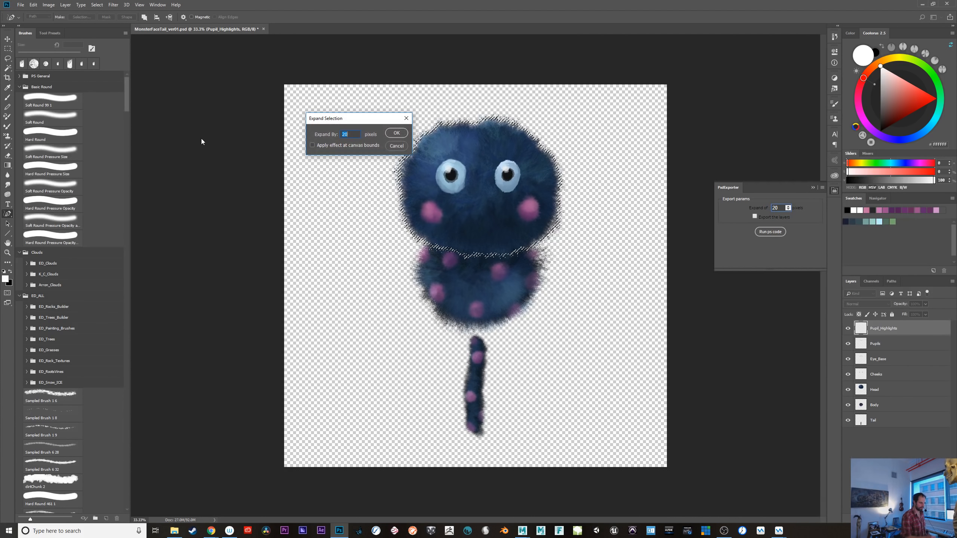
pyautogui.press('Return')
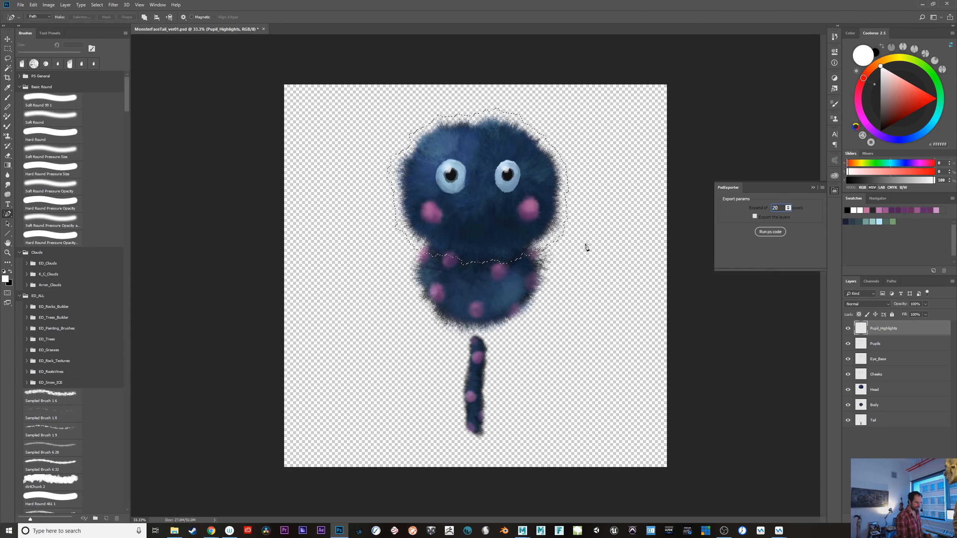
# - Convert the expanded head selection into a work path
pyautogui.hotkey('ctrl', '+')
pyautogui.hotkey('ctrl', '+')
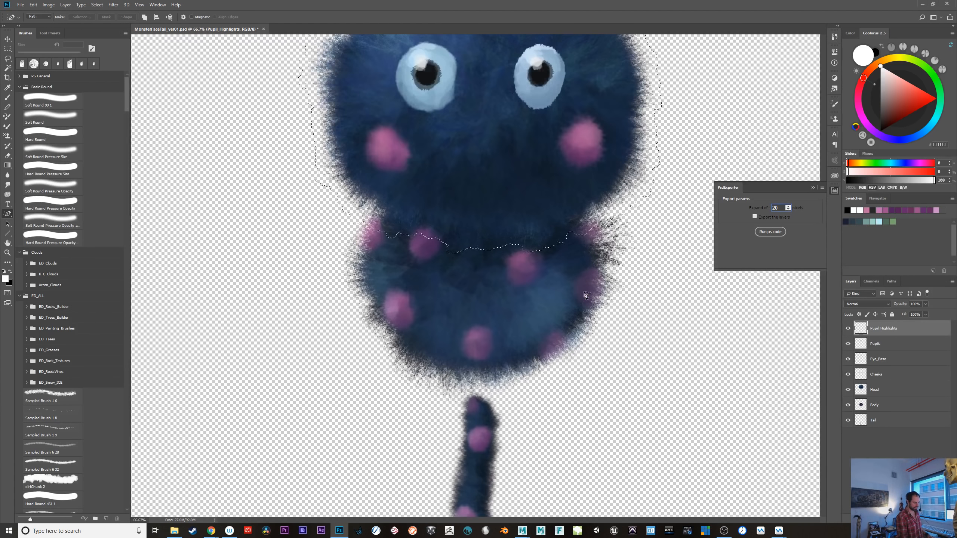
pyautogui.hotkey('ctrl', '-')
pyautogui.hotkey('ctrl', '-')
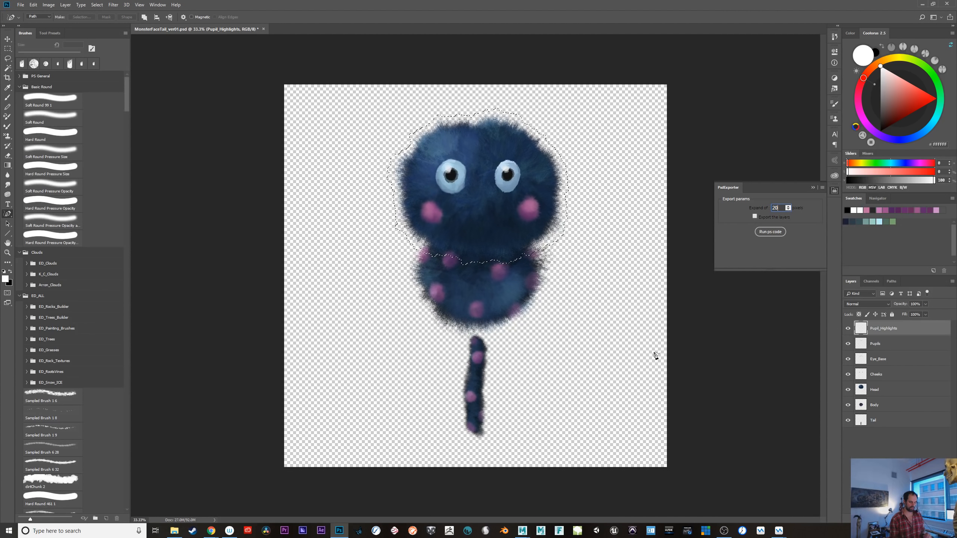
pyautogui.click(892, 281)
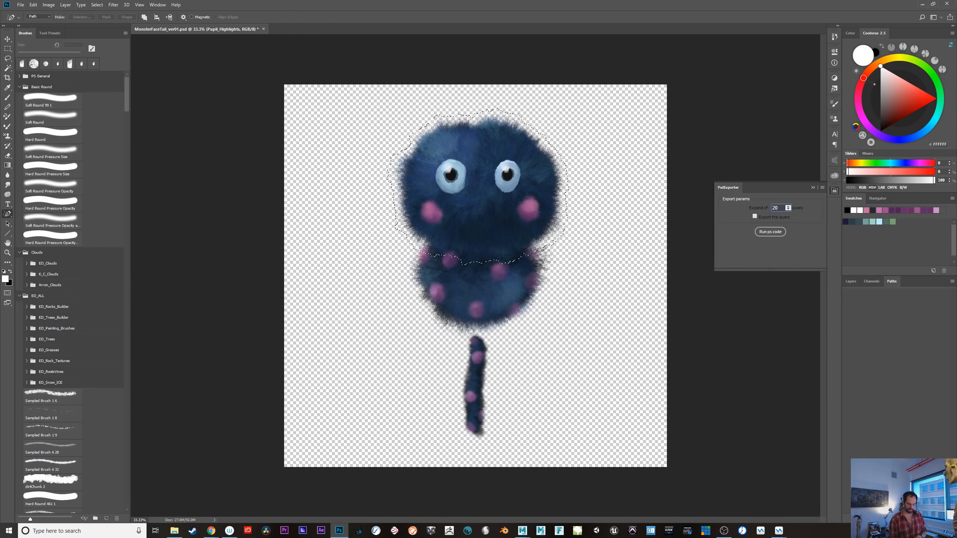
pyautogui.click(911, 519)
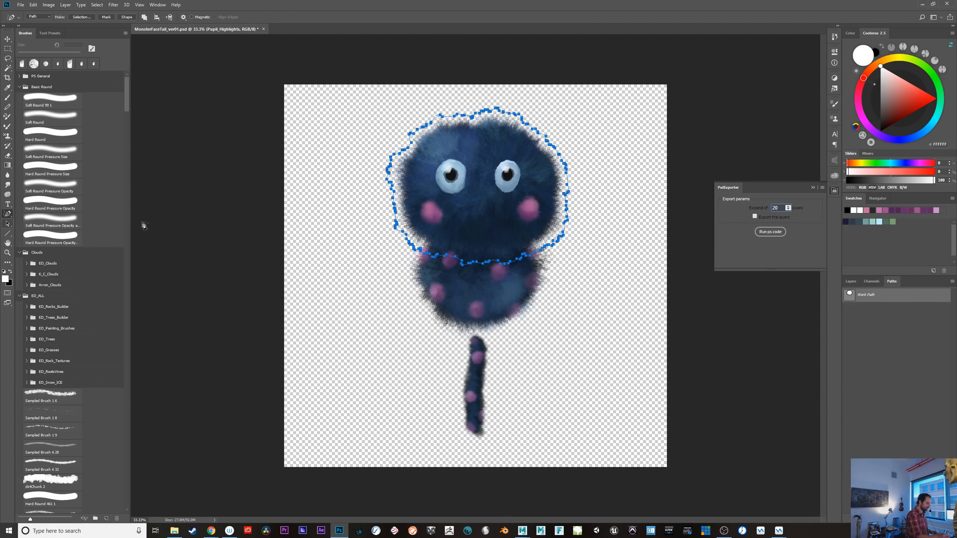
pyautogui.rightClick(7, 214)
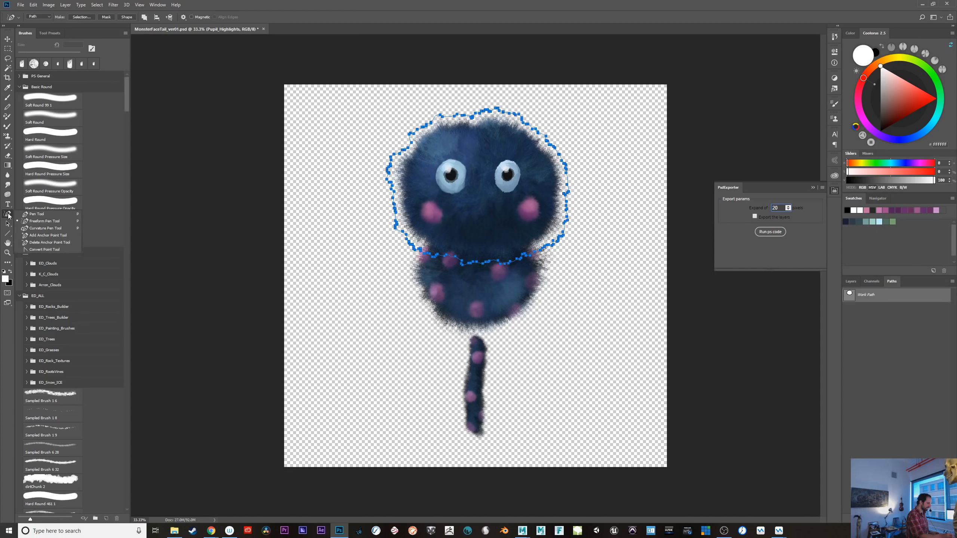
pyautogui.click(42, 215)
pyautogui.click(381, 184)
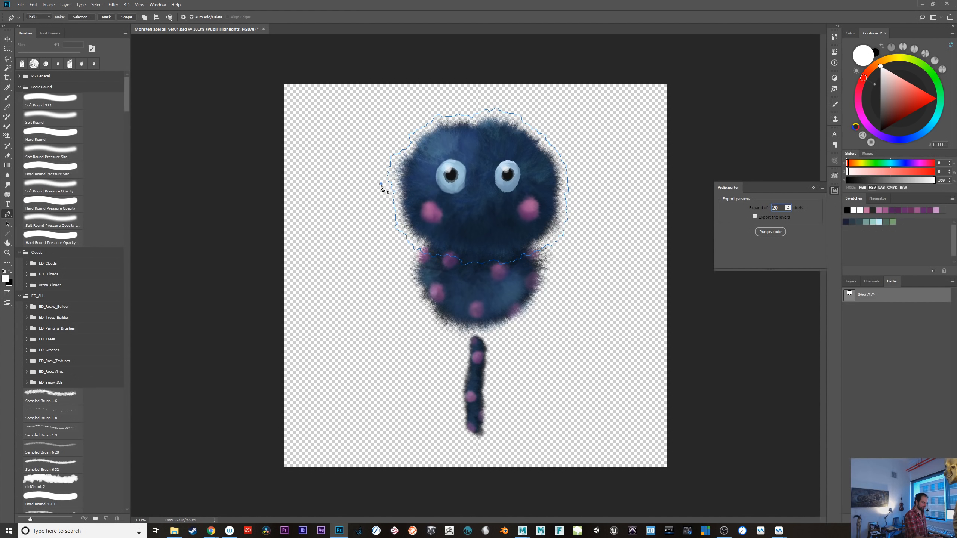
pyautogui.moveTo(475, 179); pyautogui.dragTo(492, 178)
pyautogui.hotkey('ctrl', 'alt', 'z')
pyautogui.hotkey('ctrl', 'alt', 'z')
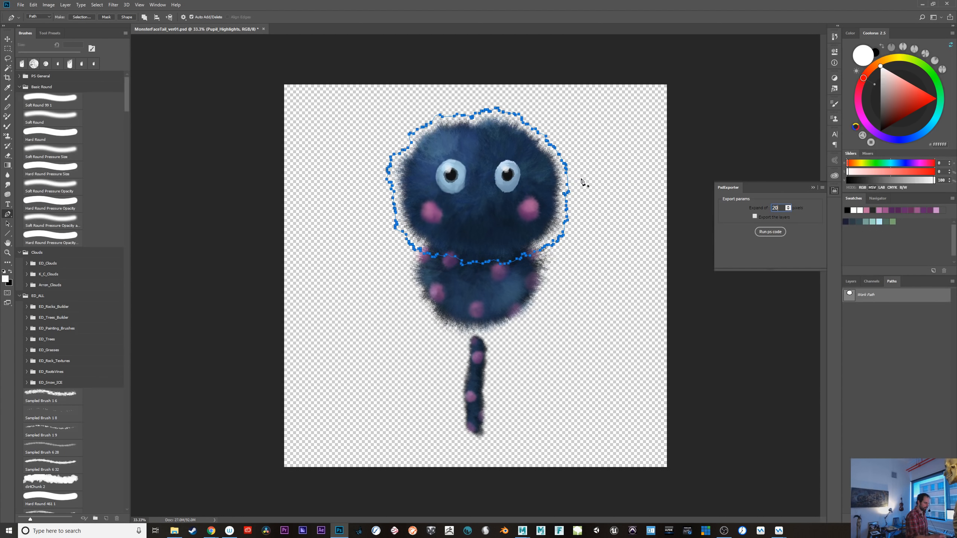
# - Draw a closed loop around each of the monster's eyes with the Freeform Pen tool
pyautogui.rightClick(10, 217)
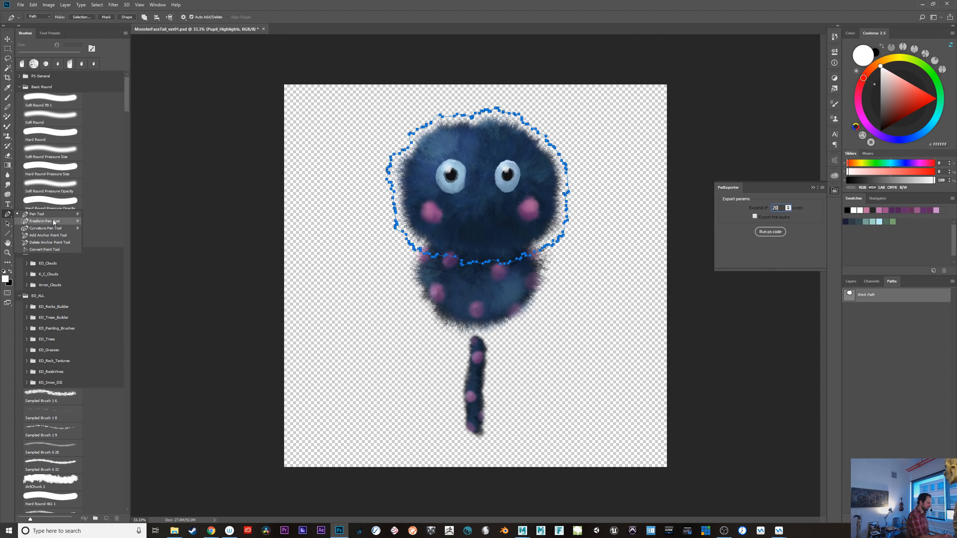
pyautogui.click(50, 220)
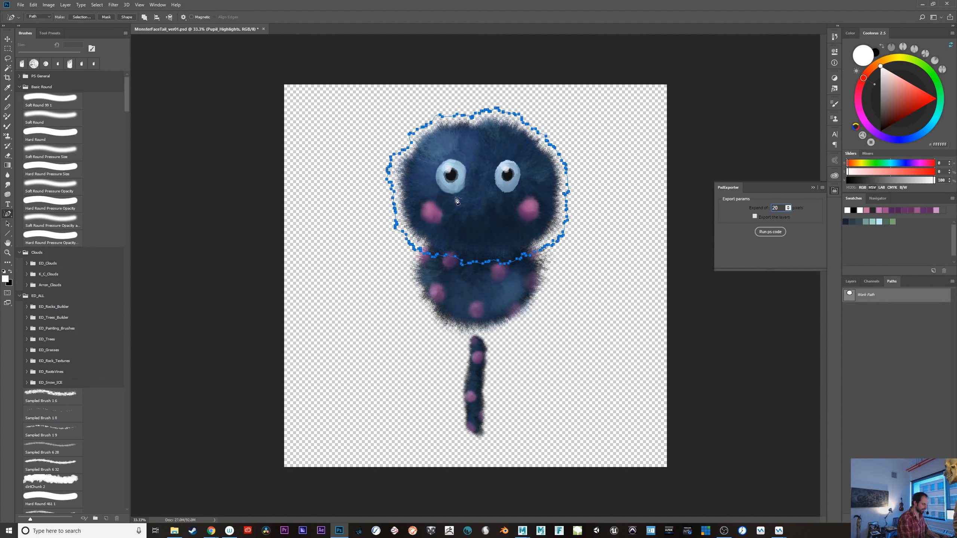
pyautogui.moveTo(442, 201)
pyautogui.mouseDown()
pyautogui.moveTo(430, 181)
pyautogui.moveTo(448, 153)
pyautogui.moveTo(476, 160)
pyautogui.moveTo(471, 195)
pyautogui.moveTo(440, 199)
pyautogui.mouseUp()
pyautogui.moveTo(501, 200)
pyautogui.mouseDown()
pyautogui.moveTo(488, 178)
pyautogui.moveTo(507, 153)
pyautogui.moveTo(527, 179)
pyautogui.moveTo(500, 199)
pyautogui.mouseUp()
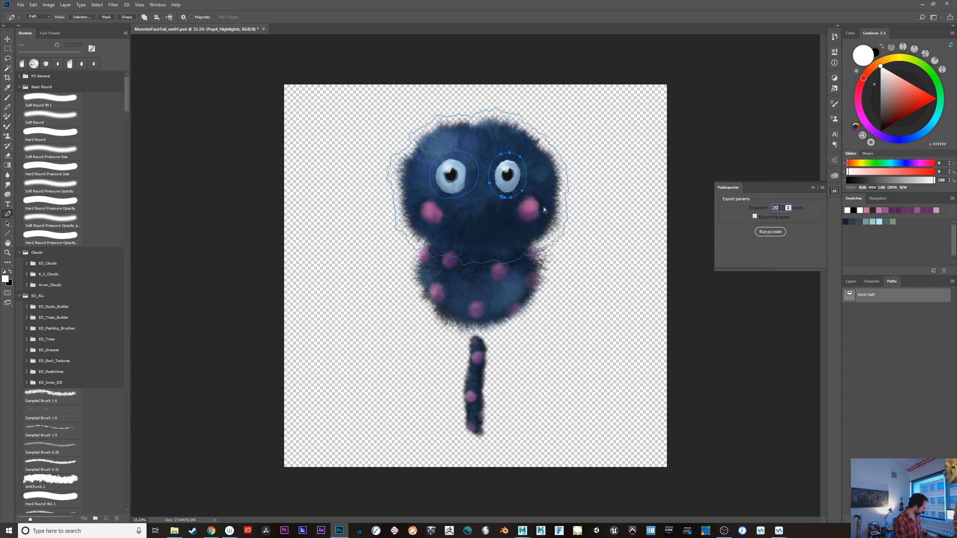
# - Draw a smaller closed freeform loop around each pupil, inside the eye whites
pyautogui.hotkey('ctrl', '+')
pyautogui.hotkey('ctrl', '+')
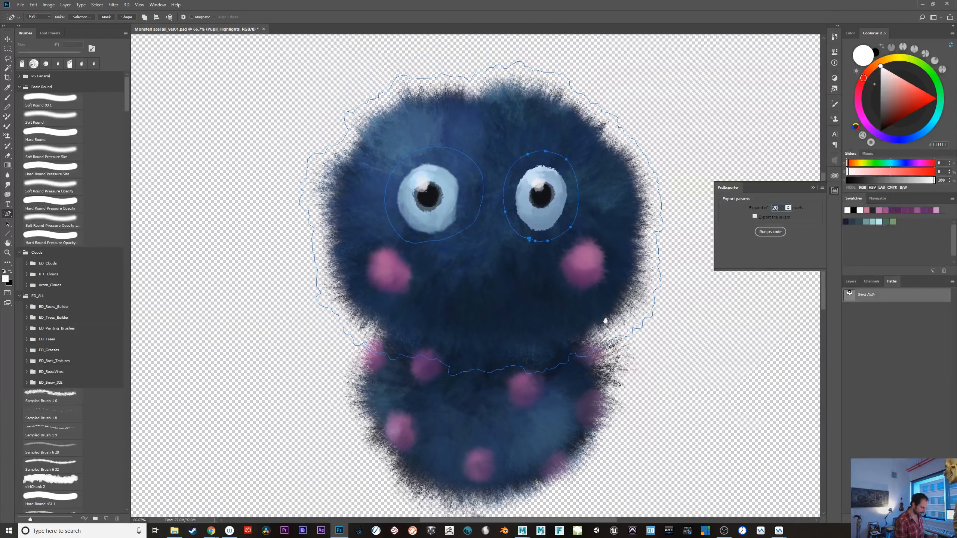
pyautogui.moveTo(536, 226)
pyautogui.mouseDown()
pyautogui.moveTo(525, 212)
pyautogui.moveTo(537, 177)
pyautogui.moveTo(558, 207)
pyautogui.moveTo(546, 228)
pyautogui.moveTo(536, 226)
pyautogui.mouseUp()
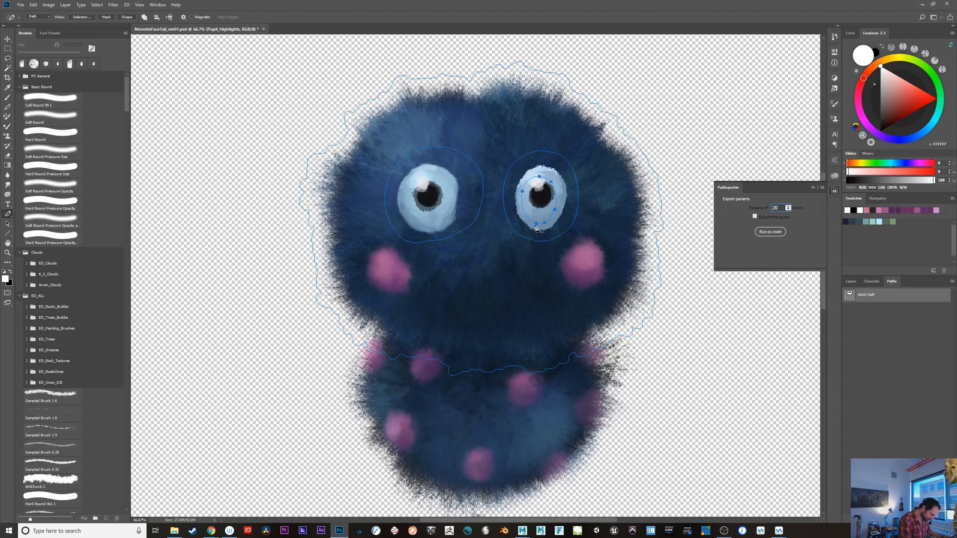
pyautogui.moveTo(432, 221)
pyautogui.mouseDown()
pyautogui.moveTo(422, 219)
pyautogui.moveTo(414, 181)
pyautogui.moveTo(448, 197)
pyautogui.moveTo(430, 223)
pyautogui.mouseUp()
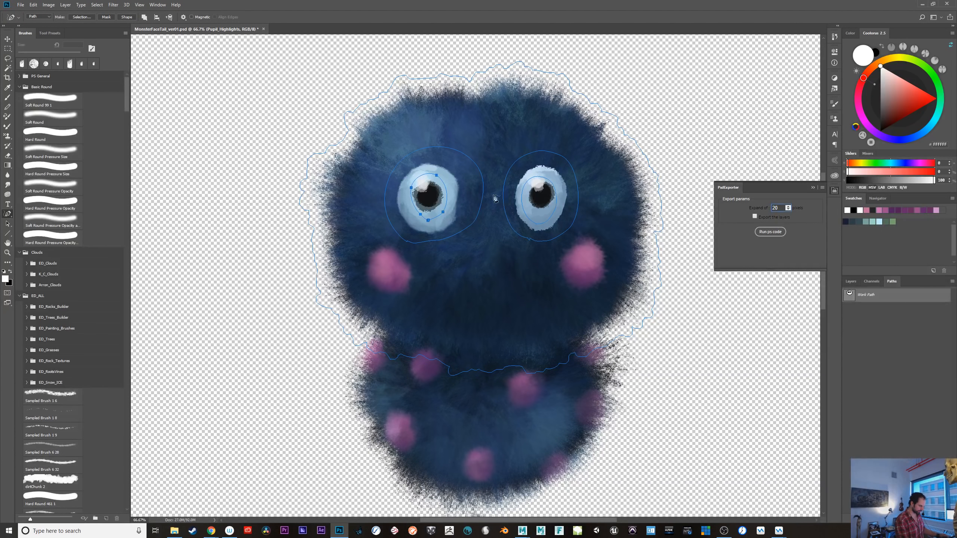
# - Draw a vertical freeform line down the middle of the head and a horizontal one across both eyes, extending both past the head outline
pyautogui.moveTo(498, 60); pyautogui.dragTo(492, 398)
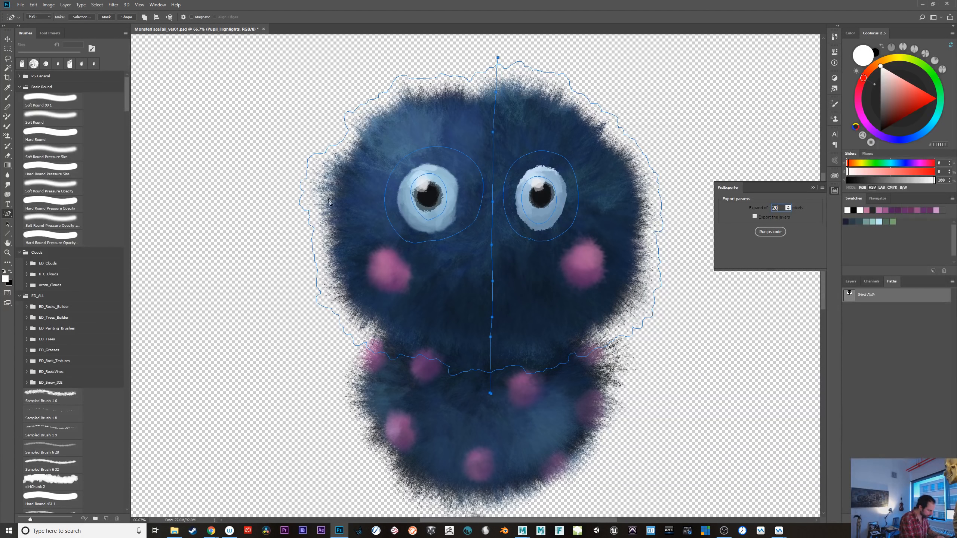
pyautogui.moveTo(301, 202); pyautogui.dragTo(367, 205)
pyautogui.moveTo(469, 198); pyautogui.dragTo(705, 186)
pyautogui.hotkey('ctrl', 'z')
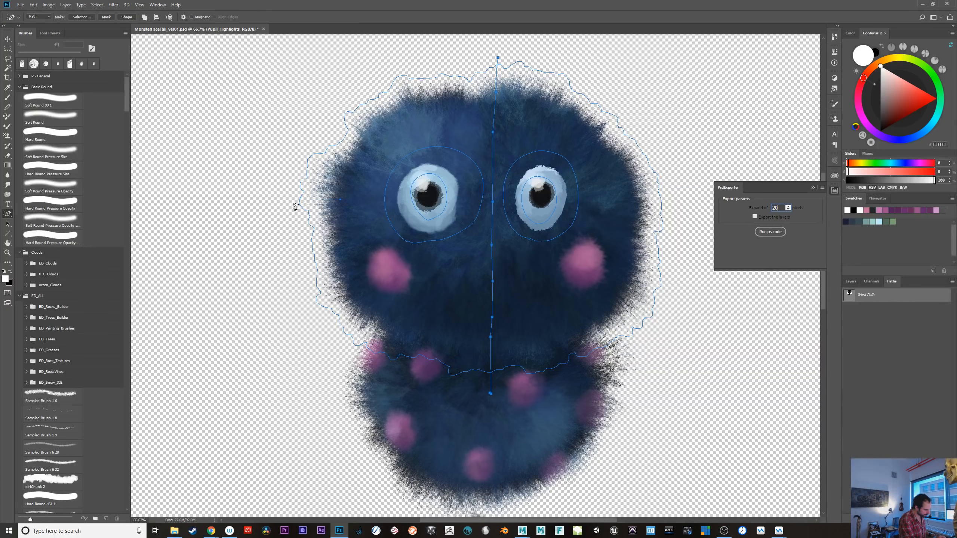
pyautogui.moveTo(296, 204); pyautogui.dragTo(680, 203)
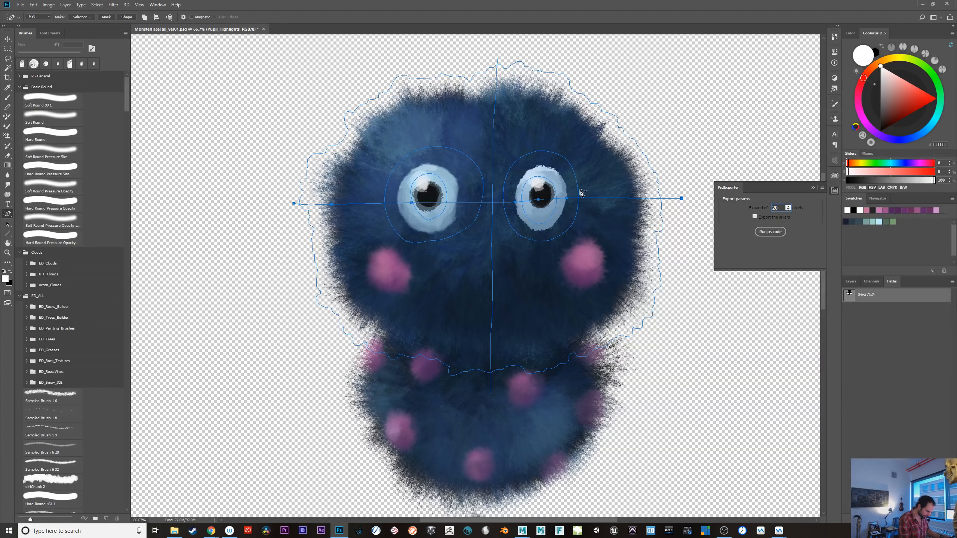
# - Draw vertical freeform lines through the left and right eyes, redoing the right one so it bows outward around the cheek side
pyautogui.moveTo(441, 67)
pyautogui.mouseDown()
pyautogui.moveTo(429, 272)
pyautogui.moveTo(437, 394)
pyautogui.mouseUp()
pyautogui.moveTo(538, 61)
pyautogui.mouseDown()
pyautogui.moveTo(539, 266)
pyautogui.moveTo(523, 400)
pyautogui.mouseUp()
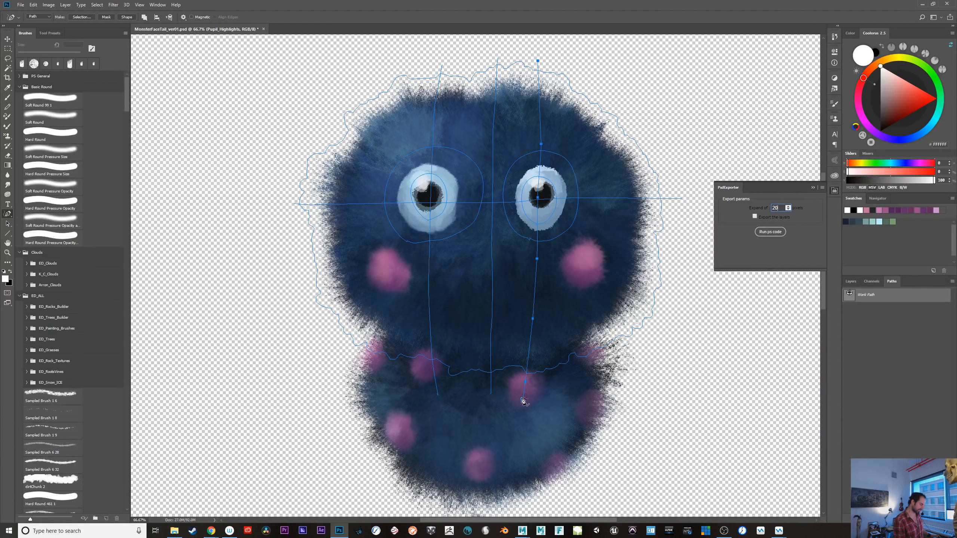
pyautogui.hotkey('ctrl', 'z')
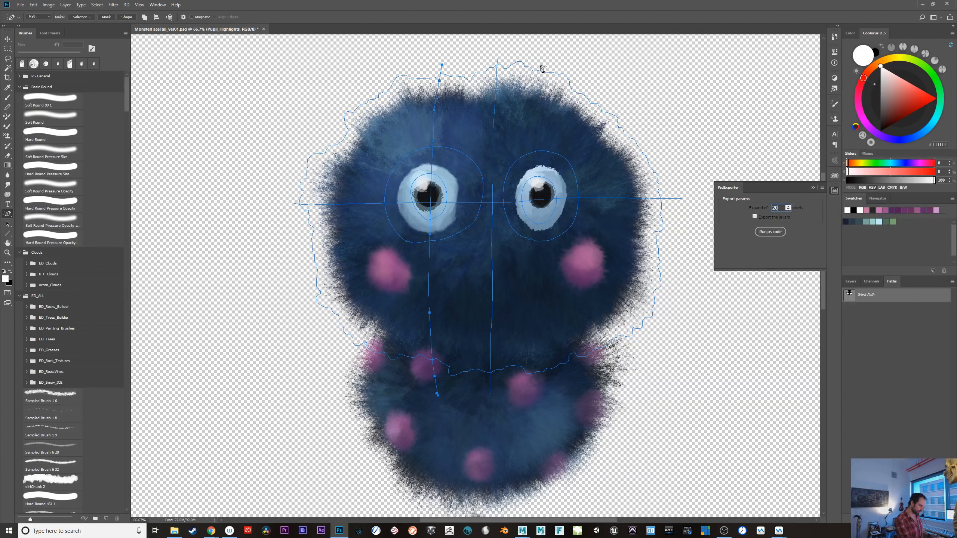
pyautogui.moveTo(541, 67)
pyautogui.mouseDown()
pyautogui.moveTo(546, 339)
pyautogui.moveTo(511, 404)
pyautogui.mouseUp()
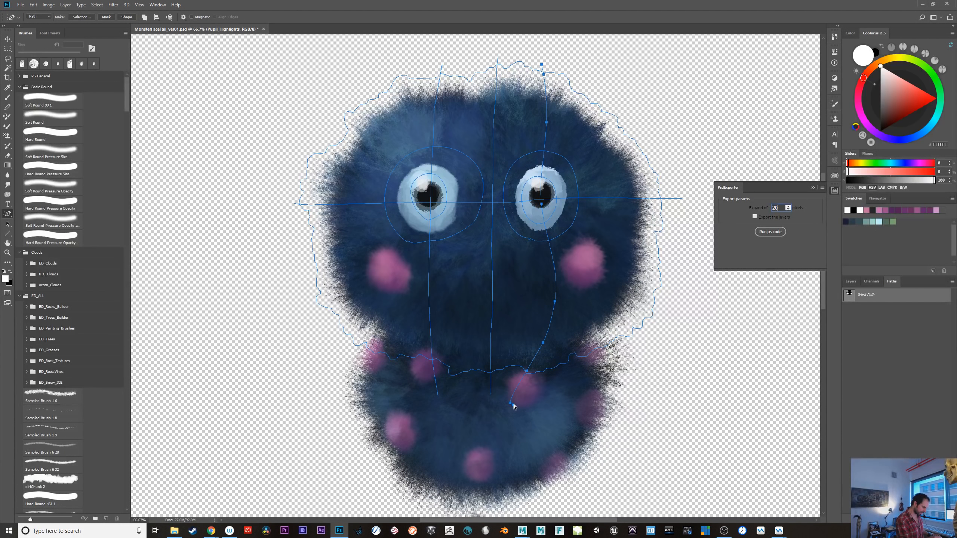
# - Replace the vertical guide line through the left eye with a freeform one that bows outward around the cheek side
pyautogui.press('a')
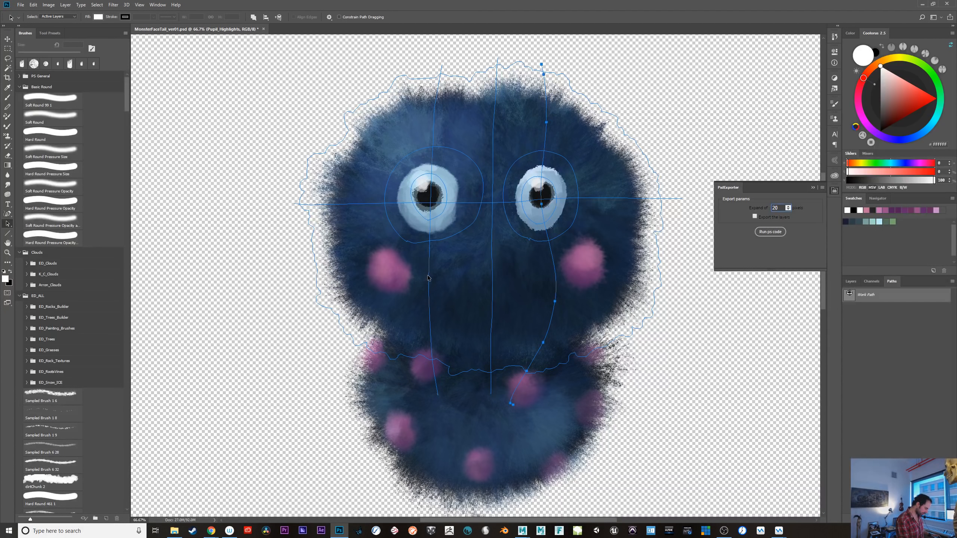
pyautogui.press('Delete')
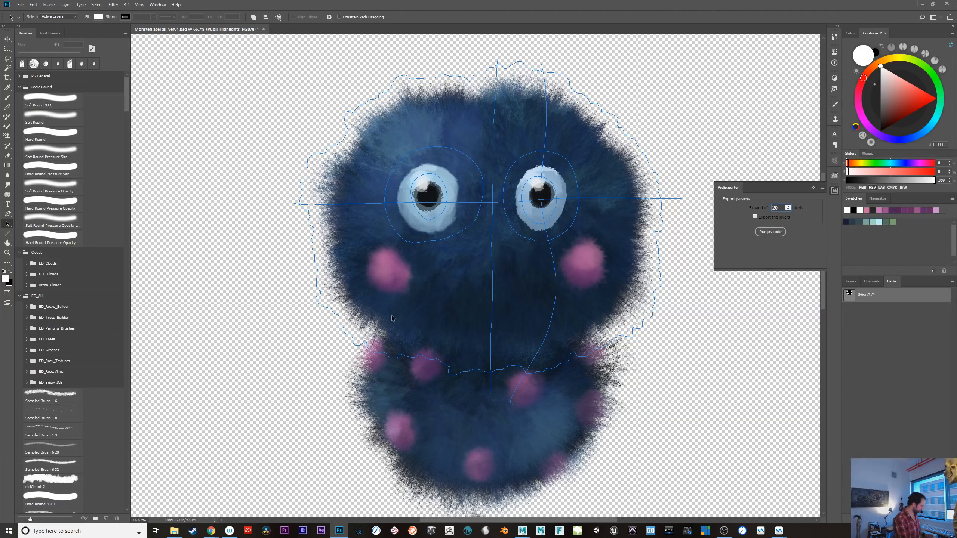
pyautogui.press('p')
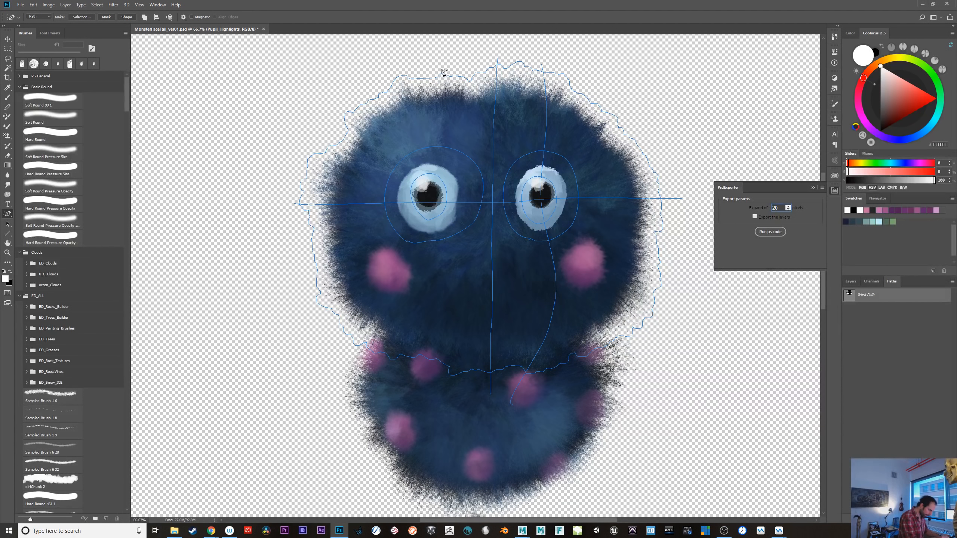
pyautogui.moveTo(442, 71)
pyautogui.mouseDown()
pyautogui.moveTo(404, 300)
pyautogui.moveTo(421, 384)
pyautogui.moveTo(438, 396)
pyautogui.mouseUp()
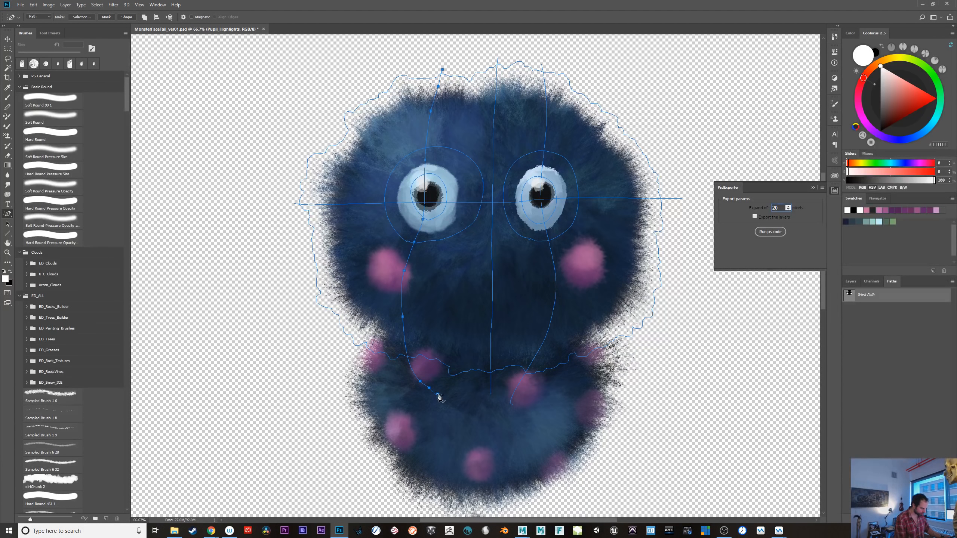
# - Draw curved horizontal freeform lines below the cheeks and across the forehead, and vertical ones on either side of the right eye's centre line
pyautogui.moveTo(301, 276)
pyautogui.mouseDown()
pyautogui.moveTo(431, 303)
pyautogui.moveTo(687, 272)
pyautogui.mouseUp()
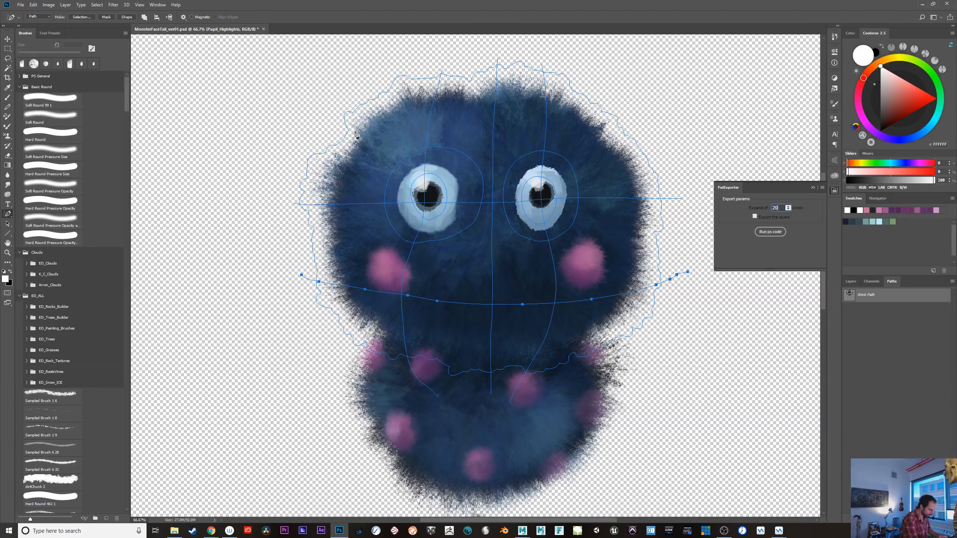
pyautogui.moveTo(320, 136)
pyautogui.mouseDown()
pyautogui.moveTo(529, 122)
pyautogui.moveTo(678, 140)
pyautogui.mouseUp()
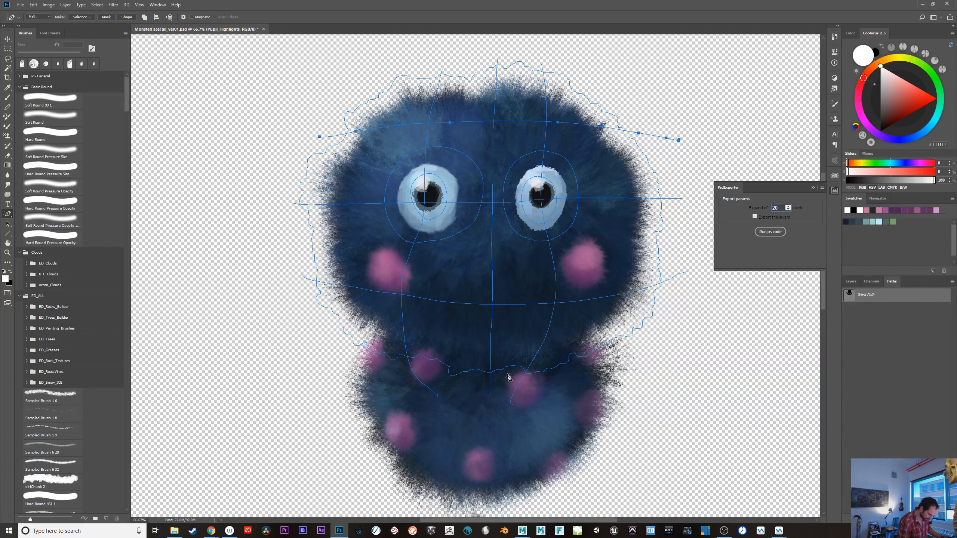
pyautogui.moveTo(508, 376)
pyautogui.mouseDown()
pyautogui.moveTo(511, 256)
pyautogui.moveTo(526, 236)
pyautogui.mouseUp()
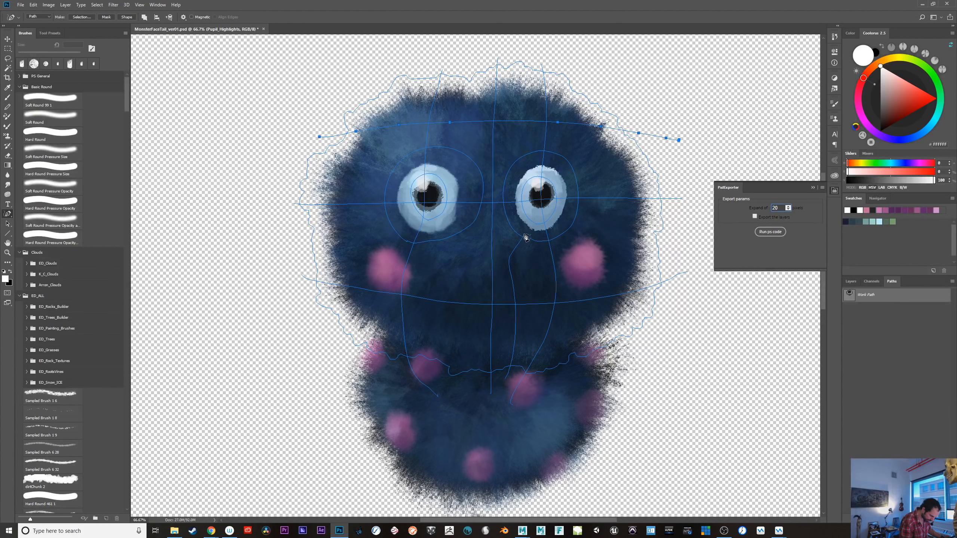
pyautogui.moveTo(529, 198); pyautogui.dragTo(515, 50)
pyautogui.moveTo(552, 377)
pyautogui.mouseDown()
pyautogui.moveTo(574, 273)
pyautogui.moveTo(566, 213)
pyautogui.moveTo(571, 59)
pyautogui.mouseUp()
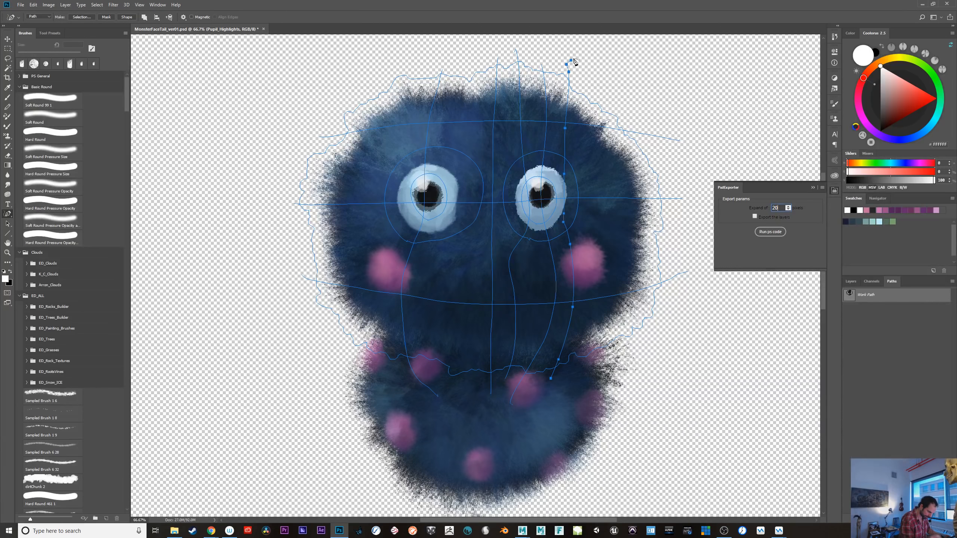
# - Draw three vertical freeform lines over the left half of the head, two between the eye and the nose line and one outside the eye
pyautogui.moveTo(452, 385)
pyautogui.mouseDown()
pyautogui.moveTo(435, 338)
pyautogui.moveTo(441, 182)
pyautogui.moveTo(476, 50)
pyautogui.mouseUp()
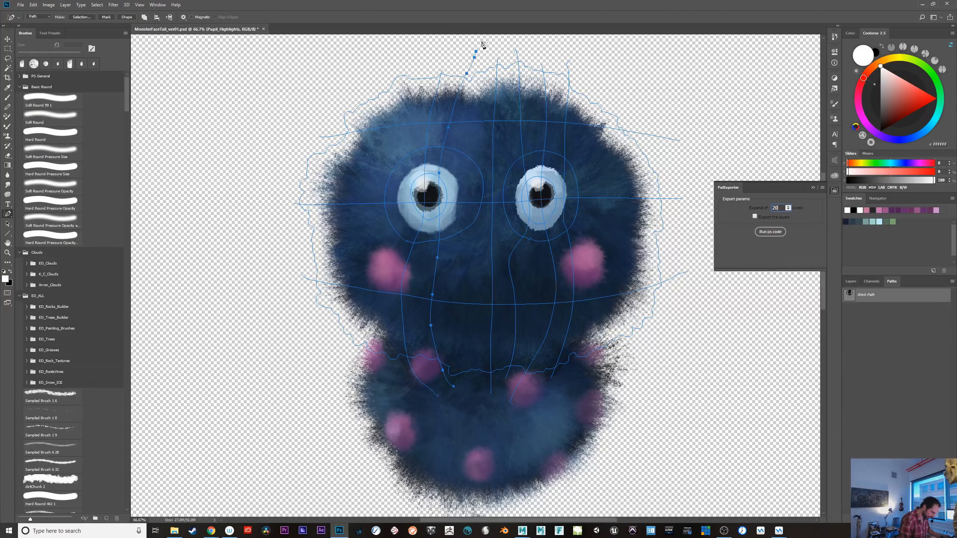
pyautogui.moveTo(467, 382)
pyautogui.mouseDown()
pyautogui.moveTo(460, 243)
pyautogui.moveTo(488, 59)
pyautogui.mouseUp()
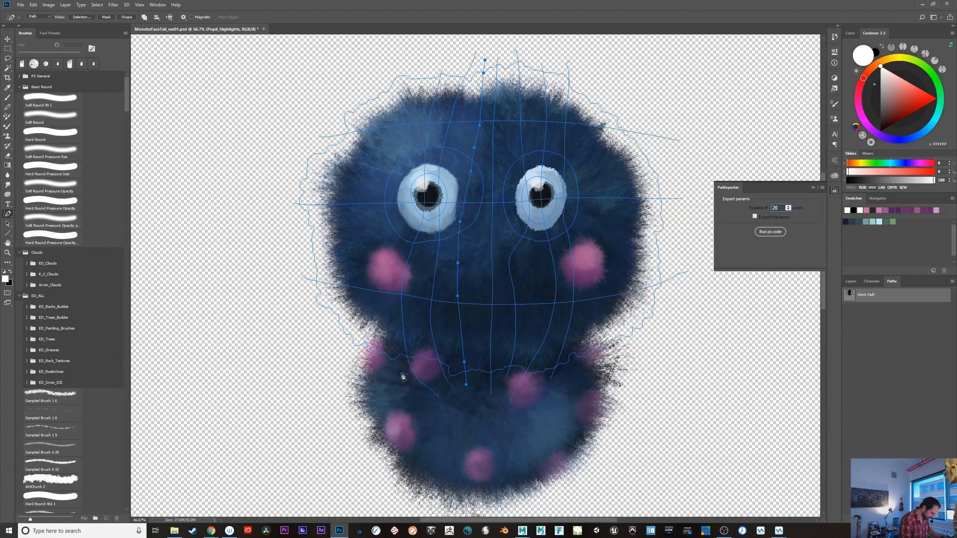
pyautogui.moveTo(401, 376); pyautogui.dragTo(390, 324)
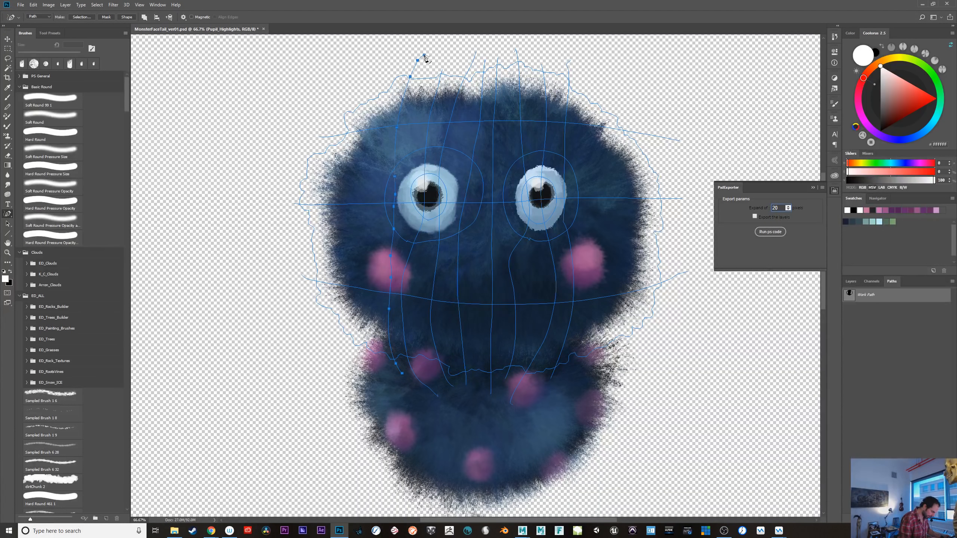
pyautogui.moveTo(424, 55); pyautogui.dragTo(402, 373)
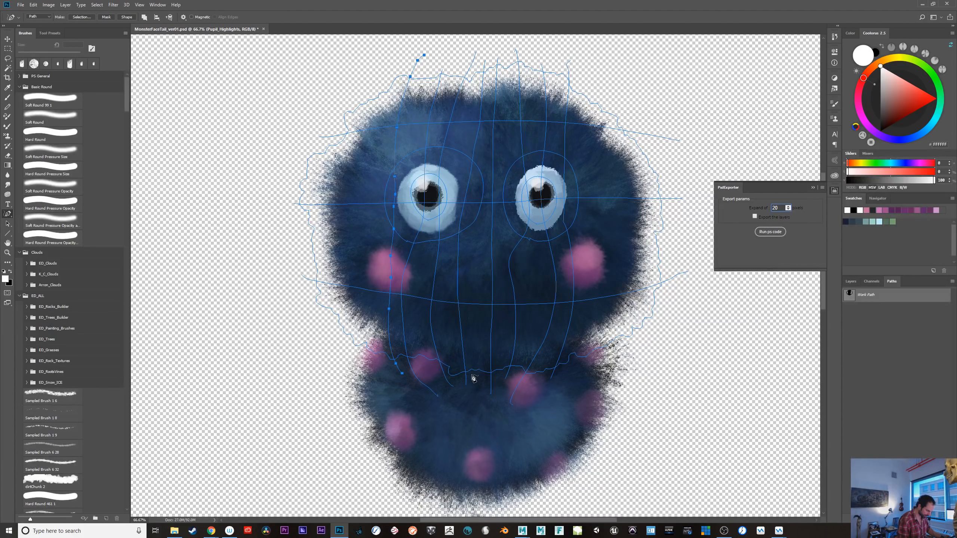
# - Draw two sagging horizontal freeform lines between the eyes and cheeks, and an outer vertical line near each side of the head
pyautogui.moveTo(303, 248)
pyautogui.mouseDown()
pyautogui.moveTo(465, 266)
pyautogui.moveTo(600, 262)
pyautogui.moveTo(692, 241)
pyautogui.mouseUp()
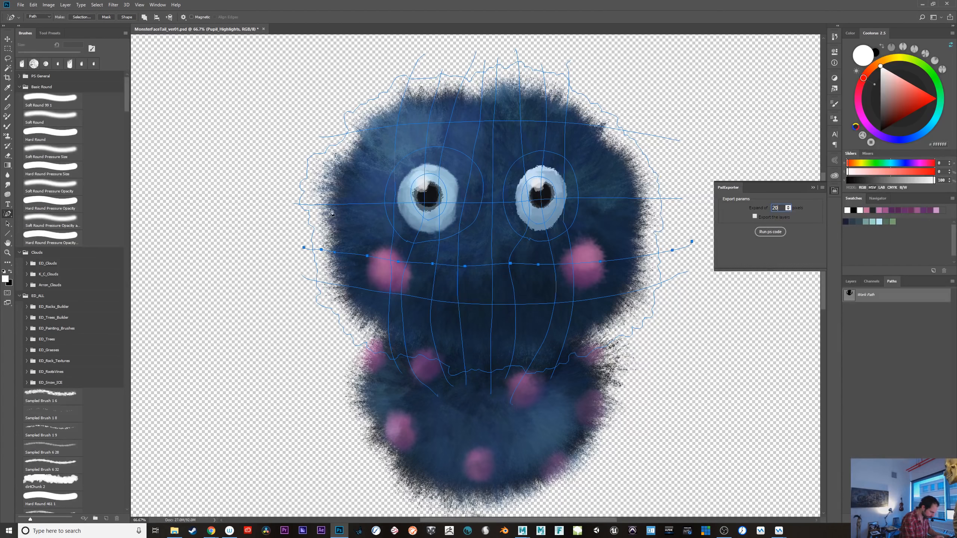
pyautogui.moveTo(293, 229)
pyautogui.mouseDown()
pyautogui.moveTo(403, 249)
pyautogui.moveTo(572, 249)
pyautogui.moveTo(700, 184)
pyautogui.mouseUp()
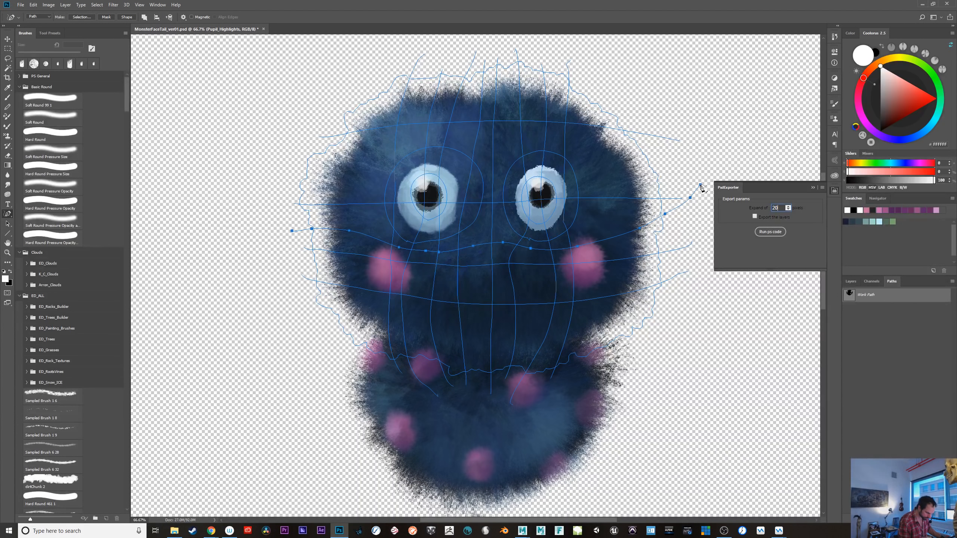
pyautogui.moveTo(593, 334)
pyautogui.mouseDown()
pyautogui.moveTo(607, 197)
pyautogui.moveTo(595, 155)
pyautogui.moveTo(603, 64)
pyautogui.mouseUp()
pyautogui.moveTo(385, 71)
pyautogui.mouseDown()
pyautogui.moveTo(351, 297)
pyautogui.moveTo(390, 406)
pyautogui.mouseUp()
# - Add horizontal freeform lines arching over the eyes, across the top of the head, through the upper eyes and below the existing lower line
pyautogui.moveTo(285, 180)
pyautogui.mouseDown()
pyautogui.moveTo(327, 183)
pyautogui.moveTo(453, 137)
pyautogui.moveTo(719, 178)
pyautogui.mouseUp()
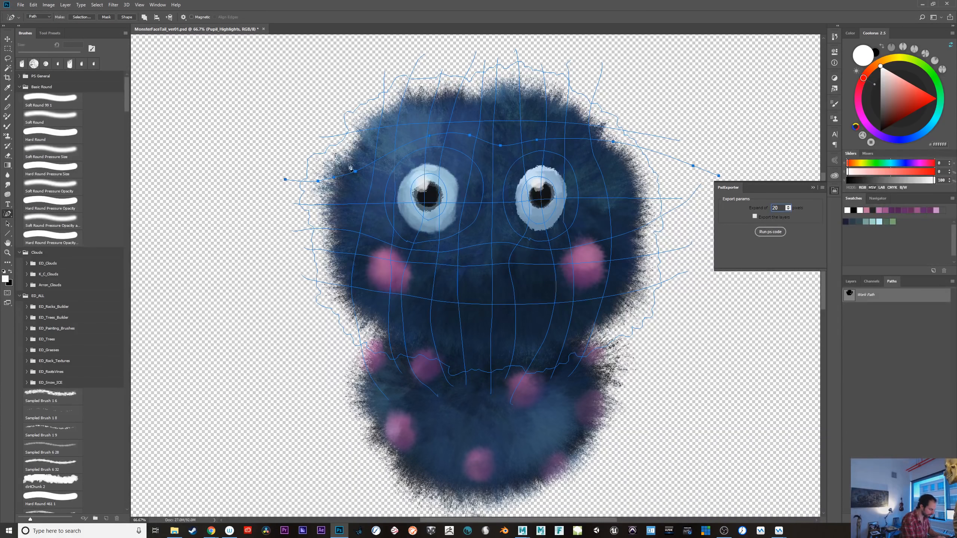
pyautogui.moveTo(323, 107)
pyautogui.mouseDown()
pyautogui.moveTo(607, 102)
pyautogui.moveTo(674, 112)
pyautogui.mouseUp()
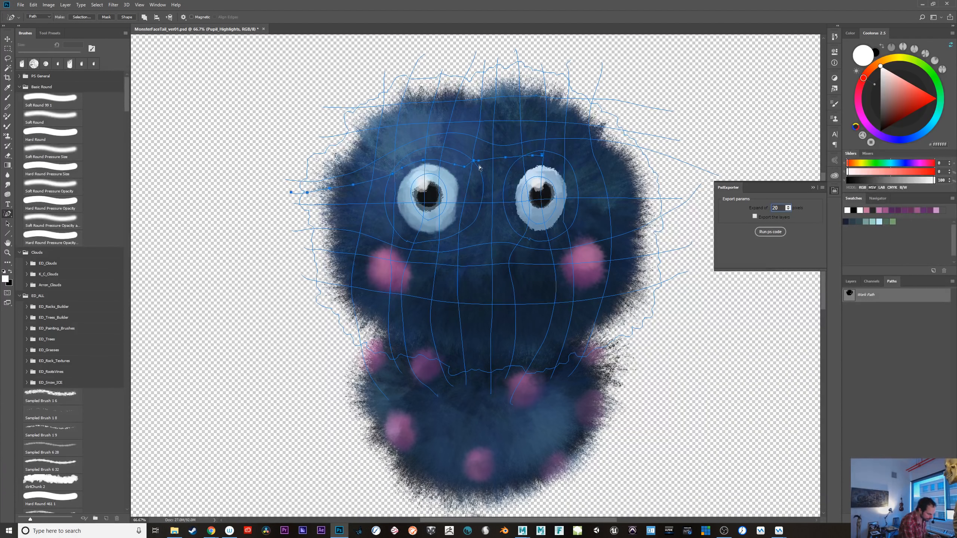
pyautogui.hotkey('ctrl', 'z')
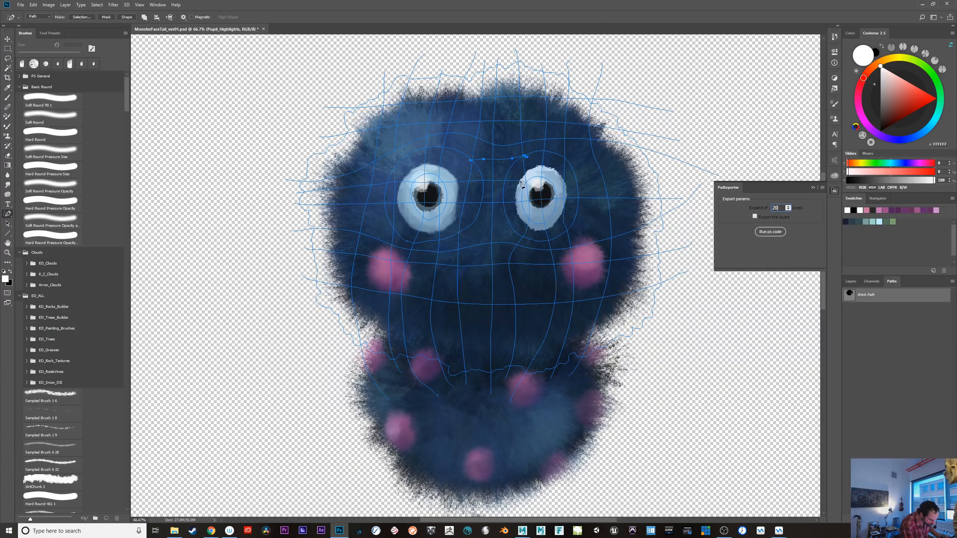
pyautogui.moveTo(521, 181); pyautogui.dragTo(691, 183)
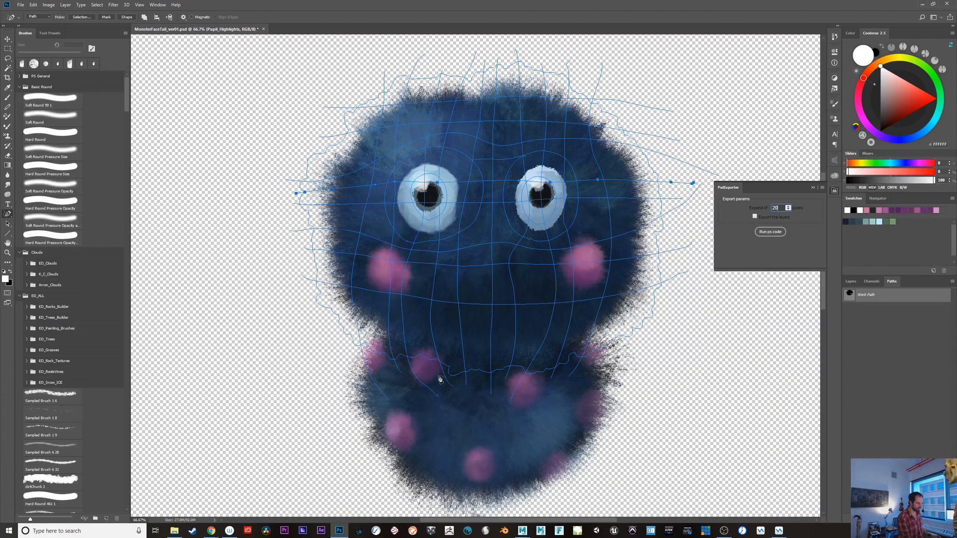
pyautogui.moveTo(315, 308)
pyautogui.mouseDown()
pyautogui.moveTo(517, 330)
pyautogui.moveTo(710, 314)
pyautogui.mouseUp()
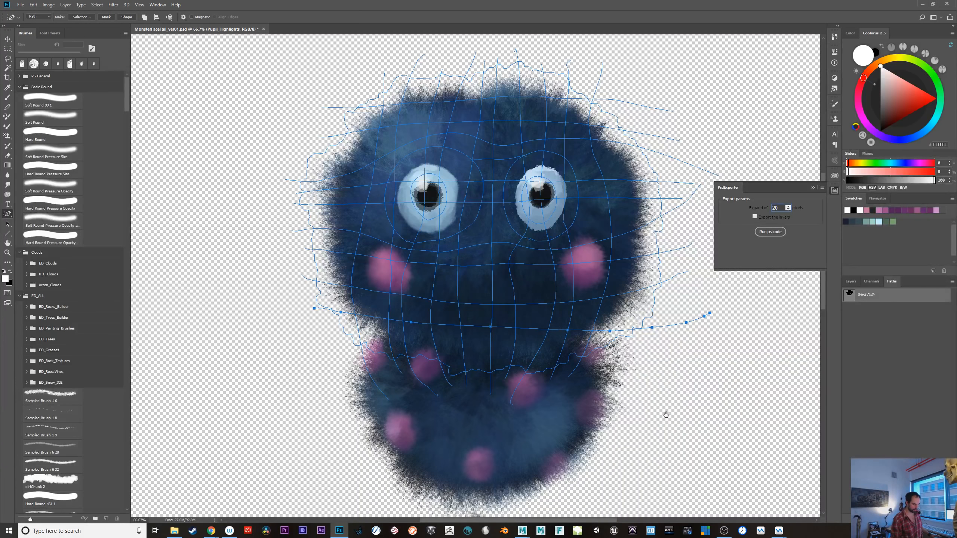
# - Add a layer mask and a vector mask made from the work path to the Head layer, and deselect its path points
pyautogui.moveTo(666, 415); pyautogui.dragTo(656, 352)
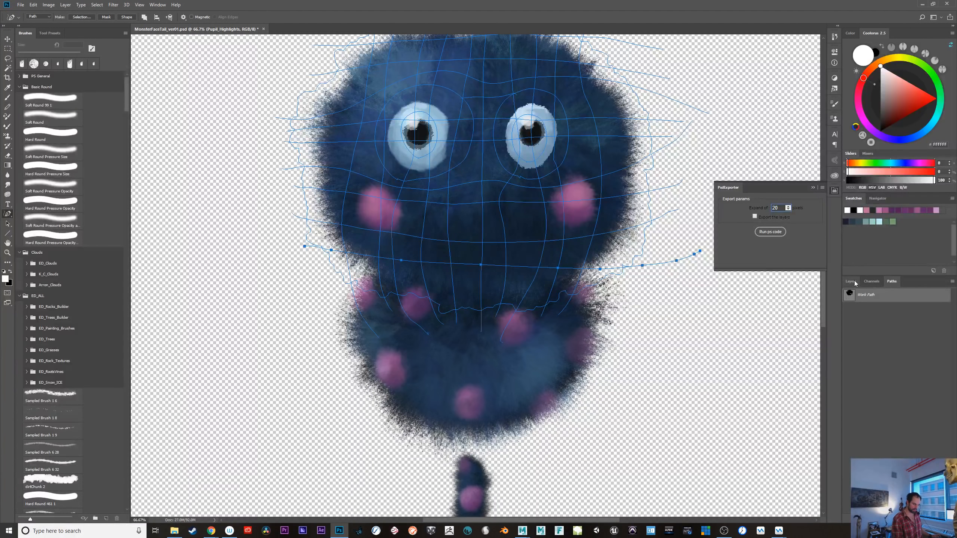
pyautogui.click(852, 281)
pyautogui.click(885, 391)
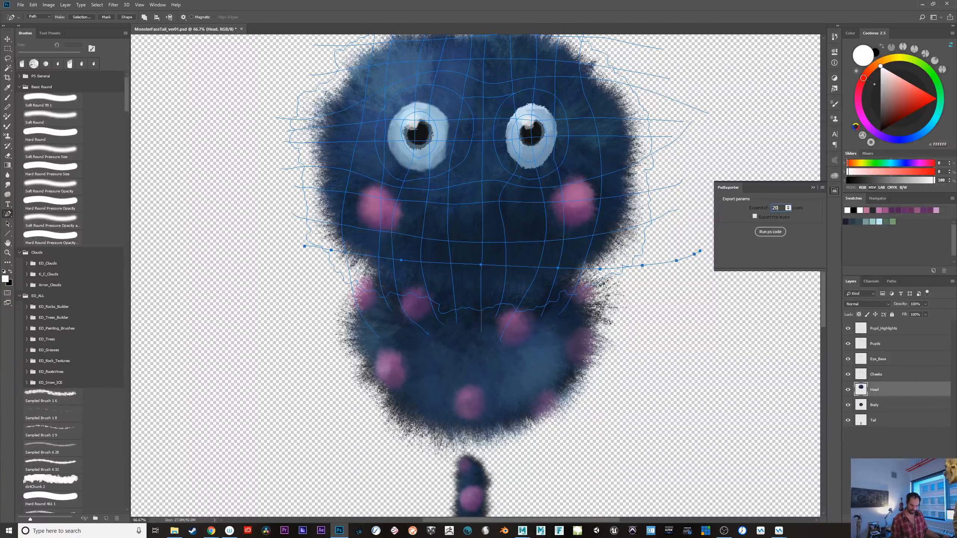
pyautogui.click(889, 518)
pyautogui.click(889, 519)
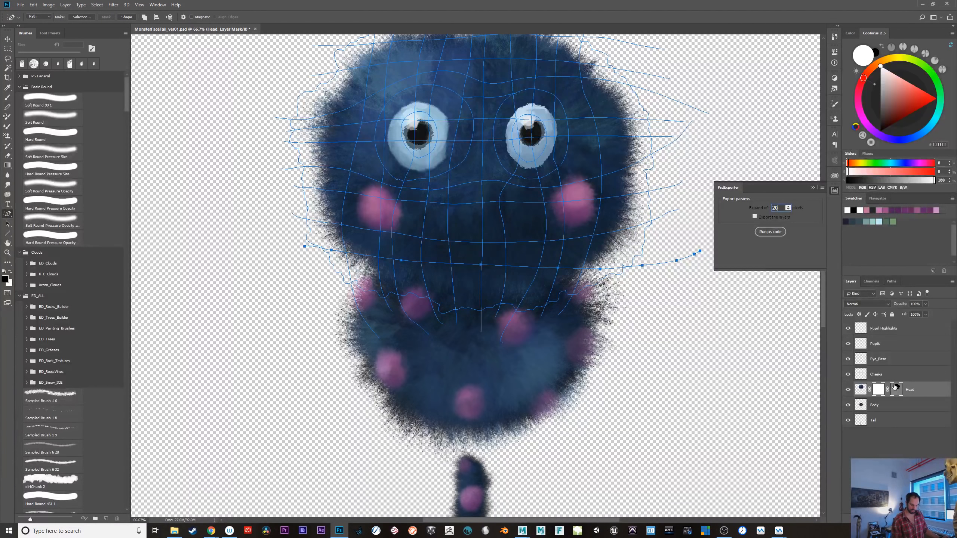
pyautogui.click(892, 394)
pyautogui.click(897, 390)
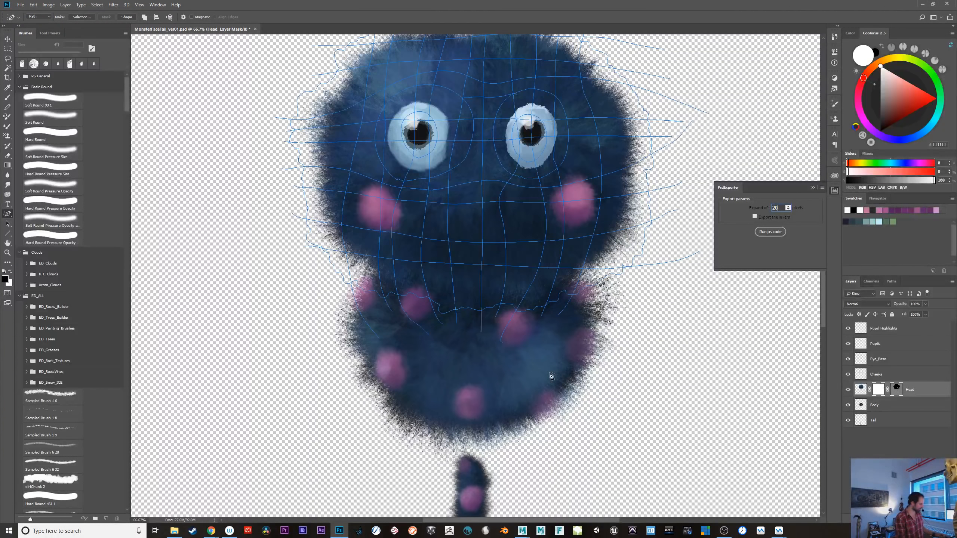
# - Hide the Head layer and make the Body layer active
pyautogui.moveTo(621, 363); pyautogui.dragTo(563, 385)
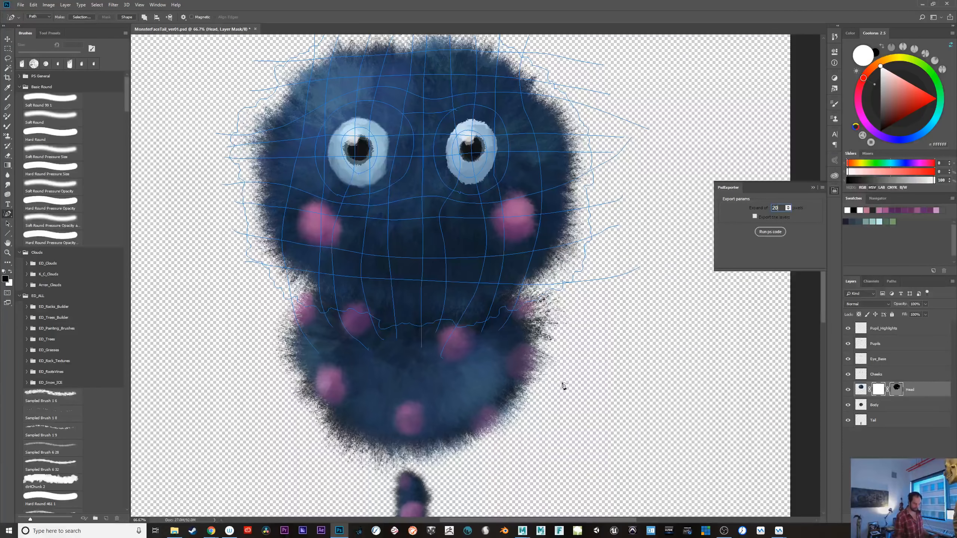
pyautogui.click(848, 390)
pyautogui.click(886, 406)
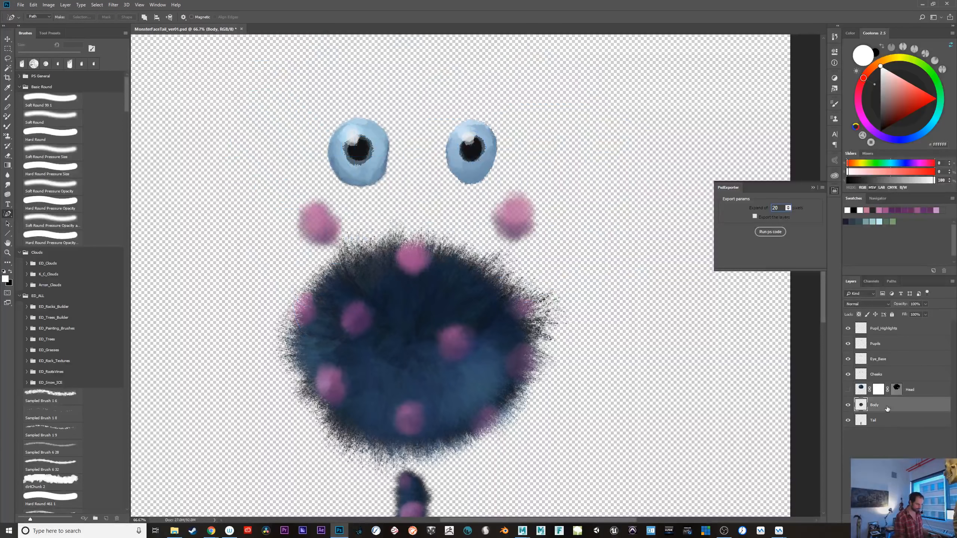
# - Load the Body layer's pixels as a selection, expand it by 20 pixels and convert it to a work path
pyautogui.keyDown('ctrl'); pyautogui.click(862, 405); pyautogui.keyUp('ctrl')
pyautogui.click(97, 5)
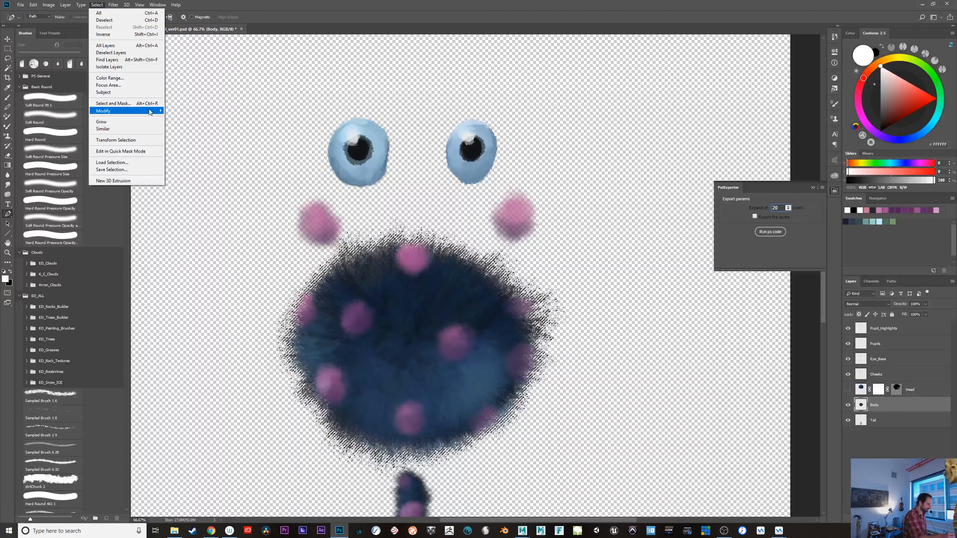
pyautogui.moveTo(150, 111)
pyautogui.click(201, 127)
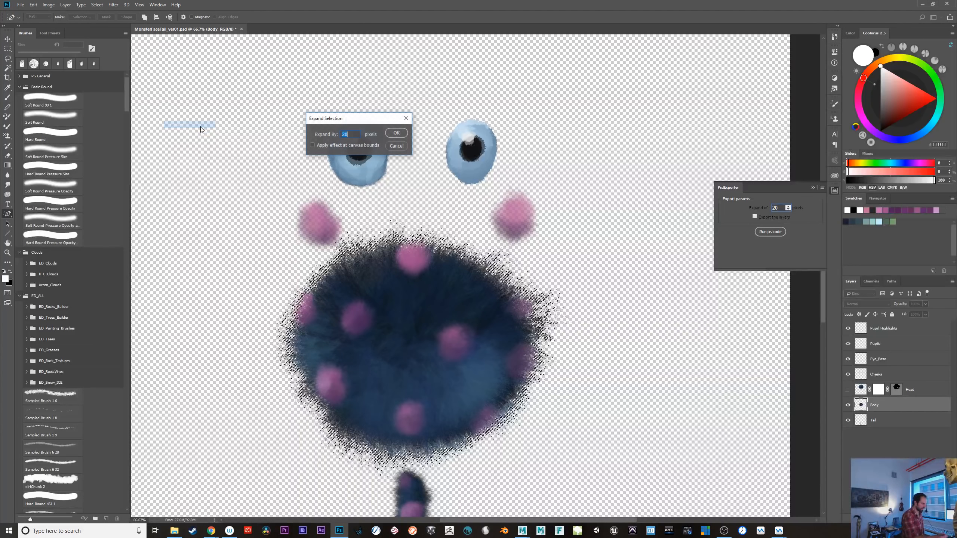
pyautogui.press('Return')
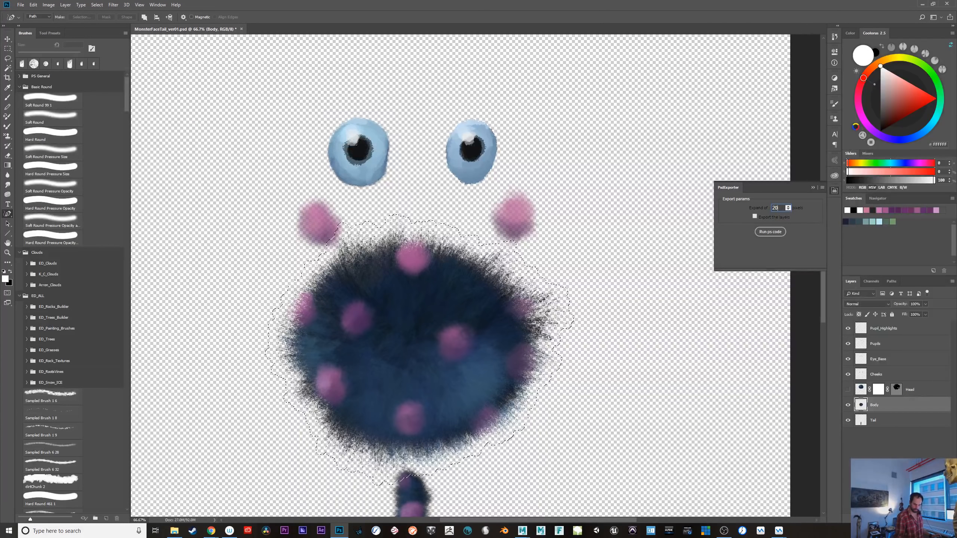
pyautogui.click(891, 280)
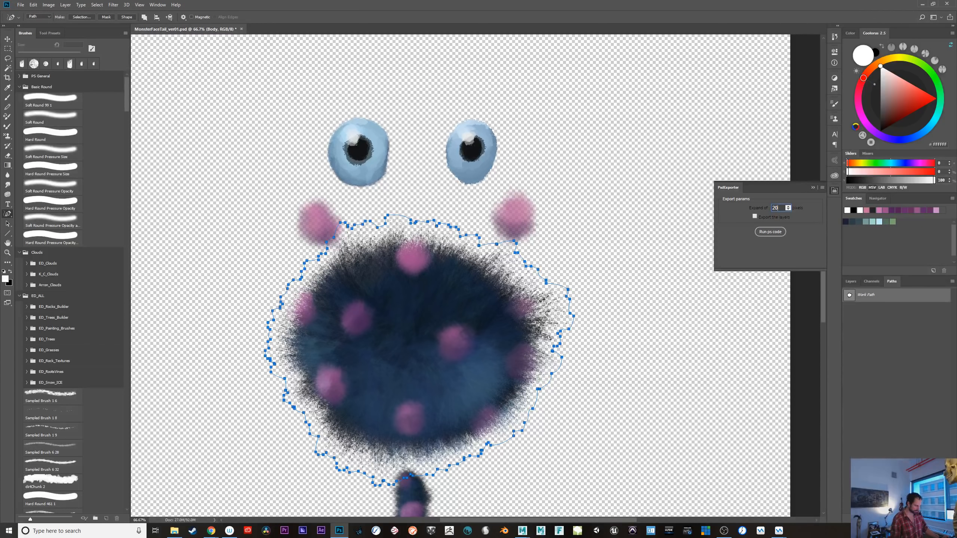
# - Draw a vertical freeform line down the middle of the body and an outward-bowed one just left of it
pyautogui.moveTo(413, 210)
pyautogui.mouseDown()
pyautogui.moveTo(415, 497)
pyautogui.moveTo(381, 430)
pyautogui.moveTo(411, 195)
pyautogui.mouseUp()
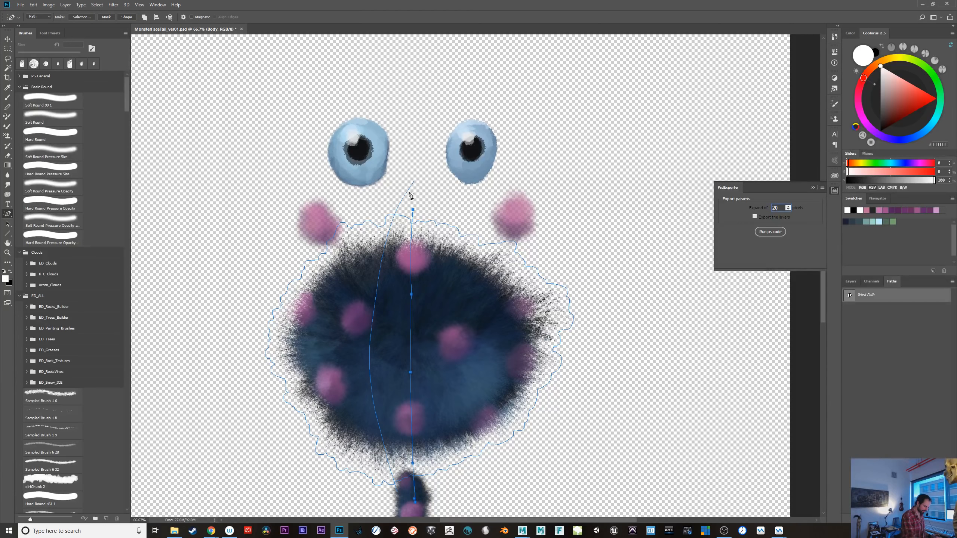
pyautogui.moveTo(380, 481)
pyautogui.mouseDown()
pyautogui.moveTo(336, 353)
pyautogui.moveTo(392, 188)
pyautogui.mouseUp()
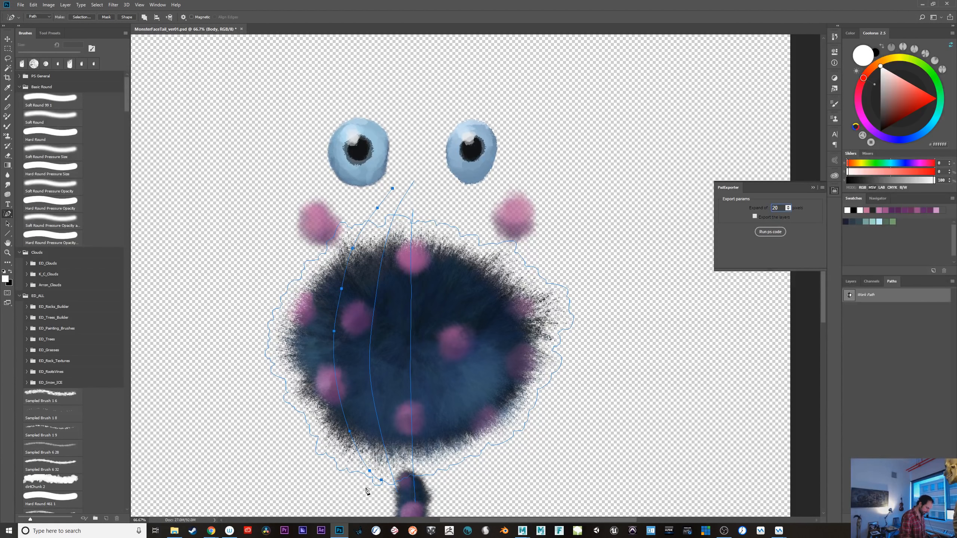
pyautogui.moveTo(342, 465); pyautogui.dragTo(364, 192)
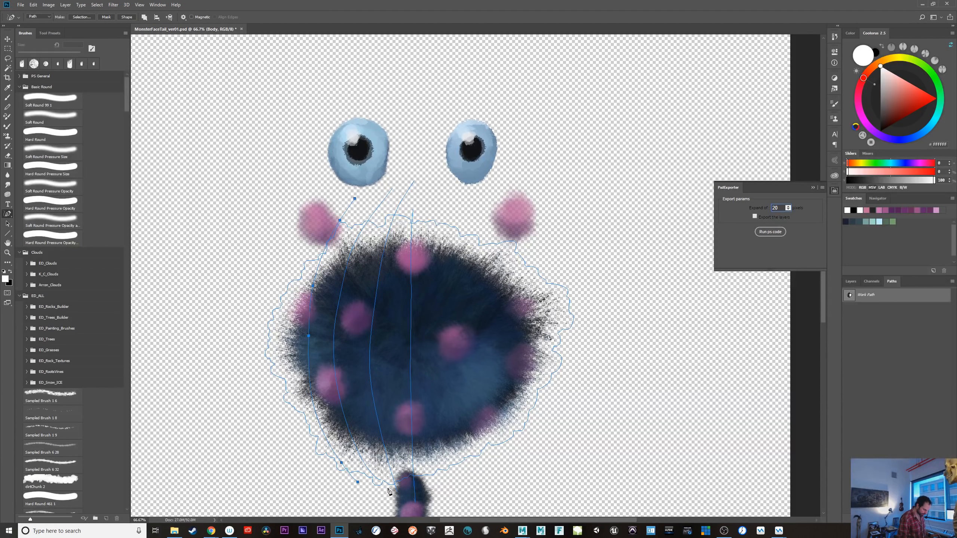
pyautogui.hotkey('ctrl', 'alt', 'z')
pyautogui.hotkey('ctrl', 'alt', 'z')
# - Draw two more outward-bowed vertical freeform lines on the body's left half and three on its right half, extending past the outline
pyautogui.moveTo(382, 491)
pyautogui.mouseDown()
pyautogui.moveTo(341, 335)
pyautogui.moveTo(389, 190)
pyautogui.mouseUp()
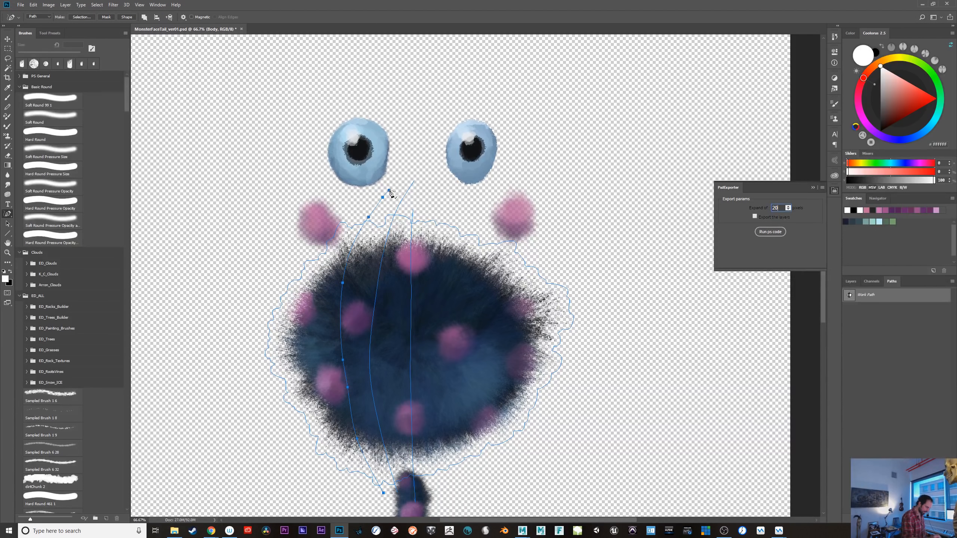
pyautogui.moveTo(348, 475)
pyautogui.mouseDown()
pyautogui.moveTo(312, 381)
pyautogui.moveTo(355, 204)
pyautogui.mouseUp()
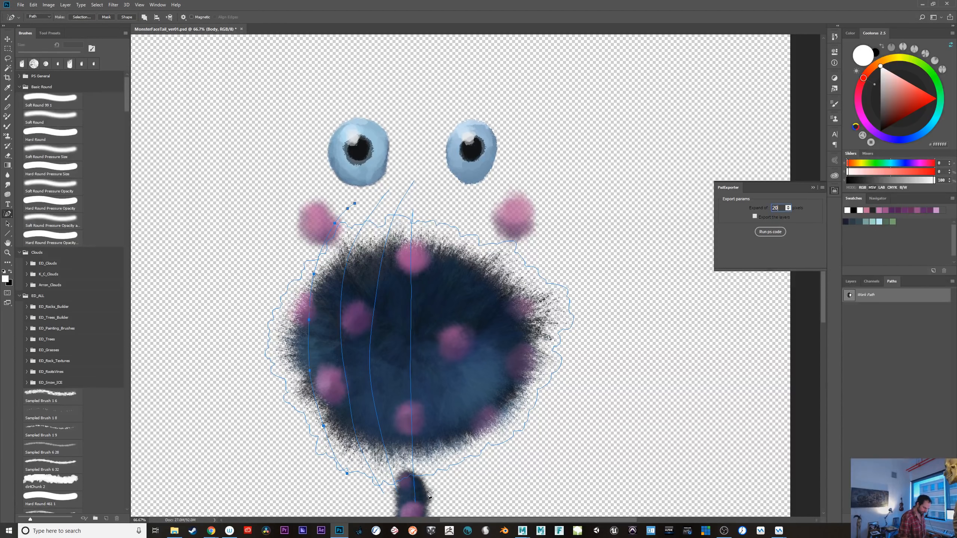
pyautogui.moveTo(430, 494)
pyautogui.mouseDown()
pyautogui.moveTo(443, 225)
pyautogui.moveTo(433, 193)
pyautogui.mouseUp()
pyautogui.moveTo(450, 481)
pyautogui.mouseDown()
pyautogui.moveTo(486, 279)
pyautogui.moveTo(480, 215)
pyautogui.mouseUp()
pyautogui.moveTo(494, 460); pyautogui.dragTo(510, 202)
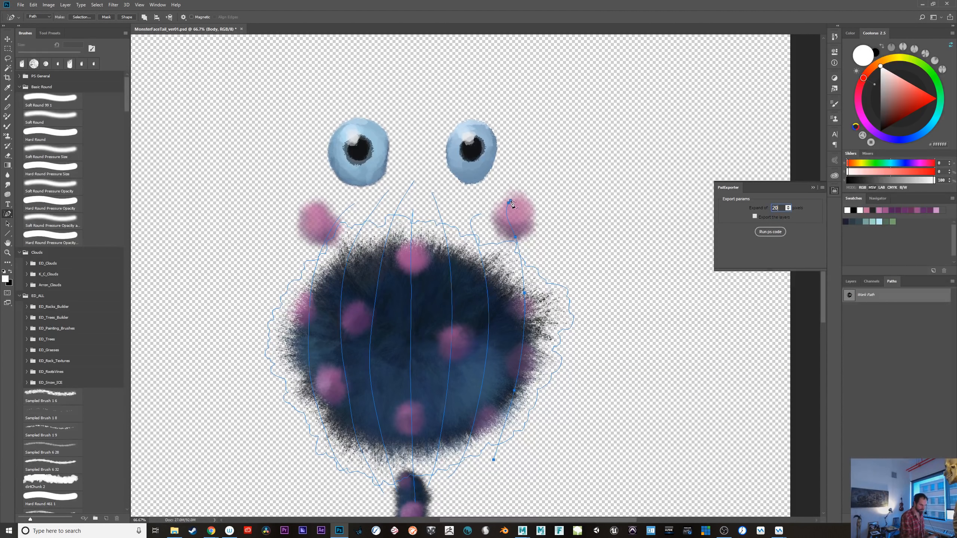
# - Draw one more vertical freeform line near the body's right edge and five horizontal ones across the body, extending past the outline
pyautogui.moveTo(531, 433)
pyautogui.mouseDown()
pyautogui.moveTo(553, 313)
pyautogui.moveTo(541, 239)
pyautogui.mouseUp()
pyautogui.moveTo(249, 293); pyautogui.dragTo(641, 326)
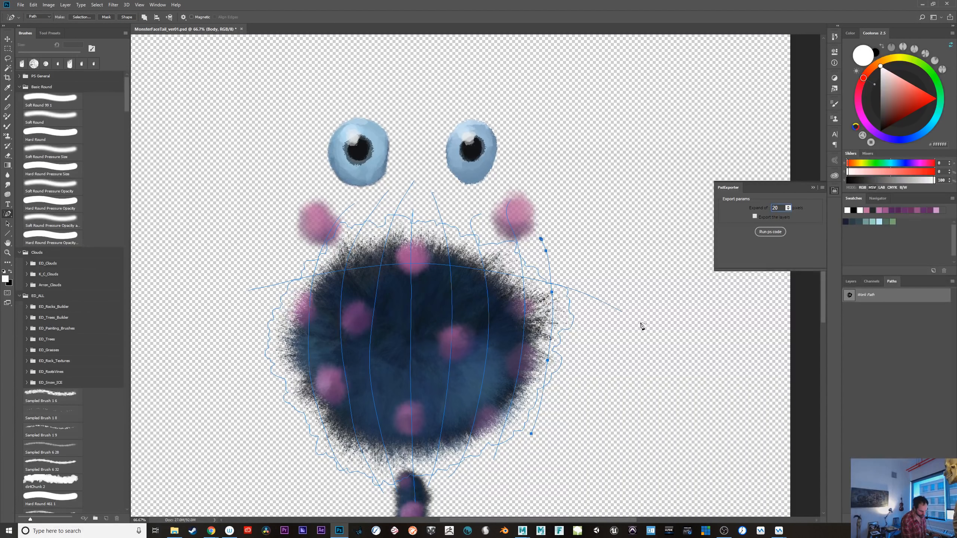
pyautogui.moveTo(235, 339); pyautogui.dragTo(633, 327)
pyautogui.moveTo(271, 368)
pyautogui.mouseDown()
pyautogui.moveTo(586, 342)
pyautogui.moveTo(332, 399)
pyautogui.moveTo(237, 385)
pyautogui.mouseUp()
pyautogui.moveTo(258, 433); pyautogui.dragTo(619, 405)
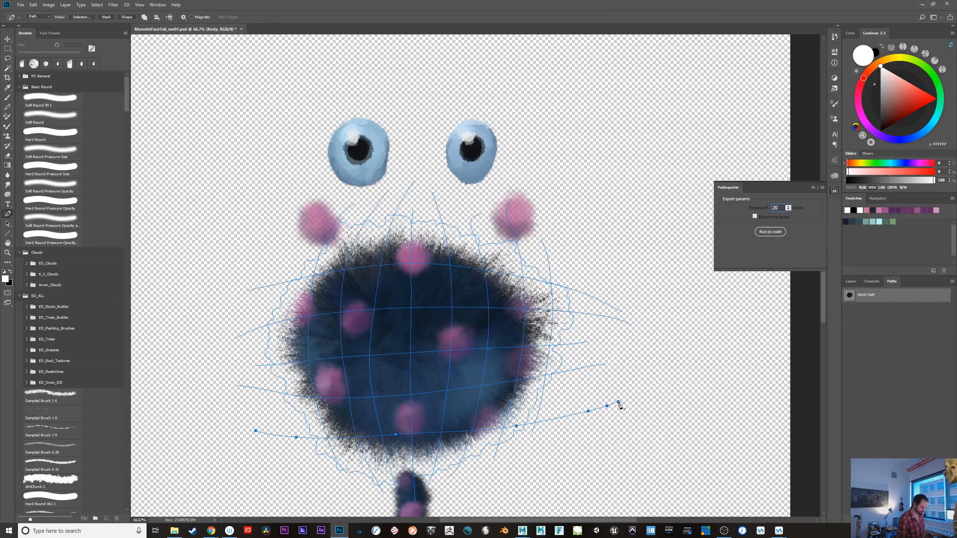
# - Add a layer mask and a vector mask made from the drawn work path to the Body layer
pyautogui.click(852, 281)
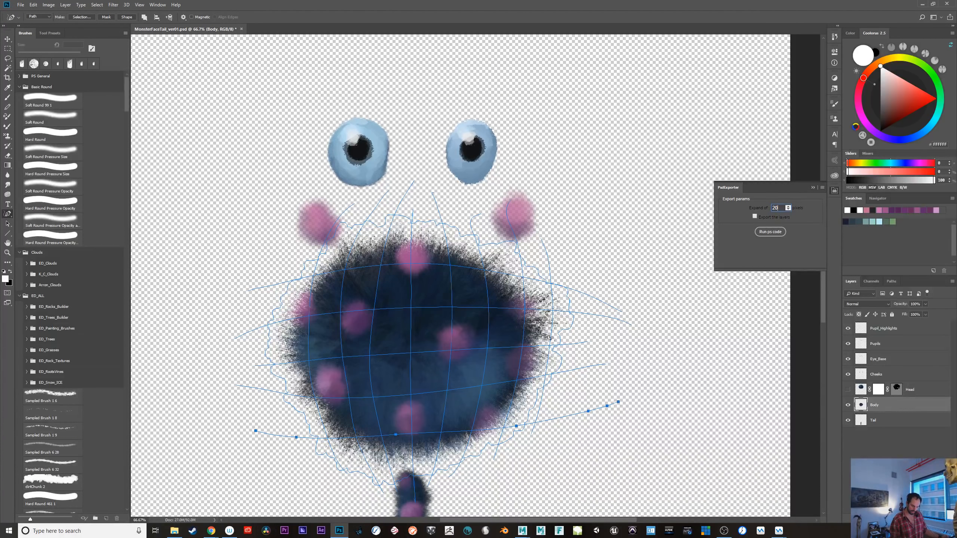
pyautogui.click(902, 518)
pyautogui.click(901, 519)
# - Load the Tail layer's pixels as a selection, expand it by 20 pixels and convert it to a work path
pyautogui.click(876, 424)
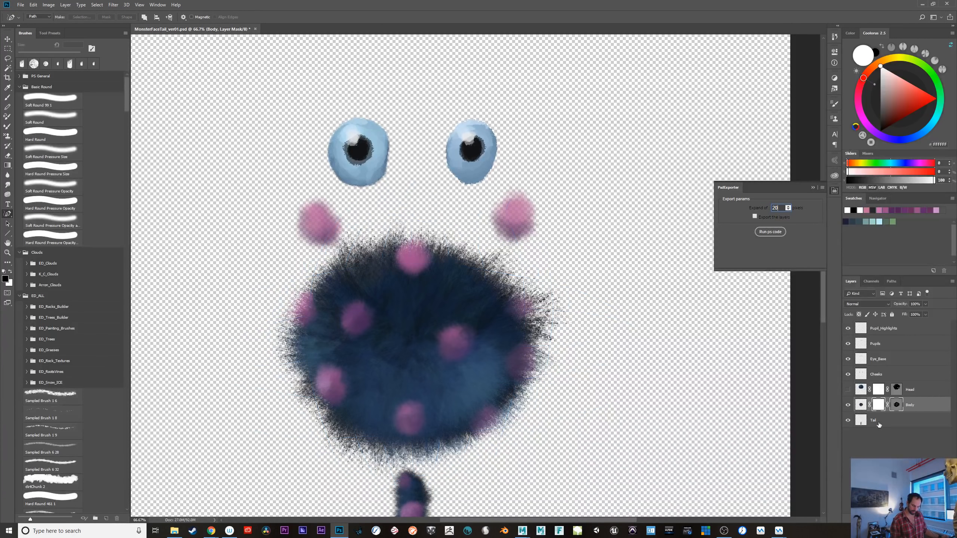
pyautogui.click(891, 281)
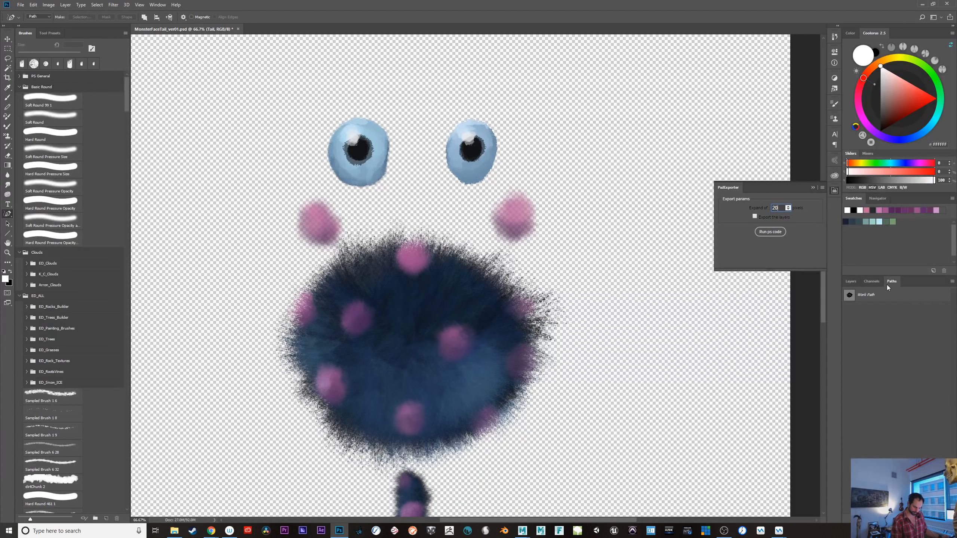
pyautogui.click(856, 281)
pyautogui.moveTo(592, 436); pyautogui.dragTo(589, 261)
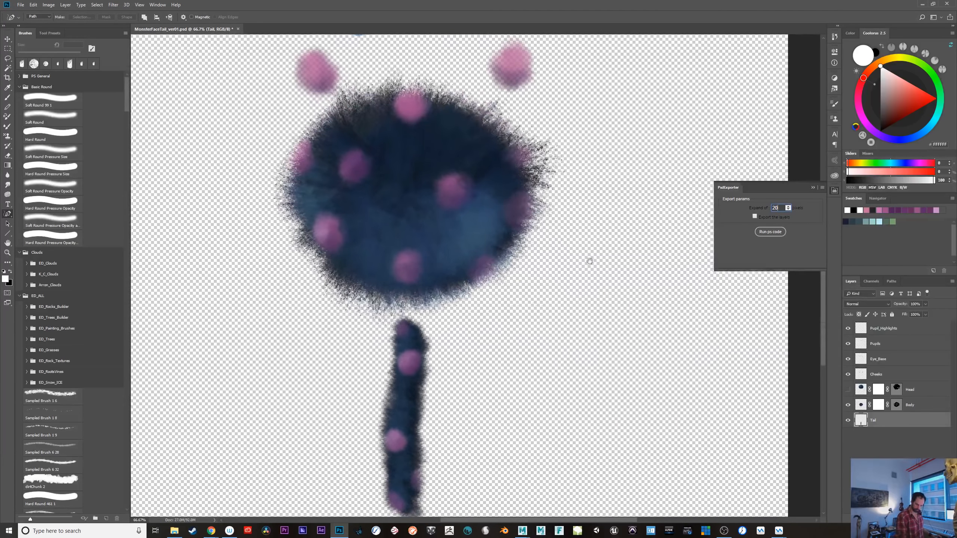
pyautogui.keyDown('ctrl'); pyautogui.click(860, 422); pyautogui.keyUp('ctrl')
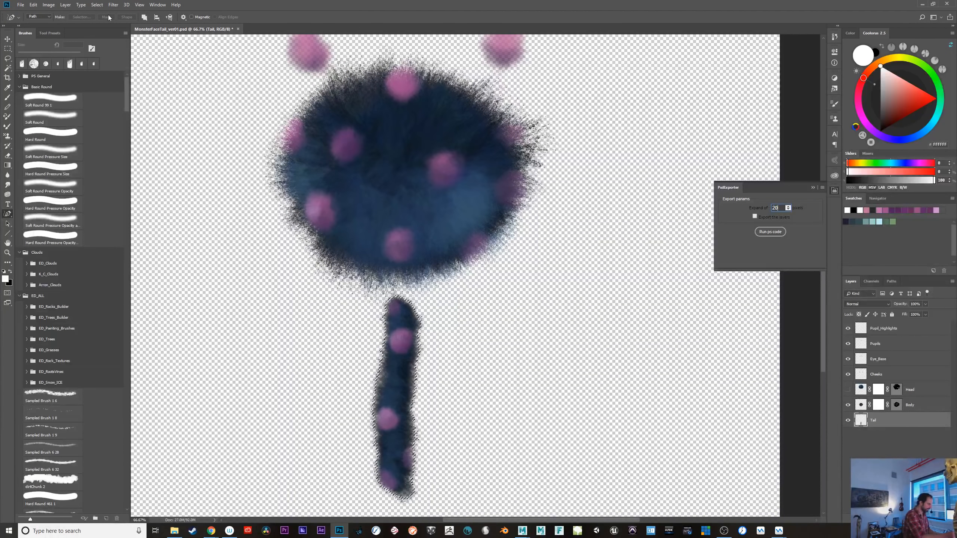
pyautogui.click(96, 4)
pyautogui.moveTo(151, 111)
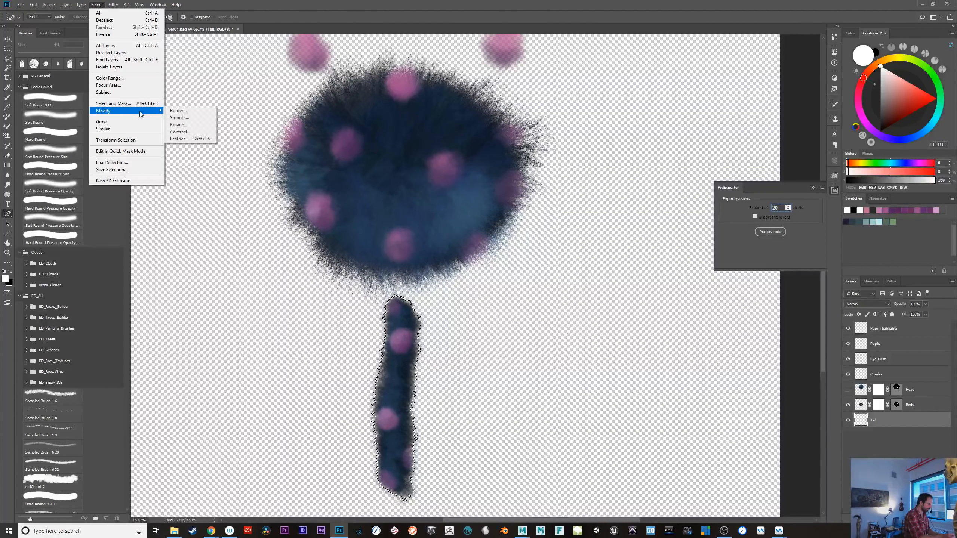
pyautogui.click(196, 126)
pyautogui.press('Return')
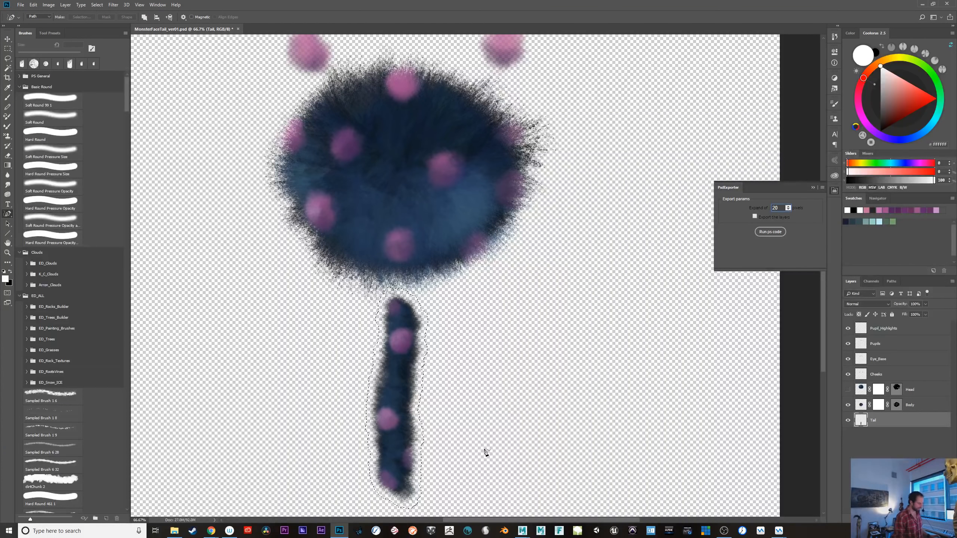
pyautogui.hotkey('ctrl', '1')
pyautogui.moveTo(532, 414); pyautogui.dragTo(648, 271)
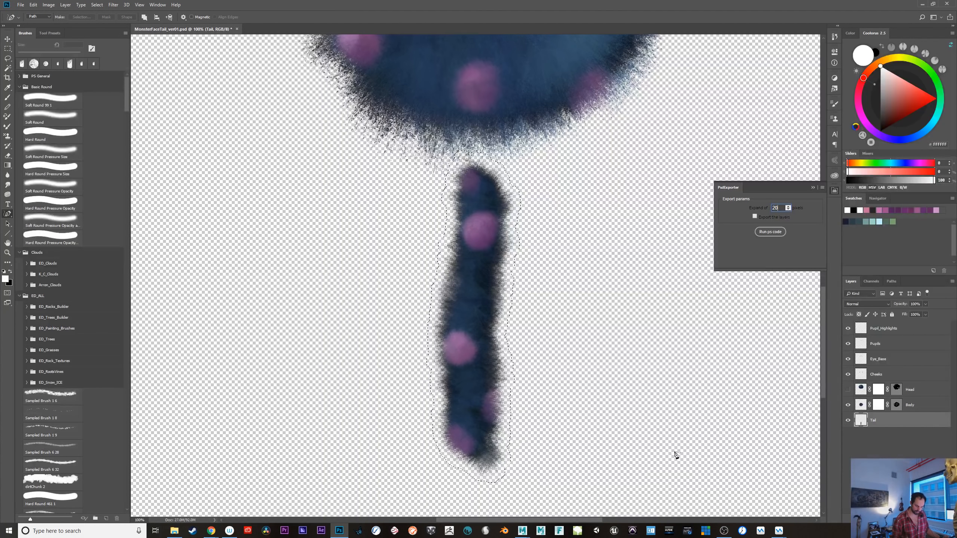
pyautogui.click(892, 280)
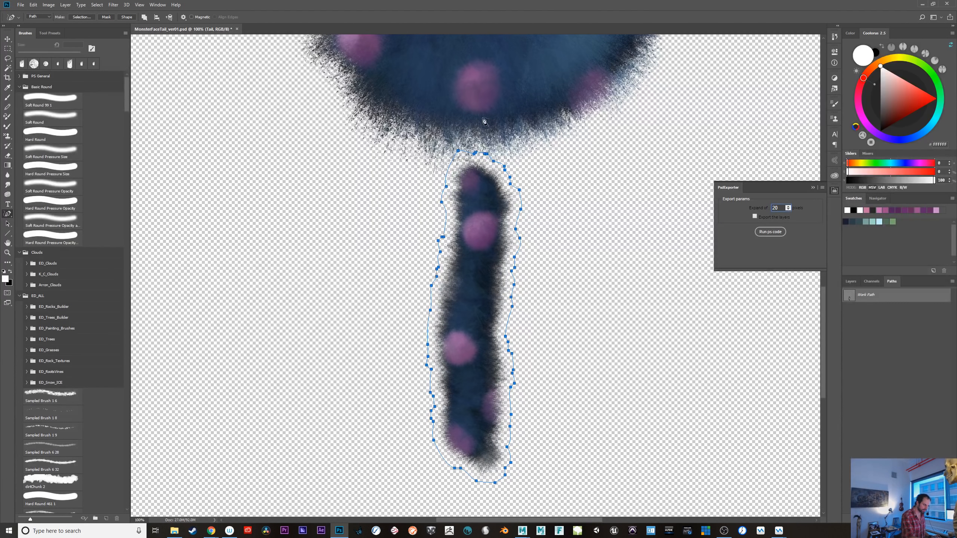
# - Draw three lengthwise freeform lines down the tail and eight crosswise ones spaced along it, all extending past the outline
pyautogui.moveTo(481, 141); pyautogui.dragTo(471, 509)
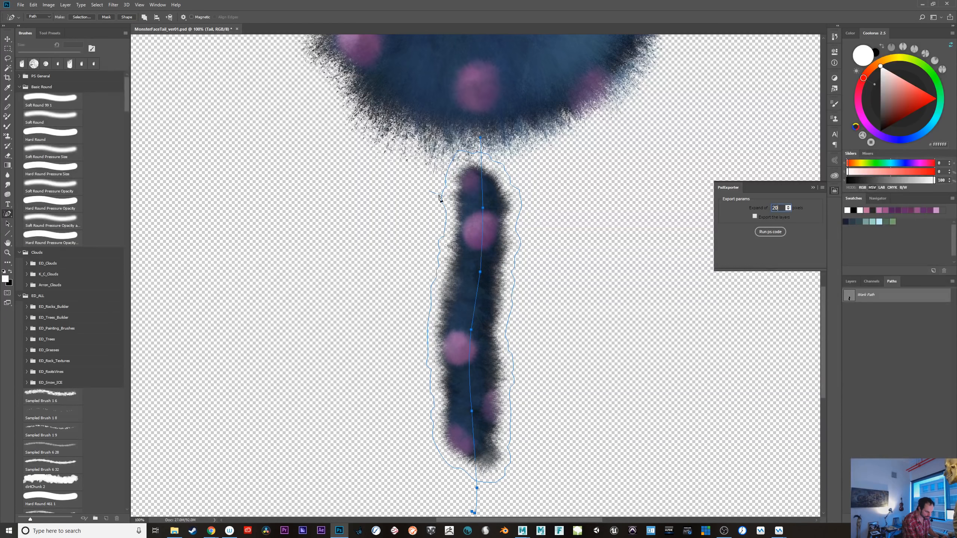
pyautogui.moveTo(429, 191)
pyautogui.mouseDown()
pyautogui.moveTo(539, 186)
pyautogui.moveTo(423, 234)
pyautogui.moveTo(552, 261)
pyautogui.mouseUp()
pyautogui.moveTo(537, 296)
pyautogui.mouseDown()
pyautogui.moveTo(486, 306)
pyautogui.moveTo(403, 301)
pyautogui.mouseUp()
pyautogui.moveTo(428, 344); pyautogui.dragTo(556, 343)
pyautogui.moveTo(542, 377); pyautogui.dragTo(395, 378)
pyautogui.moveTo(399, 414)
pyautogui.mouseDown()
pyautogui.moveTo(559, 412)
pyautogui.moveTo(390, 446)
pyautogui.mouseUp()
pyautogui.moveTo(464, 482)
pyautogui.mouseDown()
pyautogui.moveTo(452, 381)
pyautogui.moveTo(457, 124)
pyautogui.mouseUp()
pyautogui.moveTo(491, 139)
pyautogui.mouseDown()
pyautogui.moveTo(501, 215)
pyautogui.moveTo(492, 496)
pyautogui.mouseUp()
# - Draw seven more crosswise freeform lines over the tail, filling the gaps between the existing ones and near its upper end
pyautogui.moveTo(395, 358); pyautogui.dragTo(574, 362)
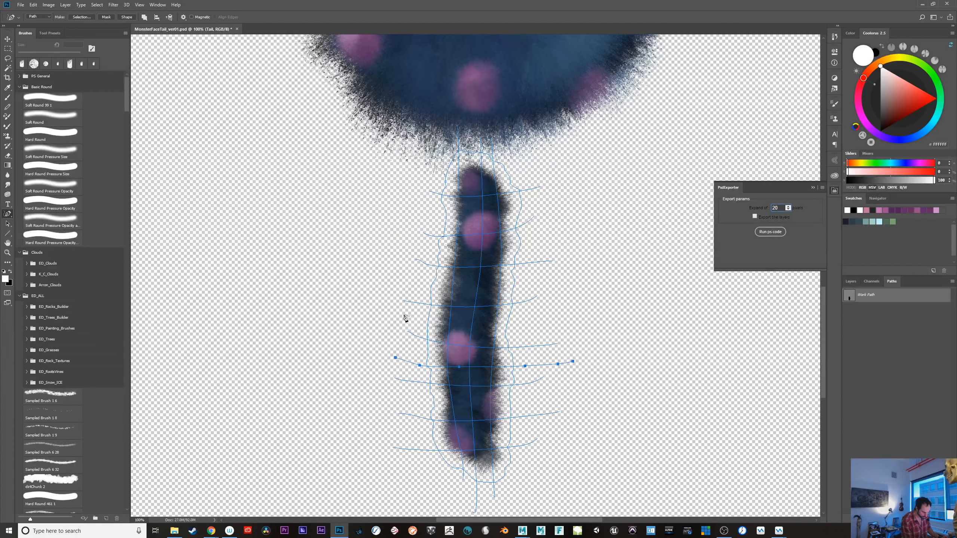
pyautogui.moveTo(399, 320); pyautogui.dragTo(572, 324)
pyautogui.moveTo(411, 284); pyautogui.dragTo(567, 280)
pyautogui.moveTo(430, 251); pyautogui.dragTo(575, 236)
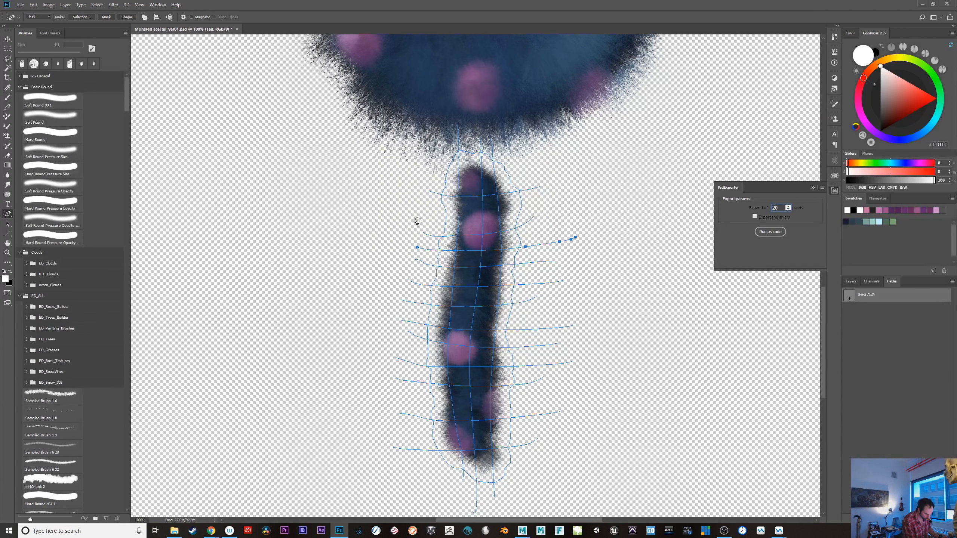
pyautogui.moveTo(416, 215); pyautogui.dragTo(555, 207)
pyautogui.moveTo(426, 177); pyautogui.dragTo(550, 168)
pyautogui.moveTo(531, 395); pyautogui.dragTo(392, 389)
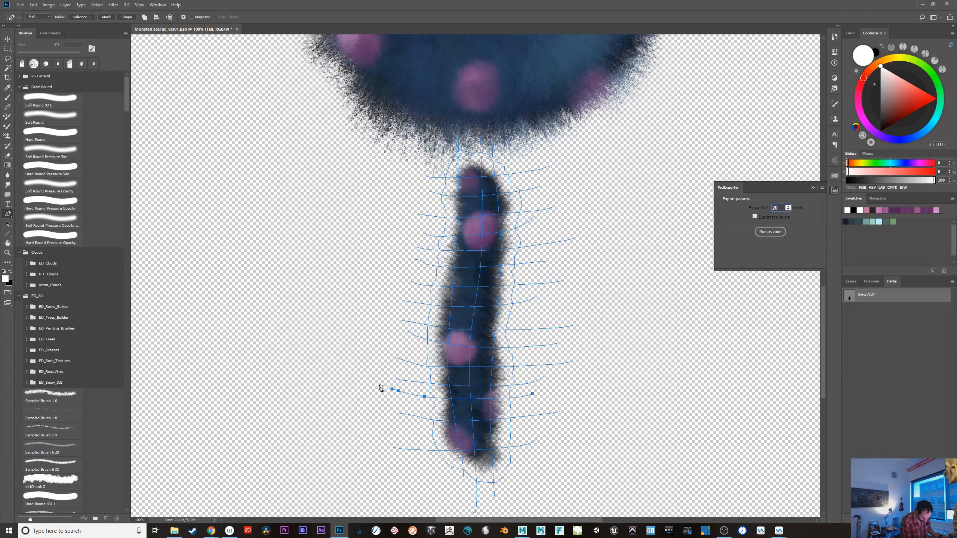
# - Add a layer mask and a vector mask made from the tail's work path to the Tail layer
pyautogui.hotkey('ctrl', '-')
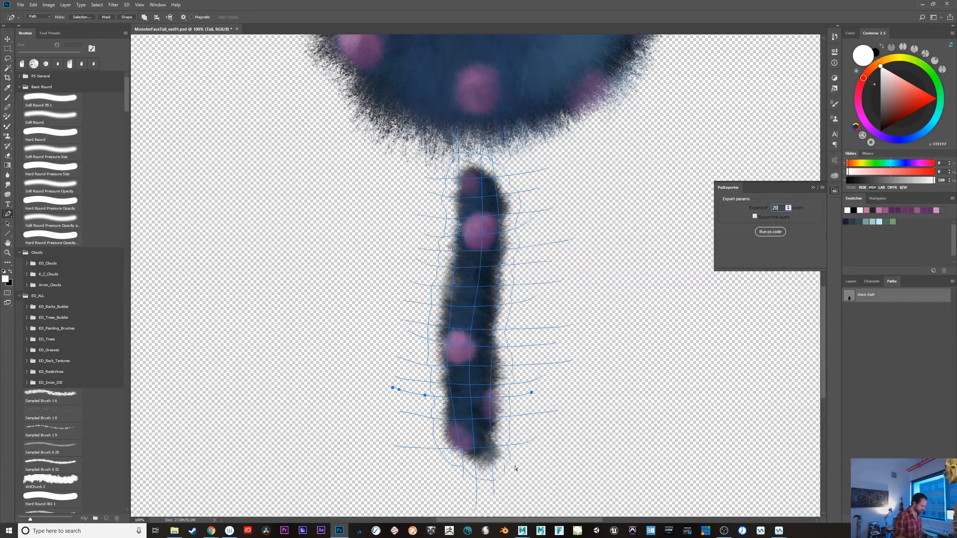
pyautogui.click(852, 282)
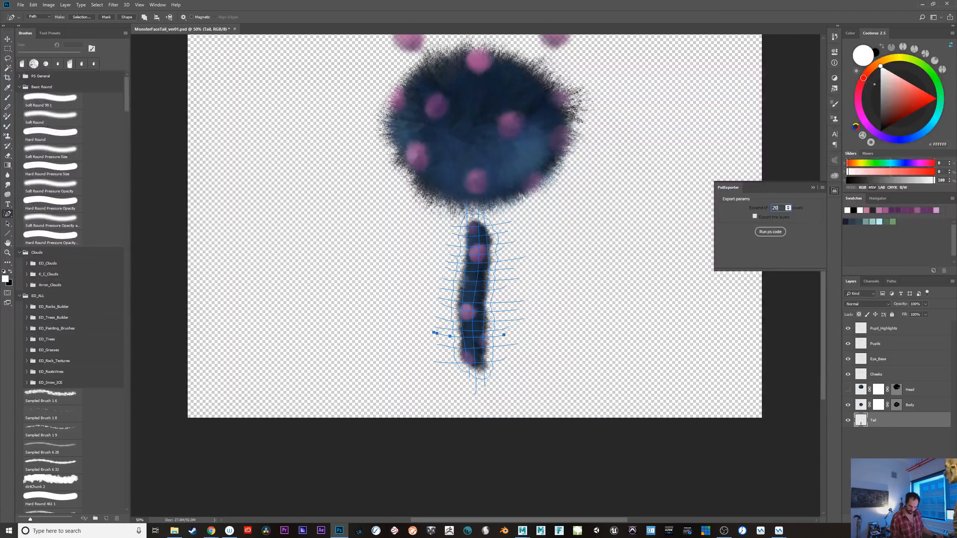
pyautogui.click(889, 519)
pyautogui.click(888, 519)
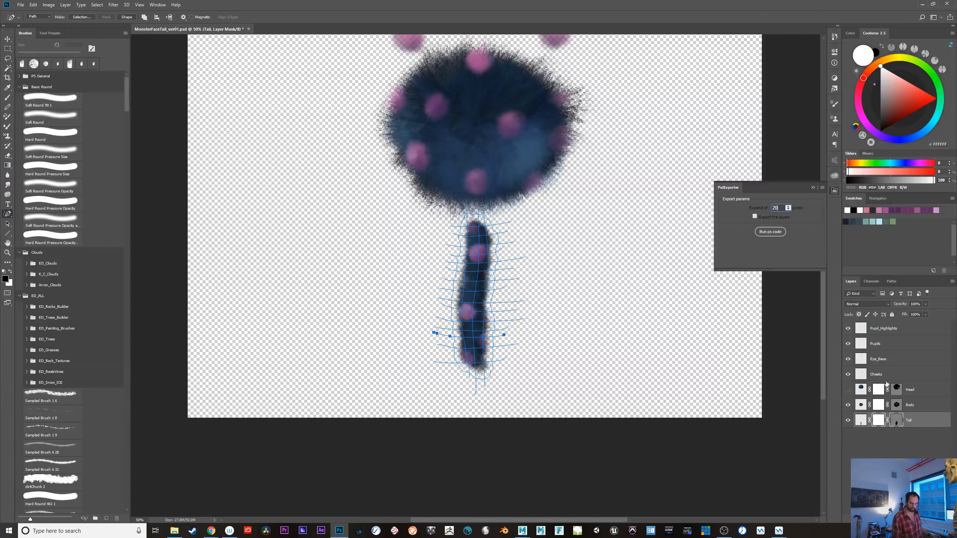
pyautogui.click(886, 376)
pyautogui.press('x')
pyautogui.scroll(4, 640, 415)
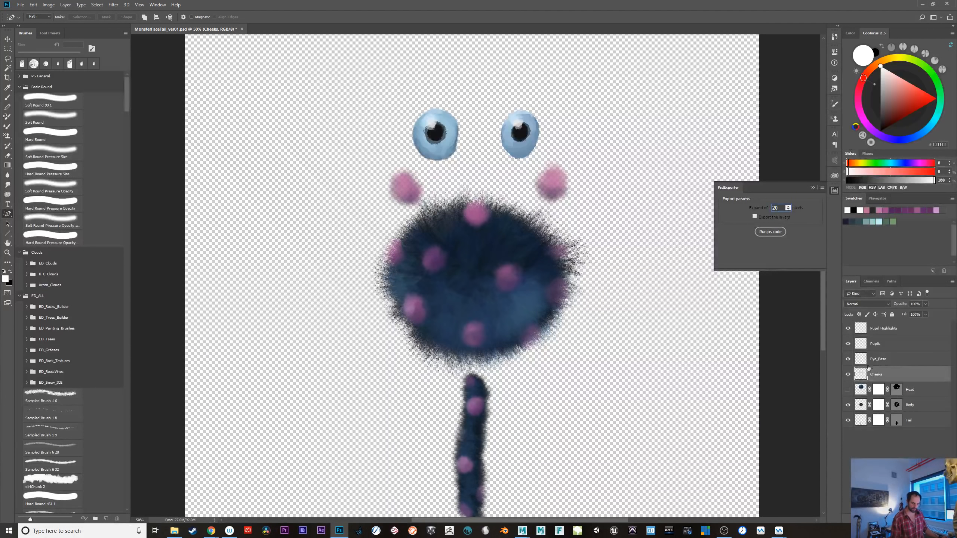
pyautogui.click(861, 343)
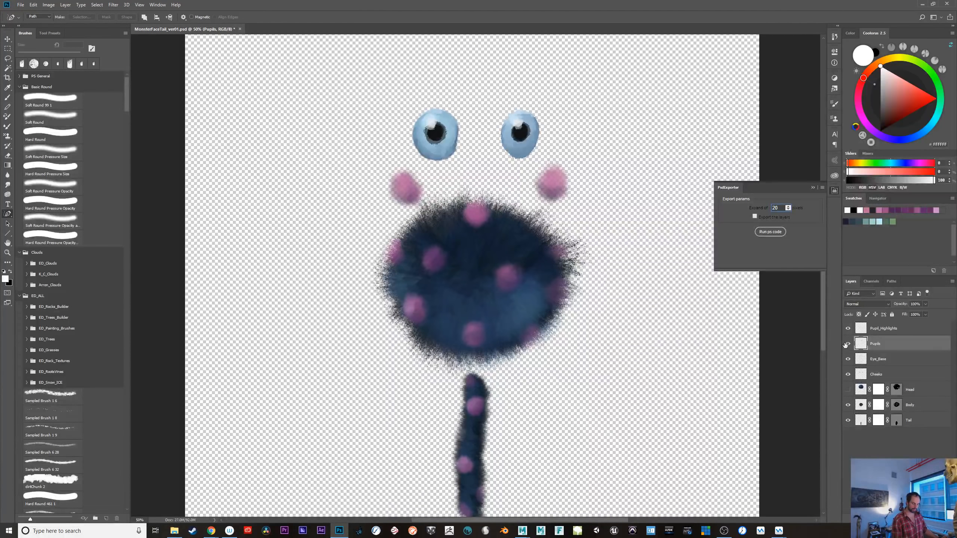
pyautogui.click(884, 330)
pyautogui.click(879, 375)
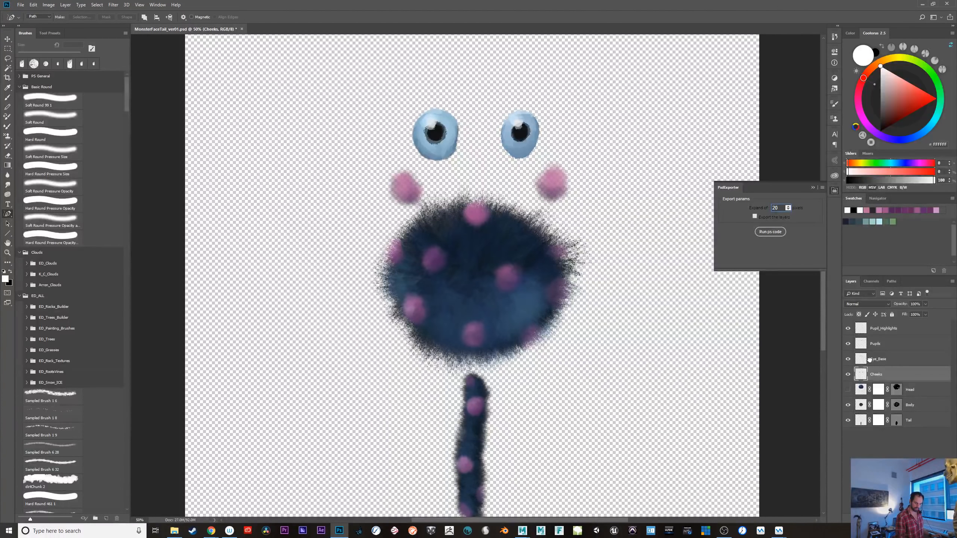
# - Load the Eye_Base layer's pixels as a selection, expand it by 20 pixels and convert it to a work path
pyautogui.click(869, 359)
pyautogui.keyDown('ctrl'); pyautogui.click(861, 359); pyautogui.keyUp('ctrl')
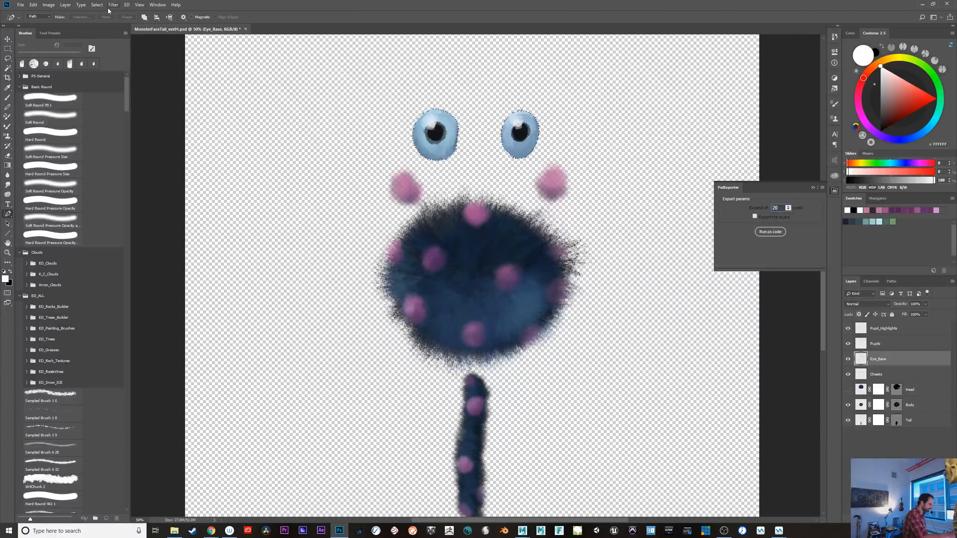
pyautogui.click(96, 5)
pyautogui.moveTo(144, 110)
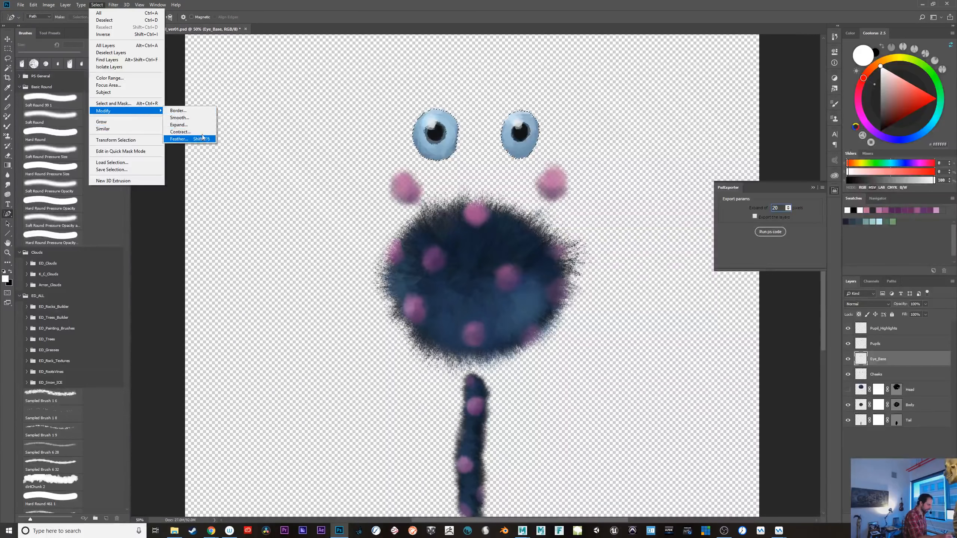
pyautogui.click(199, 125)
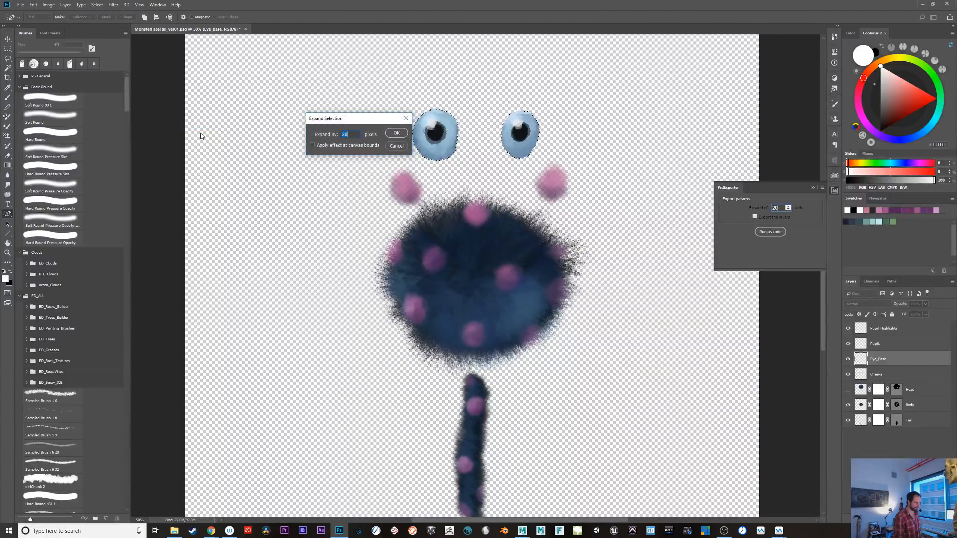
pyautogui.press('Return')
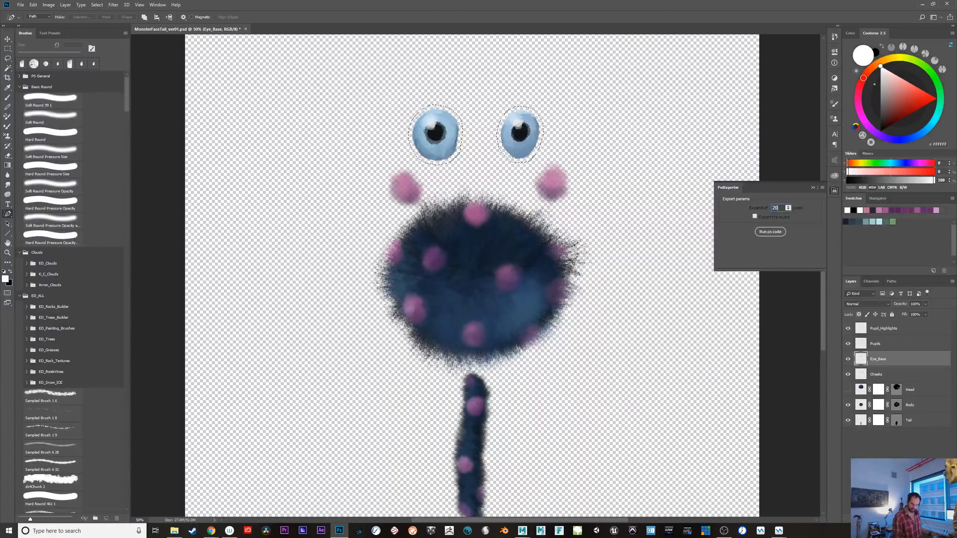
pyautogui.click(890, 279)
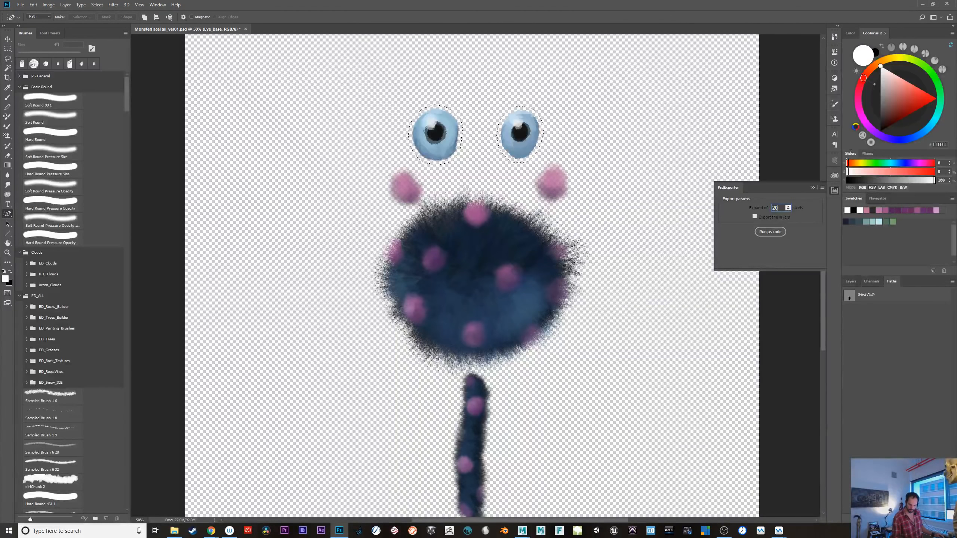
pyautogui.click(911, 519)
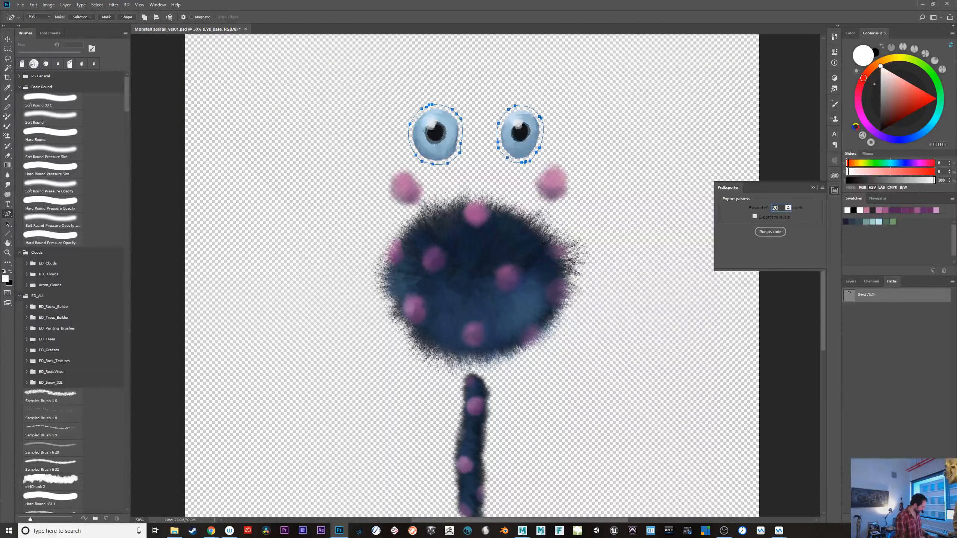
# - Draw a vertical and a horizontal freeform line crossing at the pupil of each eye, extending past the eye outlines
pyautogui.hotkey('ctrl', '+')
pyautogui.hotkey('ctrl', '+')
pyautogui.moveTo(656, 248); pyautogui.dragTo(657, 399)
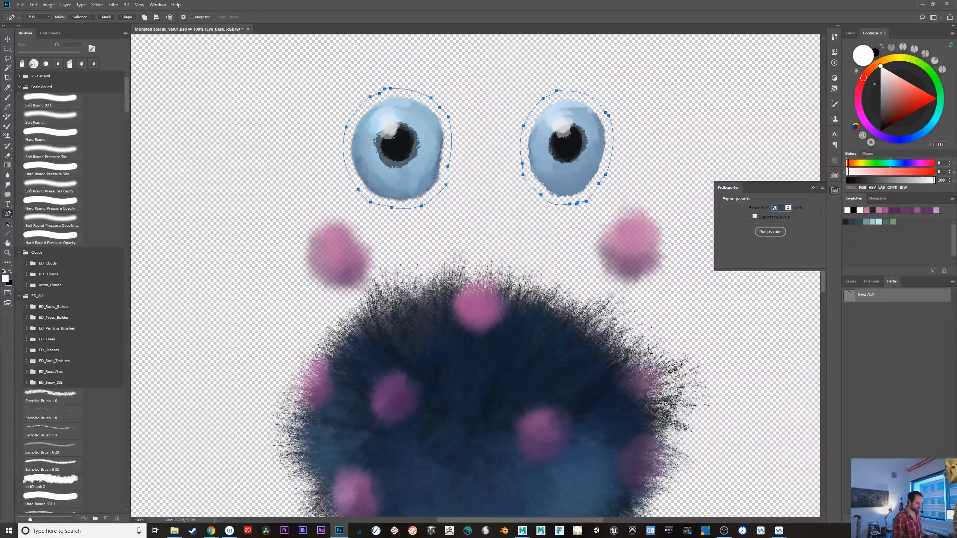
pyautogui.moveTo(567, 82); pyautogui.dragTo(564, 215)
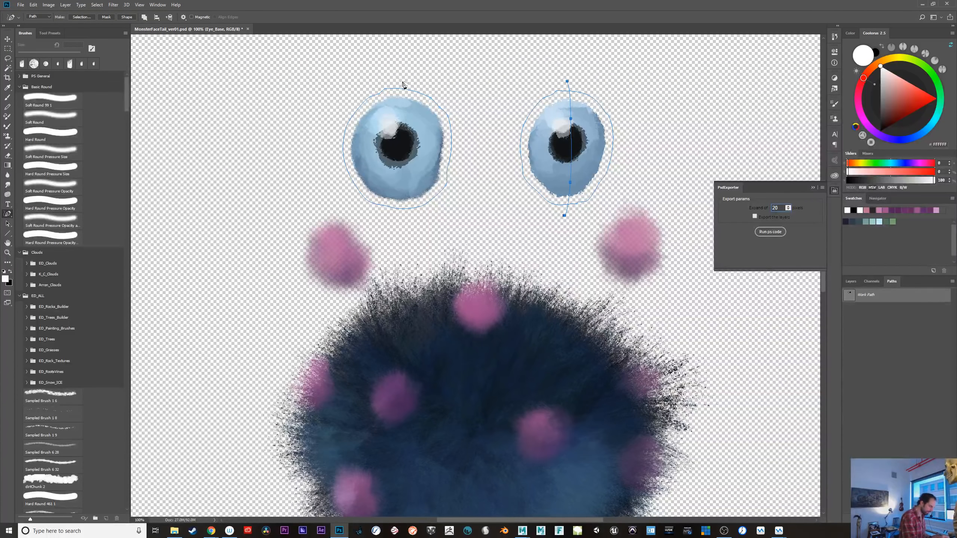
pyautogui.moveTo(404, 78); pyautogui.dragTo(397, 232)
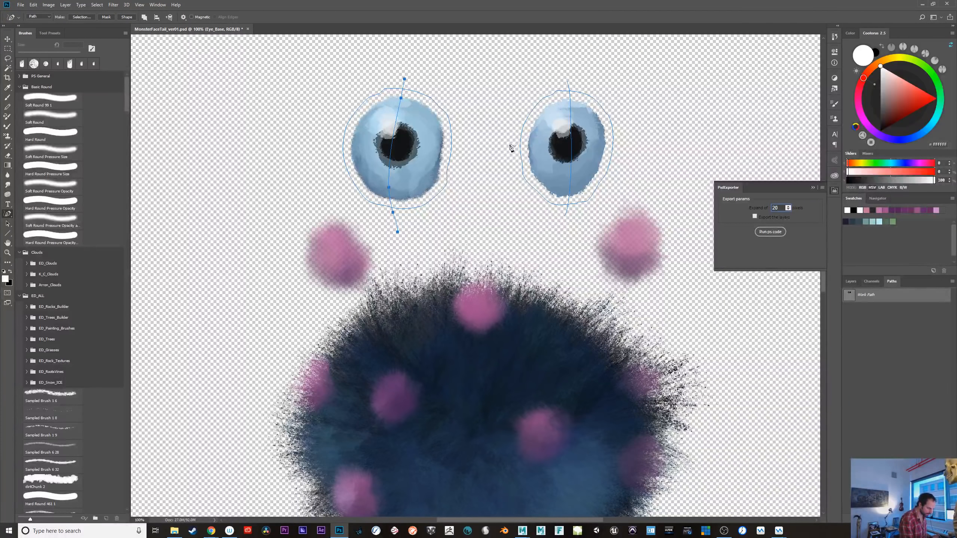
pyautogui.moveTo(511, 143); pyautogui.dragTo(627, 140)
pyautogui.hotkey('ctrl', 'z')
pyautogui.moveTo(505, 149); pyautogui.dragTo(640, 150)
pyautogui.moveTo(334, 149); pyautogui.dragTo(486, 162)
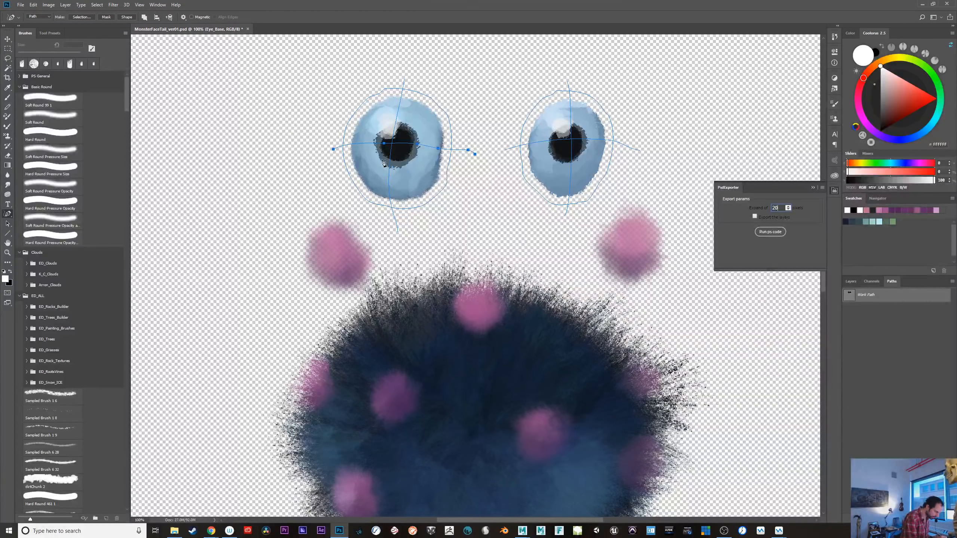
# - Draw a freeform circle closely around the pupil of the left eye
pyautogui.moveTo(410, 123)
pyautogui.mouseDown()
pyautogui.moveTo(424, 154)
pyautogui.moveTo(383, 161)
pyautogui.mouseUp()
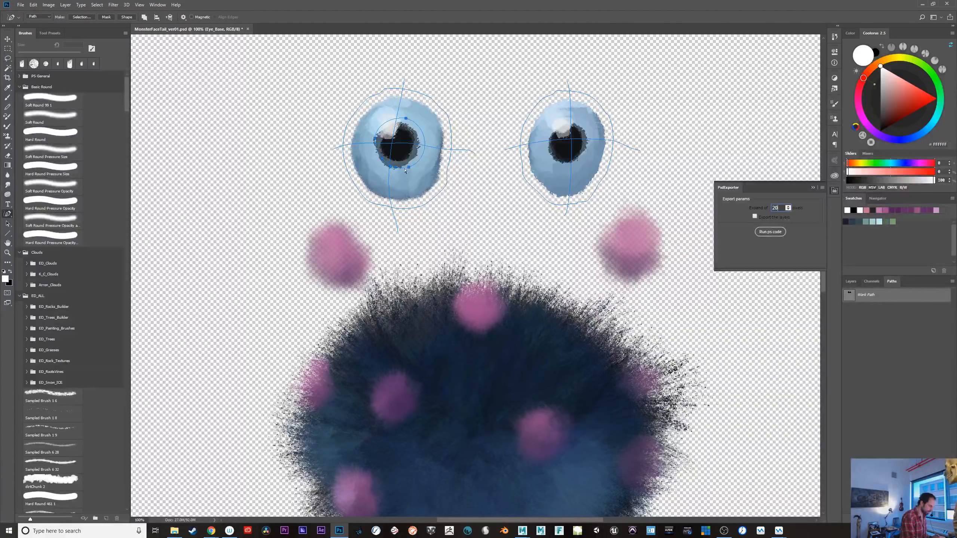
pyautogui.hotkey('ctrl', 'z')
pyautogui.moveTo(390, 167)
pyautogui.mouseDown()
pyautogui.moveTo(373, 151)
pyautogui.moveTo(409, 123)
pyautogui.mouseUp()
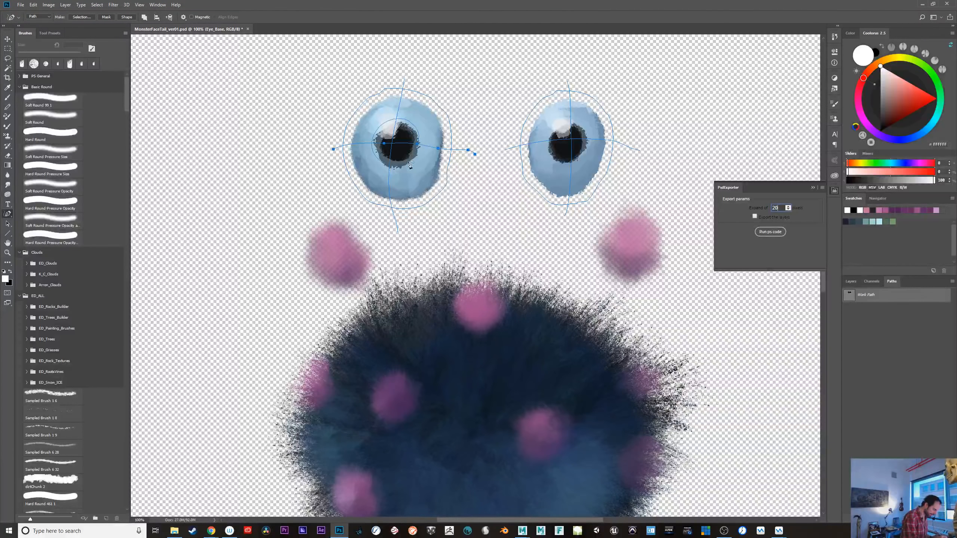
pyautogui.moveTo(392, 171)
pyautogui.mouseDown()
pyautogui.moveTo(404, 159)
pyautogui.moveTo(403, 128)
pyautogui.mouseUp()
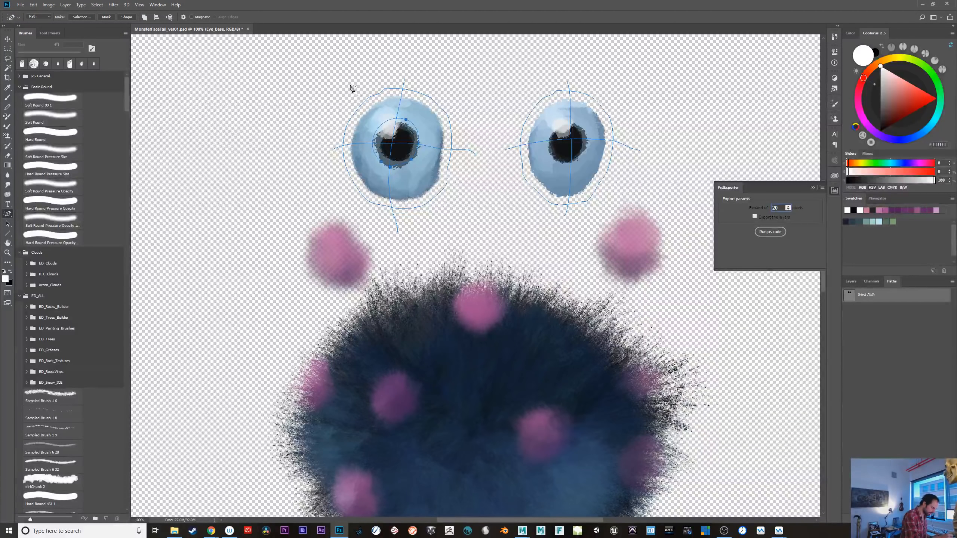
# - Draw two crossing diagonal freeform lines through the left eye and a ring between its pupil and outer edge
pyautogui.moveTo(350, 87); pyautogui.dragTo(439, 236)
pyautogui.moveTo(339, 194); pyautogui.dragTo(468, 95)
pyautogui.moveTo(420, 185); pyautogui.dragTo(418, 185)
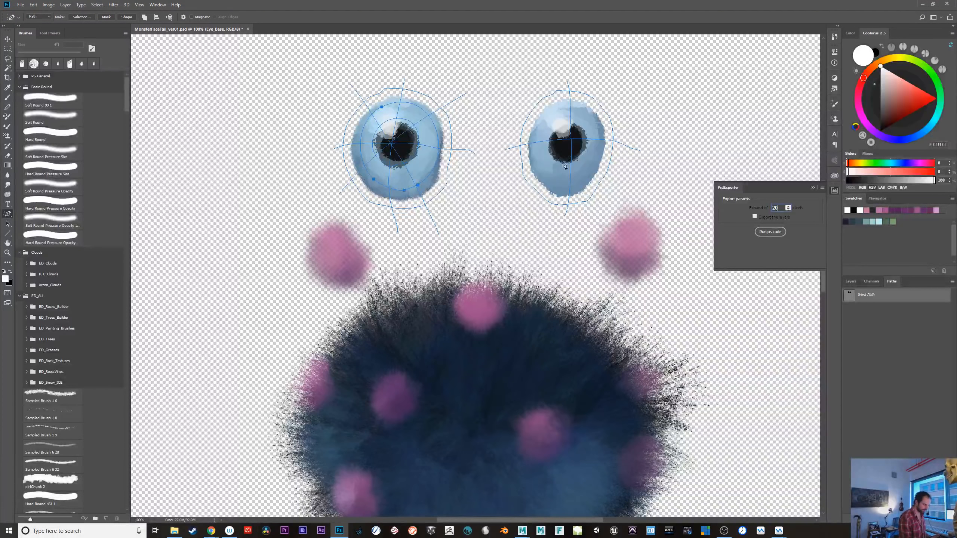
pyautogui.moveTo(575, 149)
pyautogui.mouseDown()
pyautogui.moveTo(576, 164)
pyautogui.moveTo(565, 161)
pyautogui.moveTo(579, 125)
pyautogui.moveTo(575, 154)
pyautogui.moveTo(558, 130)
pyautogui.moveTo(585, 129)
pyautogui.moveTo(574, 160)
pyautogui.mouseUp()
pyautogui.hotkey('ctrl', 'z')
pyautogui.hotkey('ctrl', 'z')
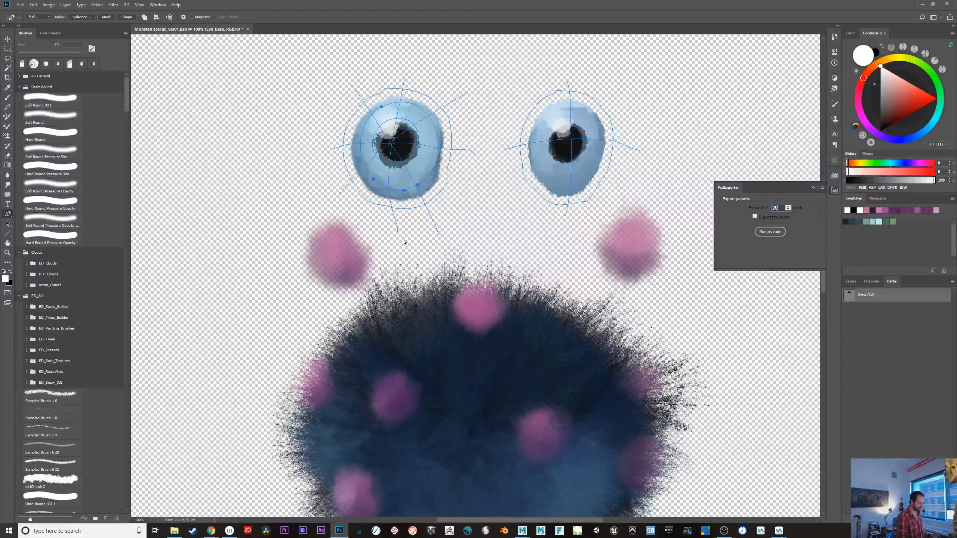
# - Draw two crossing diagonal freeform lines through the pupil of the right eye, extending past its outline
pyautogui.keyDown('ctrl'); pyautogui.click(569, 163); pyautogui.keyUp('ctrl')
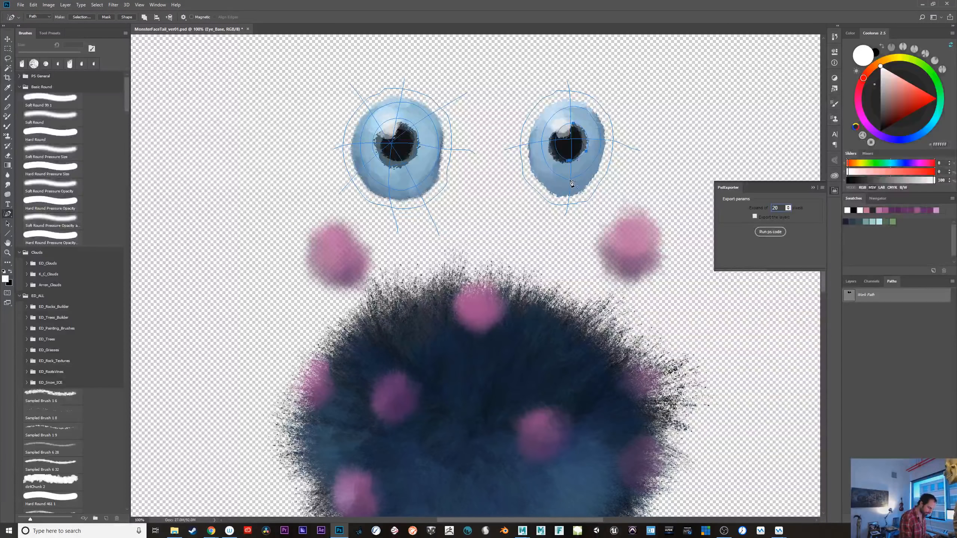
pyautogui.keyDown('ctrl'); pyautogui.click(570, 183); pyautogui.keyUp('ctrl')
pyautogui.moveTo(572, 139); pyautogui.dragTo(628, 84)
pyautogui.moveTo(514, 89); pyautogui.dragTo(635, 221)
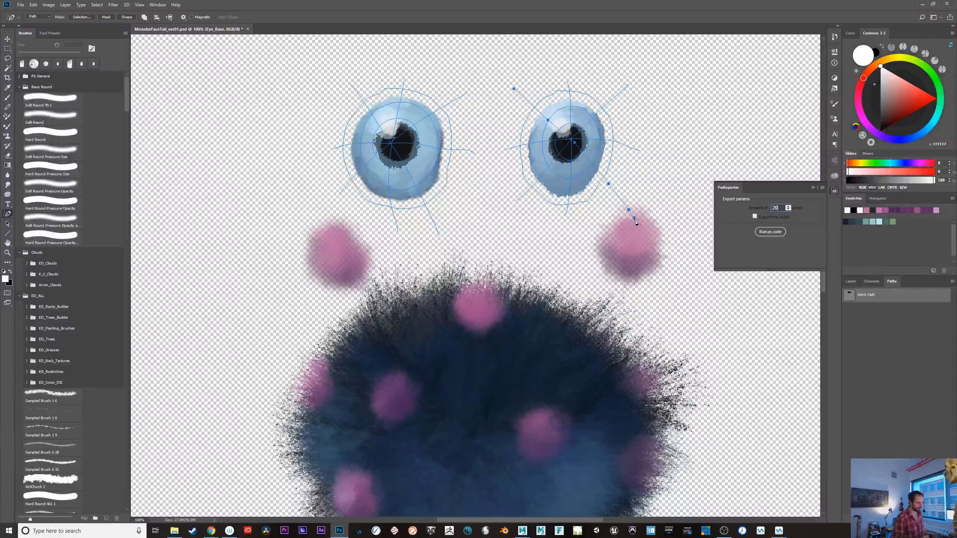
# - Attach the drawn work path to the Eye_Base layer as a vector mask and make the Head layer visible again
pyautogui.click(851, 282)
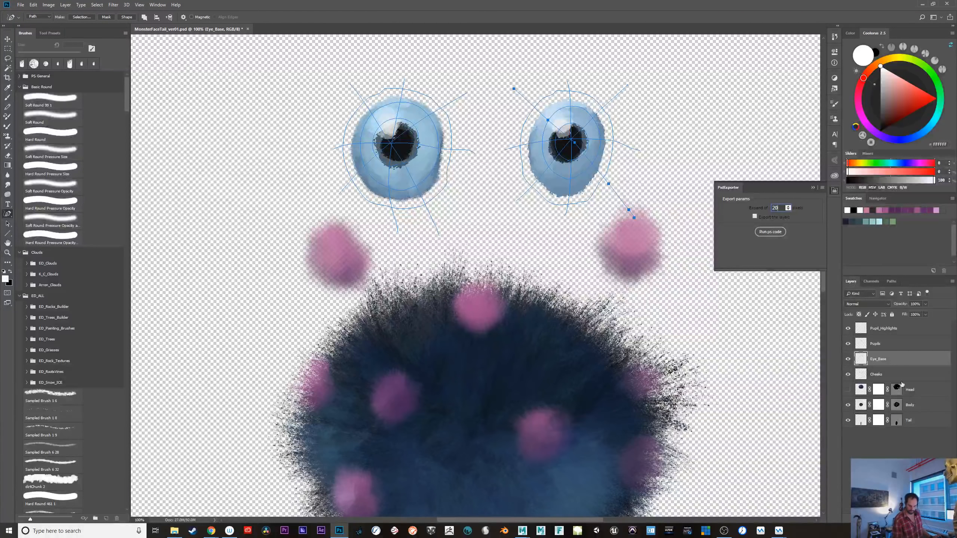
pyautogui.doubleClick(891, 519)
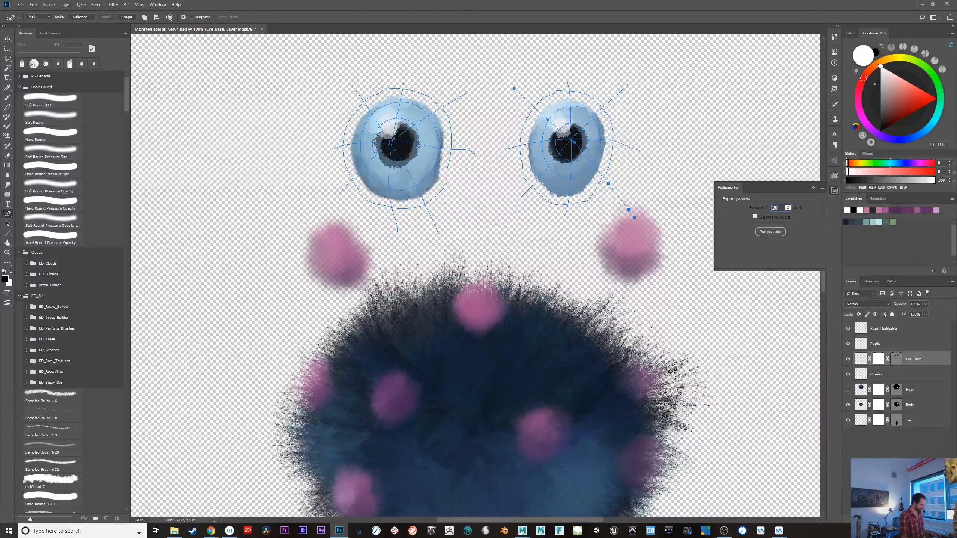
pyautogui.click(848, 389)
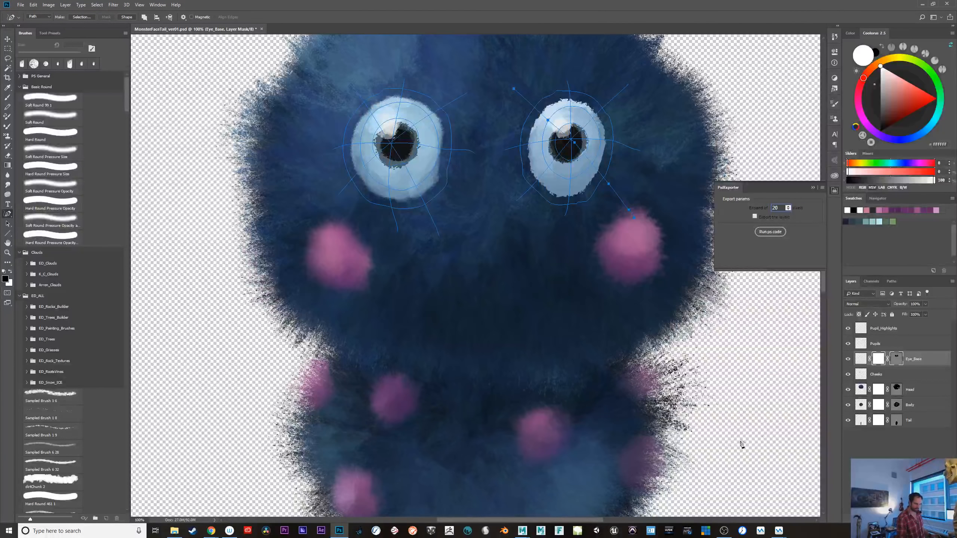
pyautogui.hotkey('ctrl', '-')
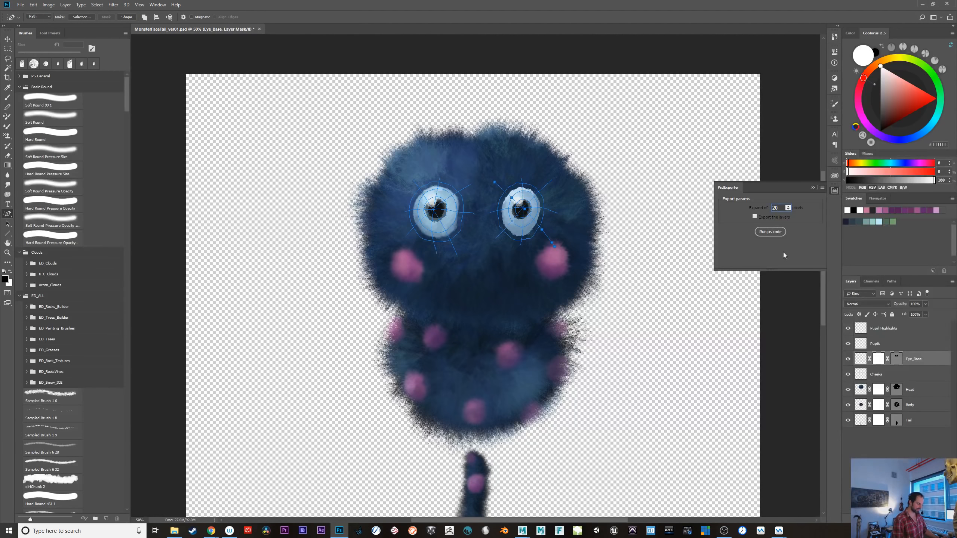
# - Run the PsdExporter code and browse to the sourceimages folder of the PSD2Maya project as the export destination
pyautogui.click(774, 231)
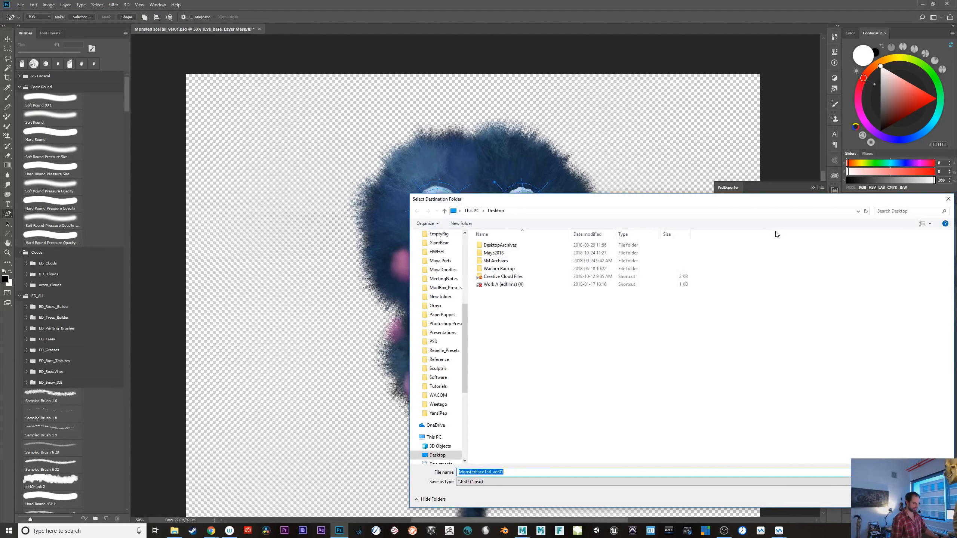
pyautogui.scroll(-6, 466, 389)
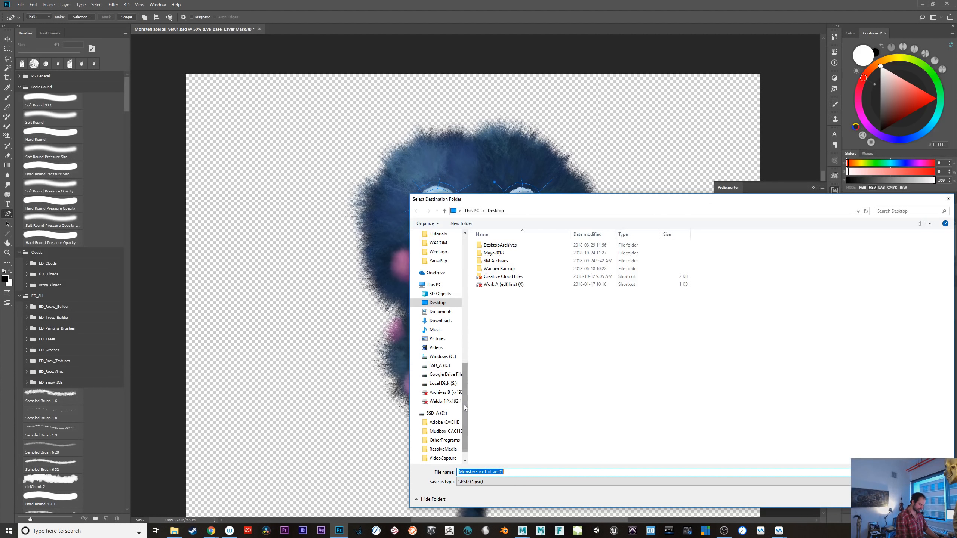
pyautogui.click(441, 384)
pyautogui.doubleClick(497, 316)
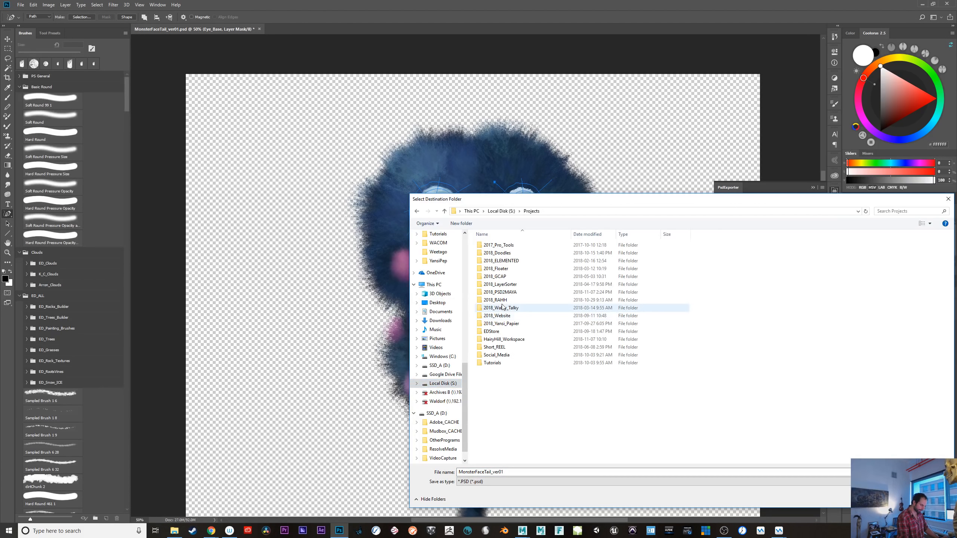
pyautogui.doubleClick(517, 295)
pyautogui.click(502, 254)
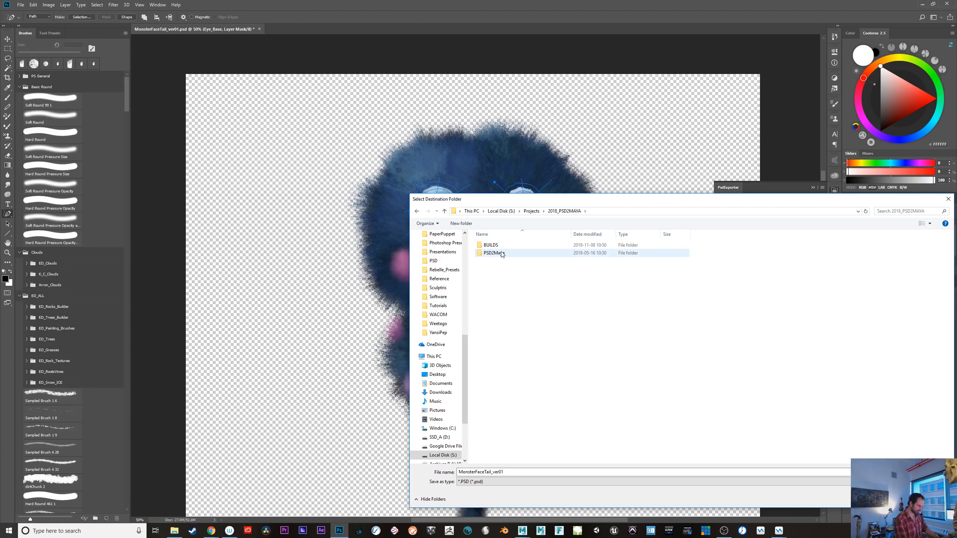
pyautogui.doubleClick(502, 257)
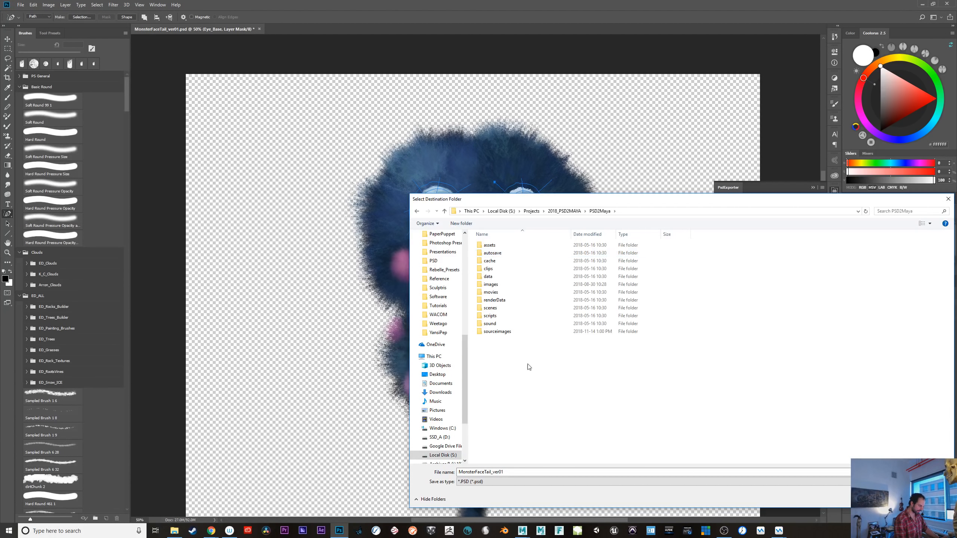
pyautogui.doubleClick(497, 332)
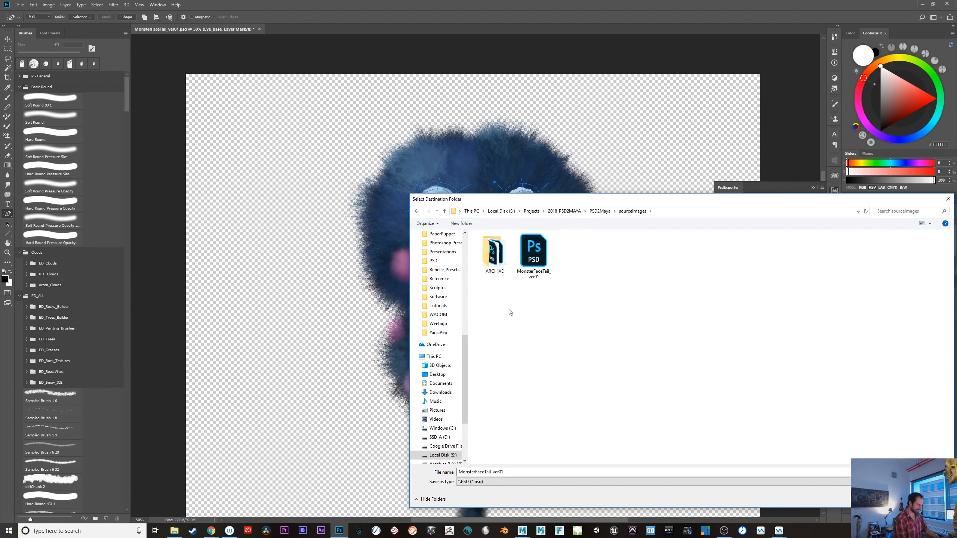
# - Create a new folder named MonsterFaceTail_NewNew inside sourceimages and open it
pyautogui.rightClick(554, 361)
pyautogui.moveTo(529, 465)
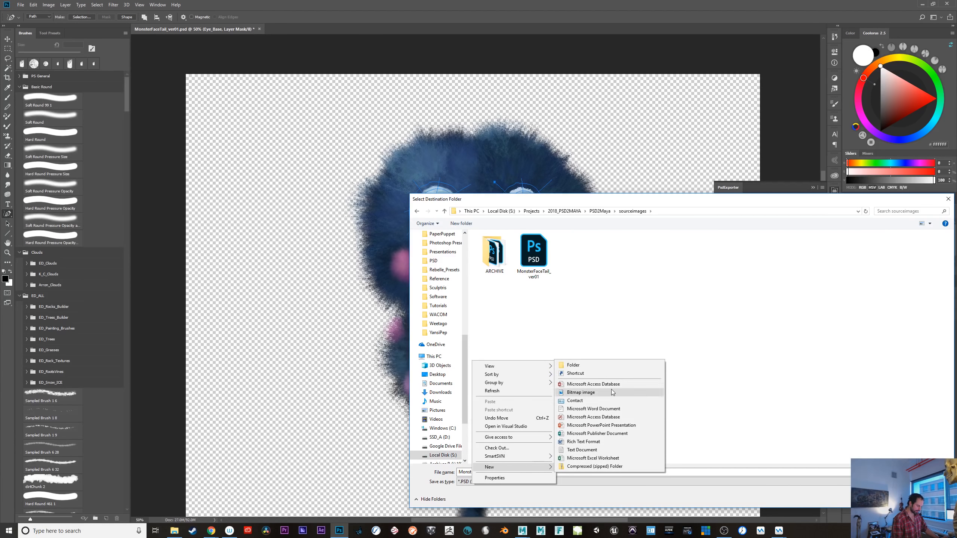
pyautogui.click(612, 365)
pyautogui.write('M')
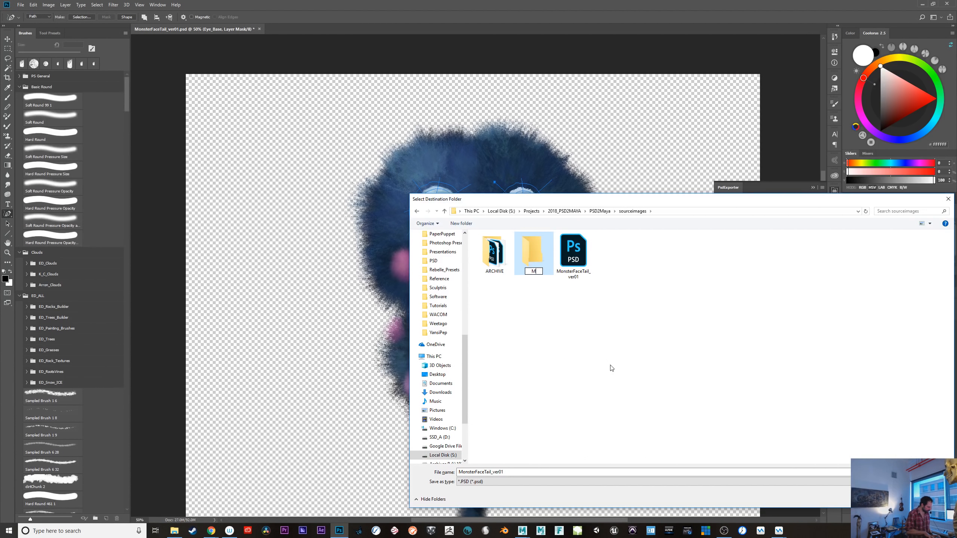
pyautogui.write('onsterFace')
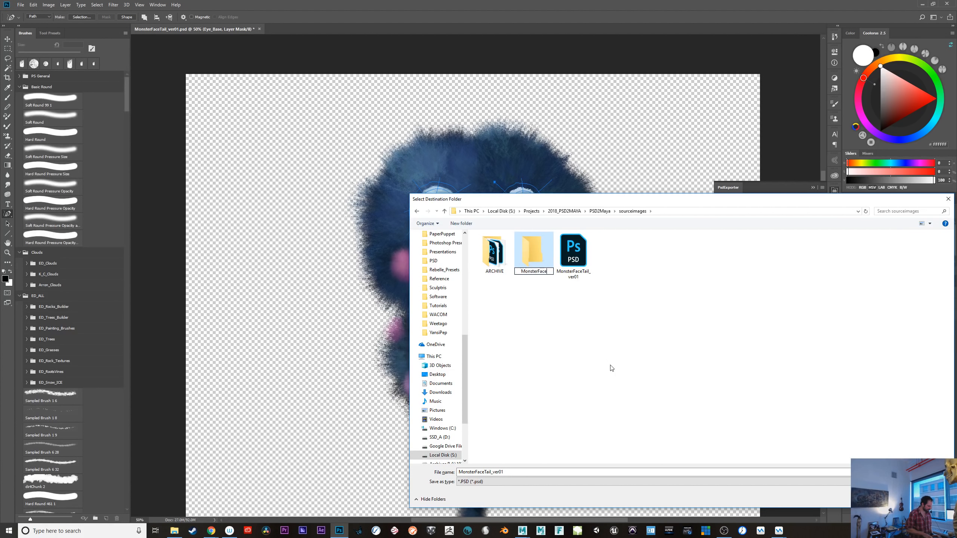
pyautogui.write('Tail_NewNew')
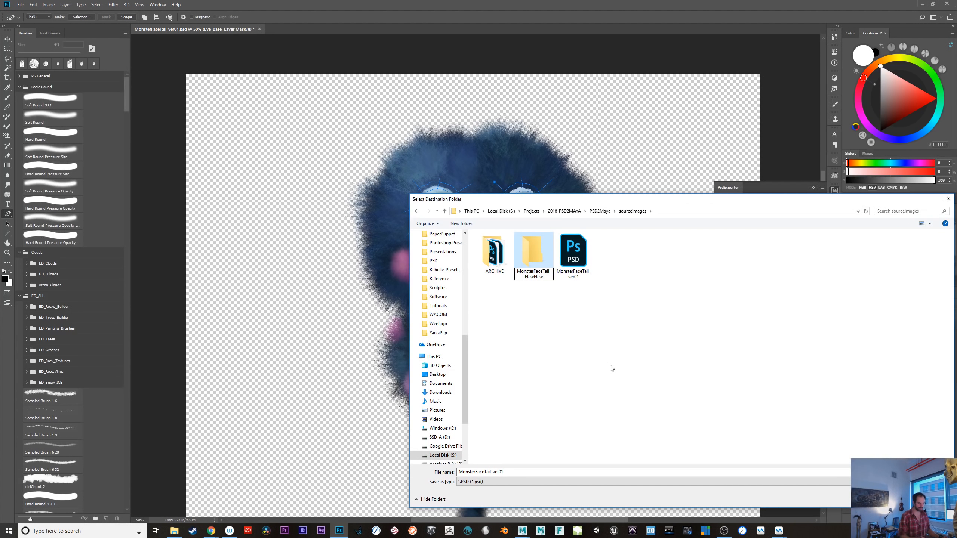
pyautogui.press('Return')
pyautogui.doubleClick(542, 262)
# - Change the version suffix of the export file name to ver05 and complete the export
pyautogui.moveTo(504, 472)
pyautogui.mouseDown()
pyautogui.moveTo(459, 473)
pyautogui.moveTo(495, 474)
pyautogui.mouseUp()
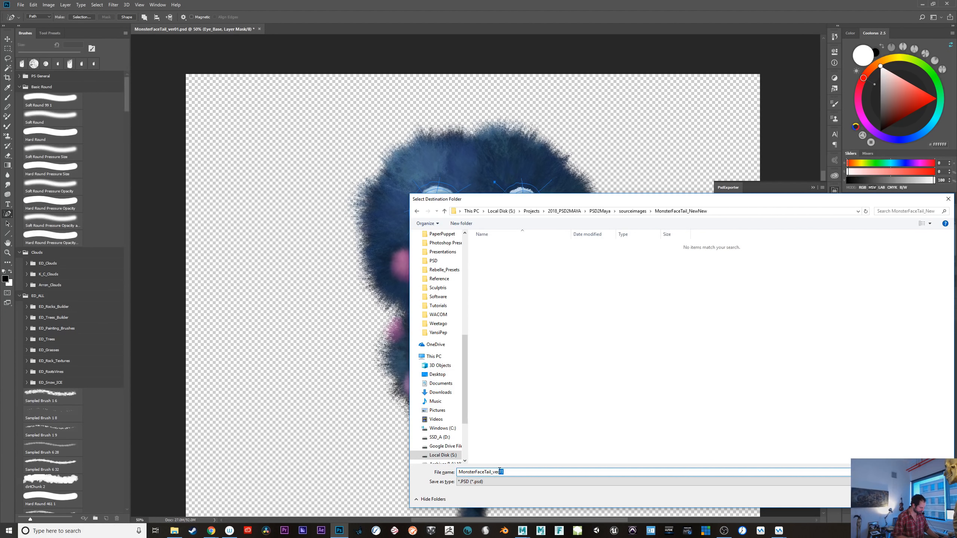
pyautogui.write('ver05')
pyautogui.press('Return')
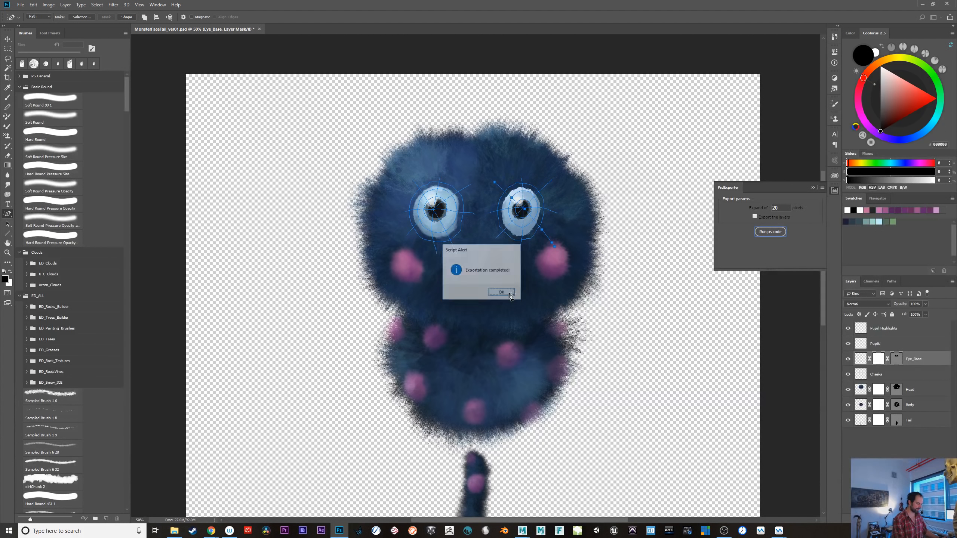
pyautogui.click(508, 293)
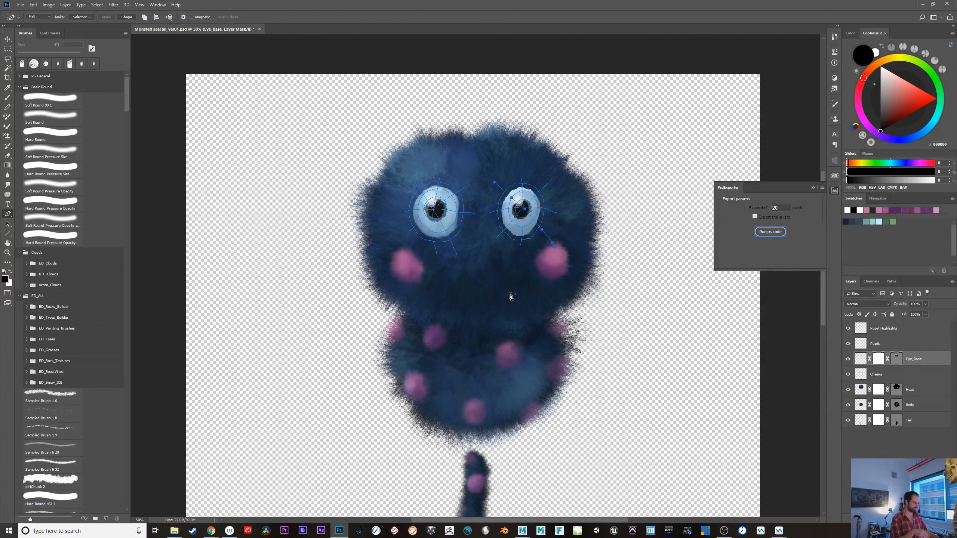
# - Switch to Maya and load the PSD23D plug-in from the Plug-in Manager
pyautogui.click(922, 4)
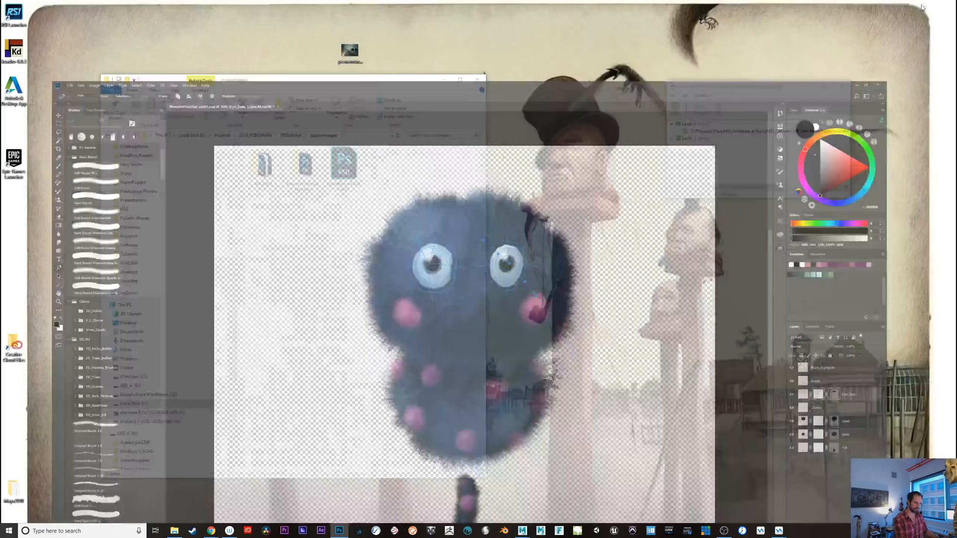
pyautogui.moveTo(522, 531)
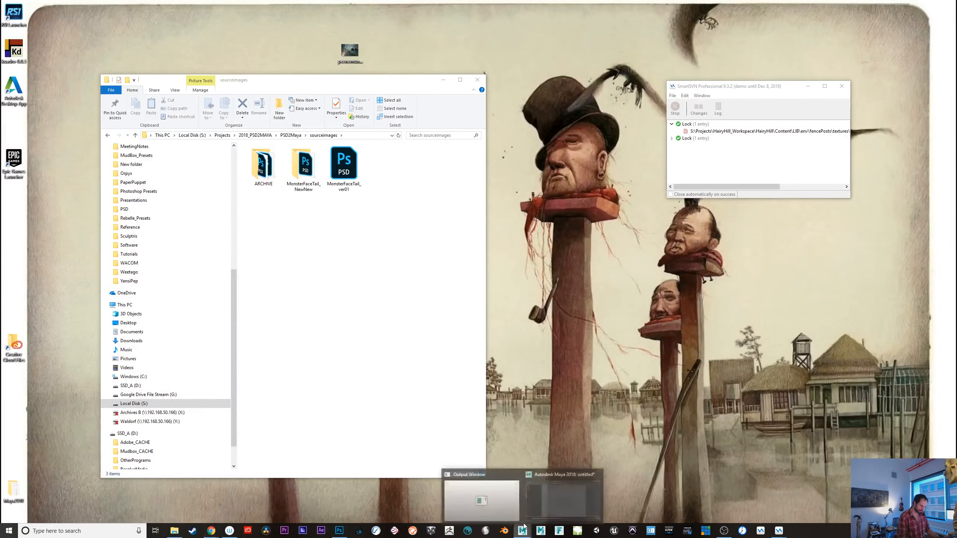
pyautogui.click(573, 500)
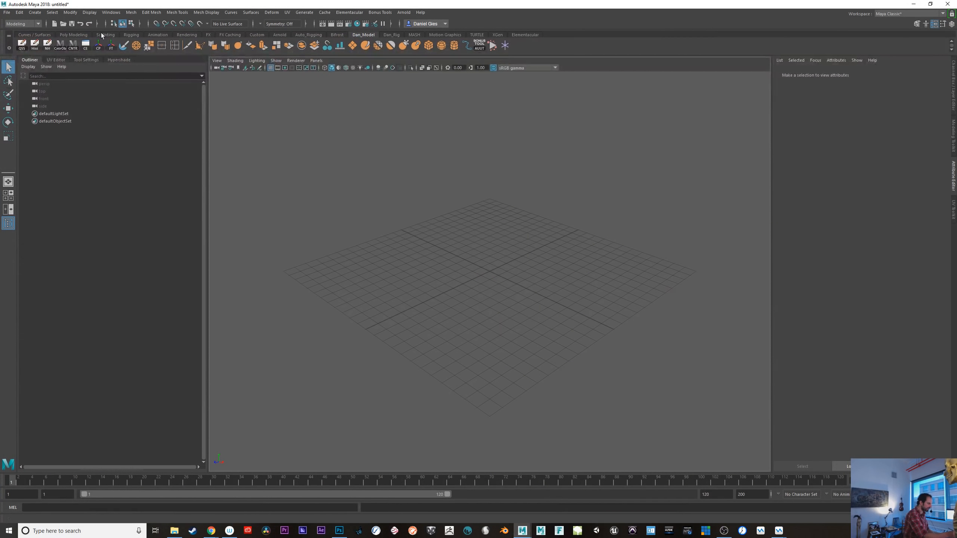
pyautogui.click(111, 12)
pyautogui.moveTo(182, 84)
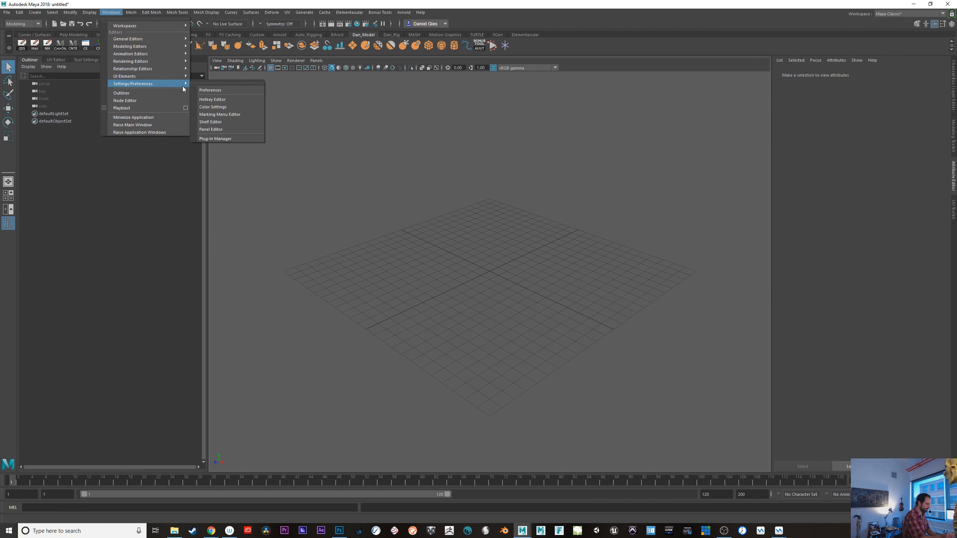
pyautogui.click(243, 139)
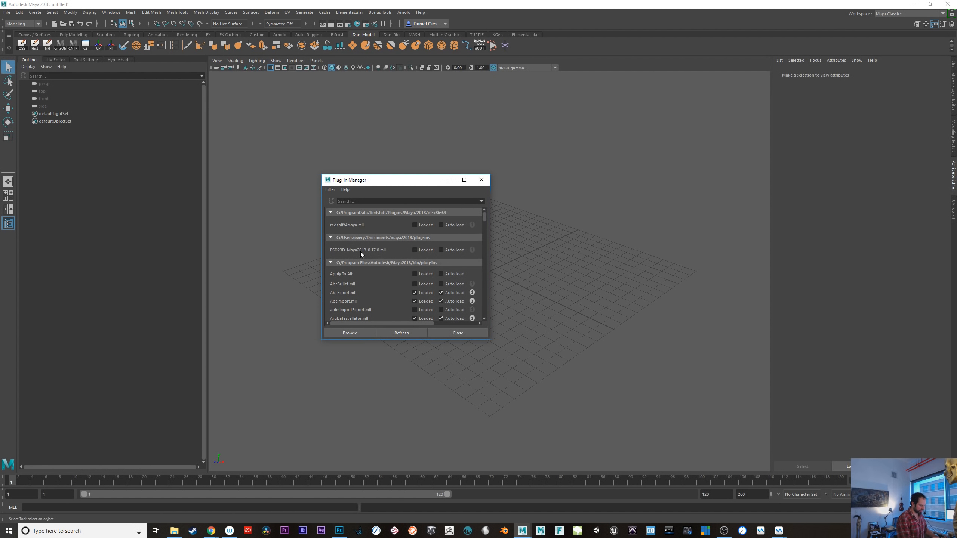
pyautogui.click(415, 250)
pyautogui.click(458, 333)
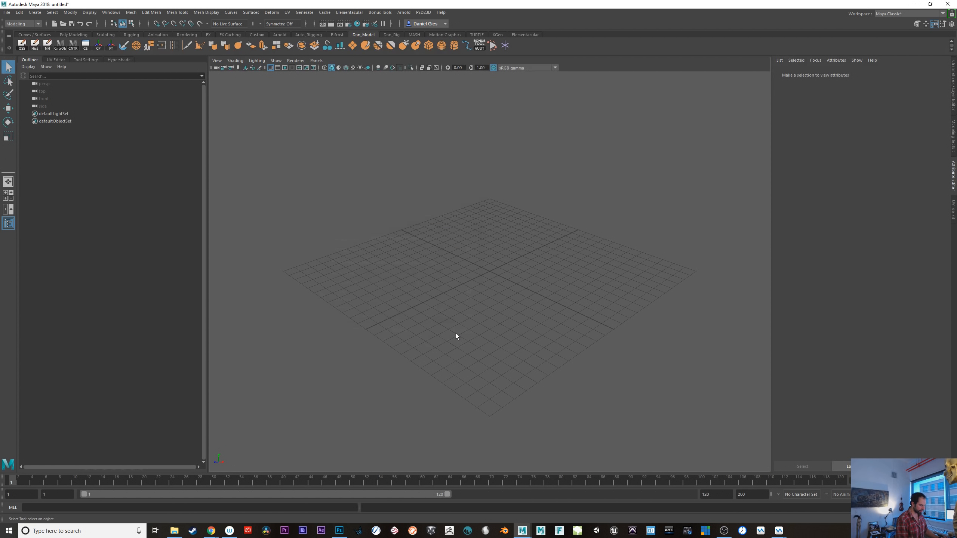
# - Set the current Maya project to the recent project S:\Projects\2018_PSD2MAYA\PSD2Maya
pyautogui.click(423, 12)
pyautogui.click(449, 26)
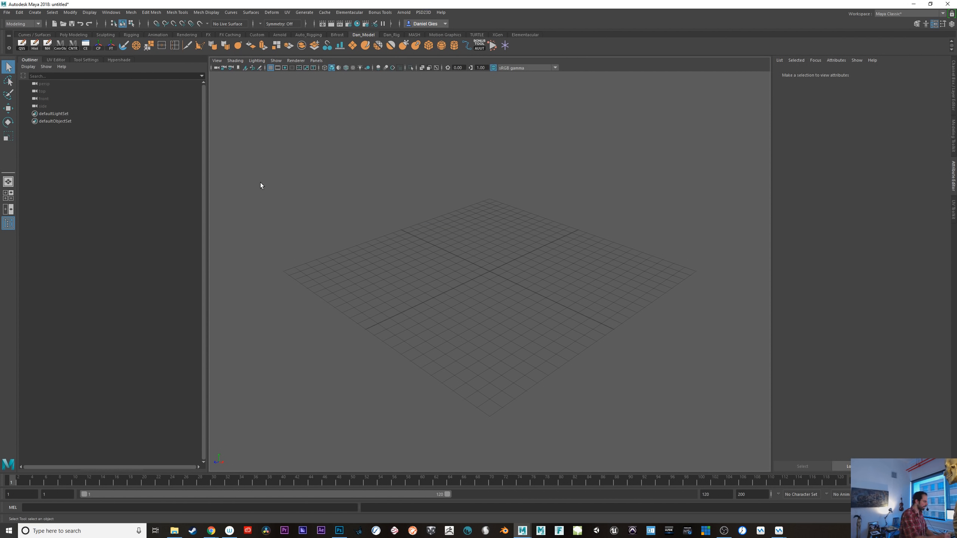
pyautogui.click(6, 14)
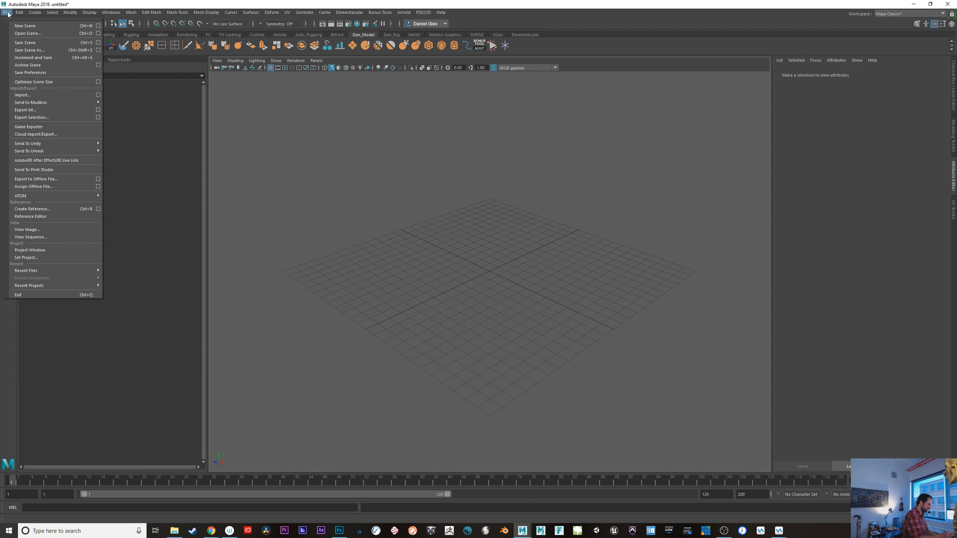
pyautogui.moveTo(86, 286)
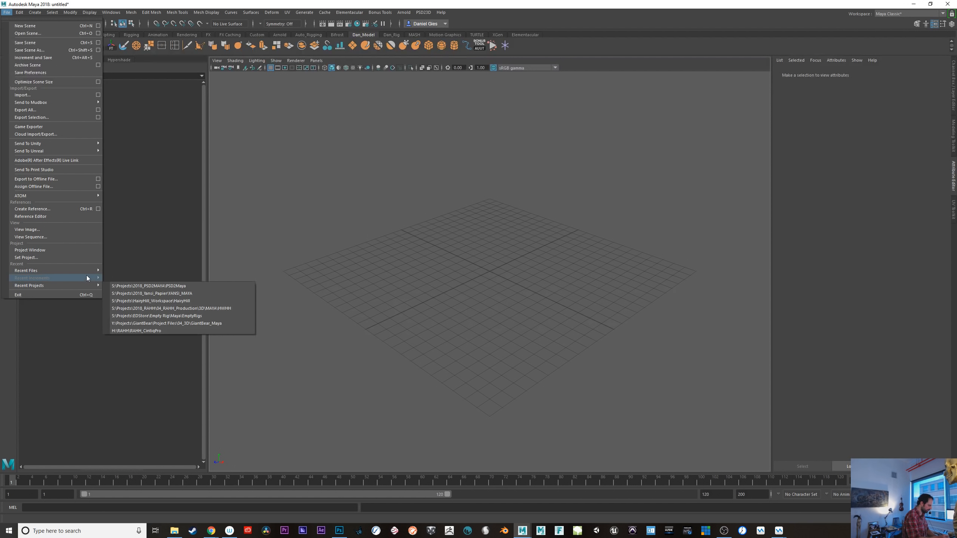
pyautogui.click(183, 285)
# - Open the psd Window of PSD23D and browse for a PSD in S:\Projects\2018_PSD2MAYA\PSD2Maya
pyautogui.click(423, 13)
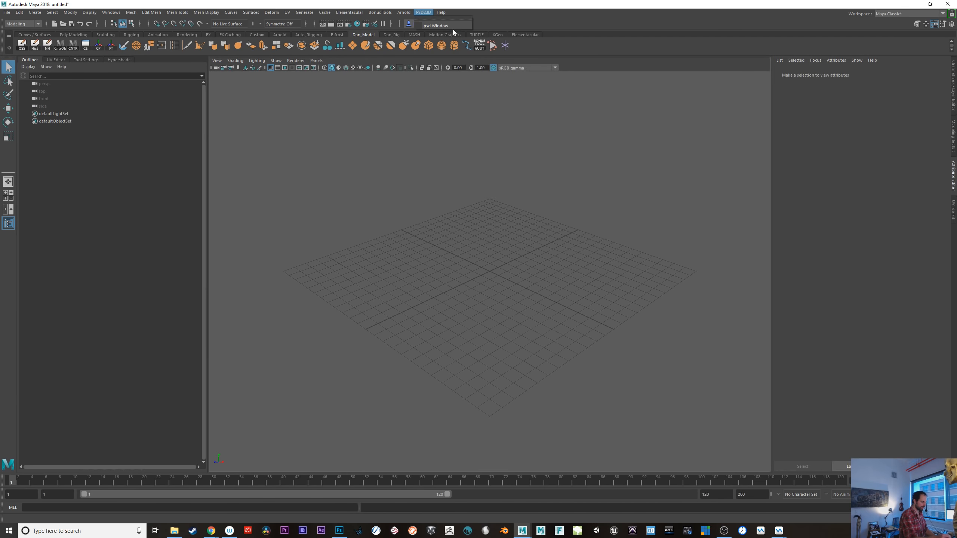
pyautogui.click(444, 26)
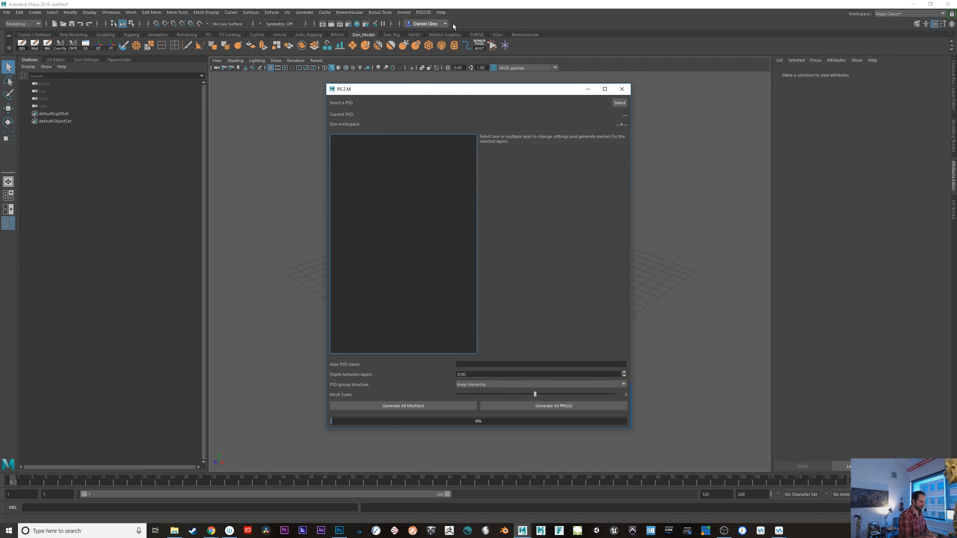
pyautogui.click(619, 104)
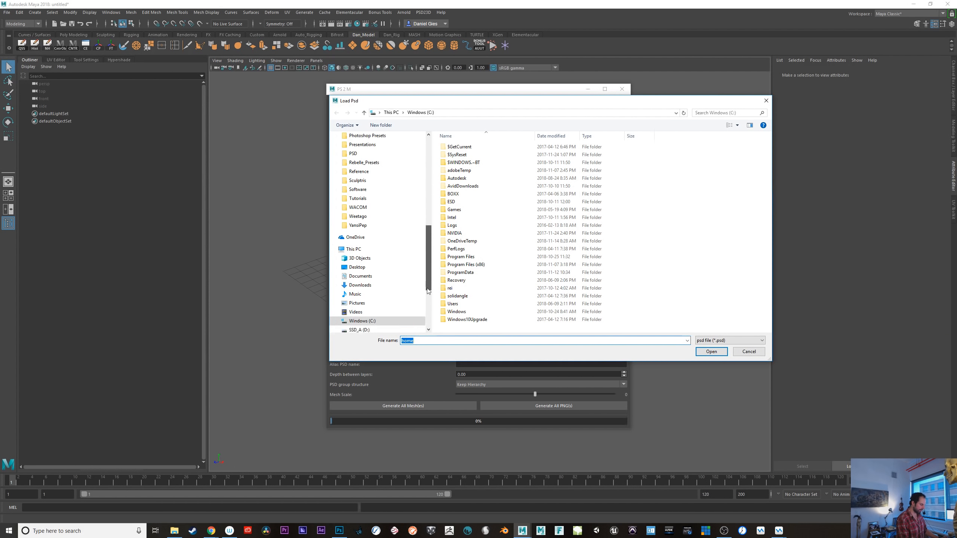
pyautogui.click(388, 237)
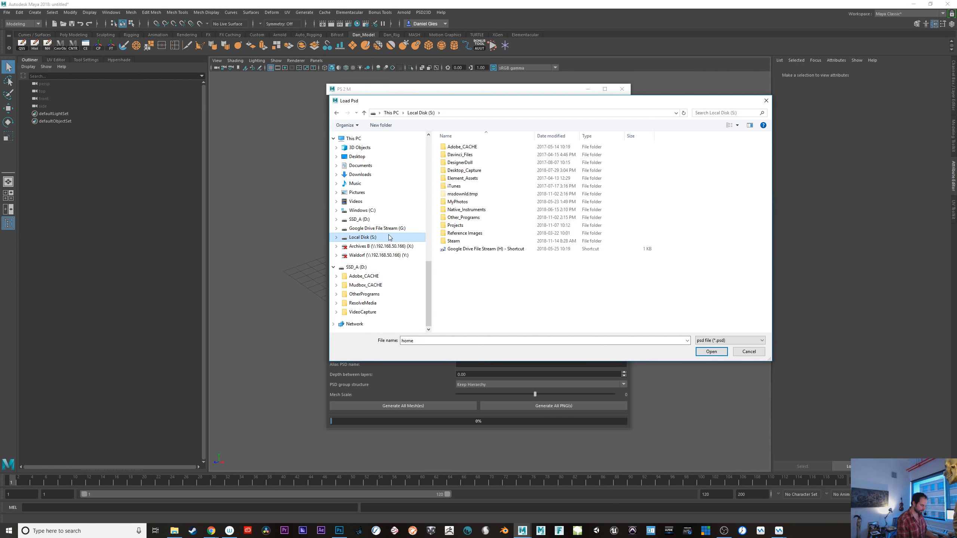
pyautogui.doubleClick(465, 225)
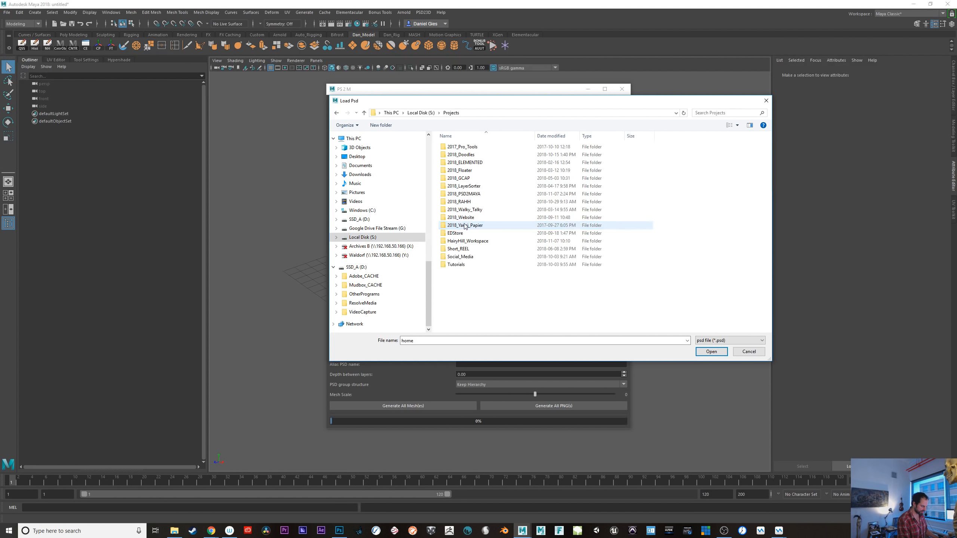
pyautogui.doubleClick(479, 194)
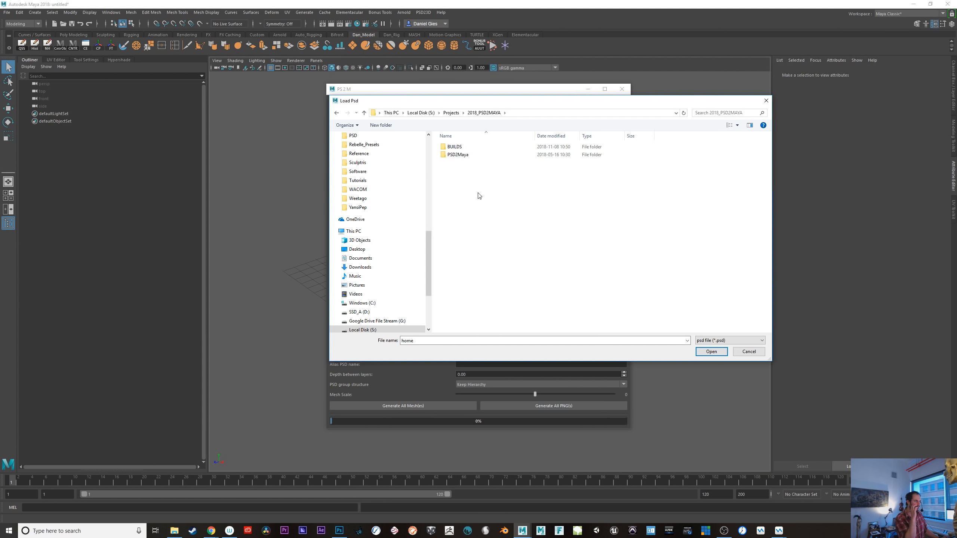
pyautogui.doubleClick(464, 153)
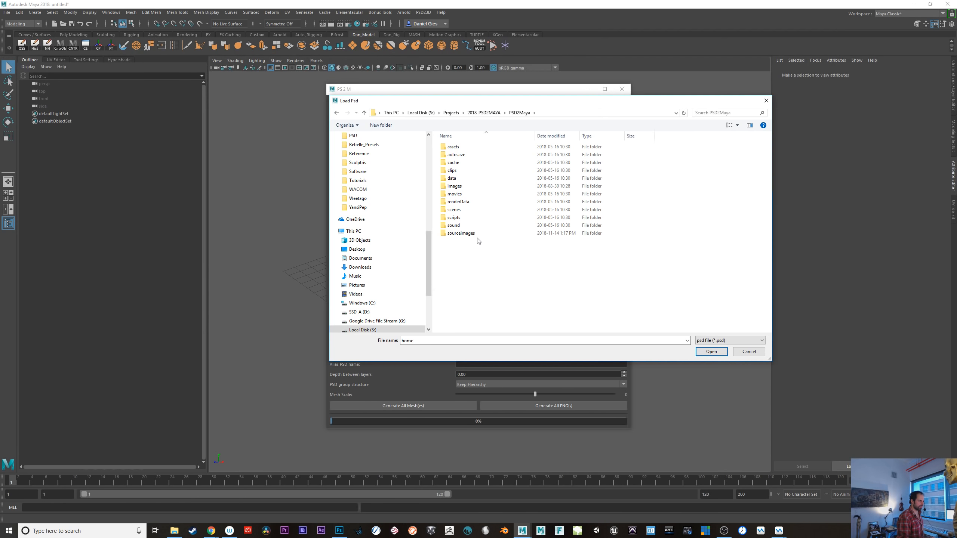
# - Load MonsterFaceTail_ver05 from the sourceimages\MonsterFaceTail_NewNew folder
pyautogui.moveTo(572, 103); pyautogui.dragTo(552, 106)
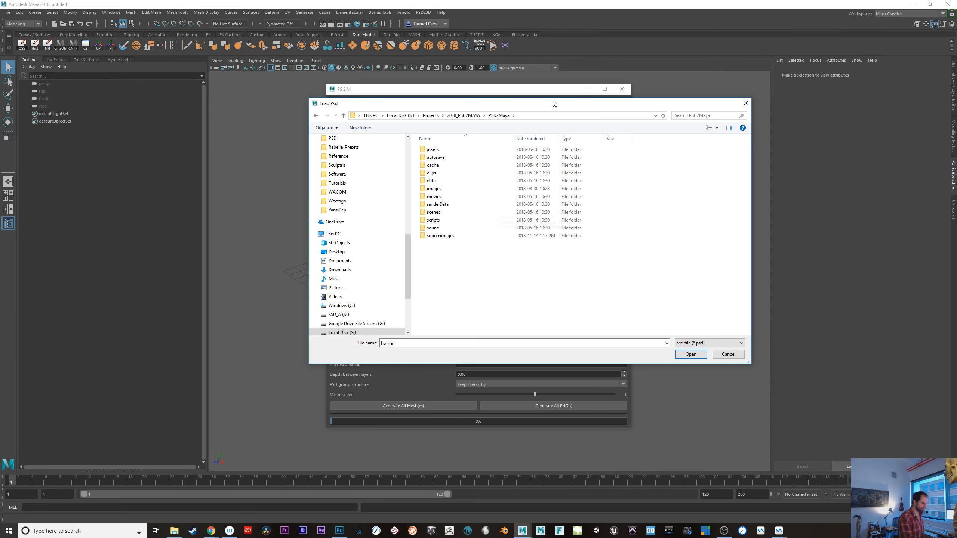
pyautogui.moveTo(552, 100); pyautogui.dragTo(522, 125)
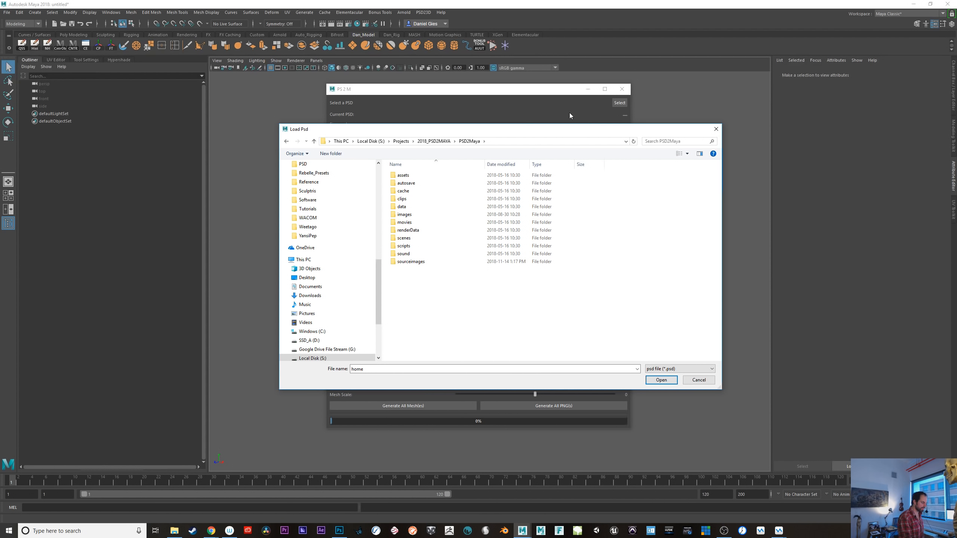
pyautogui.moveTo(560, 129); pyautogui.dragTo(572, 172)
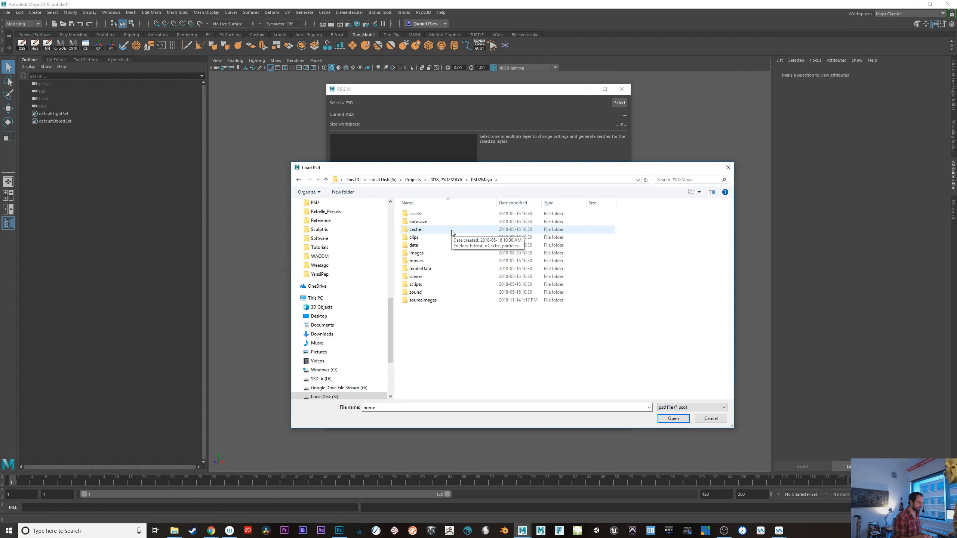
pyautogui.moveTo(501, 170); pyautogui.dragTo(525, 167)
pyautogui.doubleClick(446, 298)
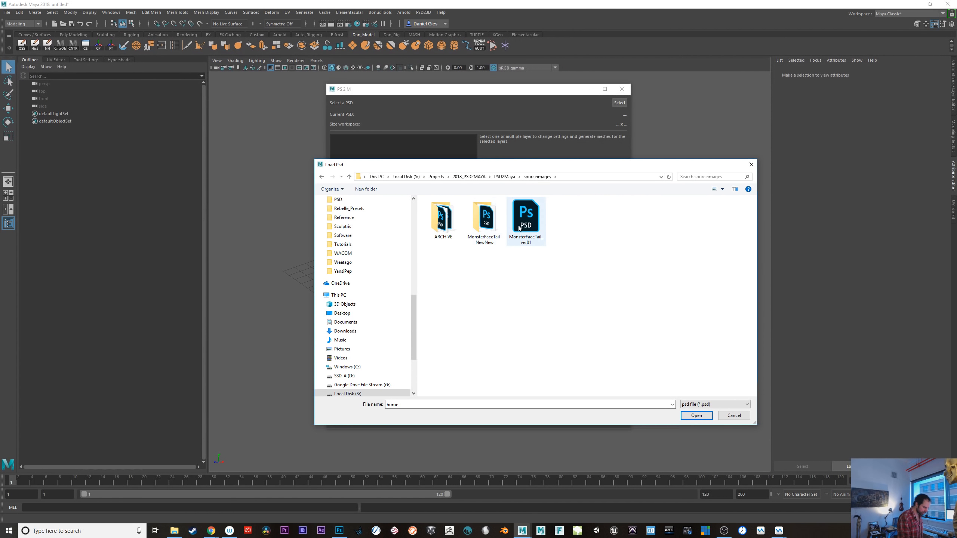
pyautogui.doubleClick(485, 218)
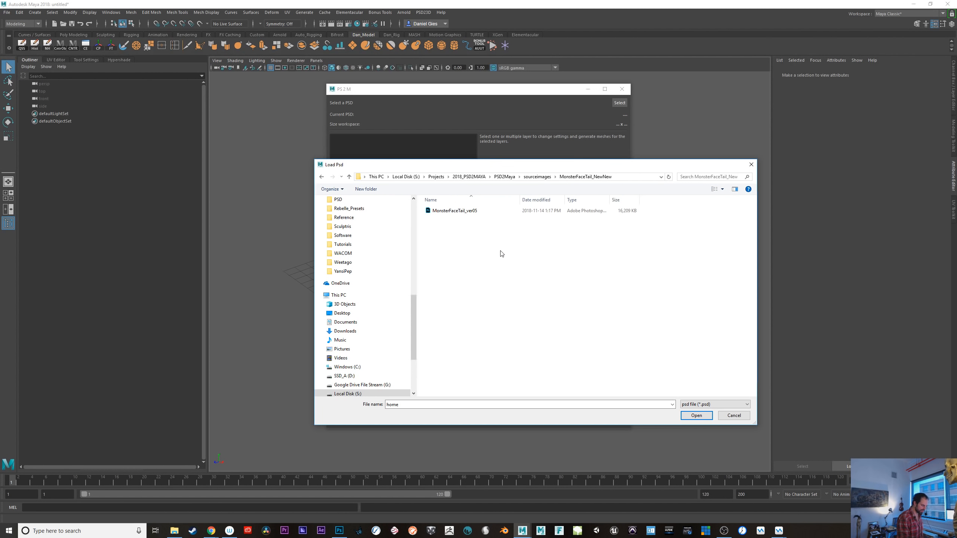
pyautogui.click(461, 211)
pyautogui.click(700, 415)
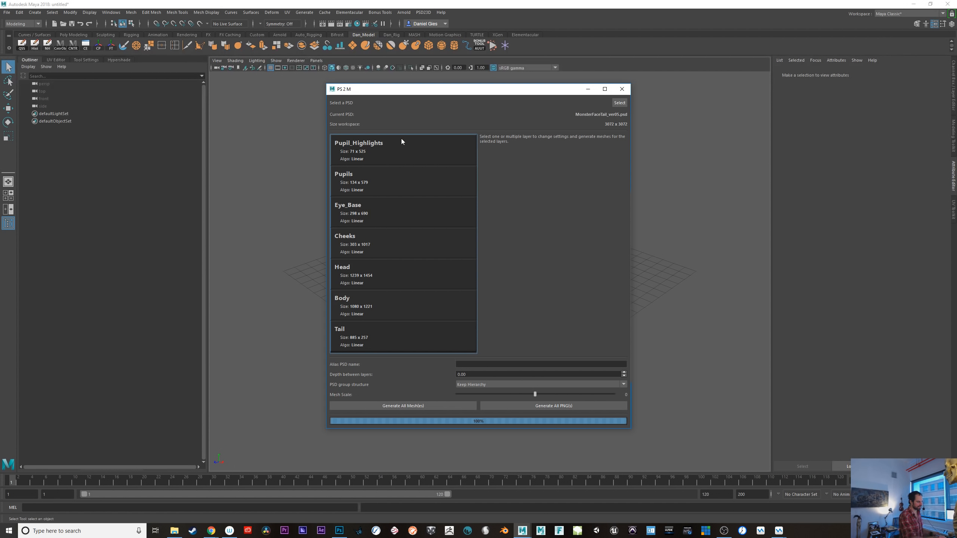
# - Check the generation settings of each PSD layer in turn, from Pupil_Highlights to Tail
pyautogui.click(407, 152)
pyautogui.click(410, 185)
pyautogui.click(426, 212)
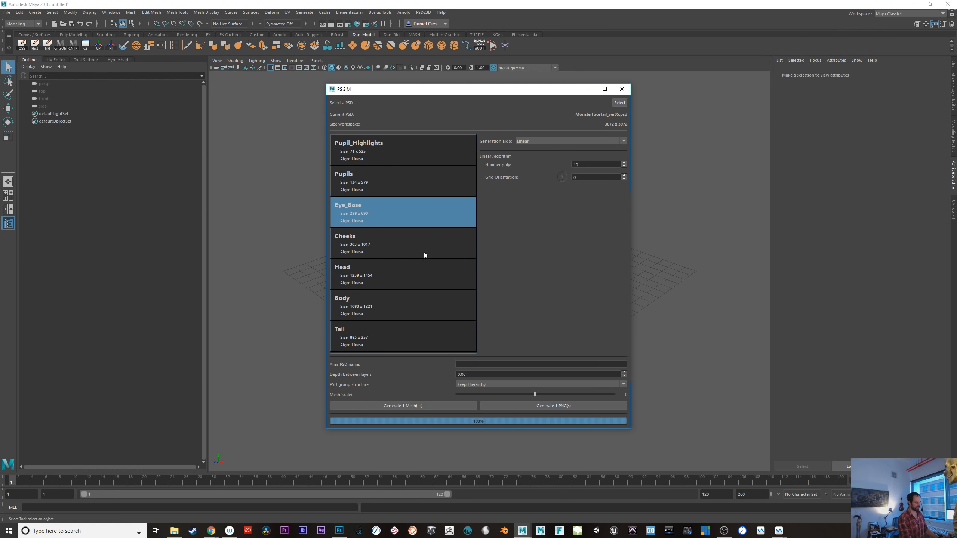
pyautogui.click(424, 250)
pyautogui.click(433, 275)
pyautogui.click(431, 306)
pyautogui.click(431, 335)
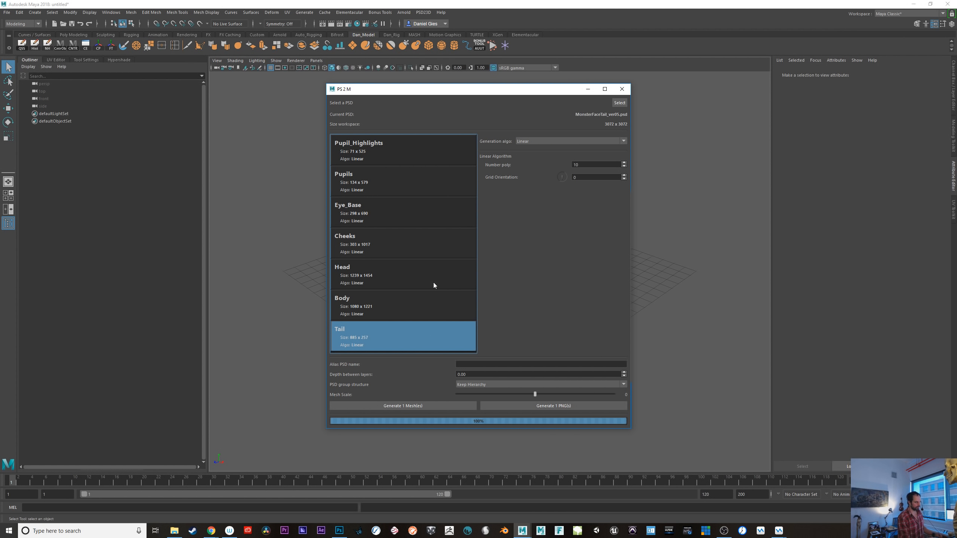
# - Set the number of polygons to 15 for all layers from Pupil_Highlights to Tail
pyautogui.click(405, 145)
pyautogui.keyDown('shift'); pyautogui.click(422, 336); pyautogui.keyUp('shift')
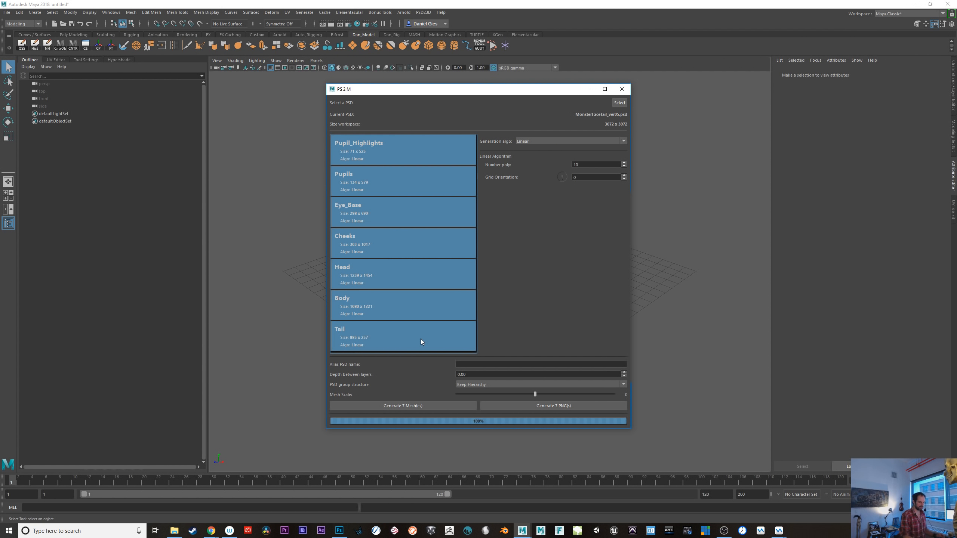
pyautogui.doubleClick(585, 164)
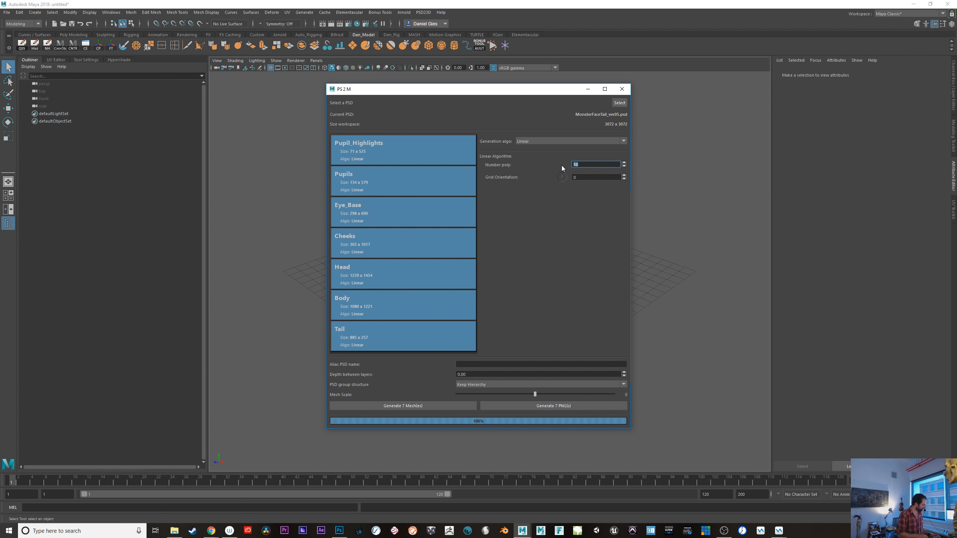
pyautogui.write('15')
pyautogui.press('Return')
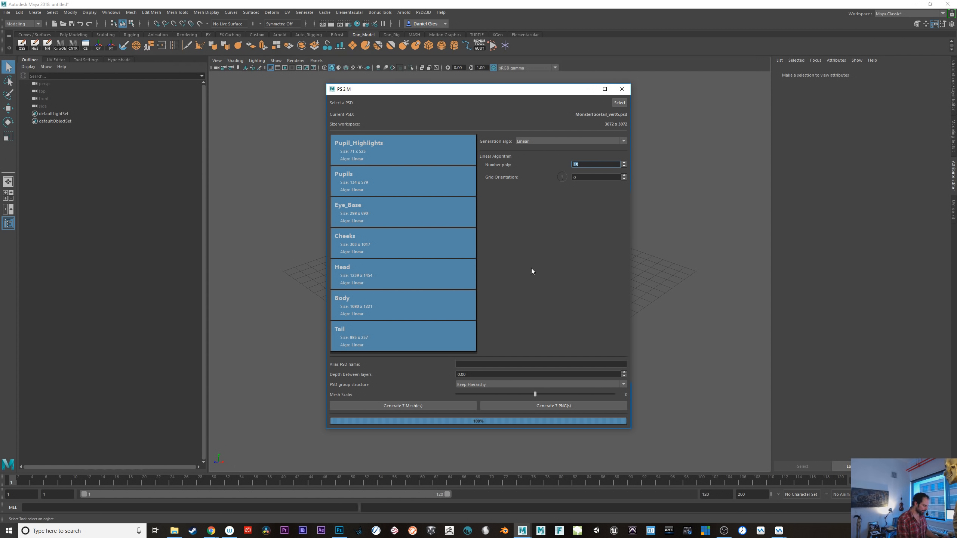
# - Set the generation algorithm of the Eye_Base, Head and Body layers to Vector layer
pyautogui.click(426, 223)
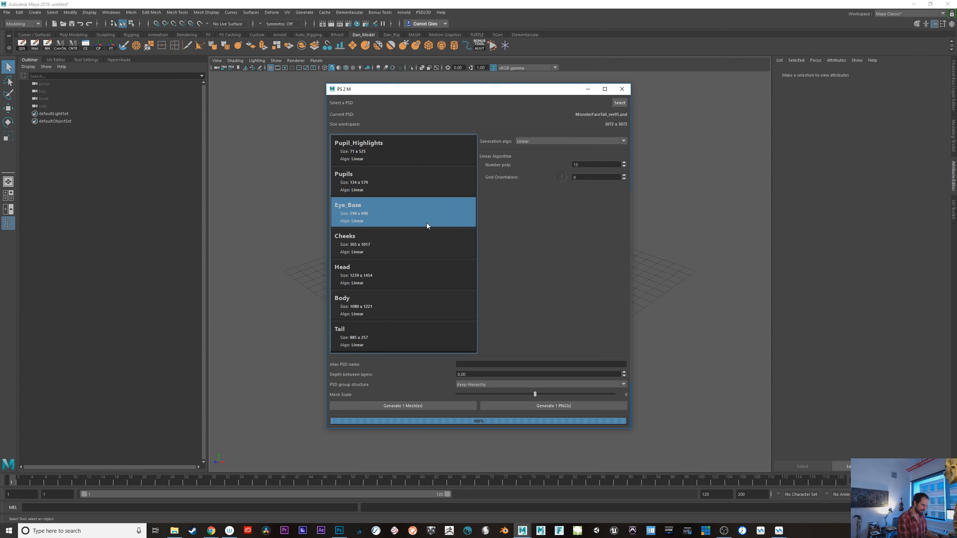
pyautogui.click(542, 140)
pyautogui.click(547, 153)
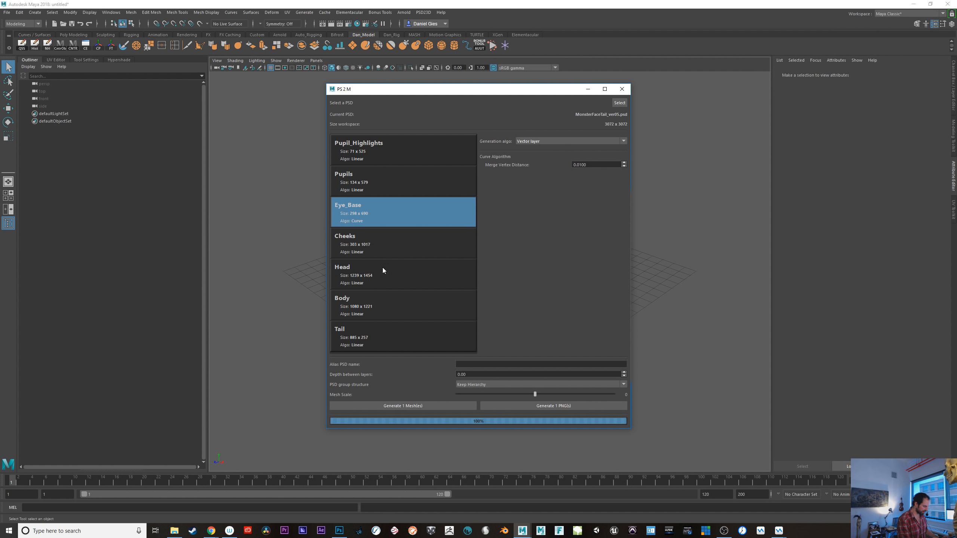
pyautogui.click(387, 276)
pyautogui.click(542, 140)
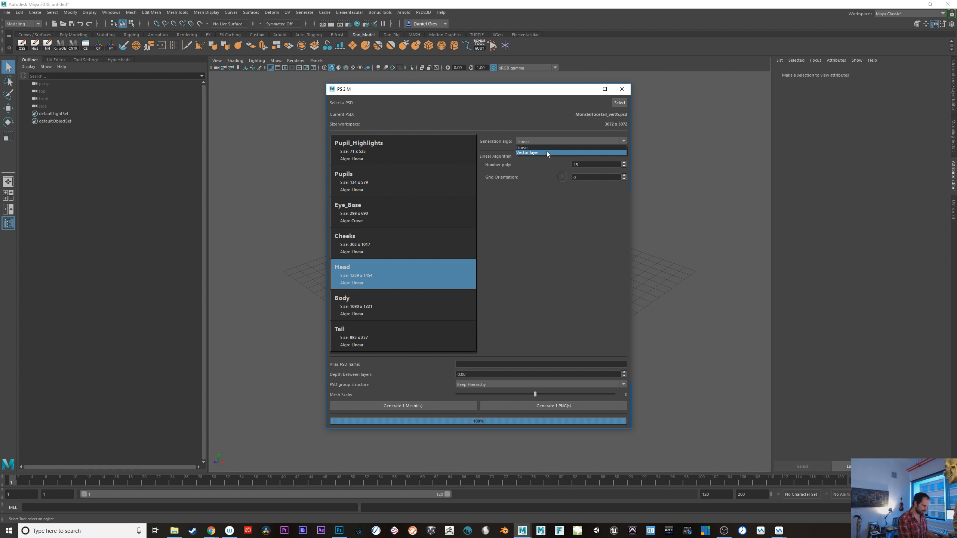
pyautogui.click(547, 152)
pyautogui.click(378, 312)
pyautogui.click(546, 140)
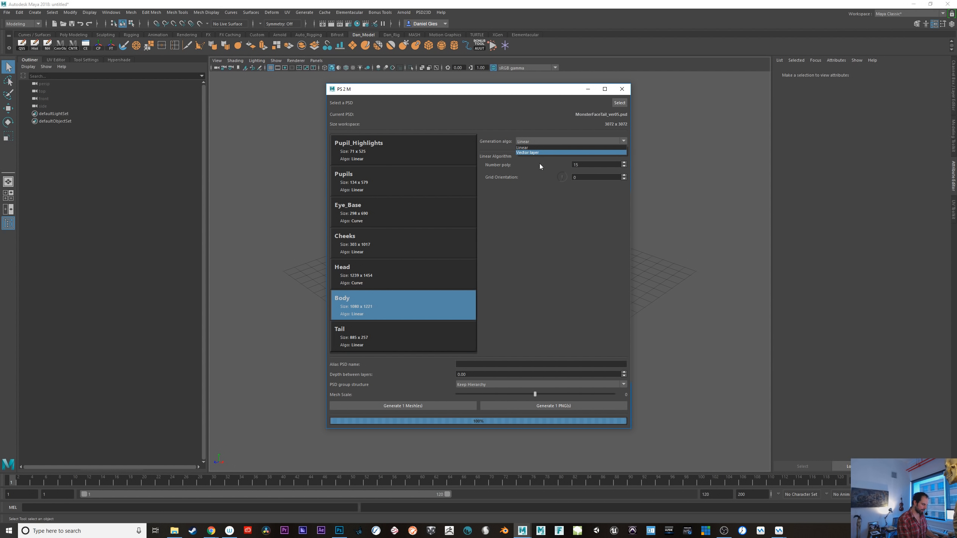
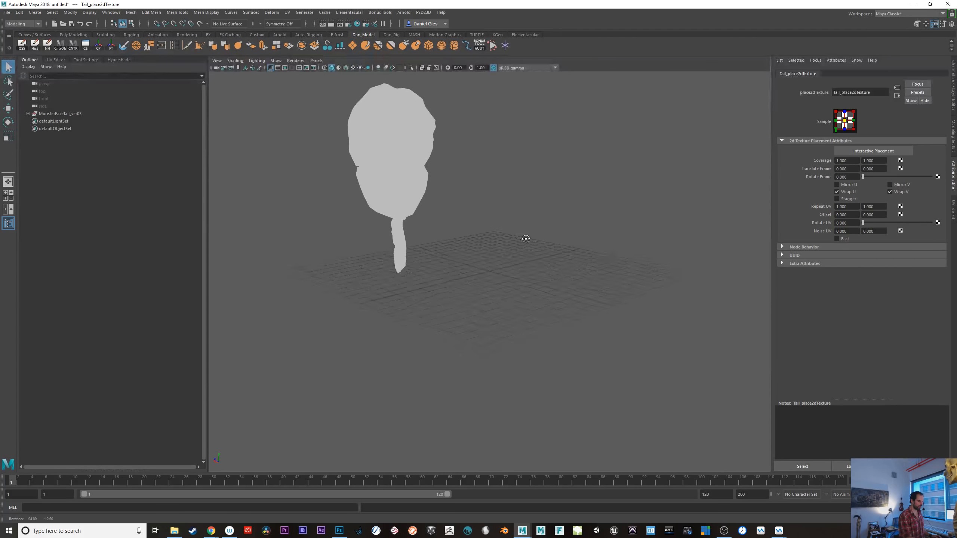
# - Turn on textured display in the viewport and view the monster meshes close up
pyautogui.press('6')
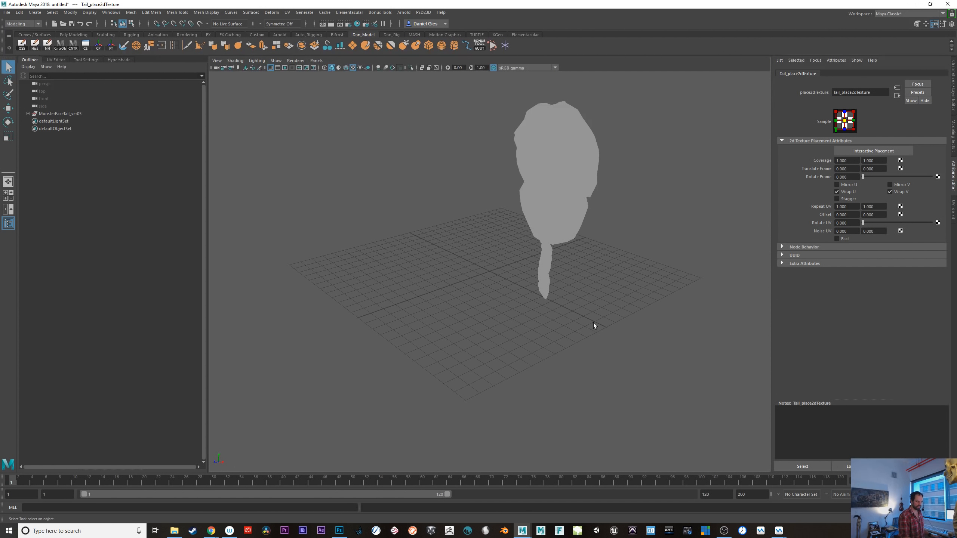
pyautogui.moveTo(603, 308)
pyautogui.keyDown('alt'); pyautogui.mouseDown()
pyautogui.moveTo(482, 299)
pyautogui.moveTo(507, 380)
pyautogui.mouseUp(); pyautogui.keyUp('alt')
pyautogui.keyDown('alt'); pyautogui.moveTo(506, 380); pyautogui.dragTo(505, 414, button='right'); pyautogui.keyUp('alt')
pyautogui.keyDown('alt'); pyautogui.moveTo(505, 414); pyautogui.dragTo(537, 383); pyautogui.keyUp('alt')
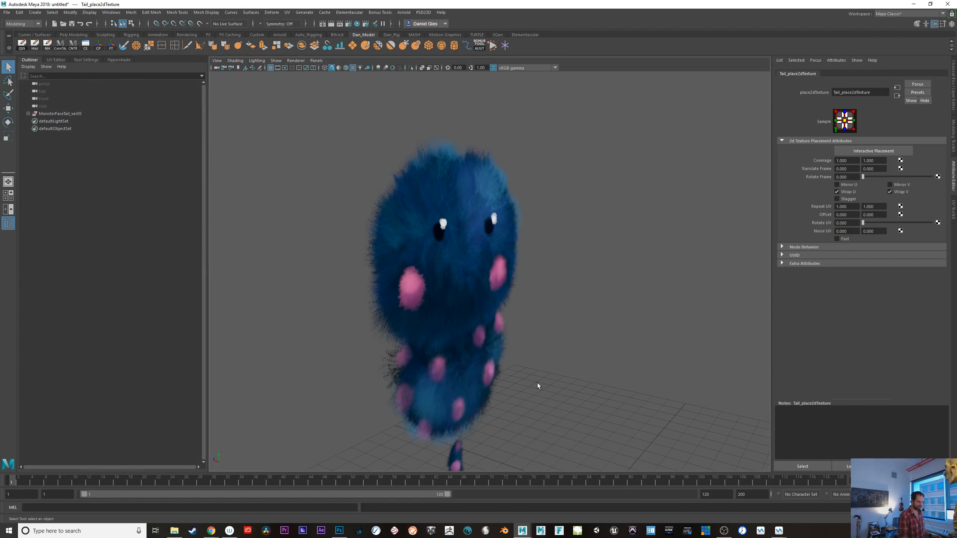
# - Expand the MonsterFaceTail_ver05 group and examine the Pupil_Highlights, Eye_Base and Pupils meshes in the viewport
pyautogui.click(28, 114)
pyautogui.click(61, 123)
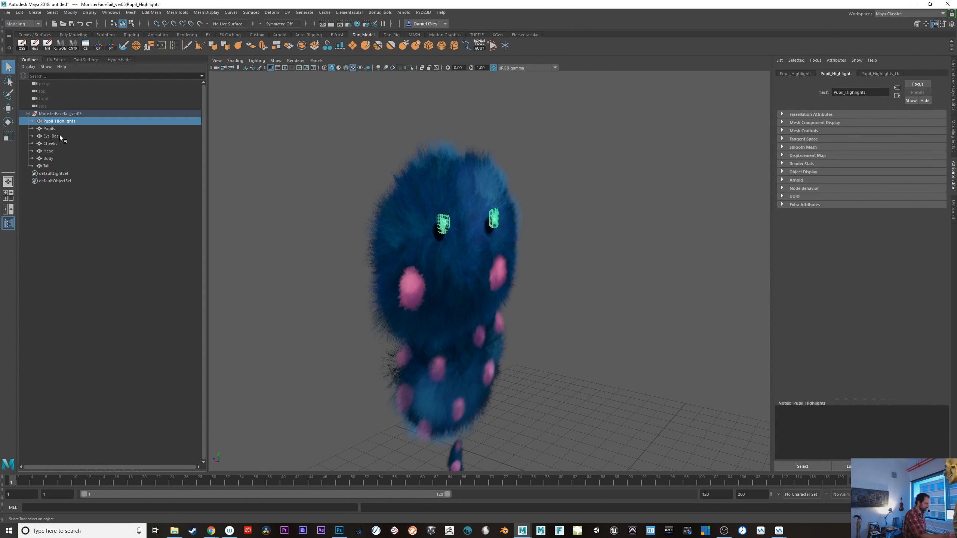
pyautogui.click(58, 137)
pyautogui.moveTo(476, 378)
pyautogui.keyDown('alt'); pyautogui.mouseDown()
pyautogui.moveTo(464, 379)
pyautogui.moveTo(510, 376)
pyautogui.moveTo(472, 380)
pyautogui.mouseUp(); pyautogui.keyUp('alt')
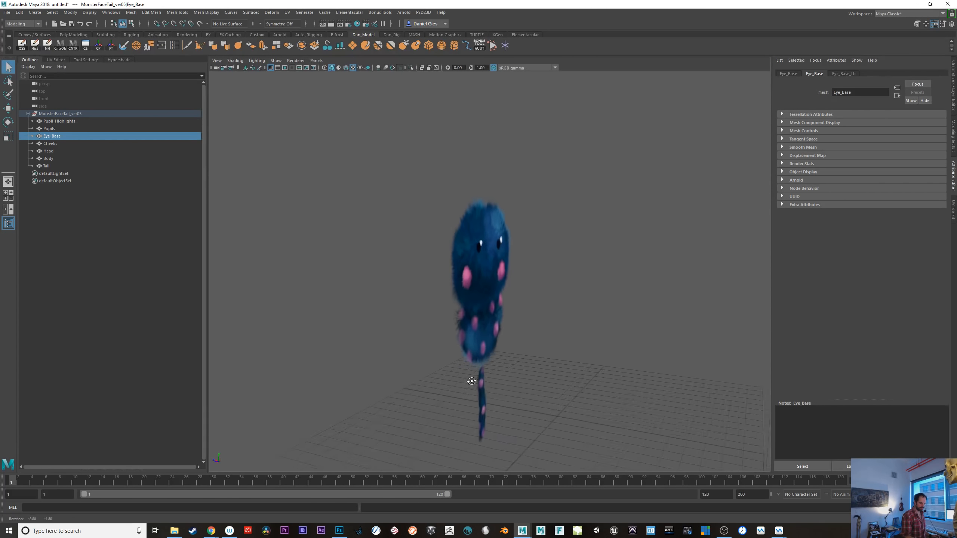
pyautogui.keyDown('alt'); pyautogui.moveTo(472, 380); pyautogui.dragTo(545, 417, button='right'); pyautogui.keyUp('alt')
pyautogui.click(49, 129)
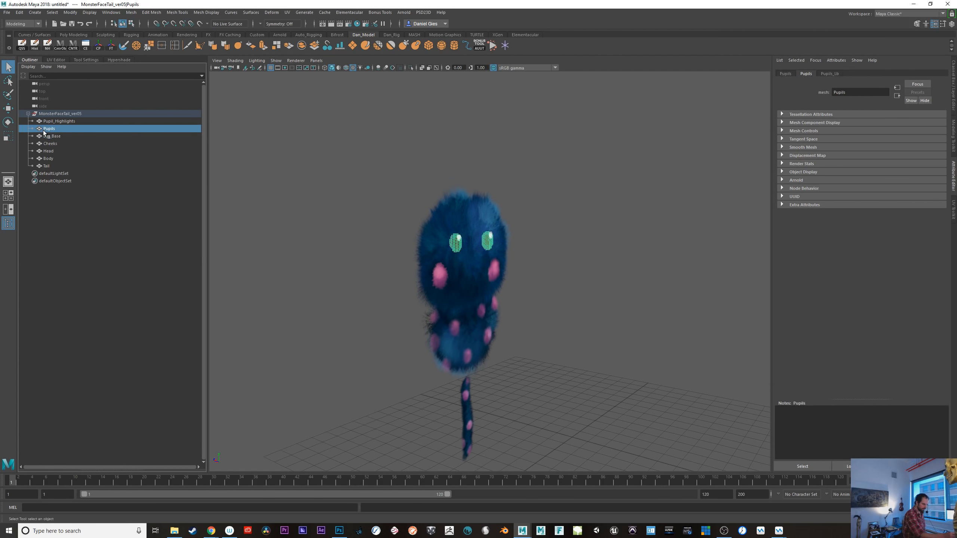
pyautogui.keyDown('alt'); pyautogui.moveTo(468, 376); pyautogui.dragTo(622, 404, button='right'); pyautogui.keyUp('alt')
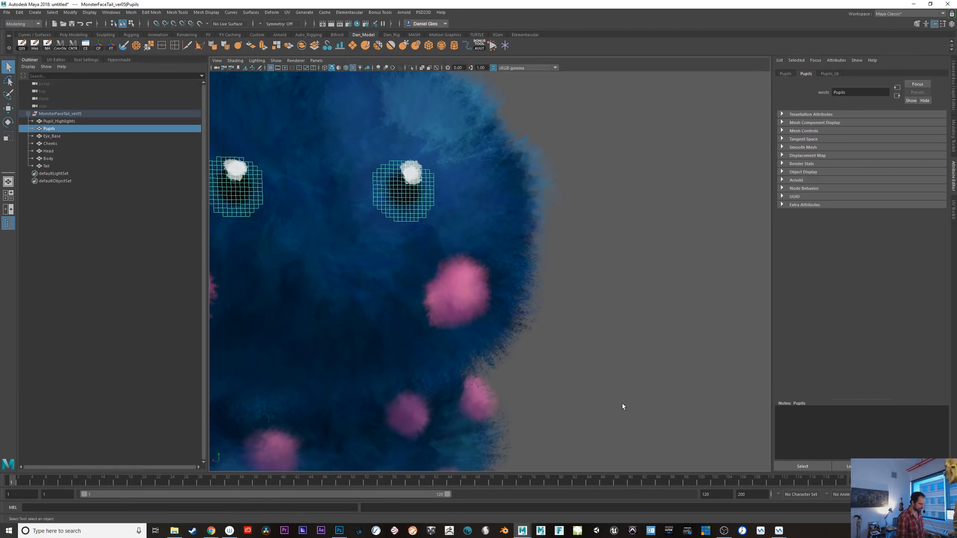
pyautogui.keyDown('alt'); pyautogui.moveTo(622, 404); pyautogui.dragTo(721, 414, button='middle'); pyautogui.keyUp('alt')
pyautogui.keyDown('alt'); pyautogui.moveTo(720, 414); pyautogui.dragTo(523, 383, button='right'); pyautogui.keyUp('alt')
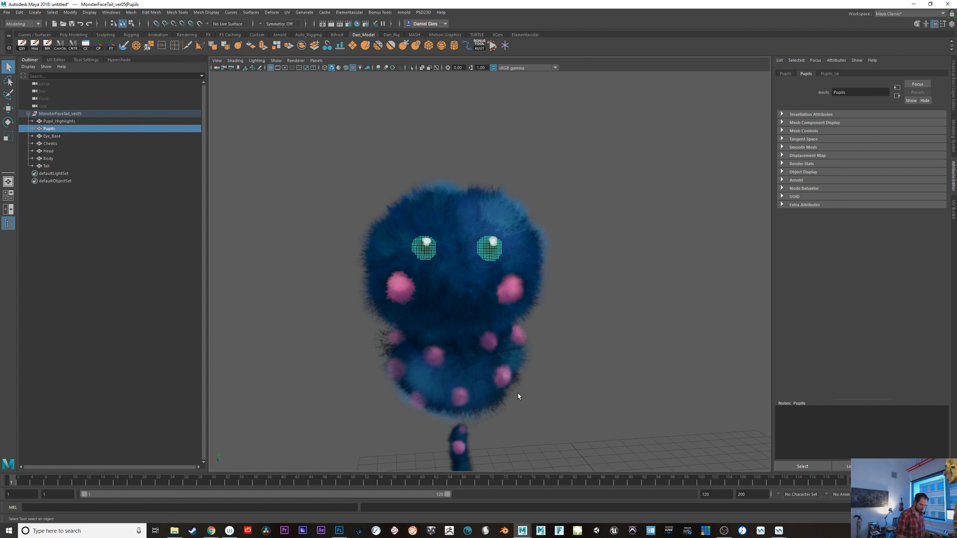
# - Bring back the PS2M window and review the generation settings of the Pupil_Highlights, Pupils and Eye_Base layers
pyautogui.moveTo(522, 530)
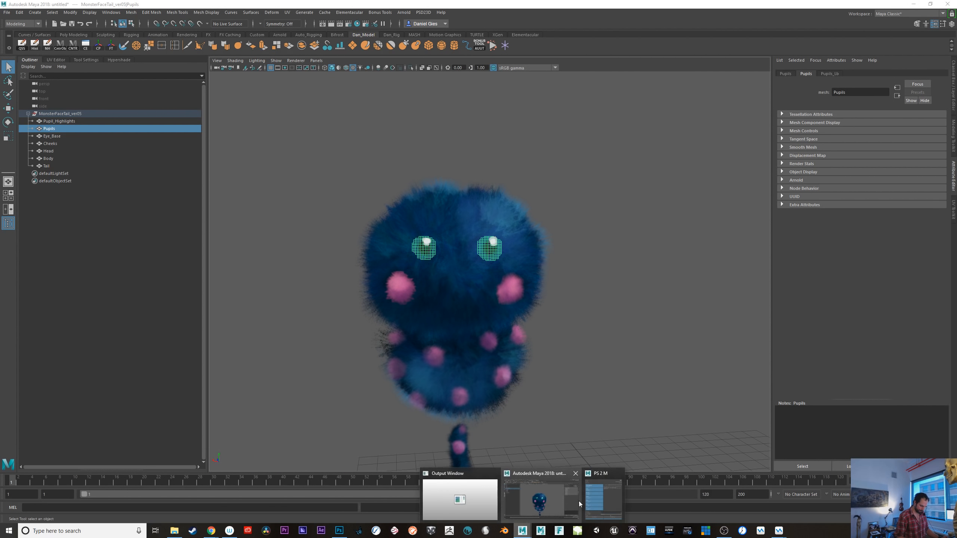
pyautogui.click(600, 494)
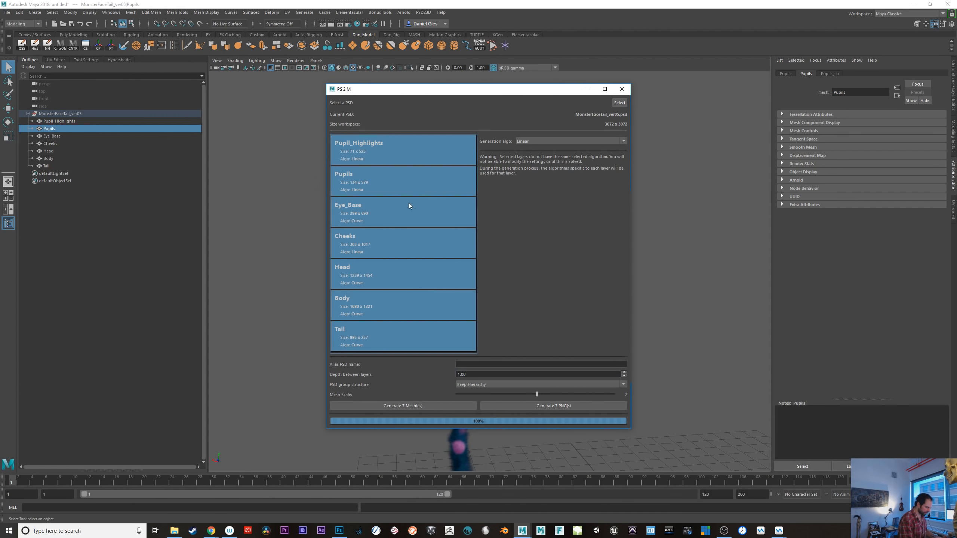
pyautogui.click(429, 157)
pyautogui.click(584, 164)
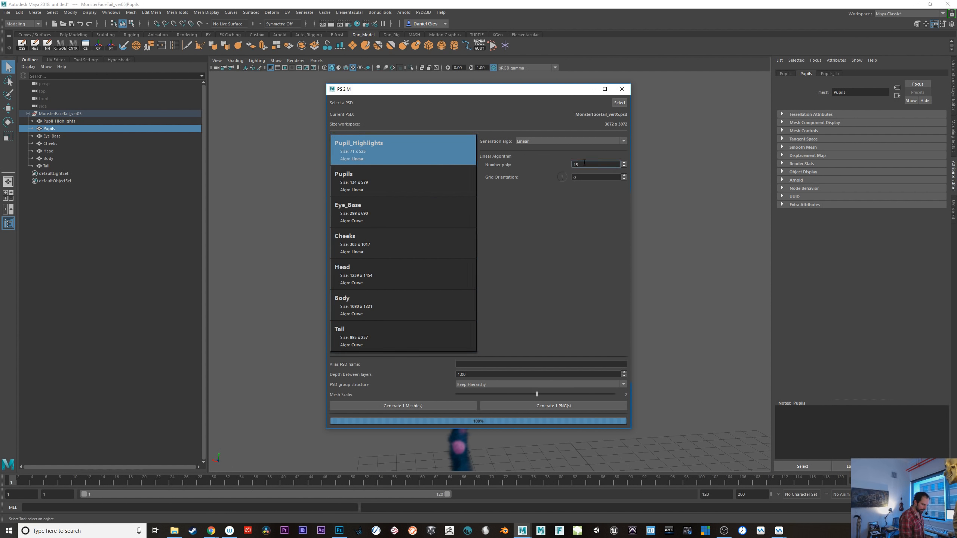
pyautogui.click(401, 183)
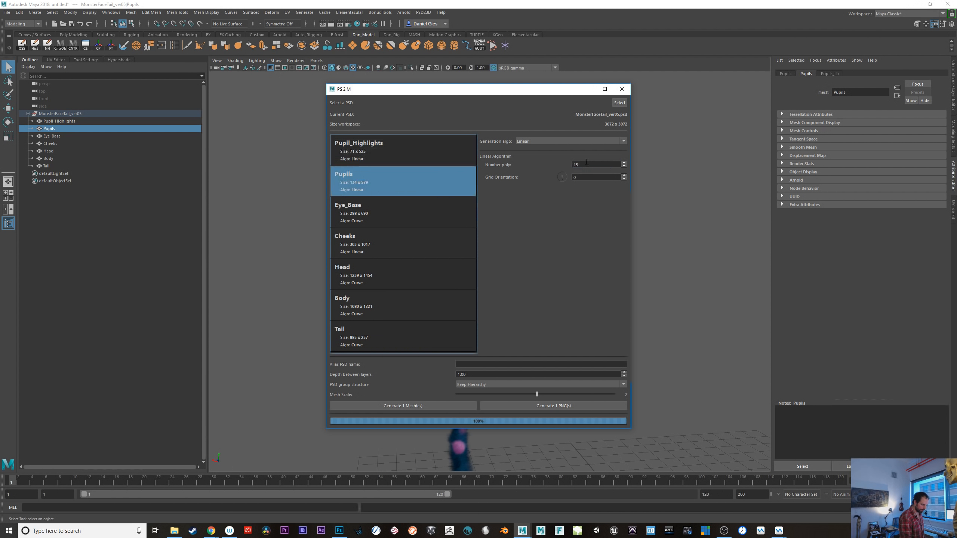
pyautogui.click(415, 216)
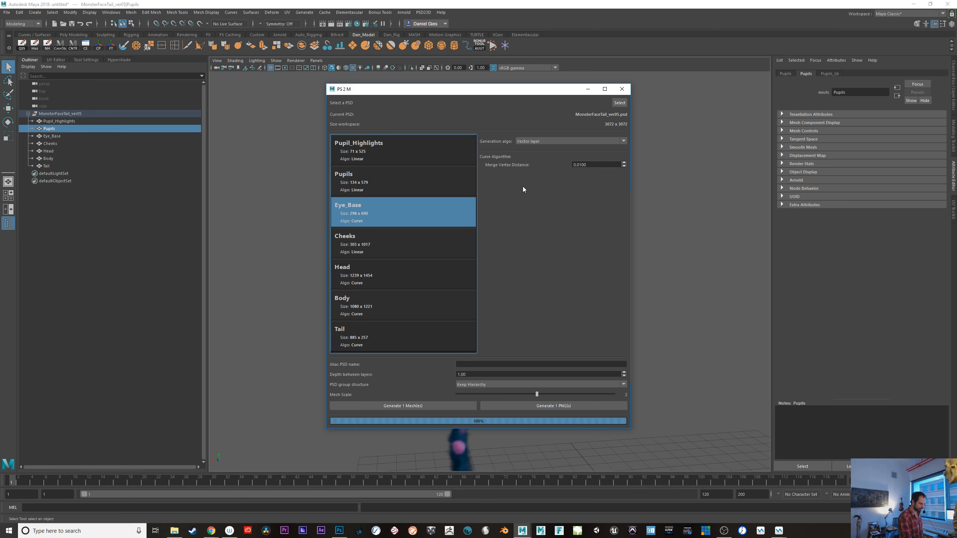
# - Set the Eye_Base layer's generation algorithm to Linear with a poly number of 10
pyautogui.moveTo(502, 92); pyautogui.dragTo(680, 101)
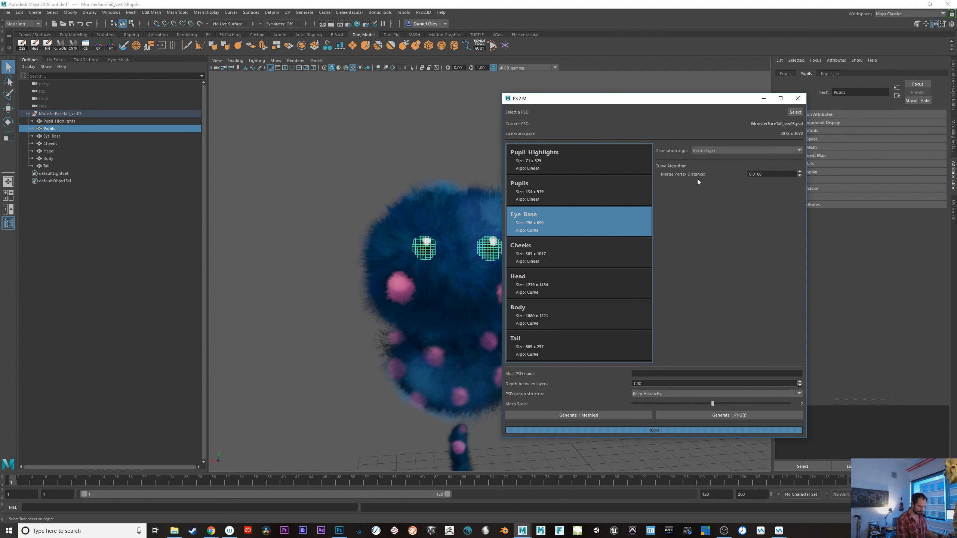
pyautogui.click(722, 153)
pyautogui.click(724, 157)
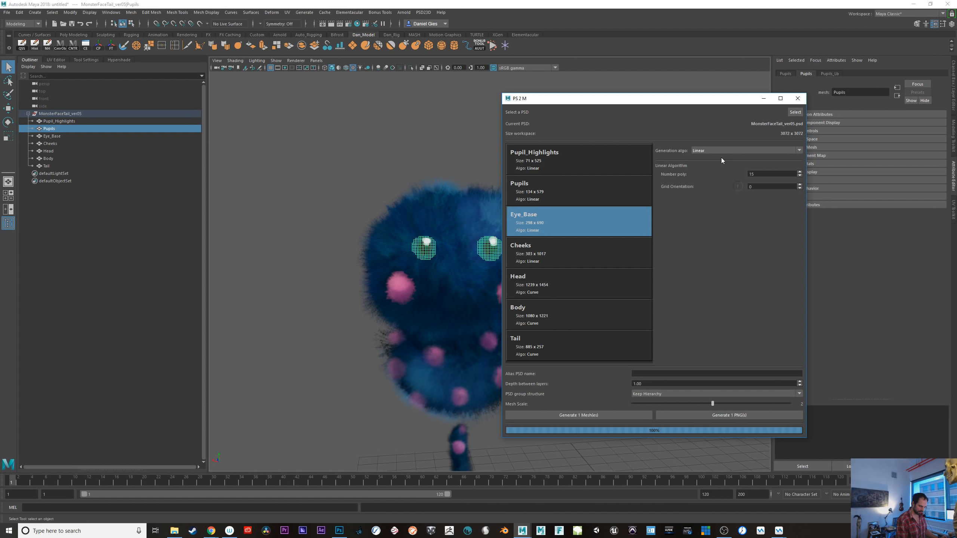
pyautogui.doubleClick(764, 172)
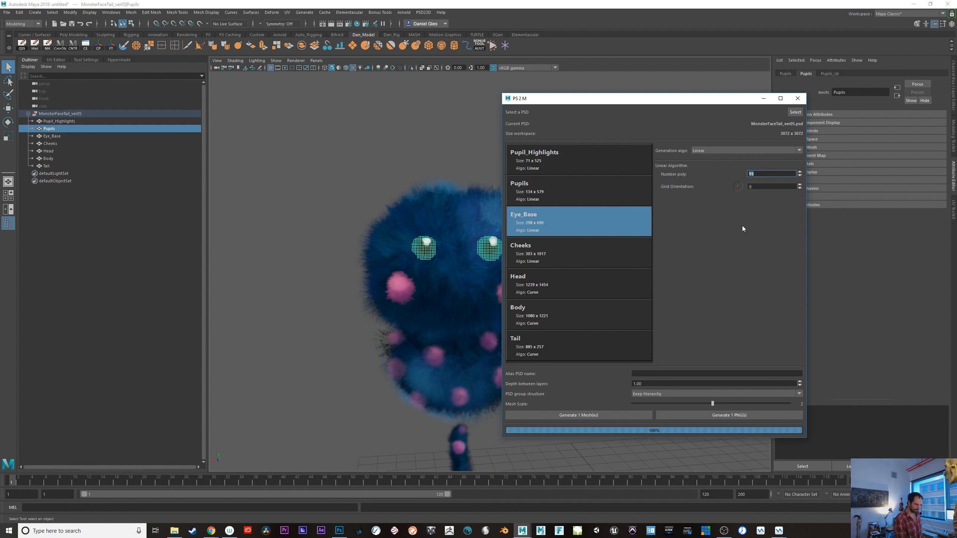
pyautogui.write('10')
pyautogui.press('Return')
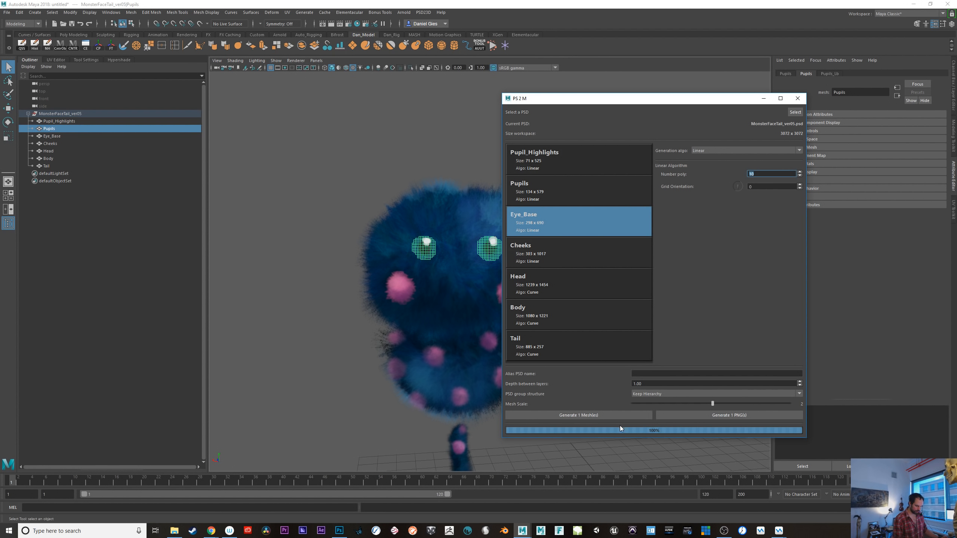
# - Add the Pupils and Pupil_Highlights layers to the selection and generate the meshes of all three eye layers
pyautogui.keyDown('shift'); pyautogui.click(556, 195); pyautogui.keyUp('shift')
pyautogui.keyDown('shift'); pyautogui.click(569, 160); pyautogui.keyUp('shift')
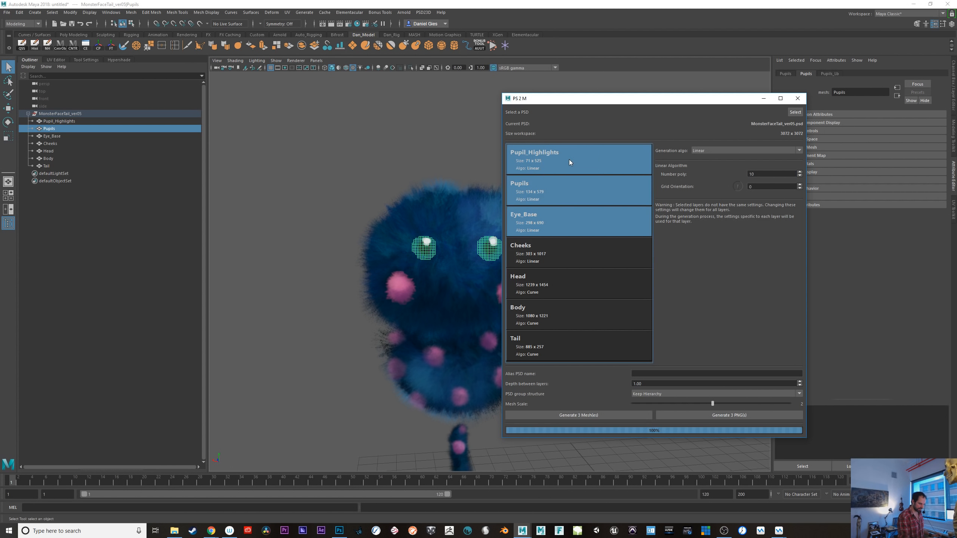
pyautogui.click(622, 414)
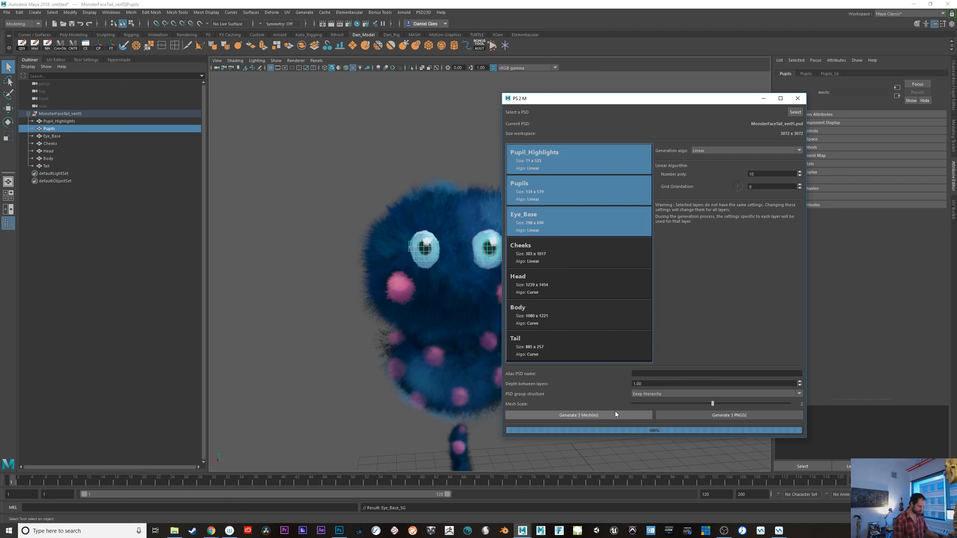
# - Select the Eye_Base mesh and examine its grid around both eyes close up
pyautogui.keyDown('alt'); pyautogui.moveTo(421, 340); pyautogui.dragTo(357, 333, button='middle'); pyautogui.keyUp('alt')
pyautogui.keyDown('alt'); pyautogui.moveTo(350, 348); pyautogui.dragTo(437, 326, button='right'); pyautogui.keyUp('alt')
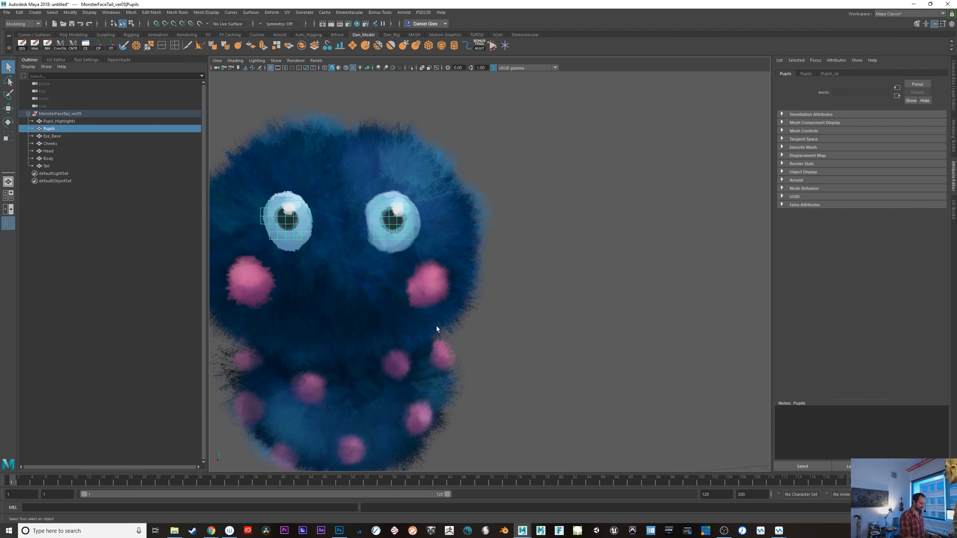
pyautogui.click(396, 248)
pyautogui.keyDown('alt'); pyautogui.moveTo(527, 364); pyautogui.dragTo(562, 394); pyautogui.keyUp('alt')
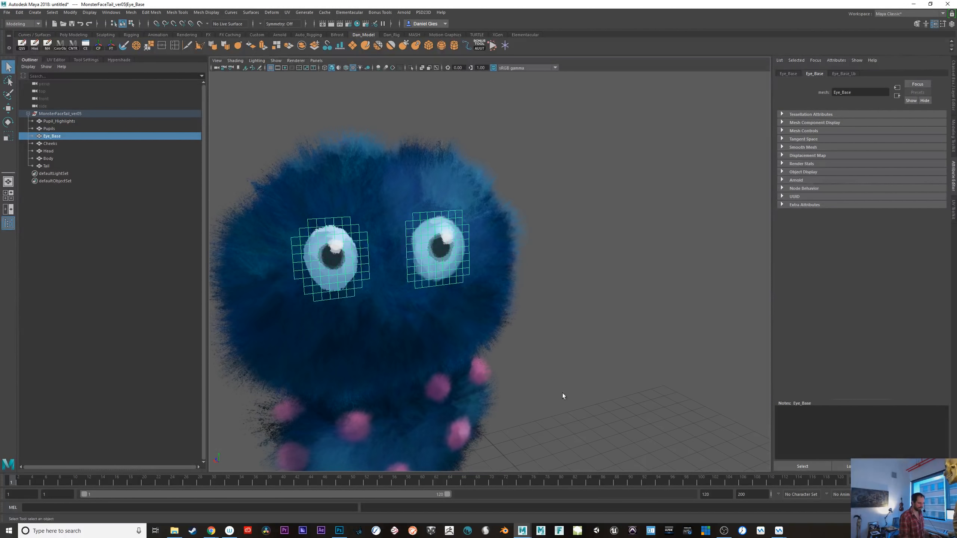
pyautogui.keyDown('alt'); pyautogui.moveTo(415, 336); pyautogui.dragTo(454, 340); pyautogui.keyUp('alt')
pyautogui.keyDown('alt'); pyautogui.moveTo(454, 340); pyautogui.dragTo(503, 339, button='right'); pyautogui.keyUp('alt')
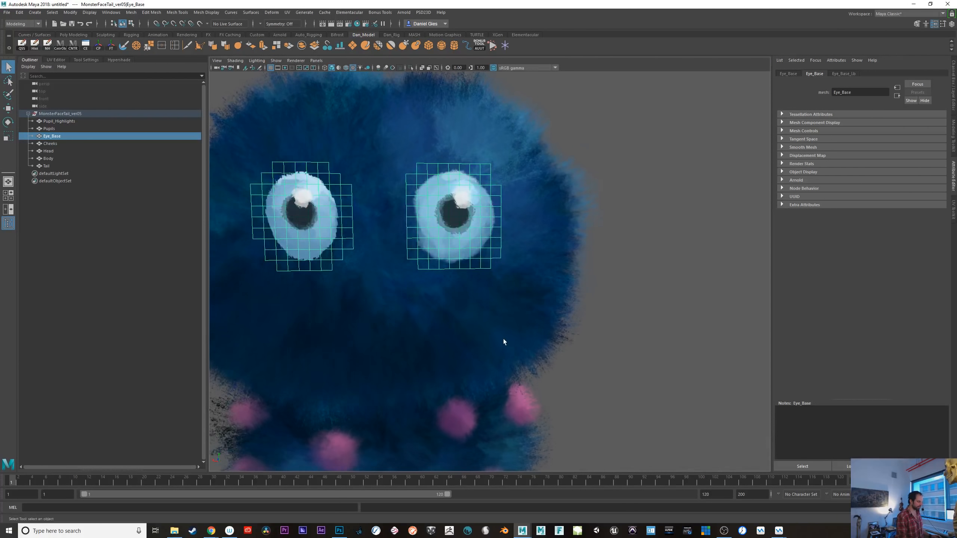
pyautogui.keyDown('alt'); pyautogui.moveTo(503, 339); pyautogui.dragTo(586, 371, button='middle'); pyautogui.keyUp('alt')
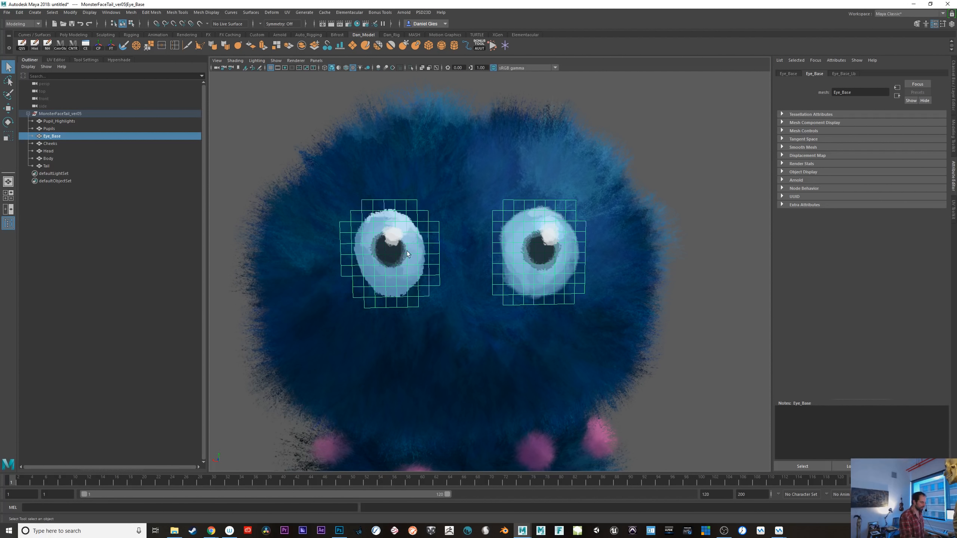
pyautogui.keyDown('alt'); pyautogui.moveTo(417, 308); pyautogui.dragTo(460, 324, button='middle'); pyautogui.keyUp('alt')
pyautogui.keyDown('alt'); pyautogui.moveTo(461, 324); pyautogui.dragTo(508, 335, button='right'); pyautogui.keyUp('alt')
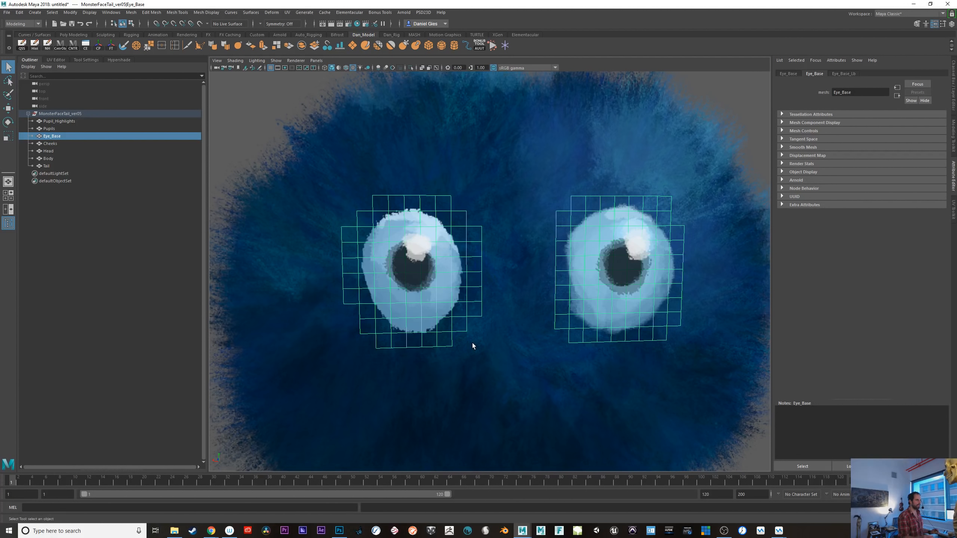
pyautogui.click(365, 46)
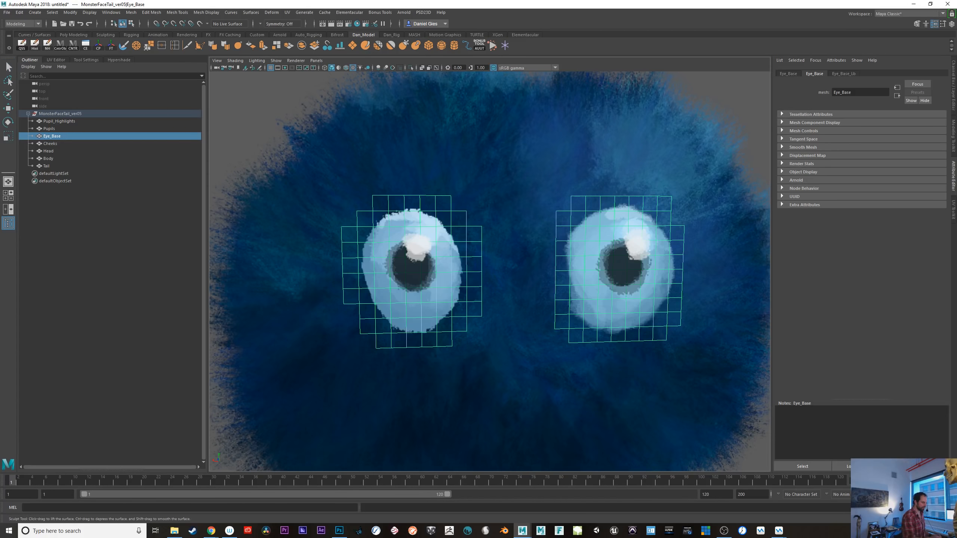
pyautogui.keyDown('alt'); pyautogui.moveTo(429, 282); pyautogui.dragTo(431, 265, button='right'); pyautogui.keyUp('alt')
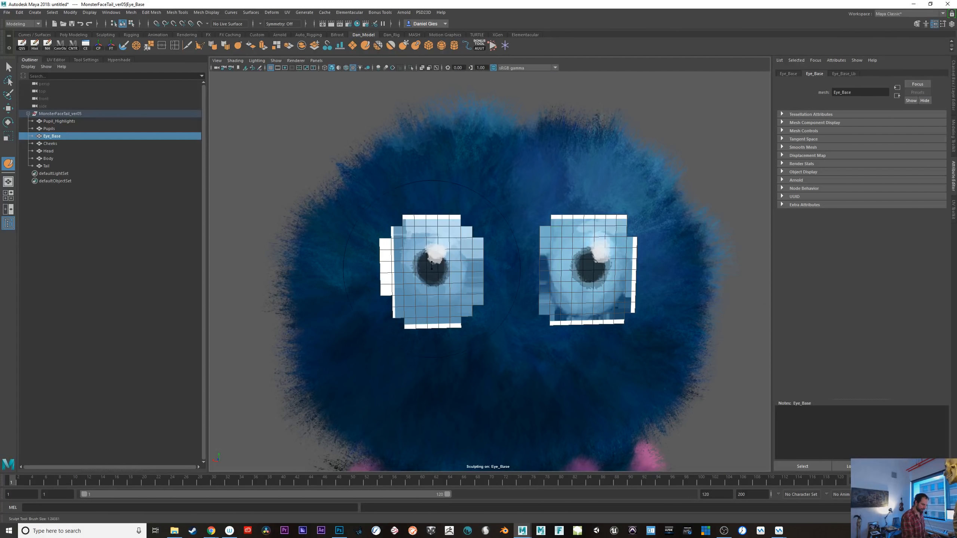
pyautogui.moveTo(432, 265)
pyautogui.keyDown('alt'); pyautogui.mouseDown()
pyautogui.moveTo(634, 314)
pyautogui.moveTo(582, 249)
pyautogui.moveTo(688, 328)
pyautogui.moveTo(617, 342)
pyautogui.moveTo(603, 333)
pyautogui.mouseUp(); pyautogui.keyUp('alt')
pyautogui.hotkey('ctrl', 'z')
pyautogui.hotkey('ctrl', 'z')
pyautogui.press('q')
pyautogui.keyDown('alt'); pyautogui.moveTo(533, 256); pyautogui.dragTo(566, 242); pyautogui.keyUp('alt')
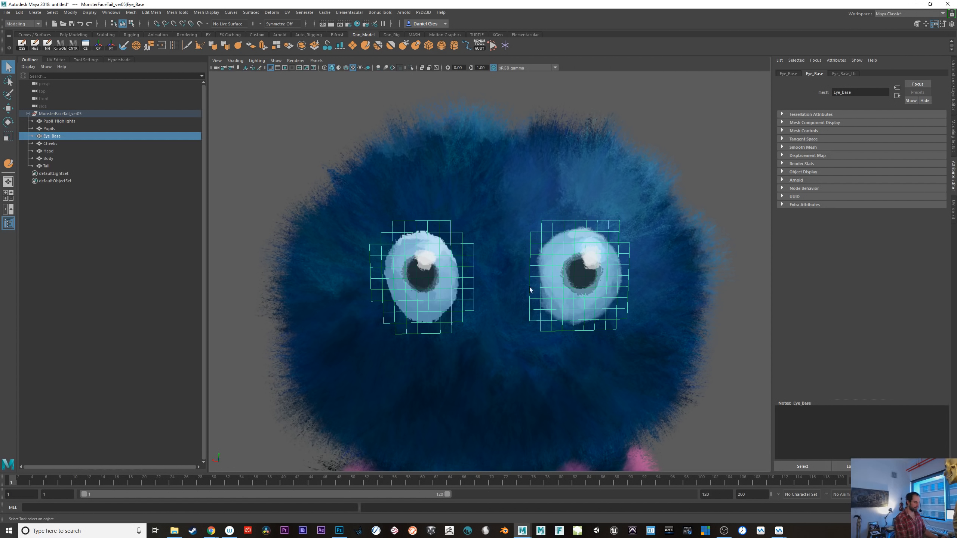
# - Cut a diagonal edge across the upper-left corner of the right eye's Eye_Base grid with the Multi-Cut tool
pyautogui.click(953, 136)
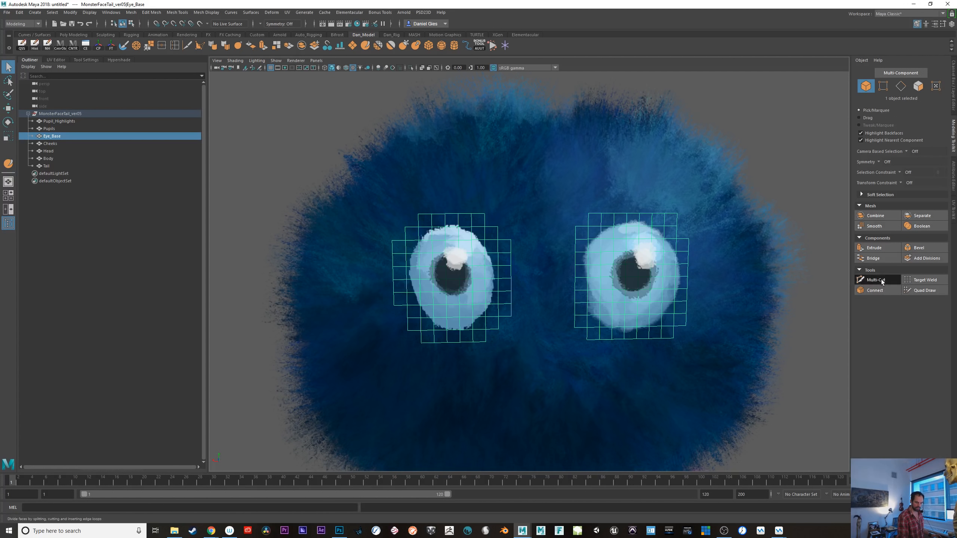
pyautogui.click(874, 280)
pyautogui.scroll(4, 626, 227)
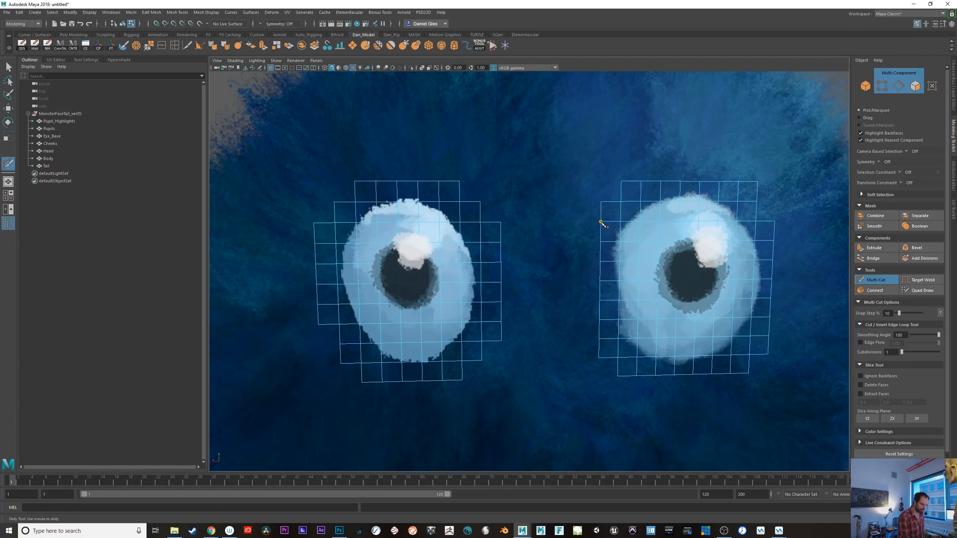
pyautogui.click(640, 182)
pyautogui.press('Return')
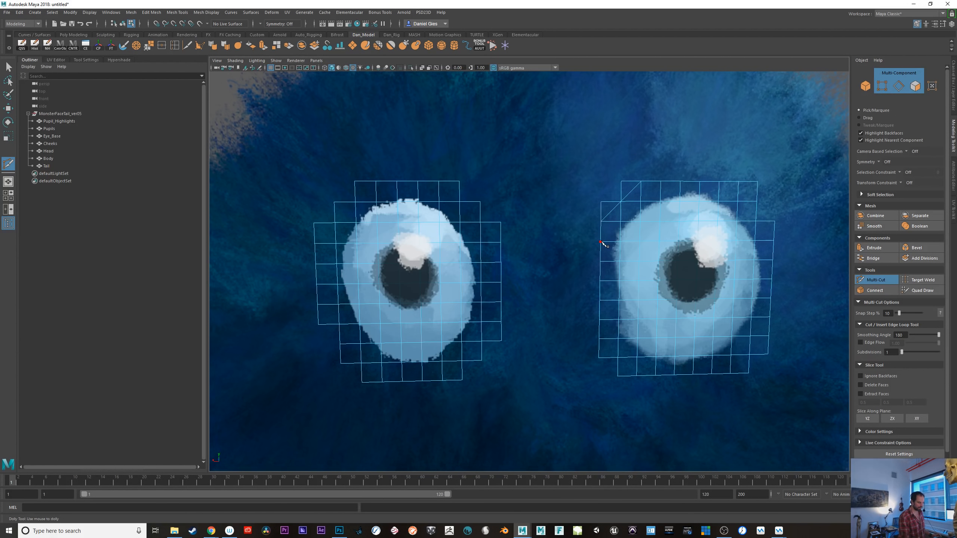
# - Delete the two triangular faces outside the diagonal cut on the right eye's grid
pyautogui.moveTo(614, 207); pyautogui.dragTo(613, 227, button='right')
pyautogui.press('q')
pyautogui.click(609, 209)
pyautogui.keyDown('shift'); pyautogui.click(631, 191); pyautogui.keyUp('shift')
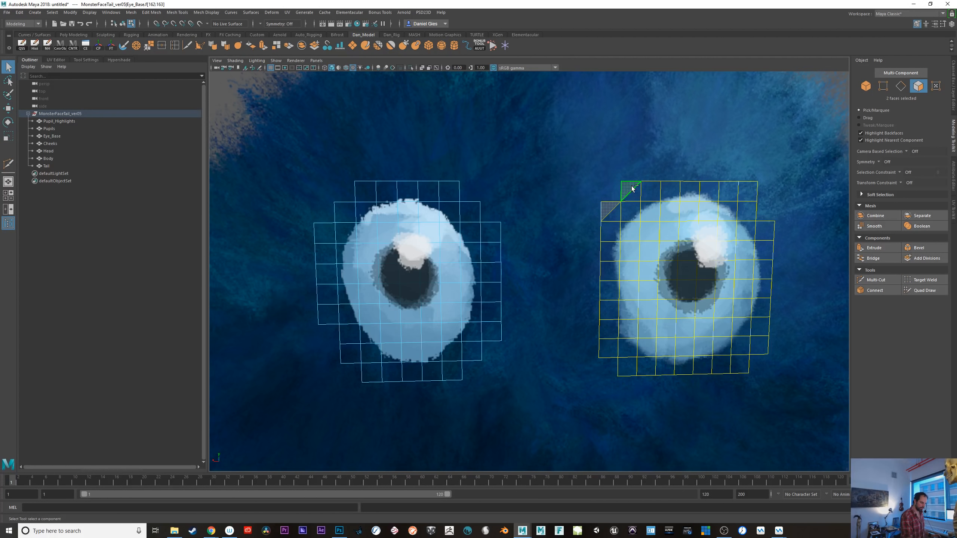
pyautogui.press('Delete')
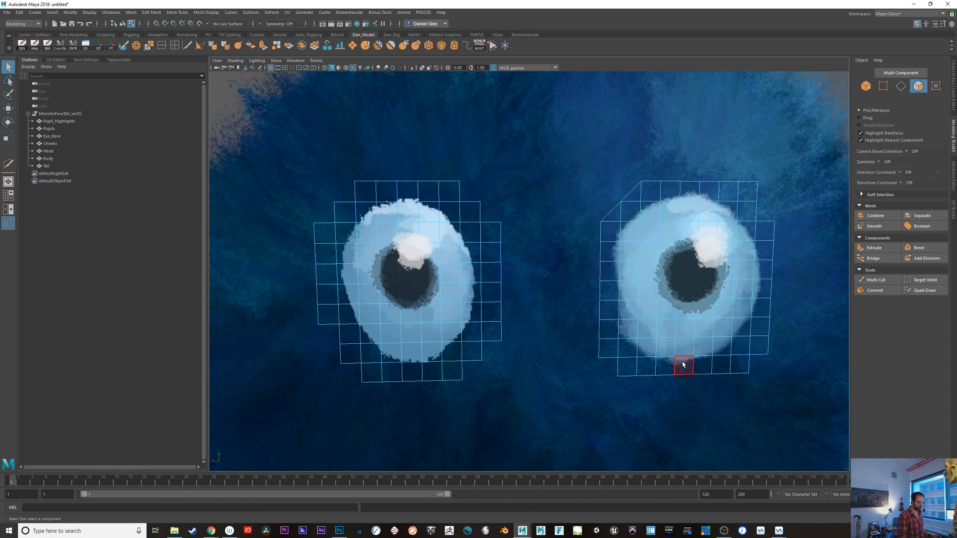
# - Examine the topology of the Head mesh around the eyes and along its outline from several angles
pyautogui.scroll(-5, 678, 362)
pyautogui.keyDown('alt'); pyautogui.moveTo(670, 404); pyautogui.dragTo(598, 418); pyautogui.keyUp('alt')
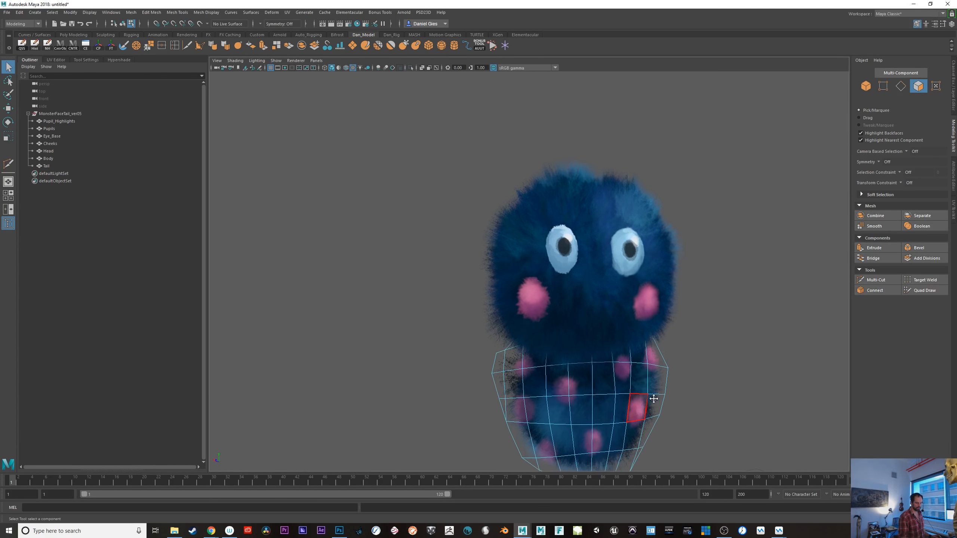
pyautogui.keyDown('alt'); pyautogui.moveTo(654, 399); pyautogui.dragTo(600, 364, button='middle'); pyautogui.keyUp('alt')
pyautogui.keyDown('alt'); pyautogui.moveTo(599, 365); pyautogui.dragTo(595, 348); pyautogui.keyUp('alt')
pyautogui.keyDown('alt'); pyautogui.moveTo(595, 256); pyautogui.dragTo(599, 321); pyautogui.keyUp('alt')
pyautogui.keyDown('alt'); pyautogui.moveTo(605, 339); pyautogui.dragTo(661, 385, button='right'); pyautogui.keyUp('alt')
pyautogui.keyDown('alt'); pyautogui.moveTo(634, 329); pyautogui.dragTo(632, 376, button='middle'); pyautogui.keyUp('alt')
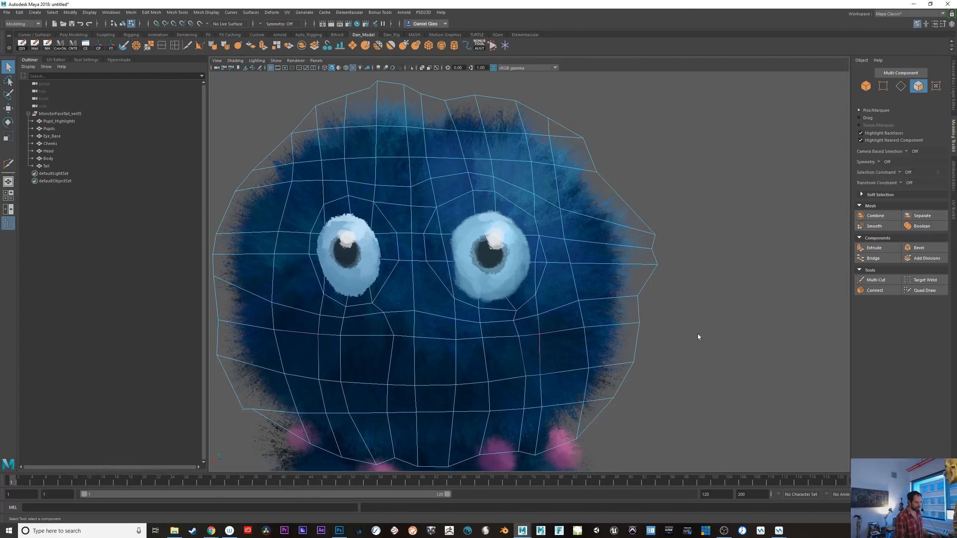
pyautogui.keyDown('alt'); pyautogui.moveTo(697, 333); pyautogui.dragTo(723, 348, button='right'); pyautogui.keyUp('alt')
pyautogui.keyDown('alt'); pyautogui.moveTo(683, 325); pyautogui.dragTo(700, 337); pyautogui.keyUp('alt')
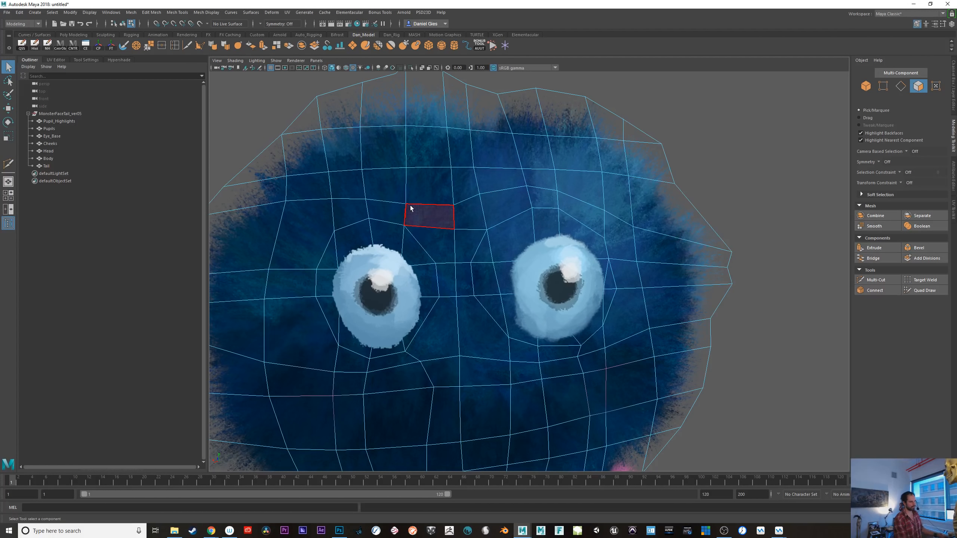
pyautogui.keyDown('alt'); pyautogui.moveTo(753, 408); pyautogui.dragTo(653, 375, button='right'); pyautogui.keyUp('alt')
pyautogui.keyDown('alt'); pyautogui.moveTo(653, 376); pyautogui.dragTo(679, 371); pyautogui.keyUp('alt')
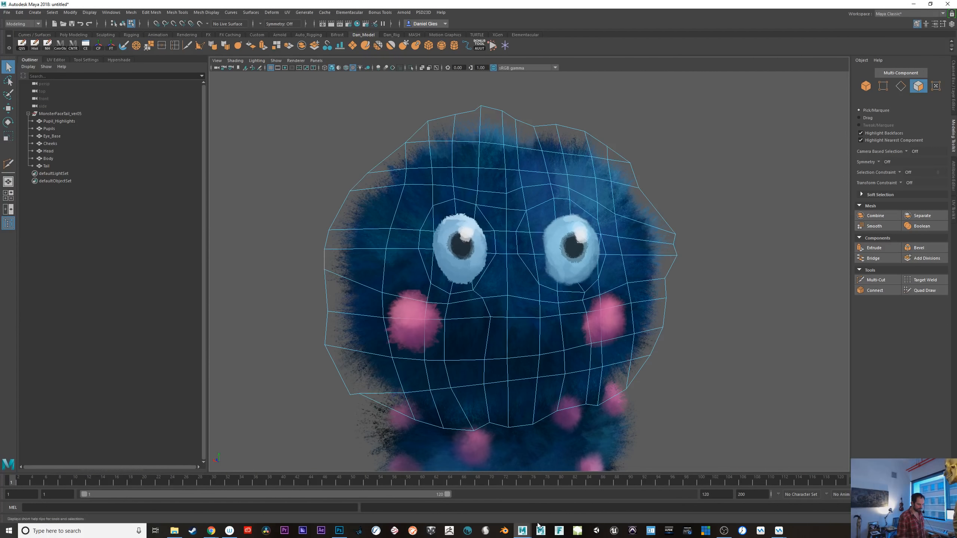
# - Check the faces at the lower-left edge of the head where it meets the body, and select the whole Head mesh
pyautogui.click(361, 394)
pyautogui.keyDown('alt'); pyautogui.moveTo(370, 413); pyautogui.dragTo(411, 449, button='right'); pyautogui.keyUp('alt')
pyautogui.keyDown('alt'); pyautogui.moveTo(411, 448); pyautogui.dragTo(571, 374, button='middle'); pyautogui.keyUp('alt')
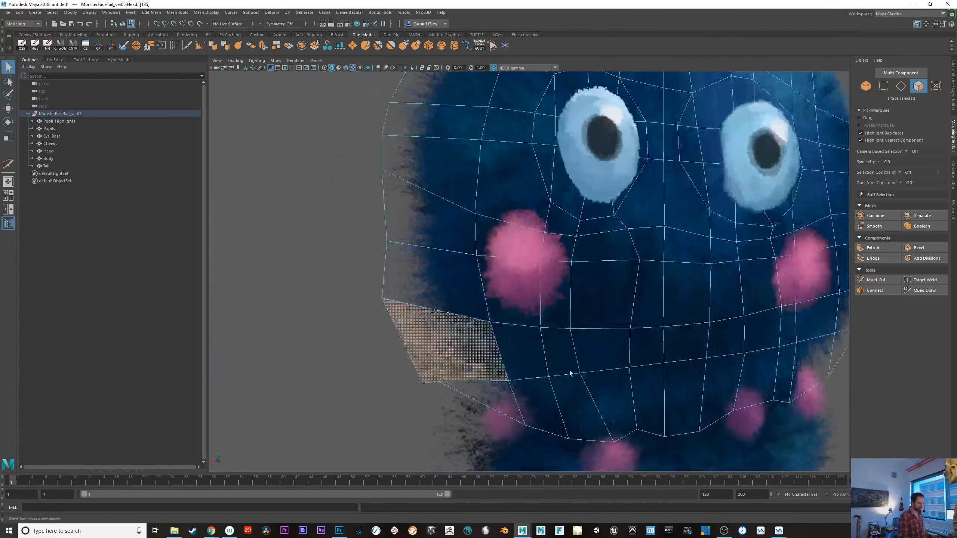
pyautogui.keyDown('alt'); pyautogui.moveTo(570, 374); pyautogui.dragTo(499, 378, button='right'); pyautogui.keyUp('alt')
pyautogui.keyDown('alt'); pyautogui.moveTo(499, 378); pyautogui.dragTo(471, 381); pyautogui.keyUp('alt')
pyautogui.click(410, 388)
pyautogui.click(423, 336)
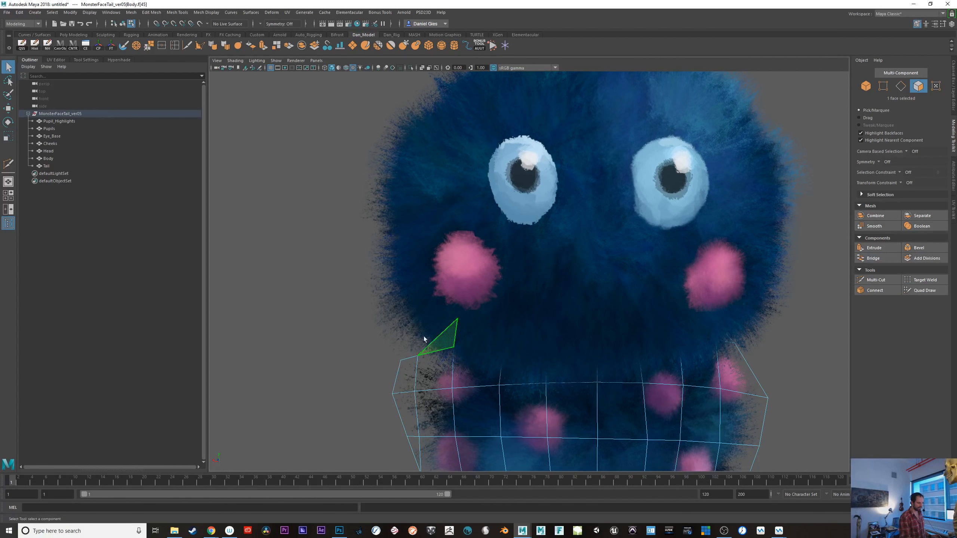
pyautogui.click(419, 327)
pyautogui.press('F8')
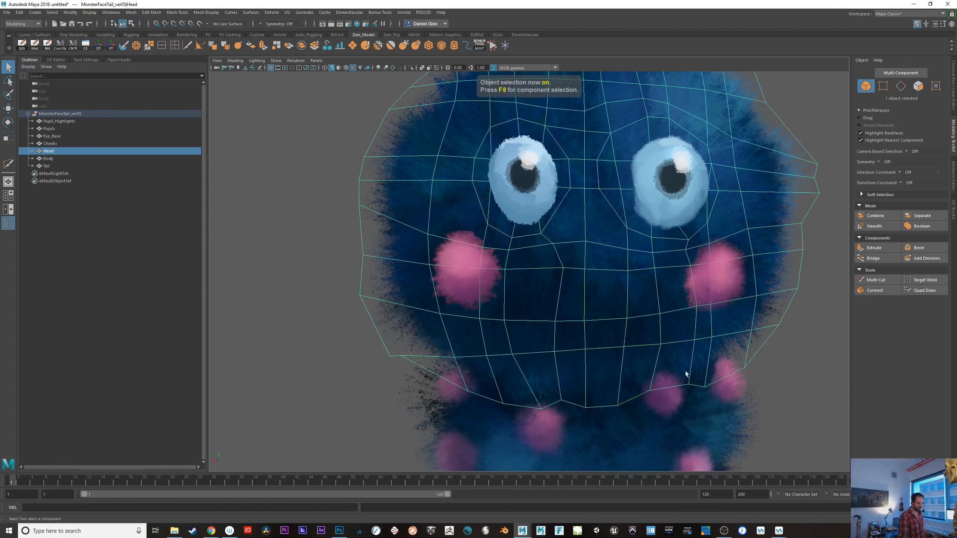
pyautogui.keyDown('alt'); pyautogui.moveTo(777, 354); pyautogui.dragTo(644, 371, button='middle'); pyautogui.keyUp('alt')
pyautogui.keyDown('alt'); pyautogui.moveTo(644, 371); pyautogui.dragTo(603, 344, button='right'); pyautogui.keyUp('alt')
pyautogui.moveTo(603, 344)
pyautogui.keyDown('alt'); pyautogui.mouseDown()
pyautogui.moveTo(666, 363)
pyautogui.moveTo(626, 355)
pyautogui.mouseUp(); pyautogui.keyUp('alt')
pyautogui.keyDown('alt'); pyautogui.moveTo(582, 335); pyautogui.dragTo(559, 339, button='middle'); pyautogui.keyUp('alt')
pyautogui.keyDown('alt'); pyautogui.moveTo(558, 338); pyautogui.dragTo(695, 355, button='right'); pyautogui.keyUp('alt')
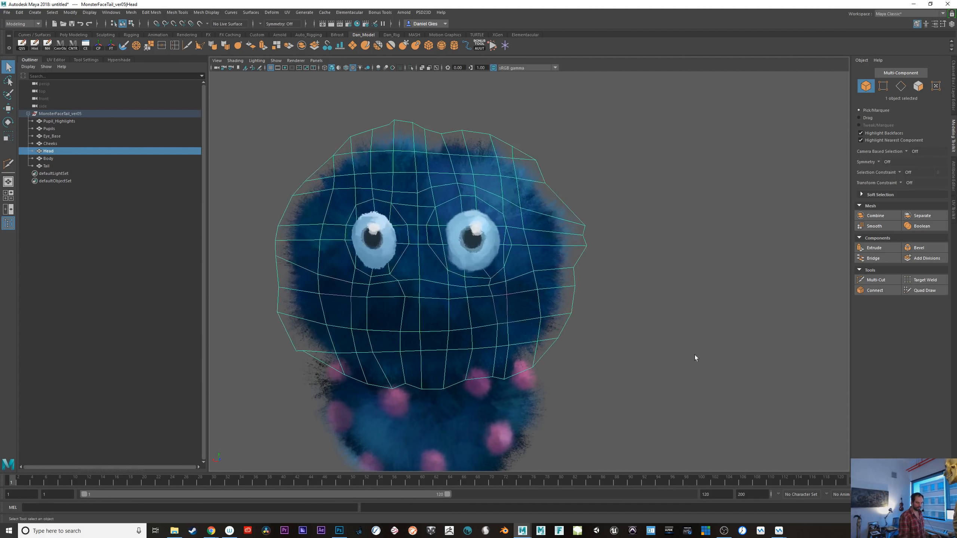
pyautogui.click(925, 290)
pyautogui.scroll(2, 521, 339)
pyautogui.scroll(3, 521, 339)
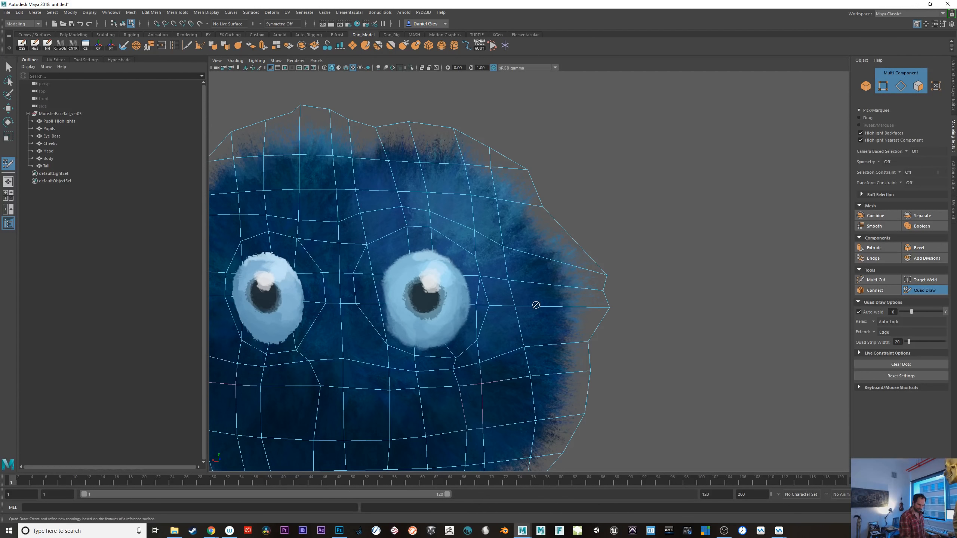
pyautogui.keyDown('alt'); pyautogui.moveTo(491, 396); pyautogui.dragTo(518, 349, button='middle'); pyautogui.keyUp('alt')
pyautogui.press('q')
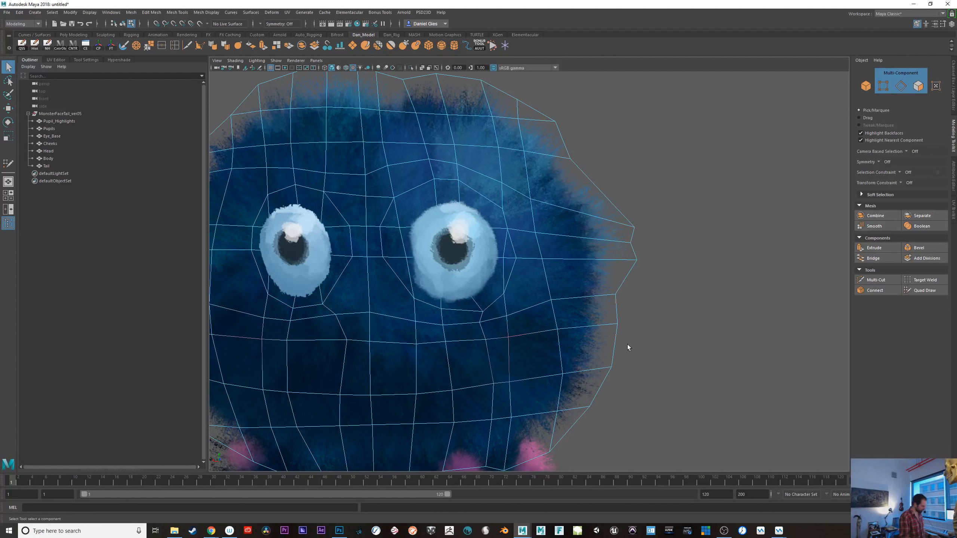
pyautogui.press('F8')
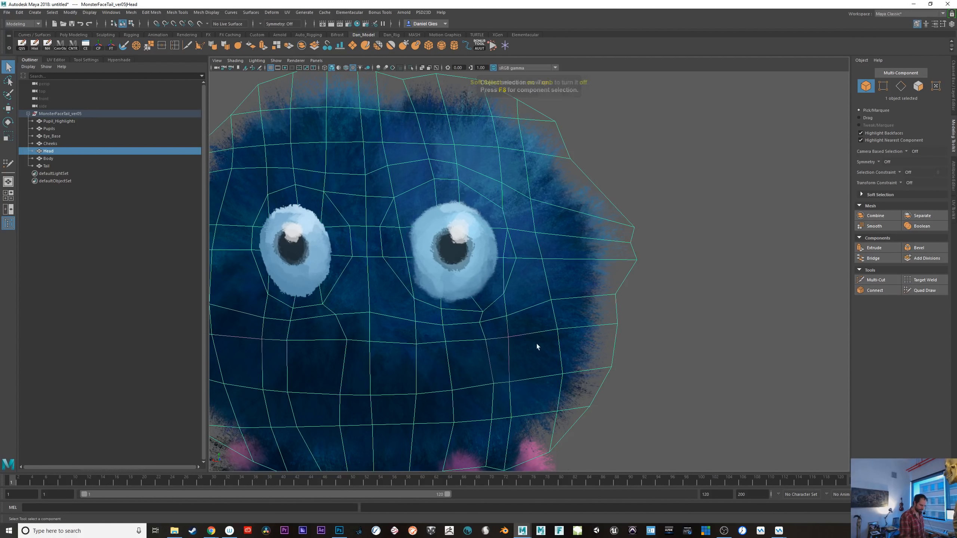
pyautogui.click(656, 367)
# - Center the pivot of the Cheeks mesh and move it slightly forward, away from the head
pyautogui.keyDown('alt'); pyautogui.moveTo(656, 366); pyautogui.dragTo(619, 359); pyautogui.keyUp('alt')
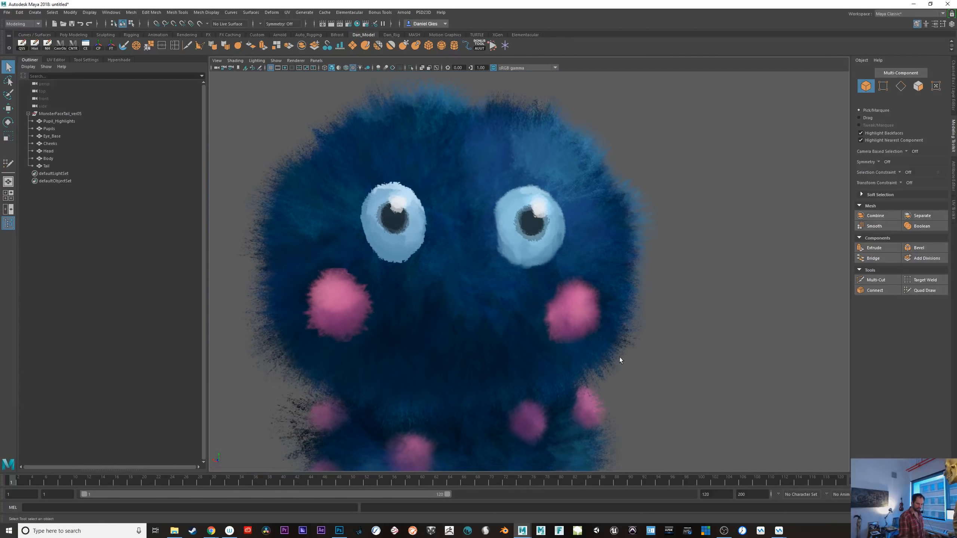
pyautogui.click(588, 337)
pyautogui.keyDown('alt'); pyautogui.moveTo(536, 363); pyautogui.dragTo(657, 349); pyautogui.keyUp('alt')
pyautogui.press('w')
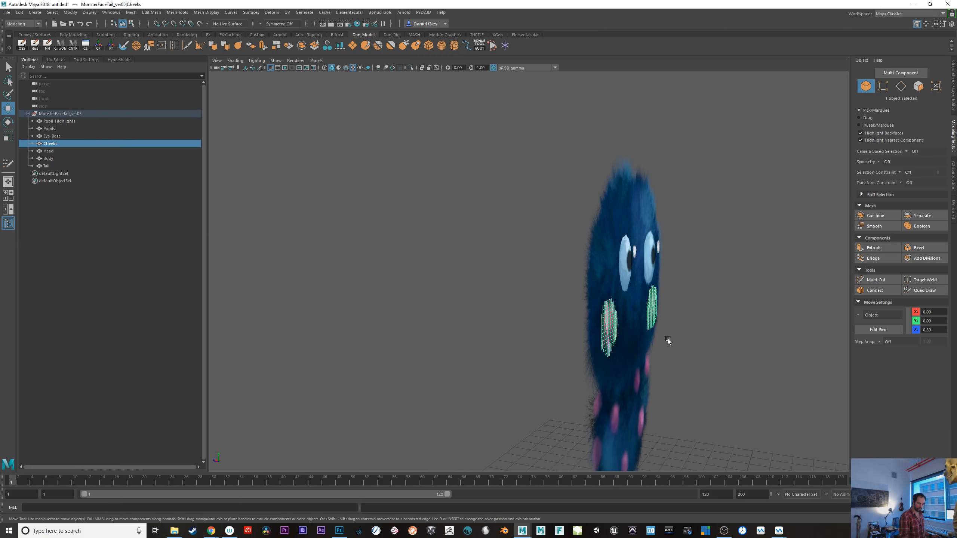
pyautogui.click(98, 48)
pyautogui.moveTo(568, 314)
pyautogui.mouseDown()
pyautogui.moveTo(588, 315)
pyautogui.moveTo(577, 313)
pyautogui.mouseUp()
pyautogui.click(690, 407)
pyautogui.keyDown('alt'); pyautogui.moveTo(690, 406); pyautogui.dragTo(588, 396); pyautogui.keyUp('alt')
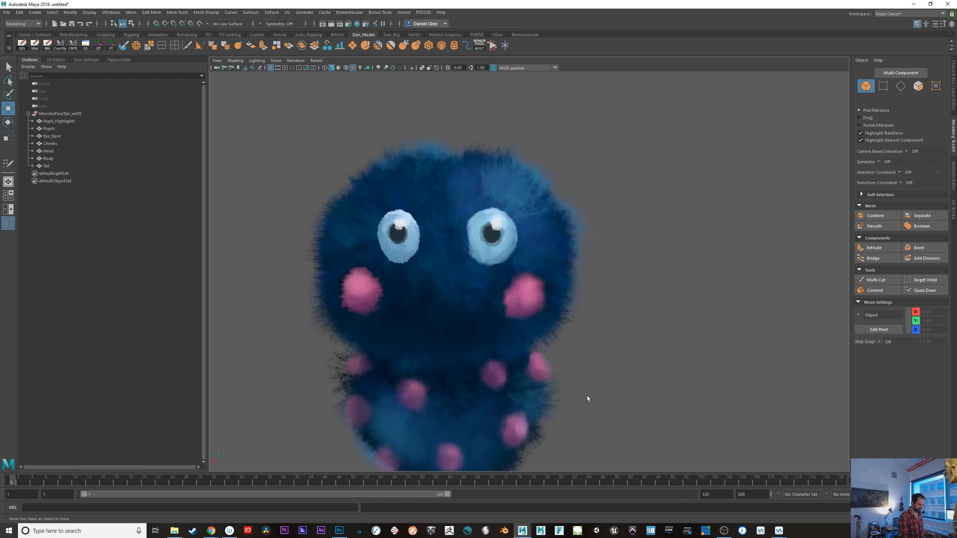
# - Select the Head mesh and Multi-Cut new edges from the vertical edge midway between the eyes to the vertices below on both sides
pyautogui.keyDown('alt'); pyautogui.moveTo(586, 396); pyautogui.dragTo(494, 347, button='right'); pyautogui.keyUp('alt')
pyautogui.click(568, 364)
pyautogui.keyDown('alt'); pyautogui.moveTo(493, 347); pyautogui.dragTo(526, 360); pyautogui.keyUp('alt')
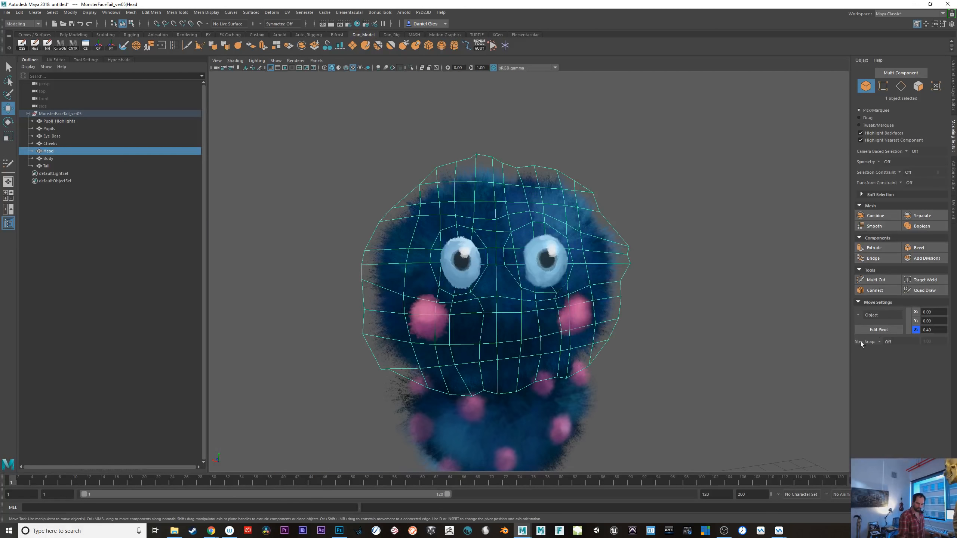
pyautogui.click(924, 290)
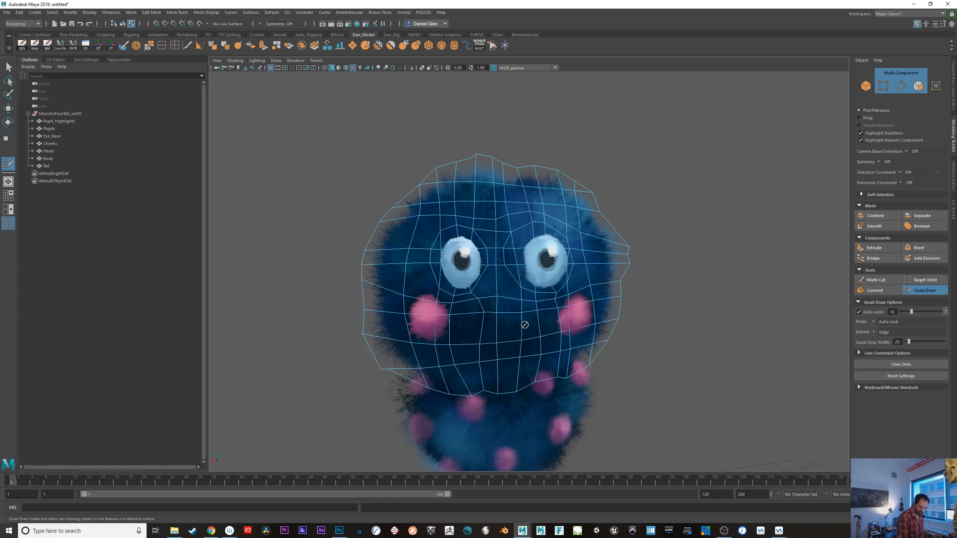
pyautogui.click(913, 291)
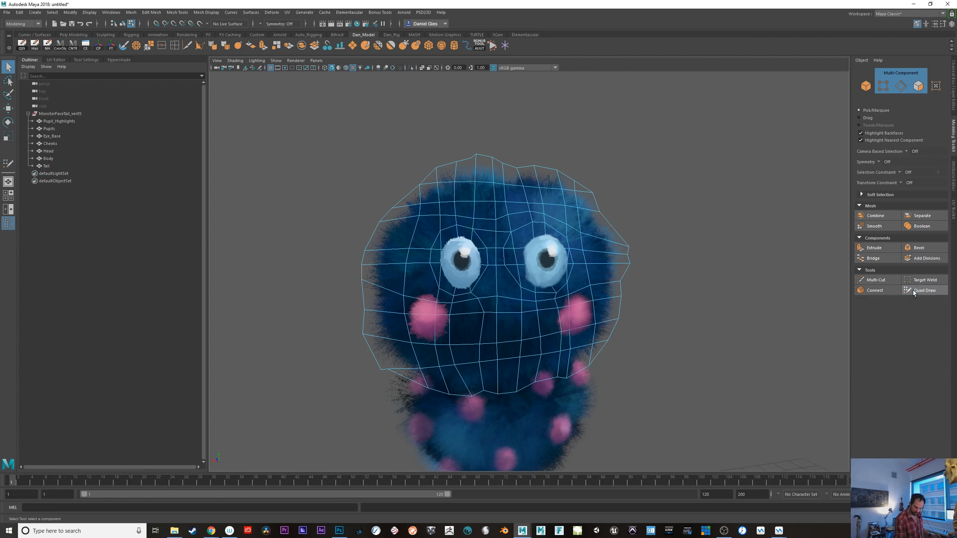
pyautogui.click(877, 283)
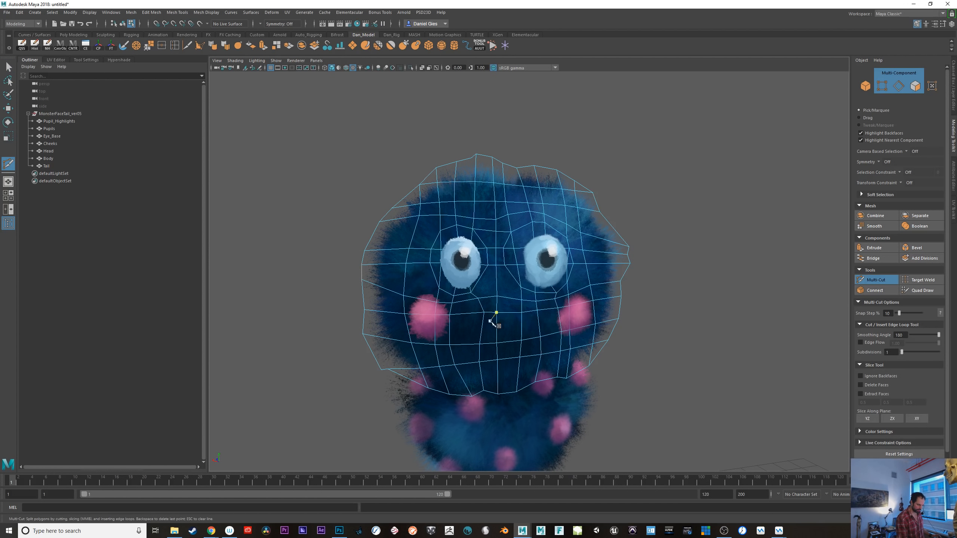
pyautogui.scroll(5, 491, 320)
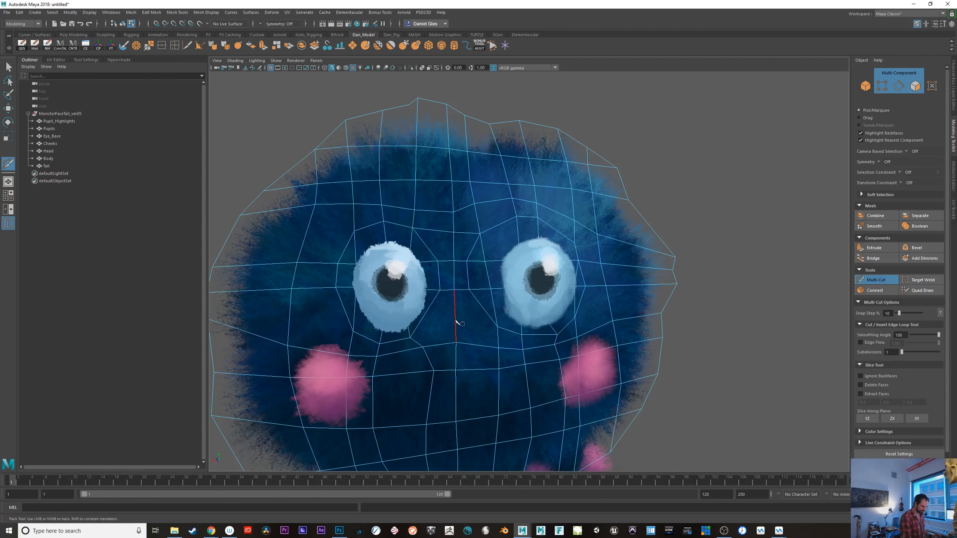
pyautogui.click(455, 317)
pyautogui.click(422, 347)
pyautogui.rightClick(472, 334)
pyautogui.click(455, 316)
pyautogui.scroll(-5, 500, 349)
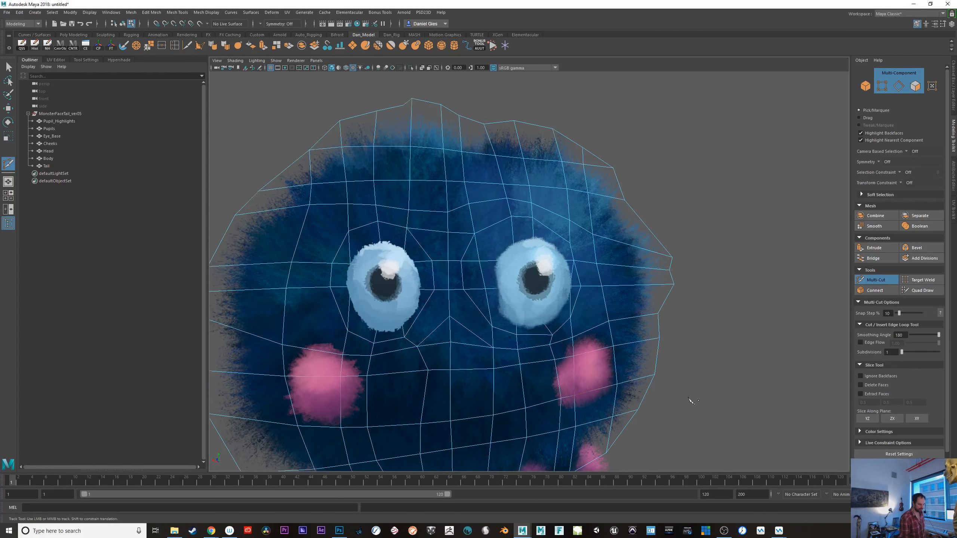
# - Select the Head mesh as an object and examine its whole UV layout over the Head.png texture in the UV Editor
pyautogui.press('q')
pyautogui.click(440, 306)
pyautogui.press('F8')
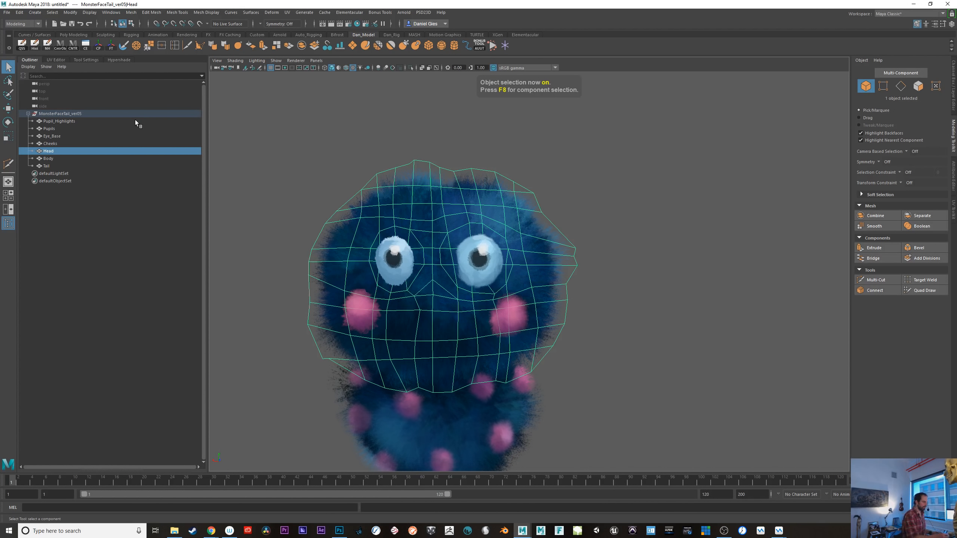
pyautogui.click(56, 59)
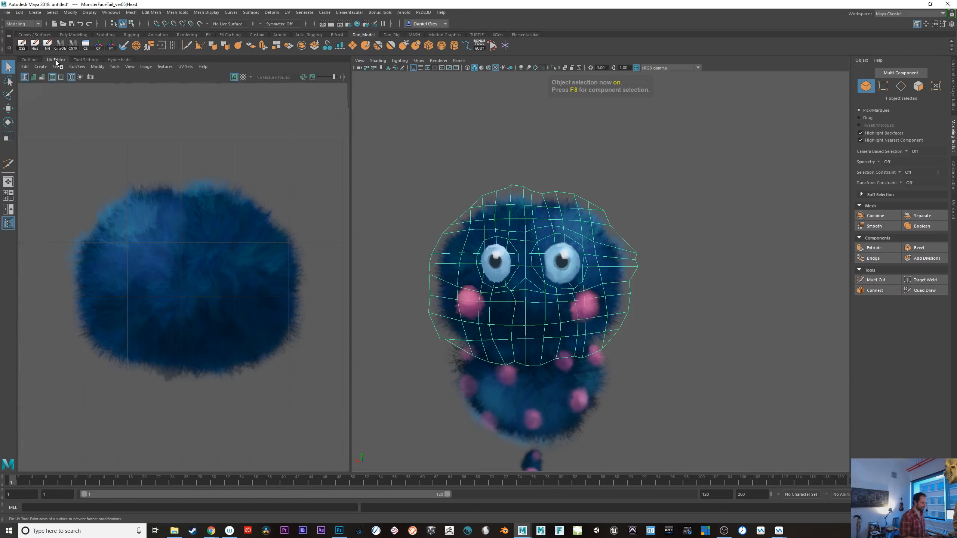
pyautogui.click(586, 330)
pyautogui.keyDown('alt'); pyautogui.moveTo(285, 421); pyautogui.dragTo(192, 407, button='right'); pyautogui.keyUp('alt')
pyautogui.keyDown('alt'); pyautogui.moveTo(251, 417); pyautogui.dragTo(281, 316, button='middle'); pyautogui.keyUp('alt')
pyautogui.keyDown('alt'); pyautogui.moveTo(307, 377); pyautogui.dragTo(142, 393, button='right'); pyautogui.keyUp('alt')
pyautogui.keyDown('alt'); pyautogui.moveTo(252, 425); pyautogui.dragTo(231, 360, button='middle'); pyautogui.keyUp('alt')
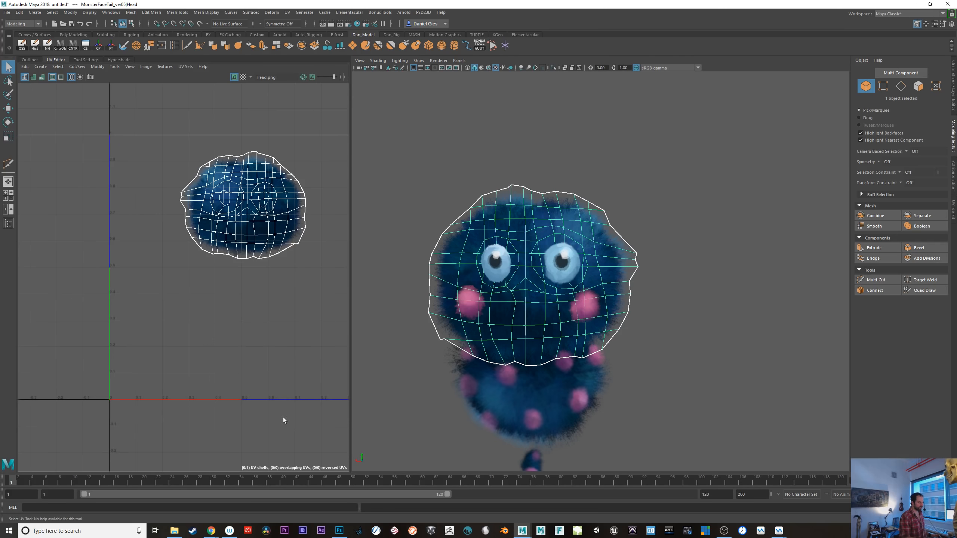
pyautogui.keyDown('alt'); pyautogui.moveTo(284, 420); pyautogui.dragTo(264, 426, button='middle'); pyautogui.keyUp('alt')
# - Compare Maya's Head UV layout with the layered monster artwork in Photoshop, viewing the full canvas
pyautogui.click(339, 530)
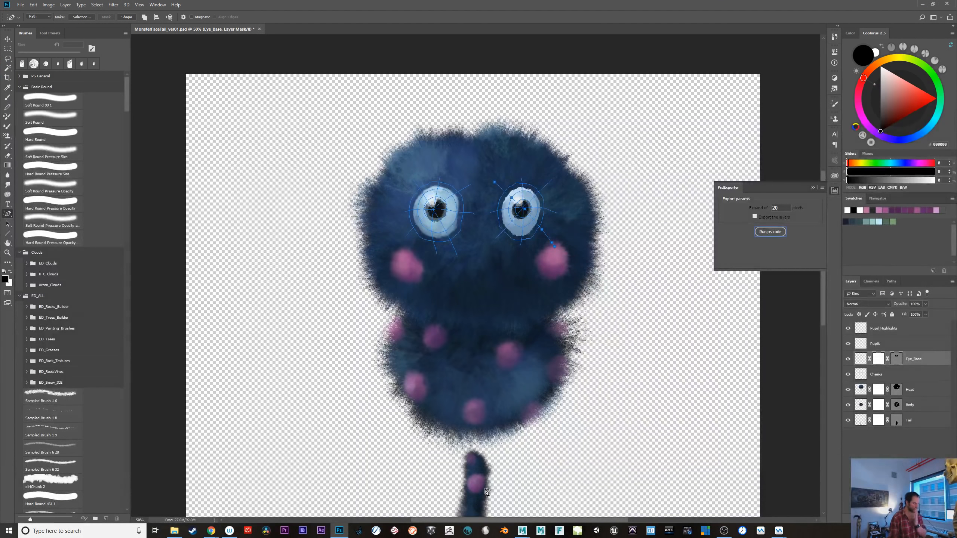
pyautogui.click(920, 5)
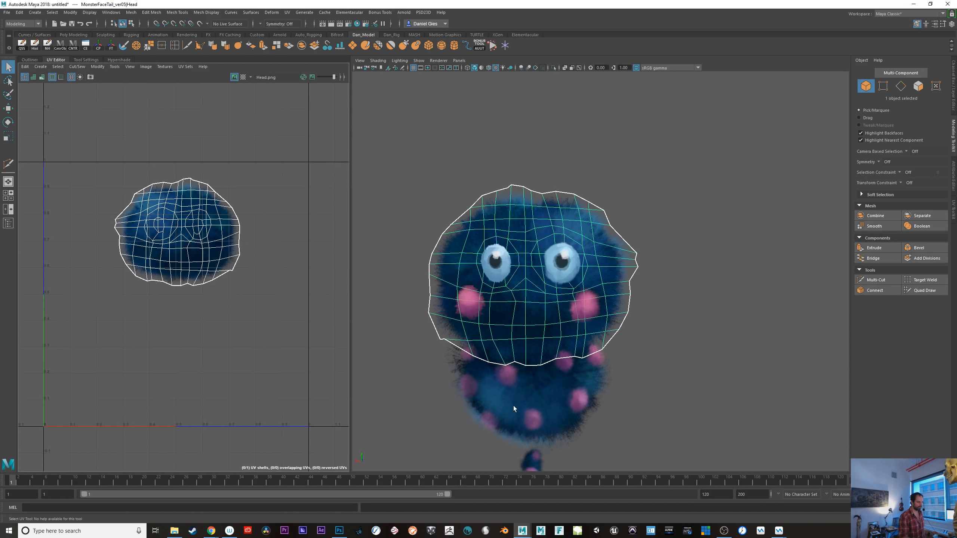
pyautogui.click(337, 531)
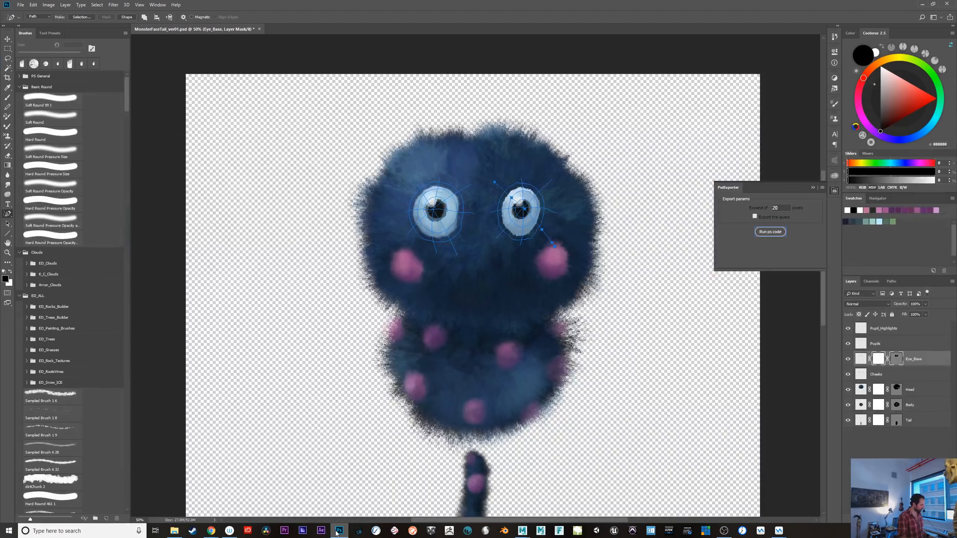
pyautogui.hotkey('ctrl', '-')
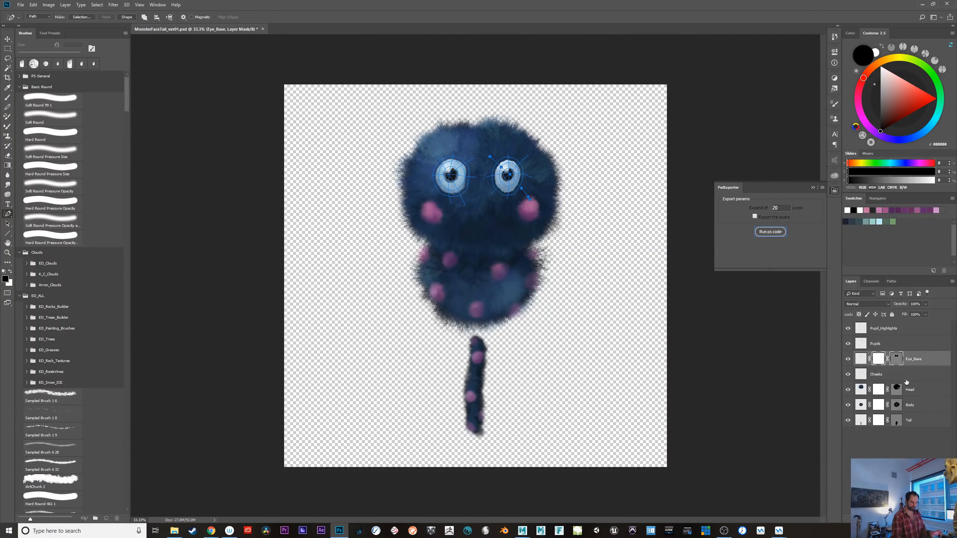
# - Try moving the Head layer away from the eyes and cheeks in Photoshop, undo the move, and switch back to Maya
pyautogui.click(897, 344)
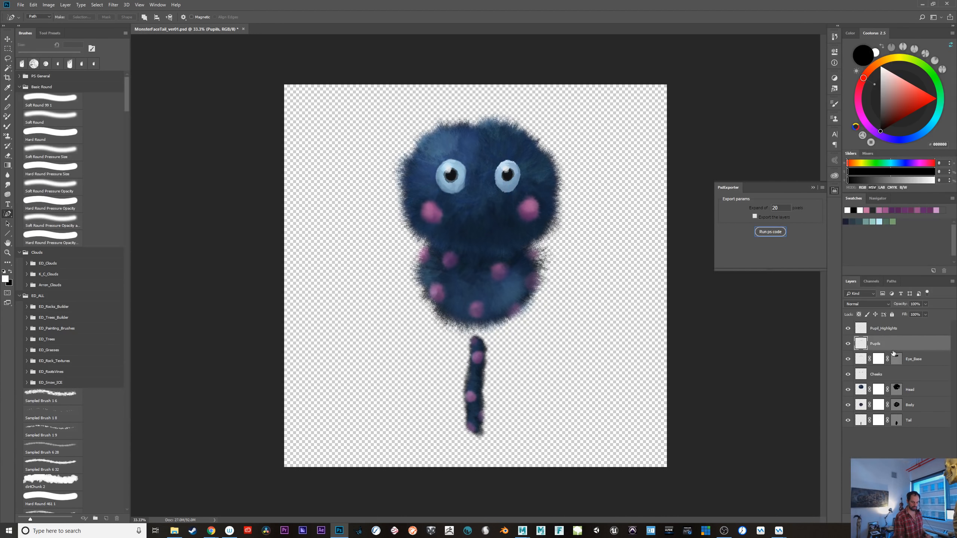
pyautogui.click(898, 329)
pyautogui.press('v')
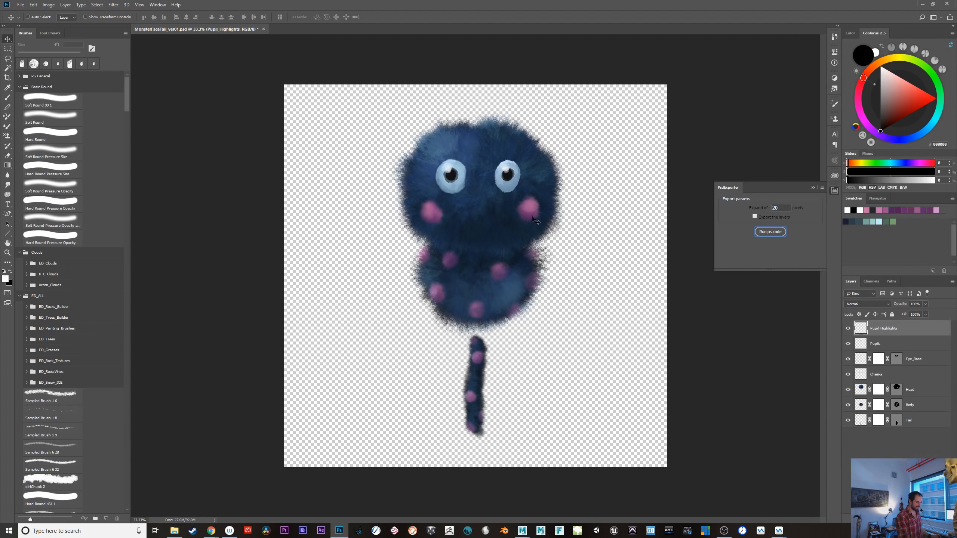
pyautogui.click(911, 392)
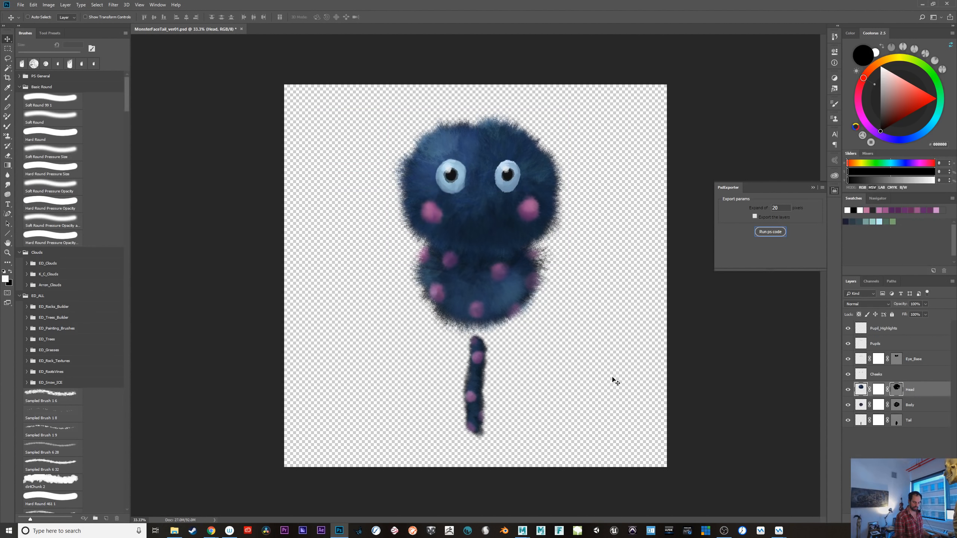
pyautogui.moveTo(535, 255); pyautogui.dragTo(434, 227)
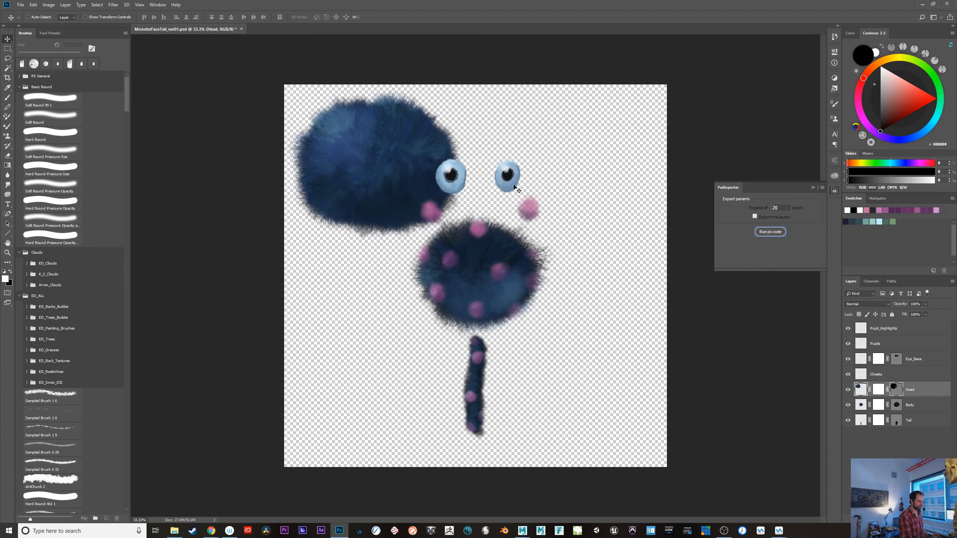
pyautogui.hotkey('ctrl', 'z')
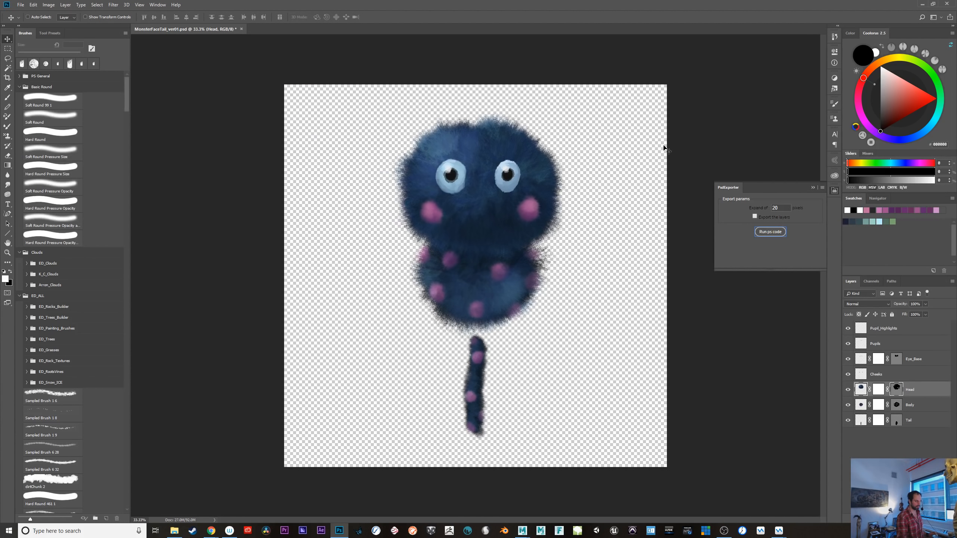
pyautogui.click(922, 4)
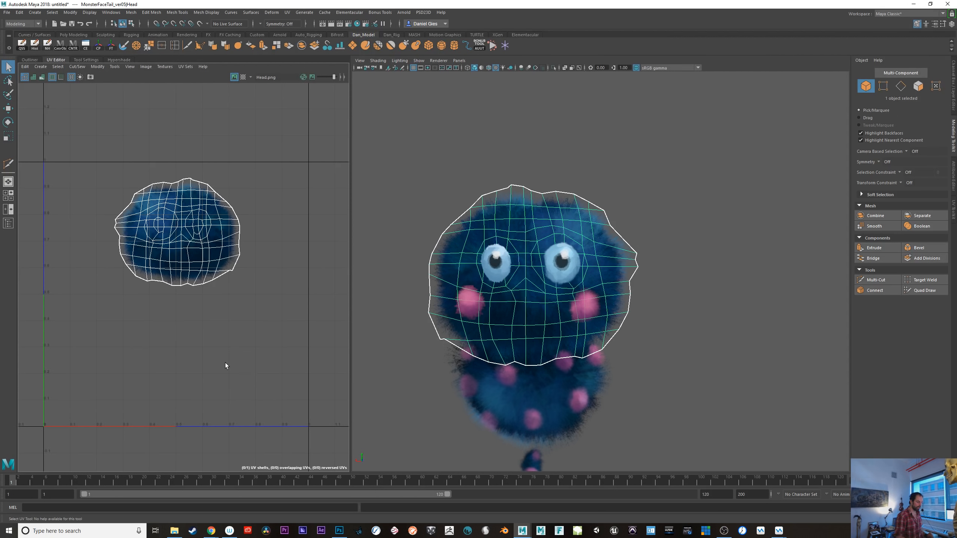
pyautogui.click(339, 531)
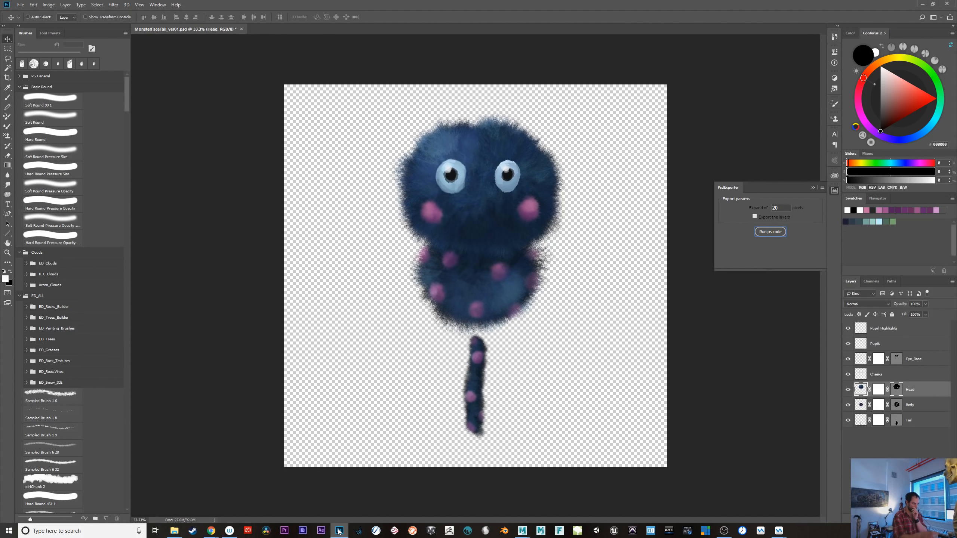
pyautogui.click(339, 530)
pyautogui.moveTo(339, 531)
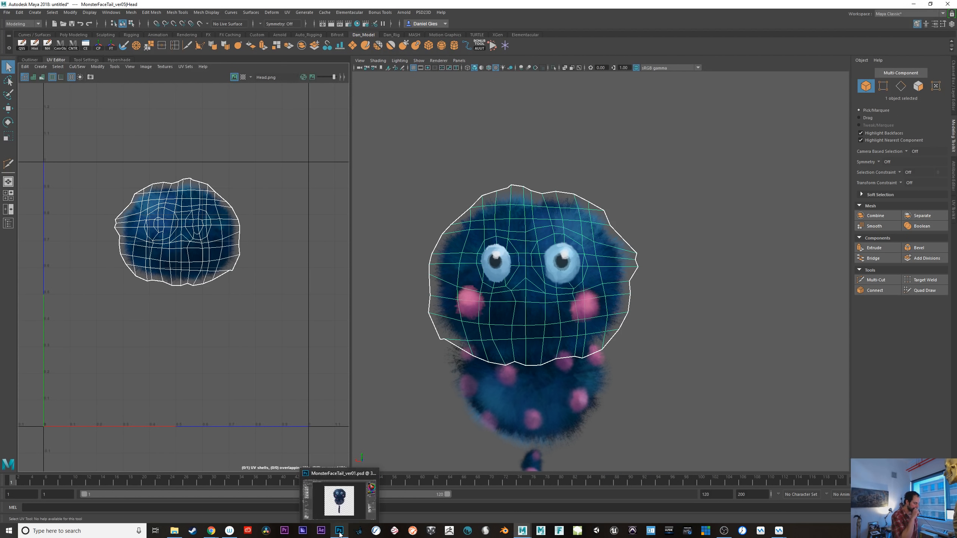
pyautogui.scroll(3, 561, 371)
pyautogui.keyDown('alt'); pyautogui.moveTo(561, 370); pyautogui.dragTo(658, 346); pyautogui.keyUp('alt')
pyautogui.scroll(2, 668, 308)
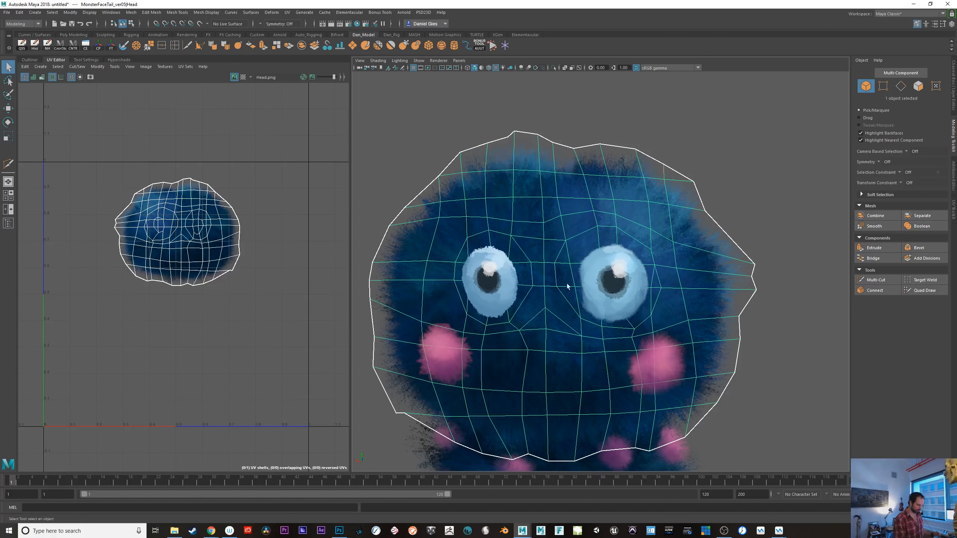
pyautogui.click(876, 279)
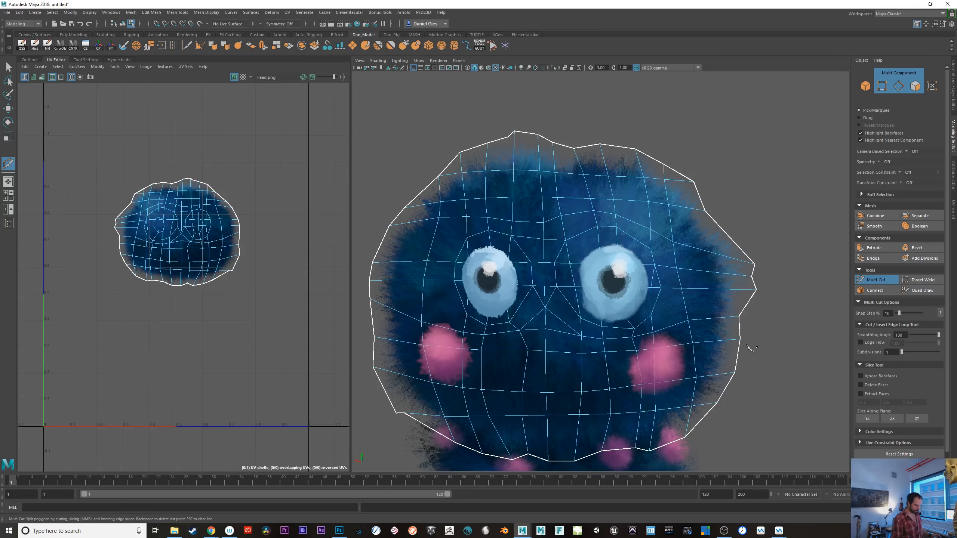
pyautogui.keyDown('alt'); pyautogui.moveTo(750, 347); pyautogui.dragTo(699, 346, button='right'); pyautogui.keyUp('alt')
pyautogui.press('q')
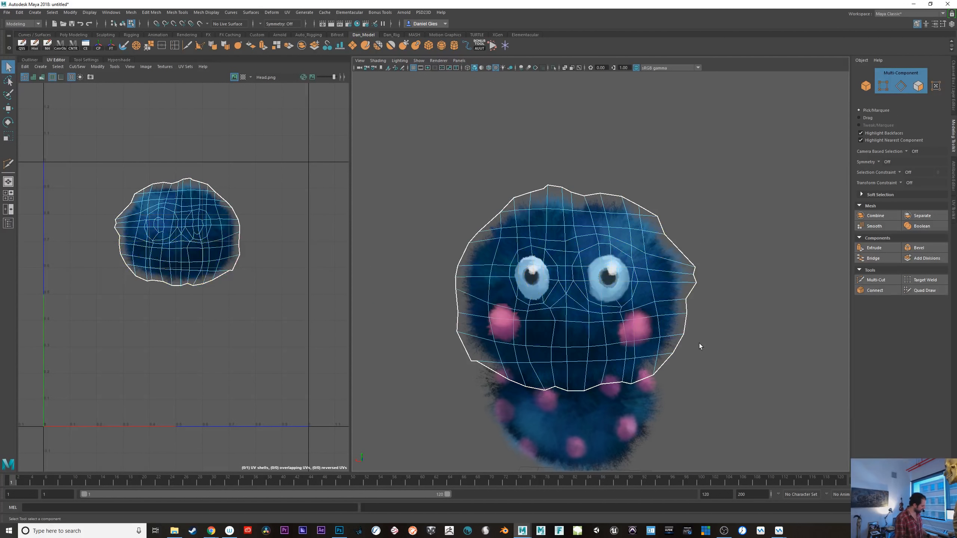
# - Try triangulating the Head mesh in object mode and undo the operation
pyautogui.press('F8')
pyautogui.press('space')
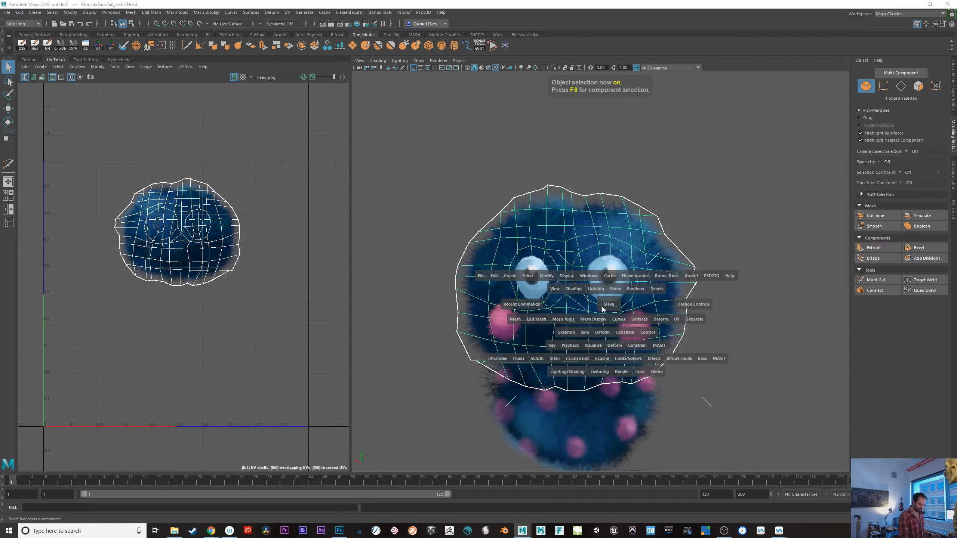
pyautogui.click(515, 320)
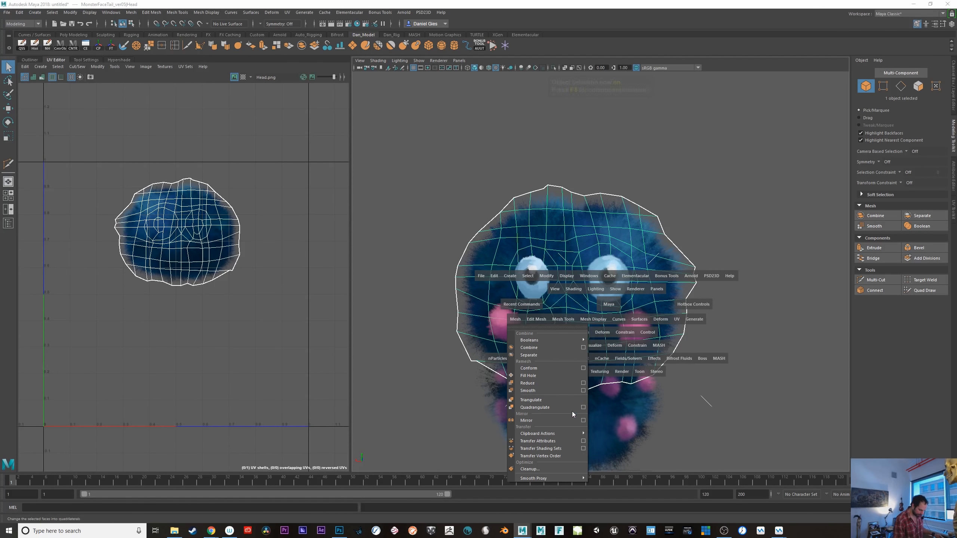
pyautogui.click(571, 400)
pyautogui.moveTo(751, 391)
pyautogui.keyDown('alt'); pyautogui.mouseDown()
pyautogui.moveTo(778, 384)
pyautogui.moveTo(689, 380)
pyautogui.moveTo(786, 396)
pyautogui.moveTo(755, 375)
pyautogui.moveTo(764, 397)
pyautogui.mouseUp(); pyautogui.keyUp('alt')
pyautogui.hotkey('ctrl', 'z')
pyautogui.moveTo(751, 406)
pyautogui.keyDown('alt'); pyautogui.mouseDown(button='right')
pyautogui.moveTo(685, 384)
pyautogui.moveTo(718, 368)
pyautogui.moveTo(755, 388)
pyautogui.mouseUp(button='right'); pyautogui.keyUp('alt')
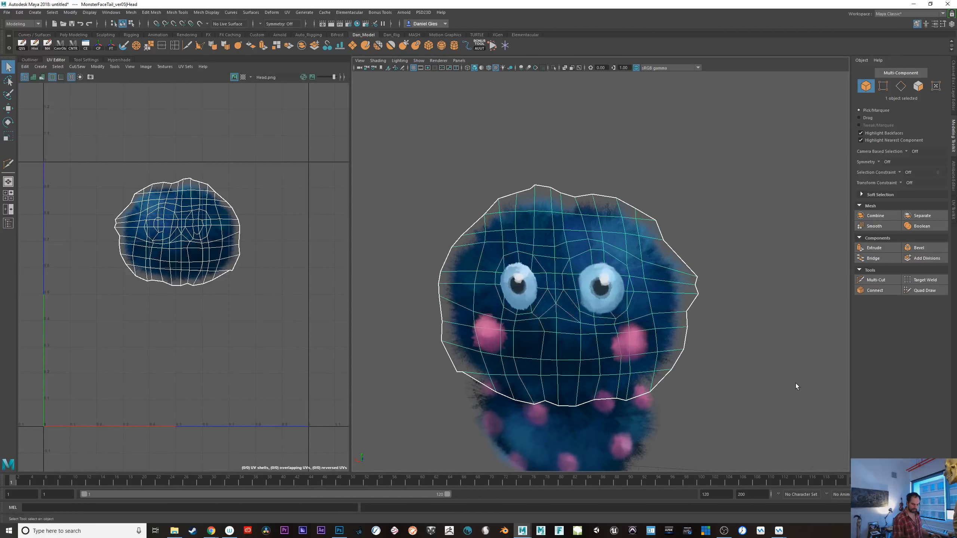
pyautogui.keyDown('alt'); pyautogui.moveTo(729, 349); pyautogui.dragTo(660, 344, button='right'); pyautogui.keyUp('alt')
pyautogui.hotkey('ctrl', 'z')
pyautogui.hotkey('ctrl', 'z')
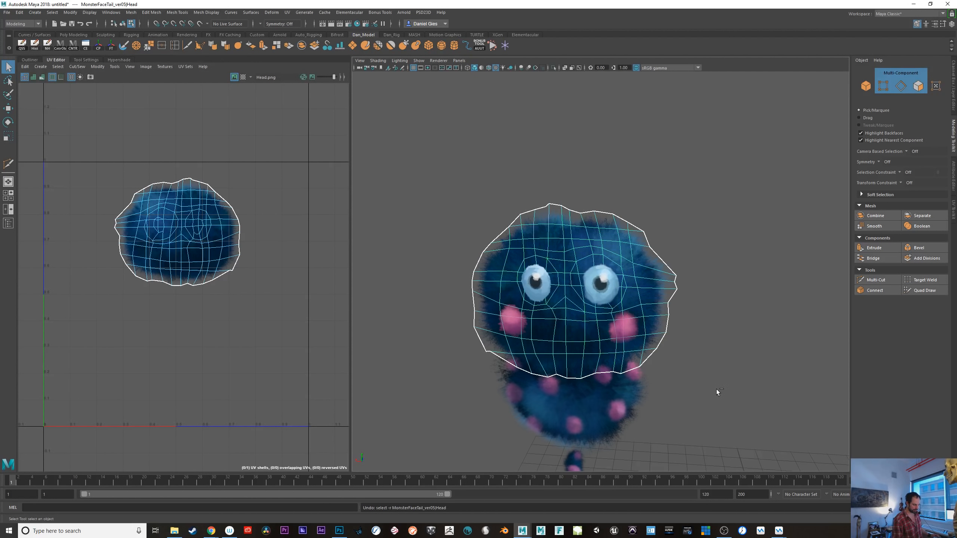
# - Smooth the Head mesh with one division and frame it in the viewport
pyautogui.click(880, 226)
pyautogui.click(677, 364)
pyautogui.click(652, 318)
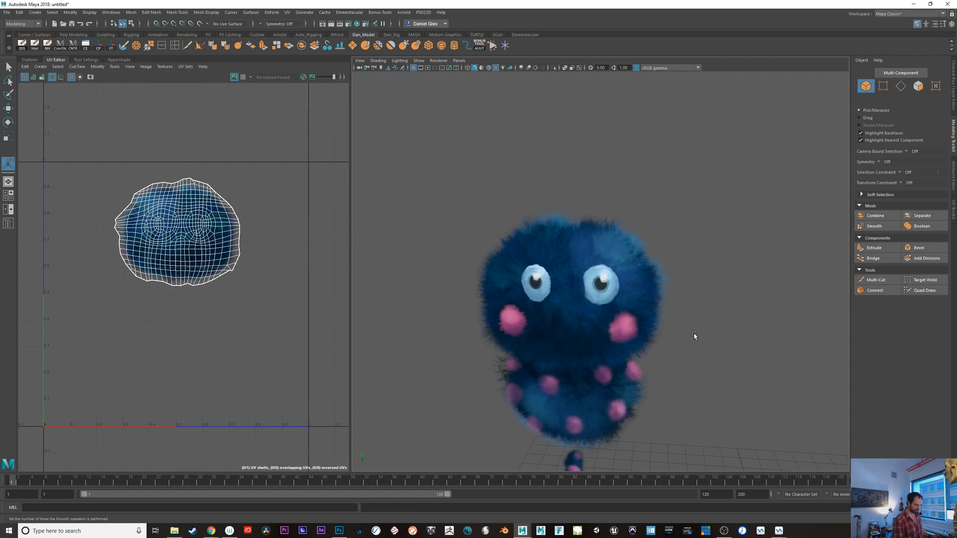
pyautogui.press('f')
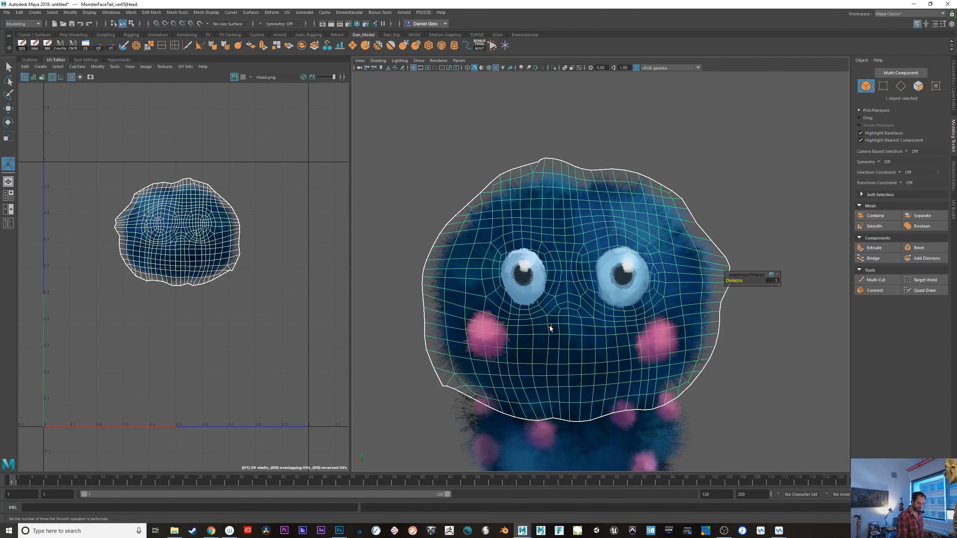
# - Triangulate the smoothed Head mesh
pyautogui.moveTo(549, 327); pyautogui.dragTo(566, 426, button='right')
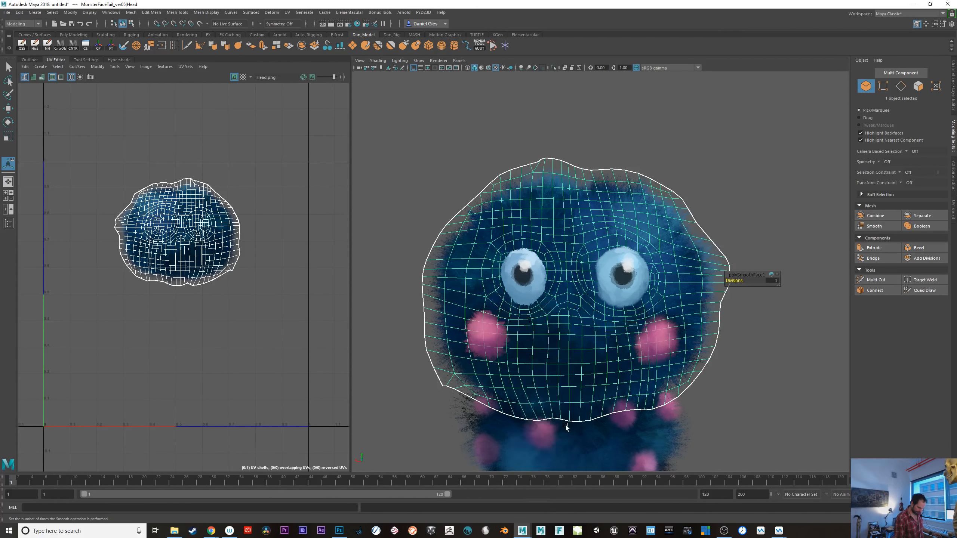
pyautogui.click(775, 396)
pyautogui.keyDown('alt'); pyautogui.moveTo(765, 403); pyautogui.dragTo(780, 411); pyautogui.keyUp('alt')
pyautogui.click(688, 302)
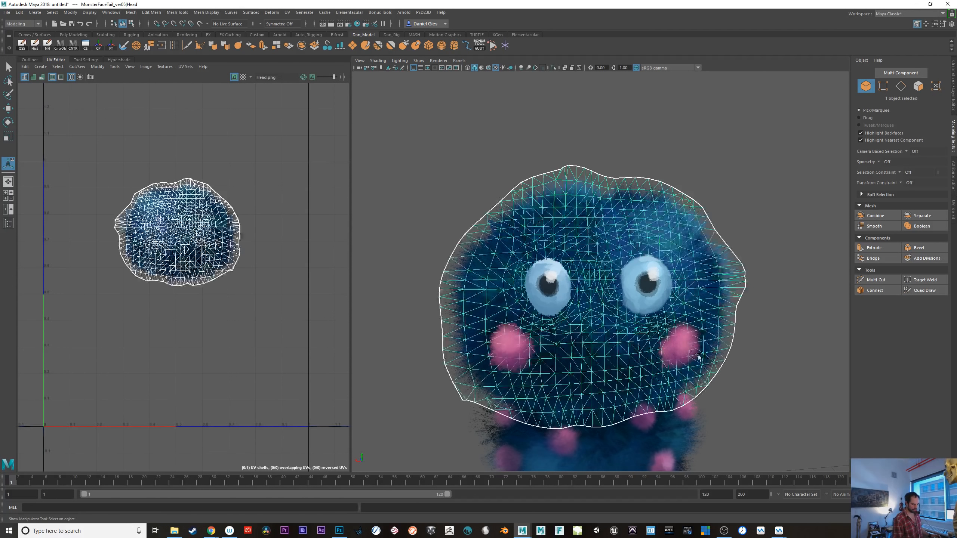
# - Soft-select the Head mesh vertices behind both eyes with the falloff radius reduced to about 0.89
pyautogui.moveTo(630, 324); pyautogui.dragTo(602, 325, button='right')
pyautogui.keyDown('alt'); pyautogui.moveTo(588, 316); pyautogui.dragTo(526, 278); pyautogui.keyUp('alt')
pyautogui.press('b')
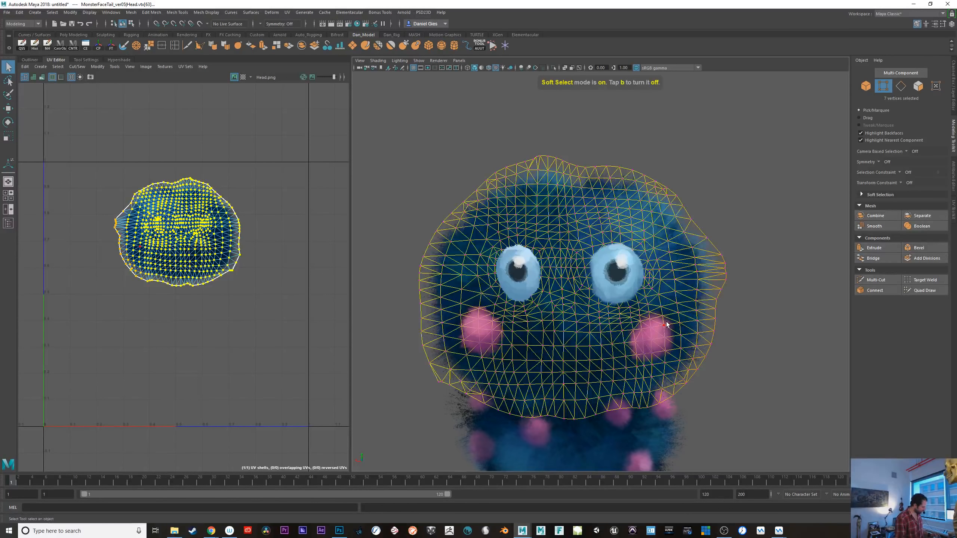
pyautogui.moveTo(667, 325); pyautogui.dragTo(316, 365)
pyautogui.moveTo(614, 316); pyautogui.dragTo(626, 316)
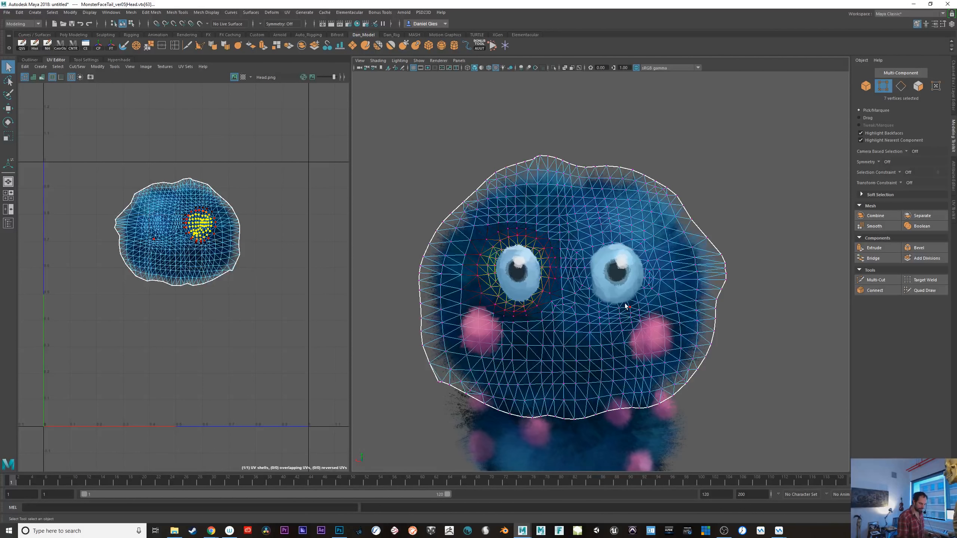
pyautogui.press('4')
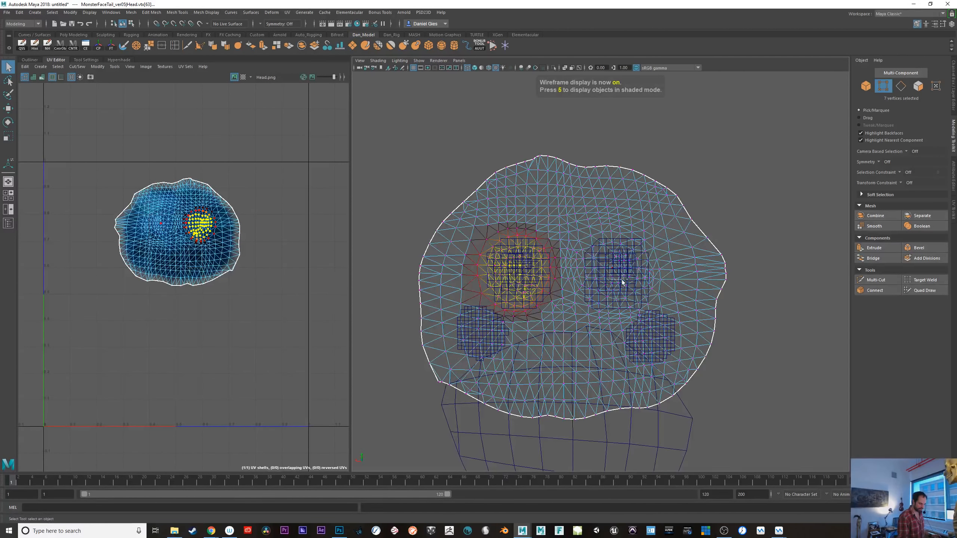
pyautogui.keyDown('shift'); pyautogui.click(622, 282); pyautogui.keyUp('shift')
pyautogui.keyDown('alt'); pyautogui.moveTo(652, 360); pyautogui.dragTo(684, 358); pyautogui.keyUp('alt')
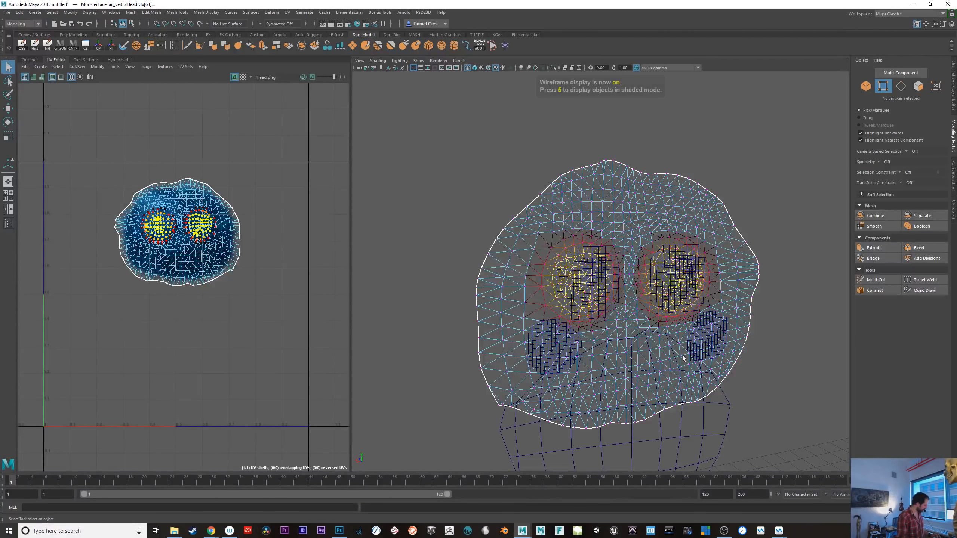
# - Apply the first falloff curve preset to the soft selection for a gradual S-shaped falloff
pyautogui.click(86, 60)
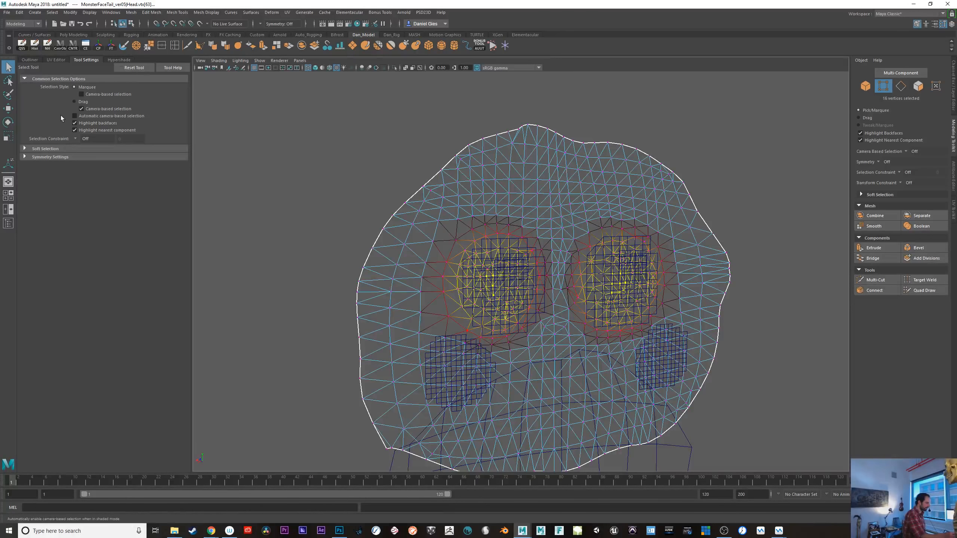
pyautogui.click(25, 148)
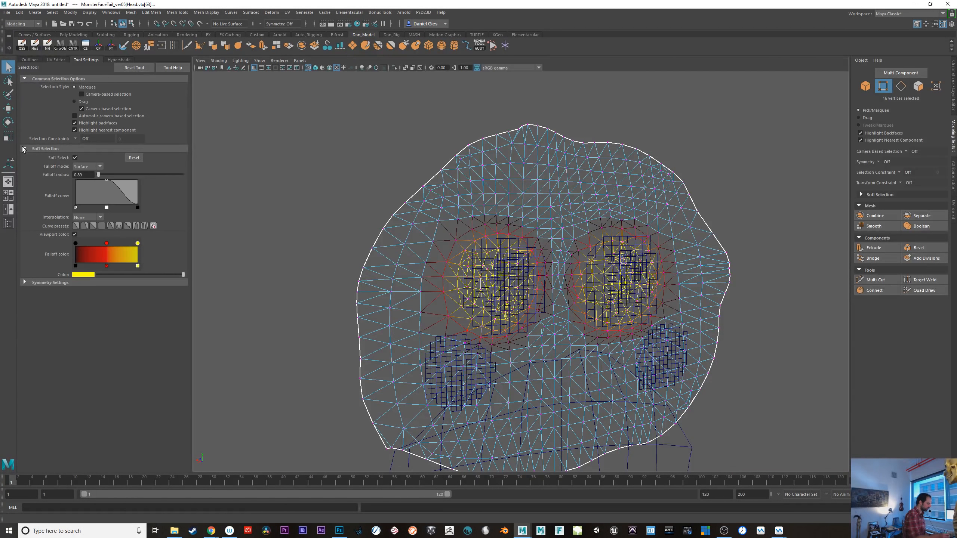
pyautogui.click(76, 226)
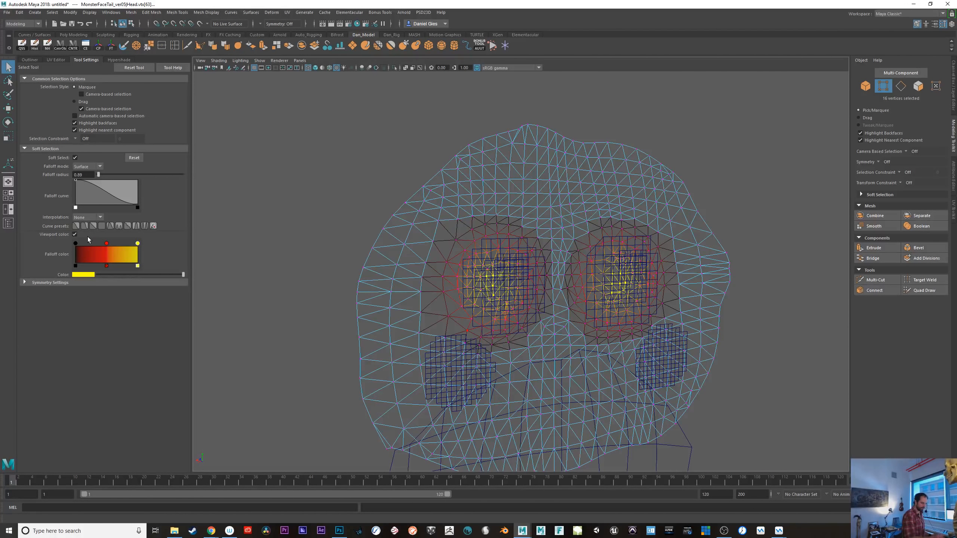
# - Push the soft-selected Head vertices around both eyes deeper into the head in textured display and return to object mode
pyautogui.keyDown('alt'); pyautogui.moveTo(596, 377); pyautogui.dragTo(663, 383); pyautogui.keyUp('alt')
pyautogui.press('5')
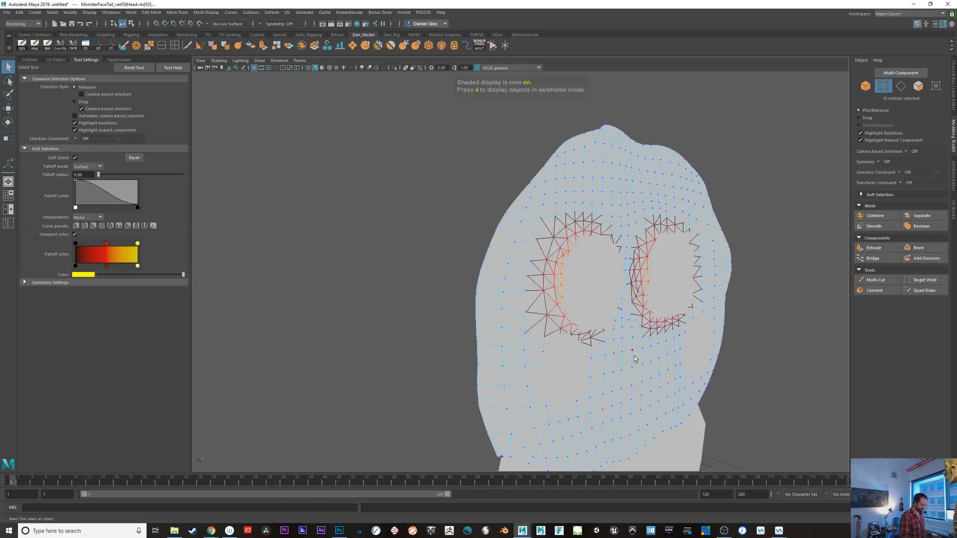
pyautogui.press('6')
pyautogui.press('w')
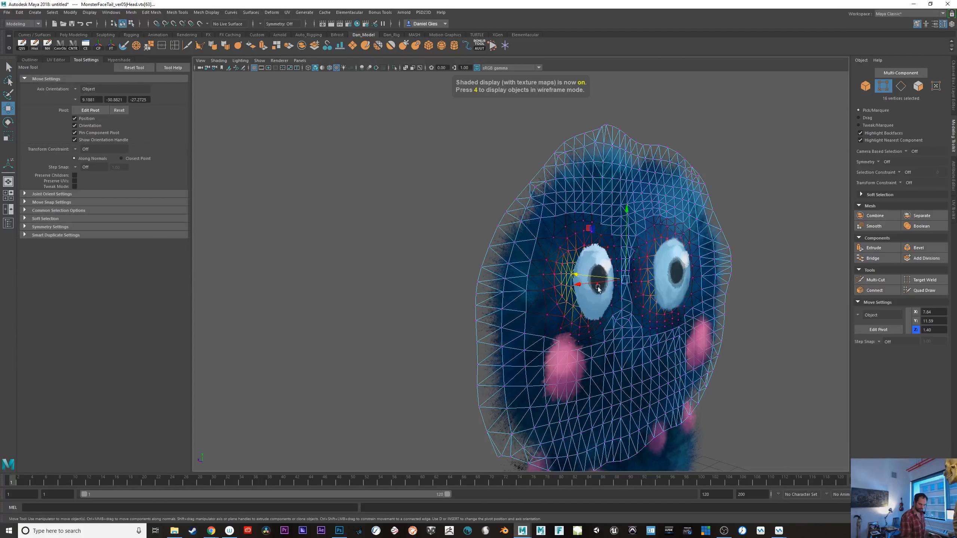
pyautogui.keyDown('alt'); pyautogui.moveTo(599, 289); pyautogui.dragTo(554, 283); pyautogui.keyUp('alt')
pyautogui.keyDown('alt'); pyautogui.moveTo(574, 365); pyautogui.dragTo(616, 365); pyautogui.keyUp('alt')
pyautogui.press('q')
pyautogui.click(438, 302)
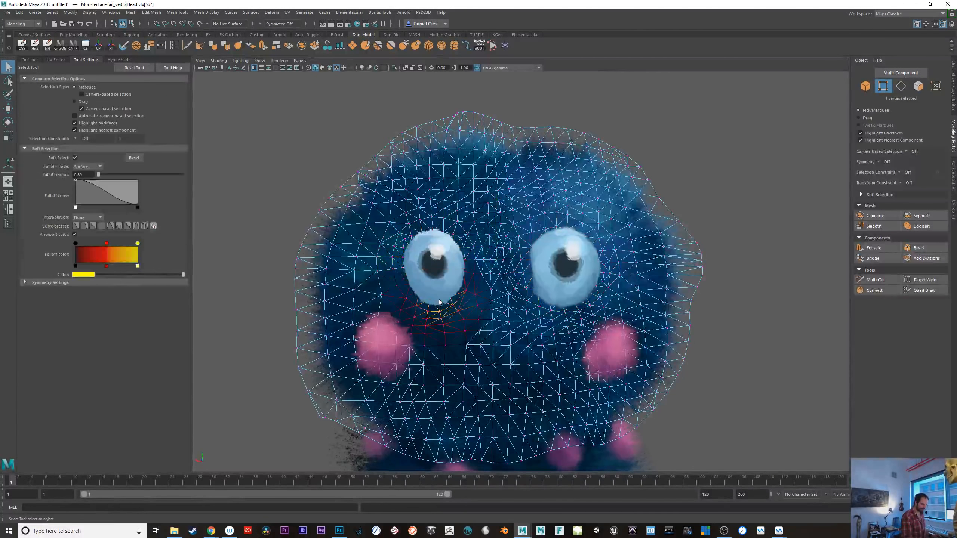
pyautogui.press('F8')
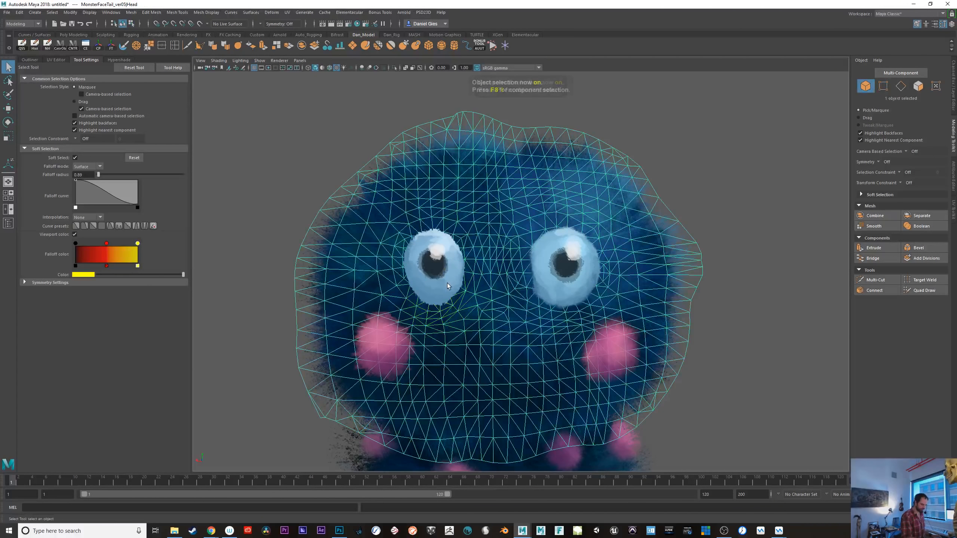
# - Soft-select the central faces of both eyes on the Eye_Base mesh
pyautogui.click(589, 295)
pyautogui.click(579, 300)
pyautogui.keyDown('alt'); pyautogui.moveTo(579, 299); pyautogui.dragTo(475, 303); pyautogui.keyUp('alt')
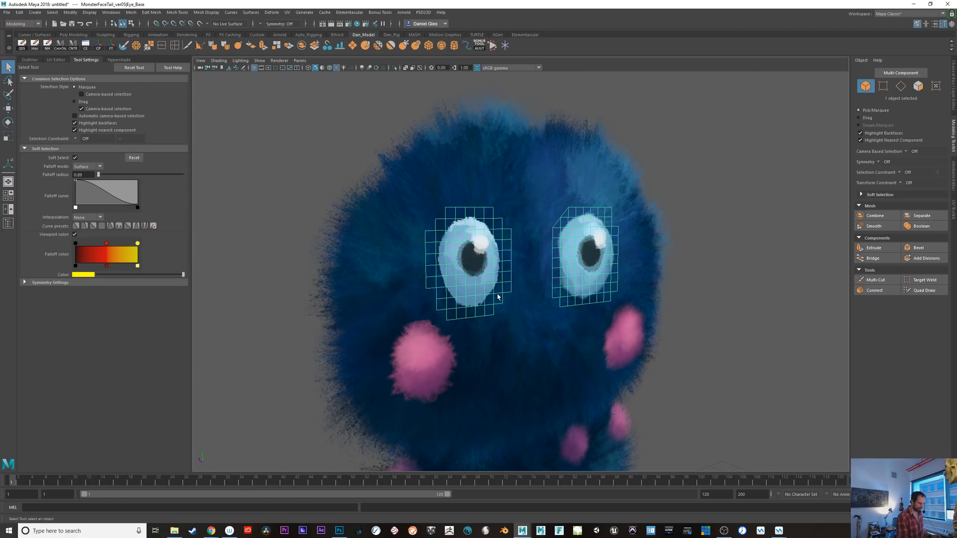
pyautogui.moveTo(476, 304); pyautogui.dragTo(475, 324, button='right')
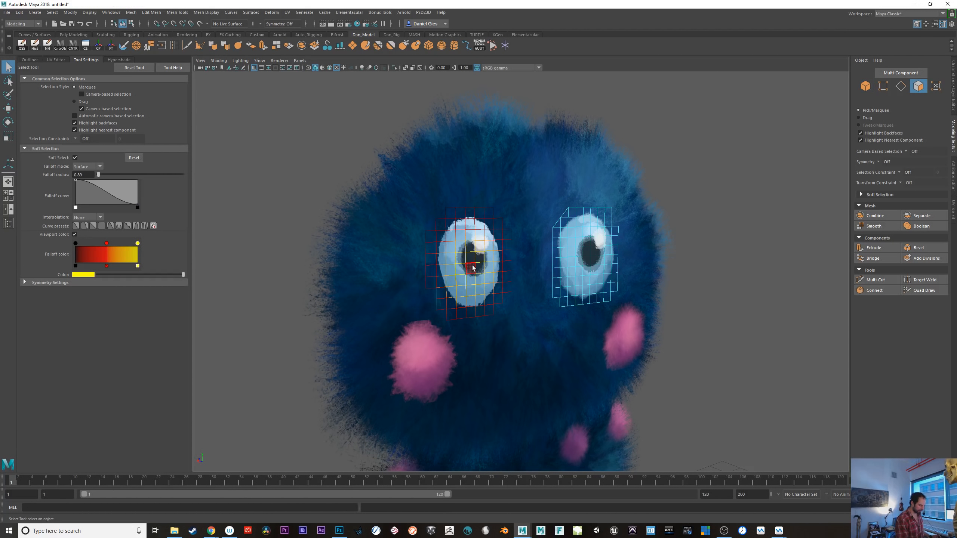
pyautogui.click(478, 267)
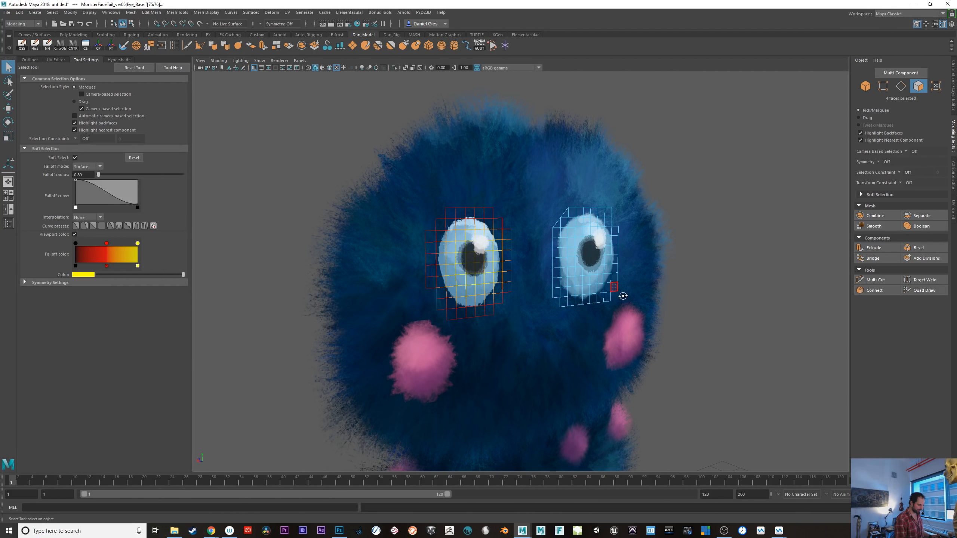
pyautogui.keyDown('alt'); pyautogui.moveTo(619, 295); pyautogui.dragTo(551, 252); pyautogui.keyUp('alt')
pyautogui.keyDown('shift'); pyautogui.click(551, 253); pyautogui.keyUp('shift')
pyautogui.keyDown('shift'); pyautogui.click(558, 250); pyautogui.keyUp('shift')
pyautogui.keyDown('shift'); pyautogui.click(567, 251); pyautogui.keyUp('shift')
pyautogui.keyDown('shift'); pyautogui.click(568, 260); pyautogui.keyUp('shift')
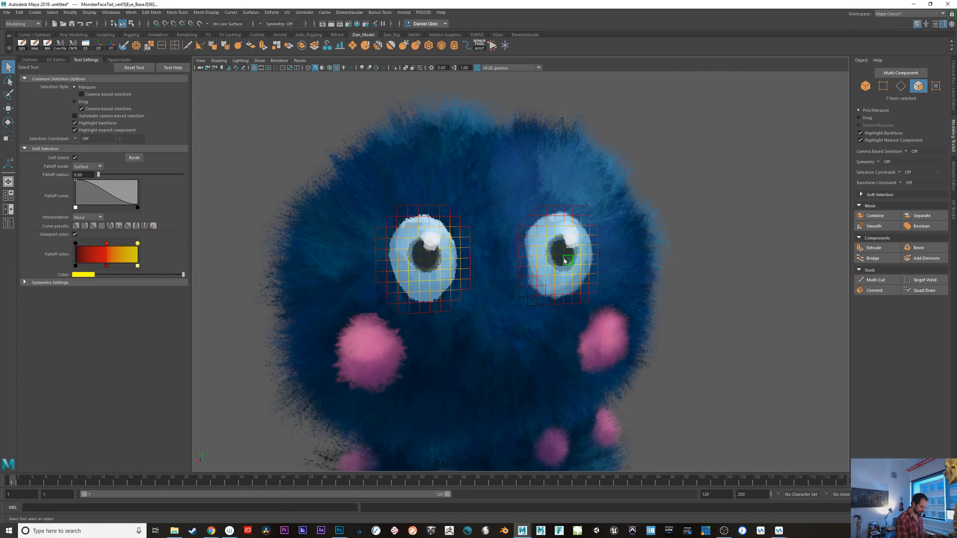
pyautogui.keyDown('shift'); pyautogui.click(559, 261); pyautogui.keyUp('shift')
# - Pull the soft-selected Eye_Base faces forward to about Z 0.88 so both eyes bulge, and return to object mode
pyautogui.keyDown('alt'); pyautogui.moveTo(538, 337); pyautogui.dragTo(654, 319); pyautogui.keyUp('alt')
pyautogui.press('w')
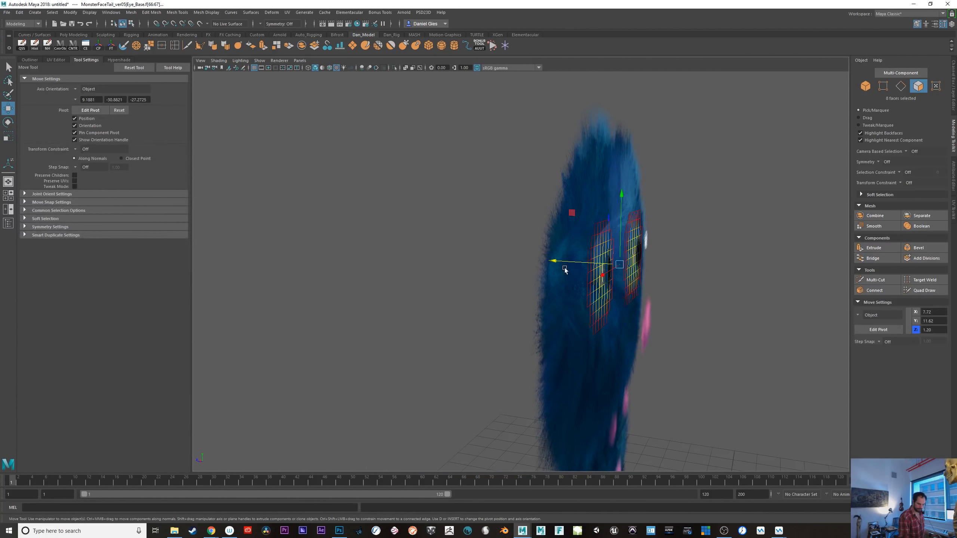
pyautogui.moveTo(552, 261); pyautogui.dragTo(572, 273)
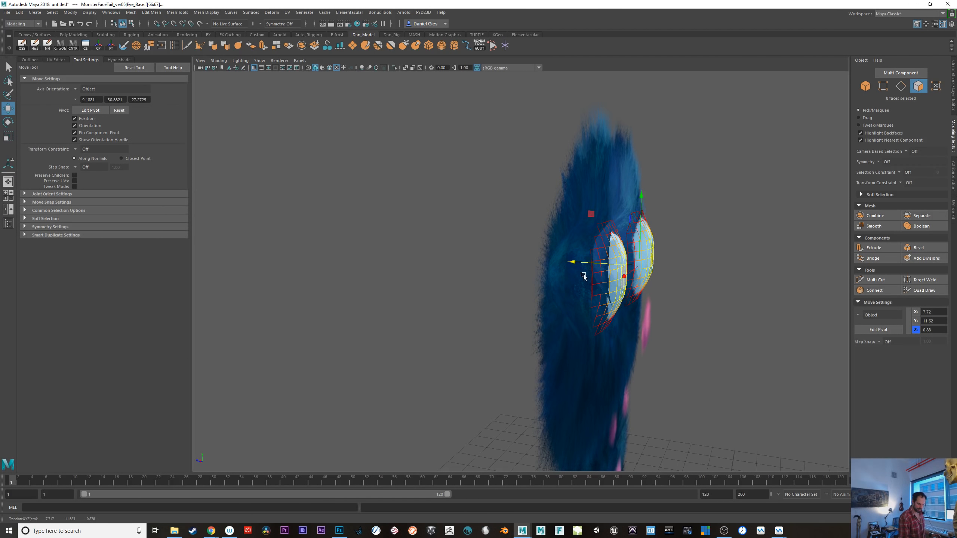
pyautogui.keyDown('alt'); pyautogui.moveTo(640, 324); pyautogui.dragTo(599, 358); pyautogui.keyUp('alt')
pyautogui.keyDown('alt'); pyautogui.moveTo(599, 358); pyautogui.dragTo(296, 271, button='right'); pyautogui.keyUp('alt')
pyautogui.press('q')
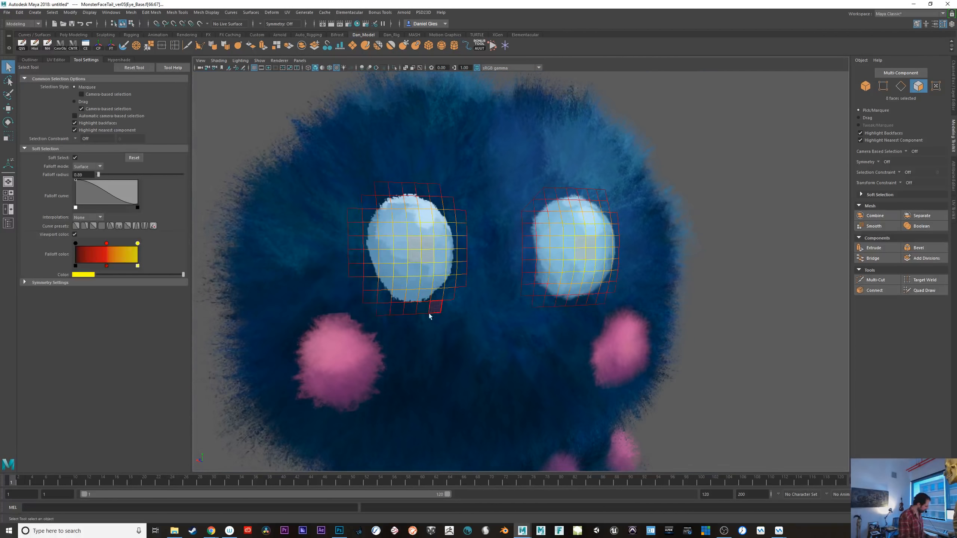
pyautogui.press('F8')
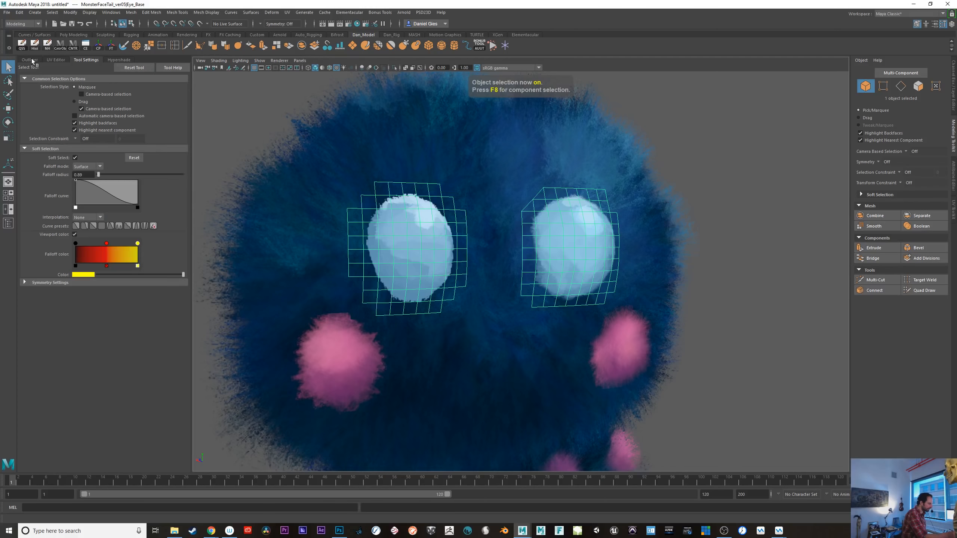
# - Inspect the pivots of the Pupil_Highlights, Pupils, Eye_Base, Cheeks and Head meshes from the side
pyautogui.click(30, 59)
pyautogui.click(60, 113)
pyautogui.keyDown('alt'); pyautogui.moveTo(546, 377); pyautogui.dragTo(679, 409); pyautogui.keyUp('alt')
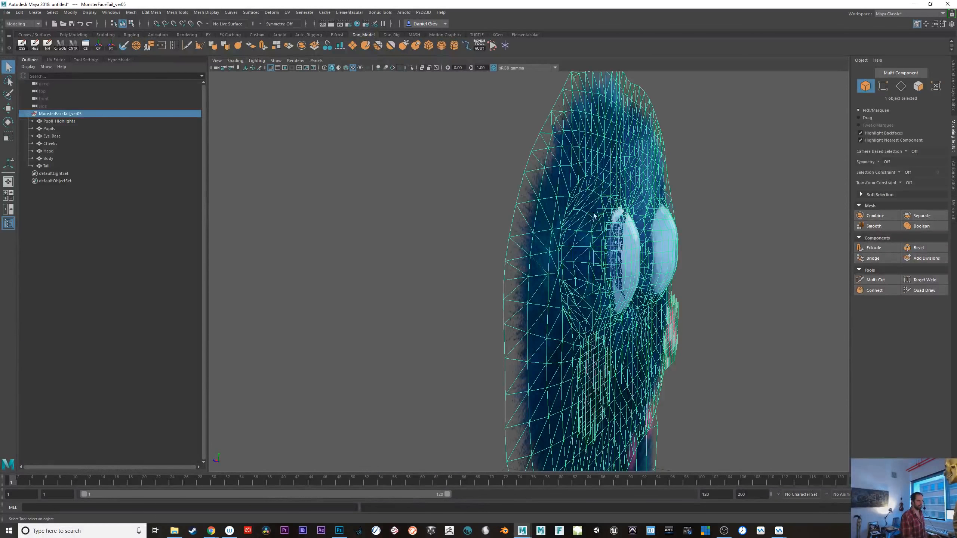
pyautogui.click(55, 128)
pyautogui.press('w')
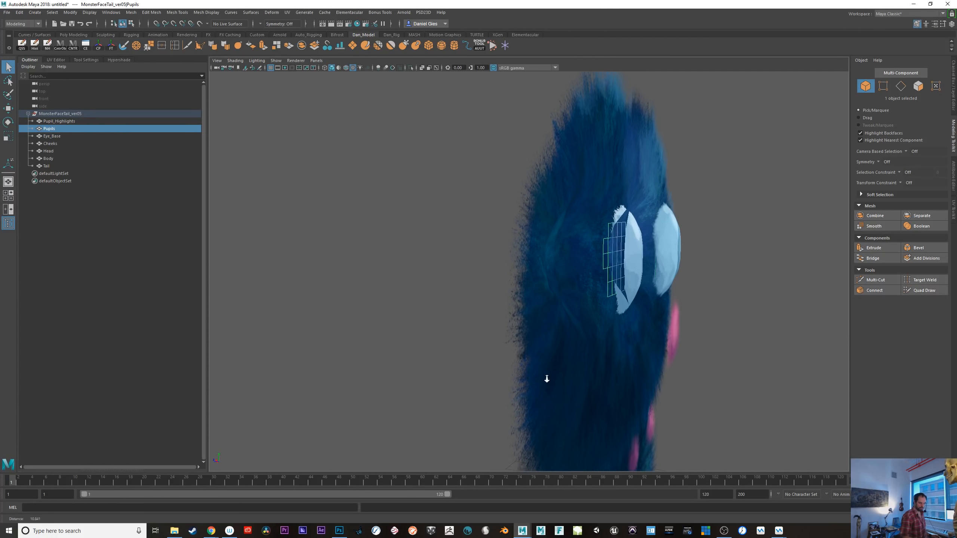
pyautogui.keyDown('alt'); pyautogui.moveTo(547, 380); pyautogui.dragTo(489, 341); pyautogui.keyUp('alt')
pyautogui.click(57, 121)
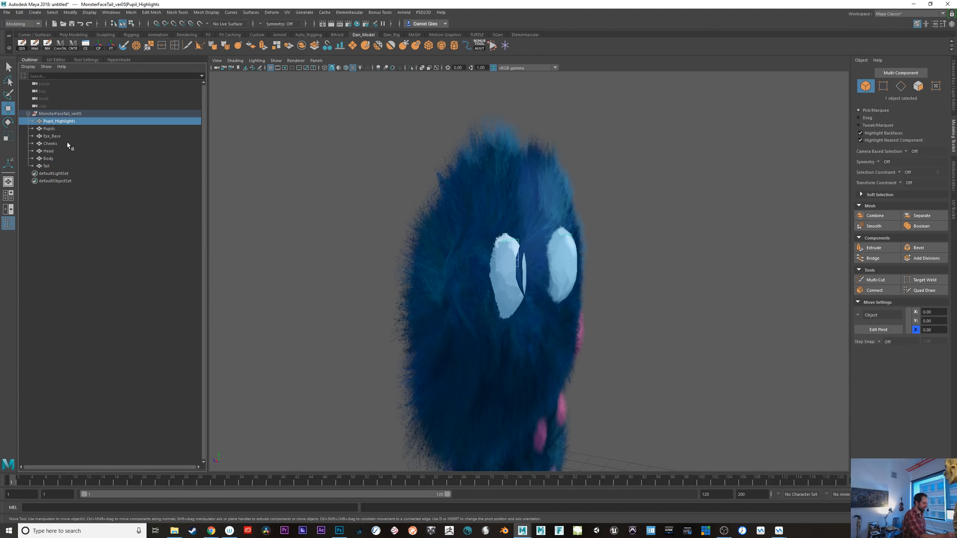
pyautogui.click(62, 128)
pyautogui.click(61, 136)
pyautogui.click(53, 144)
pyautogui.click(49, 150)
# - Center the pivots of the Pupils, Pupil_Highlights, Cheeks, Eye_Base, Head, Body and Tail meshes, one after another
pyautogui.click(49, 128)
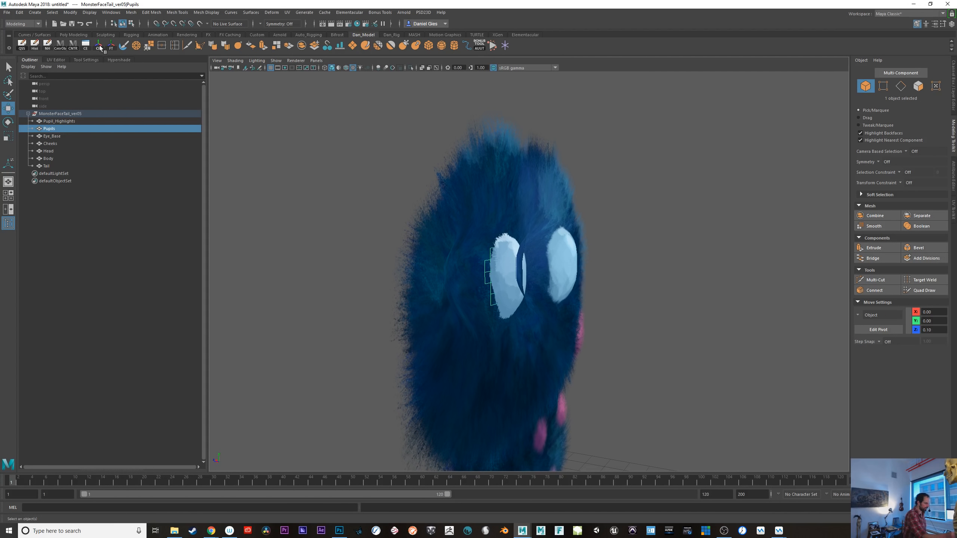
pyautogui.click(57, 122)
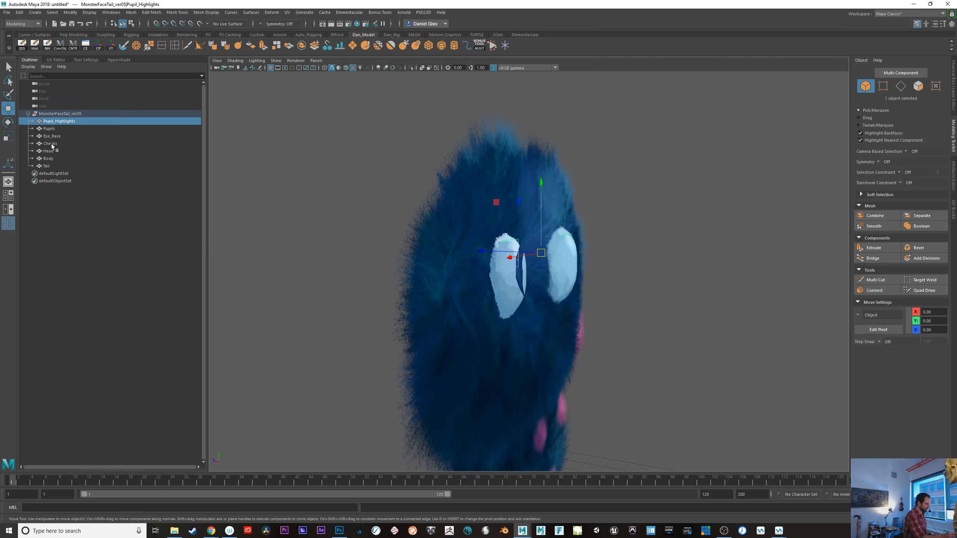
pyautogui.click(51, 143)
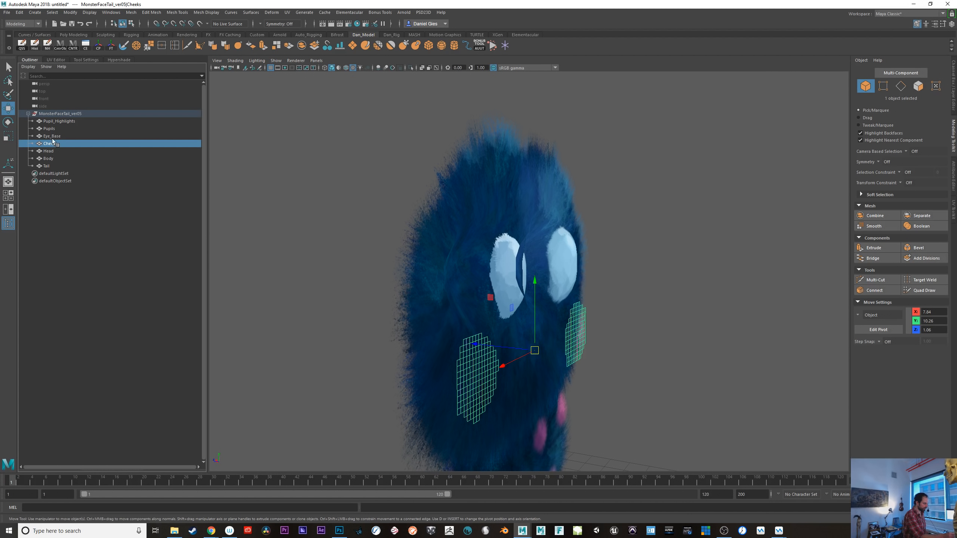
pyautogui.click(52, 136)
pyautogui.click(51, 151)
pyautogui.click(50, 158)
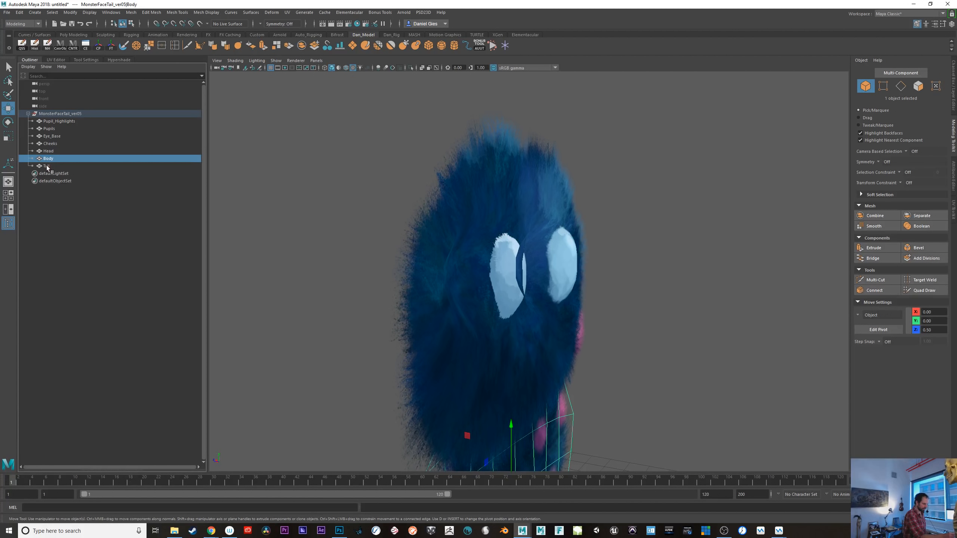
pyautogui.click(47, 166)
pyautogui.keyDown('alt'); pyautogui.moveTo(651, 409); pyautogui.dragTo(613, 385); pyautogui.keyUp('alt')
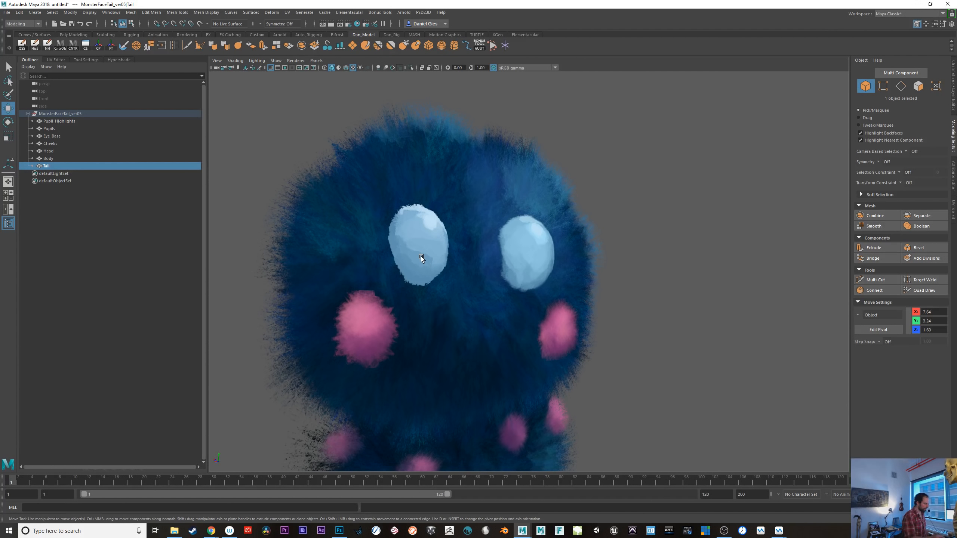
# - Move the Pupils mesh forward in front of the bulging eyes, to about Z 0.77
pyautogui.click(57, 129)
pyautogui.keyDown('alt'); pyautogui.moveTo(648, 341); pyautogui.dragTo(631, 374); pyautogui.keyUp('alt')
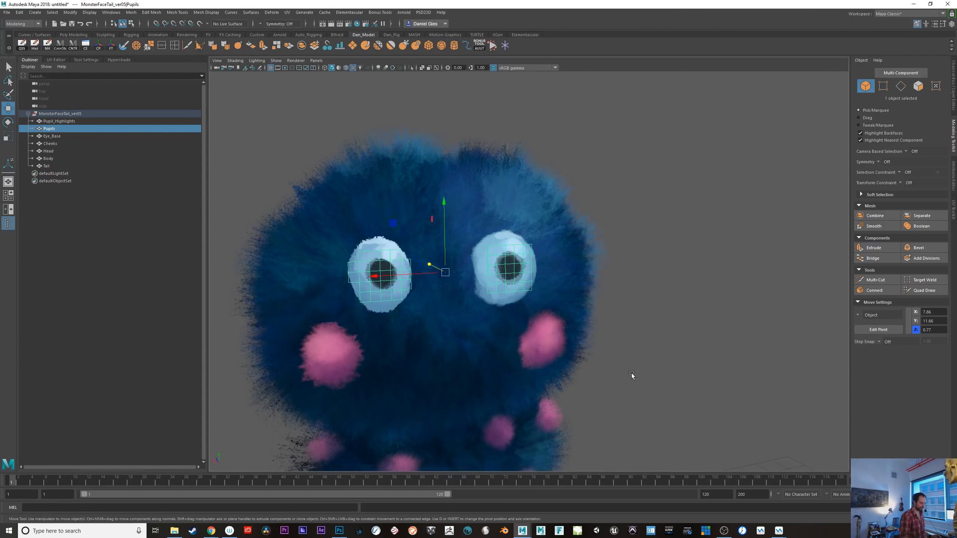
pyautogui.keyDown('alt'); pyautogui.moveTo(673, 328); pyautogui.dragTo(694, 338); pyautogui.keyUp('alt')
pyautogui.keyDown('alt'); pyautogui.moveTo(694, 338); pyautogui.dragTo(746, 379, button='right'); pyautogui.keyUp('alt')
# - Set the Viewport 2.0 transparency algorithm to Depth Peeling with a transparency quality of 0.5
pyautogui.click(295, 61)
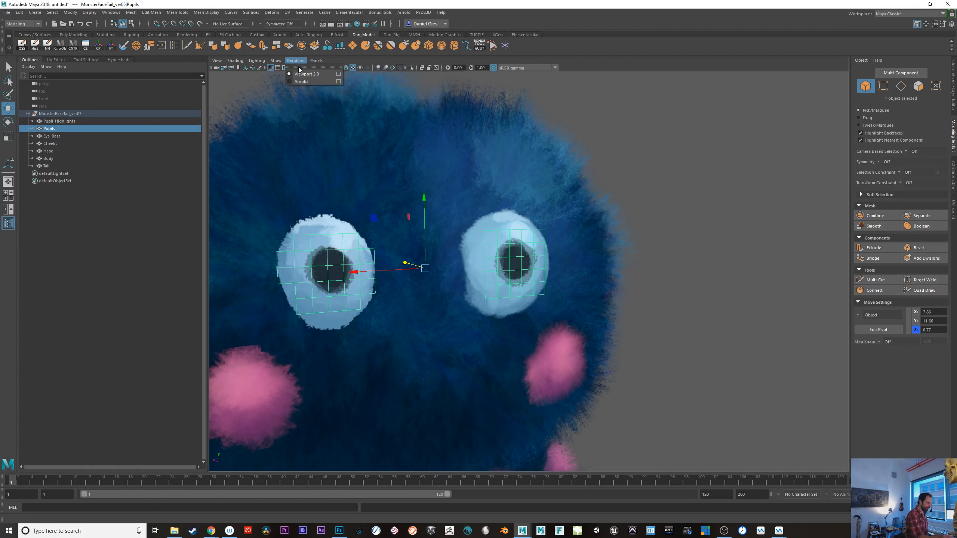
pyautogui.click(338, 74)
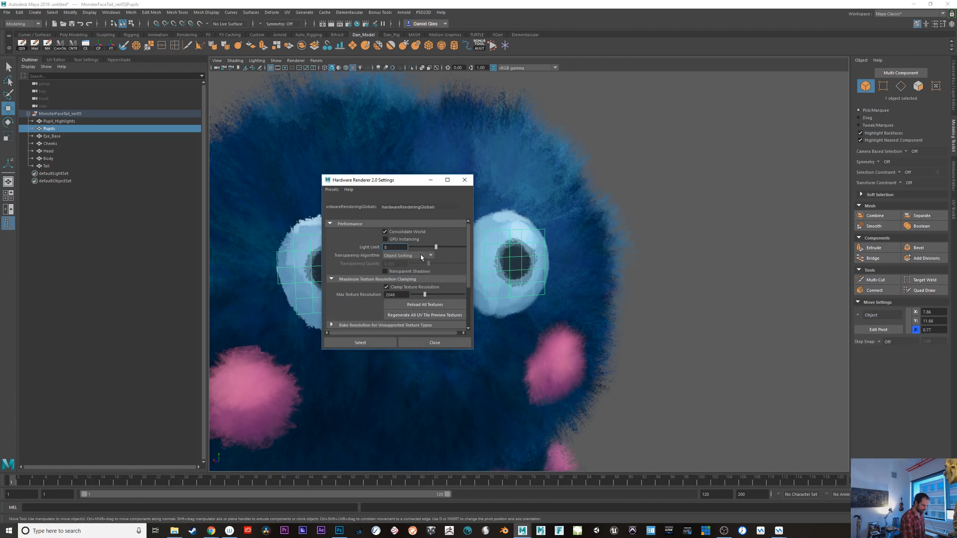
pyautogui.click(421, 258)
pyautogui.click(407, 294)
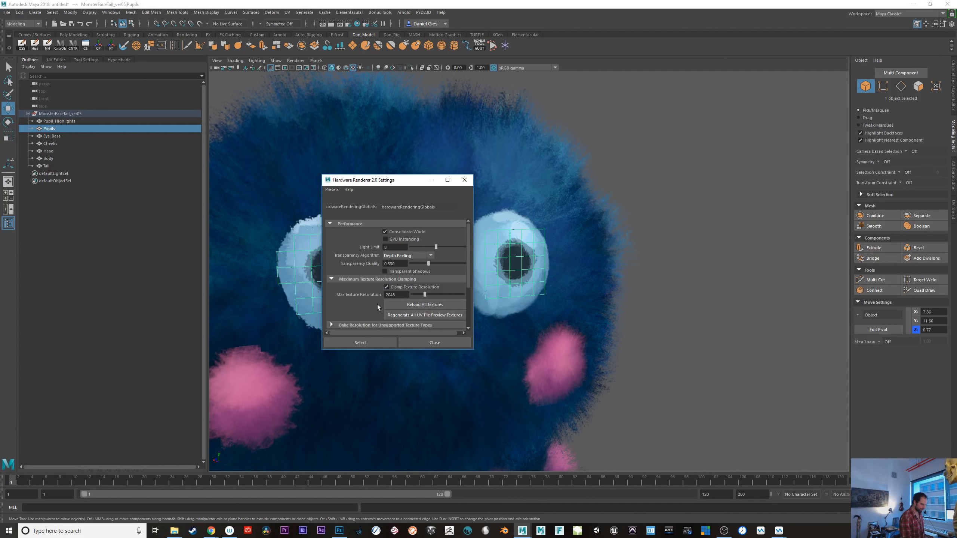
pyautogui.doubleClick(395, 263)
pyautogui.write('0.5')
pyautogui.press('Return')
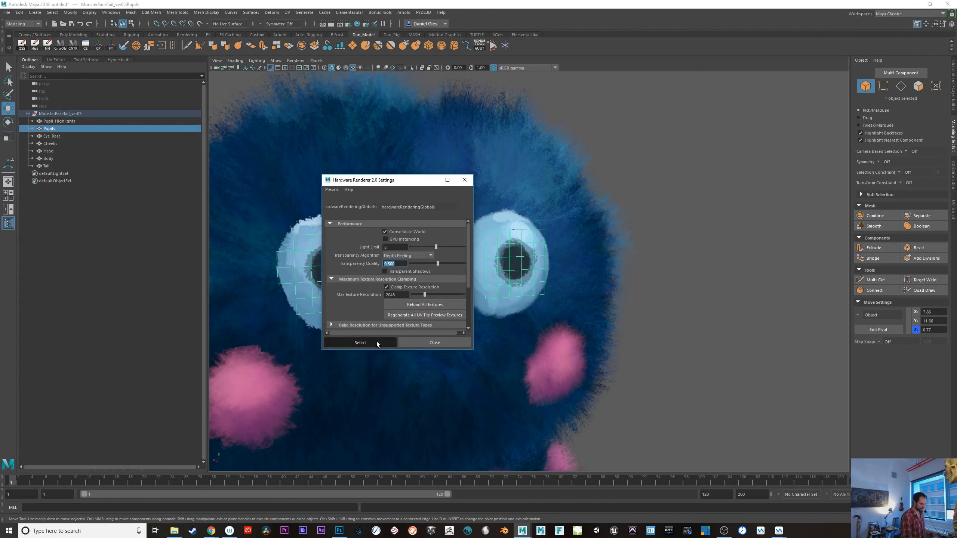
pyautogui.click(377, 342)
pyautogui.click(434, 341)
# - Check the depth of the Cheeks, Head and Pupils meshes from the side, ending with Pupils selected
pyautogui.scroll(-5, 553, 364)
pyautogui.keyDown('alt'); pyautogui.moveTo(555, 365); pyautogui.dragTo(522, 329); pyautogui.keyUp('alt')
pyautogui.click(522, 329)
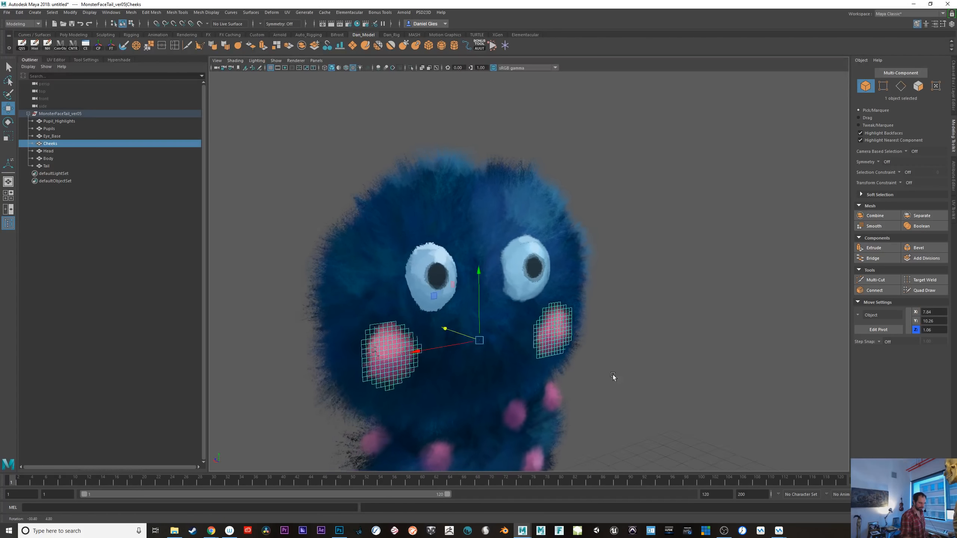
pyautogui.moveTo(613, 380)
pyautogui.keyDown('alt'); pyautogui.mouseDown()
pyautogui.moveTo(646, 373)
pyautogui.moveTo(512, 364)
pyautogui.moveTo(617, 380)
pyautogui.mouseUp(); pyautogui.keyUp('alt')
pyautogui.click(512, 364)
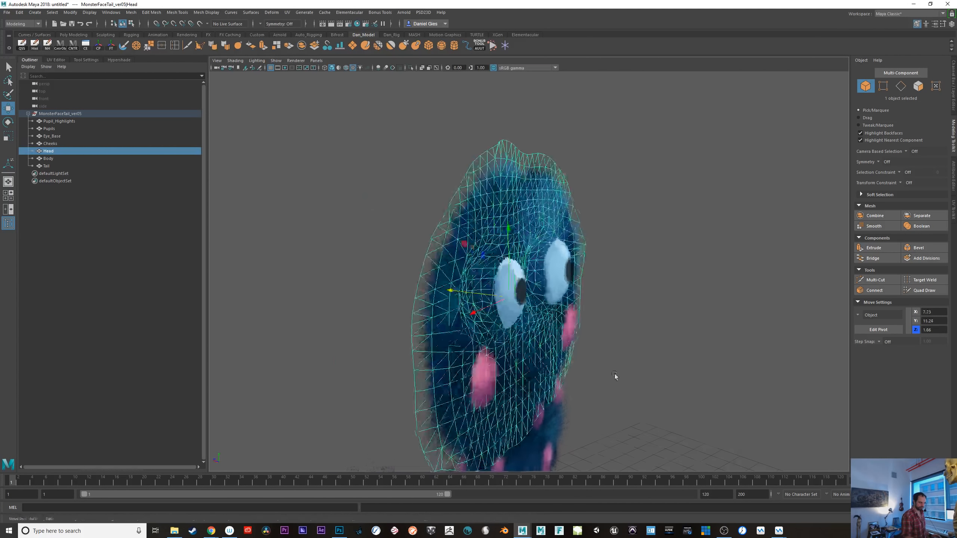
pyautogui.press('q')
pyautogui.click(498, 271)
pyautogui.click(514, 308)
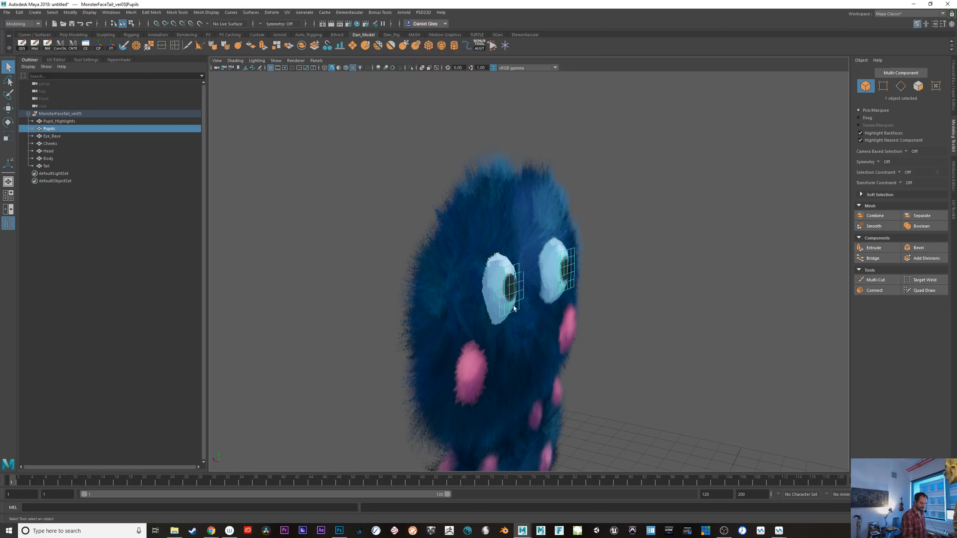
# - Parent the Pupils mesh to the Eye_Base mesh and select Eye_Base
pyautogui.keyDown('shift'); pyautogui.click(495, 263); pyautogui.keyUp('shift')
pyautogui.click(582, 291)
pyautogui.click(556, 278)
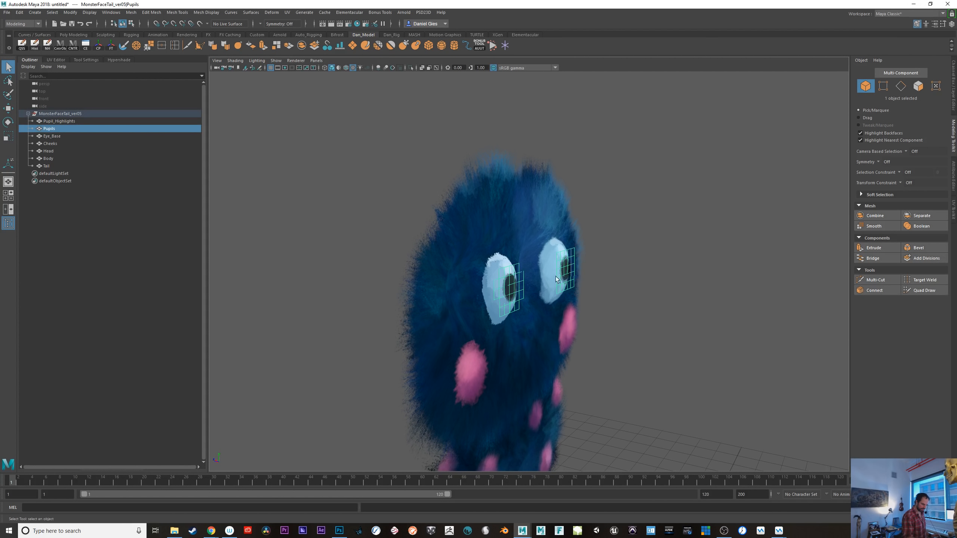
pyautogui.keyDown('shift'); pyautogui.click(491, 269); pyautogui.keyUp('shift')
pyautogui.press('p')
pyautogui.click(493, 274)
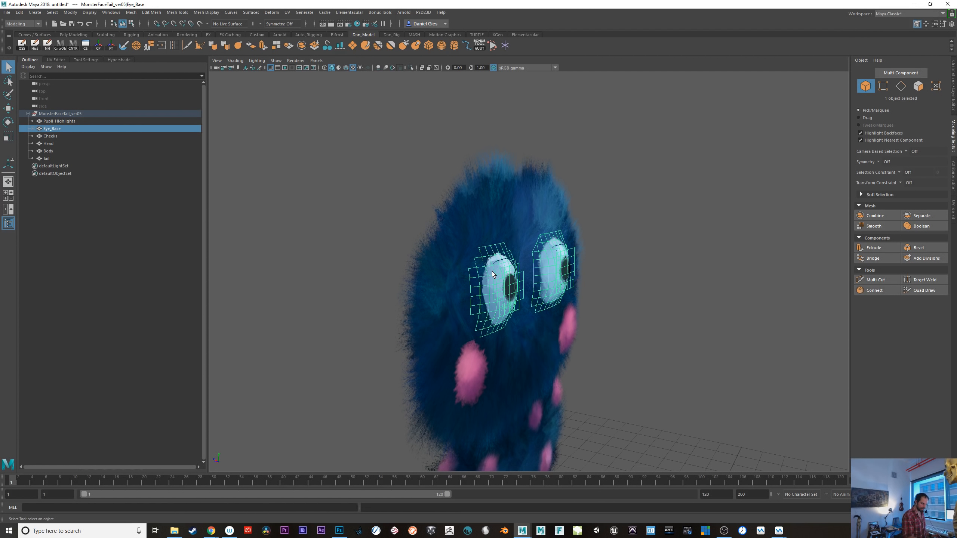
# - Try moving Eye_Base together with its parented pupils in depth, and undo the move
pyautogui.keyDown('alt'); pyautogui.moveTo(585, 318); pyautogui.dragTo(608, 321); pyautogui.keyUp('alt')
pyautogui.press('w')
pyautogui.moveTo(480, 273); pyautogui.dragTo(459, 294)
pyautogui.hotkey('ctrl', 'z')
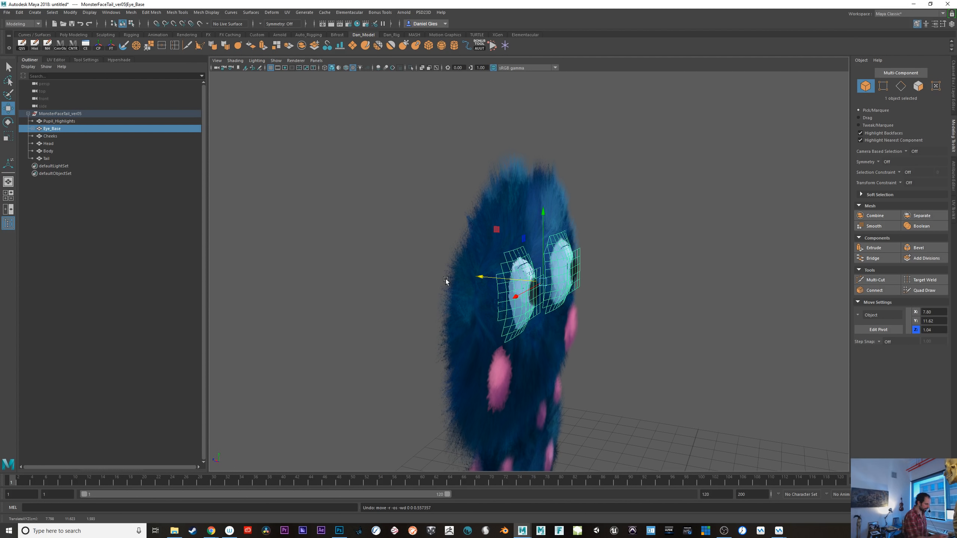
# - Bring Pupil_Highlights forward to about Z 0.77 and move it together with Eye_Base back toward the head, placing Eye_Base at about Z 1.44
pyautogui.click(60, 121)
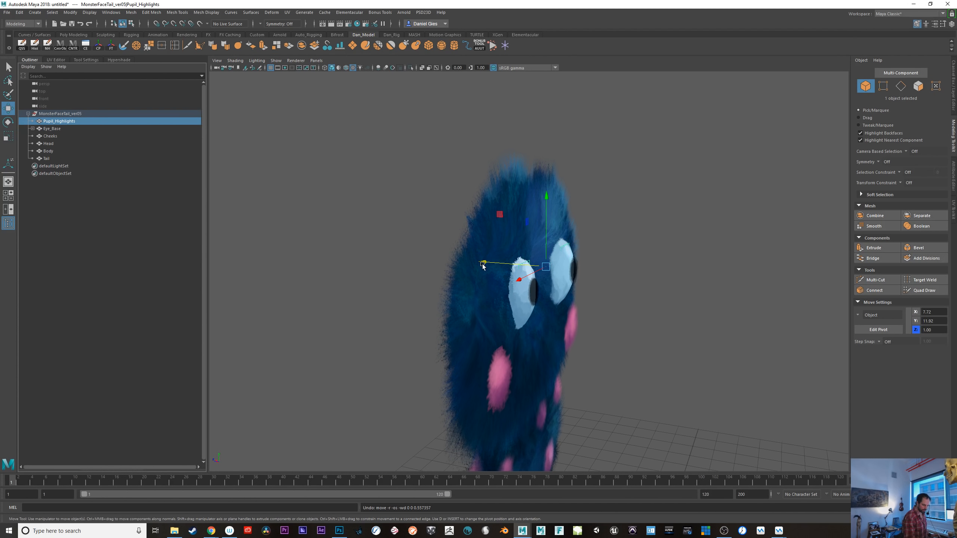
pyautogui.moveTo(483, 266); pyautogui.dragTo(492, 275)
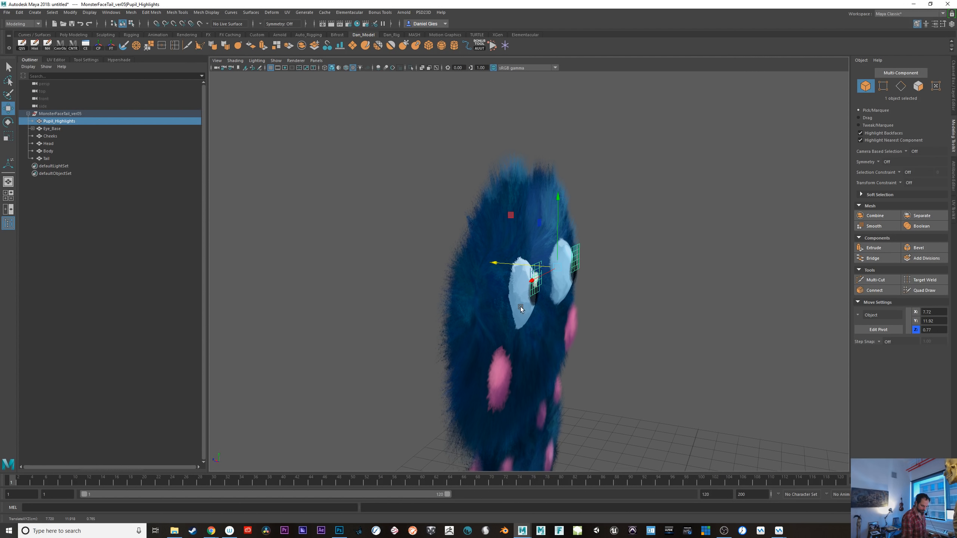
pyautogui.keyDown('ctrl'); pyautogui.click(53, 129); pyautogui.keyUp('ctrl')
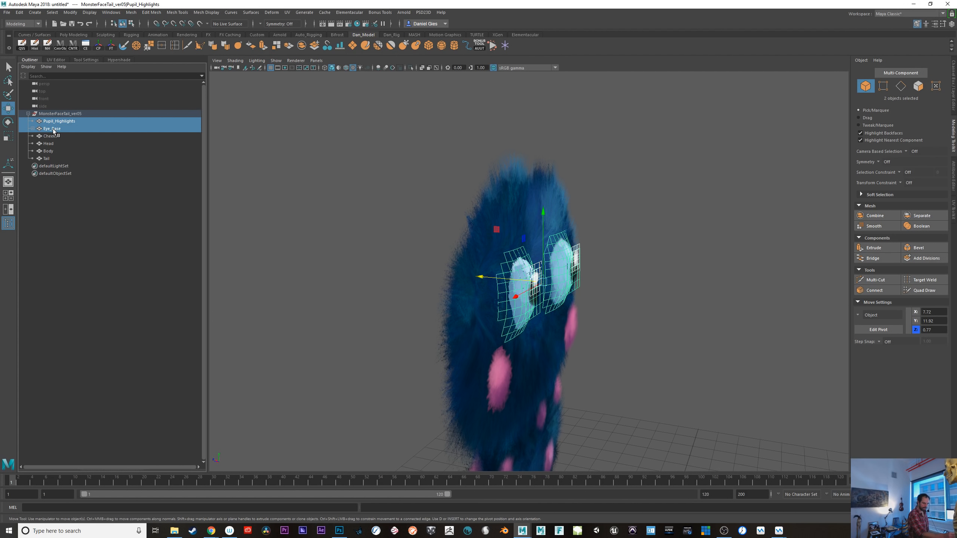
pyautogui.moveTo(482, 293); pyautogui.dragTo(462, 290, button='middle')
pyautogui.click(630, 365)
# - Examine the depth of the eyes, pupils and highlights against the head from the front and the sides
pyautogui.keyDown('alt'); pyautogui.moveTo(489, 372); pyautogui.dragTo(528, 381); pyautogui.keyUp('alt')
pyautogui.keyDown('alt'); pyautogui.moveTo(557, 384); pyautogui.dragTo(715, 413, button='right'); pyautogui.keyUp('alt')
pyautogui.click(544, 330)
pyautogui.keyDown('alt'); pyautogui.moveTo(626, 380); pyautogui.dragTo(605, 376, button='right'); pyautogui.keyUp('alt')
pyautogui.keyDown('alt'); pyautogui.moveTo(577, 364); pyautogui.dragTo(607, 376); pyautogui.keyUp('alt')
pyautogui.keyDown('alt'); pyautogui.moveTo(606, 376); pyautogui.dragTo(504, 383, button='right'); pyautogui.keyUp('alt')
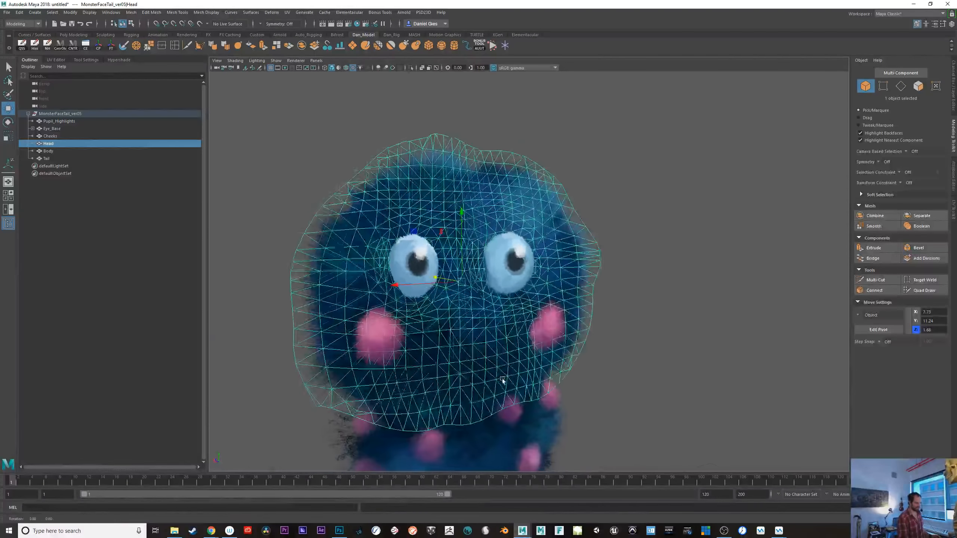
pyautogui.keyDown('alt'); pyautogui.moveTo(504, 383); pyautogui.dragTo(486, 387); pyautogui.keyUp('alt')
pyautogui.keyDown('alt'); pyautogui.moveTo(505, 390); pyautogui.dragTo(646, 409, button='right'); pyautogui.keyUp('alt')
pyautogui.keyDown('alt'); pyautogui.moveTo(646, 410); pyautogui.dragTo(613, 408); pyautogui.keyUp('alt')
pyautogui.keyDown('alt'); pyautogui.moveTo(641, 409); pyautogui.dragTo(591, 401, button='right'); pyautogui.keyUp('alt')
pyautogui.moveTo(527, 393)
pyautogui.keyDown('alt'); pyautogui.mouseDown()
pyautogui.moveTo(577, 380)
pyautogui.moveTo(517, 378)
pyautogui.mouseUp(); pyautogui.keyUp('alt')
pyautogui.keyDown('alt'); pyautogui.moveTo(517, 379); pyautogui.dragTo(589, 389, button='right'); pyautogui.keyUp('alt')
pyautogui.keyDown('alt'); pyautogui.moveTo(589, 389); pyautogui.dragTo(628, 399); pyautogui.keyUp('alt')
# - Apply a Wrap deformer to the Pupils mesh driven by the Eye_Base mesh, with auto weight threshold on and Volume falloff mode
pyautogui.click(511, 363)
pyautogui.click(514, 289)
pyautogui.keyDown('alt'); pyautogui.moveTo(513, 289); pyautogui.dragTo(549, 292); pyautogui.keyUp('alt')
pyautogui.keyDown('alt'); pyautogui.moveTo(524, 331); pyautogui.dragTo(547, 347); pyautogui.keyUp('alt')
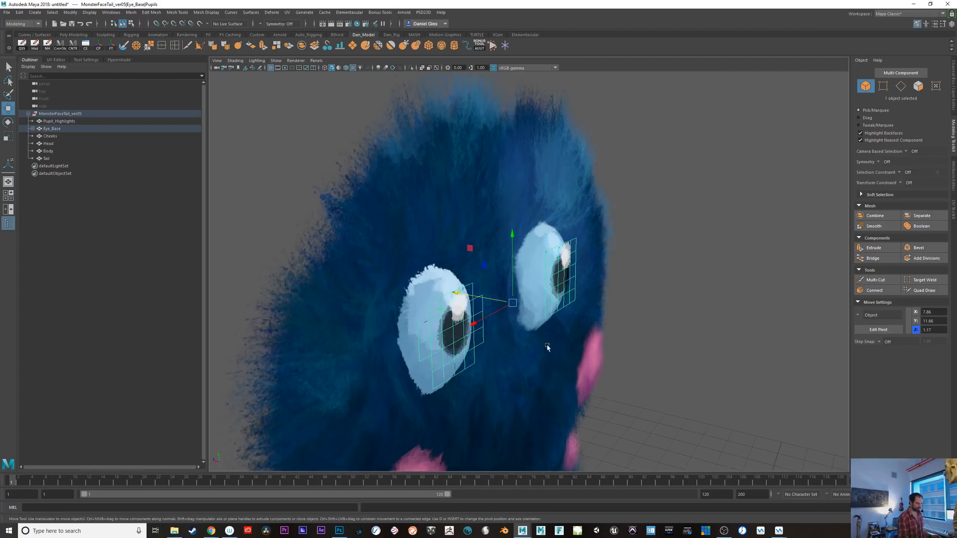
pyautogui.keyDown('shift'); pyautogui.click(425, 291); pyautogui.keyUp('shift')
pyautogui.keyDown('shift'); pyautogui.click(475, 350); pyautogui.keyUp('shift')
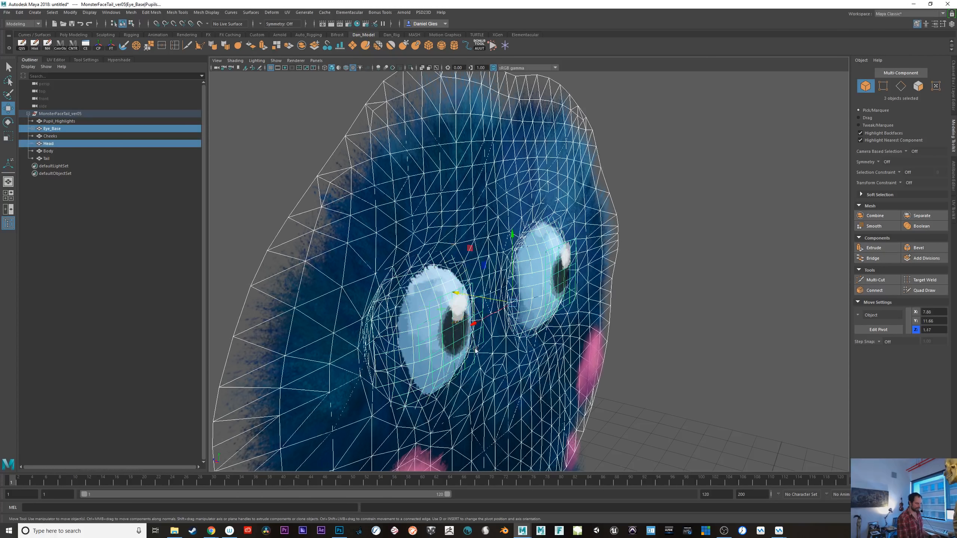
pyautogui.click(457, 342)
pyautogui.keyDown('shift'); pyautogui.click(420, 304); pyautogui.keyUp('shift')
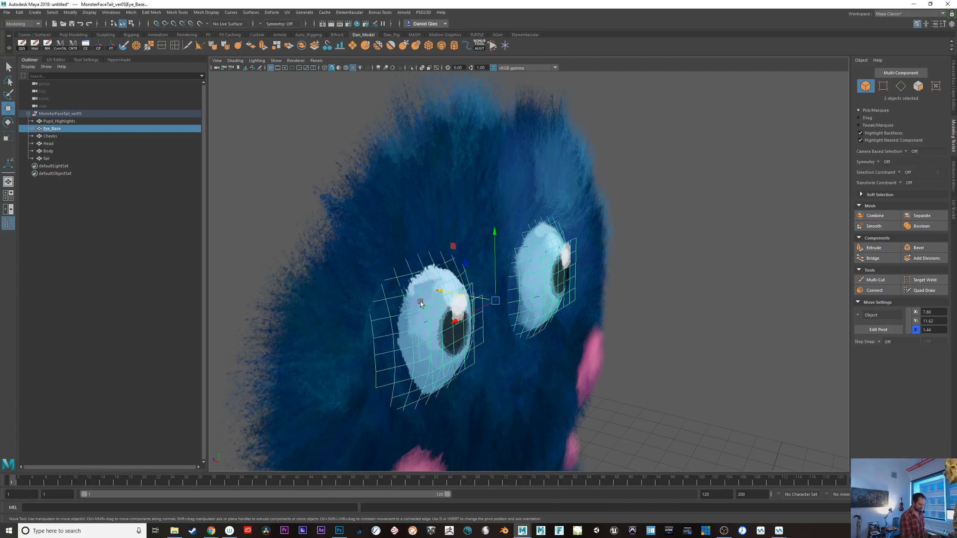
pyautogui.press('space')
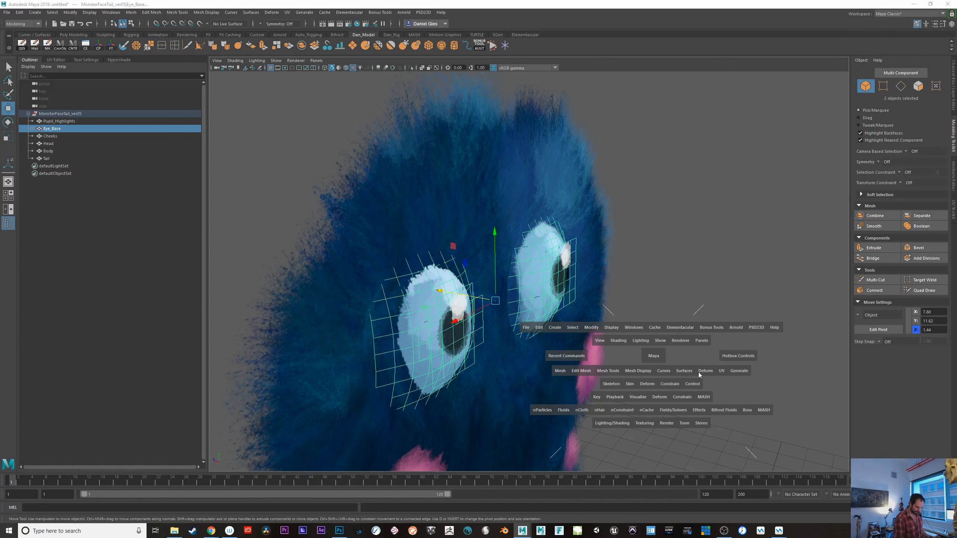
pyautogui.click(647, 384)
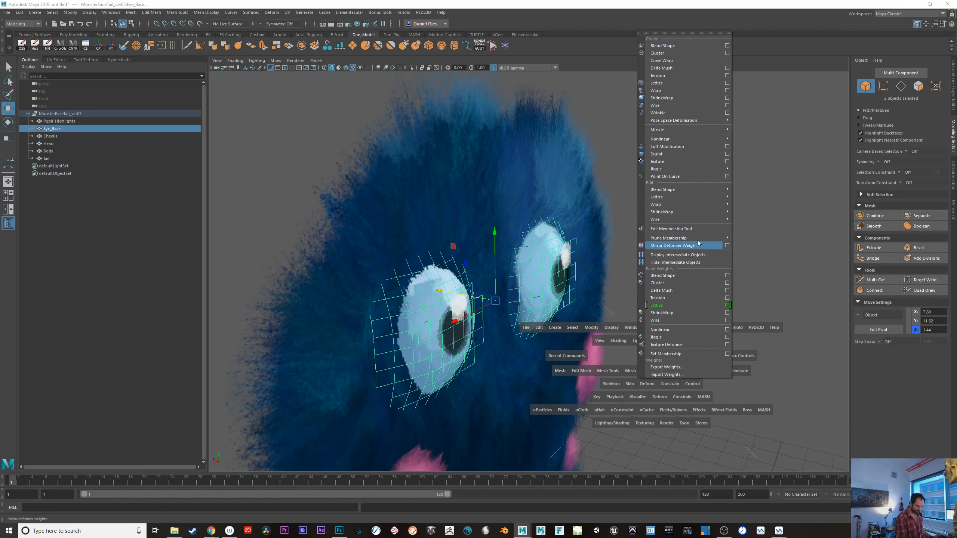
pyautogui.moveTo(715, 143)
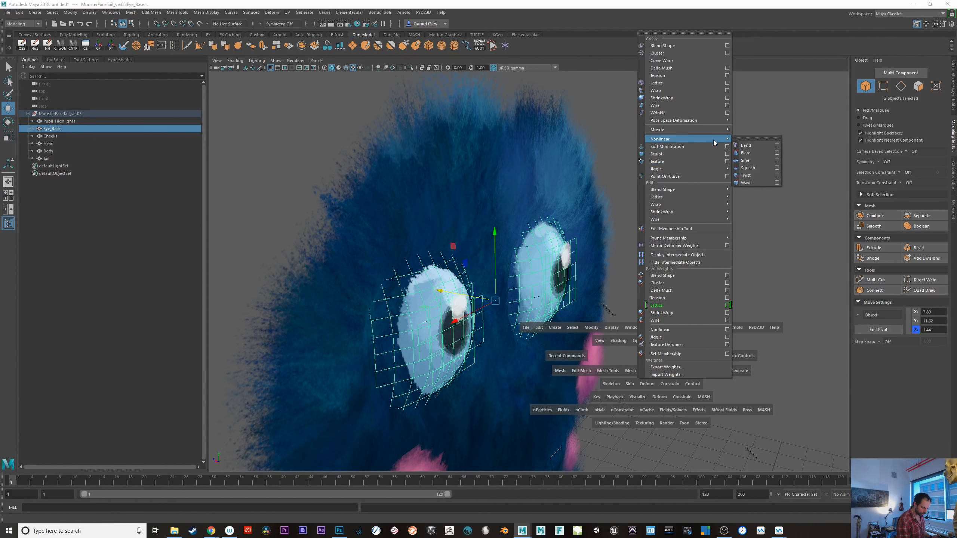
pyautogui.click(726, 90)
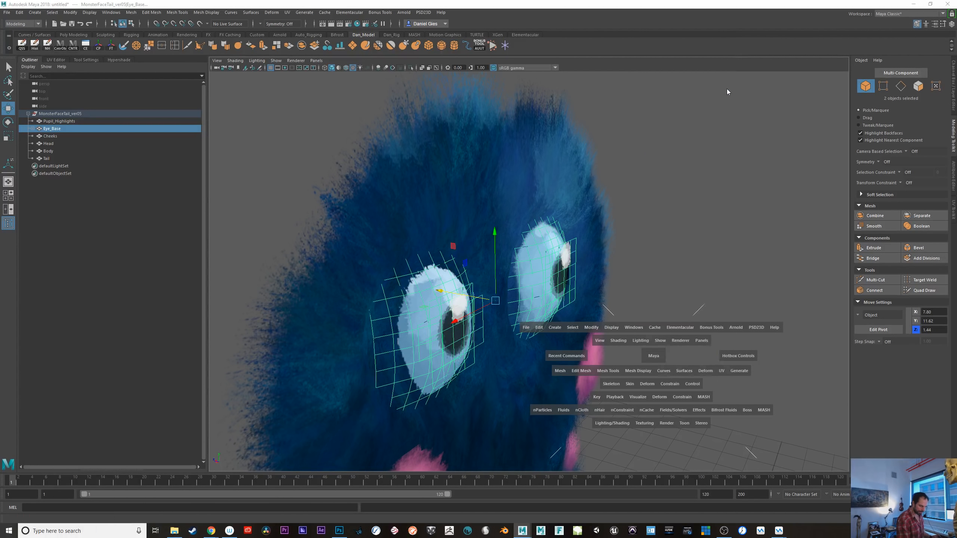
pyautogui.moveTo(543, 138); pyautogui.dragTo(734, 87)
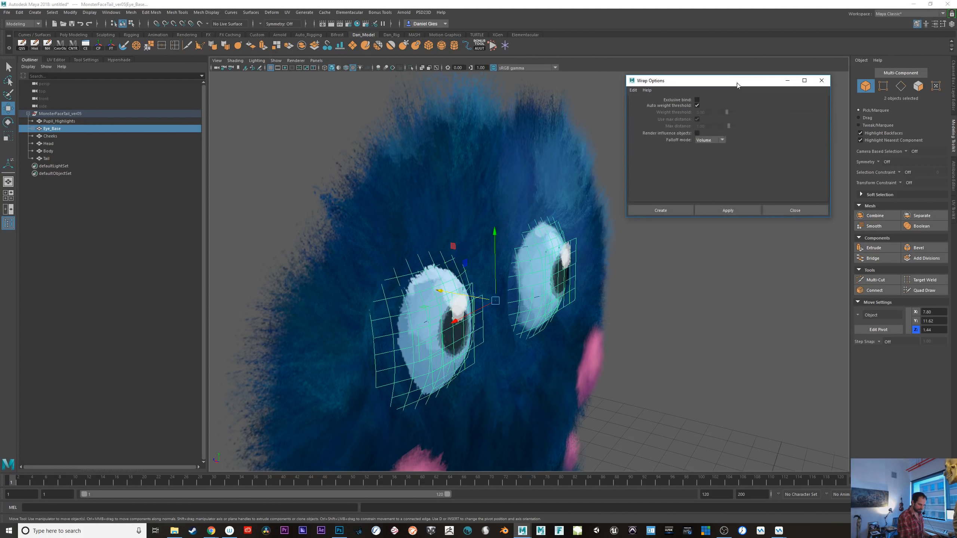
pyautogui.click(737, 211)
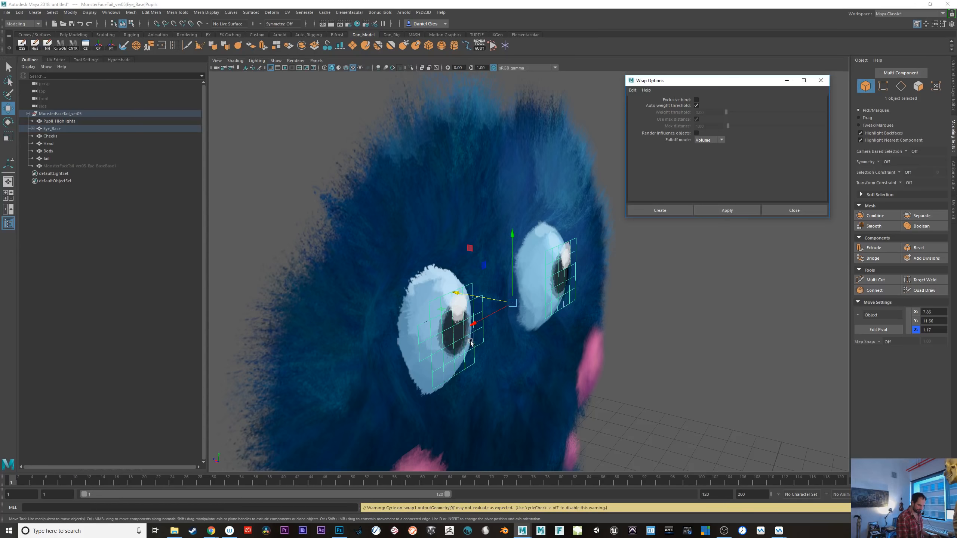
# - Test the wrap by moving the Pupils mesh back to about Z 1.26 and sliding it upward across the eyes
pyautogui.keyDown('alt'); pyautogui.moveTo(589, 335); pyautogui.dragTo(594, 315); pyautogui.keyUp('alt')
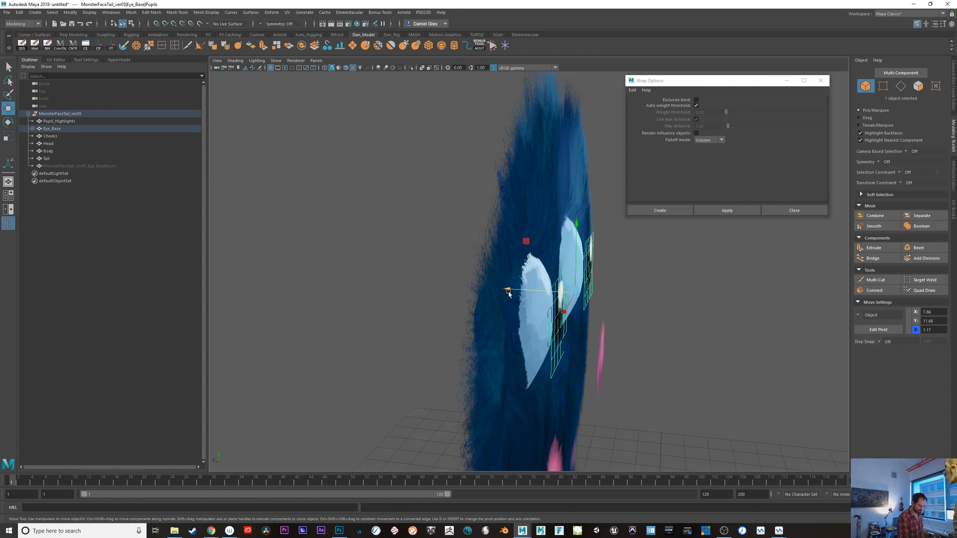
pyautogui.moveTo(508, 294); pyautogui.dragTo(501, 294)
pyautogui.click(570, 224)
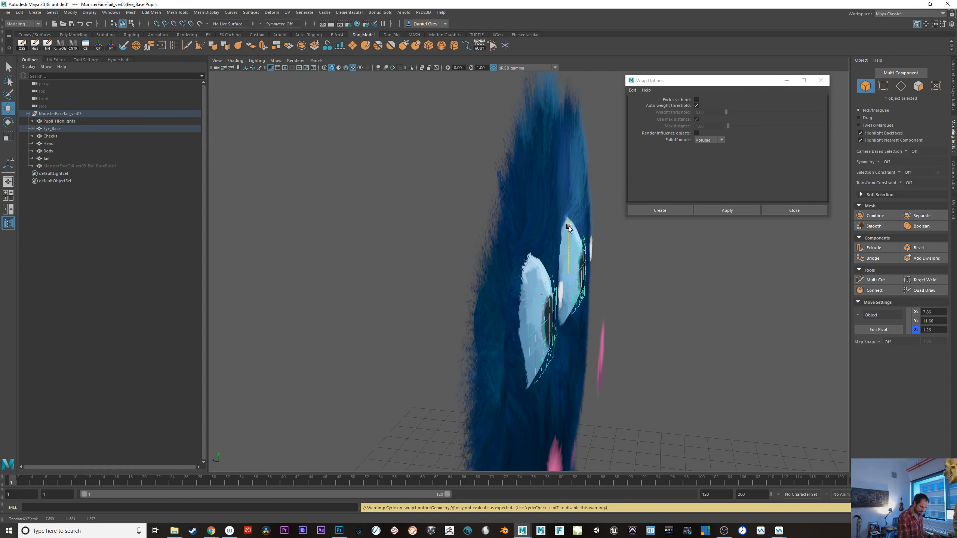
pyautogui.keyDown('alt'); pyautogui.moveTo(622, 360); pyautogui.dragTo(527, 336); pyautogui.keyUp('alt')
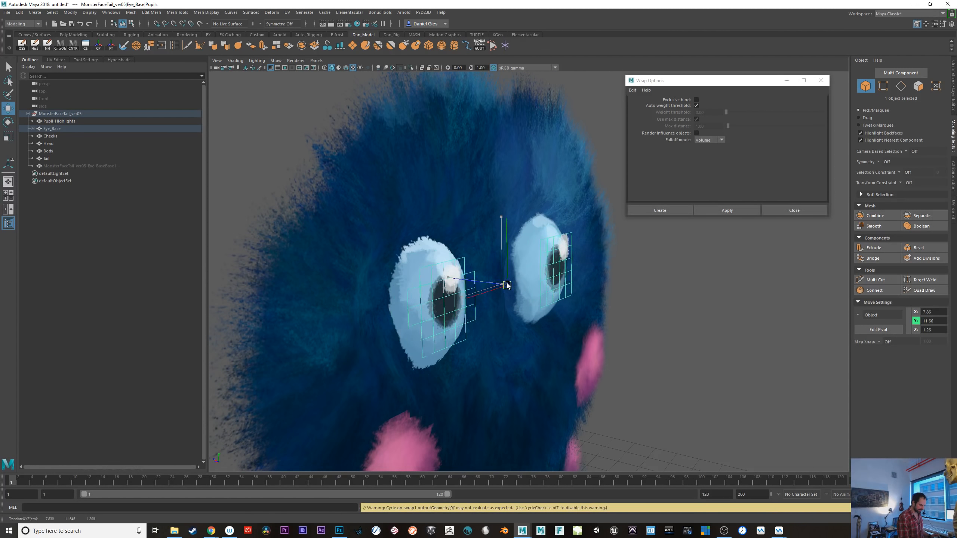
pyautogui.moveTo(502, 284); pyautogui.dragTo(467, 299)
pyautogui.hotkey('ctrl', 'z')
pyautogui.moveTo(502, 214); pyautogui.dragTo(500, 205)
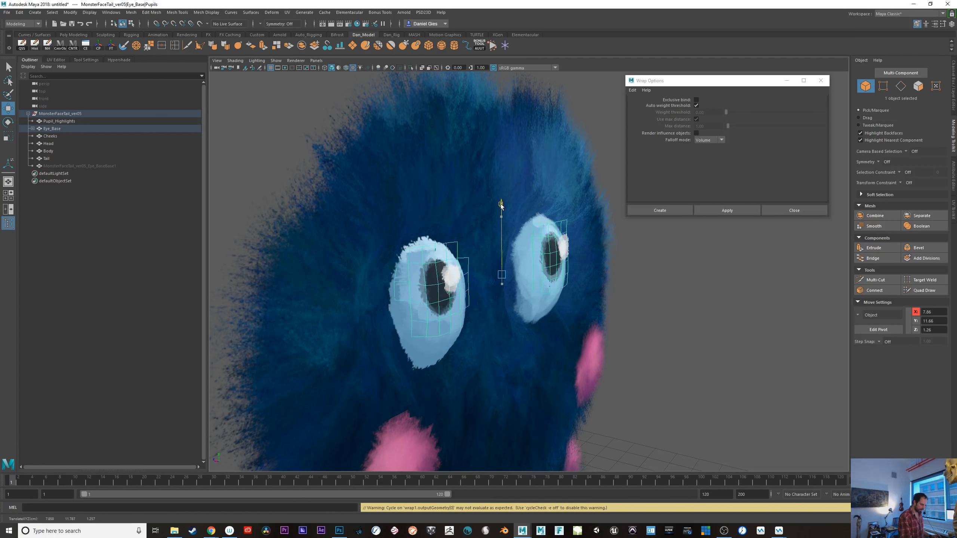
# - Shift the Pupils mesh's pivot back behind the eyes and rotate the pupils around it
pyautogui.moveTo(632, 359)
pyautogui.keyDown('alt'); pyautogui.mouseDown()
pyautogui.moveTo(699, 387)
pyautogui.moveTo(610, 379)
pyautogui.moveTo(632, 370)
pyautogui.mouseUp(); pyautogui.keyUp('alt')
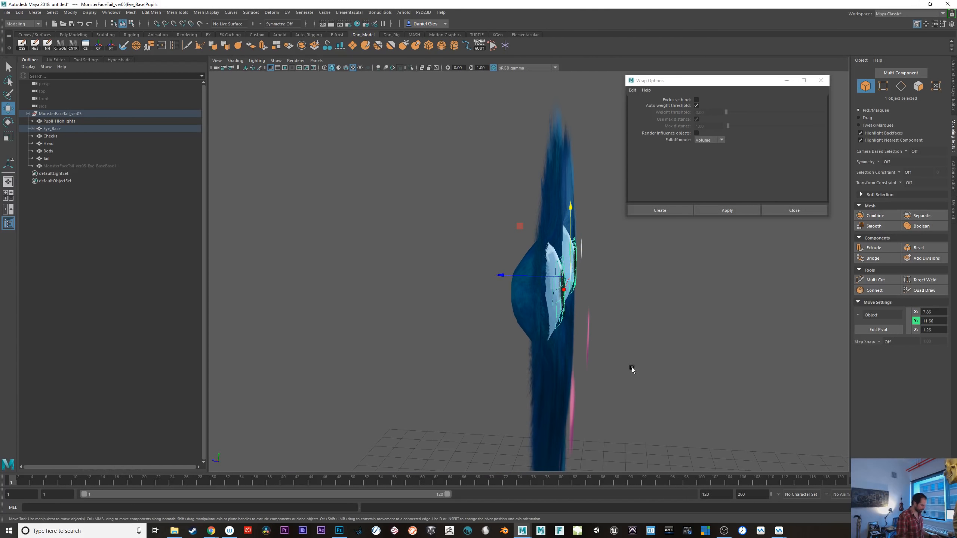
pyautogui.press('d')
pyautogui.moveTo(506, 276); pyautogui.dragTo(474, 288)
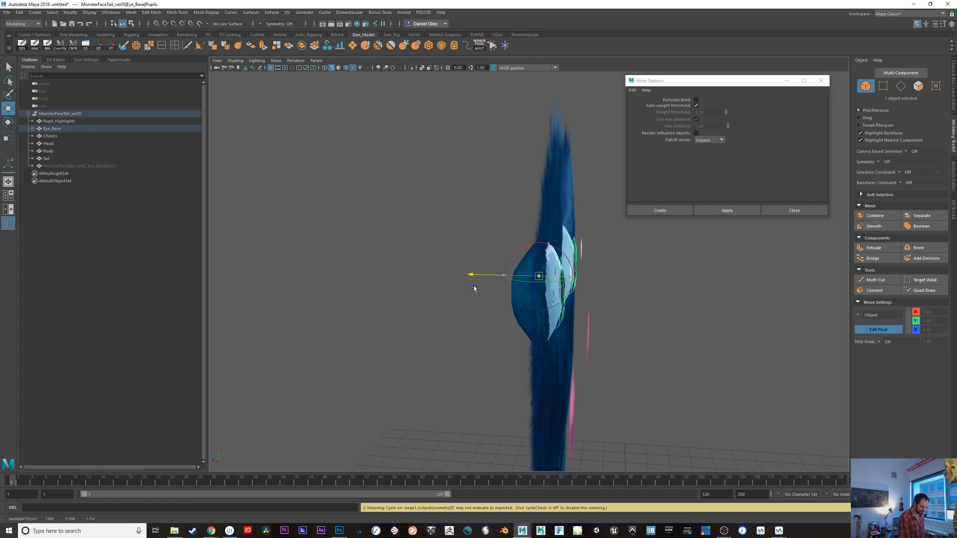
pyautogui.keyDown('alt'); pyautogui.moveTo(603, 386); pyautogui.dragTo(509, 367); pyautogui.keyUp('alt')
pyautogui.press('e')
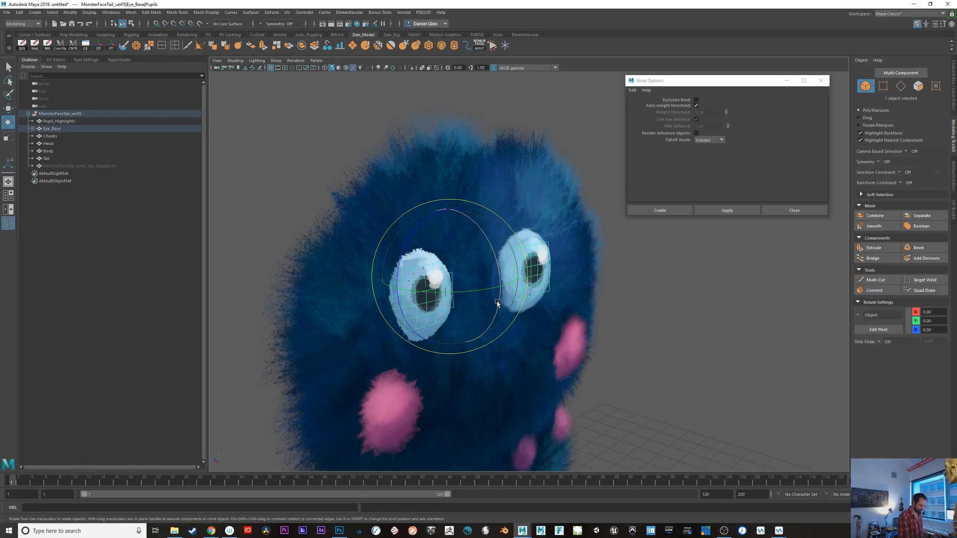
pyautogui.moveTo(499, 302); pyautogui.dragTo(710, 375)
# - Undo the pupil movements and the Wrap deformer, reselect Pupils and close the wrap options
pyautogui.hotkey('ctrl', 'z')
pyautogui.hotkey('ctrl', 'z')
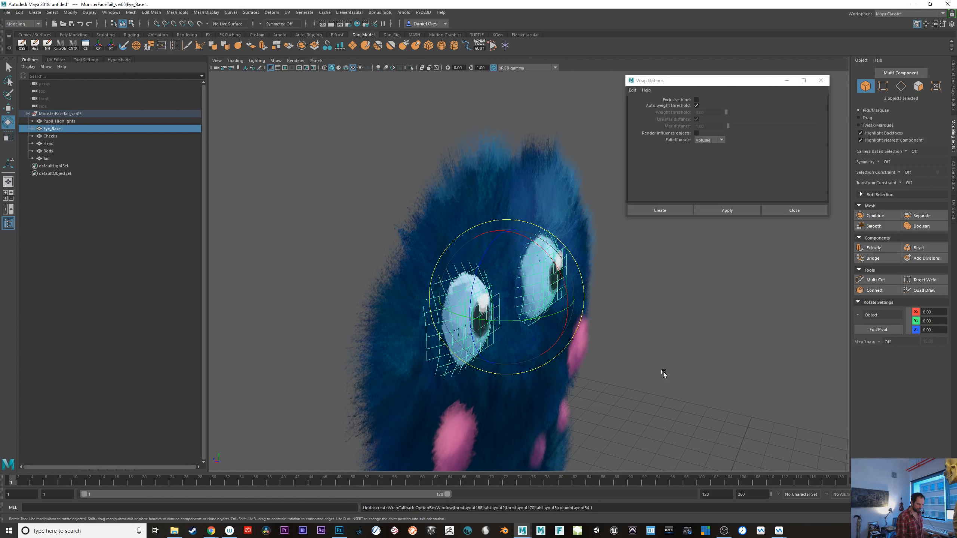
pyautogui.click(636, 352)
pyautogui.click(557, 268)
pyautogui.hotkey('ctrl', 'z')
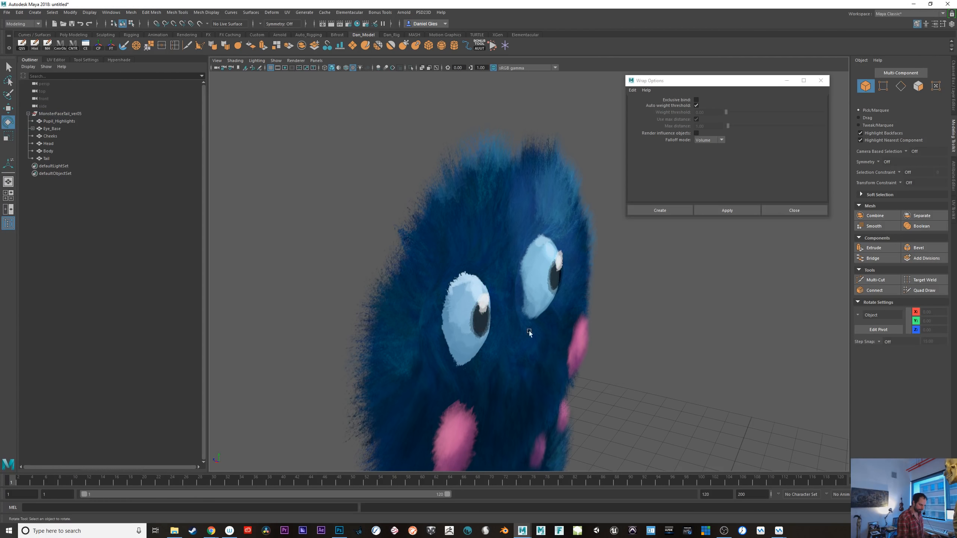
pyautogui.click(480, 328)
pyautogui.click(794, 210)
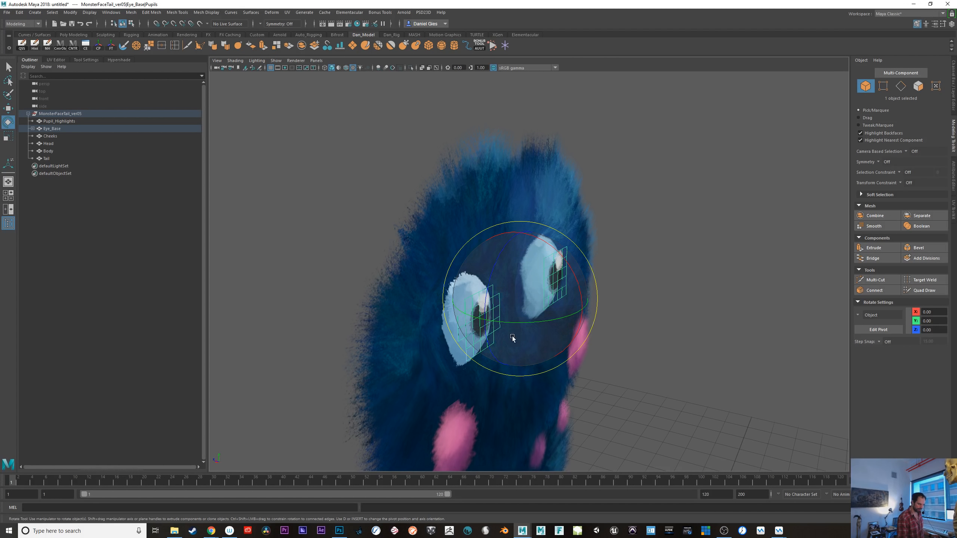
pyautogui.press('q')
pyautogui.click(454, 343)
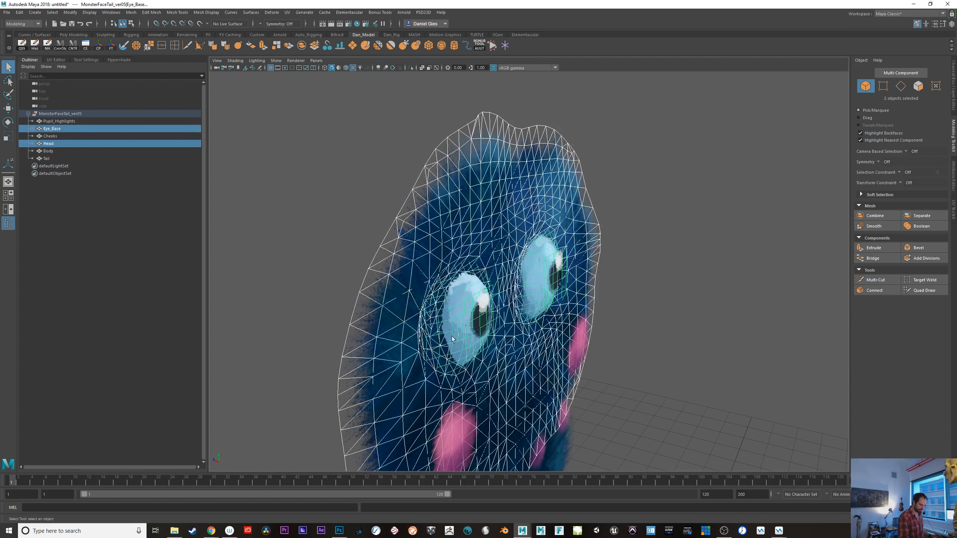
pyautogui.click(452, 336)
pyautogui.click(521, 334)
pyautogui.click(535, 290)
pyautogui.click(639, 306)
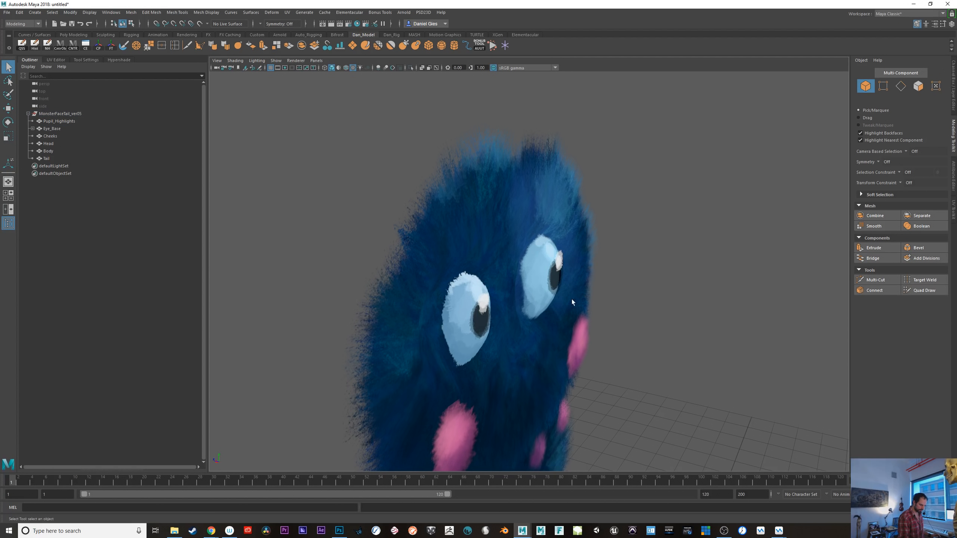
# - Unparent the Pupils mesh from Eye_Base to the top level of the scene
pyautogui.click(542, 298)
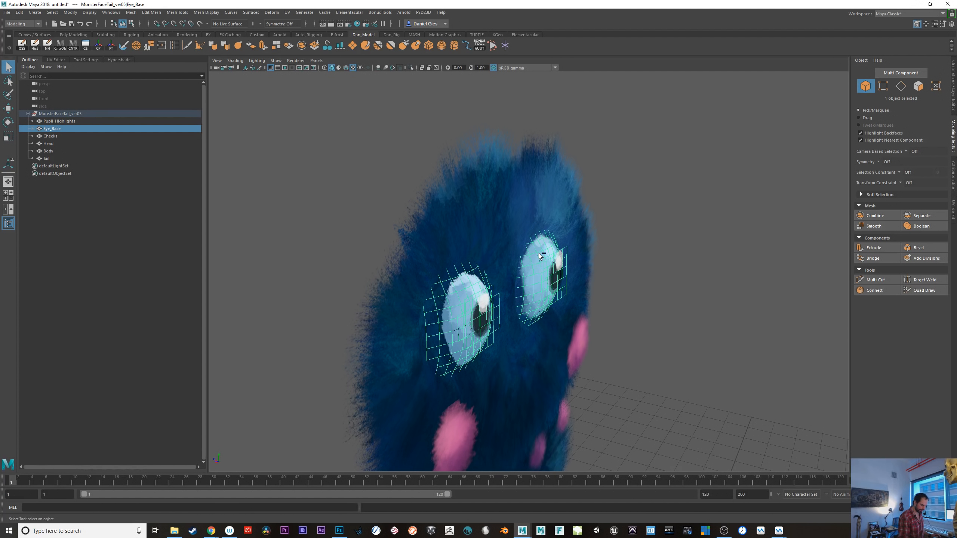
pyautogui.click(33, 129)
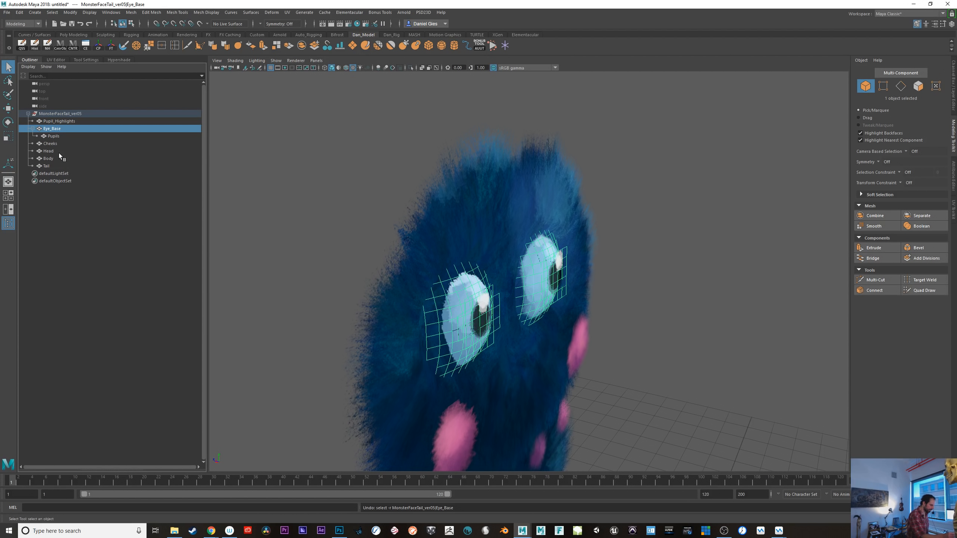
pyautogui.click(53, 136)
pyautogui.press('space')
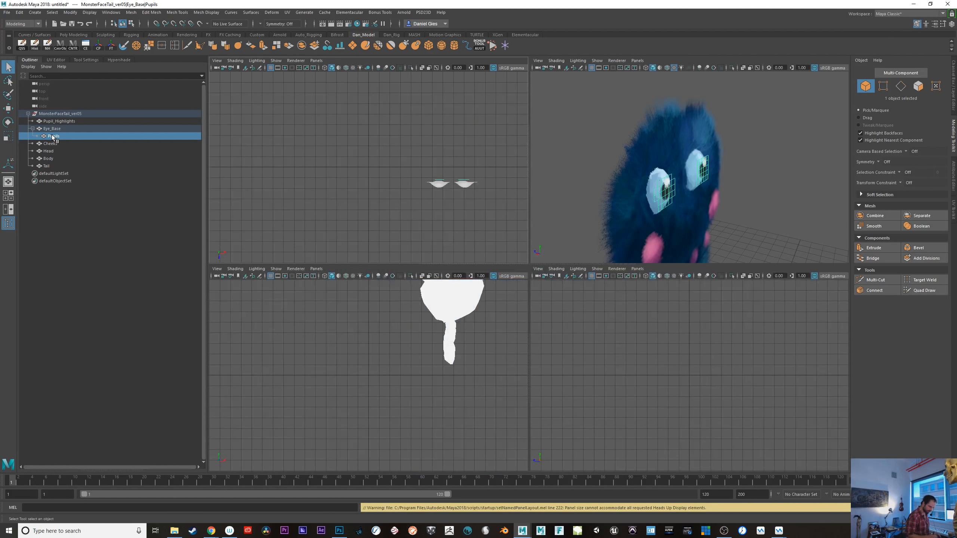
pyautogui.press('space')
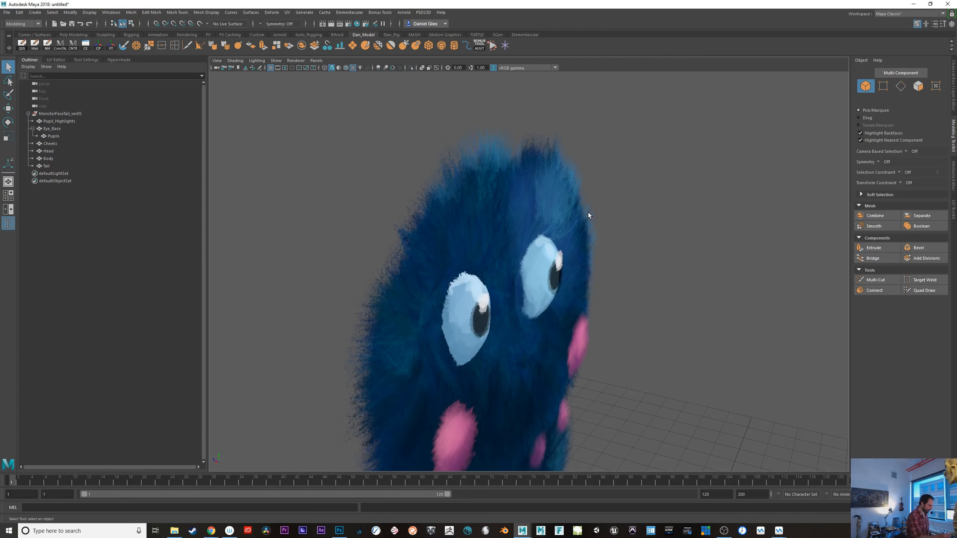
pyautogui.hotkey('shift', 'p')
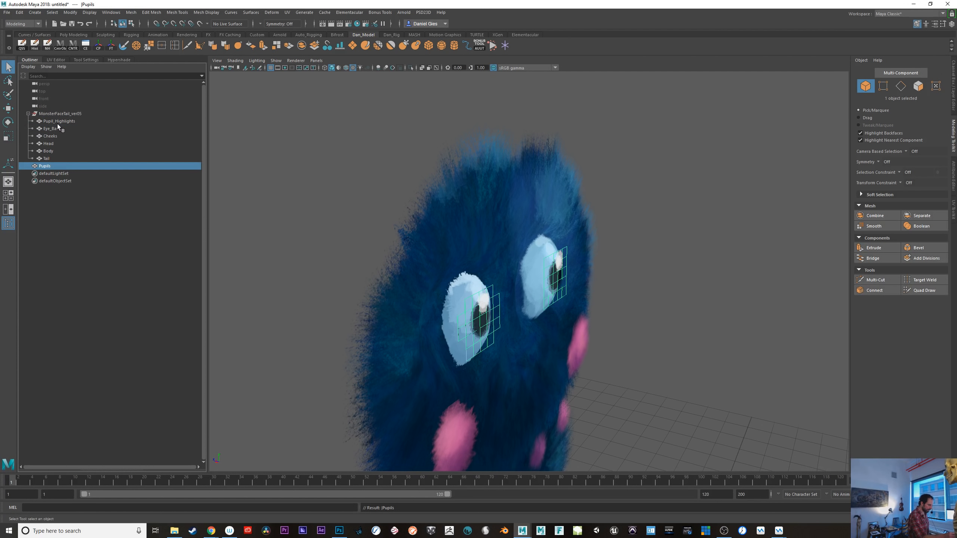
# - Select Eye_Base followed by Pupils and apply a ShrinkWrap deformer with Toward Inner Object projection and zero offset
pyautogui.click(57, 128)
pyautogui.keyDown('shift'); pyautogui.click(491, 320); pyautogui.keyUp('shift')
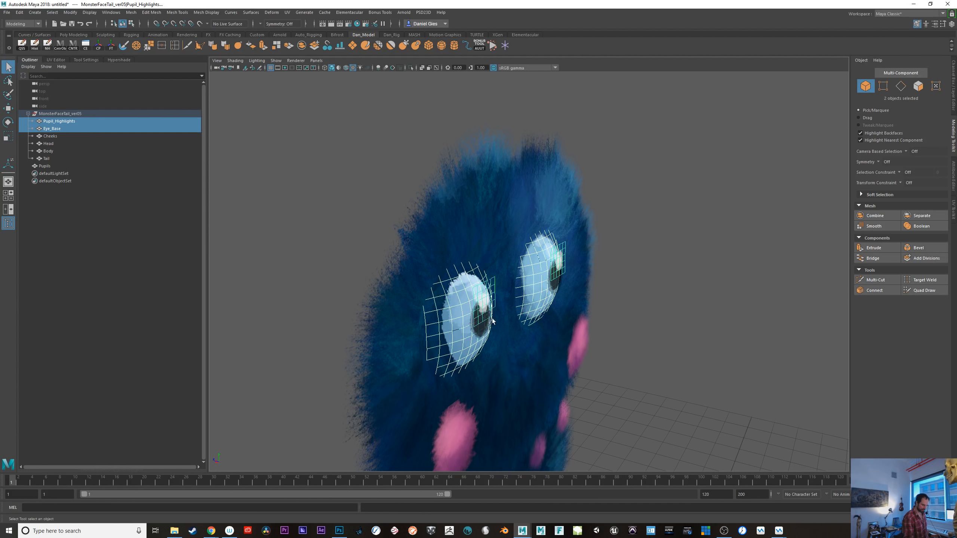
pyautogui.hotkey('ctrl', 'z')
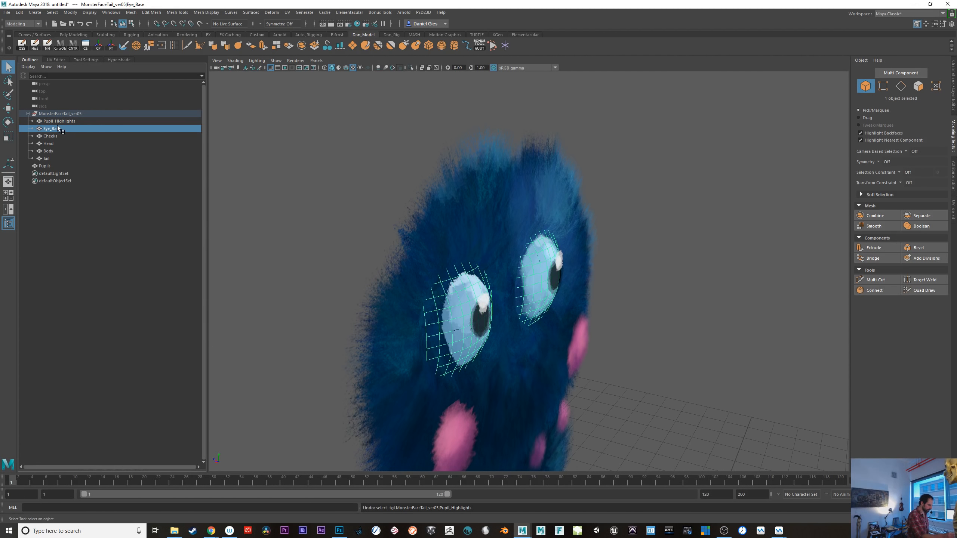
pyautogui.keyDown('ctrl'); pyautogui.click(63, 123); pyautogui.keyUp('ctrl')
pyautogui.hotkey('ctrl', 'z')
pyautogui.keyDown('ctrl'); pyautogui.click(47, 166); pyautogui.keyUp('ctrl')
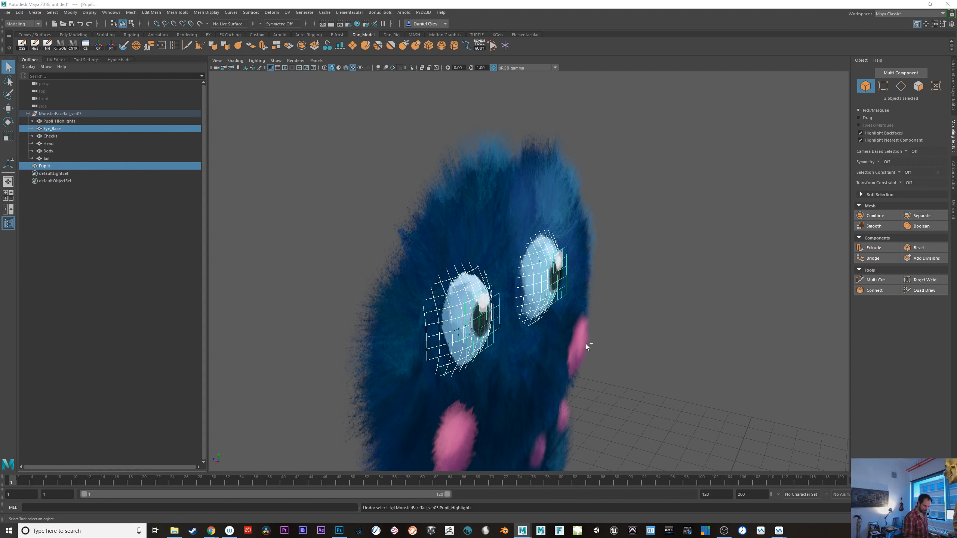
pyautogui.press('space')
pyautogui.click(562, 373)
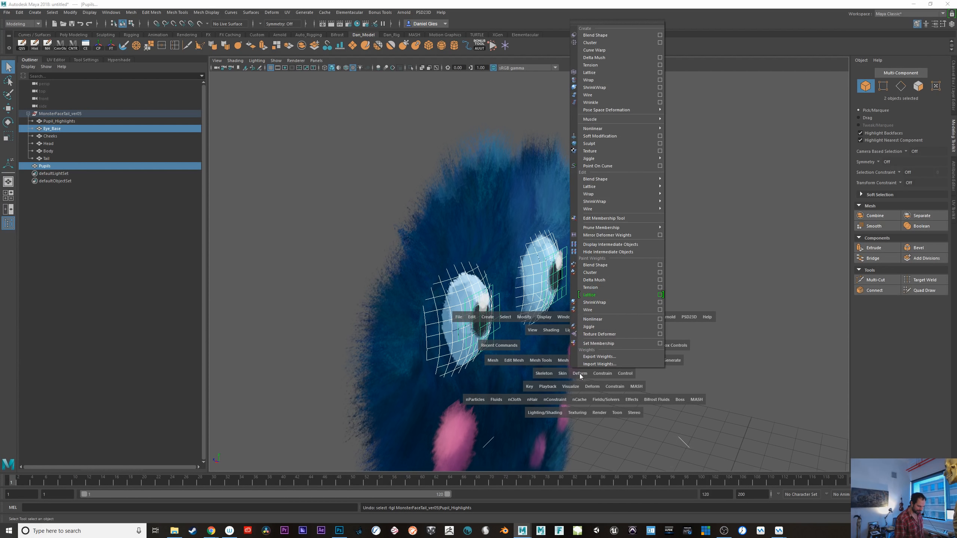
pyautogui.moveTo(640, 205)
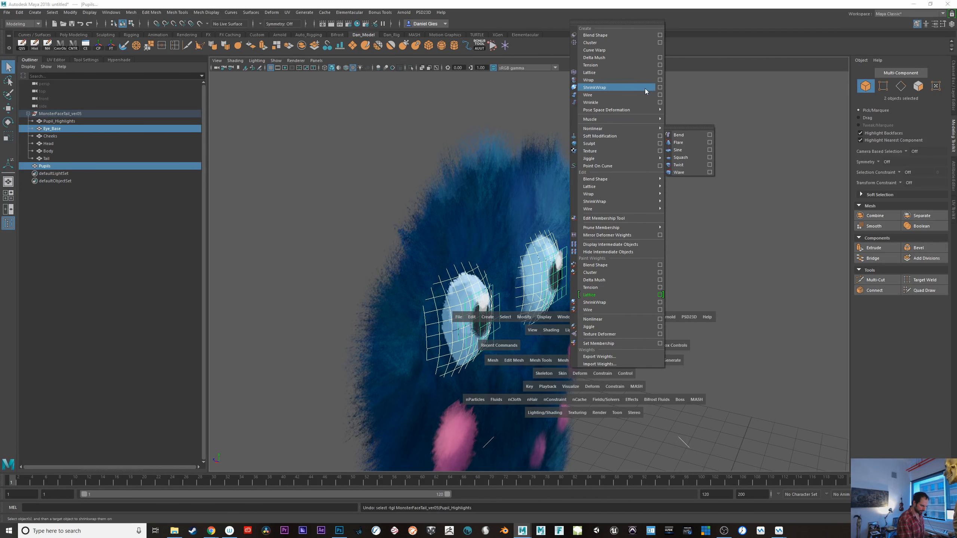
pyautogui.click(659, 87)
pyautogui.click(727, 210)
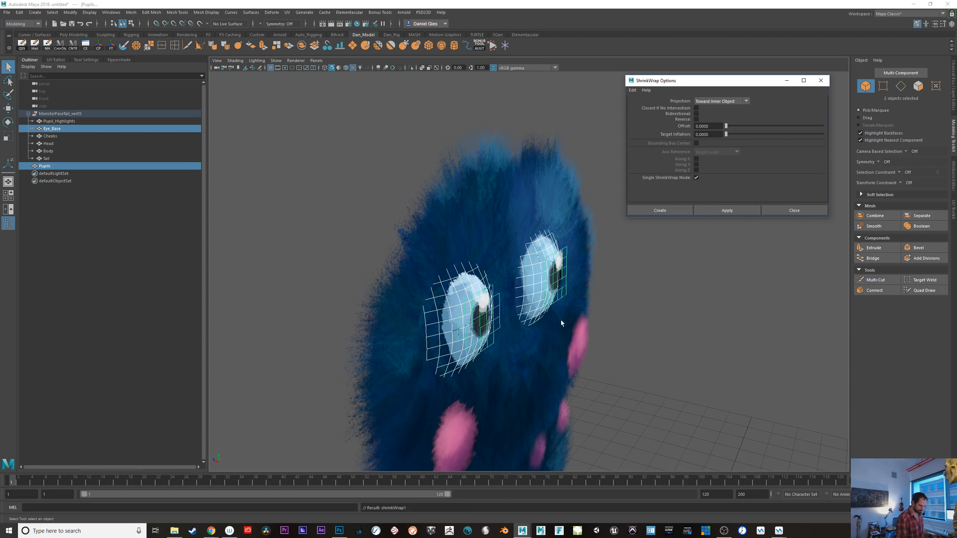
# - Select only the Pupils mesh and activate the Move tool for it
pyautogui.keyDown('alt'); pyautogui.moveTo(716, 307); pyautogui.dragTo(714, 300); pyautogui.keyUp('alt')
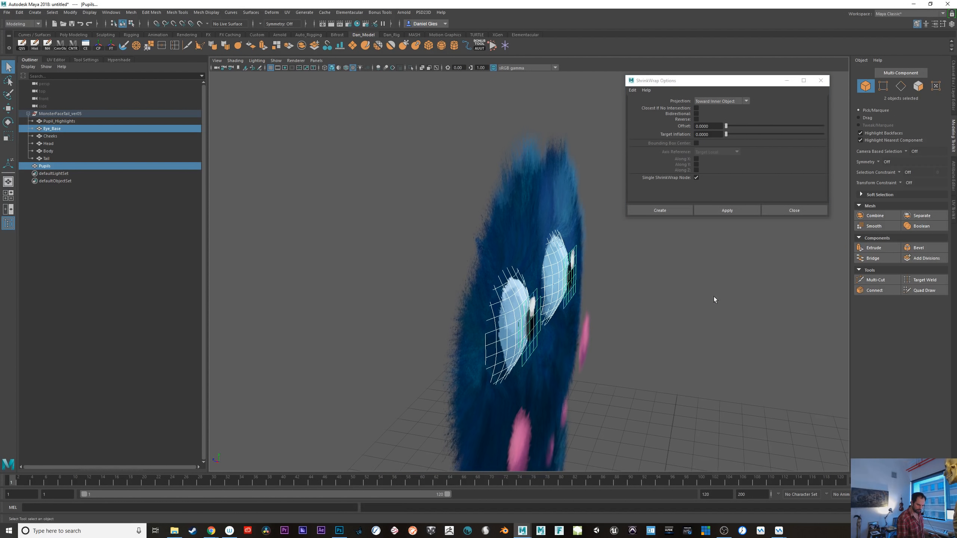
pyautogui.click(575, 289)
pyautogui.press('w')
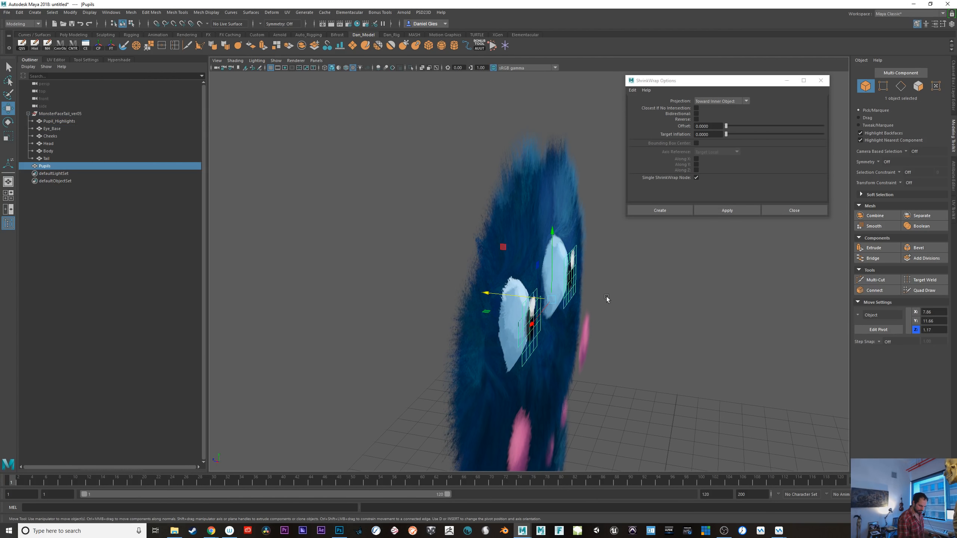
# - Try moving the pupils in depth, and undo that move along with the preceding pupil selection
pyautogui.moveTo(487, 294); pyautogui.dragTo(473, 298)
pyautogui.hotkey('ctrl', 'z')
pyautogui.hotkey('ctrl', 'z')
pyautogui.hotkey('ctrl', 'z')
pyautogui.hotkey('ctrl', 'z')
pyautogui.hotkey('ctrl', 'z')
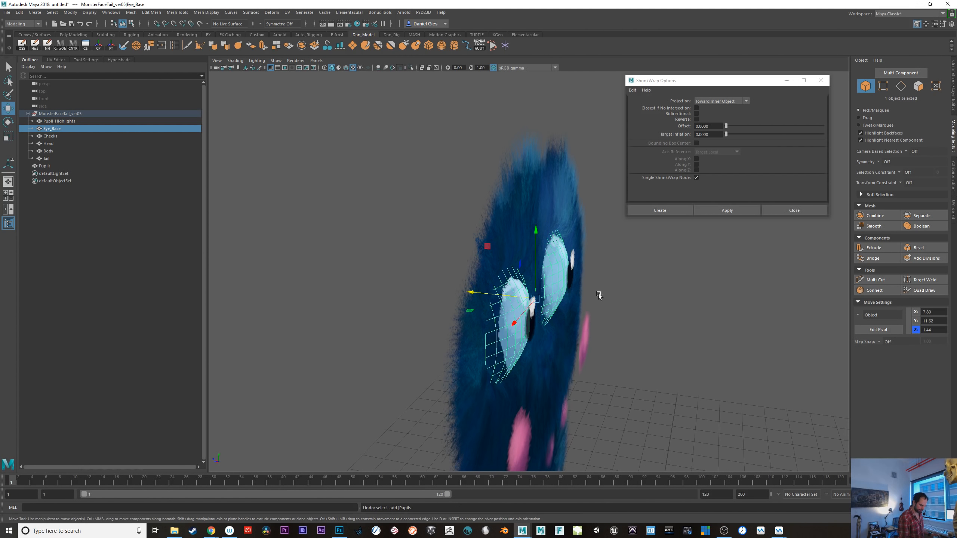
# - Try shrink-wrapping the pupils and Eye_Base with Toward Inner Object projection, and shift the pupils in depth
pyautogui.click(571, 289)
pyautogui.keyDown('shift'); pyautogui.click(507, 329); pyautogui.keyUp('shift')
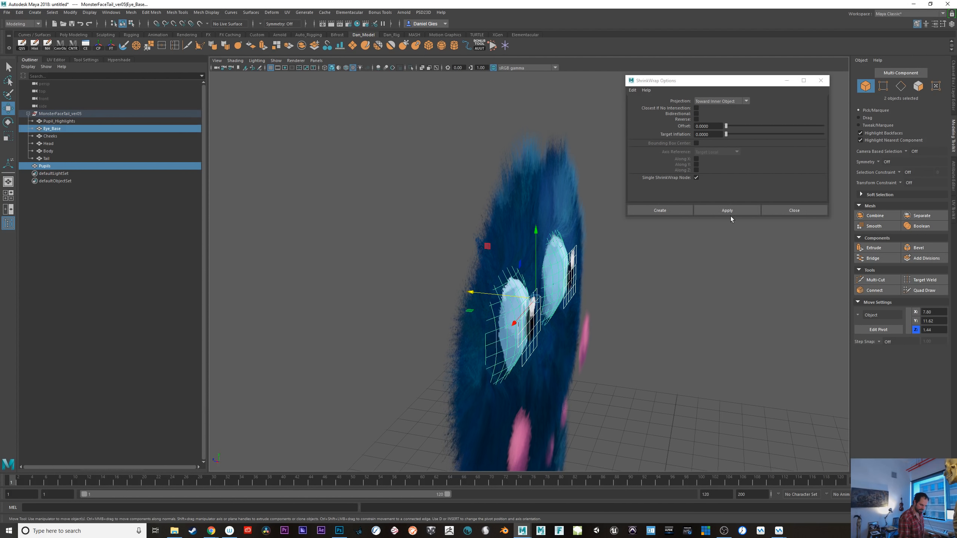
pyautogui.click(728, 211)
pyautogui.click(529, 350)
pyautogui.moveTo(484, 294); pyautogui.dragTo(474, 294)
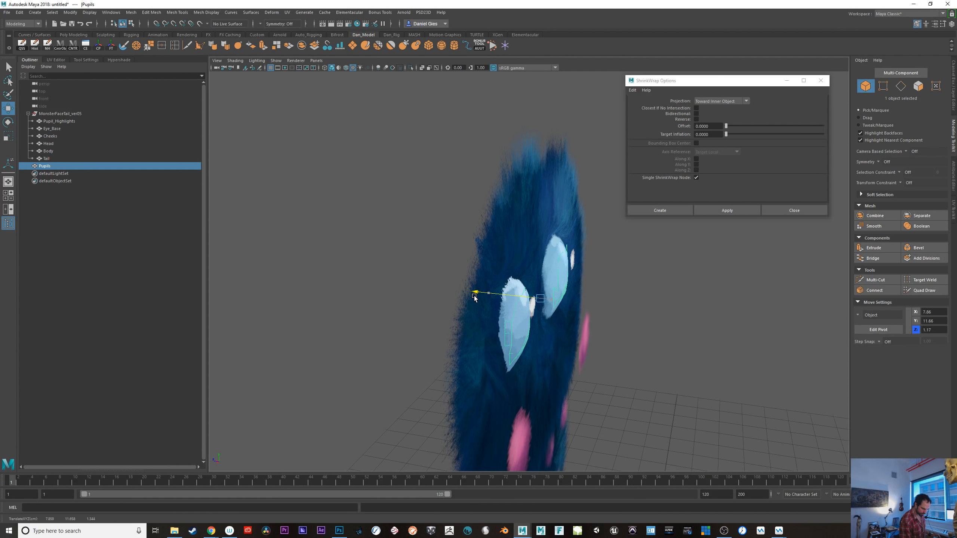
# - Undo the pupils' shrink-wrap and move, and clear the selection
pyautogui.hotkey('ctrl', 'z')
pyautogui.hotkey('ctrl', 'z')
pyautogui.hotkey('ctrl', 'z')
pyautogui.hotkey('ctrl', 'z')
pyautogui.hotkey('ctrl', 'z')
pyautogui.hotkey('ctrl', 'z')
pyautogui.hotkey('ctrl', 'z')
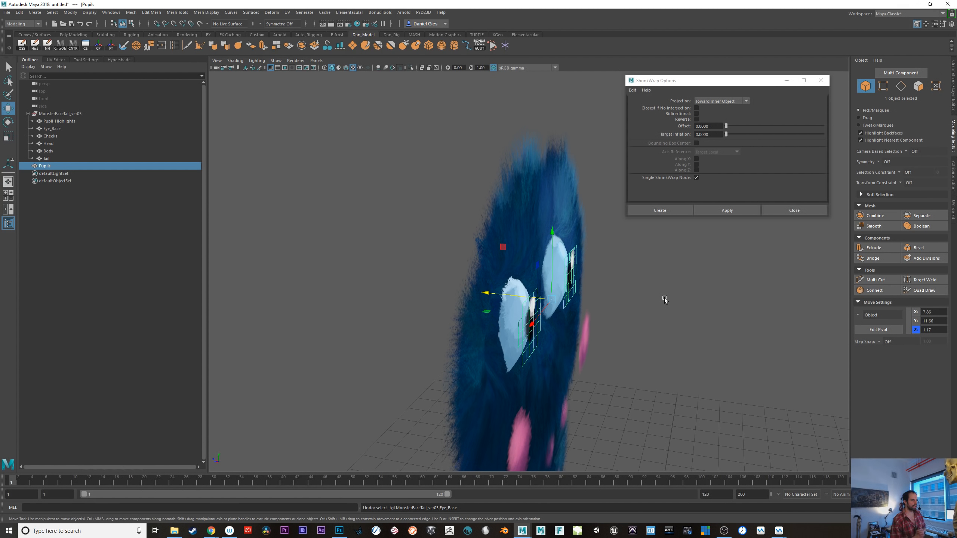
pyautogui.click(699, 318)
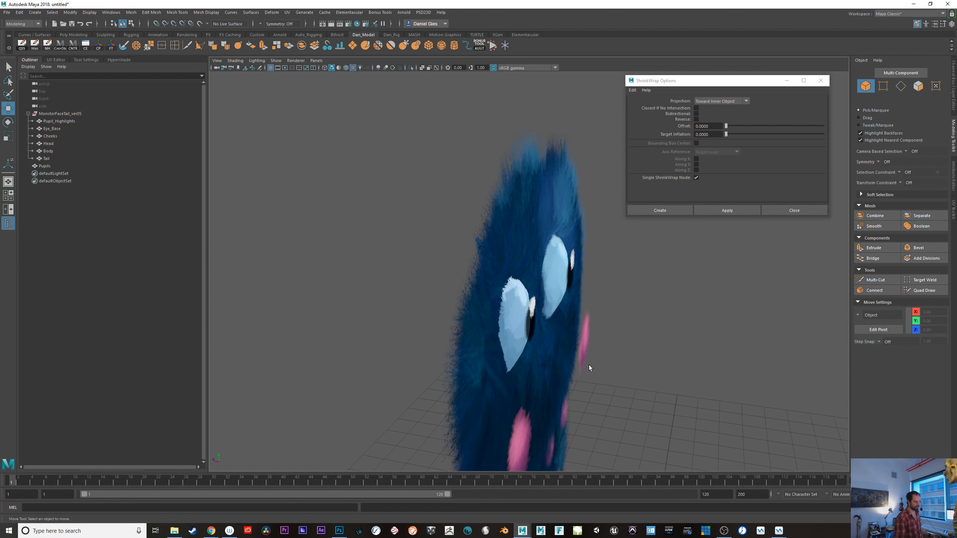
# - Switch to Photoshop and examine the grid paths in the vector masks of the Head, Body and Tail layers
pyautogui.click(576, 366)
pyautogui.keyDown('alt'); pyautogui.moveTo(664, 370); pyautogui.dragTo(630, 366); pyautogui.keyUp('alt')
pyautogui.click(621, 364)
pyautogui.keyDown('alt'); pyautogui.moveTo(622, 364); pyautogui.dragTo(568, 332, button='right'); pyautogui.keyUp('alt')
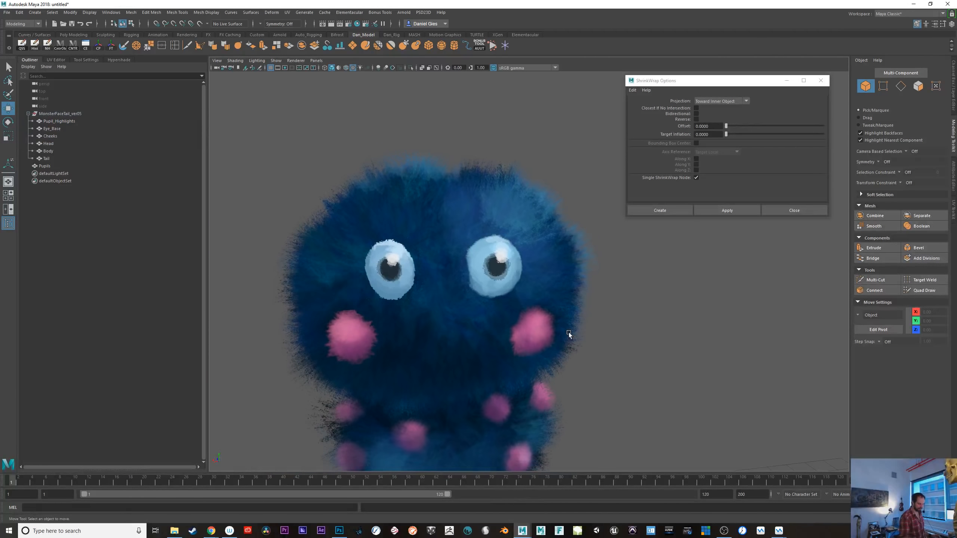
pyautogui.click(338, 531)
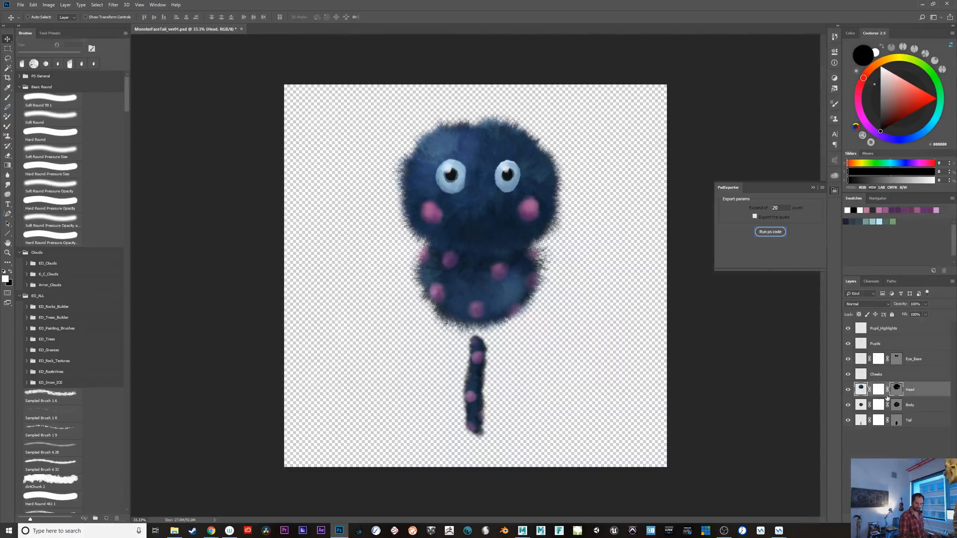
pyautogui.press('p')
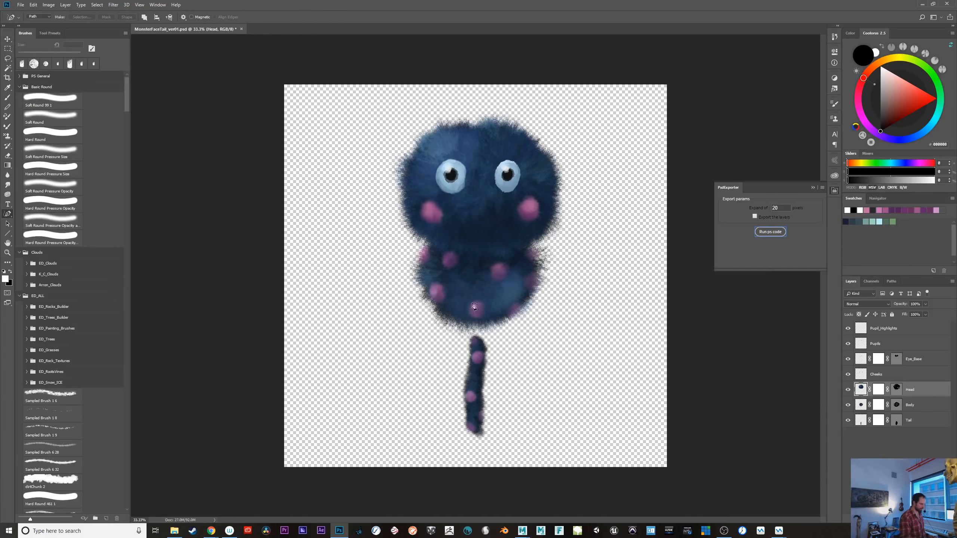
pyautogui.click(895, 391)
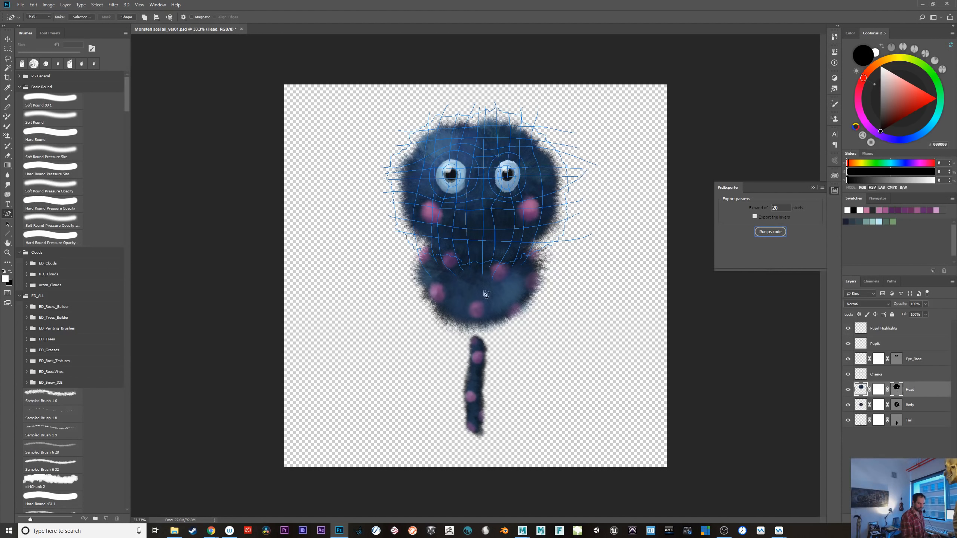
pyautogui.click(897, 404)
pyautogui.click(897, 419)
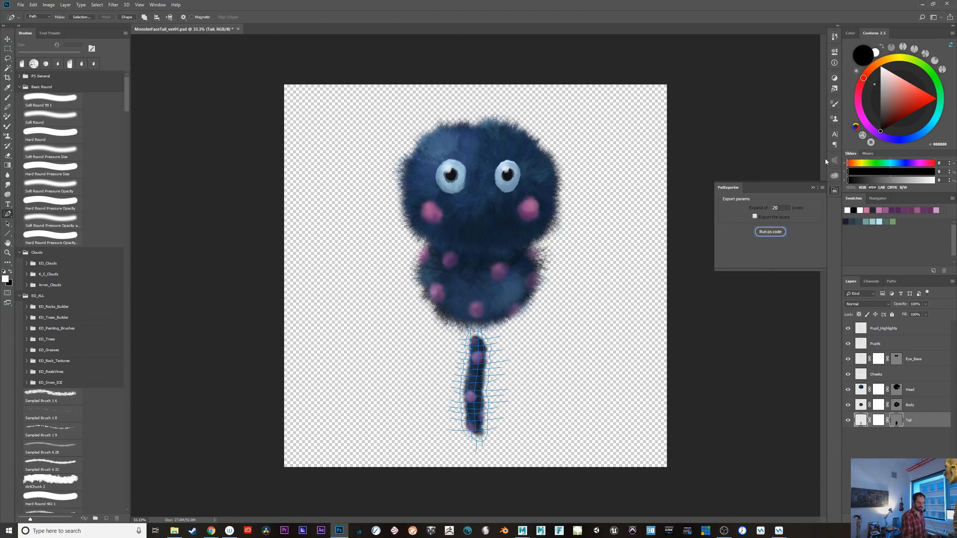
# - Return to Maya and examine the mesh grids of the monster's cheeks and pupils
pyautogui.click(922, 7)
pyautogui.keyDown('alt'); pyautogui.moveTo(518, 389); pyautogui.dragTo(577, 320, button='middle'); pyautogui.keyUp('alt')
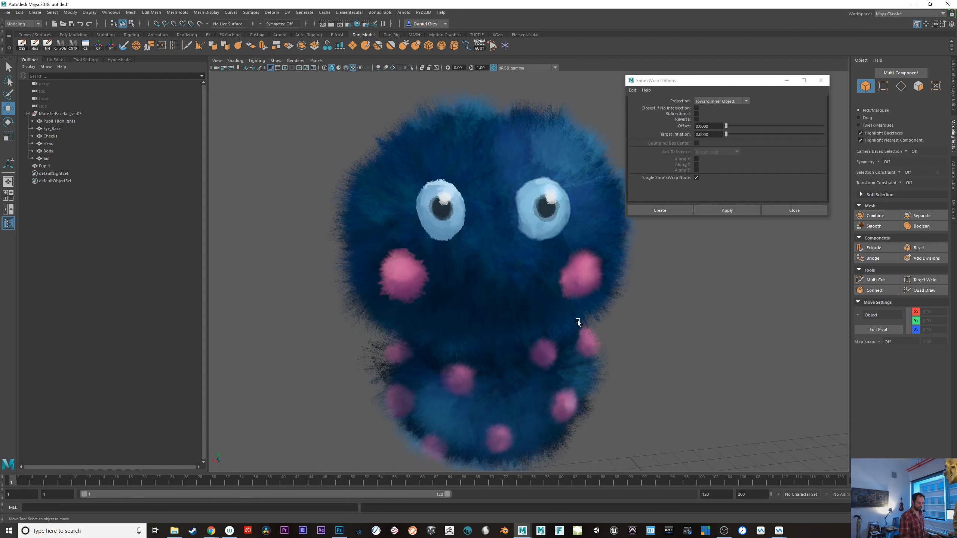
pyautogui.click(572, 338)
pyautogui.keyDown('alt'); pyautogui.moveTo(573, 338); pyautogui.dragTo(550, 370, button='right'); pyautogui.keyUp('alt')
pyautogui.click(572, 273)
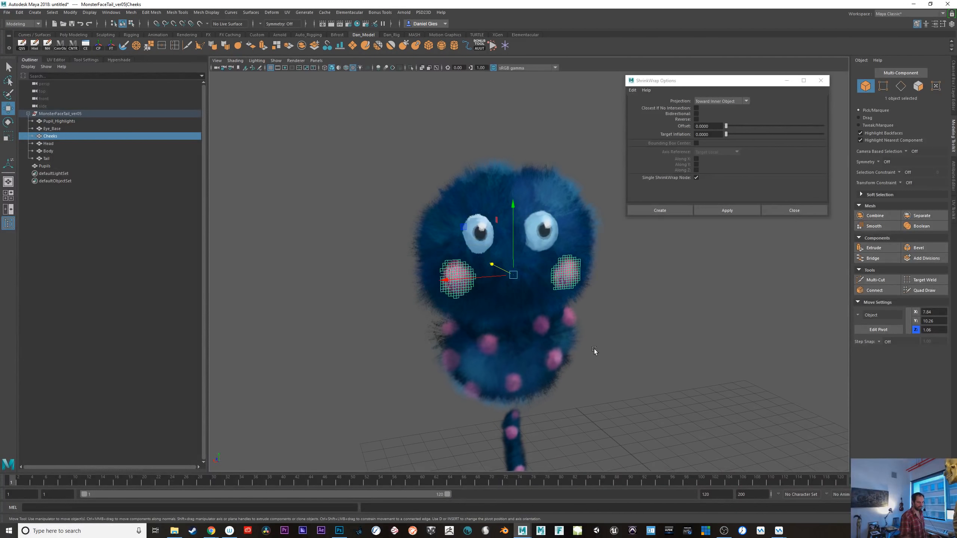
pyautogui.keyDown('alt'); pyautogui.moveTo(596, 352); pyautogui.dragTo(625, 357); pyautogui.keyUp('alt')
pyautogui.keyDown('alt'); pyautogui.moveTo(625, 356); pyautogui.dragTo(640, 384, button='right'); pyautogui.keyUp('alt')
pyautogui.keyDown('alt'); pyautogui.moveTo(640, 384); pyautogui.dragTo(582, 375); pyautogui.keyUp('alt')
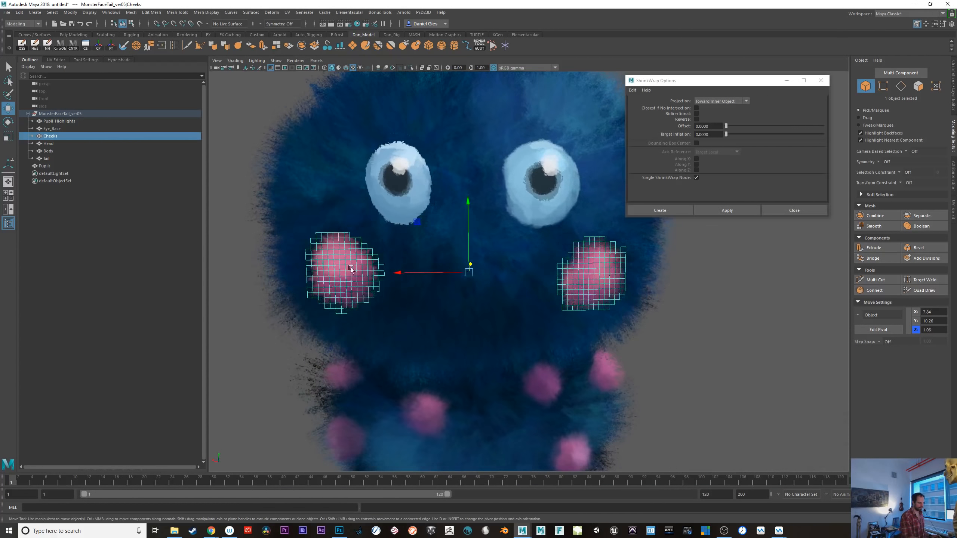
pyautogui.keyDown('alt'); pyautogui.moveTo(351, 269); pyautogui.dragTo(466, 368, button='right'); pyautogui.keyUp('alt')
pyautogui.click(552, 250)
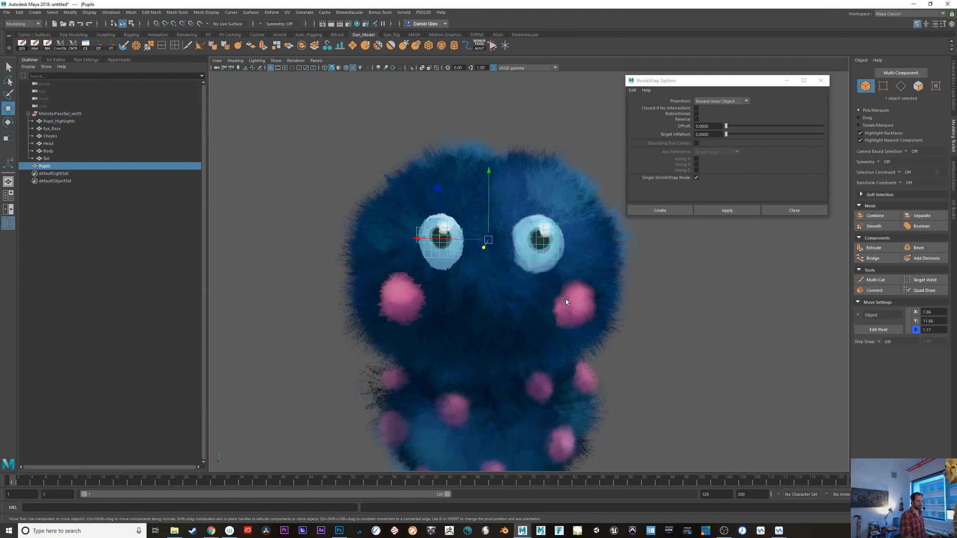
# - Smooth the Body mesh with one division
pyautogui.click(594, 317)
pyautogui.keyDown('alt'); pyautogui.moveTo(601, 423); pyautogui.dragTo(631, 425); pyautogui.keyUp('alt')
pyautogui.click(579, 422)
pyautogui.keyDown('alt'); pyautogui.moveTo(579, 421); pyautogui.dragTo(608, 386, button='right'); pyautogui.keyUp('alt')
pyautogui.moveTo(609, 386)
pyautogui.keyDown('alt'); pyautogui.mouseDown()
pyautogui.moveTo(519, 397)
pyautogui.moveTo(615, 413)
pyautogui.moveTo(591, 364)
pyautogui.moveTo(568, 400)
pyautogui.moveTo(668, 389)
pyautogui.moveTo(616, 397)
pyautogui.mouseUp(); pyautogui.keyUp('alt')
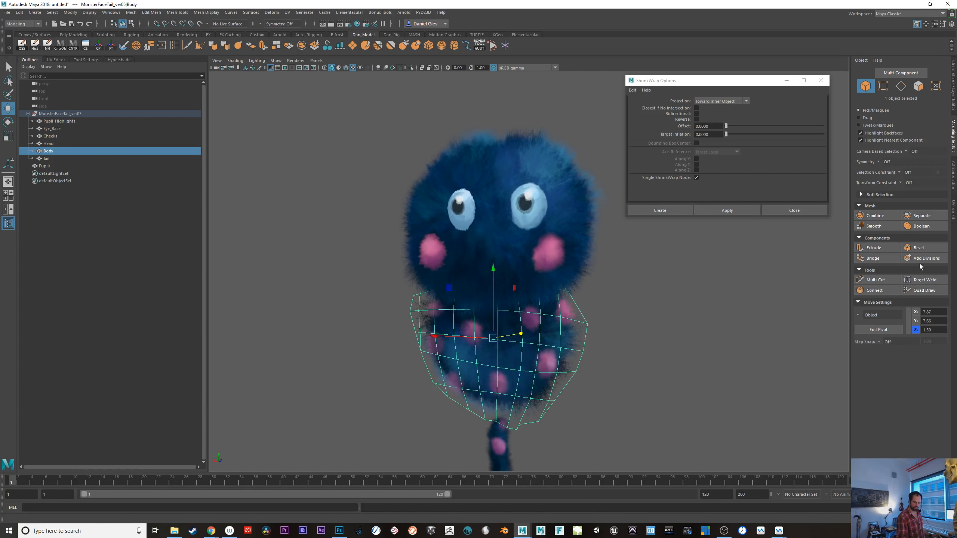
pyautogui.click(873, 226)
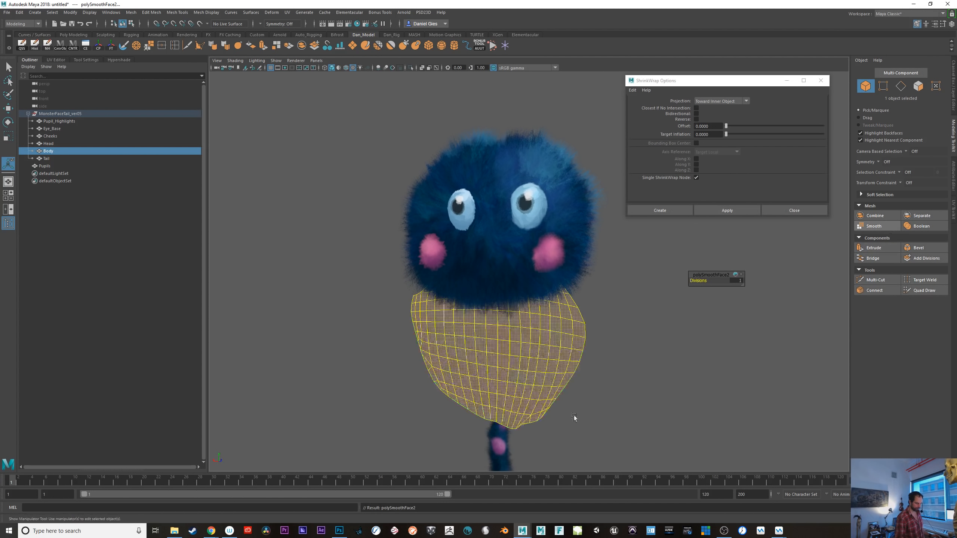
pyautogui.keyDown('alt'); pyautogui.moveTo(612, 396); pyautogui.dragTo(601, 398); pyautogui.keyUp('alt')
pyautogui.click(601, 398)
pyautogui.click(590, 350)
# - Select the Body mesh's outer border edges and set the soft selection falloff radius to about 1.40
pyautogui.rightClick(587, 324)
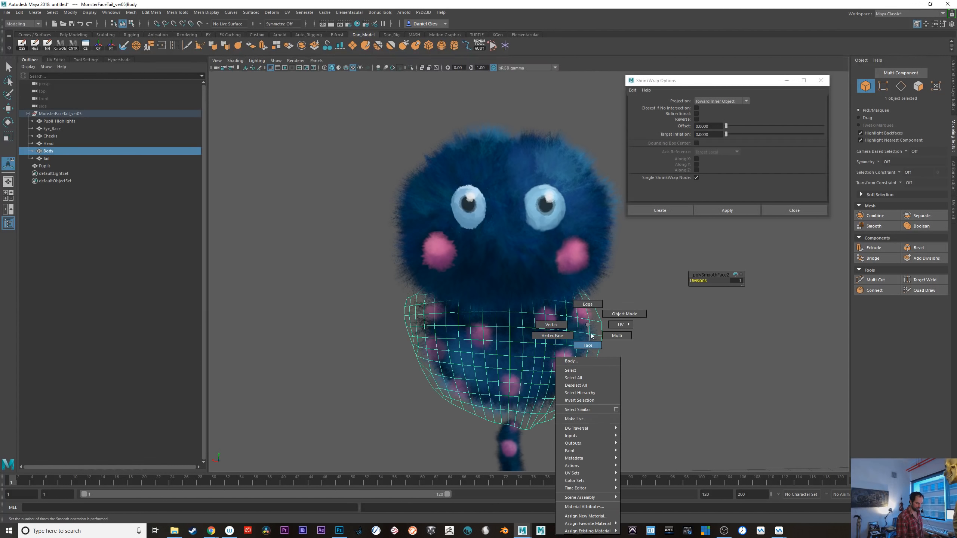
pyautogui.moveTo(592, 310); pyautogui.dragTo(592, 305, button='right')
pyautogui.doubleClick(596, 355)
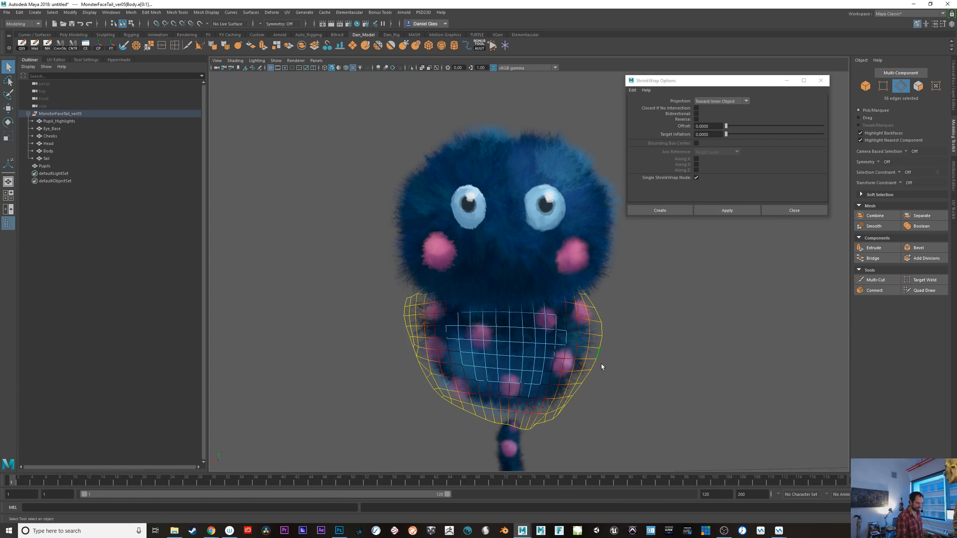
pyautogui.keyDown('alt'); pyautogui.moveTo(630, 412); pyautogui.dragTo(678, 407); pyautogui.keyUp('alt')
pyautogui.press('b')
pyautogui.moveTo(537, 340)
pyautogui.mouseDown()
pyautogui.moveTo(563, 348)
pyautogui.moveTo(545, 349)
pyautogui.mouseUp()
pyautogui.click(86, 60)
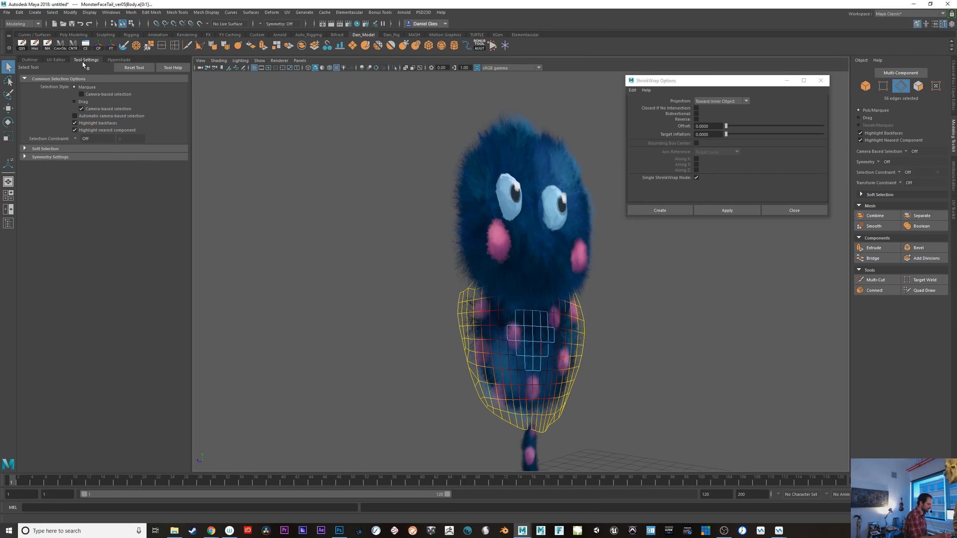
pyautogui.click(25, 148)
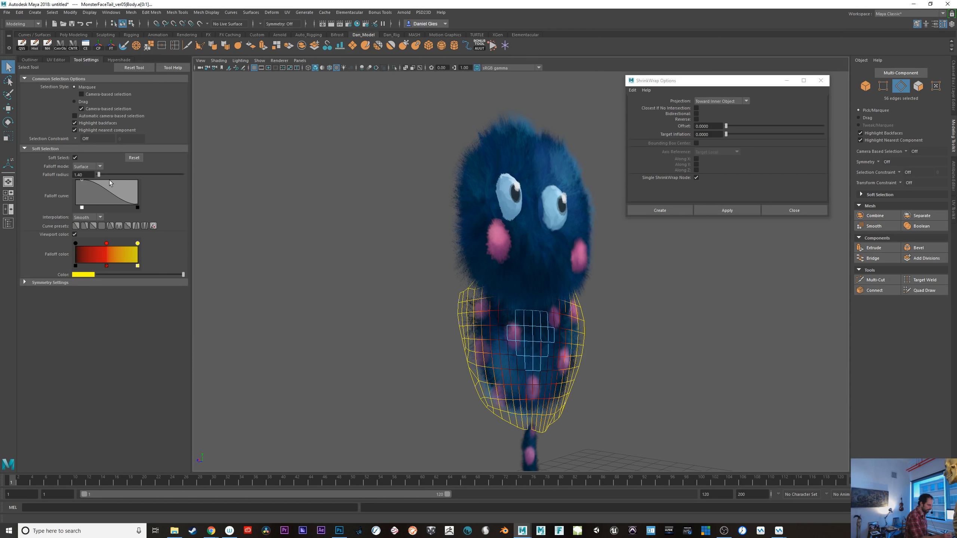
# - Widen the soft selection falloff to about 1.73 and pull the body's border edges backward so its centre bulges forward
pyautogui.keyDown('alt'); pyautogui.moveTo(530, 361); pyautogui.dragTo(614, 373); pyautogui.keyUp('alt')
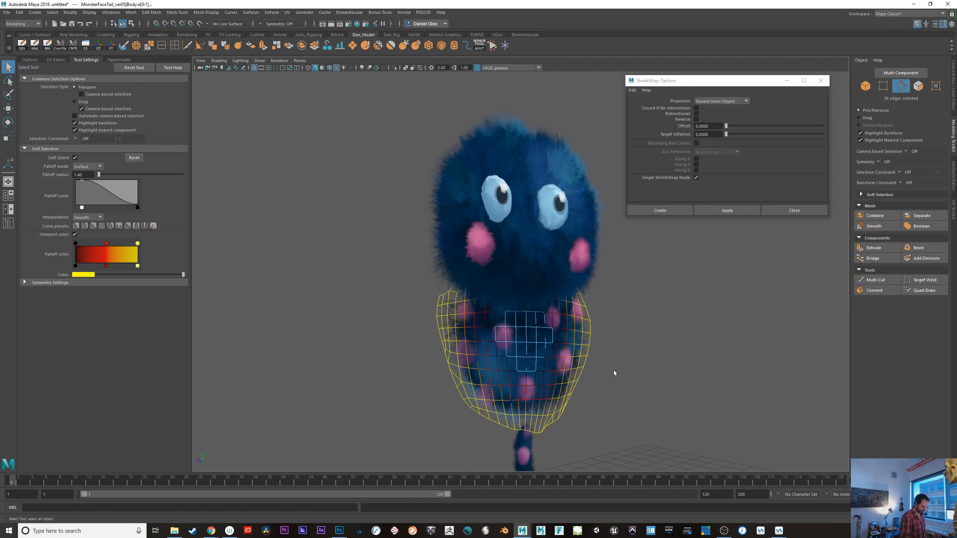
pyautogui.moveTo(522, 369); pyautogui.dragTo(669, 421)
pyautogui.press('w')
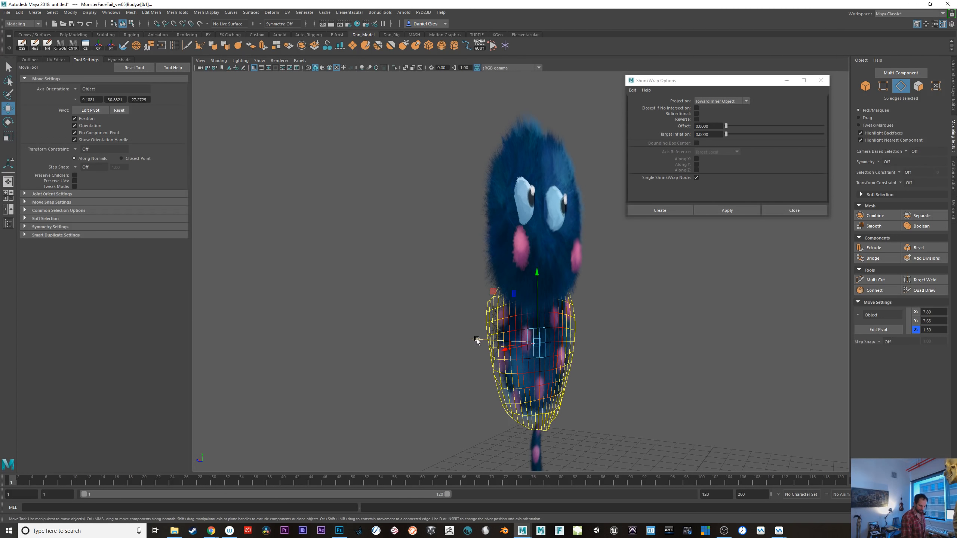
pyautogui.moveTo(476, 340); pyautogui.dragTo(473, 416)
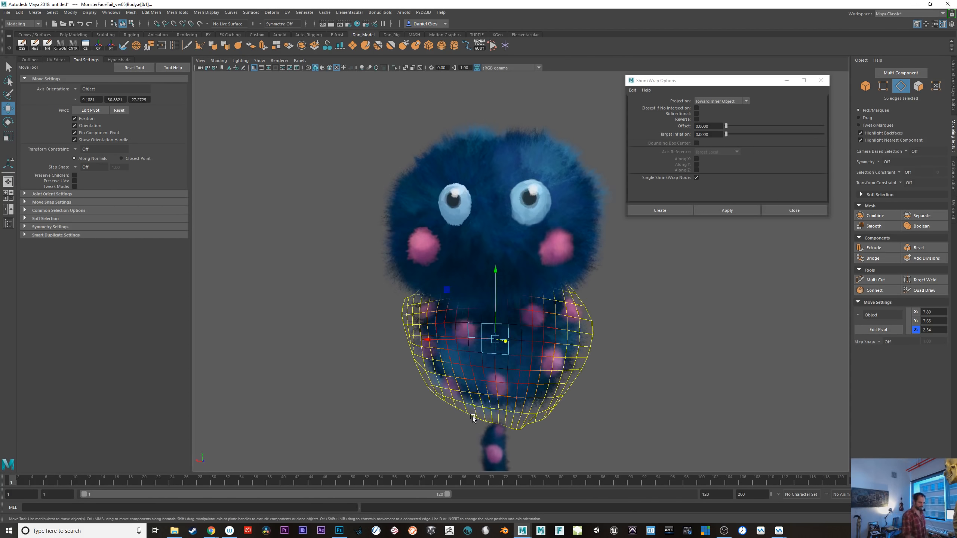
# - Return to object selection, check the body's curvature from the side, and select the Body mesh
pyautogui.keyDown('alt'); pyautogui.moveTo(640, 418); pyautogui.dragTo(694, 423); pyautogui.keyUp('alt')
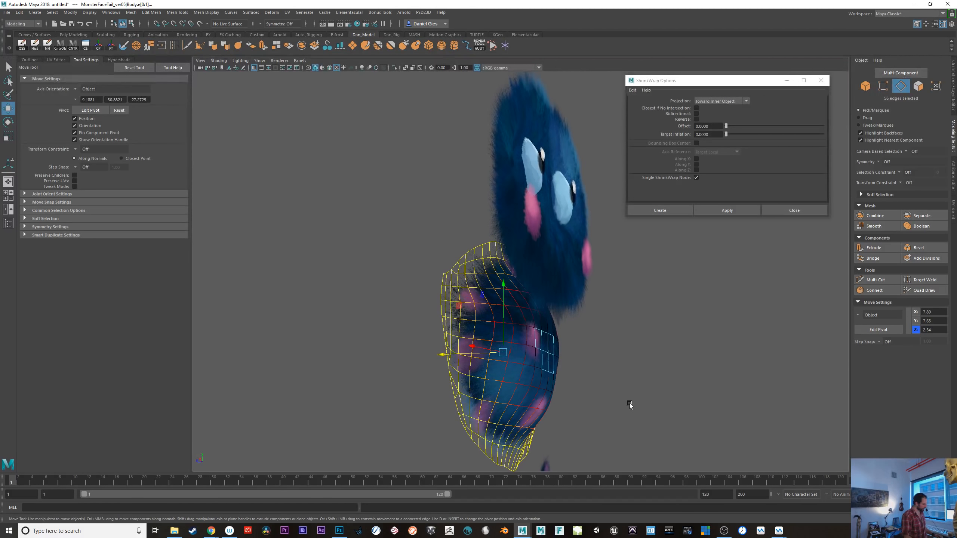
pyautogui.press('F8')
pyautogui.press('F8')
pyautogui.click(589, 393)
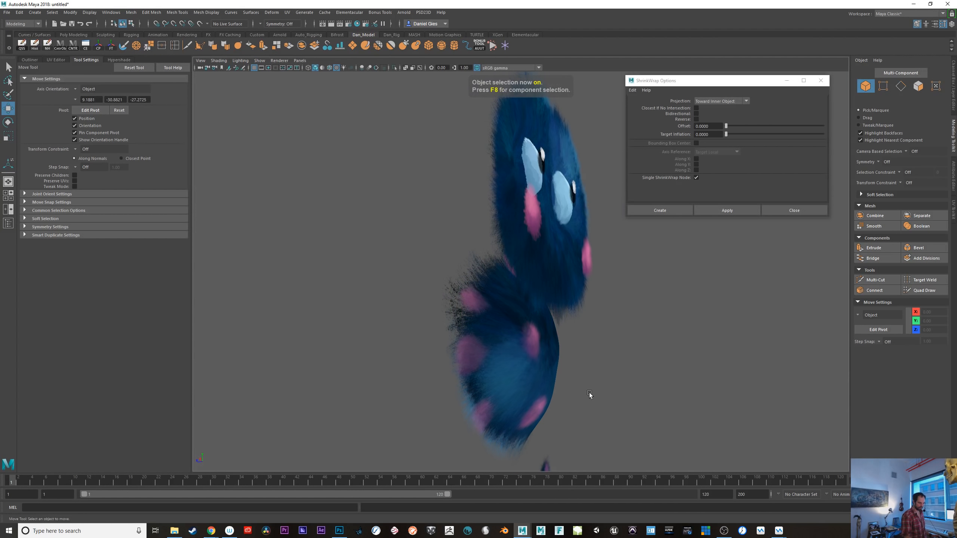
pyautogui.keyDown('alt'); pyautogui.moveTo(589, 393); pyautogui.dragTo(530, 380); pyautogui.keyUp('alt')
pyautogui.click(529, 381)
pyautogui.keyDown('alt'); pyautogui.moveTo(598, 409); pyautogui.dragTo(521, 391); pyautogui.keyUp('alt')
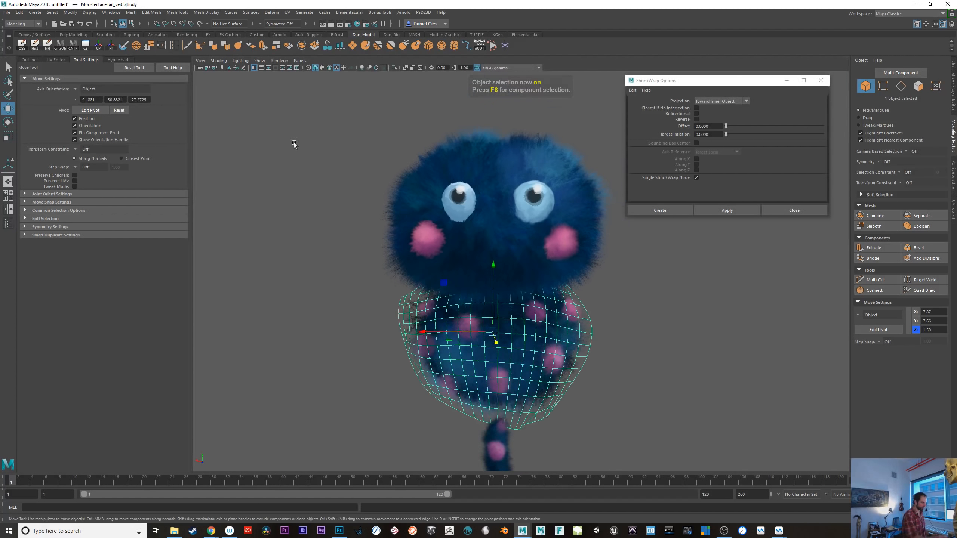
# - Try the Sculpt Tool on the Body mesh with a brush size of 1.480
pyautogui.click(365, 46)
pyautogui.keyDown('alt'); pyautogui.moveTo(471, 340); pyautogui.dragTo(536, 340); pyautogui.keyUp('alt')
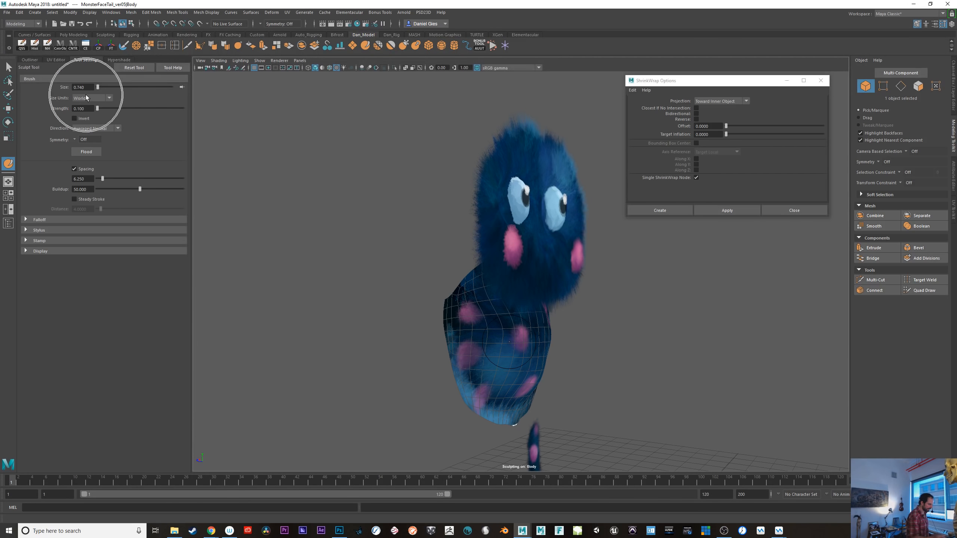
pyautogui.moveTo(534, 345)
pyautogui.keyDown('alt'); pyautogui.mouseDown()
pyautogui.moveTo(525, 355)
pyautogui.moveTo(527, 329)
pyautogui.moveTo(634, 406)
pyautogui.moveTo(573, 273)
pyautogui.mouseUp(); pyautogui.keyUp('alt')
pyautogui.press('b')
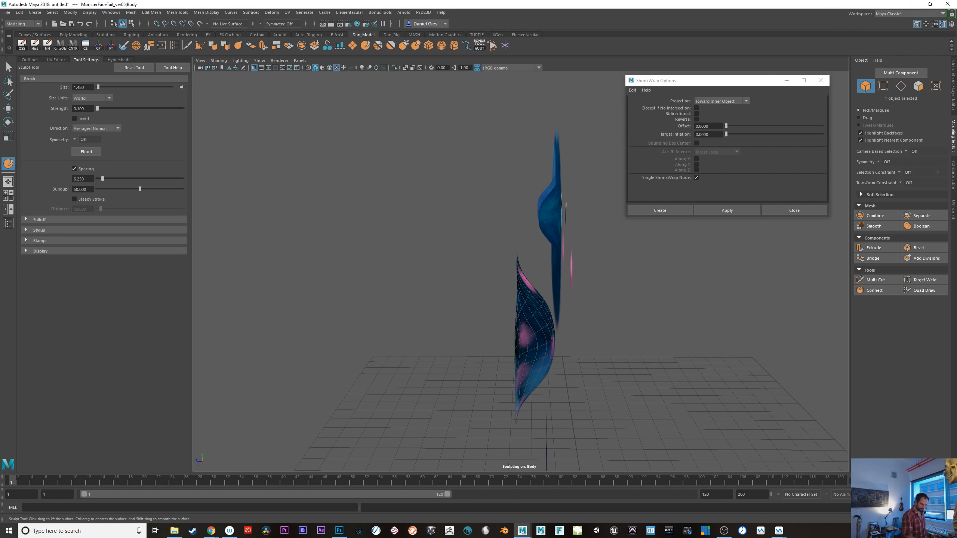
pyautogui.keyDown('alt'); pyautogui.moveTo(618, 377); pyautogui.dragTo(518, 364); pyautogui.keyUp('alt')
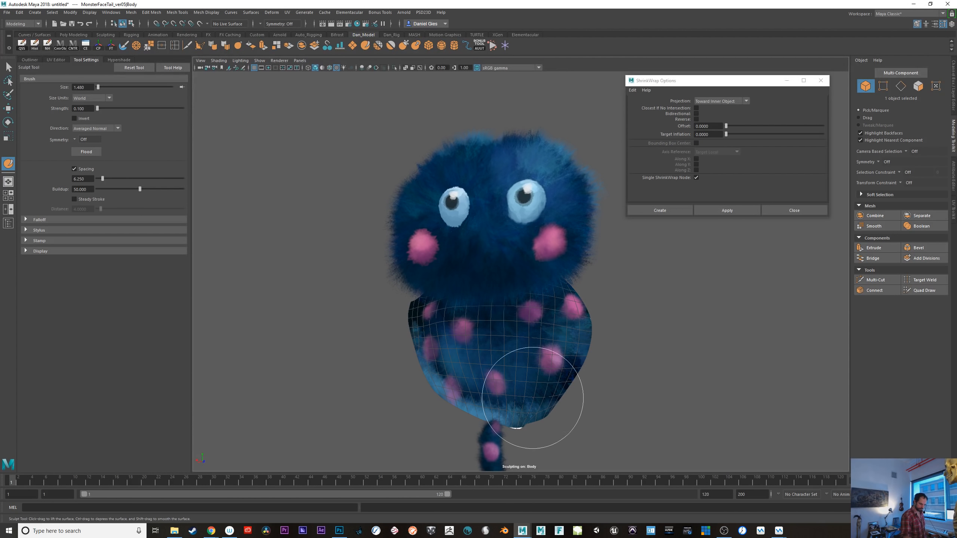
pyautogui.press('q')
pyautogui.moveTo(655, 391)
pyautogui.keyDown('alt'); pyautogui.mouseDown()
pyautogui.moveTo(736, 403)
pyautogui.moveTo(642, 398)
pyautogui.mouseUp(); pyautogui.keyUp('alt')
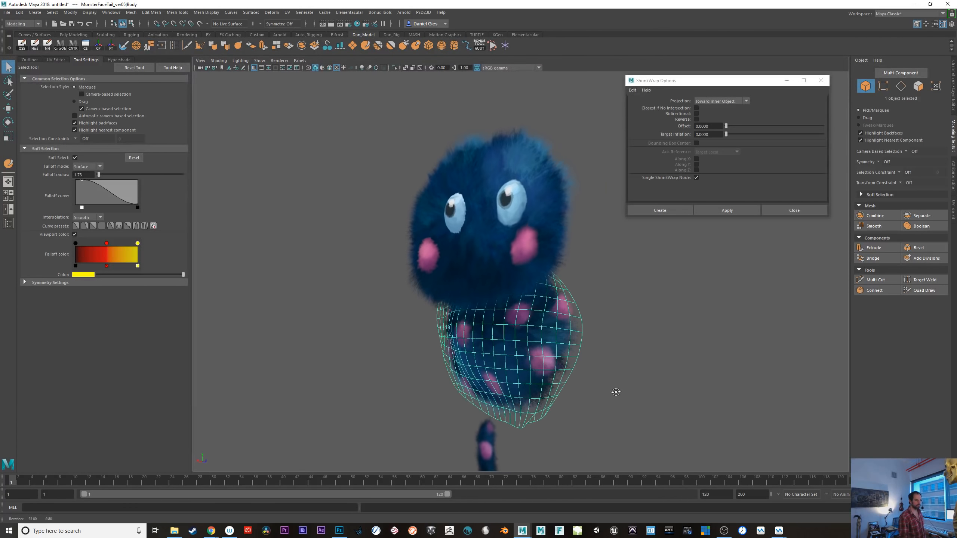
# - Select the Head mesh's outer border edges and set the soft selection falloff radius to about 2.74
pyautogui.click(536, 257)
pyautogui.keyDown('alt'); pyautogui.moveTo(626, 342); pyautogui.dragTo(595, 290); pyautogui.keyUp('alt')
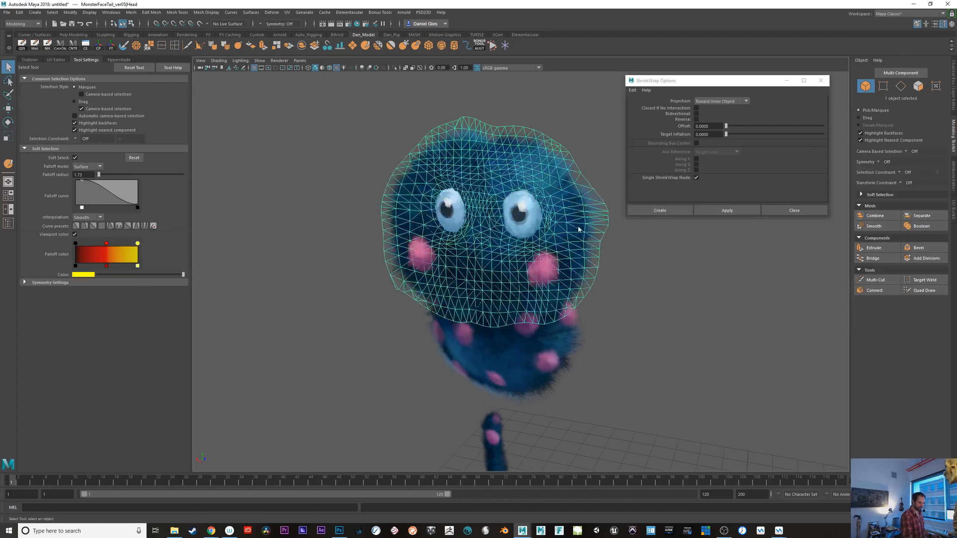
pyautogui.moveTo(579, 223); pyautogui.dragTo(579, 205, button='right')
pyautogui.doubleClick(584, 178)
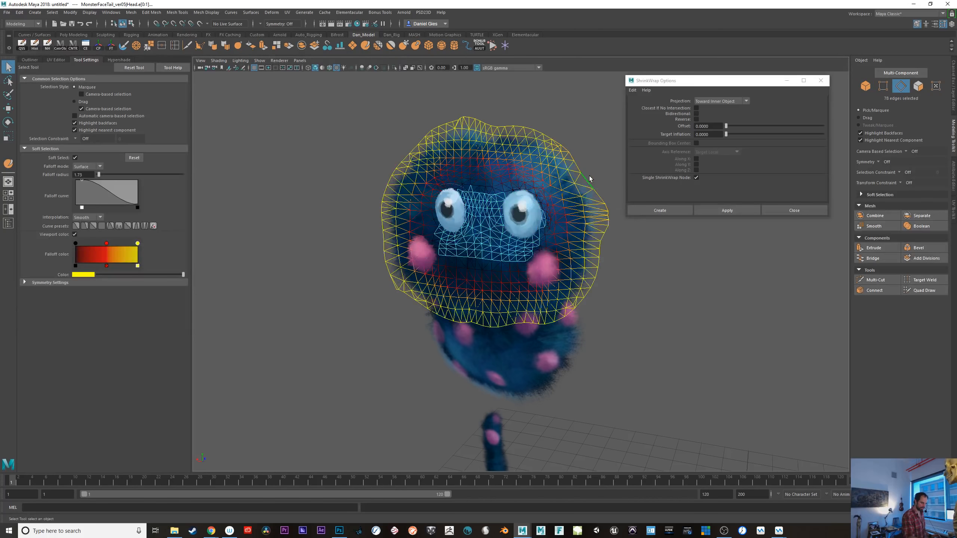
pyautogui.keyDown('alt'); pyautogui.moveTo(639, 295); pyautogui.dragTo(661, 294); pyautogui.keyUp('alt')
pyautogui.press('b')
pyautogui.moveTo(501, 280); pyautogui.dragTo(535, 272)
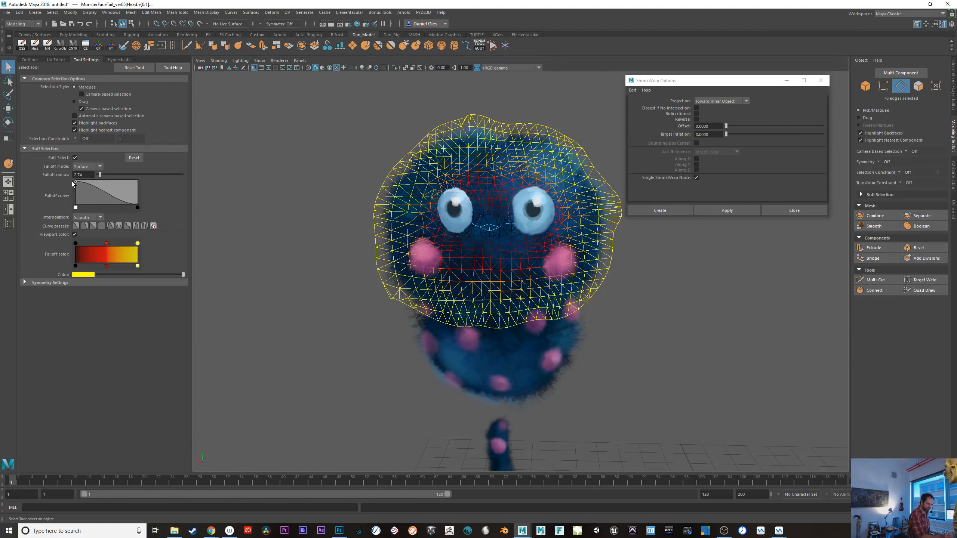
# - Switch the soft selection falloff curve to Linear interpolation and add points that shape it into a concave slope
pyautogui.click(94, 225)
pyautogui.click(83, 184)
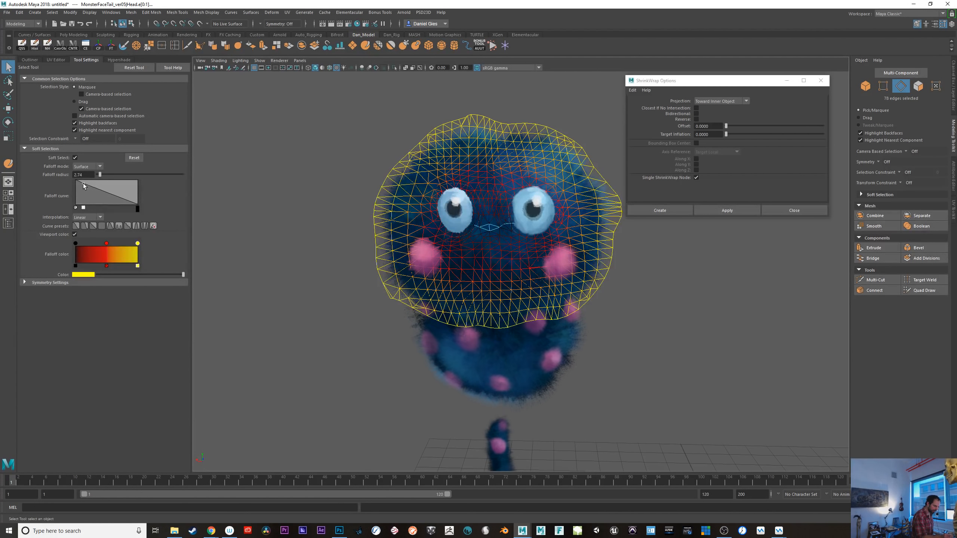
pyautogui.click(87, 187)
pyautogui.click(100, 193)
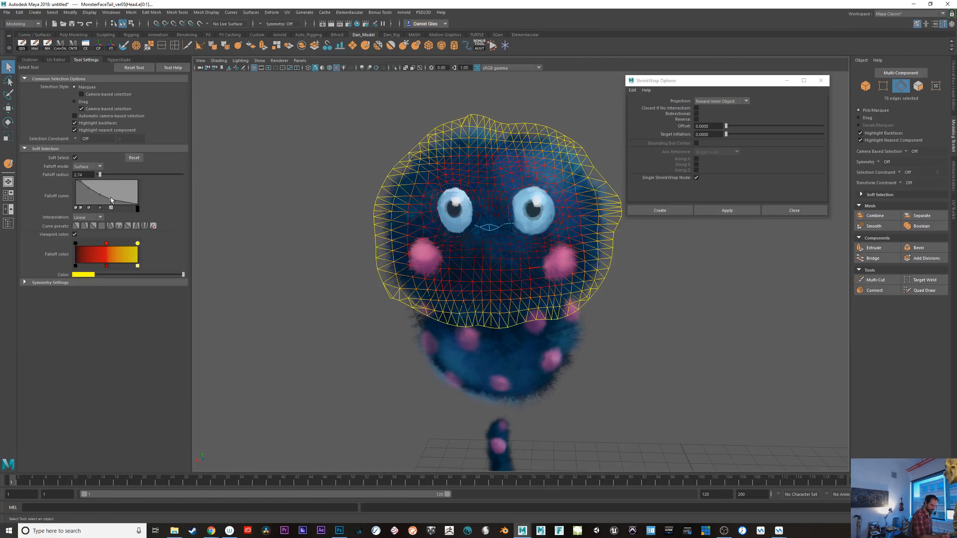
# - Pull the Head mesh's border edges backward so the face bulges forward, and return to object selection
pyautogui.keyDown('alt'); pyautogui.moveTo(565, 377); pyautogui.dragTo(602, 342); pyautogui.keyUp('alt')
pyautogui.press('w')
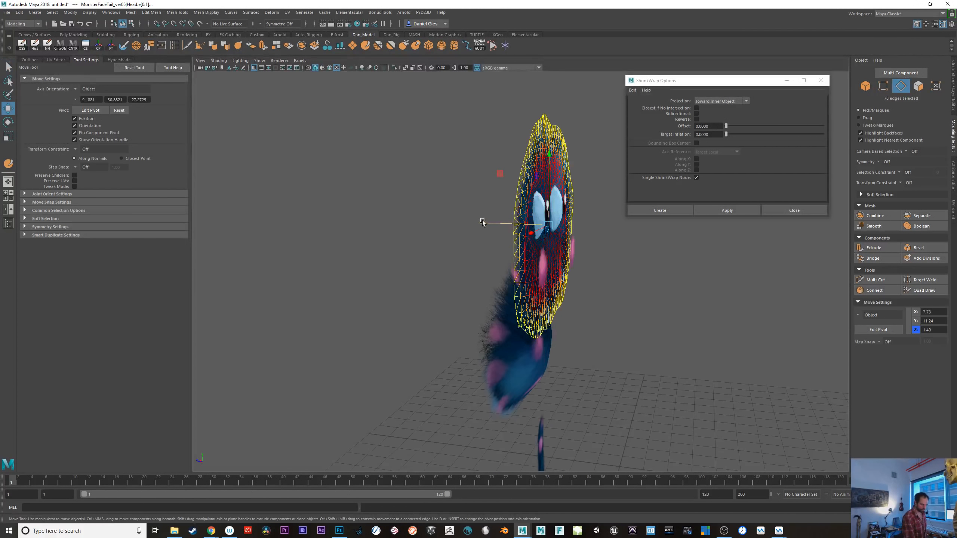
pyautogui.moveTo(482, 223); pyautogui.dragTo(317, 387)
pyautogui.moveTo(600, 217); pyautogui.dragTo(683, 338)
pyautogui.press('F8')
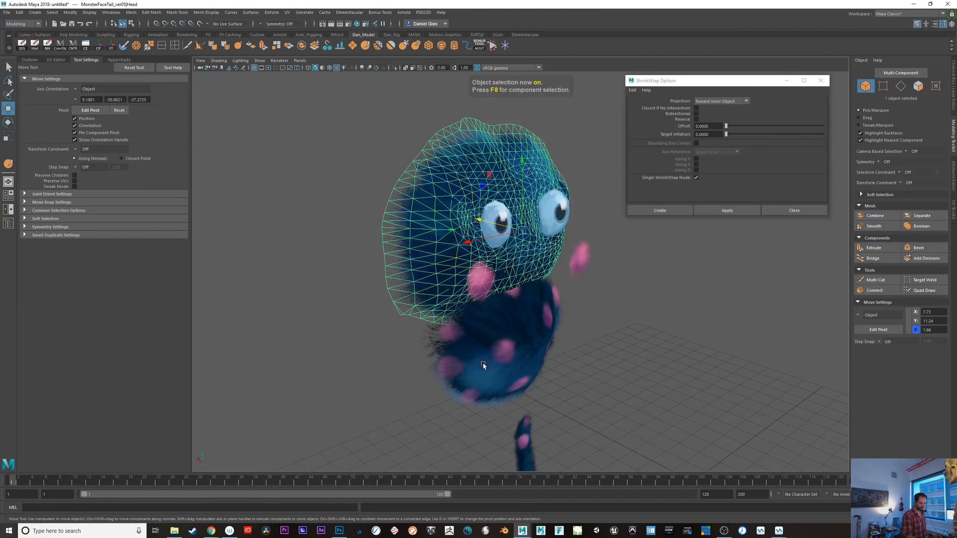
# - Move the Head mesh forward to a Z position of about 1.32 and select the Body mesh
pyautogui.keyDown('alt'); pyautogui.moveTo(425, 392); pyautogui.dragTo(483, 371); pyautogui.keyUp('alt')
pyautogui.moveTo(477, 230)
pyautogui.mouseDown()
pyautogui.moveTo(495, 230)
pyautogui.moveTo(485, 230)
pyautogui.mouseUp()
pyautogui.keyDown('alt'); pyautogui.moveTo(524, 372); pyautogui.dragTo(433, 365); pyautogui.keyUp('alt')
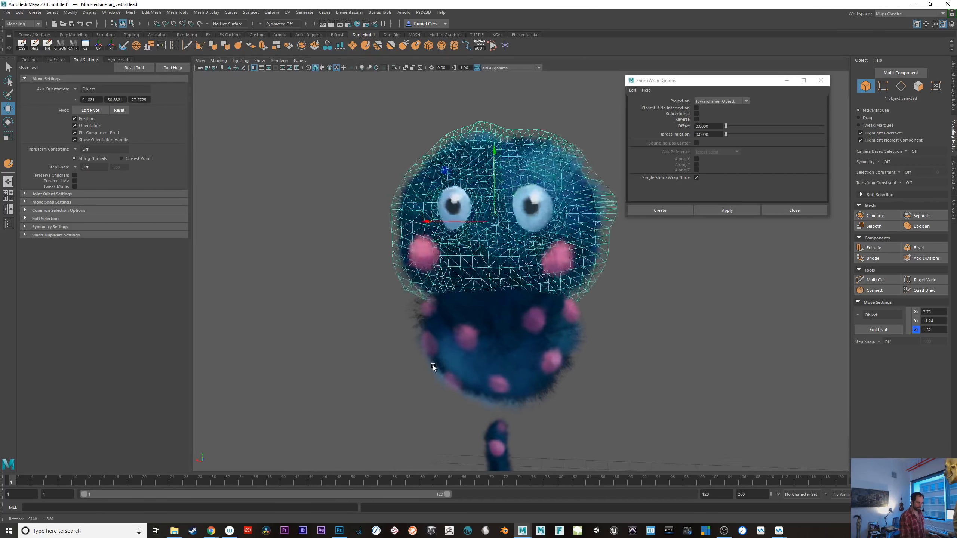
pyautogui.click(518, 347)
# - Try lowering the Body mesh and then moving it backward, undoing each move
pyautogui.keyDown('alt'); pyautogui.moveTo(607, 368); pyautogui.dragTo(632, 365); pyautogui.keyUp('alt')
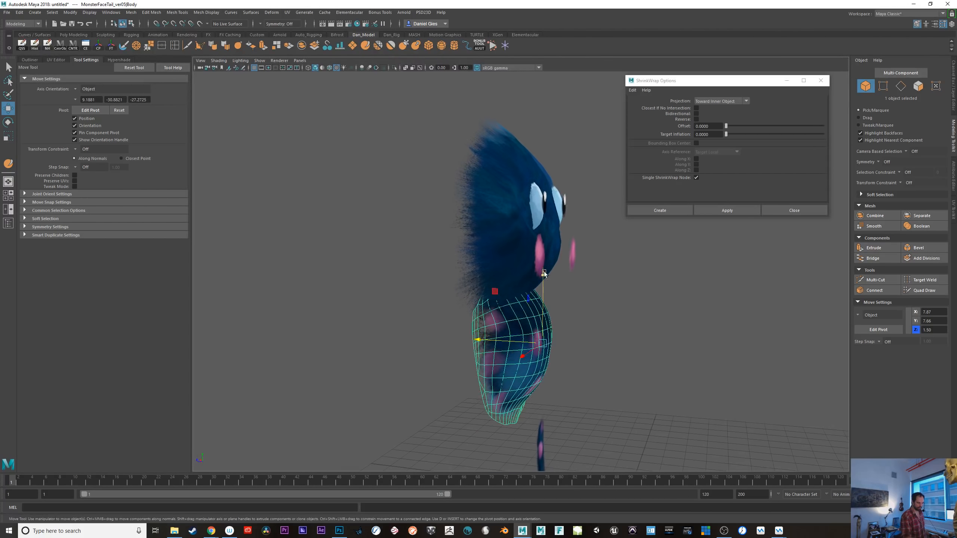
pyautogui.moveTo(544, 272)
pyautogui.mouseDown()
pyautogui.moveTo(546, 302)
pyautogui.moveTo(547, 281)
pyautogui.mouseUp()
pyautogui.hotkey('ctrl', 'z')
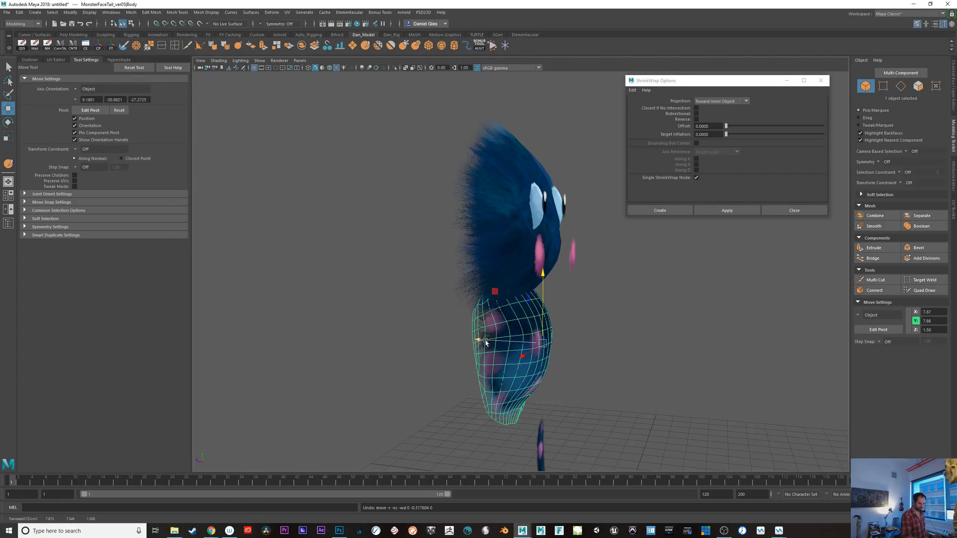
pyautogui.moveTo(485, 340); pyautogui.dragTo(452, 339)
pyautogui.keyDown('alt'); pyautogui.moveTo(523, 374); pyautogui.dragTo(320, 370); pyautogui.keyUp('alt')
pyautogui.hotkey('ctrl', 'z')
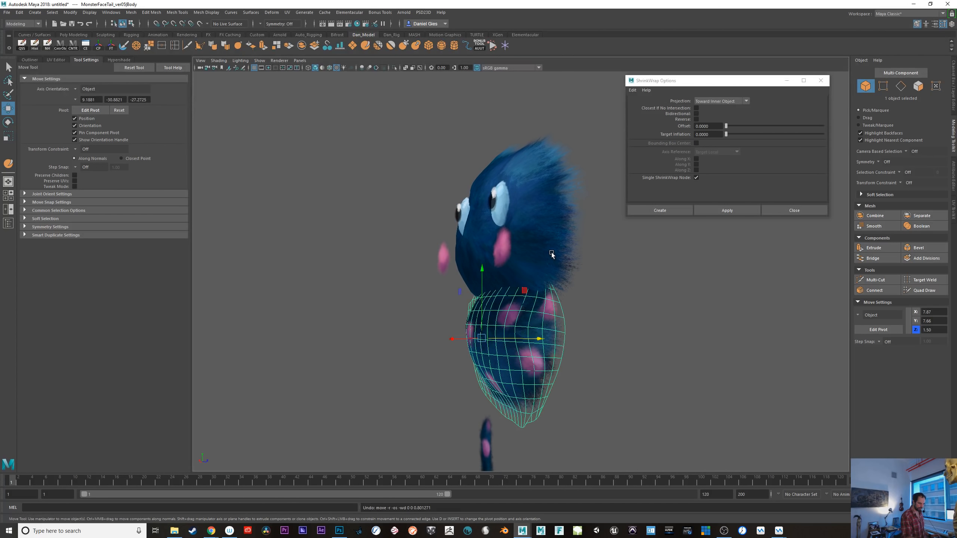
# - Move the Body mesh slightly backward beneath the head and select the Head mesh
pyautogui.keyDown('alt'); pyautogui.moveTo(455, 336); pyautogui.dragTo(504, 380); pyautogui.keyUp('alt')
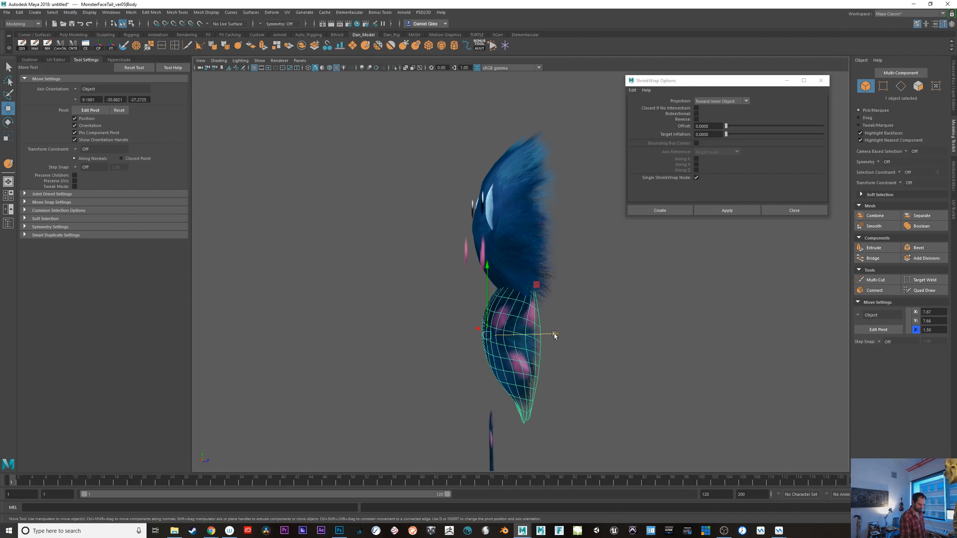
pyautogui.moveTo(551, 336)
pyautogui.mouseDown()
pyautogui.moveTo(573, 335)
pyautogui.moveTo(562, 328)
pyautogui.mouseUp()
pyautogui.click(557, 302)
pyautogui.keyDown('alt'); pyautogui.moveTo(572, 291); pyautogui.dragTo(651, 314); pyautogui.keyUp('alt')
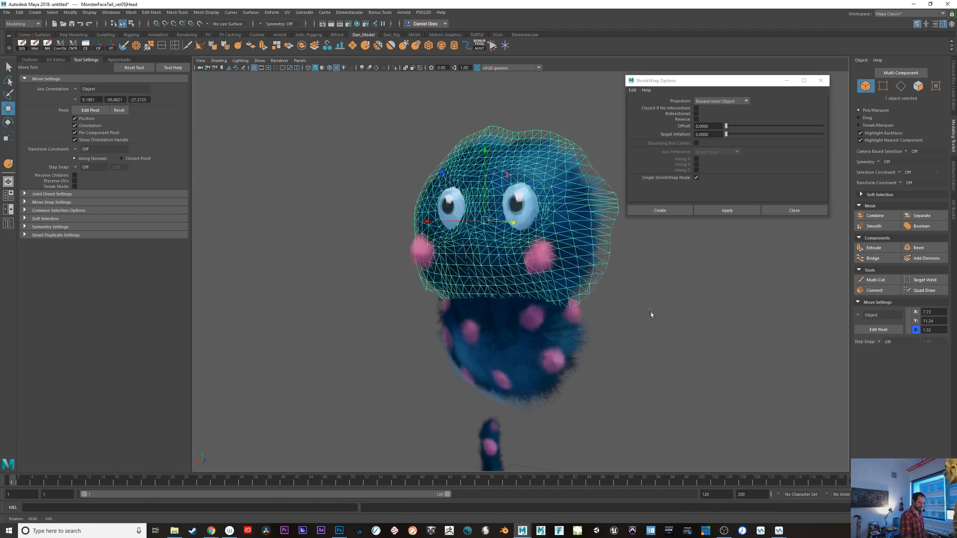
# - Select seven vertices along the Head mesh's chin border in wireframe and move them forward to a Z of about 1.87
pyautogui.moveTo(542, 309); pyautogui.dragTo(538, 313, button='right')
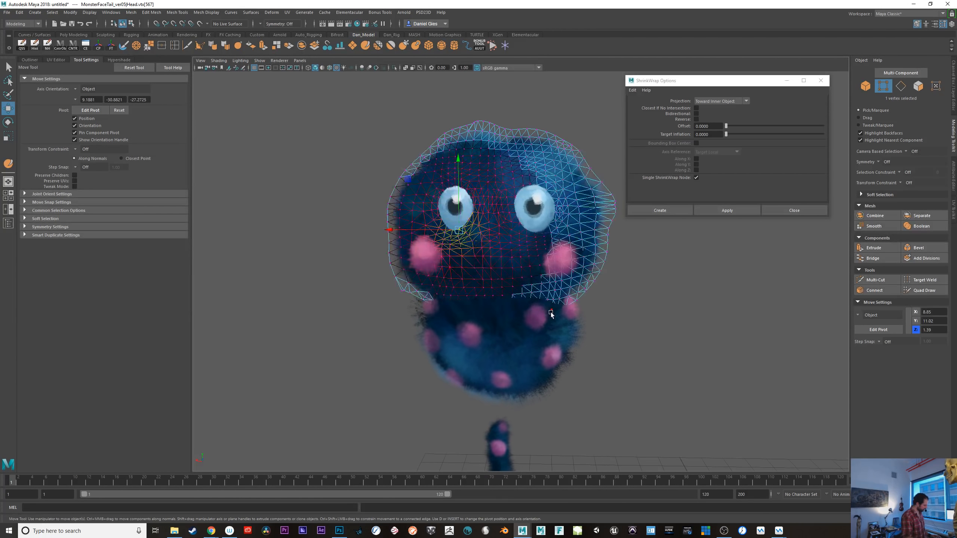
pyautogui.press('4')
pyautogui.moveTo(515, 332); pyautogui.dragTo(515, 332)
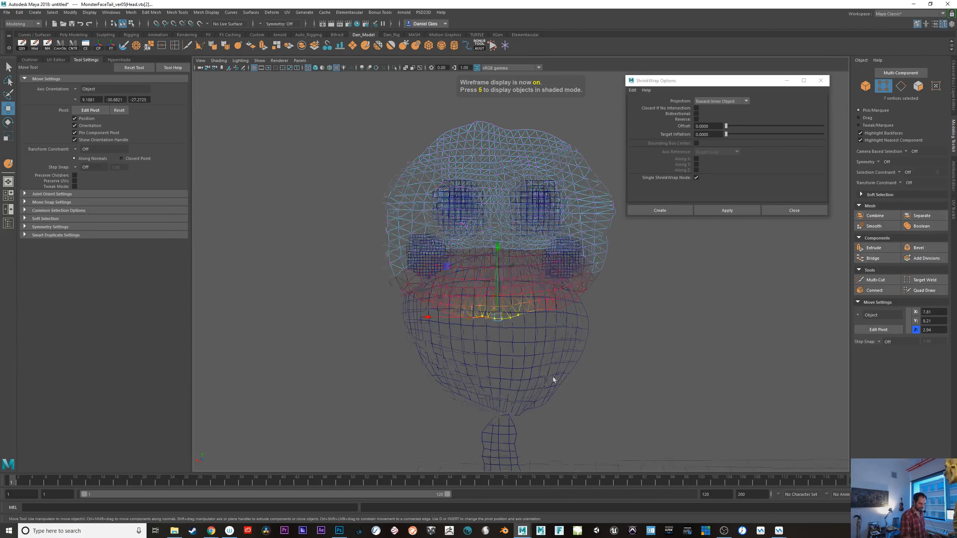
pyautogui.keyDown('alt'); pyautogui.moveTo(553, 380); pyautogui.dragTo(640, 375); pyautogui.keyUp('alt')
pyautogui.moveTo(434, 324)
pyautogui.mouseDown()
pyautogui.moveTo(474, 333)
pyautogui.moveTo(466, 382)
pyautogui.mouseUp()
pyautogui.press('5')
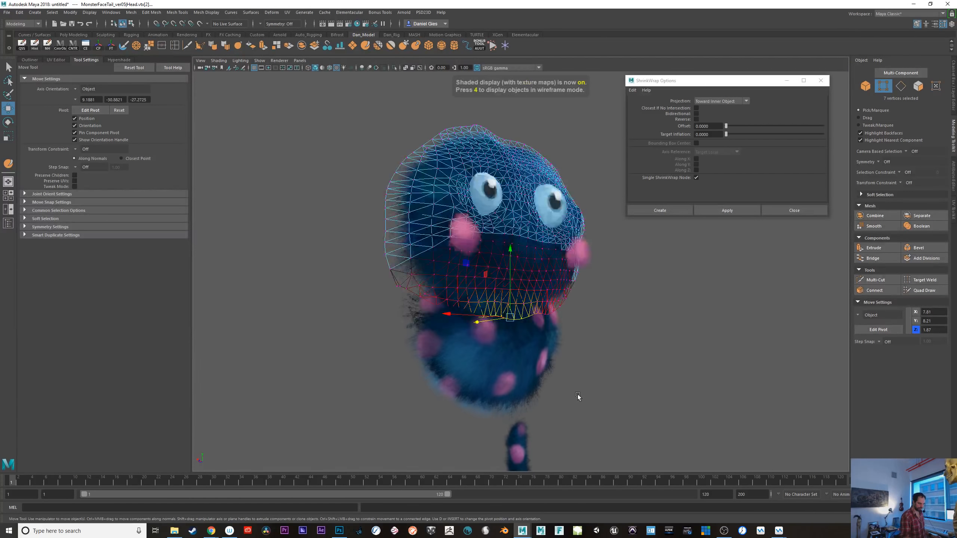
# - Widen the soft selection falloff to about 3.31, bring the chin vertices further forward over the body, and return to object selection
pyautogui.keyDown('alt'); pyautogui.moveTo(580, 396); pyautogui.dragTo(630, 401); pyautogui.keyUp('alt')
pyautogui.moveTo(475, 324); pyautogui.dragTo(552, 326)
pyautogui.press('b')
pyautogui.moveTo(476, 322); pyautogui.dragTo(604, 387)
pyautogui.press('F8')
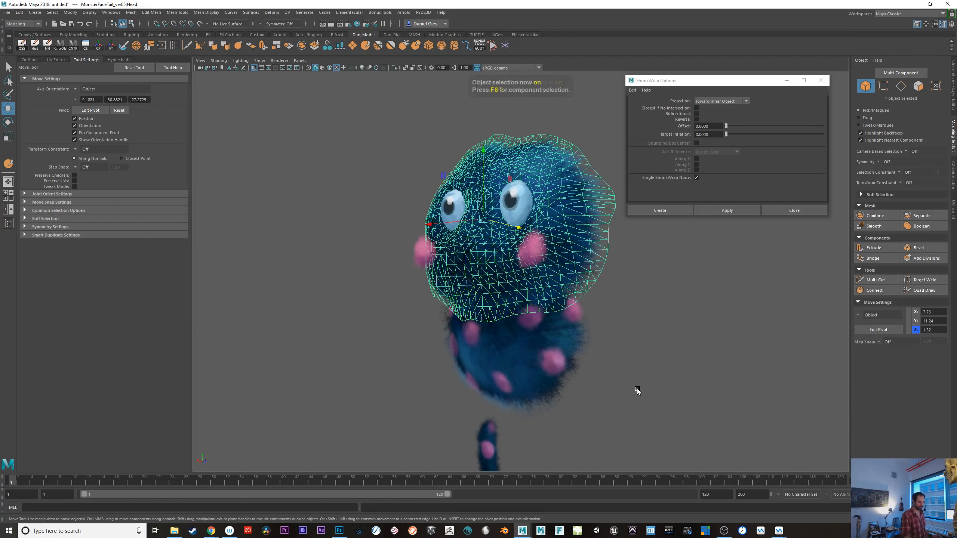
pyautogui.click(637, 389)
pyautogui.keyDown('alt'); pyautogui.moveTo(478, 390); pyautogui.dragTo(562, 390); pyautogui.keyUp('alt')
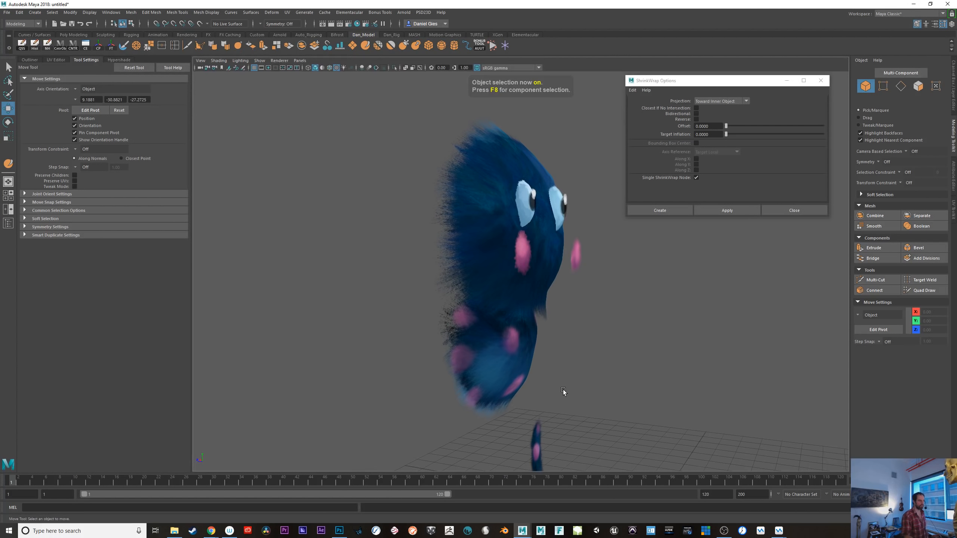
# - Select the Cheeks mesh and move it backward against the head to a Z position of about 1.30
pyautogui.click(543, 308)
pyautogui.keyDown('alt'); pyautogui.moveTo(613, 364); pyautogui.dragTo(554, 362); pyautogui.keyUp('alt')
pyautogui.click(583, 269)
pyautogui.keyDown('alt'); pyautogui.moveTo(606, 319); pyautogui.dragTo(646, 343); pyautogui.keyUp('alt')
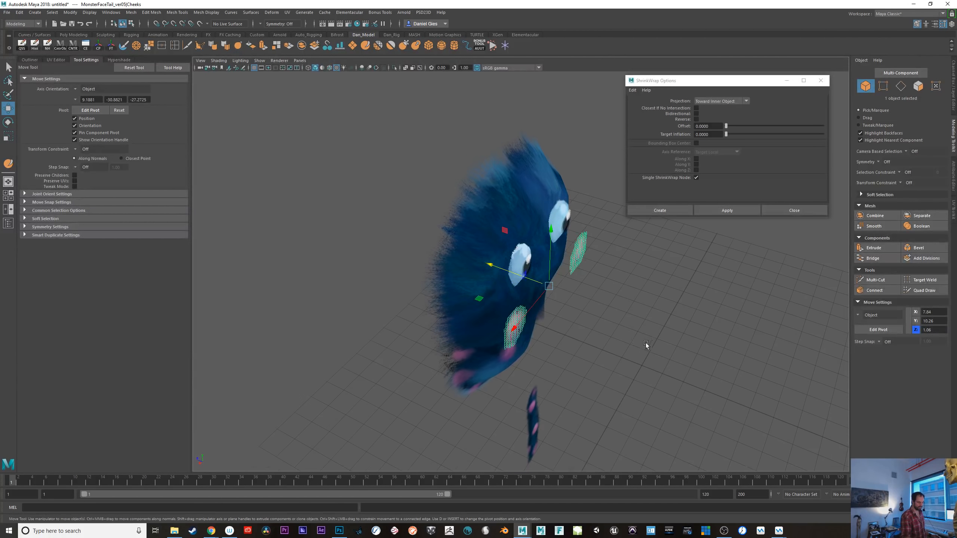
pyautogui.moveTo(490, 268); pyautogui.dragTo(483, 266)
pyautogui.keyDown('alt'); pyautogui.moveTo(618, 348); pyautogui.dragTo(475, 295); pyautogui.keyUp('alt')
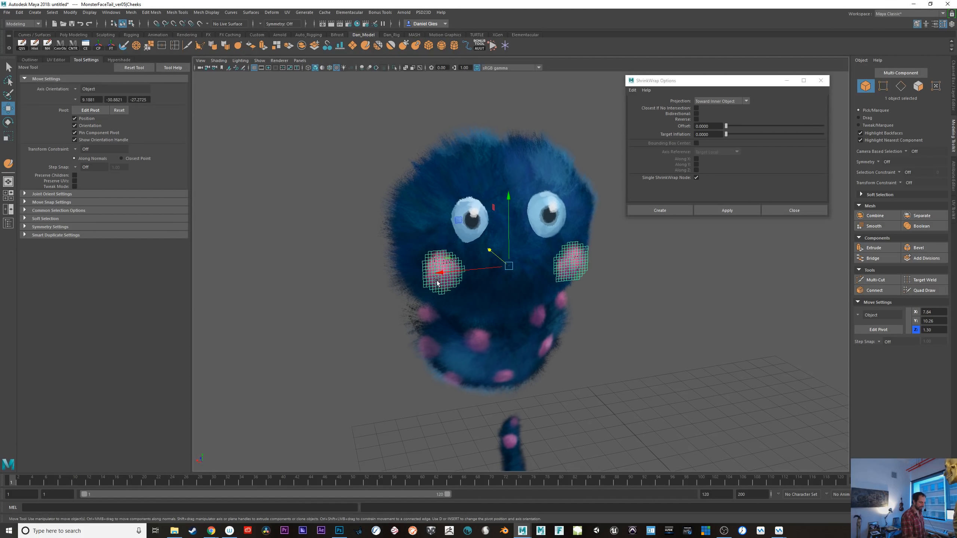
# - Select all vertices of the monster's right cheek and rotate them about the vertical axis to follow the head's curve
pyautogui.keyDown('alt'); pyautogui.moveTo(575, 357); pyautogui.dragTo(580, 356); pyautogui.keyUp('alt')
pyautogui.rightClick(455, 320)
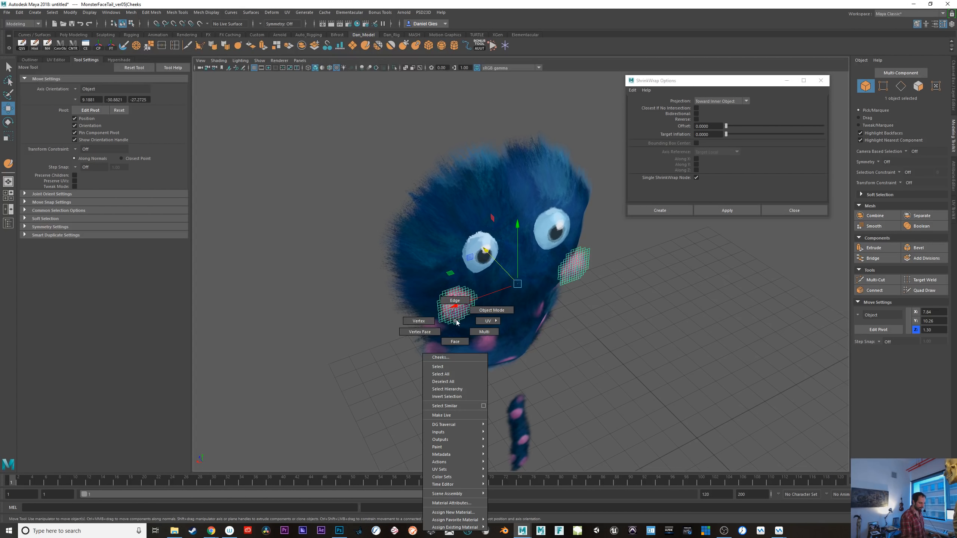
pyautogui.moveTo(427, 317); pyautogui.dragTo(418, 319, button='right')
pyautogui.moveTo(409, 265); pyautogui.dragTo(551, 362)
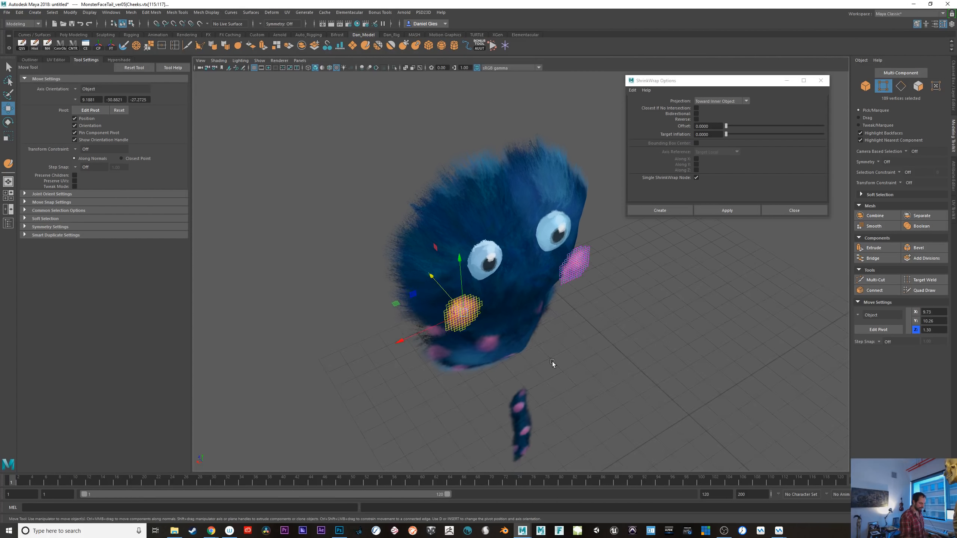
pyautogui.press('e')
pyautogui.moveTo(473, 362); pyautogui.dragTo(451, 362)
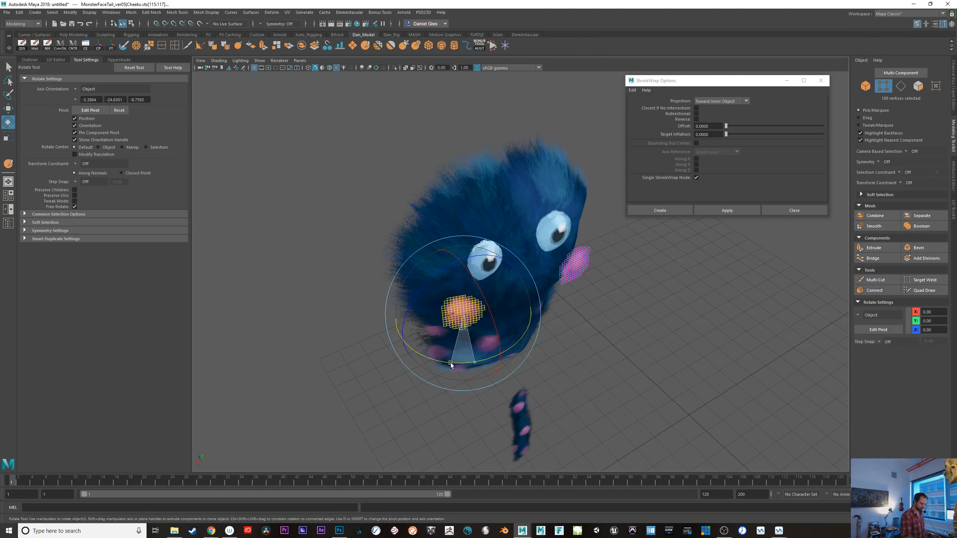
# - Rotate the vertices of the monster's left cheek to match the head's curve and move them back toward its surface
pyautogui.keyDown('alt'); pyautogui.moveTo(547, 377); pyautogui.dragTo(509, 367); pyautogui.keyUp('alt')
pyautogui.moveTo(542, 229); pyautogui.dragTo(704, 343)
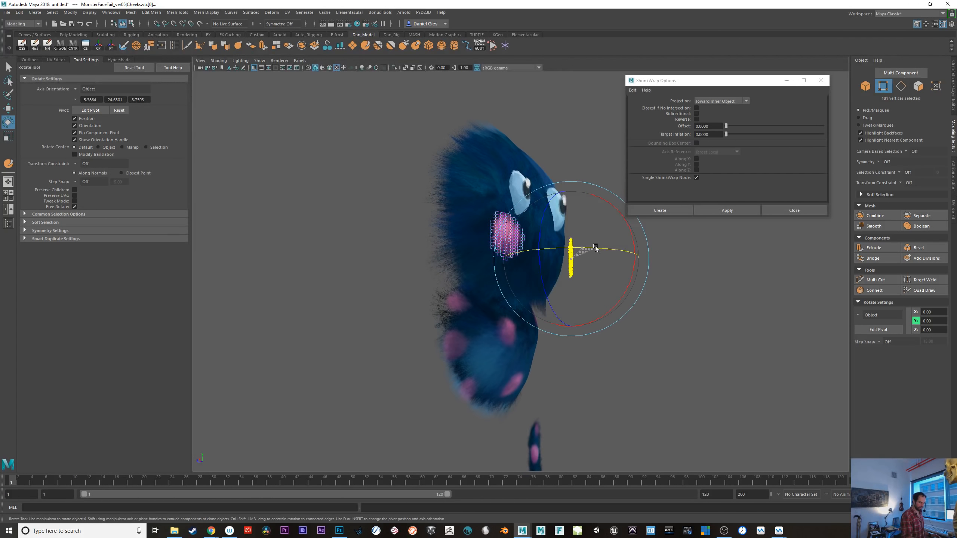
pyautogui.moveTo(591, 247); pyautogui.dragTo(594, 249)
pyautogui.moveTo(621, 299); pyautogui.dragTo(641, 335)
pyautogui.press('w')
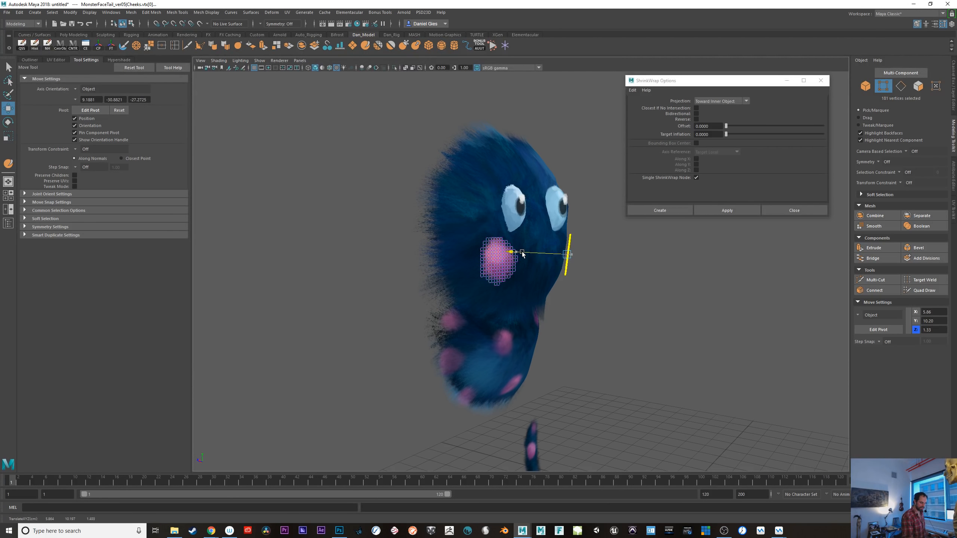
# - Tilt the right cheek's vertices, move them backward to a Z of about 1.39, and return to object selection
pyautogui.keyDown('alt'); pyautogui.moveTo(519, 310); pyautogui.dragTo(416, 313); pyautogui.keyUp('alt')
pyautogui.press('e')
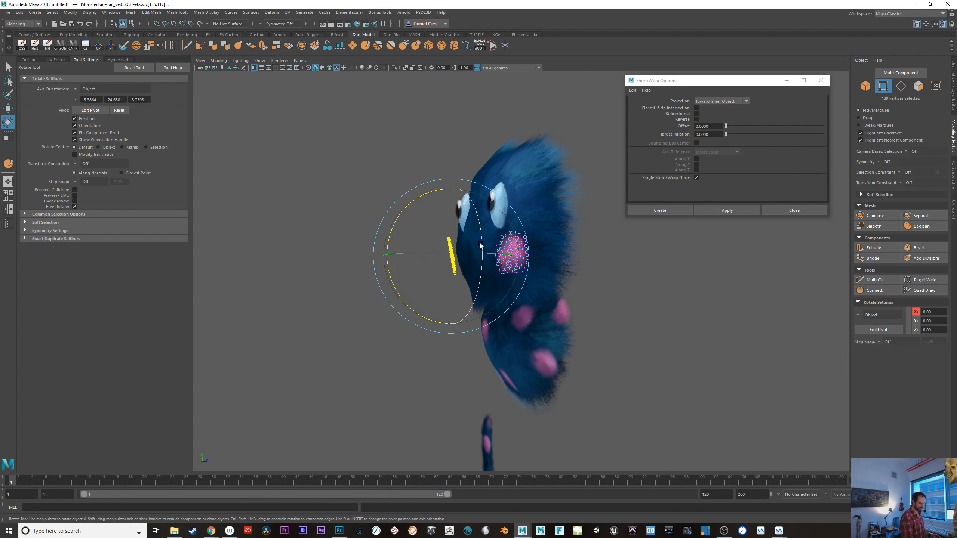
pyautogui.press('w')
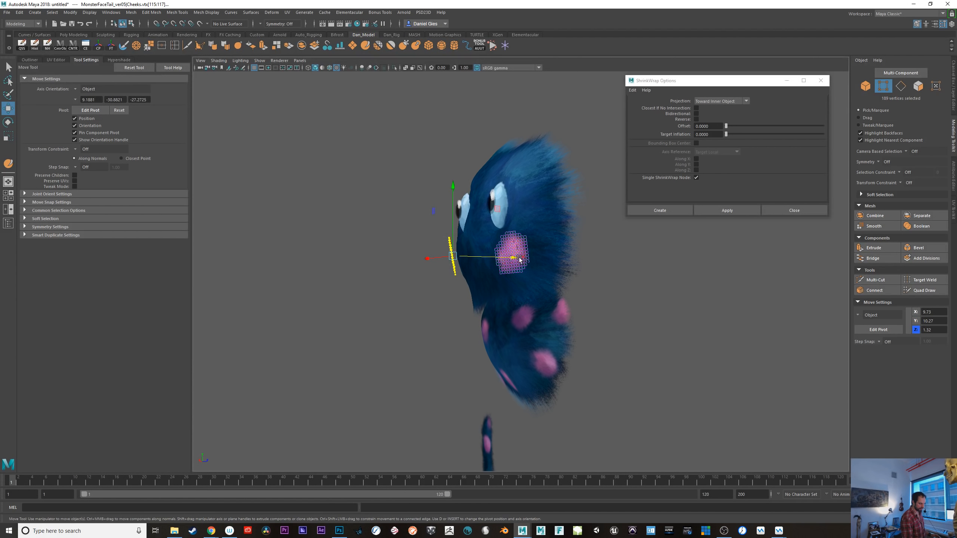
pyautogui.moveTo(515, 259); pyautogui.dragTo(519, 259)
pyautogui.keyDown('alt'); pyautogui.moveTo(611, 321); pyautogui.dragTo(671, 355); pyautogui.keyUp('alt')
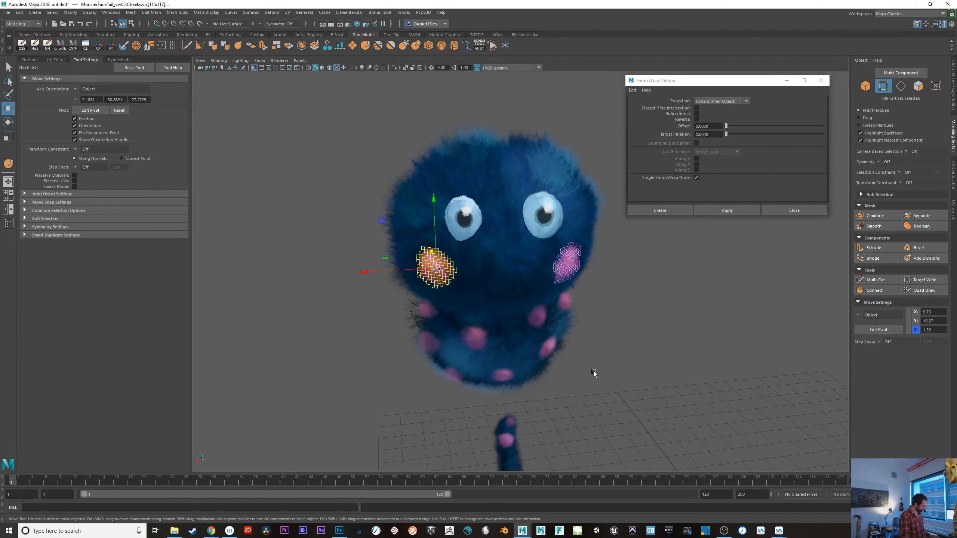
pyautogui.press('F8')
pyautogui.keyDown('alt'); pyautogui.moveTo(614, 389); pyautogui.dragTo(650, 388); pyautogui.keyUp('alt')
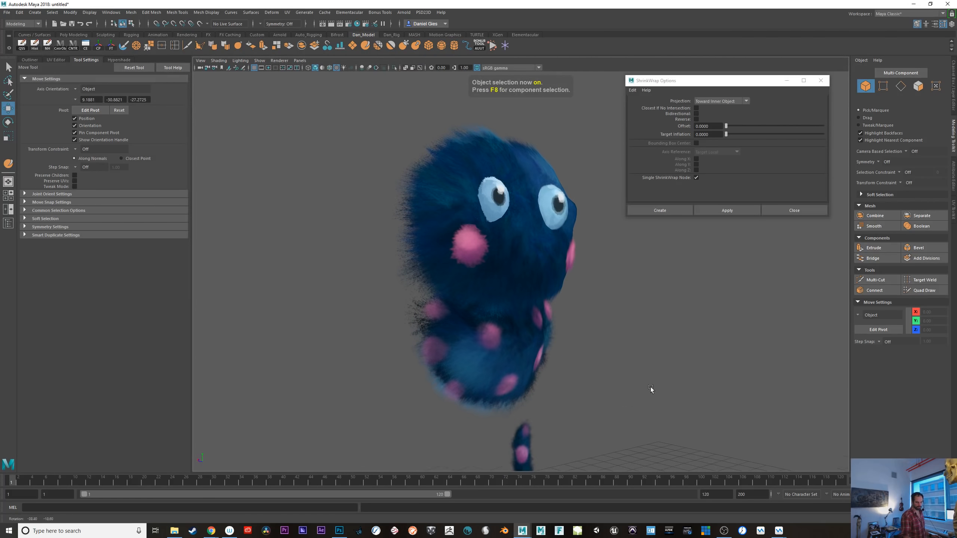
# - Select the Tail mesh and frame its upper part closely below the body
pyautogui.keyDown('alt'); pyautogui.moveTo(617, 390); pyautogui.dragTo(567, 283, button='middle'); pyautogui.keyUp('alt')
pyautogui.click(484, 364)
pyautogui.keyDown('alt'); pyautogui.moveTo(568, 392); pyautogui.dragTo(429, 394); pyautogui.keyUp('alt')
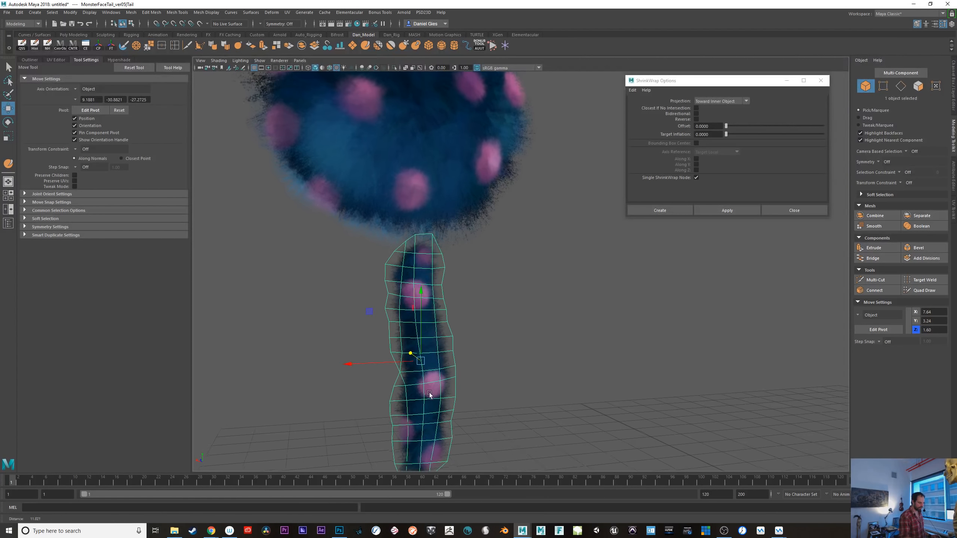
pyautogui.keyDown('alt'); pyautogui.moveTo(430, 394); pyautogui.dragTo(449, 353, button='middle'); pyautogui.keyUp('alt')
pyautogui.keyDown('alt'); pyautogui.moveTo(449, 352); pyautogui.dragTo(446, 387, button='right'); pyautogui.keyUp('alt')
pyautogui.keyDown('alt'); pyautogui.moveTo(446, 387); pyautogui.dragTo(472, 388, button='middle'); pyautogui.keyUp('alt')
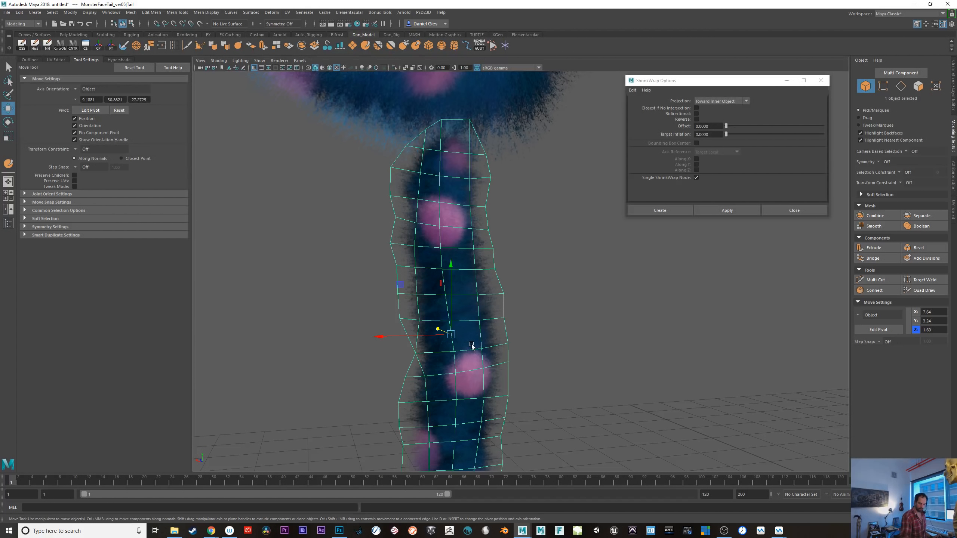
# - Try the Quad Draw and Multi-Cut tools on the Tail mesh, then return to the Select tool
pyautogui.click(924, 290)
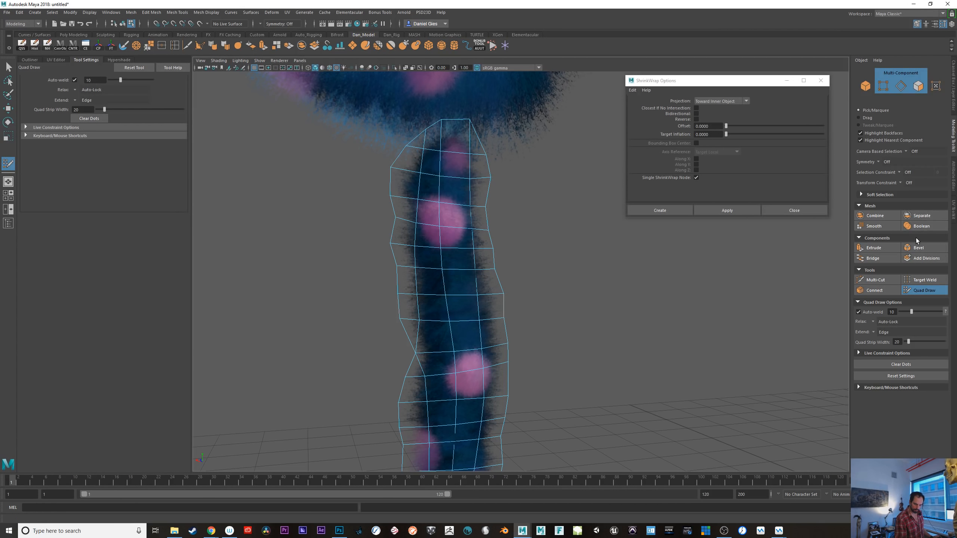
pyautogui.click(859, 353)
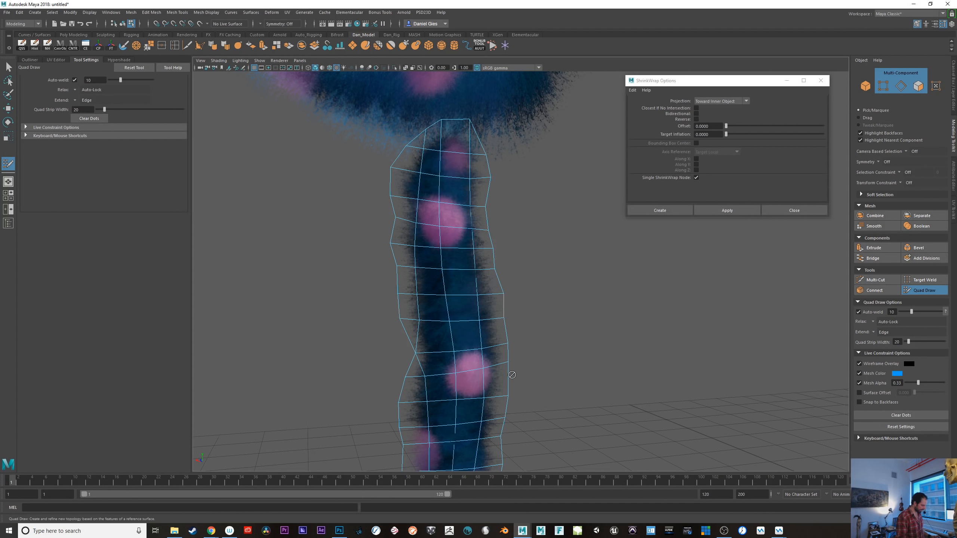
pyautogui.click(859, 352)
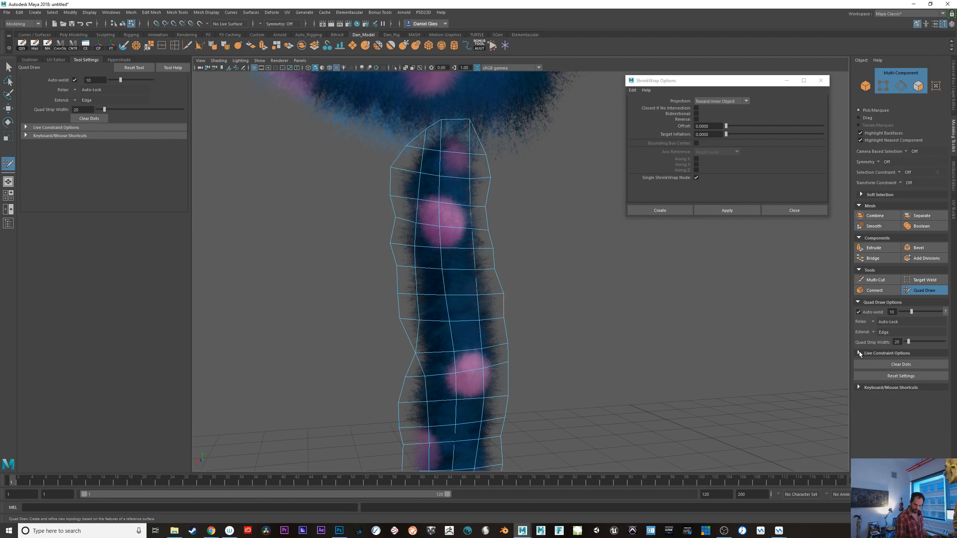
pyautogui.click(876, 280)
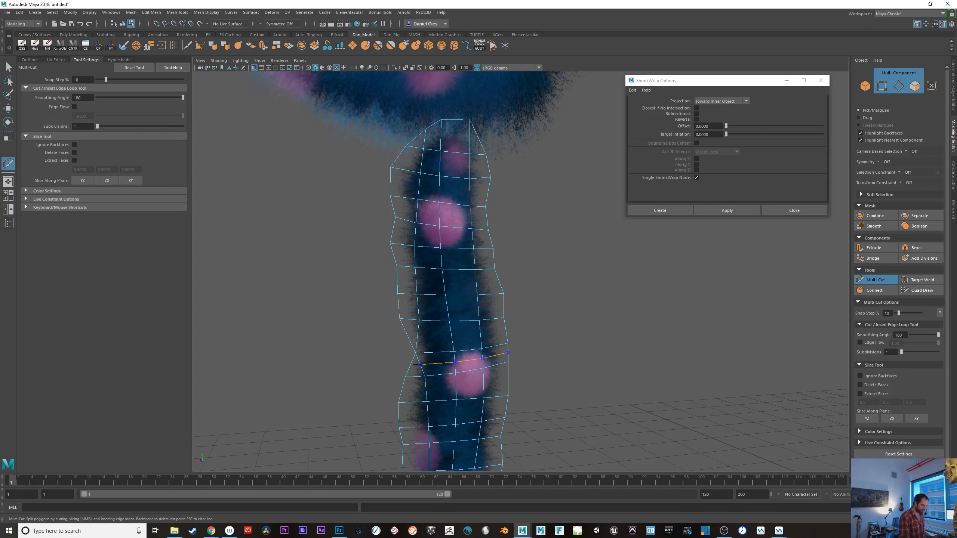
pyautogui.keyDown('ctrl'); pyautogui.click(418, 335); pyautogui.keyUp('ctrl')
pyautogui.press('q')
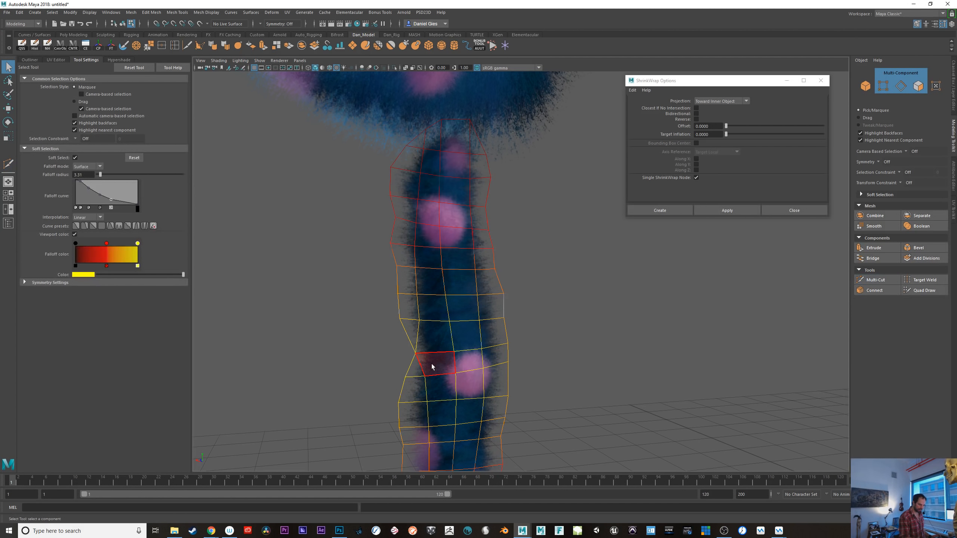
# - Turn off soft selection and delete the two misrouted vertical edges beside the pinch in the tail's left side
pyautogui.moveTo(429, 343); pyautogui.dragTo(432, 310, button='right')
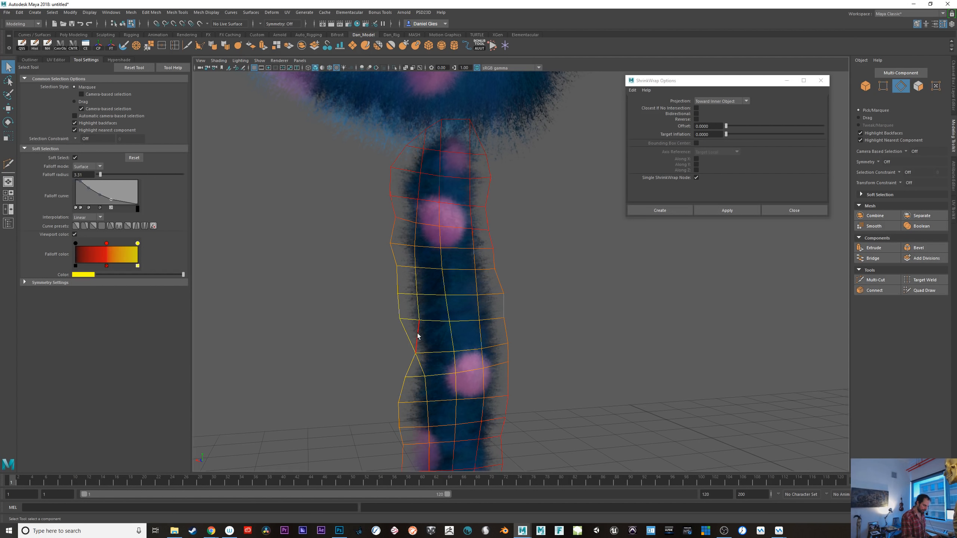
pyautogui.click(419, 365)
pyautogui.press('b')
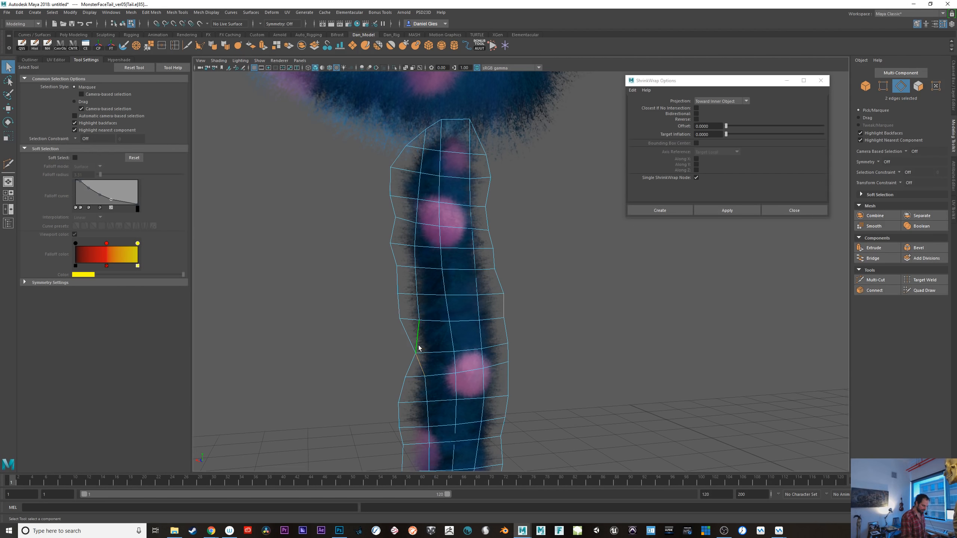
pyautogui.keyDown('shift'); pyautogui.moveTo(419, 341); pyautogui.dragTo(381, 347, button='right'); pyautogui.keyUp('shift')
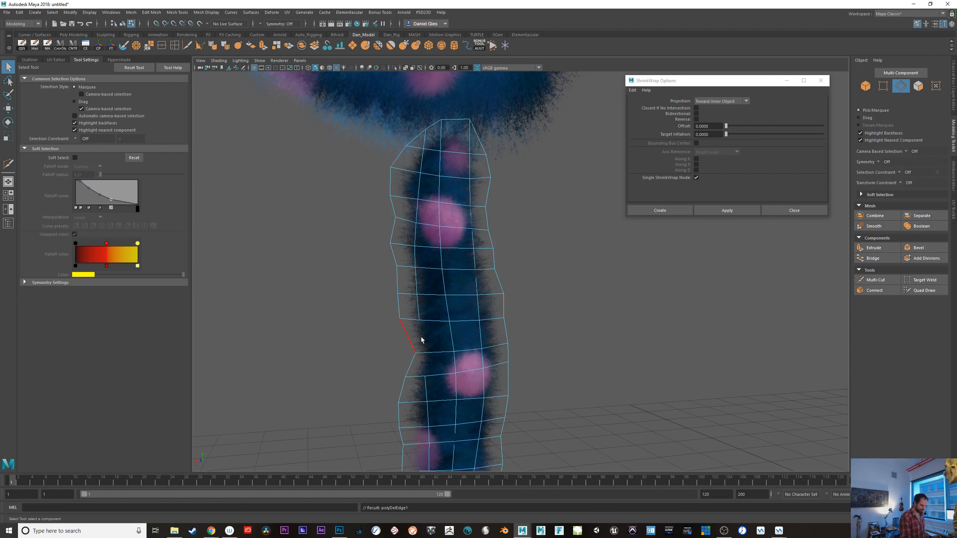
# - Redraw the missing vertical edges beside the tail's left pinch with Multi-Cut, then return to the Select tool
pyautogui.click(875, 280)
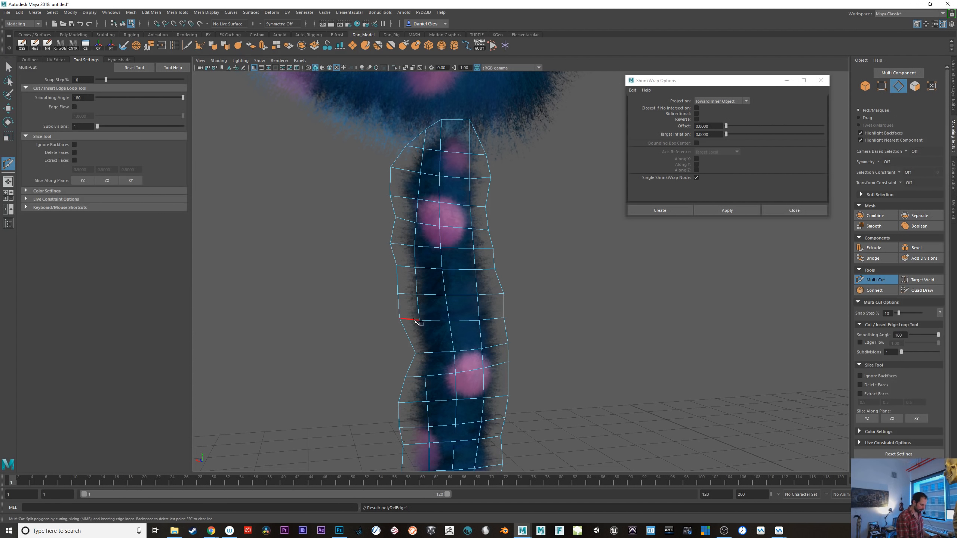
pyautogui.click(419, 320)
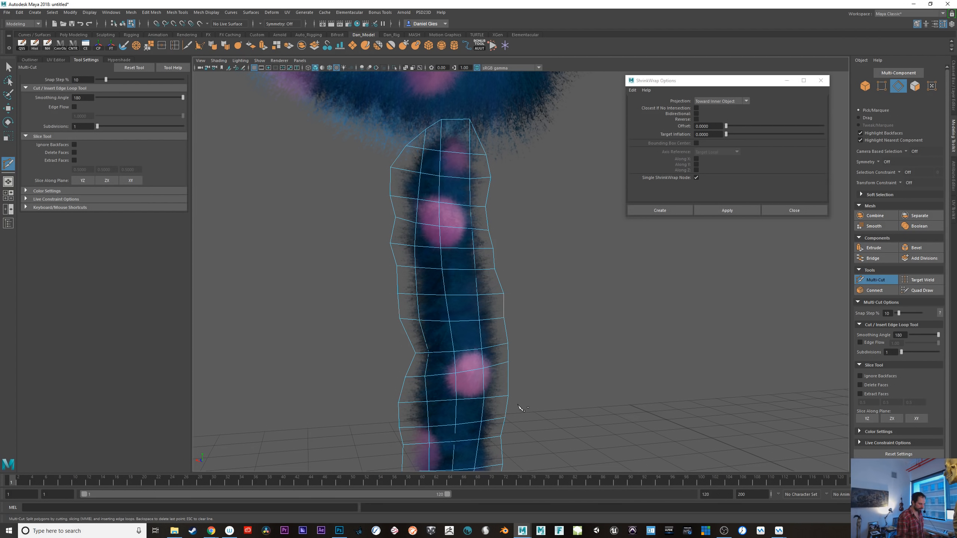
pyautogui.keyDown('alt'); pyautogui.moveTo(521, 408); pyautogui.dragTo(546, 375); pyautogui.keyUp('alt')
pyautogui.scroll(-6, 526, 366)
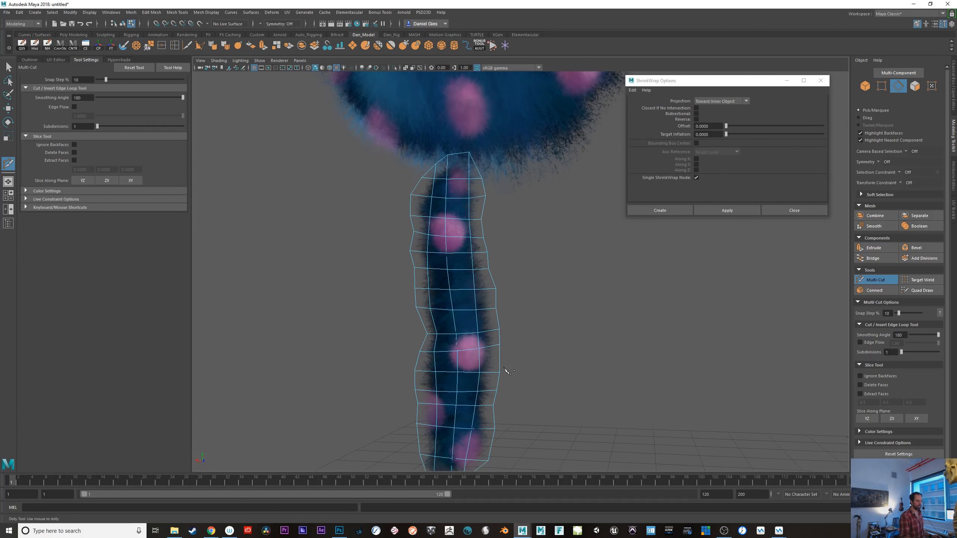
pyautogui.keyDown('alt'); pyautogui.moveTo(512, 378); pyautogui.dragTo(477, 411, button='middle'); pyautogui.keyUp('alt')
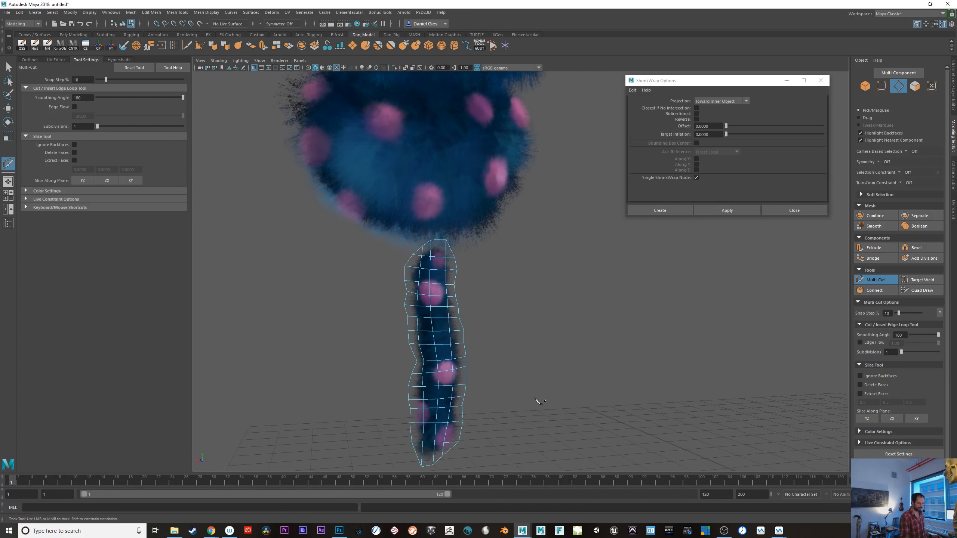
pyautogui.scroll(-3, 537, 400)
pyautogui.keyDown('alt'); pyautogui.moveTo(441, 364); pyautogui.dragTo(392, 399, button='middle'); pyautogui.keyUp('alt')
pyautogui.scroll(-4, 415, 394)
pyautogui.press('q')
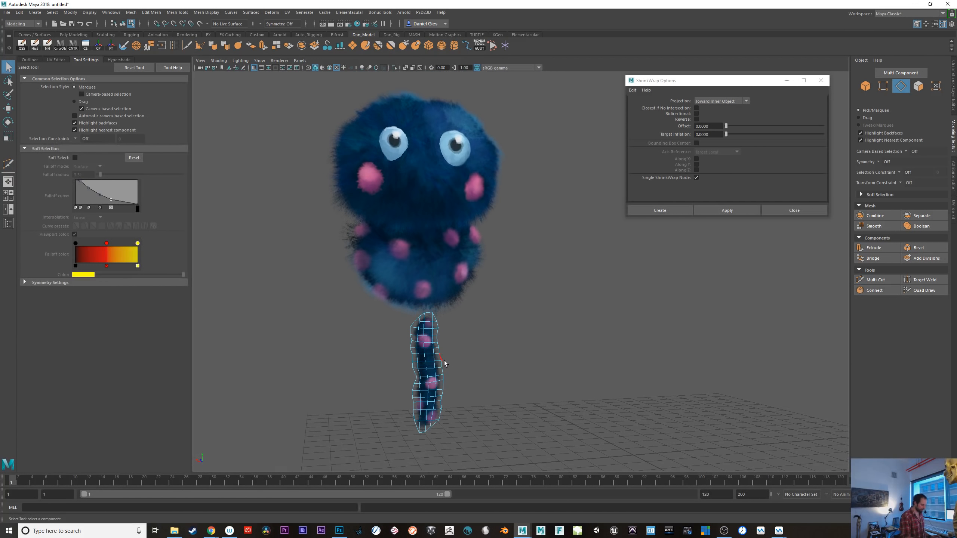
# - Select the tail's border edges and move them backward with soft selection to round the tail, then return to object selection
pyautogui.moveTo(441, 359); pyautogui.dragTo(441, 352, button='right')
pyautogui.doubleClick(439, 351)
pyautogui.keyDown('alt'); pyautogui.moveTo(501, 391); pyautogui.dragTo(510, 395); pyautogui.keyUp('alt')
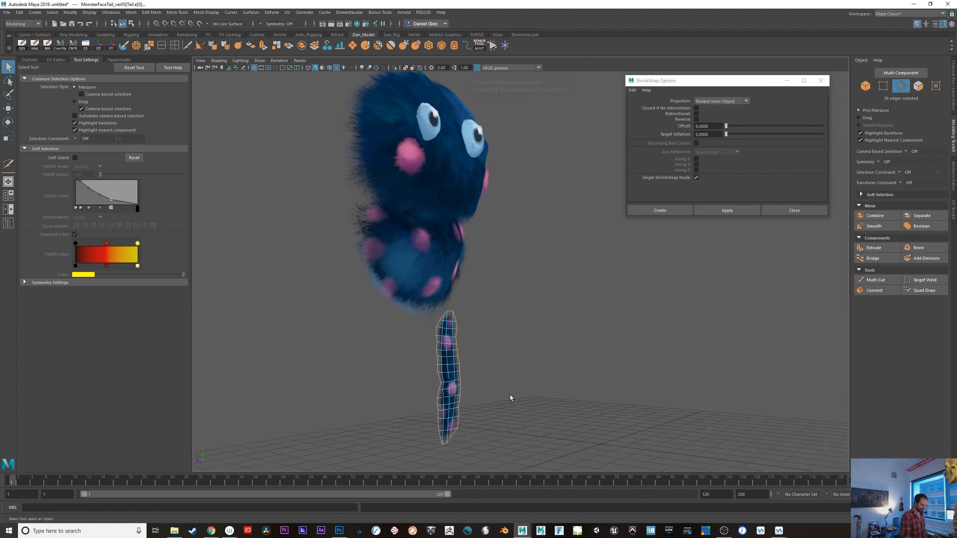
pyautogui.press('b')
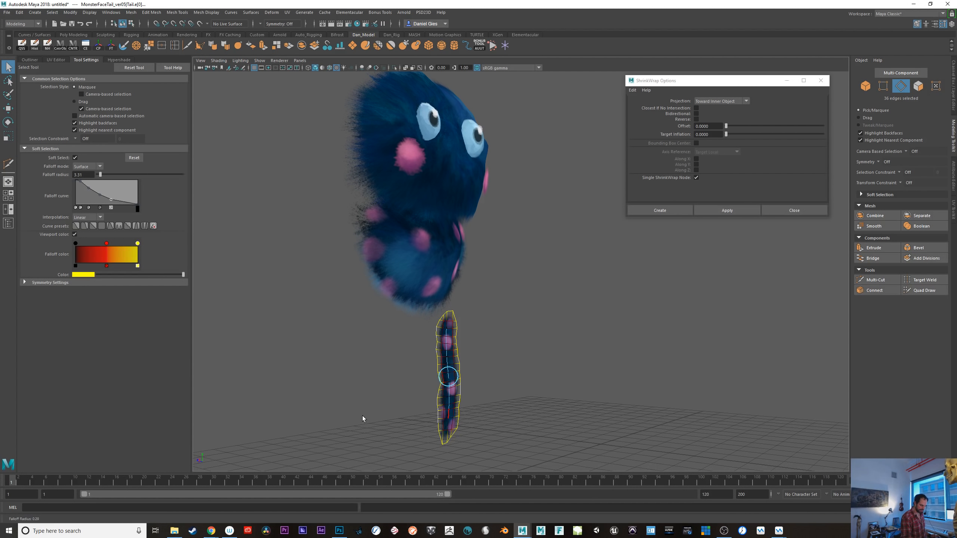
pyautogui.keyDown('alt'); pyautogui.moveTo(521, 419); pyautogui.dragTo(535, 411); pyautogui.keyUp('alt')
pyautogui.press('w')
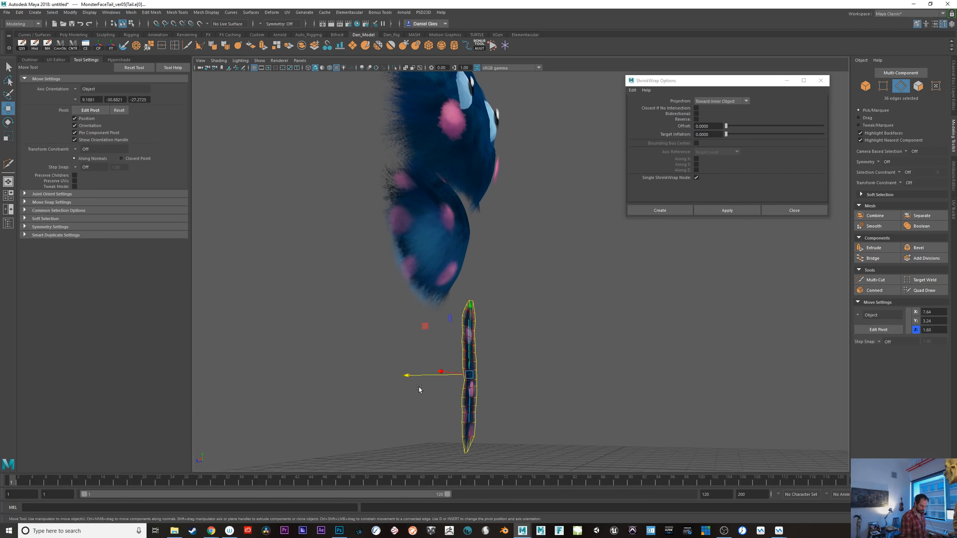
pyautogui.moveTo(405, 376); pyautogui.dragTo(397, 382)
pyautogui.keyDown('alt'); pyautogui.moveTo(501, 415); pyautogui.dragTo(445, 404); pyautogui.keyUp('alt')
pyautogui.press('F8')
pyautogui.click(475, 405)
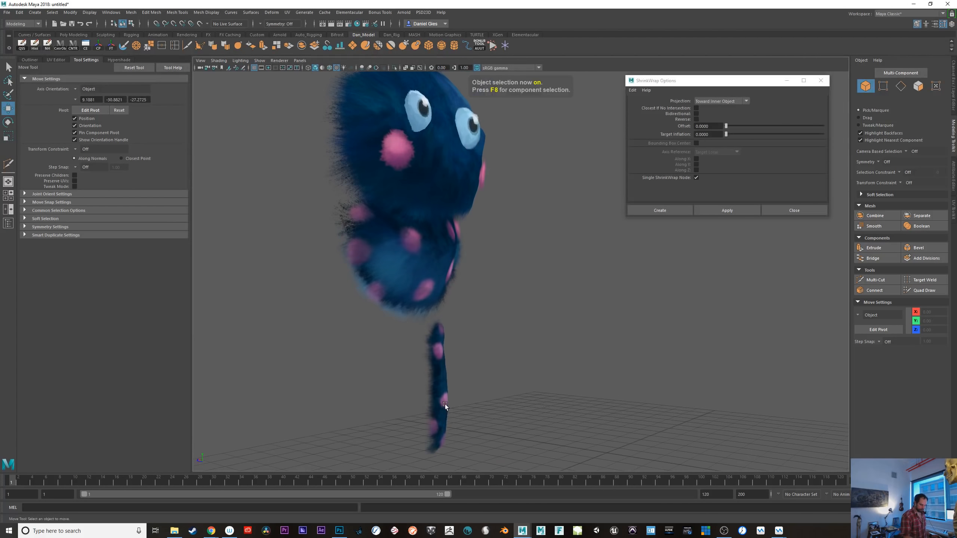
# - Try to build a back half by duplicating the tail, flipping the copy along Z, and moving it behind the original
pyautogui.click(444, 404)
pyautogui.press('r')
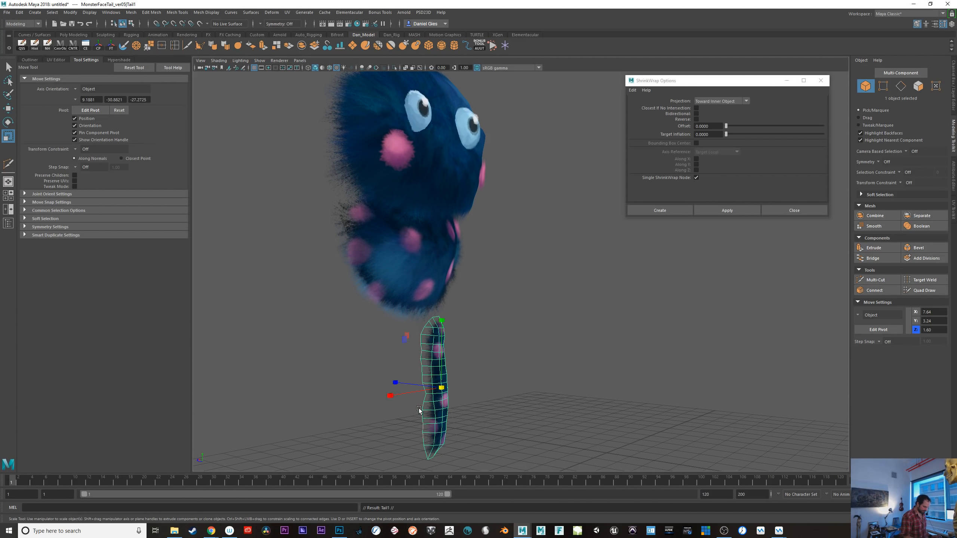
pyautogui.moveTo(396, 383); pyautogui.dragTo(520, 402)
pyautogui.press('w')
pyautogui.moveTo(402, 390); pyautogui.dragTo(323, 430)
pyautogui.click(456, 404)
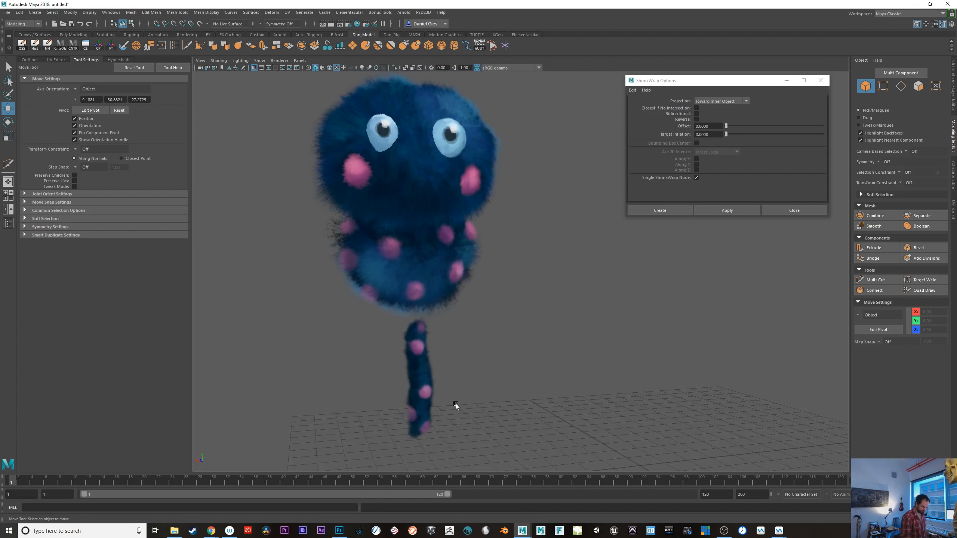
# - Check the duplicated tail half from the side and delete it, leaving only the original tail
pyautogui.keyDown('alt'); pyautogui.moveTo(456, 404); pyautogui.dragTo(524, 426, button='right'); pyautogui.keyUp('alt')
pyautogui.keyDown('alt'); pyautogui.moveTo(523, 427); pyautogui.dragTo(461, 429); pyautogui.keyUp('alt')
pyautogui.keyDown('alt'); pyautogui.moveTo(460, 429); pyautogui.dragTo(442, 377, button='middle'); pyautogui.keyUp('alt')
pyautogui.keyDown('alt'); pyautogui.moveTo(443, 378); pyautogui.dragTo(343, 412); pyautogui.keyUp('alt')
pyautogui.click(357, 411)
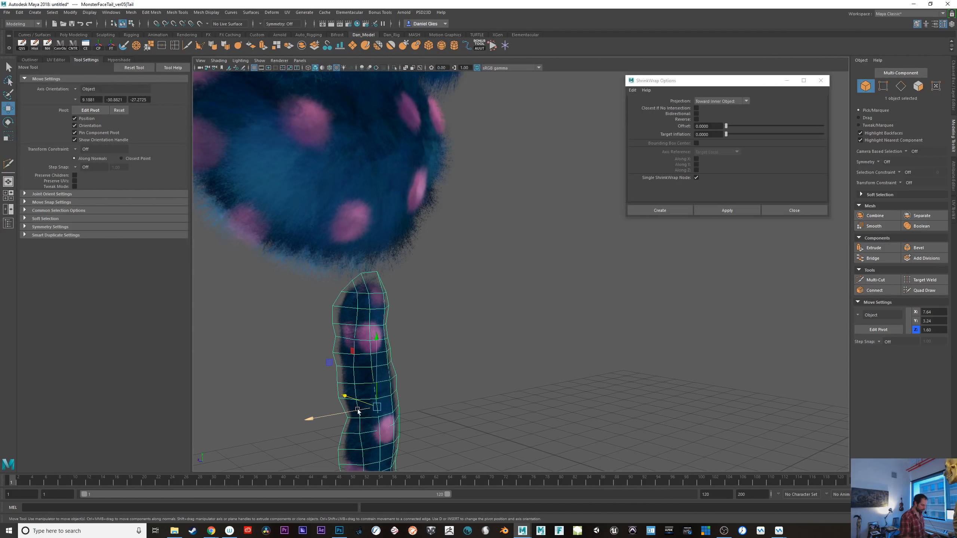
pyautogui.click(488, 402)
pyautogui.keyDown('alt'); pyautogui.moveTo(452, 404); pyautogui.dragTo(536, 376); pyautogui.keyUp('alt')
pyautogui.click(522, 387)
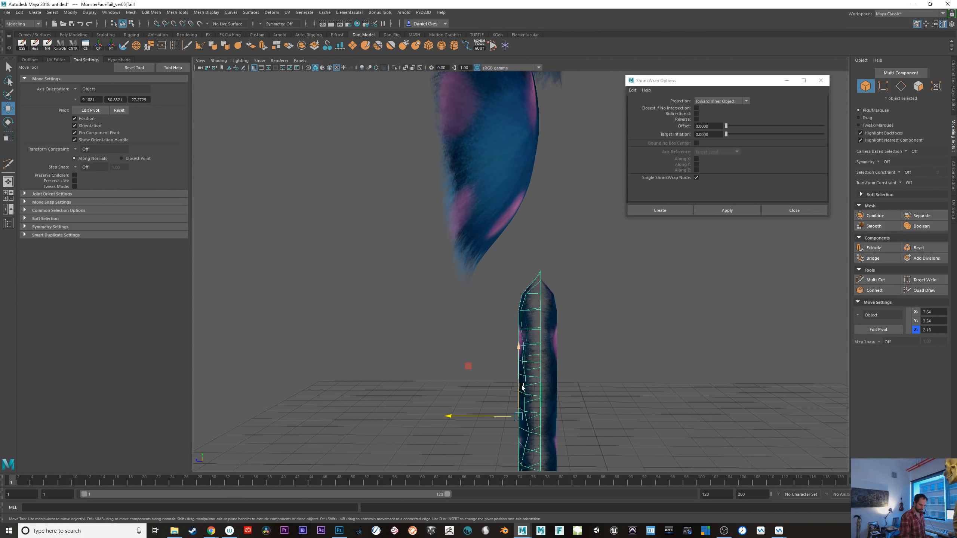
pyautogui.moveTo(521, 386); pyautogui.dragTo(568, 414, button='middle')
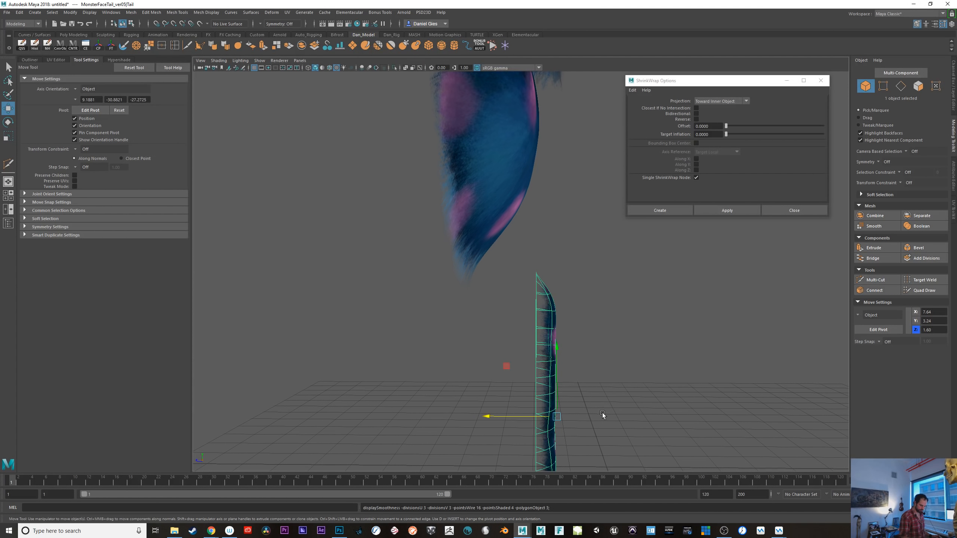
# - Move the tail backward to a Z of 3.00 and up to a Y of about 3.98 beneath the body
pyautogui.keyDown('alt'); pyautogui.moveTo(602, 414); pyautogui.dragTo(422, 359); pyautogui.keyUp('alt')
pyautogui.keyDown('alt'); pyautogui.moveTo(528, 394); pyautogui.dragTo(442, 394); pyautogui.keyUp('alt')
pyautogui.keyDown('alt'); pyautogui.moveTo(443, 394); pyautogui.dragTo(437, 455, button='middle'); pyautogui.keyUp('alt')
pyautogui.moveTo(396, 330); pyautogui.dragTo(397, 307)
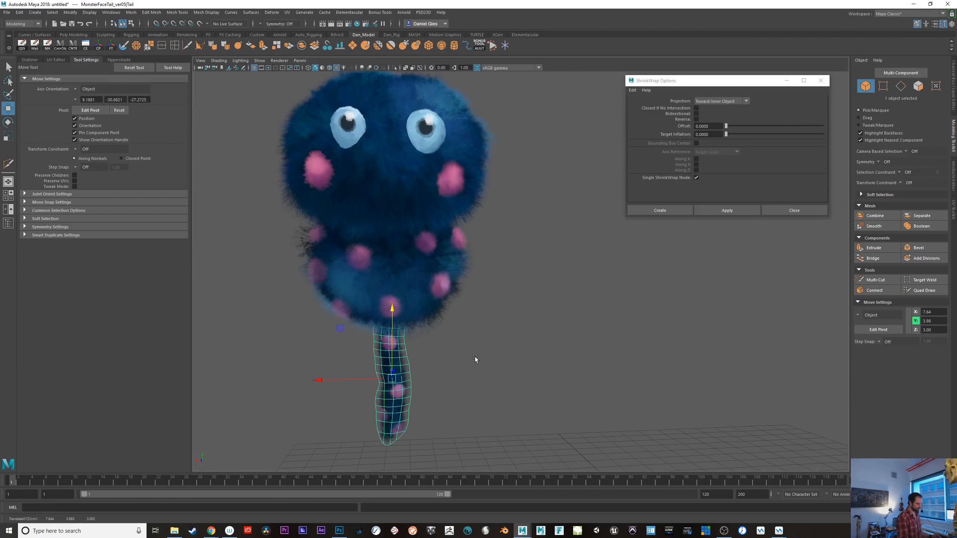
pyautogui.click(476, 358)
# - Examine the rounded head, body and tail of the monster from the front and sides
pyautogui.keyDown('alt'); pyautogui.moveTo(476, 357); pyautogui.dragTo(521, 395); pyautogui.keyUp('alt')
pyautogui.keyDown('alt'); pyautogui.moveTo(520, 395); pyautogui.dragTo(437, 393, button='right'); pyautogui.keyUp('alt')
pyautogui.moveTo(437, 392)
pyautogui.keyDown('alt'); pyautogui.mouseDown()
pyautogui.moveTo(342, 391)
pyautogui.moveTo(506, 370)
pyautogui.moveTo(444, 406)
pyautogui.mouseUp(); pyautogui.keyUp('alt')
pyautogui.keyDown('alt'); pyautogui.moveTo(444, 406); pyautogui.dragTo(607, 403, button='right'); pyautogui.keyUp('alt')
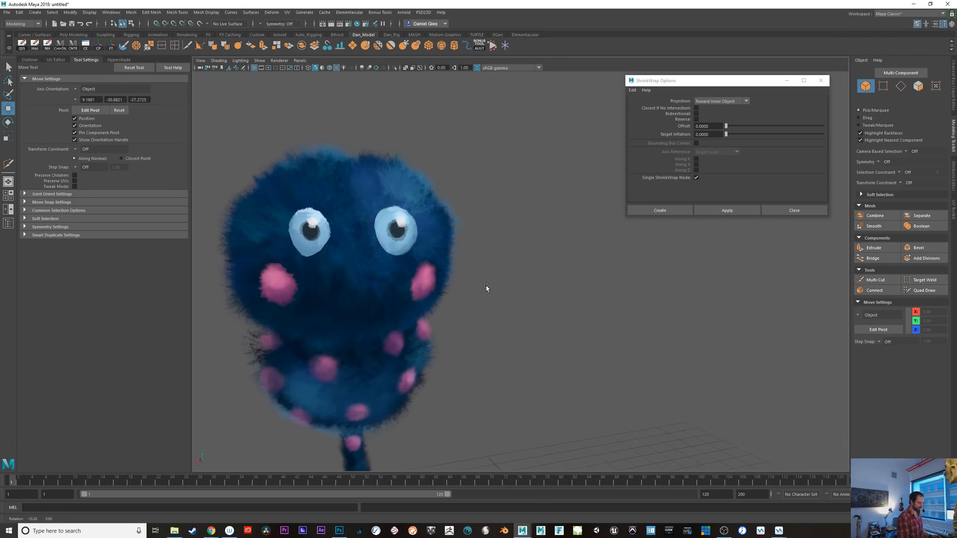
pyautogui.moveTo(487, 286)
pyautogui.keyDown('alt'); pyautogui.mouseDown()
pyautogui.moveTo(534, 286)
pyautogui.moveTo(497, 299)
pyautogui.mouseUp(); pyautogui.keyUp('alt')
pyautogui.click(498, 297)
pyautogui.keyDown('alt'); pyautogui.moveTo(587, 369); pyautogui.dragTo(530, 350); pyautogui.keyUp('alt')
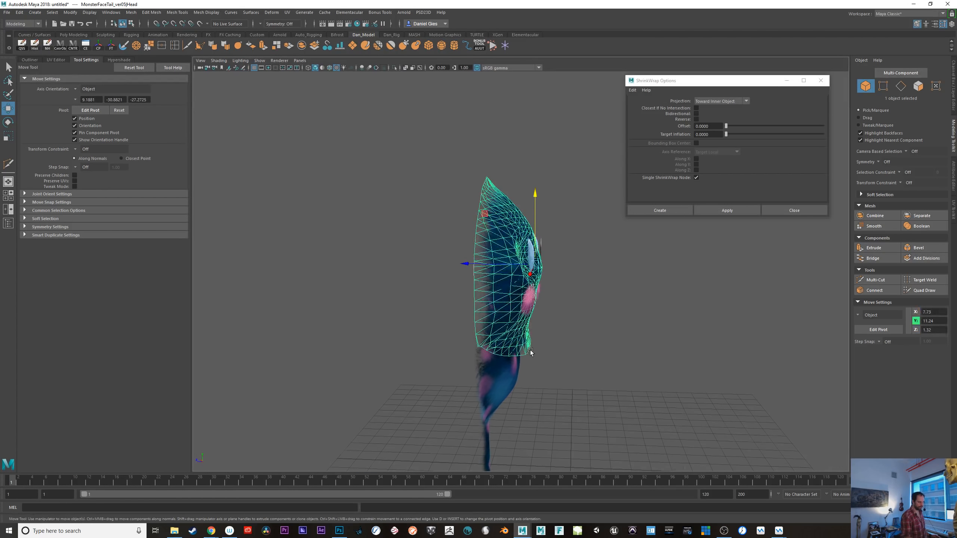
pyautogui.keyDown('alt'); pyautogui.moveTo(556, 379); pyautogui.dragTo(527, 378); pyautogui.keyUp('alt')
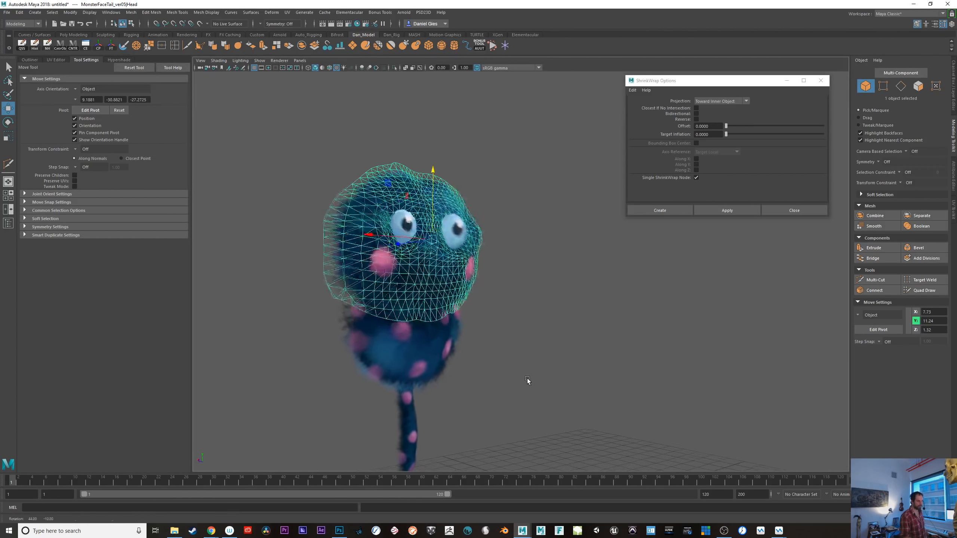
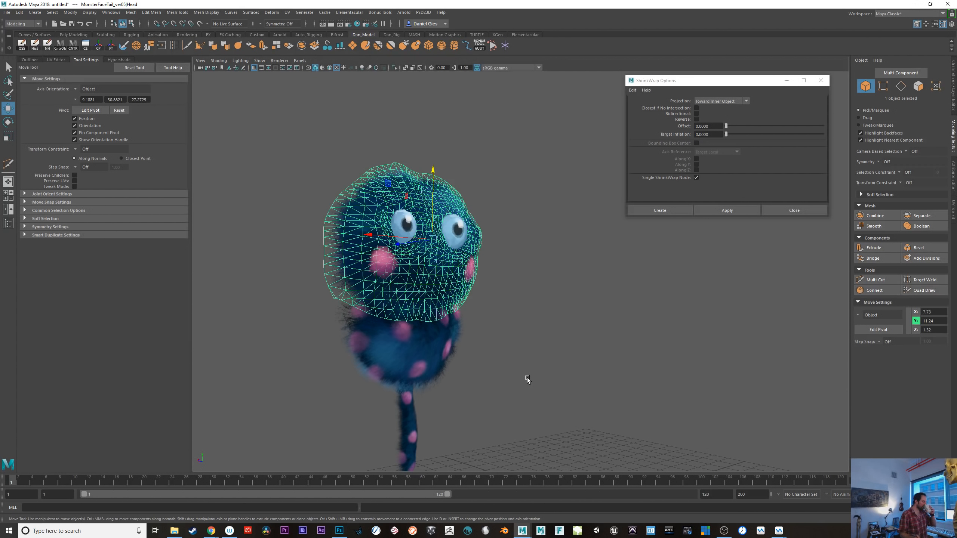
pyautogui.click(439, 344)
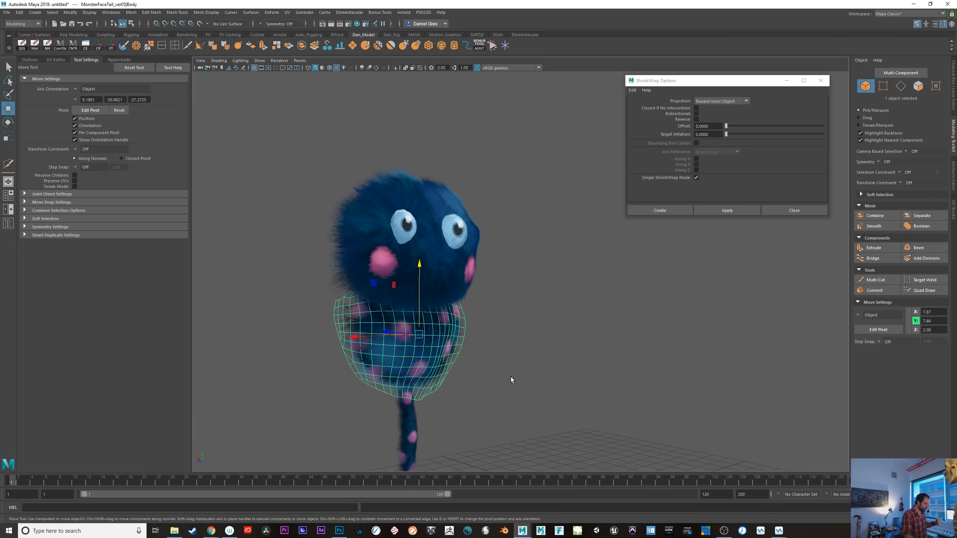
pyautogui.keyDown('alt'); pyautogui.moveTo(570, 408); pyautogui.dragTo(495, 388); pyautogui.keyUp('alt')
# - Group all seven monster parts together and center the group's pivot
pyautogui.moveTo(362, 182); pyautogui.dragTo(497, 377)
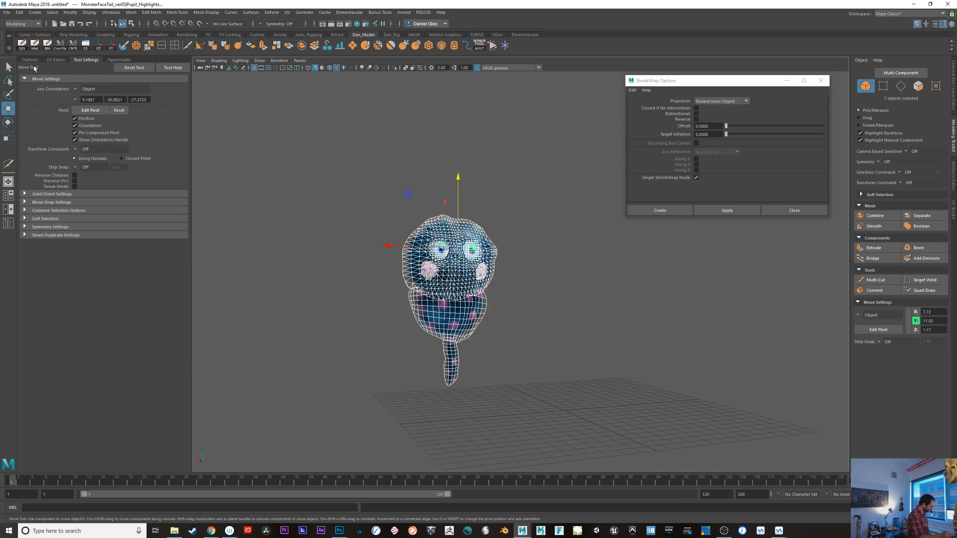
pyautogui.hotkey('ctrl', 'g')
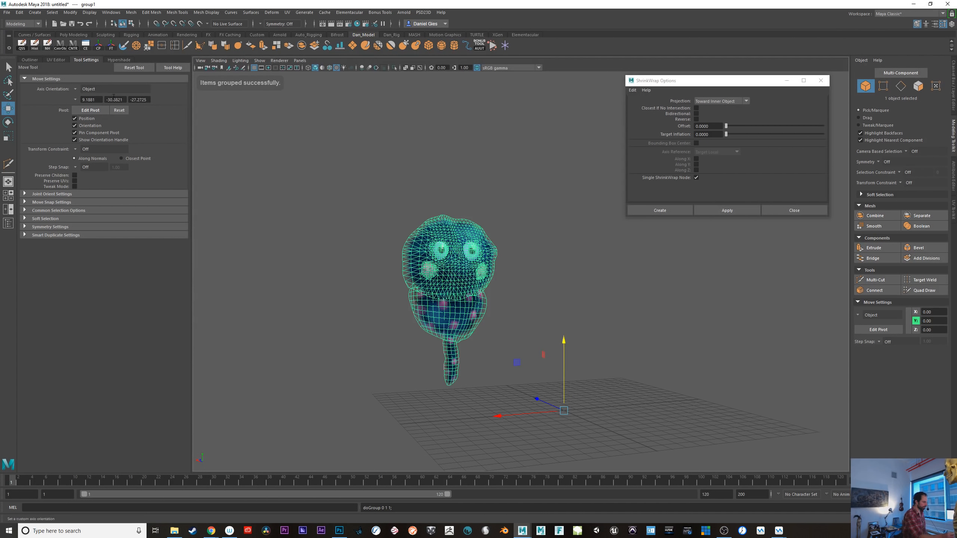
pyautogui.click(100, 47)
# - Move the monster group over the grid center to an X of about -2.34 and a Y of about 2.72
pyautogui.moveTo(419, 317); pyautogui.dragTo(495, 315)
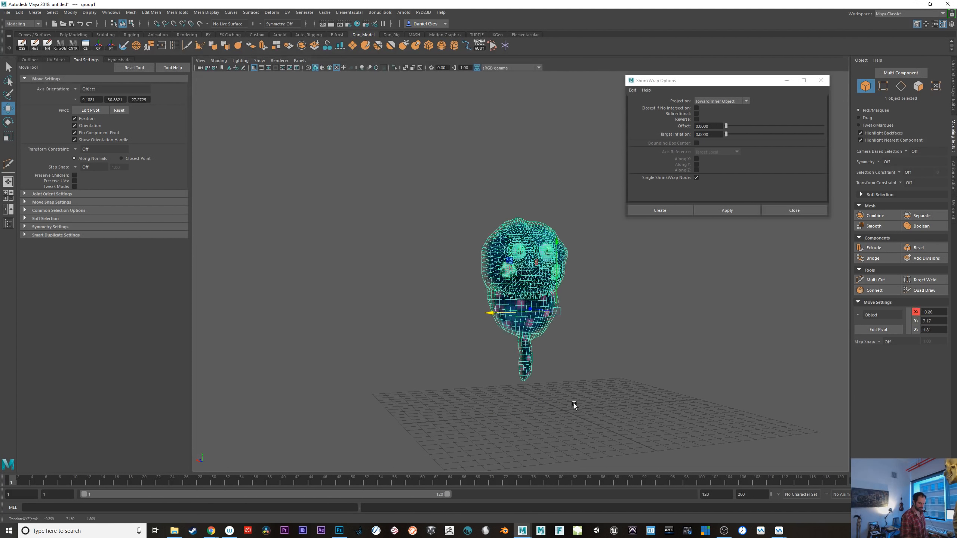
pyautogui.keyDown('alt'); pyautogui.moveTo(574, 405); pyautogui.dragTo(537, 402); pyautogui.keyUp('alt')
pyautogui.moveTo(554, 242); pyautogui.dragTo(558, 330)
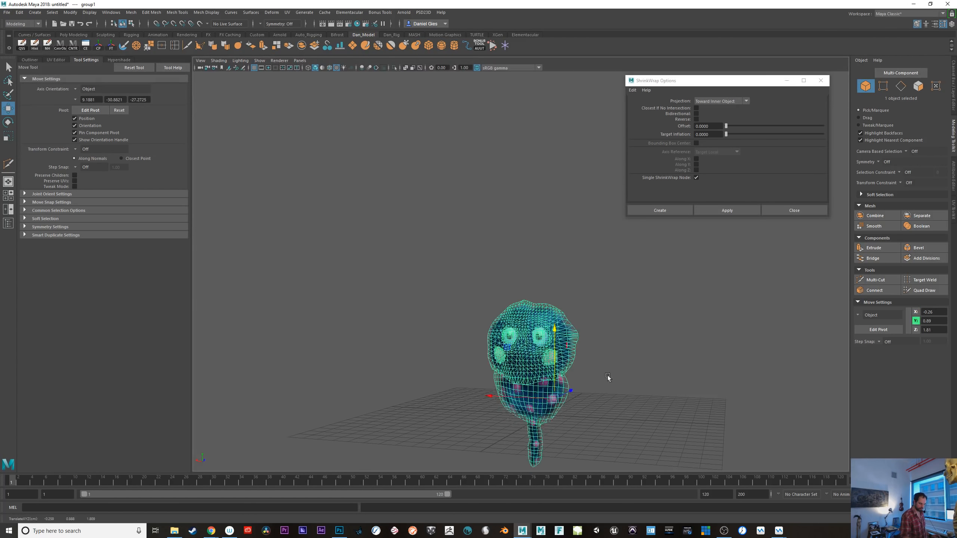
pyautogui.keyDown('alt'); pyautogui.moveTo(607, 375); pyautogui.dragTo(629, 376); pyautogui.keyUp('alt')
pyautogui.moveTo(559, 330); pyautogui.dragTo(562, 306)
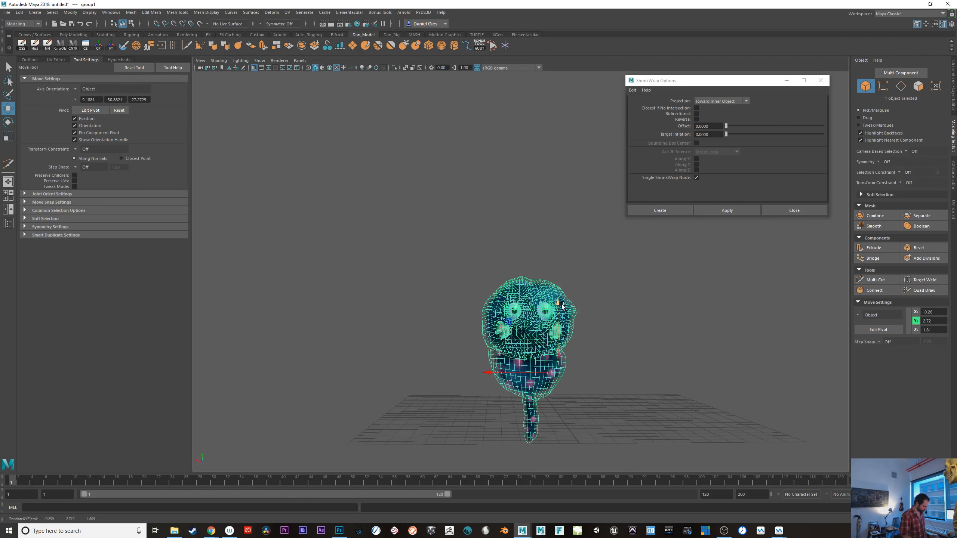
pyautogui.moveTo(494, 372); pyautogui.dragTo(519, 454)
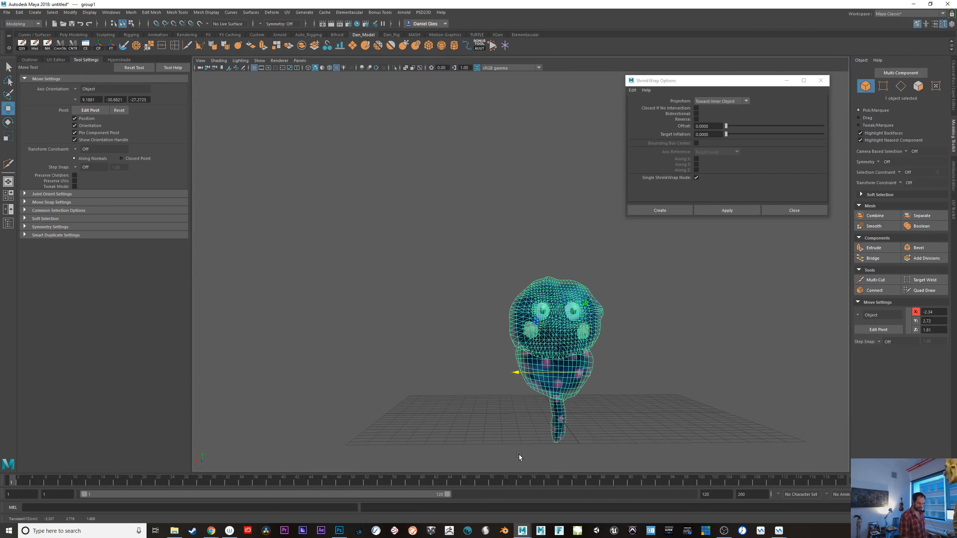
pyautogui.click(601, 266)
# - Examine the repositioned monster from several angles, checking how the body and tail meet
pyautogui.keyDown('alt'); pyautogui.moveTo(541, 402); pyautogui.dragTo(533, 405); pyautogui.keyUp('alt')
pyautogui.keyDown('alt'); pyautogui.moveTo(439, 360); pyautogui.dragTo(639, 405, button='right'); pyautogui.keyUp('alt')
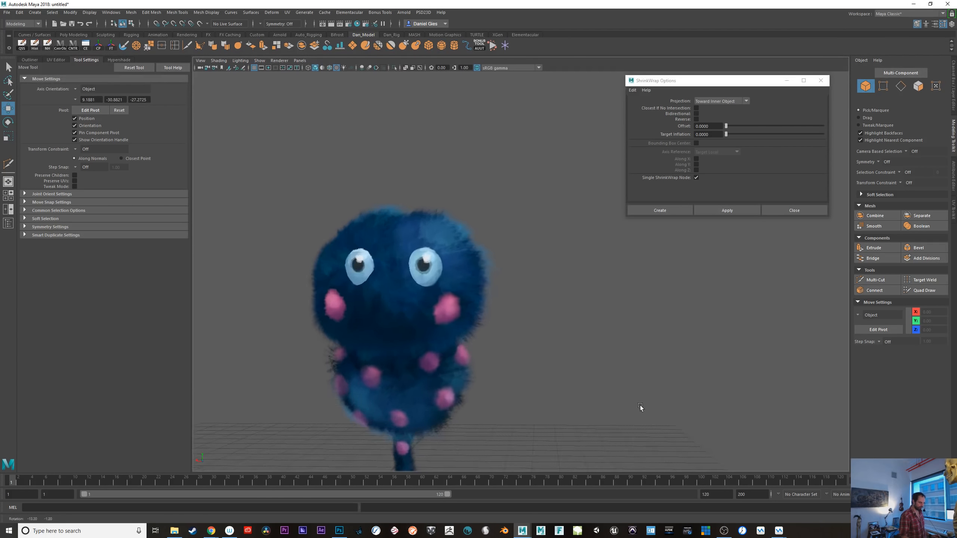
pyautogui.keyDown('alt'); pyautogui.moveTo(471, 324); pyautogui.dragTo(523, 355); pyautogui.keyUp('alt')
pyautogui.click(530, 203)
pyautogui.click(496, 307)
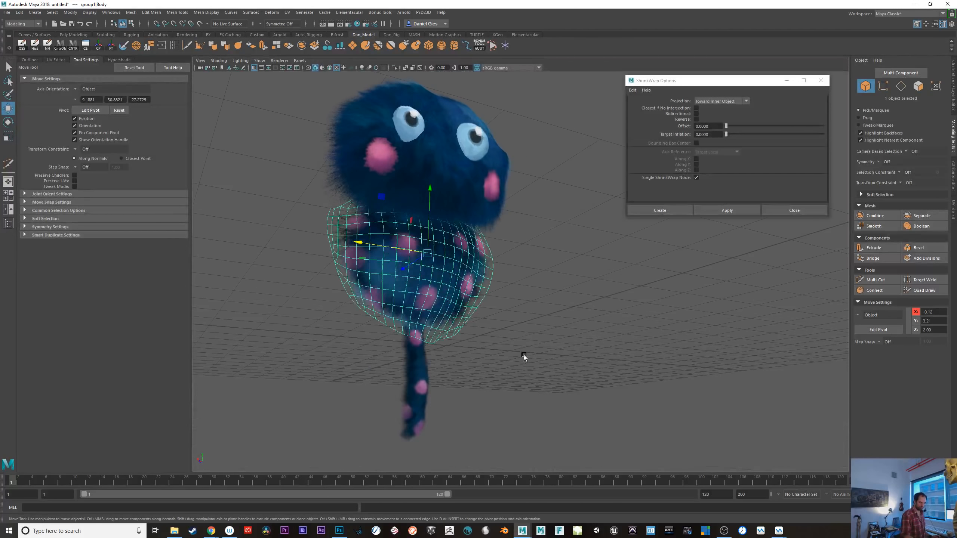
pyautogui.press('Right')
pyautogui.keyDown('alt'); pyautogui.moveTo(479, 392); pyautogui.dragTo(449, 394); pyautogui.keyUp('alt')
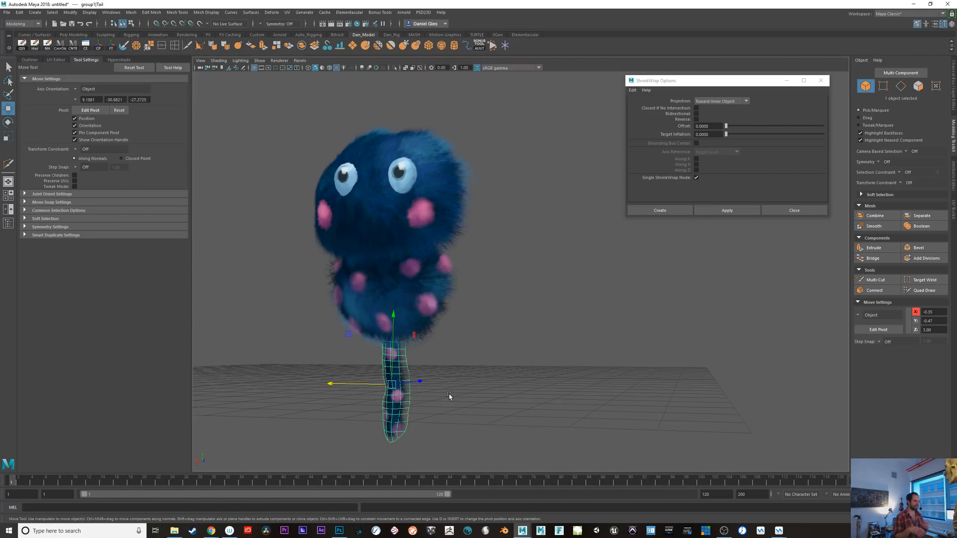
pyautogui.click(493, 367)
pyautogui.keyDown('alt'); pyautogui.moveTo(495, 384); pyautogui.dragTo(562, 401); pyautogui.keyUp('alt')
pyautogui.scroll(6, 491, 325)
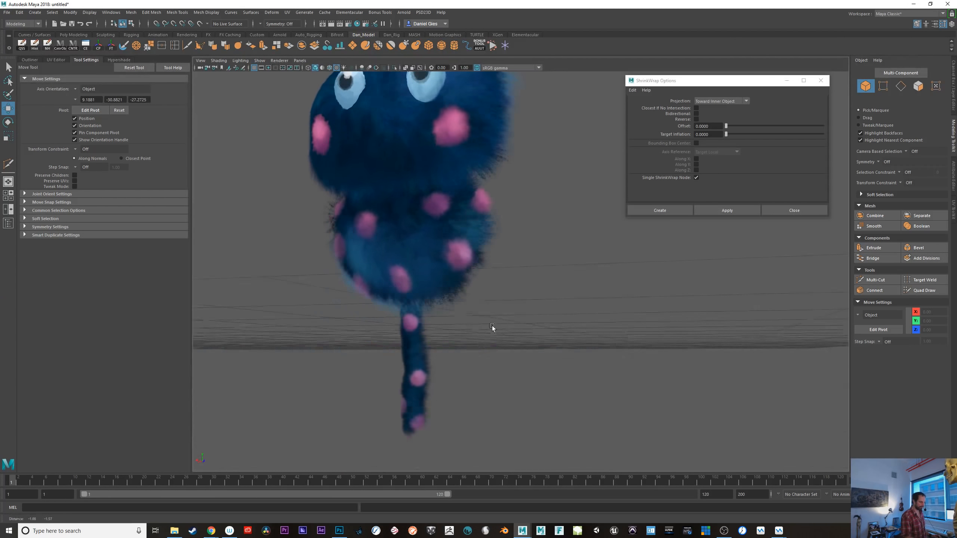
# - Select the monster's tail and show it full-size in the front orthographic view with textures displayed
pyautogui.click(460, 282)
pyautogui.scroll(-4, 460, 282)
pyautogui.click(419, 421)
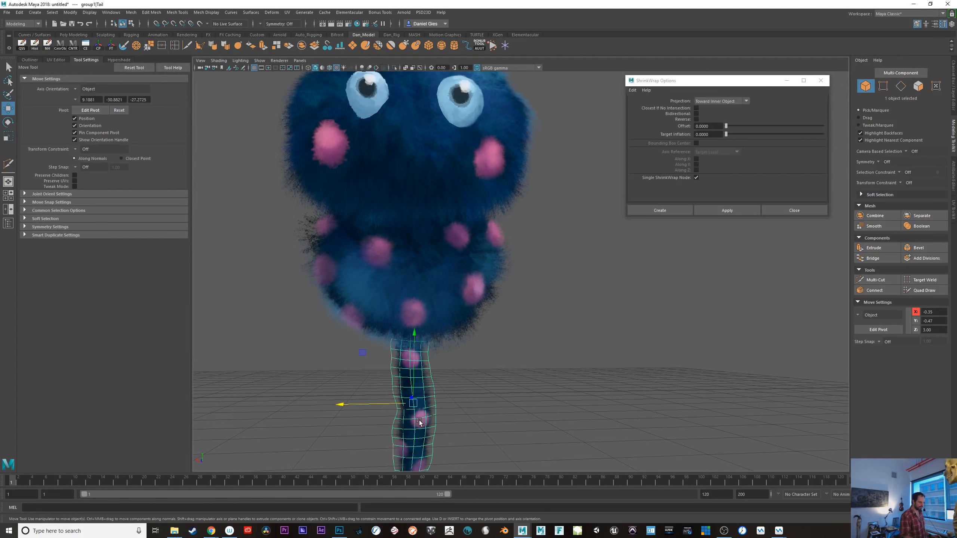
pyautogui.press('space')
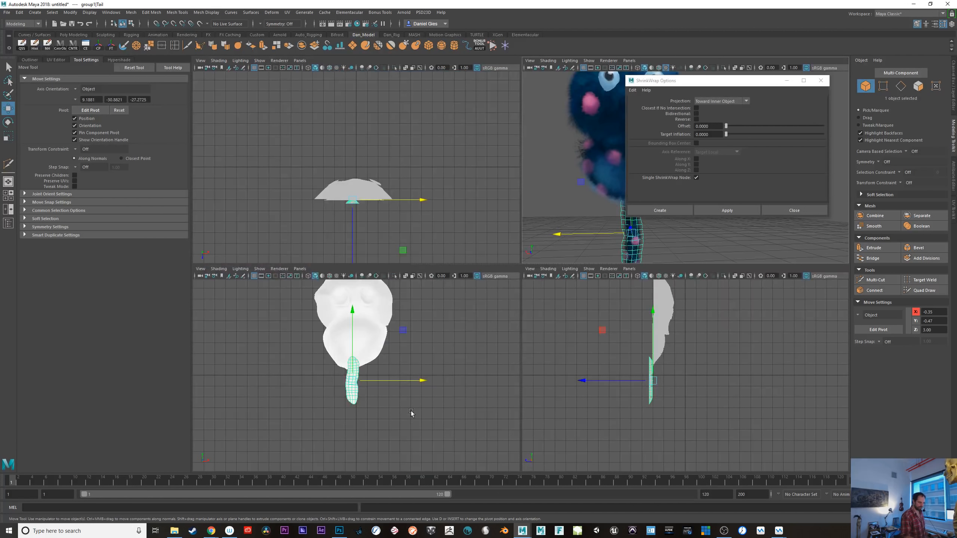
pyautogui.press('space')
pyautogui.press('6')
pyautogui.keyDown('alt'); pyautogui.moveTo(520, 354); pyautogui.dragTo(485, 420, button='middle'); pyautogui.keyUp('alt')
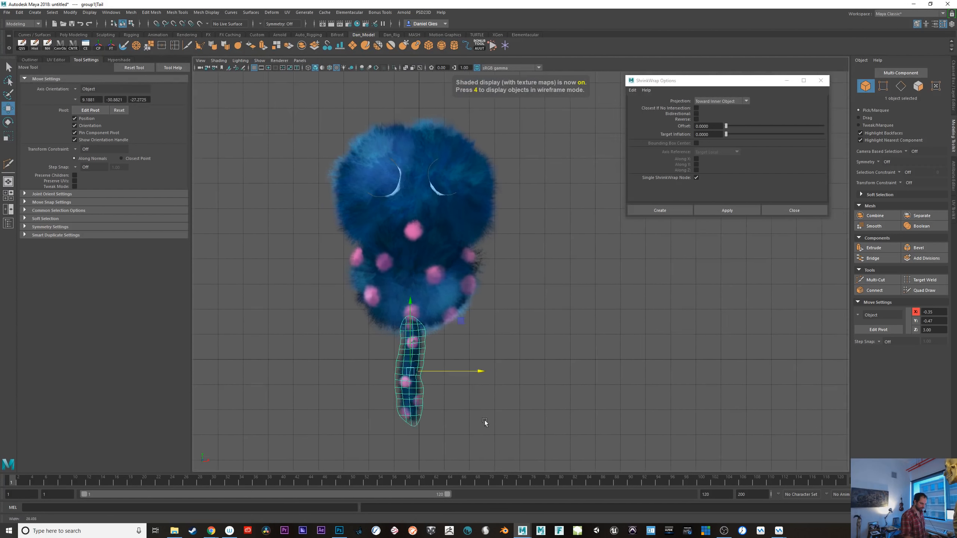
pyautogui.scroll(3, 482, 366)
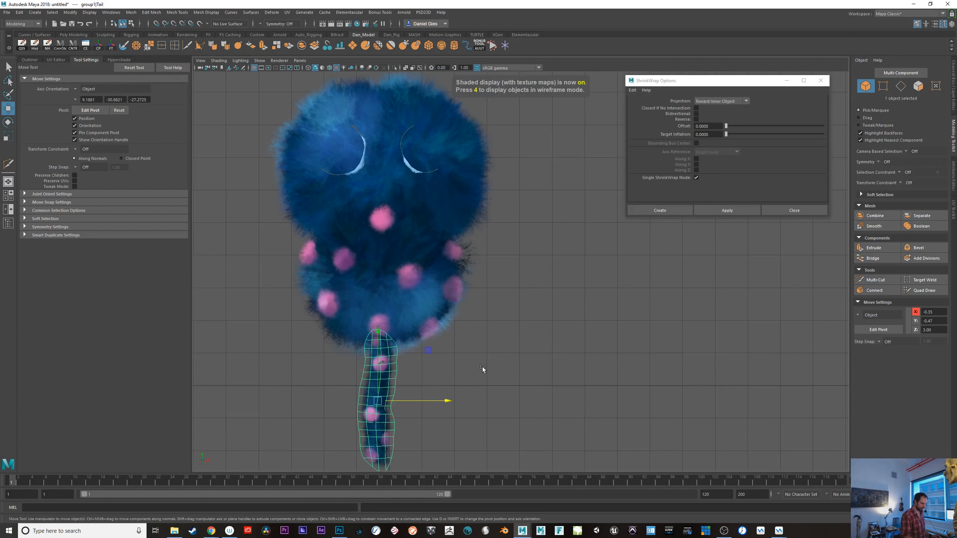
pyautogui.click(300, 61)
pyautogui.moveTo(332, 87)
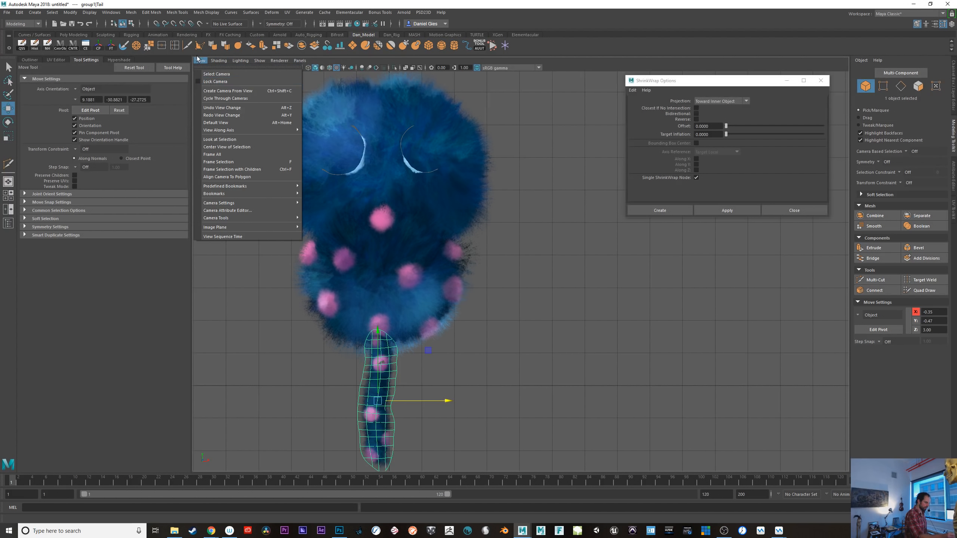
pyautogui.click(564, 210)
pyautogui.click(564, 210)
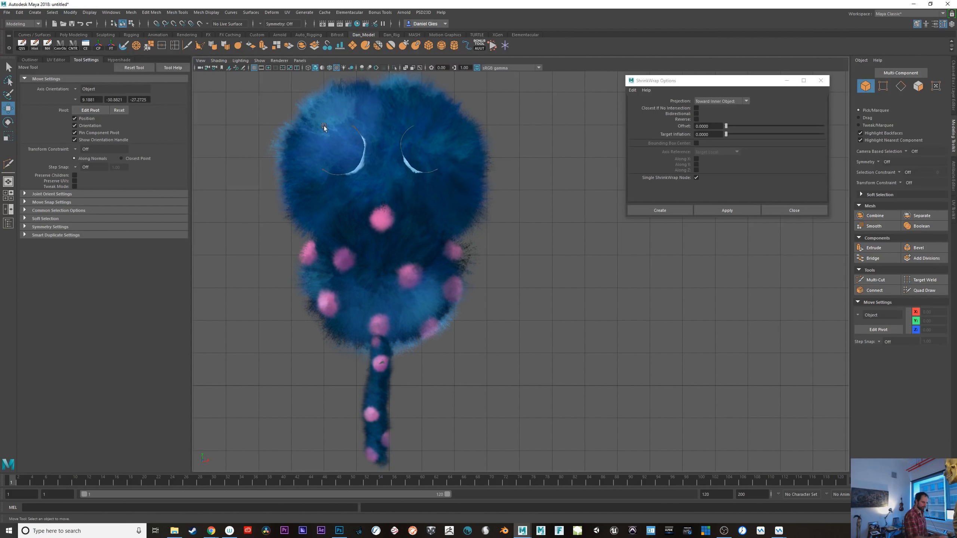
pyautogui.click(299, 60)
pyautogui.moveTo(340, 69)
pyautogui.click(574, 342)
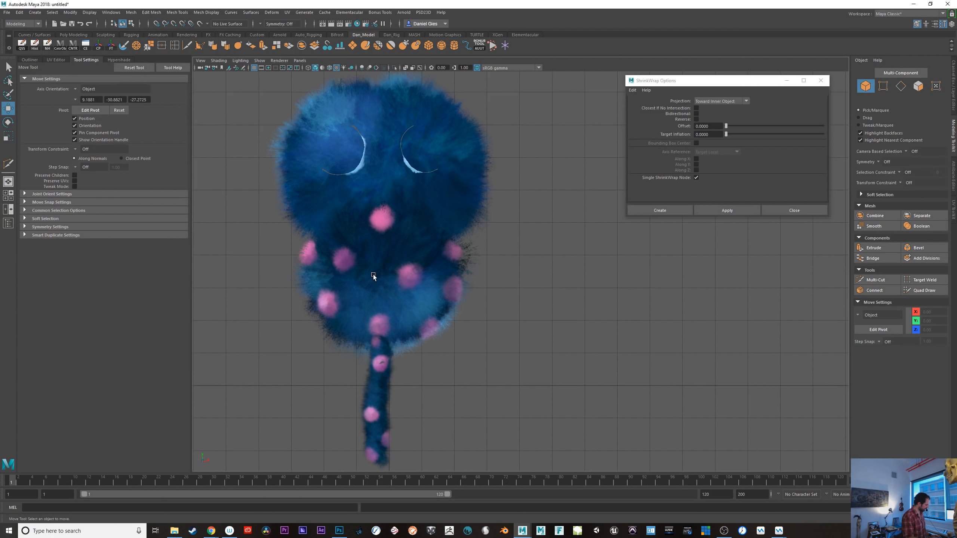
# - Display the front view in wireframe and draw a five-joint chain down the tail from its base inside the body to its tip
pyautogui.press('4')
pyautogui.keyDown('alt'); pyautogui.moveTo(471, 342); pyautogui.dragTo(487, 314); pyautogui.keyUp('alt')
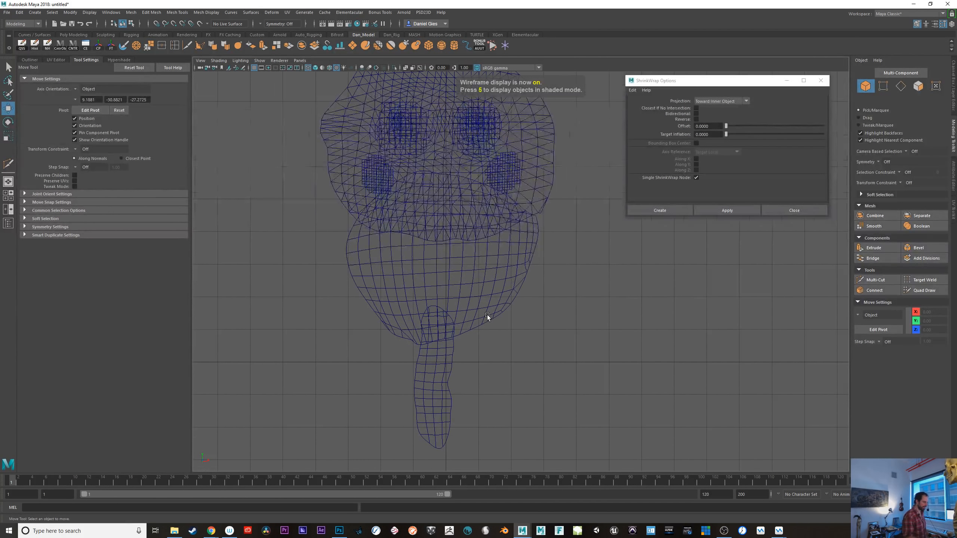
pyautogui.click(391, 35)
pyautogui.click(298, 47)
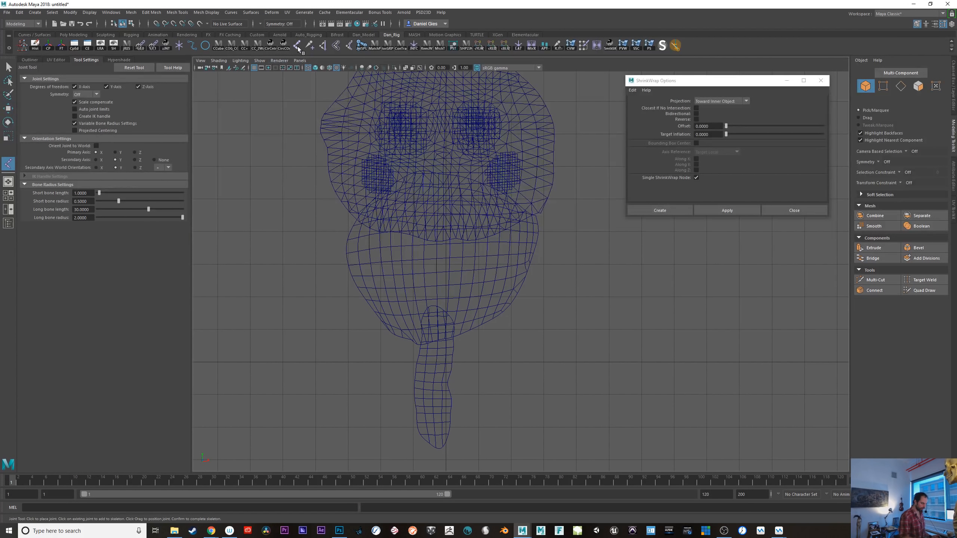
pyautogui.click(436, 316)
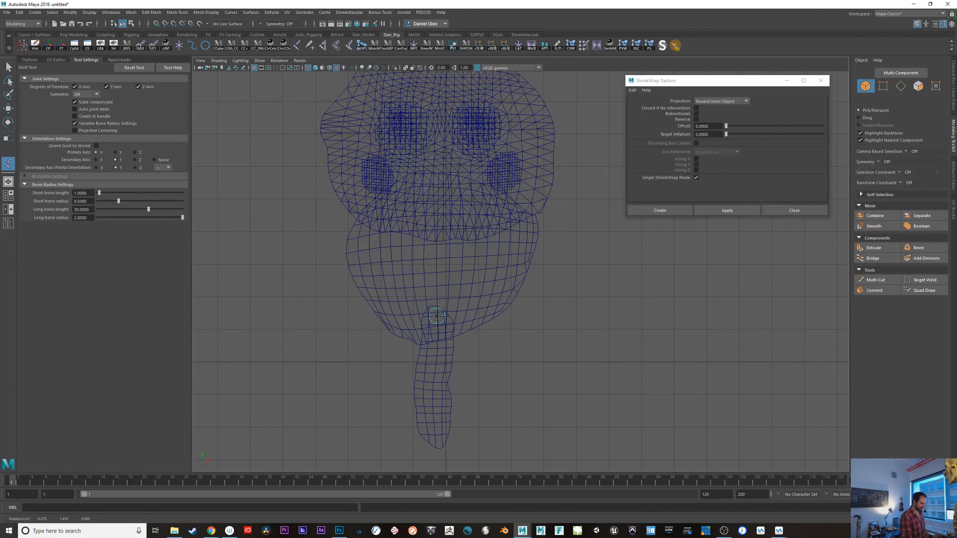
pyautogui.click(434, 360)
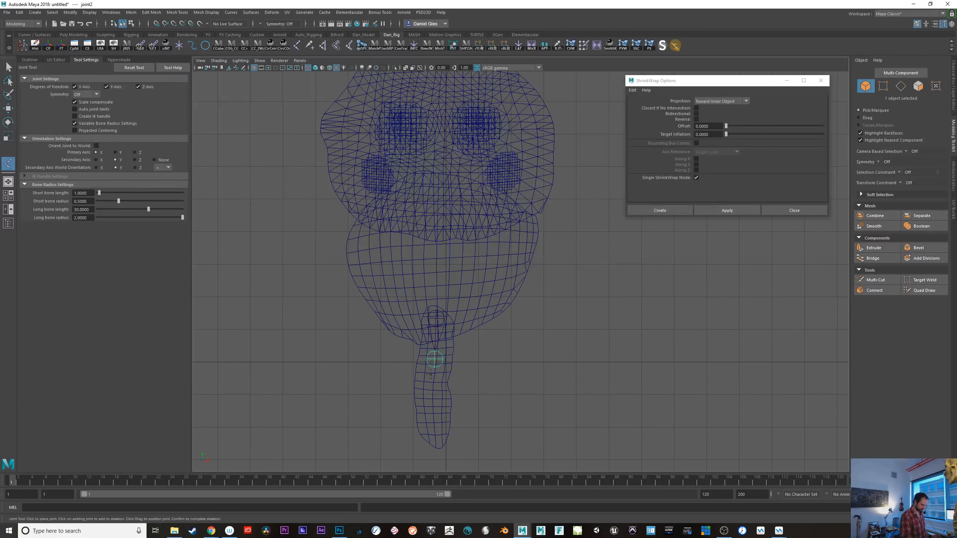
pyautogui.click(434, 394)
pyautogui.click(435, 426)
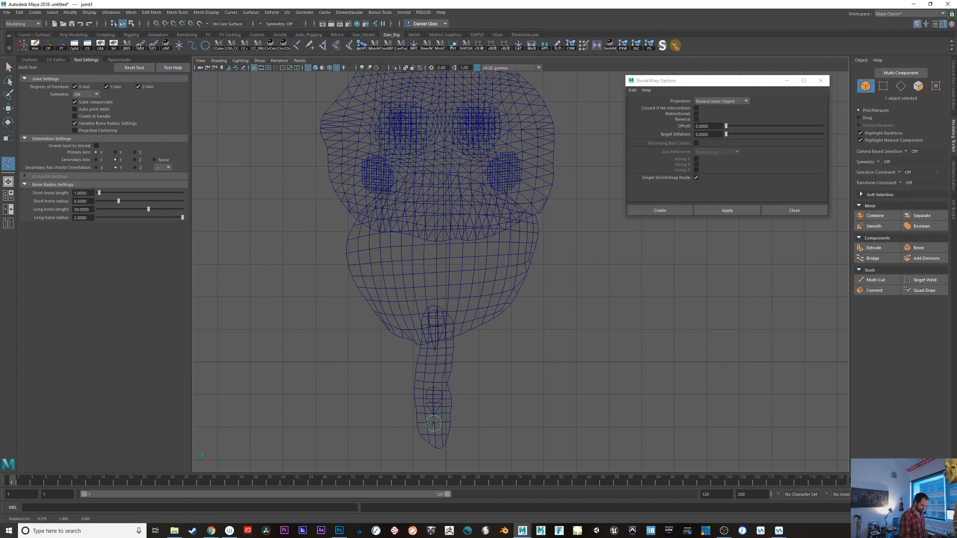
pyautogui.click(437, 453)
pyautogui.press('Return')
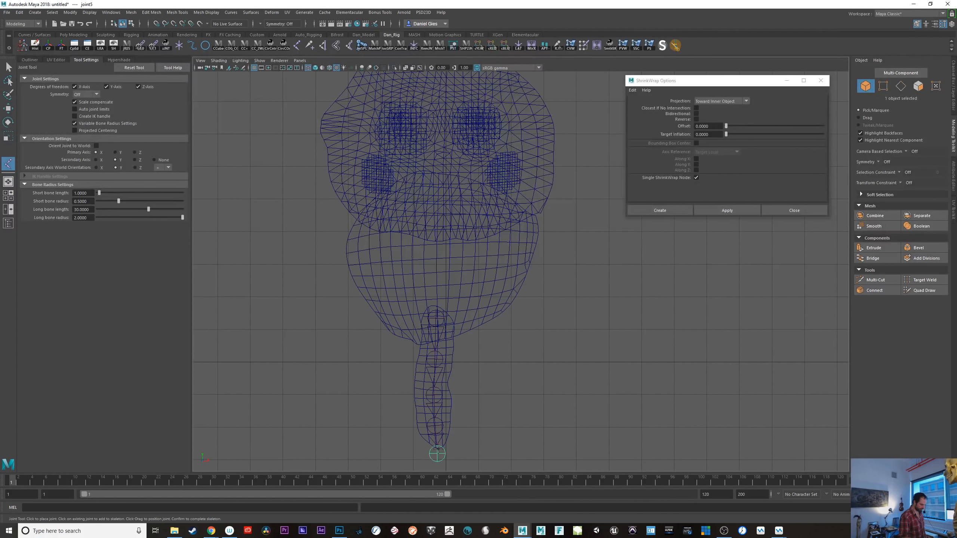
pyautogui.press('w')
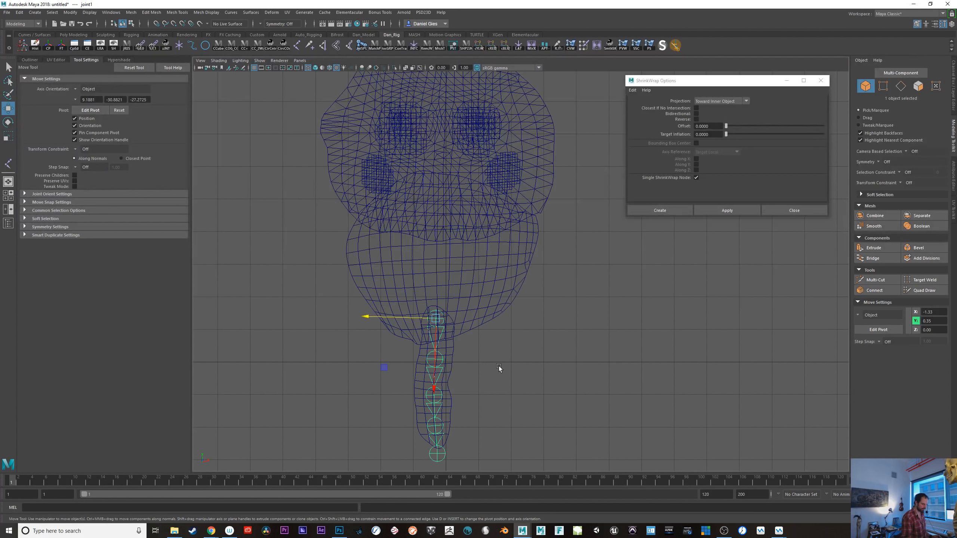
# - Select the root joint of the tail chain and isolate the joints in the view
pyautogui.keyDown('alt'); pyautogui.moveTo(453, 358); pyautogui.dragTo(461, 333, button='middle'); pyautogui.keyUp('alt')
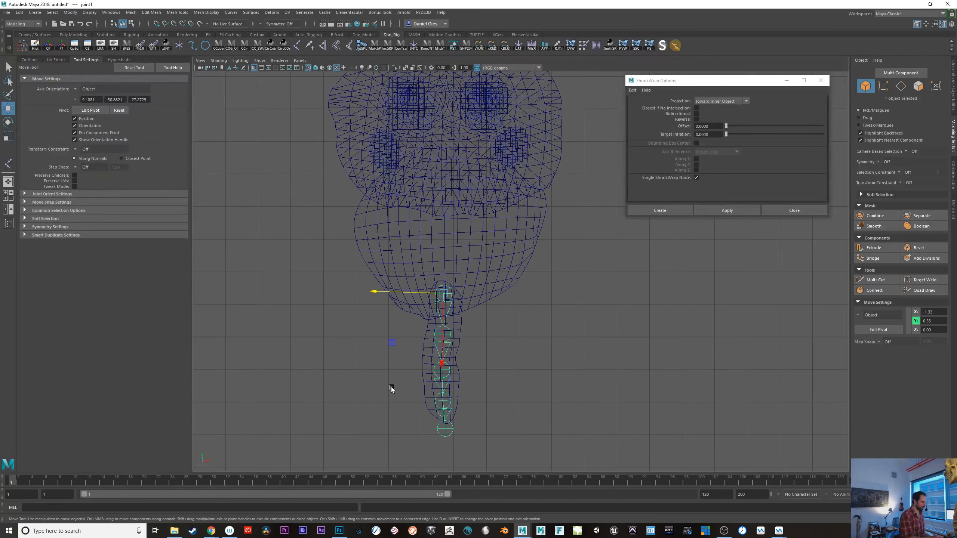
pyautogui.click(192, 46)
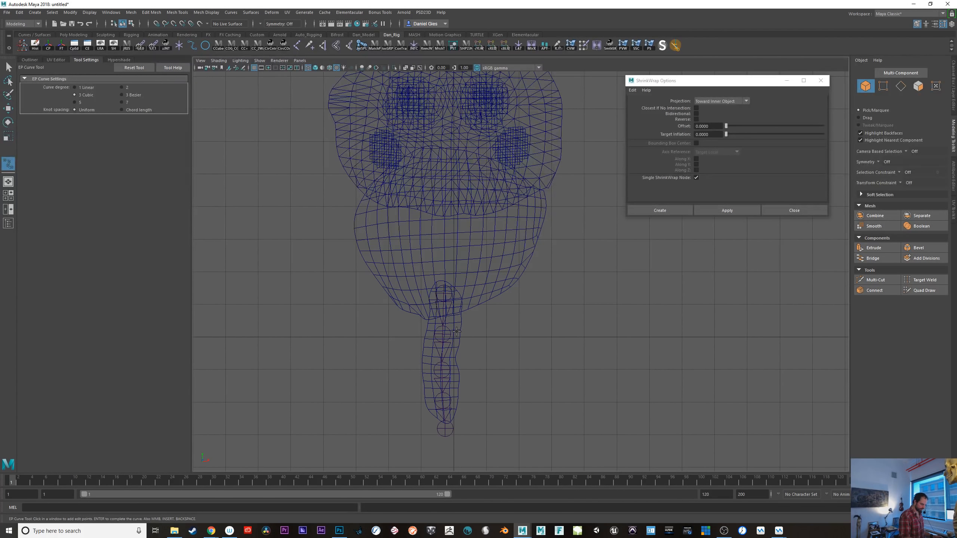
pyautogui.press('q')
pyautogui.click(449, 323)
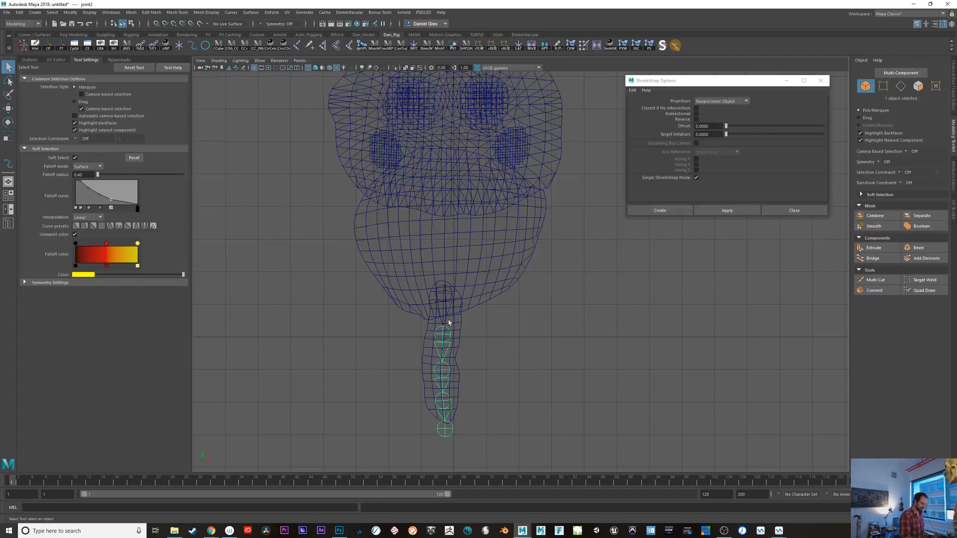
pyautogui.click(446, 293)
pyautogui.hotkey('ctrl', '1')
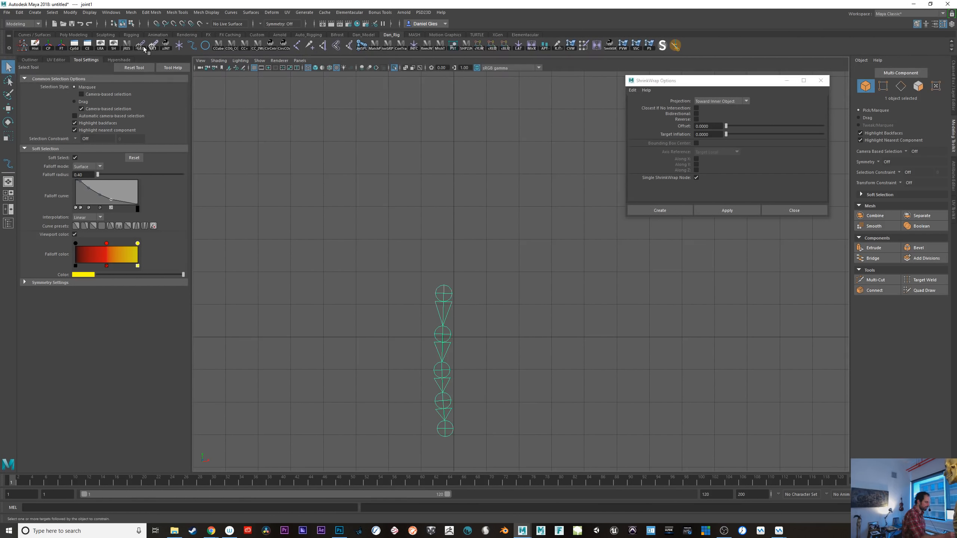
# - Draw a cubic EP curve through the five tail joints from root to tip, and end the isolated display
pyautogui.click(192, 46)
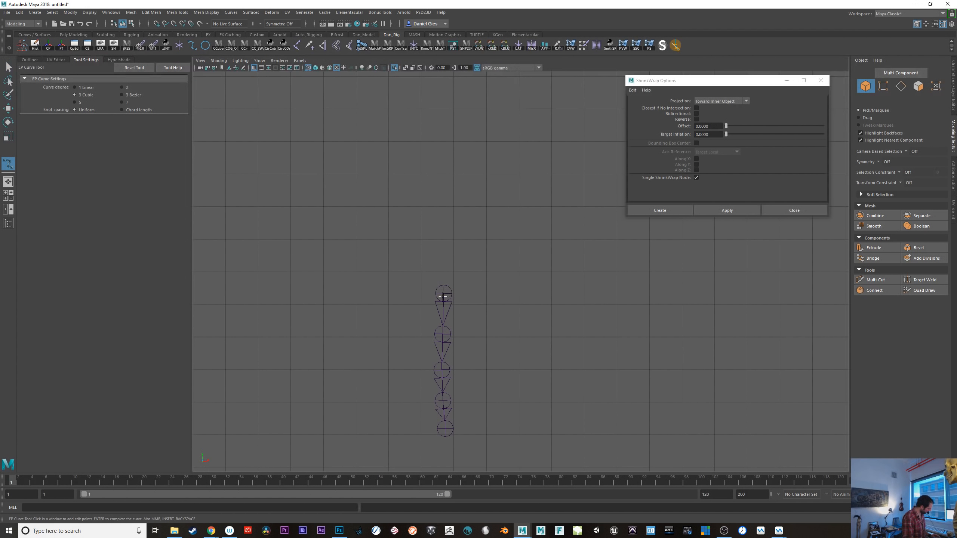
pyautogui.click(441, 374)
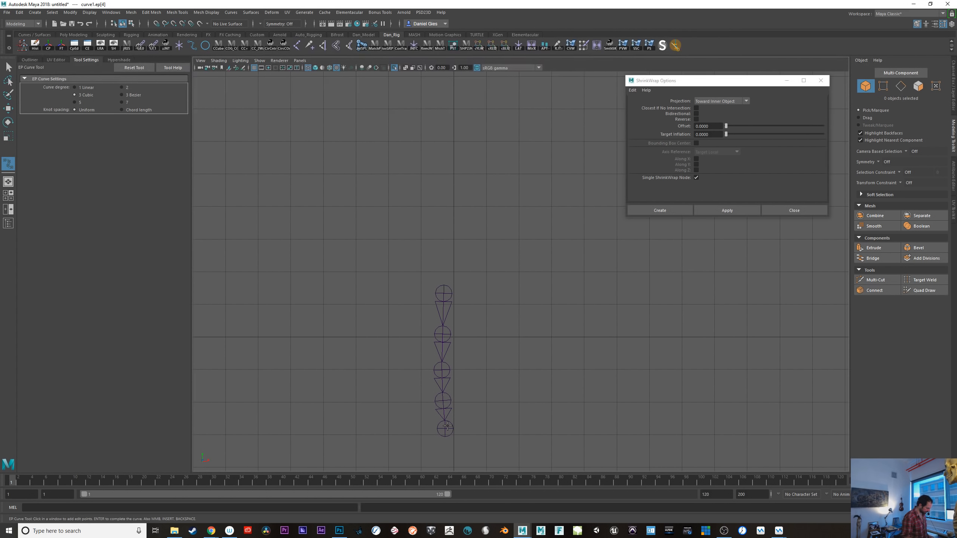
pyautogui.press('q')
pyautogui.hotkey('ctrl', '1')
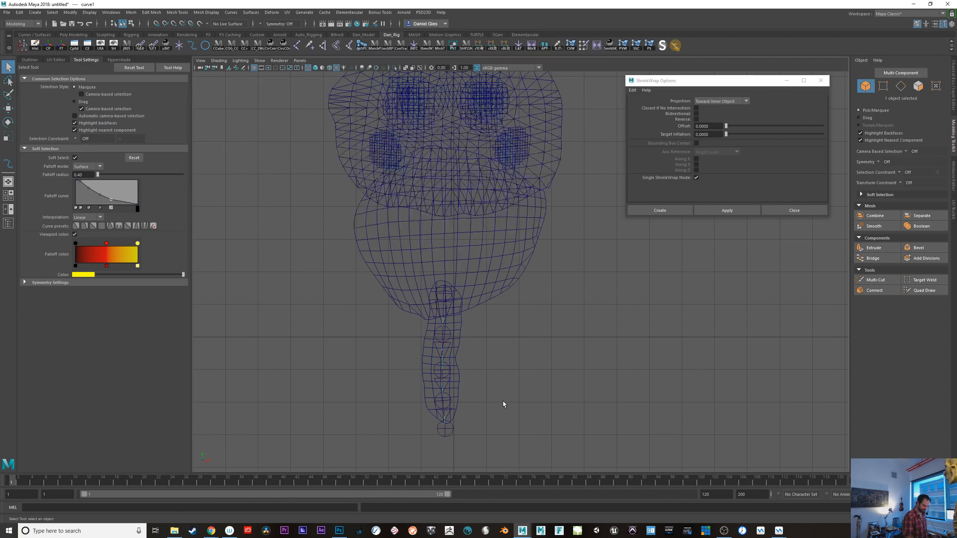
pyautogui.keyDown('alt'); pyautogui.moveTo(503, 401); pyautogui.dragTo(479, 406); pyautogui.keyUp('alt')
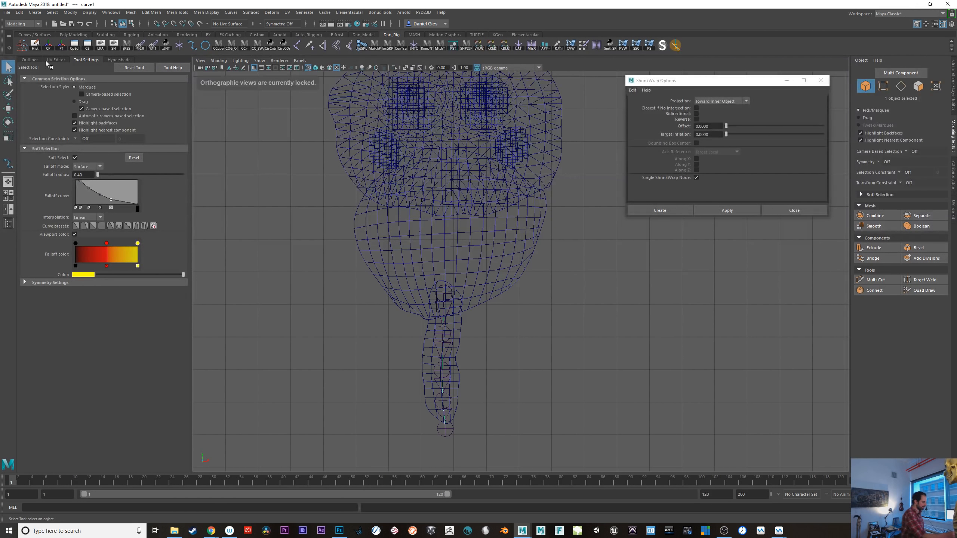
# - Expand the joint hierarchy in the Outliner and add the prefix Tail_ to all five joints' names
pyautogui.click(30, 60)
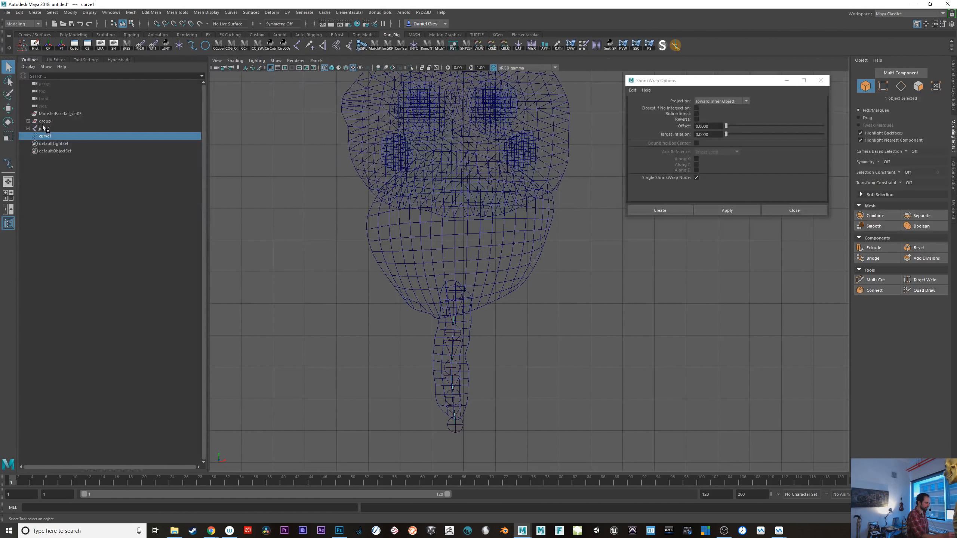
pyautogui.click(44, 128)
pyautogui.click(29, 129)
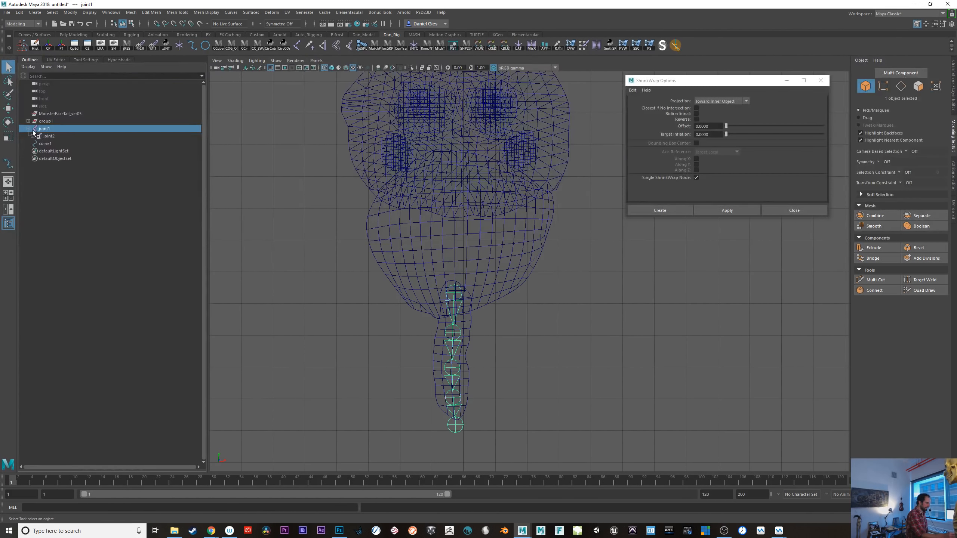
pyautogui.click(29, 129)
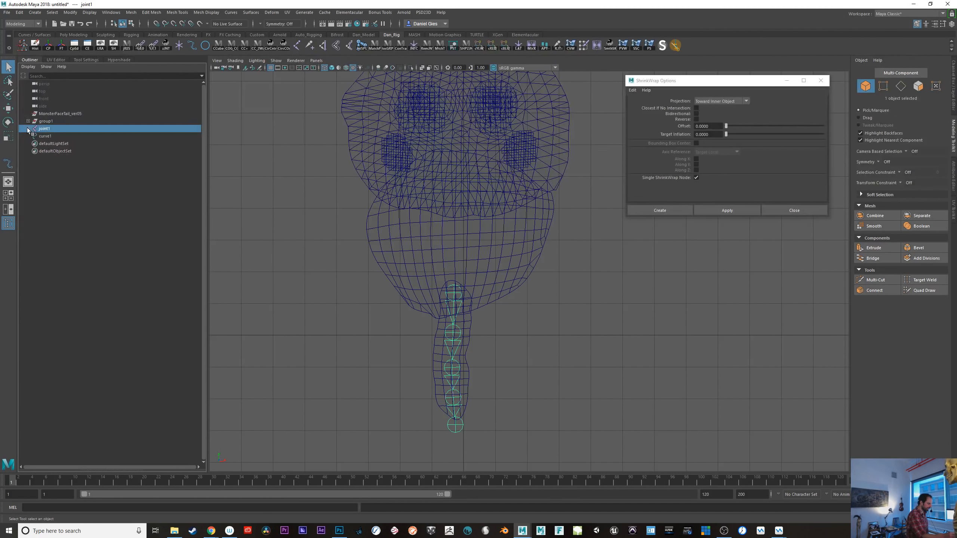
pyautogui.keyDown('shift'); pyautogui.click(28, 129); pyautogui.keyUp('shift')
pyautogui.click(70, 12)
pyautogui.click(57, 200)
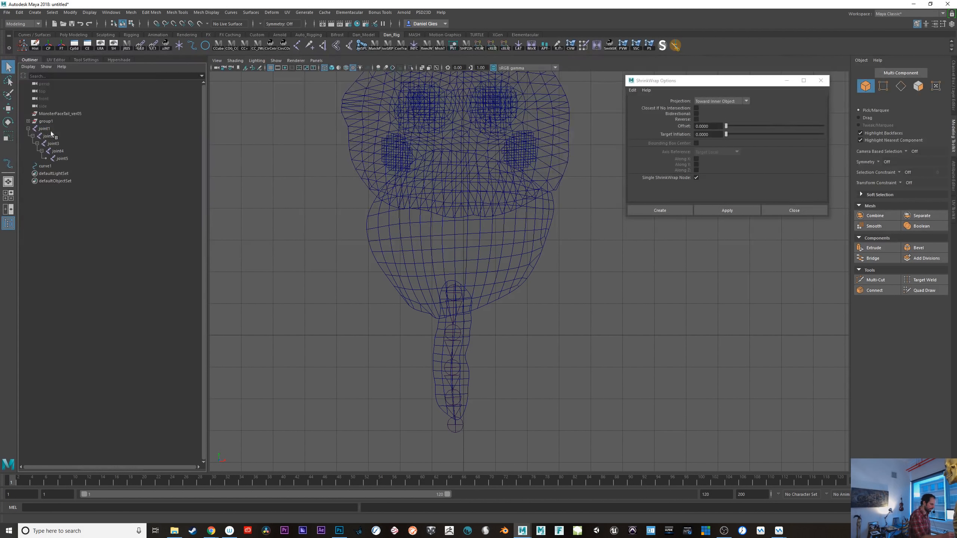
pyautogui.click(44, 129)
pyautogui.keyDown('shift'); pyautogui.click(62, 158); pyautogui.keyUp('shift')
pyautogui.click(69, 13)
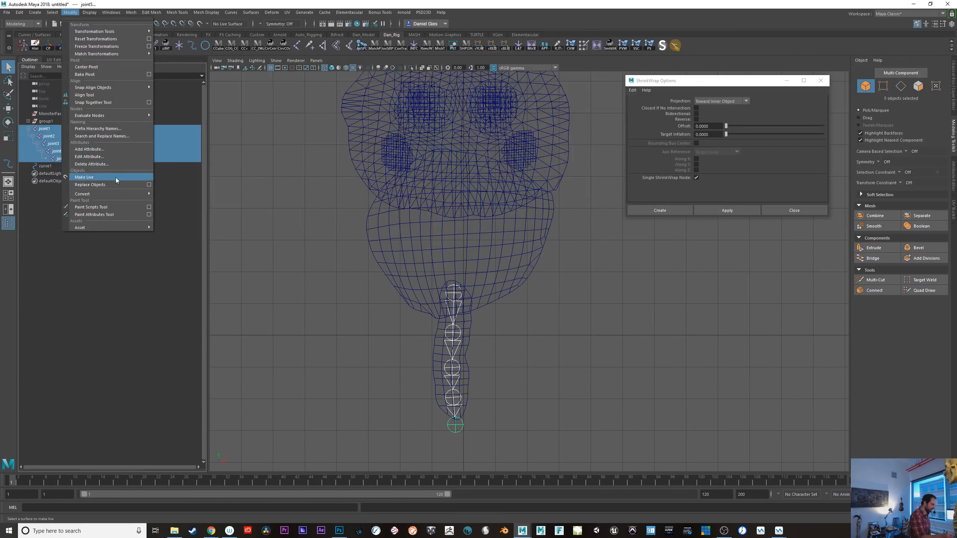
pyautogui.click(132, 128)
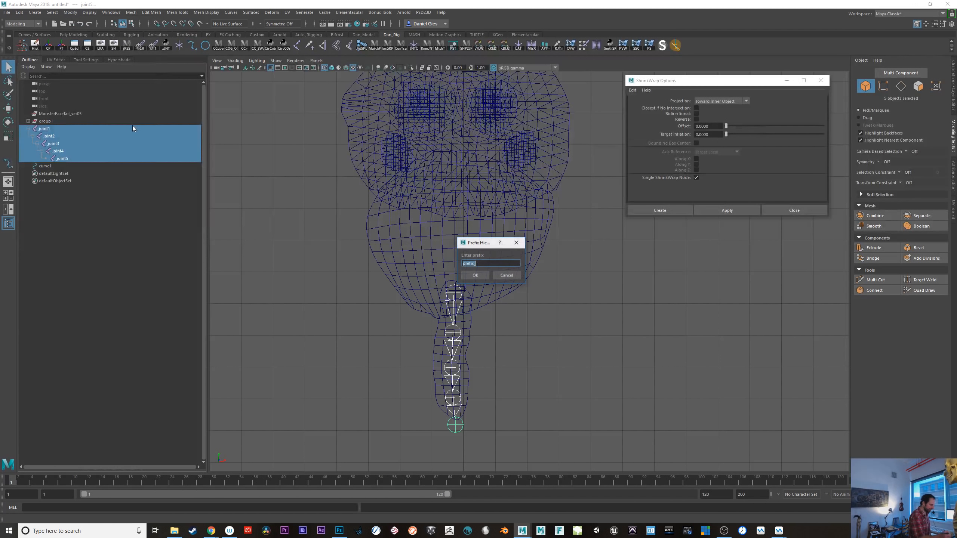
pyautogui.click(481, 272)
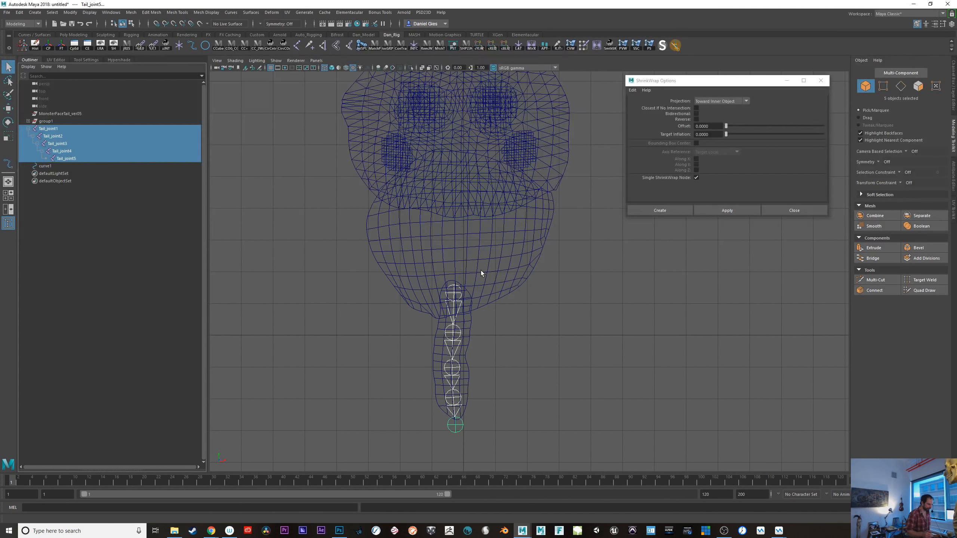
# - Rename the curve along the tail joints as CRV_Tail
pyautogui.click(52, 167)
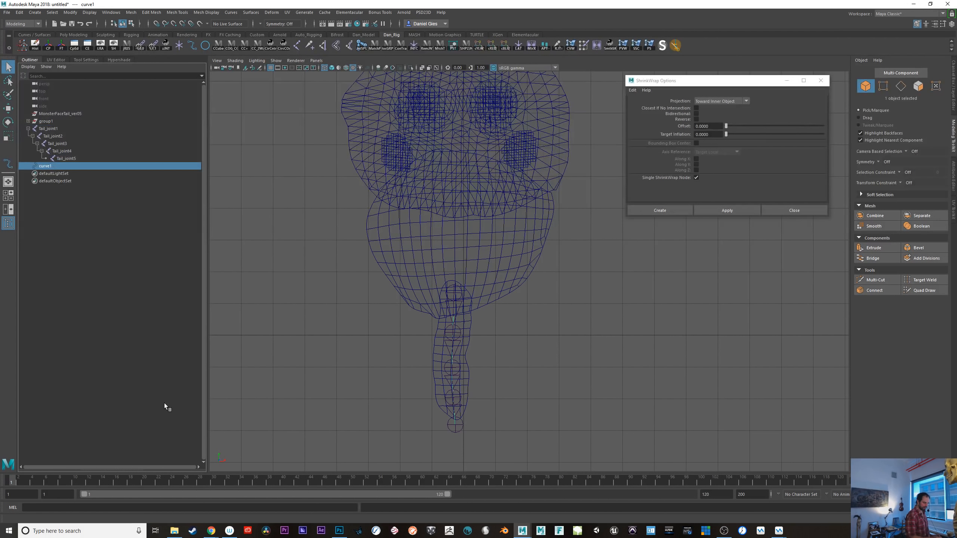
pyautogui.press('Return')
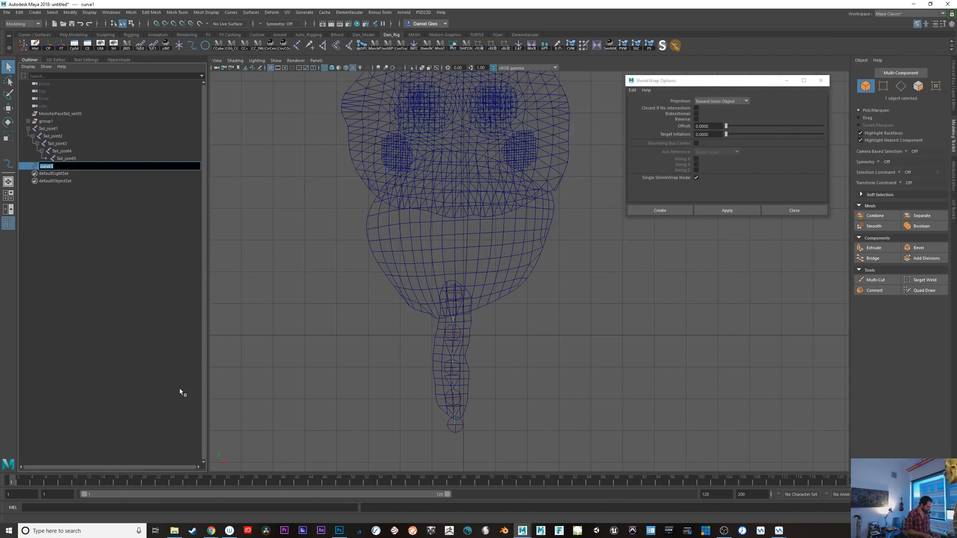
pyautogui.write('CRV_Tail')
pyautogui.press('Return')
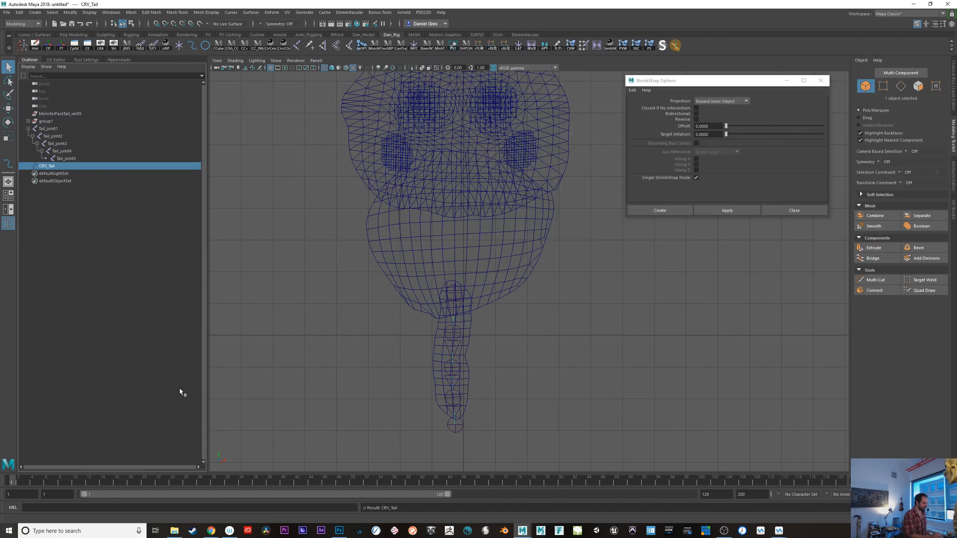
# - Move all seven monster parts, from Body to Pupil_Highlights, out of group1 and into the MonsterFaceTail_ver05 group
pyautogui.click(54, 120)
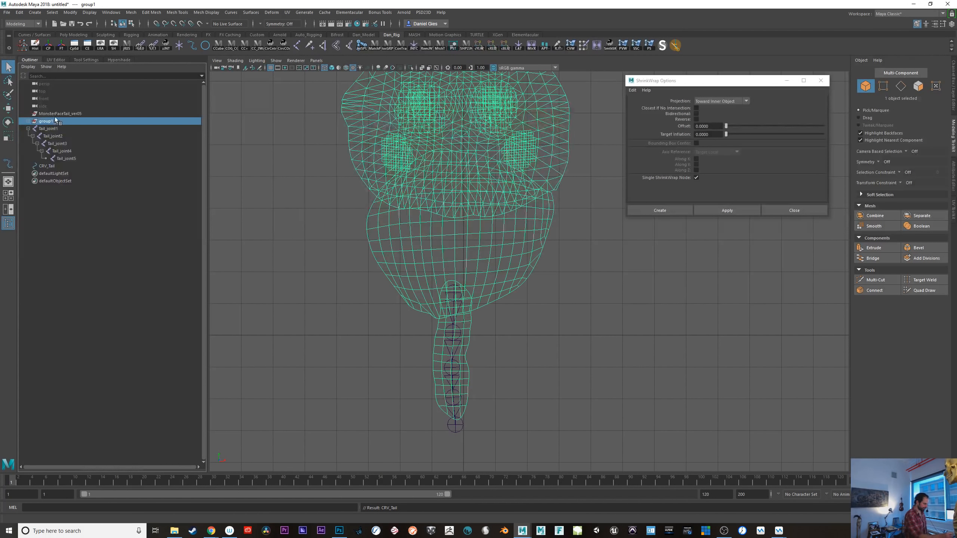
pyautogui.click(29, 121)
pyautogui.click(49, 129)
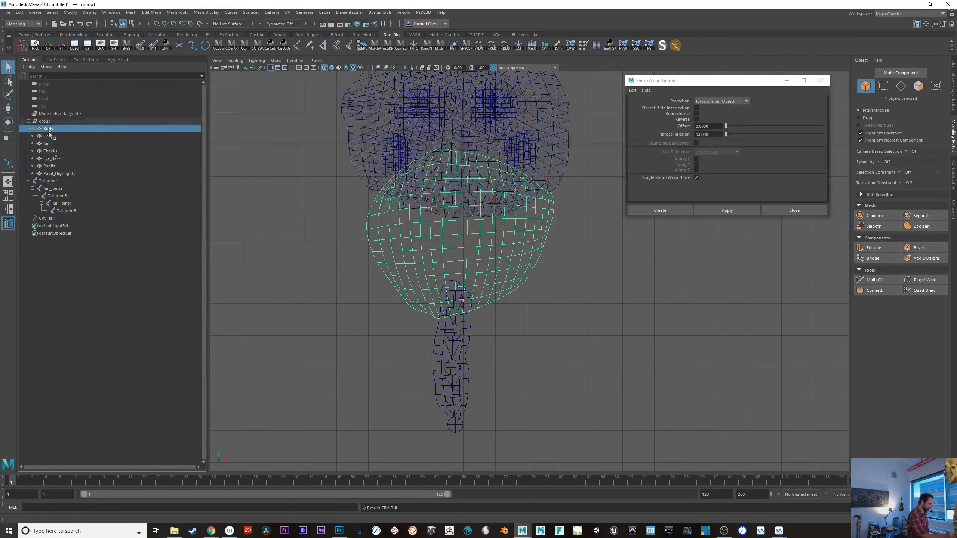
pyautogui.keyDown('shift'); pyautogui.click(50, 173); pyautogui.keyUp('shift')
pyautogui.moveTo(47, 128); pyautogui.dragTo(58, 113, button='middle')
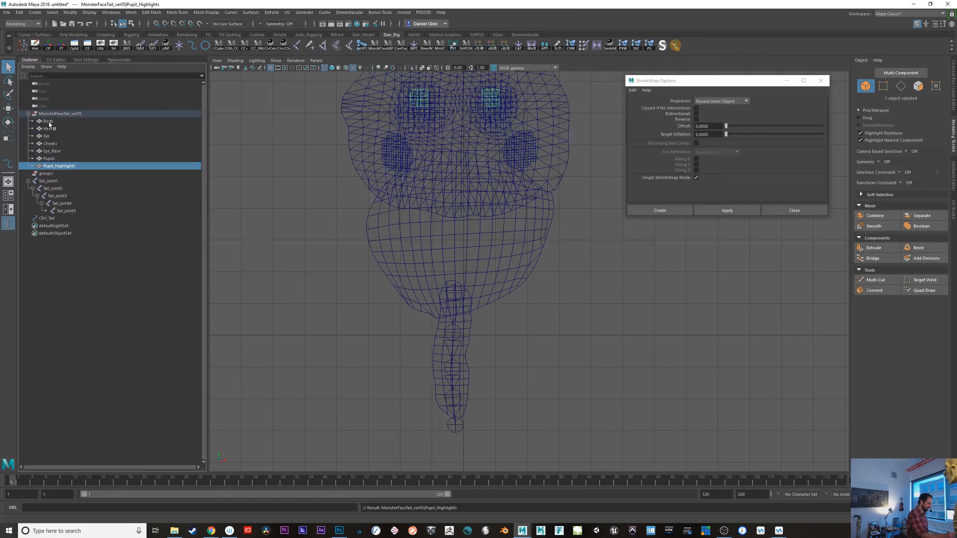
# - Delete the empty group1 from the Outliner
pyautogui.click(49, 173)
pyautogui.press('Delete')
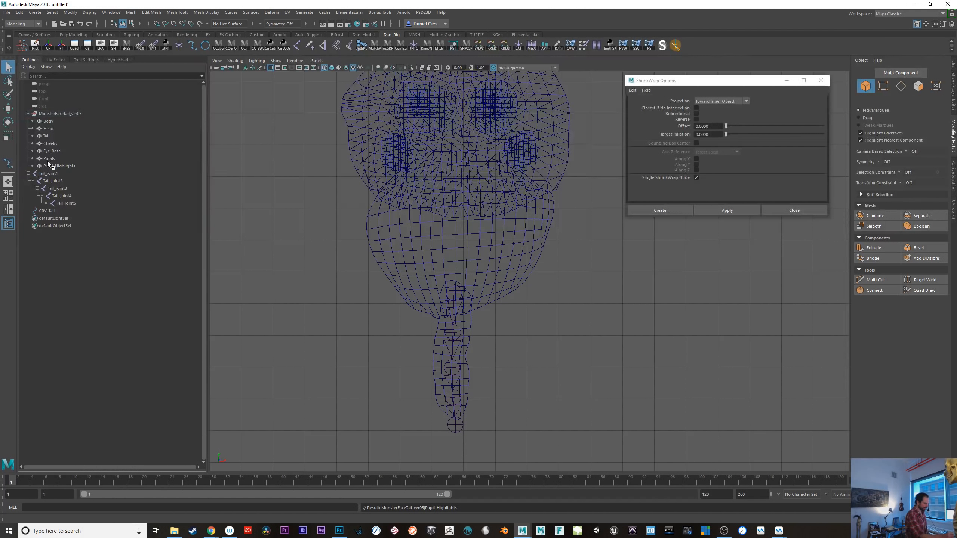
pyautogui.keyDown('alt'); pyautogui.moveTo(622, 344); pyautogui.dragTo(580, 334, button='middle'); pyautogui.keyUp('alt')
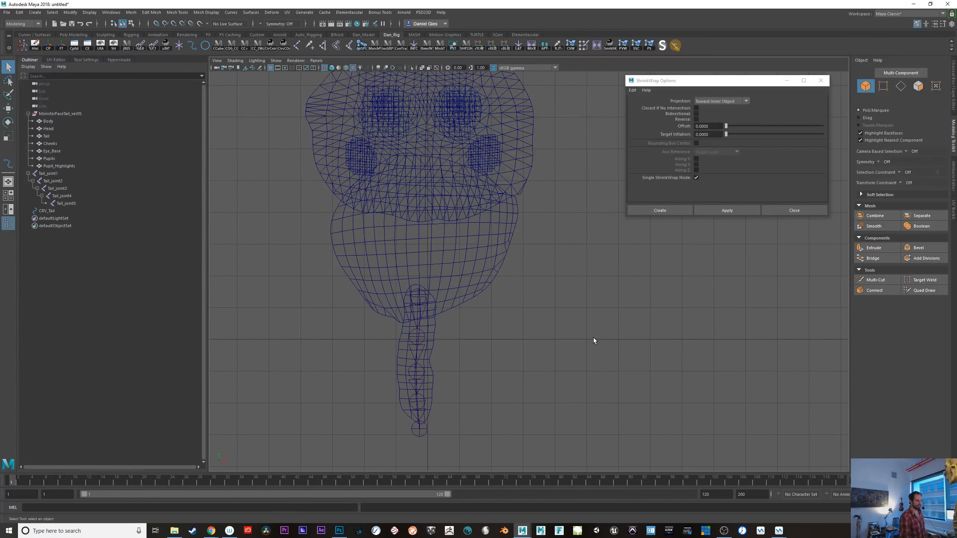
# - Shift the pivot of the MonsterFaceTail_ver05 group along Z and up in Y onto the monster, where the head meets the body
pyautogui.press('space')
pyautogui.press('space')
pyautogui.keyDown('alt'); pyautogui.moveTo(548, 320); pyautogui.dragTo(454, 377); pyautogui.keyUp('alt')
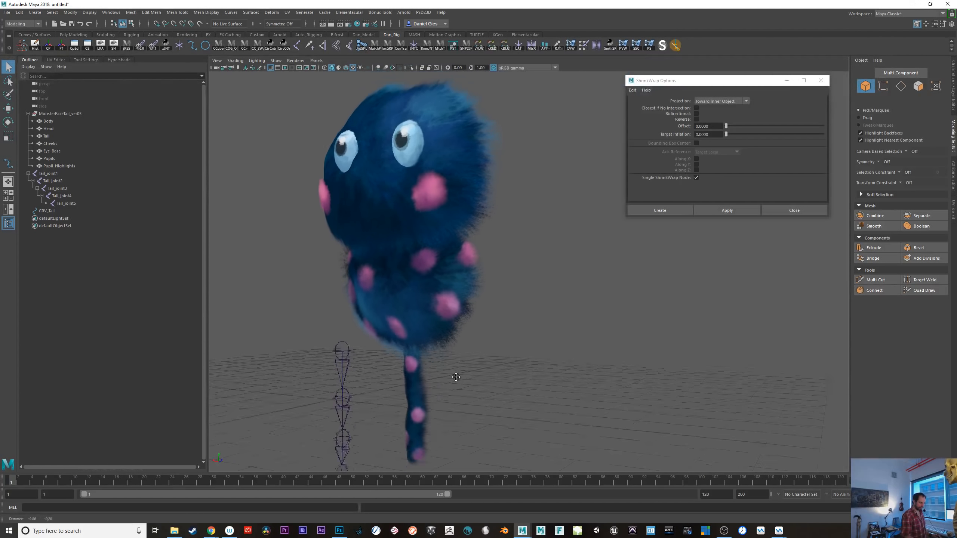
pyautogui.keyDown('alt'); pyautogui.moveTo(454, 376); pyautogui.dragTo(447, 324, button='middle'); pyautogui.keyUp('alt')
pyautogui.keyDown('alt'); pyautogui.moveTo(365, 297); pyautogui.dragTo(543, 367); pyautogui.keyUp('alt')
pyautogui.click(421, 282)
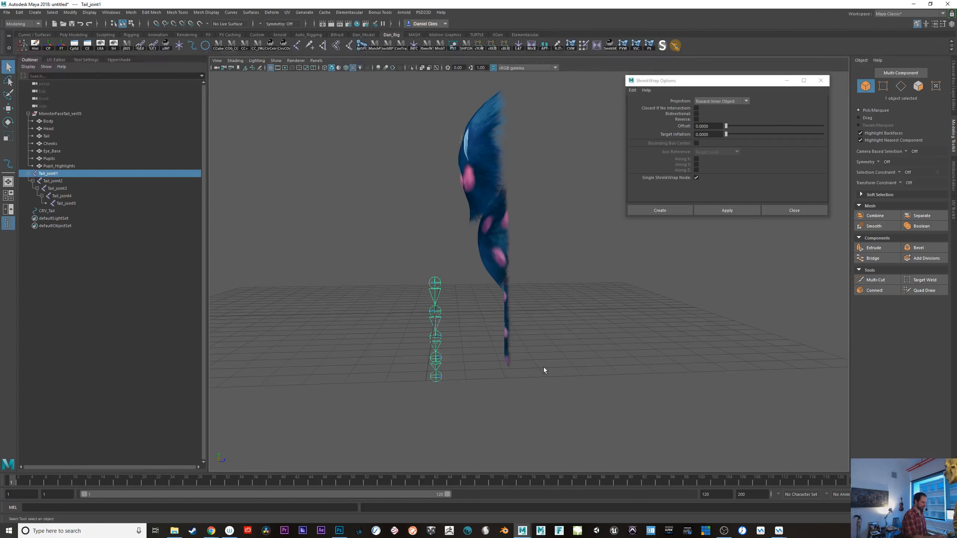
pyautogui.click(58, 114)
pyautogui.press('w')
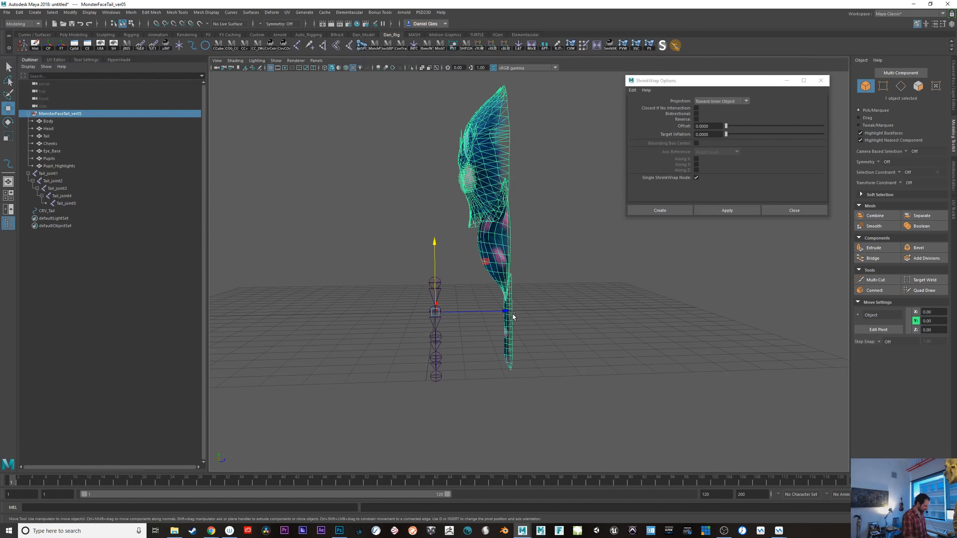
pyautogui.press('d')
pyautogui.moveTo(505, 313); pyautogui.dragTo(502, 311)
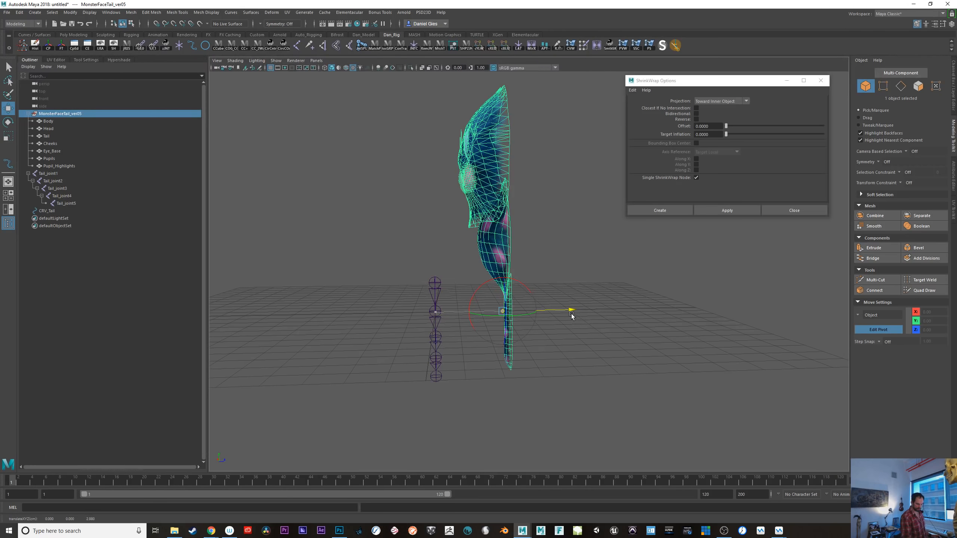
pyautogui.moveTo(503, 249); pyautogui.dragTo(513, 163)
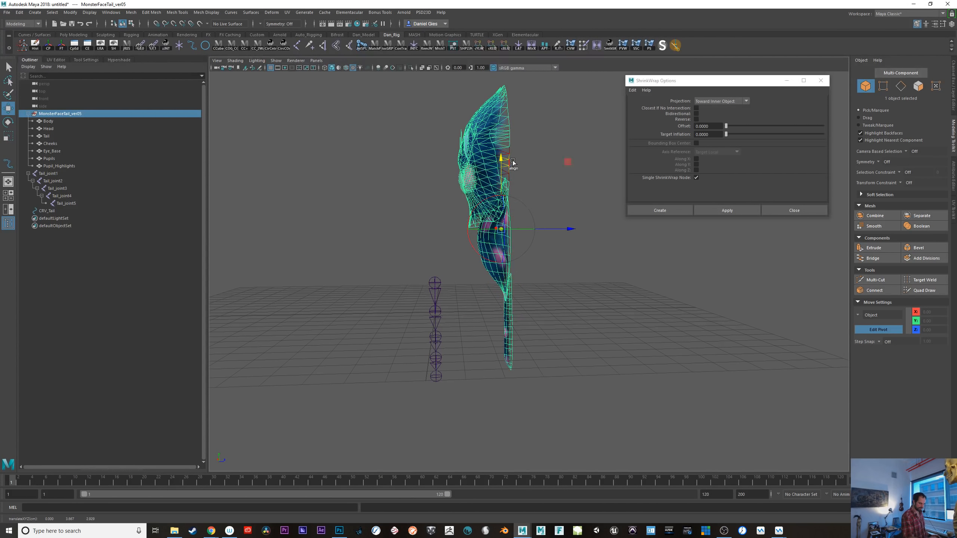
# - Move the whole MonsterFaceTail_ver05 group along Z until the monster's tail lines up with the tail joints
pyautogui.moveTo(563, 239); pyautogui.dragTo(656, 320)
pyautogui.keyDown('alt'); pyautogui.moveTo(657, 320); pyautogui.dragTo(536, 320, button='right'); pyautogui.keyUp('alt')
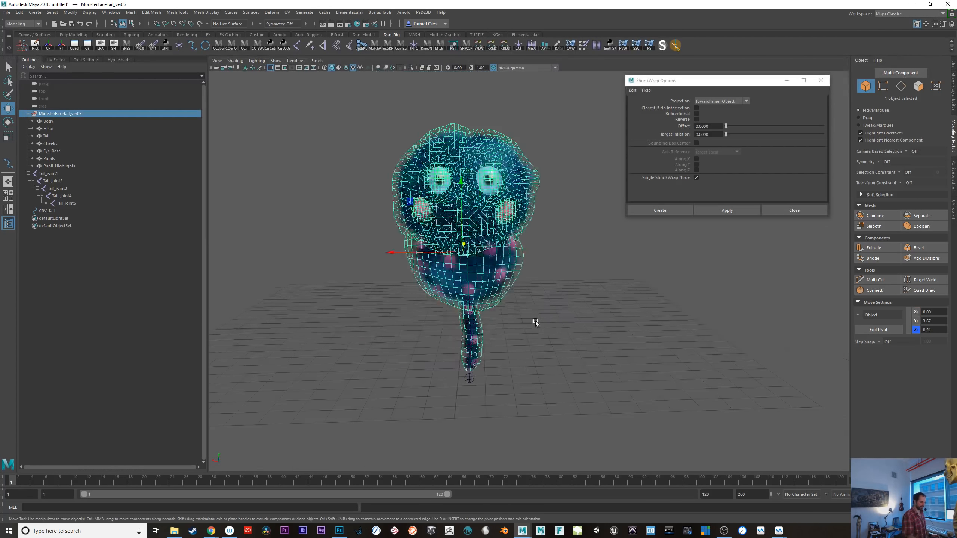
pyautogui.click(48, 121)
pyautogui.keyDown('shift'); pyautogui.click(52, 167); pyautogui.keyUp('shift')
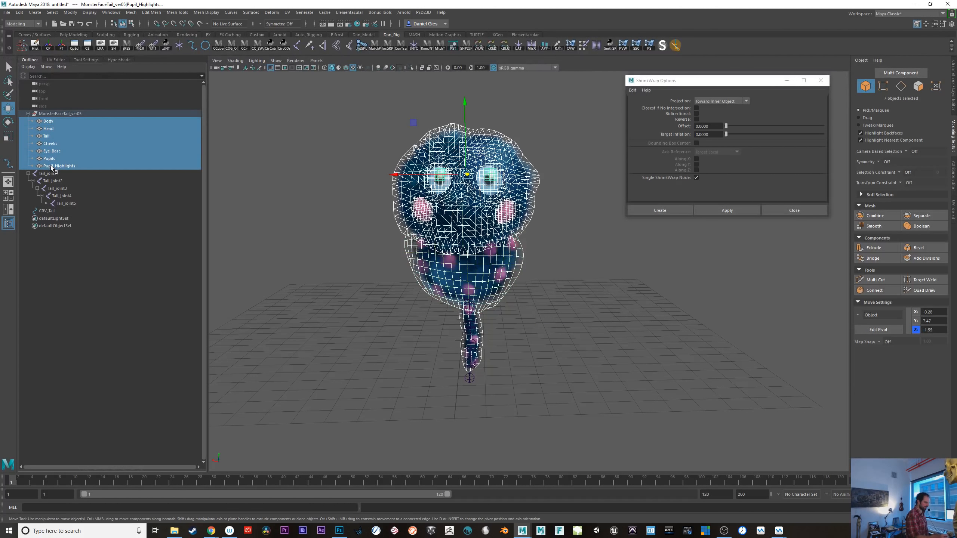
pyautogui.click(572, 366)
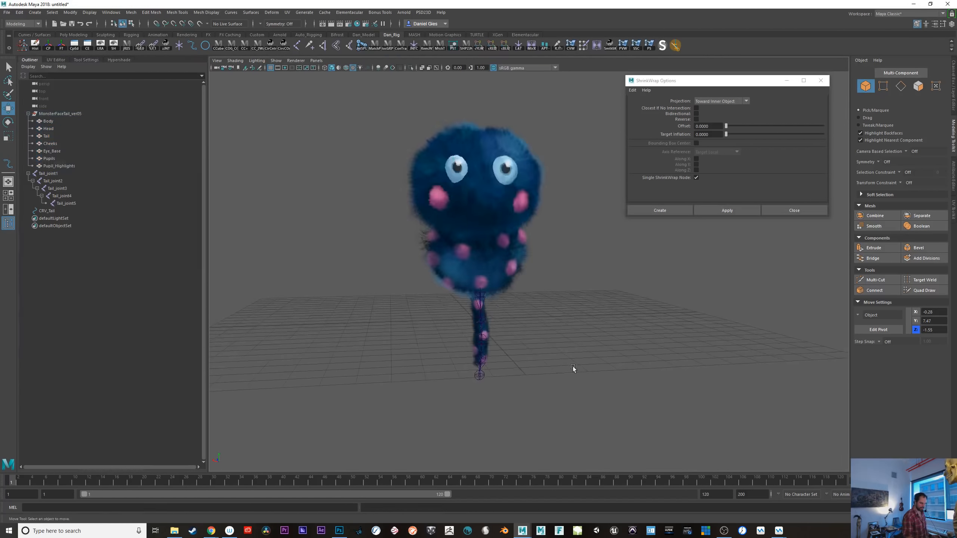
pyautogui.keyDown('alt'); pyautogui.moveTo(573, 366); pyautogui.dragTo(616, 389); pyautogui.keyUp('alt')
# - Try to move Tail_joint1 along Z into the monster's tail on its own, and undo the move
pyautogui.click(531, 382)
pyautogui.press('q')
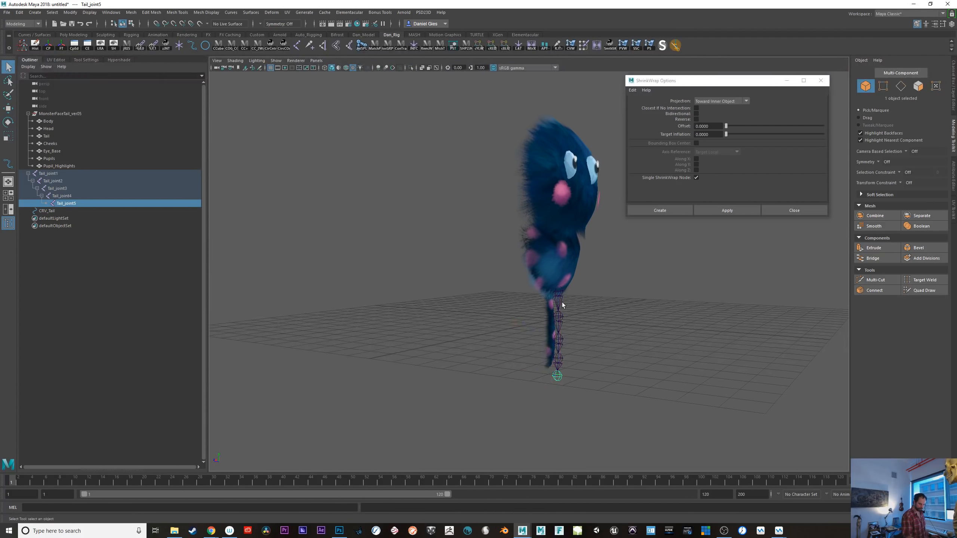
pyautogui.click(560, 302)
pyautogui.keyDown('alt'); pyautogui.moveTo(581, 316); pyautogui.dragTo(722, 363, button='right'); pyautogui.keyUp('alt')
pyautogui.press('w')
pyautogui.keyDown('alt'); pyautogui.moveTo(722, 363); pyautogui.dragTo(662, 338); pyautogui.keyUp('alt')
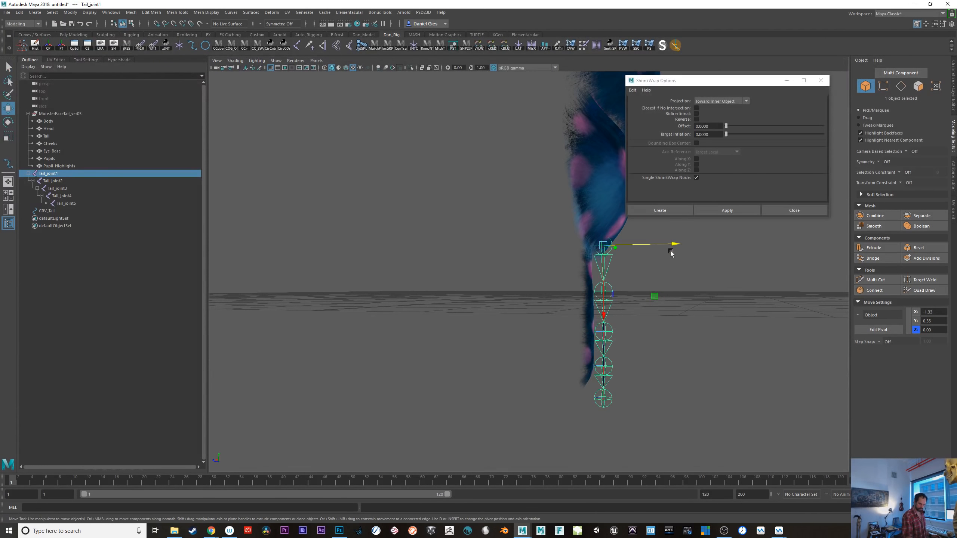
pyautogui.moveTo(674, 244); pyautogui.dragTo(655, 244)
pyautogui.hotkey('ctrl', 'z')
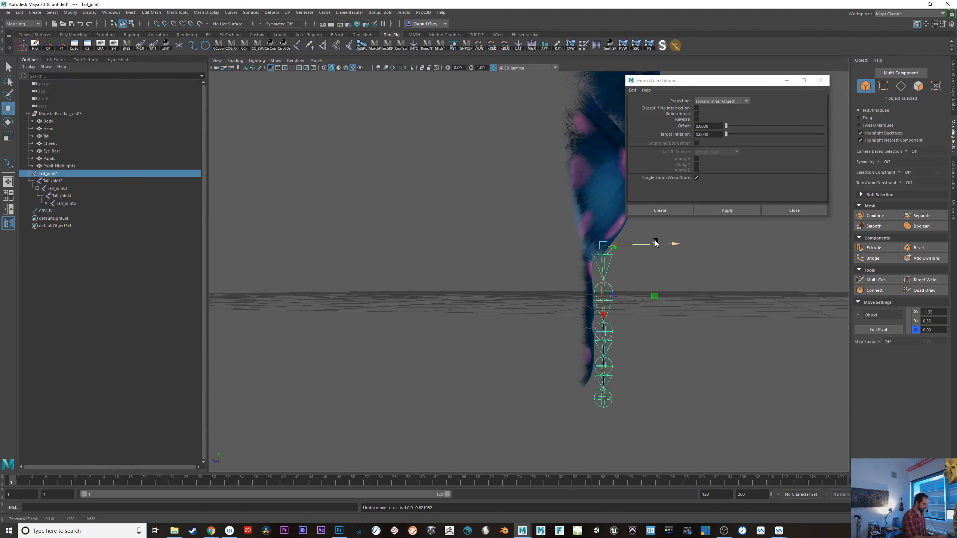
# - Try to move CRV_Tail along Z, both together with Tail_joint1 and alone, undo the moves and clear the selection
pyautogui.keyDown('ctrl'); pyautogui.click(49, 211); pyautogui.keyUp('ctrl')
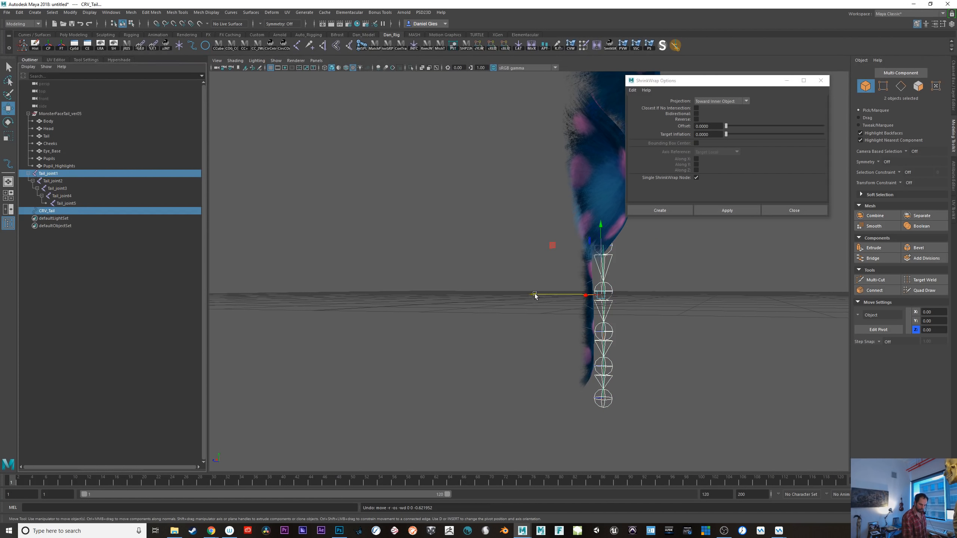
pyautogui.hotkey('ctrl', 'z')
pyautogui.click(46, 211)
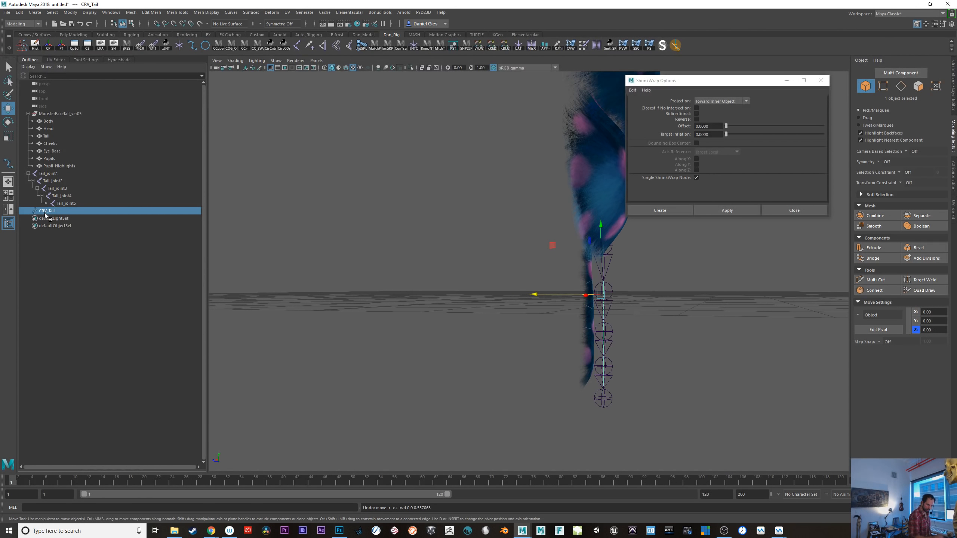
pyautogui.hotkey('ctrl', 'z')
pyautogui.keyDown('ctrl'); pyautogui.click(49, 173); pyautogui.keyUp('ctrl')
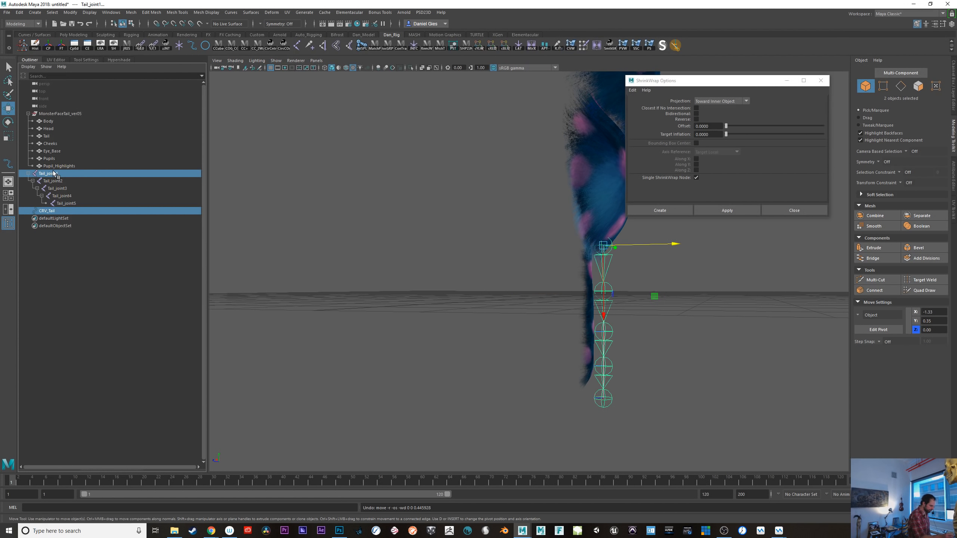
pyautogui.click(117, 334)
# - Parent Tail_joint1 under CRV_Tail and move the curve with its joints about 0.5 units along Z into the tail
pyautogui.click(47, 211)
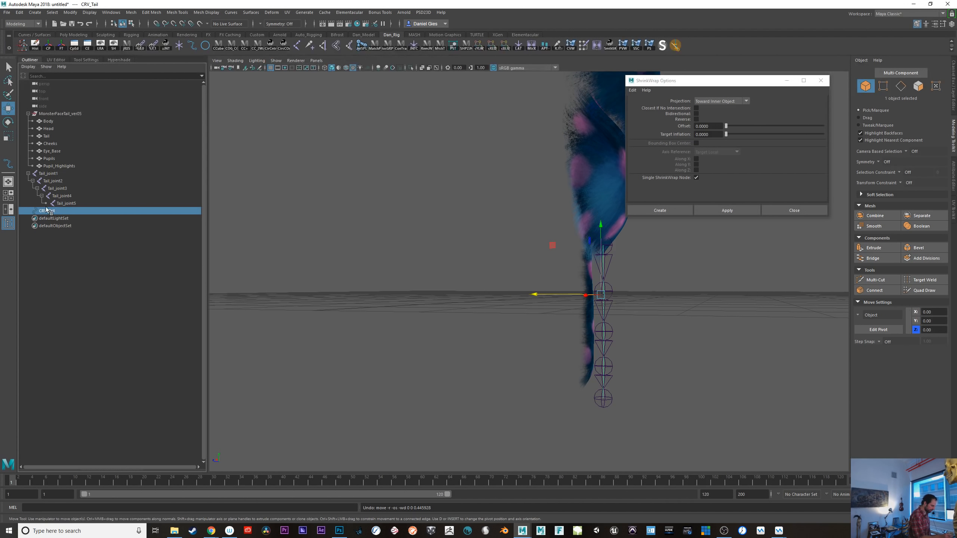
pyautogui.click(46, 174)
pyautogui.moveTo(46, 174); pyautogui.dragTo(50, 211, button='middle')
pyautogui.click(46, 174)
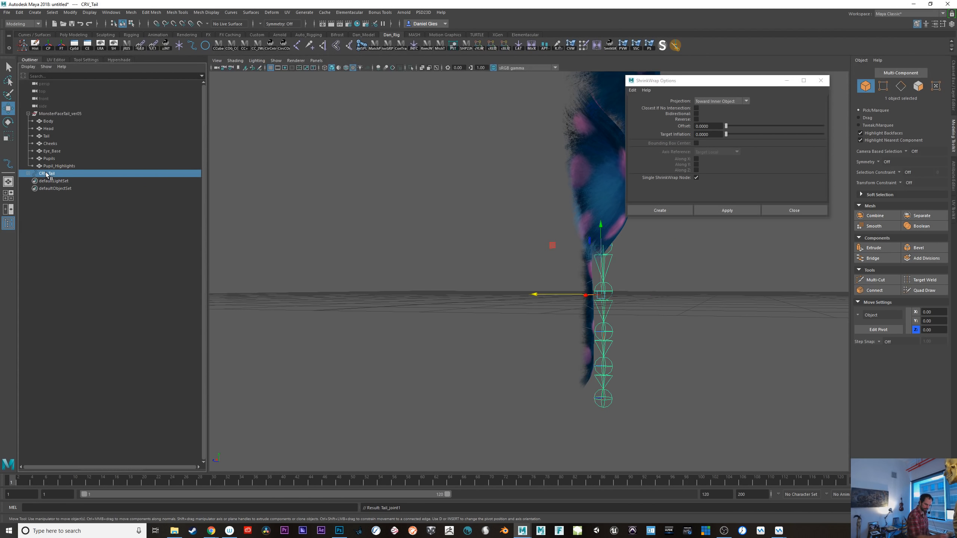
pyautogui.keyDown('alt'); pyautogui.moveTo(531, 297); pyautogui.dragTo(518, 336); pyautogui.keyUp('alt')
pyautogui.keyDown('alt'); pyautogui.moveTo(518, 337); pyautogui.dragTo(495, 375, button='middle'); pyautogui.keyUp('alt')
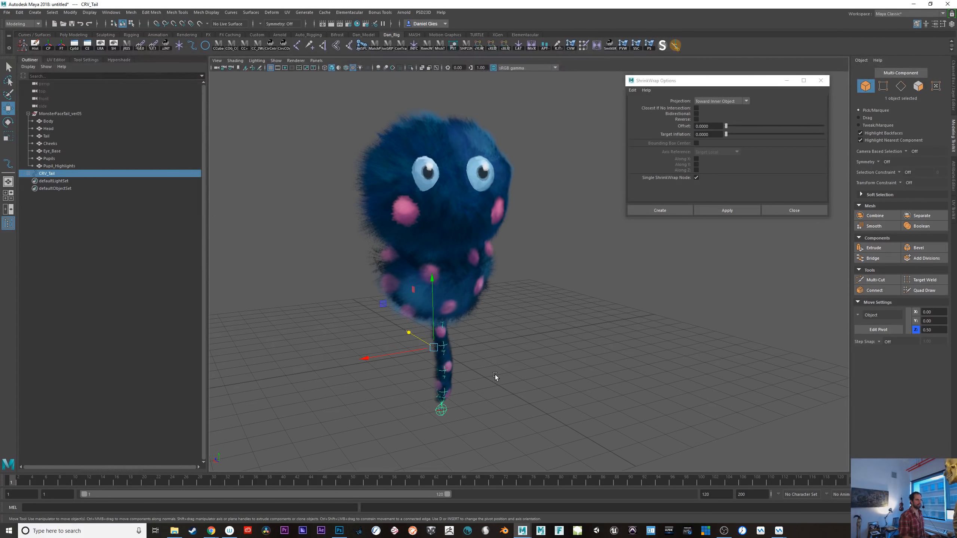
# - Draw a two-joint head chain in the front view, from the middle of the lower face up to between the eyes
pyautogui.click(472, 229)
pyautogui.keyDown('alt'); pyautogui.moveTo(506, 295); pyautogui.dragTo(296, 132); pyautogui.keyUp('alt')
pyautogui.click(296, 46)
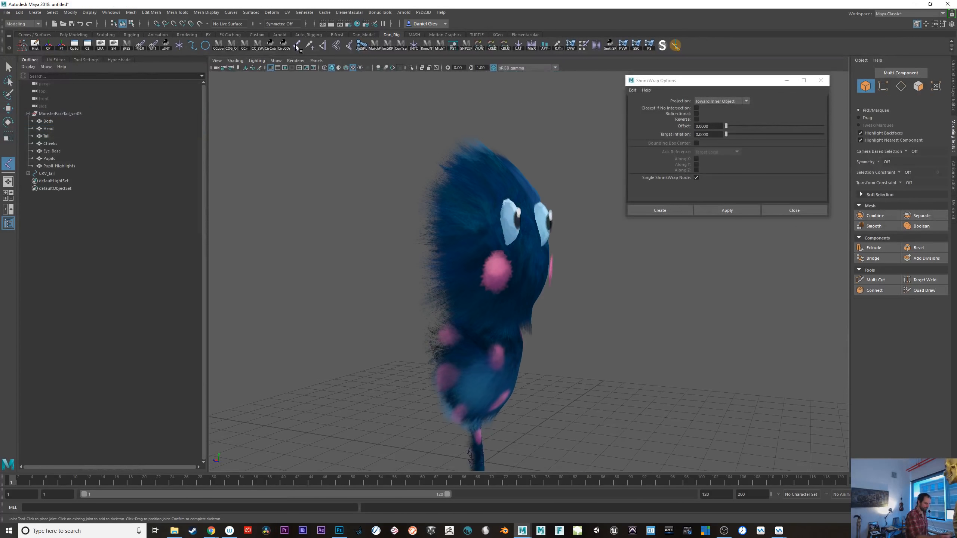
pyautogui.keyDown('alt'); pyautogui.moveTo(603, 362); pyautogui.dragTo(408, 302); pyautogui.keyUp('alt')
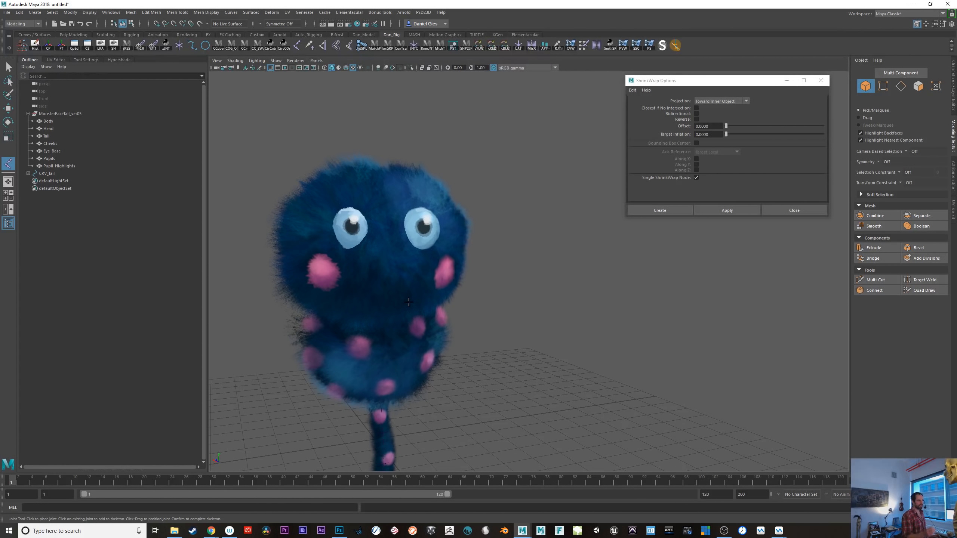
pyautogui.press('space')
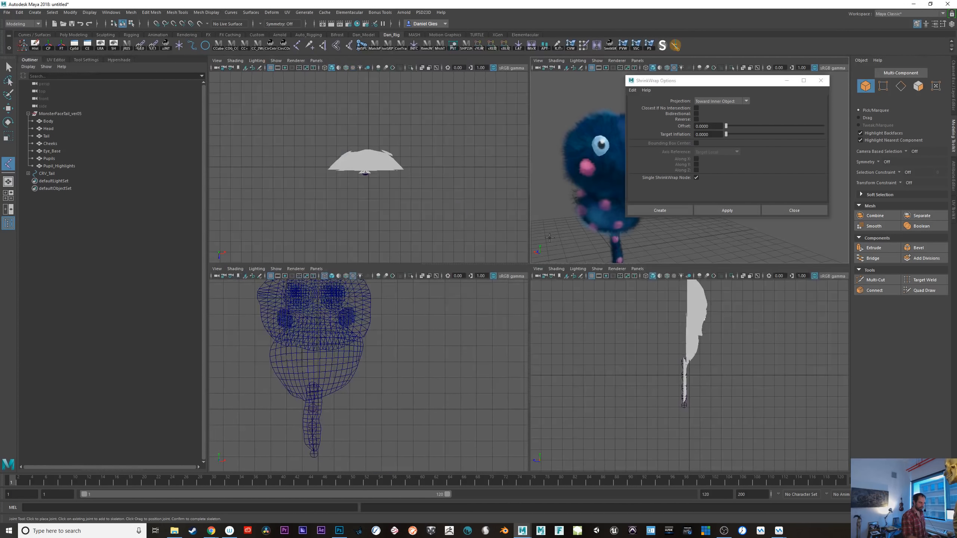
pyautogui.press('space')
pyautogui.keyDown('alt'); pyautogui.moveTo(348, 341); pyautogui.dragTo(324, 445, button='middle'); pyautogui.keyUp('alt')
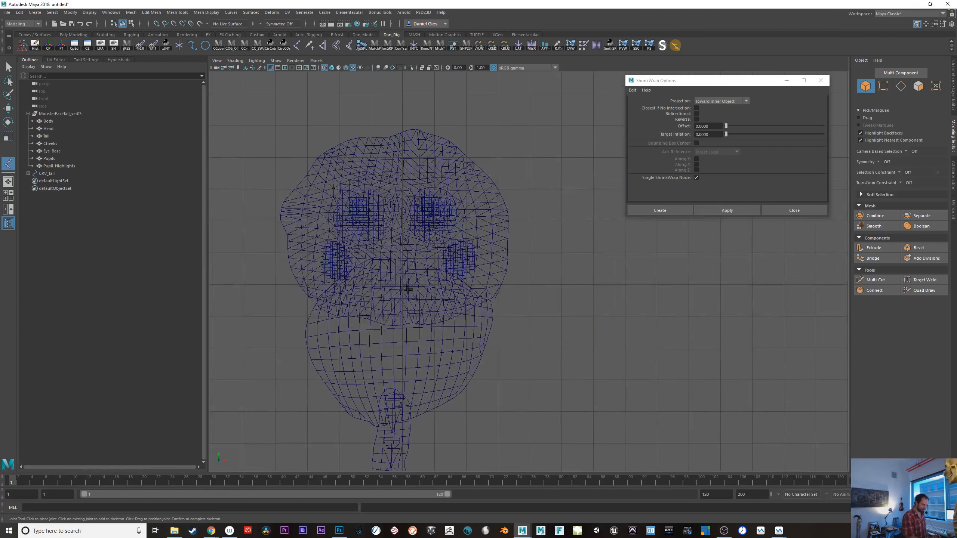
pyautogui.click(403, 290)
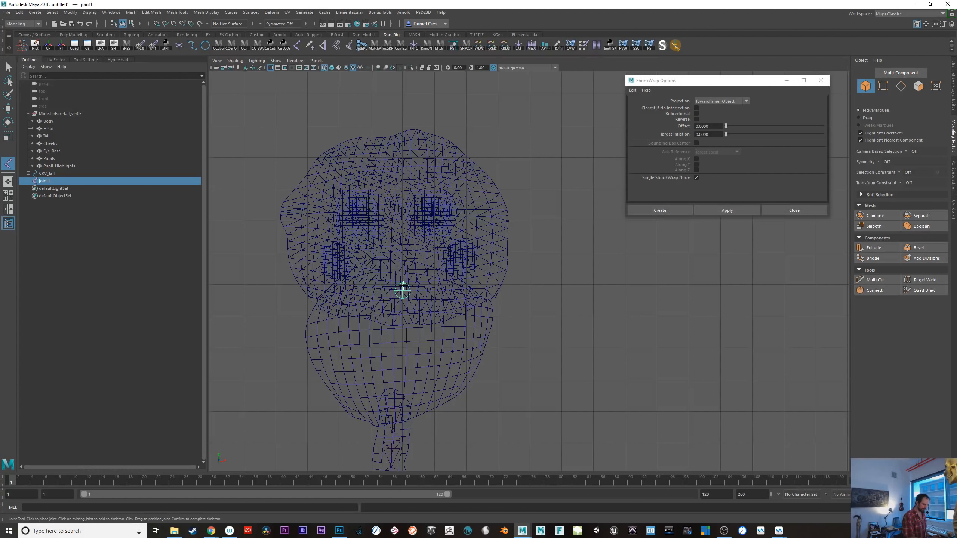
pyautogui.click(401, 214)
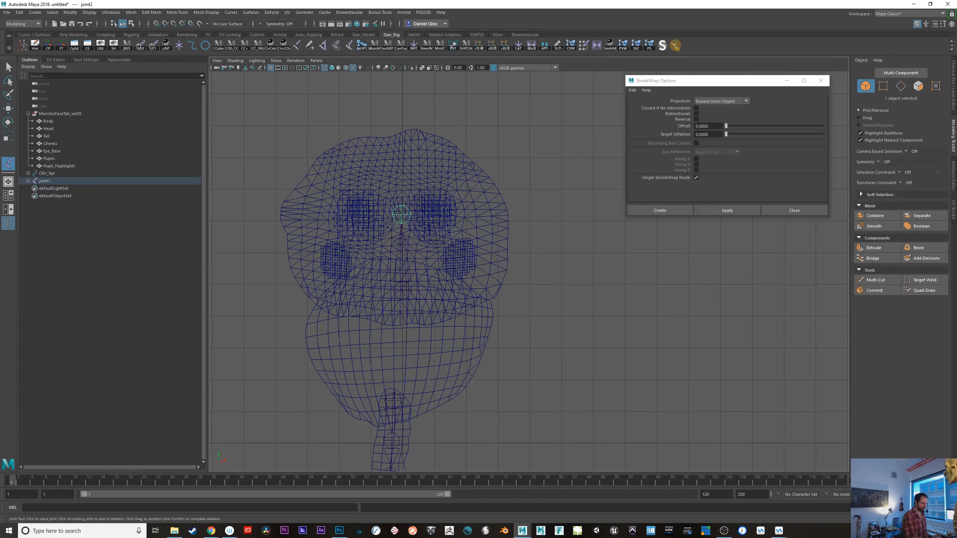
pyautogui.press('w')
# - Try to place a new joint below the lower head joint, and undo it because it branches from the head chain
pyautogui.keyDown('alt'); pyautogui.moveTo(571, 392); pyautogui.dragTo(508, 384); pyautogui.keyUp('alt')
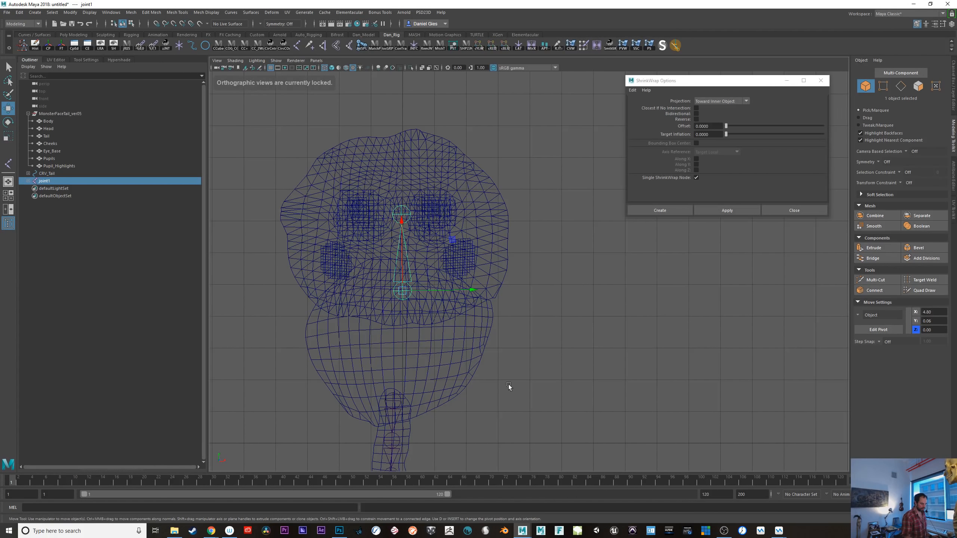
pyautogui.keyDown('alt'); pyautogui.moveTo(511, 402); pyautogui.dragTo(576, 366, button='middle'); pyautogui.keyUp('alt')
pyautogui.keyDown('alt'); pyautogui.moveTo(575, 366); pyautogui.dragTo(664, 415, button='right'); pyautogui.keyUp('alt')
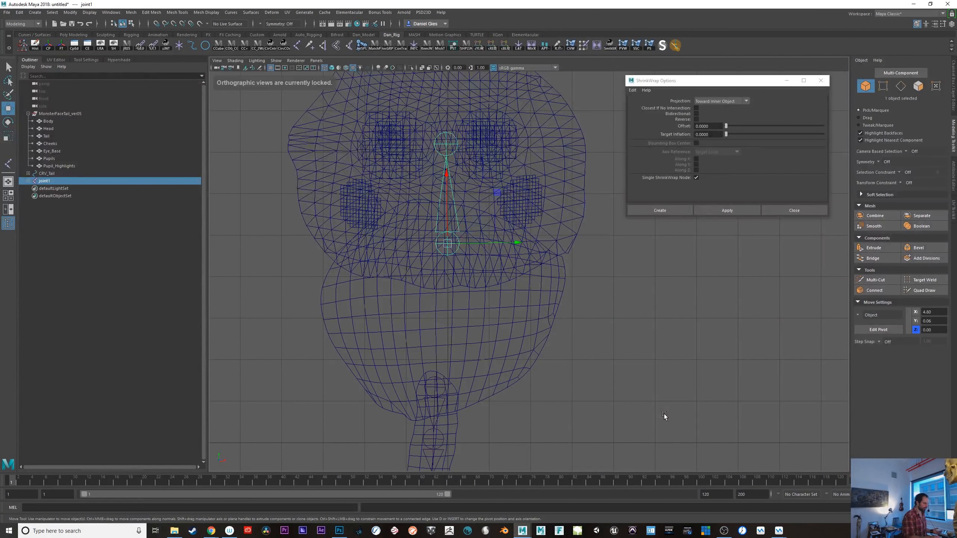
pyautogui.click(297, 44)
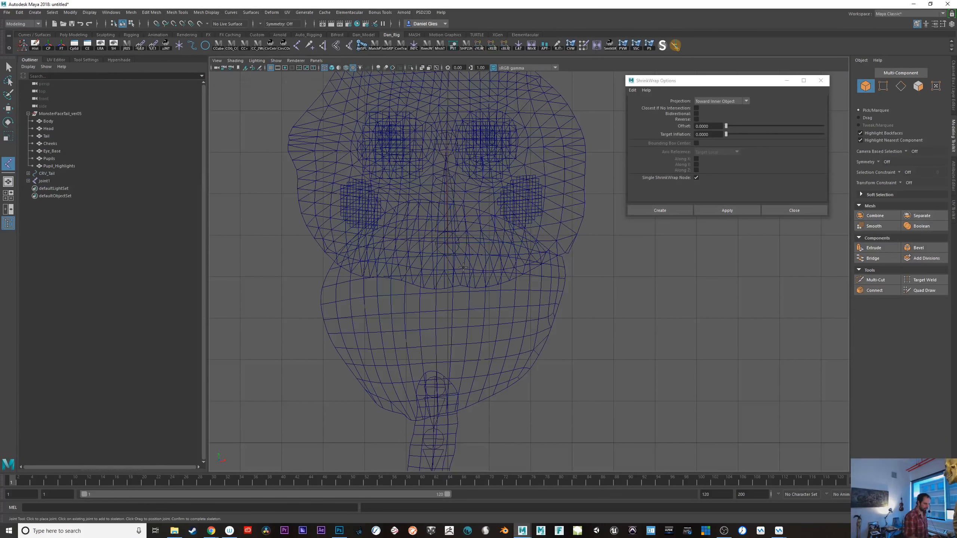
pyautogui.click(447, 244)
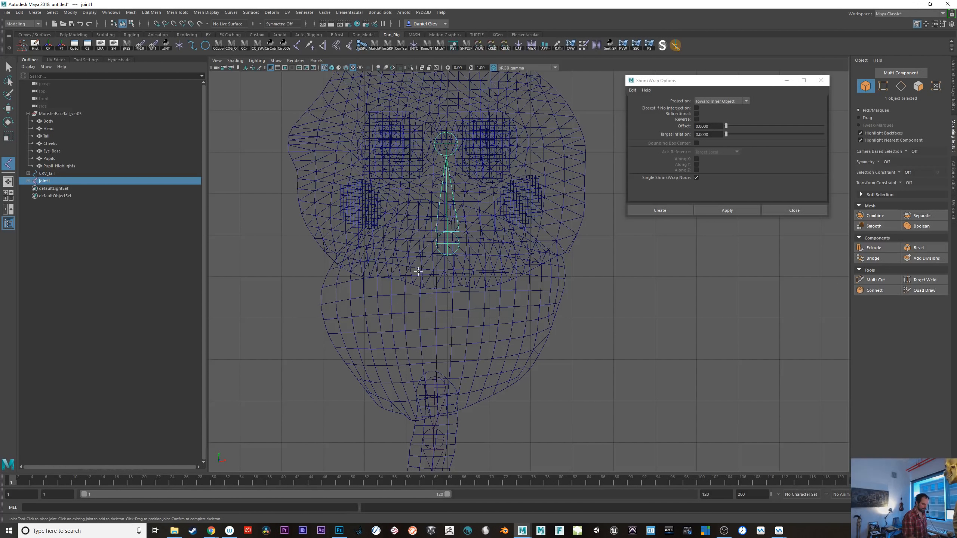
pyautogui.click(437, 267)
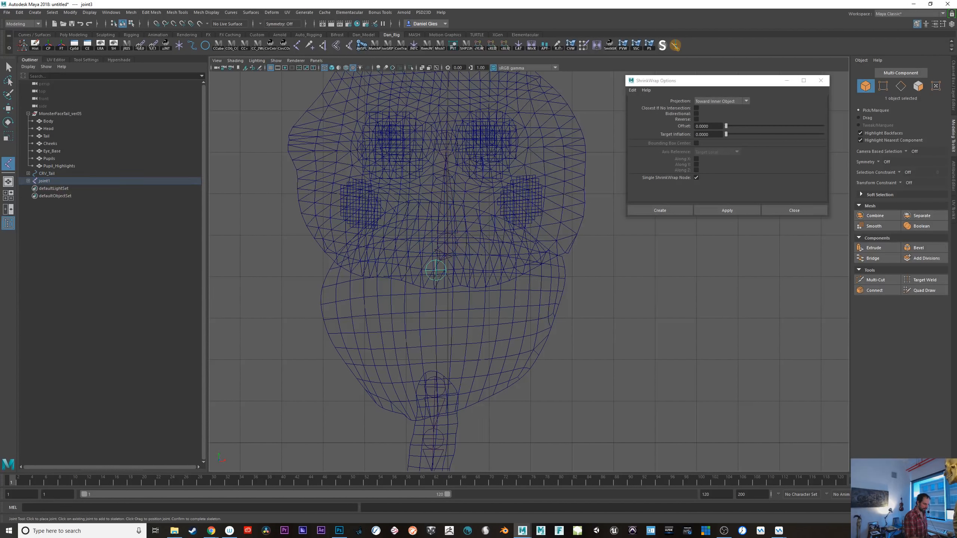
pyautogui.hotkey('ctrl', 'z')
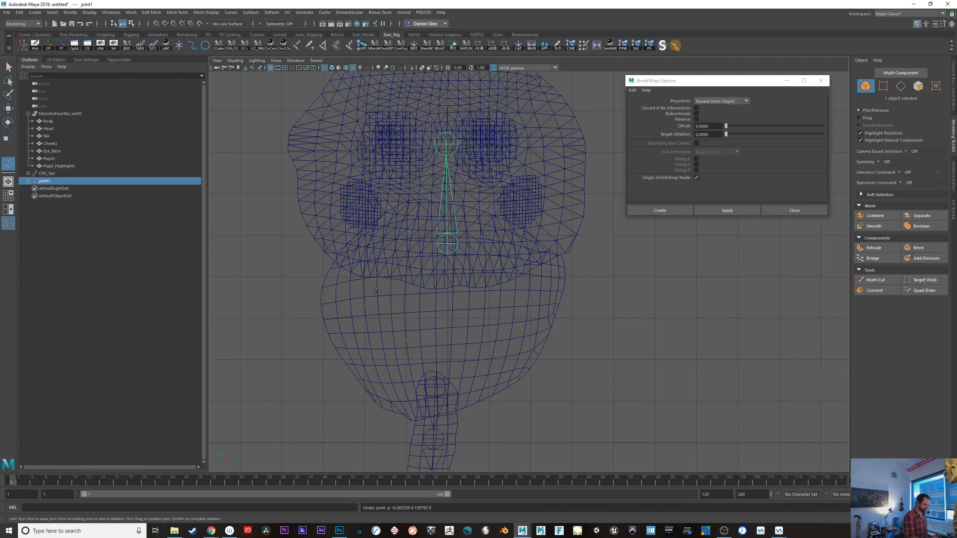
pyautogui.press('q')
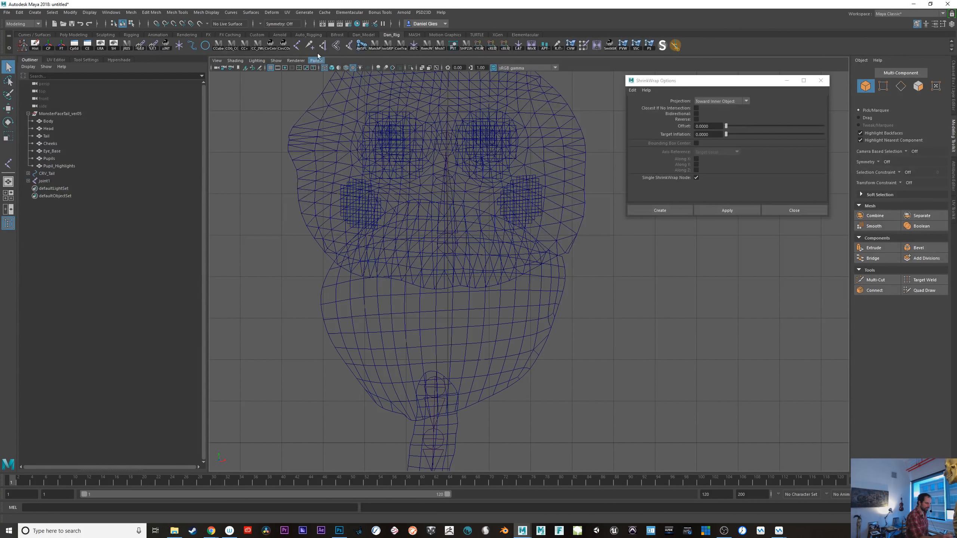
# - Draw a separate three-joint body chain from the lower head joint's position down through the mid-body to the tail root
pyautogui.click(297, 45)
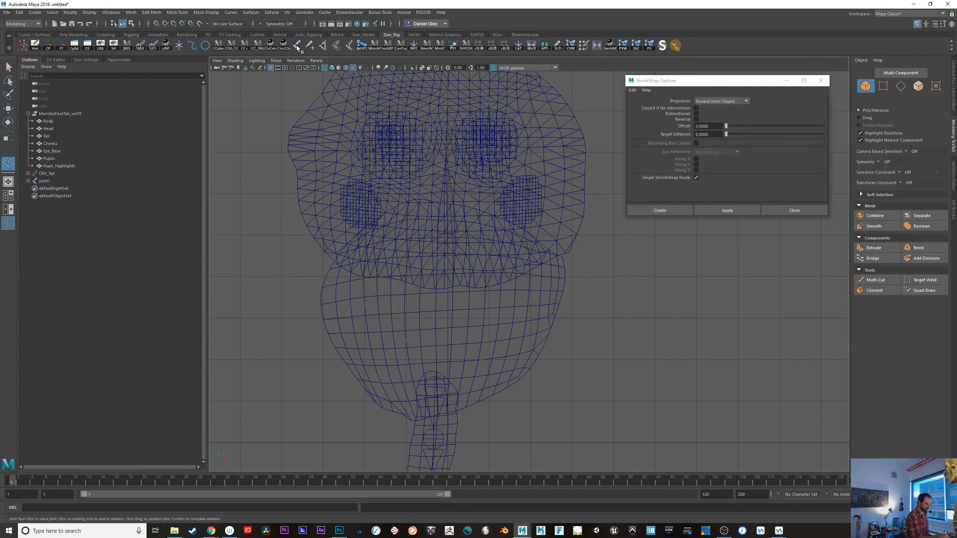
pyautogui.click(447, 243)
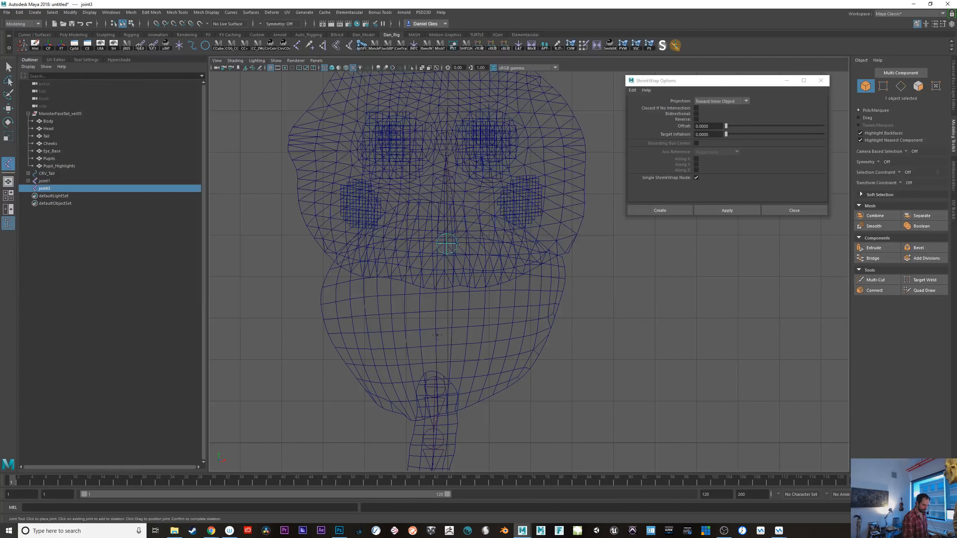
pyautogui.moveTo(442, 315)
pyautogui.mouseDown()
pyautogui.moveTo(441, 324)
pyautogui.moveTo(442, 308)
pyautogui.mouseUp()
pyautogui.moveTo(442, 387); pyautogui.dragTo(443, 387)
pyautogui.press('q')
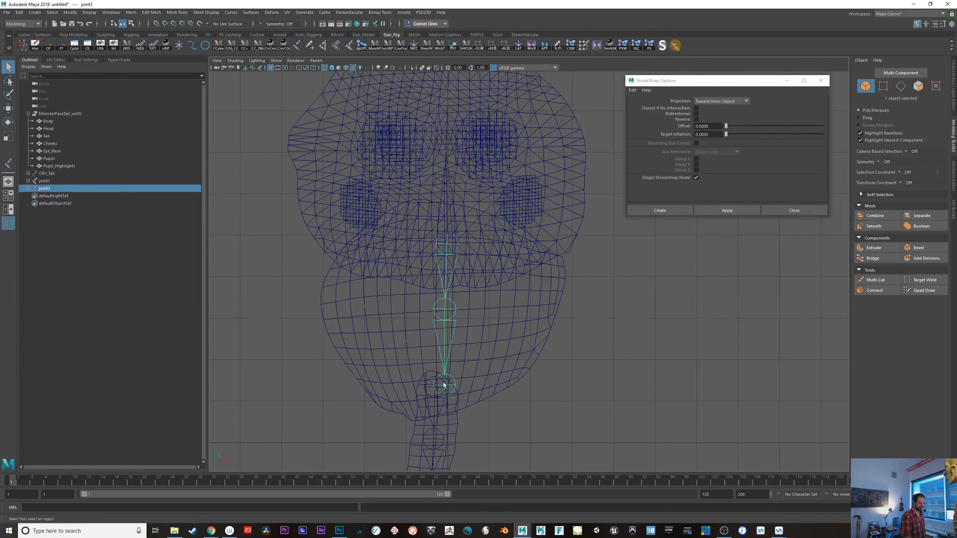
# - Prefix the hierarchy of the head chain's root, joint1, with "Head_"
pyautogui.press('space')
pyautogui.press('space')
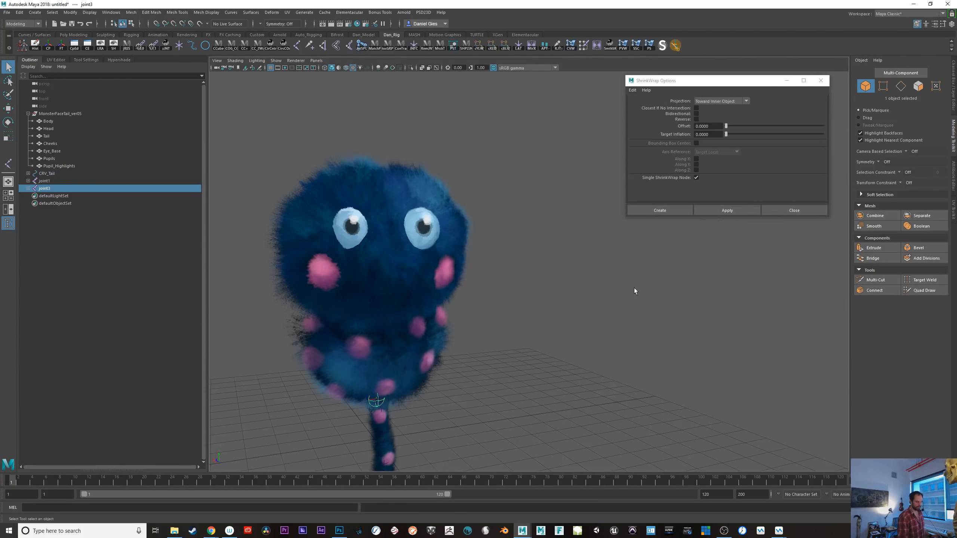
pyautogui.moveTo(634, 289)
pyautogui.keyDown('alt'); pyautogui.mouseDown()
pyautogui.moveTo(674, 323)
pyautogui.moveTo(569, 346)
pyautogui.moveTo(643, 351)
pyautogui.mouseUp(); pyautogui.keyUp('alt')
pyautogui.scroll(3, 643, 351)
pyautogui.click(586, 298)
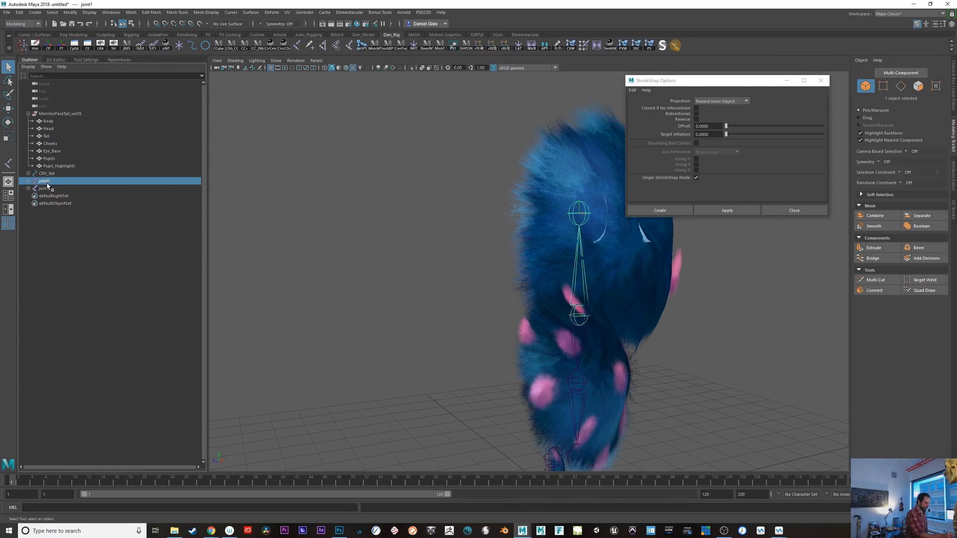
pyautogui.click(70, 12)
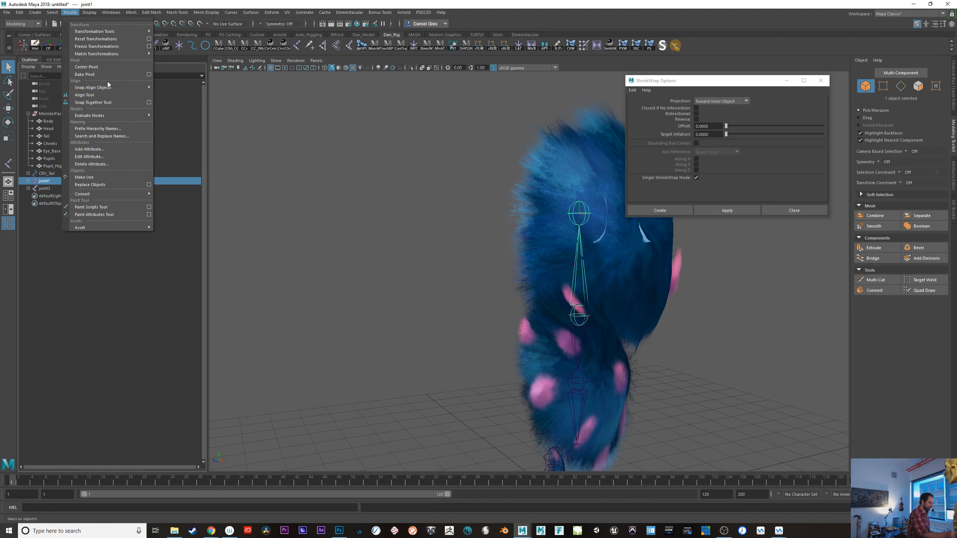
pyautogui.click(115, 128)
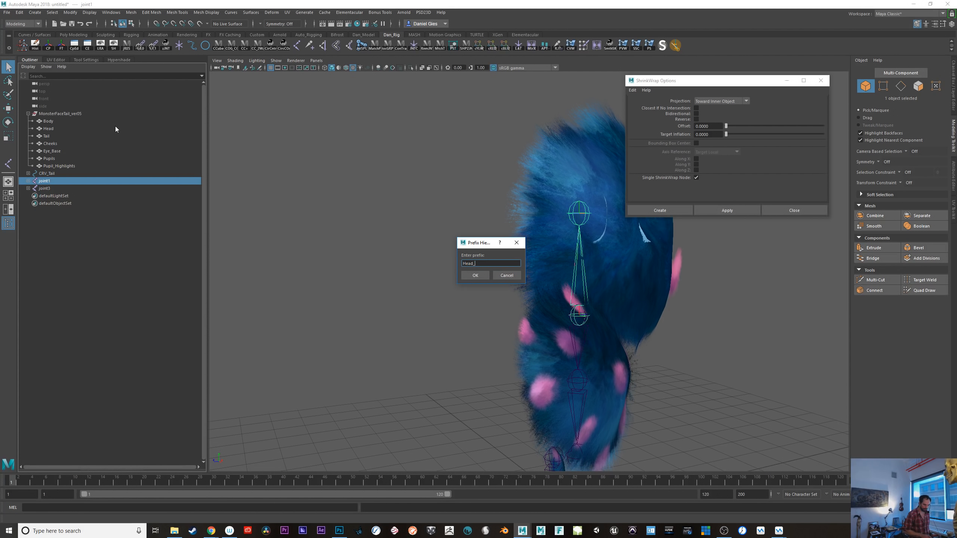
pyautogui.click(484, 275)
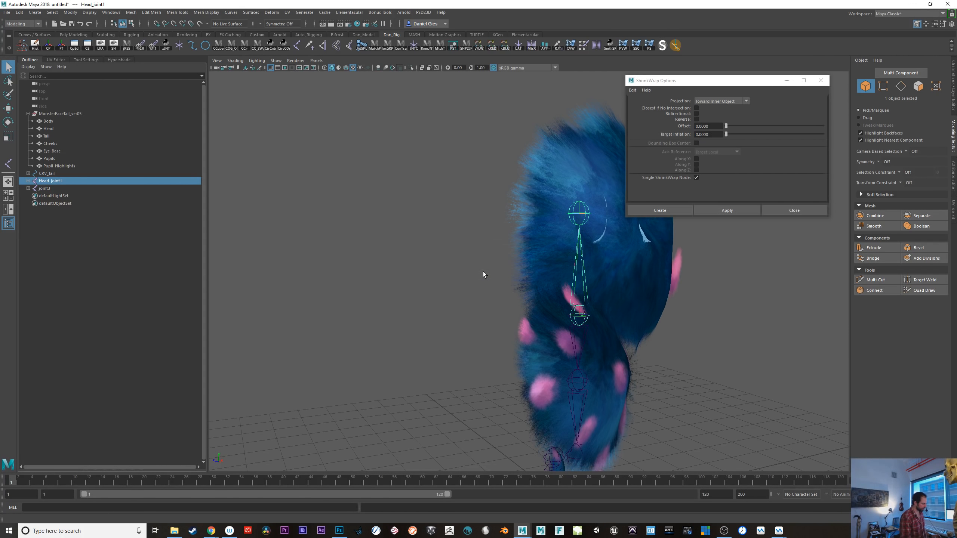
# - Prefix the hierarchy of the body chain's root, joint3, with "Body_"
pyautogui.click(43, 189)
pyautogui.keyDown('alt'); pyautogui.moveTo(411, 397); pyautogui.dragTo(383, 389); pyautogui.keyUp('alt')
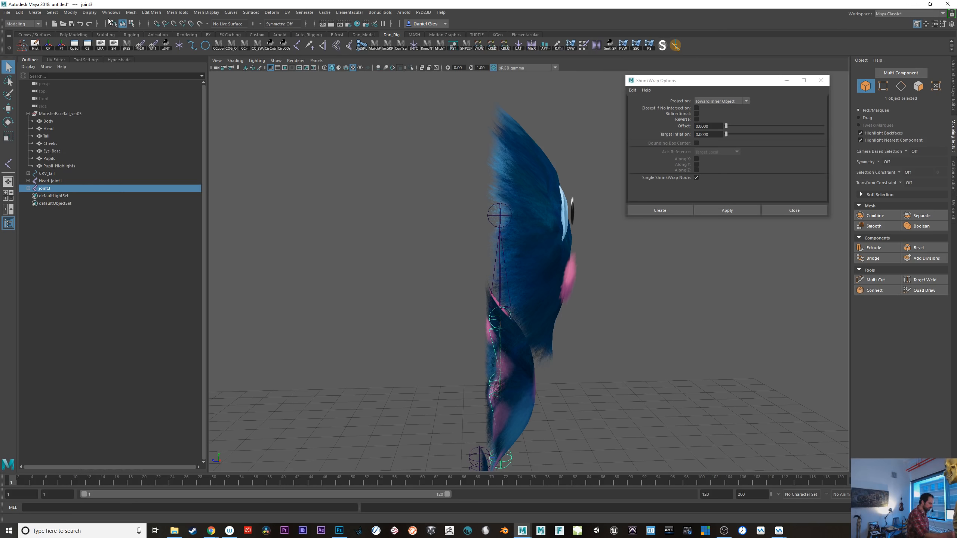
pyautogui.click(71, 13)
pyautogui.click(118, 127)
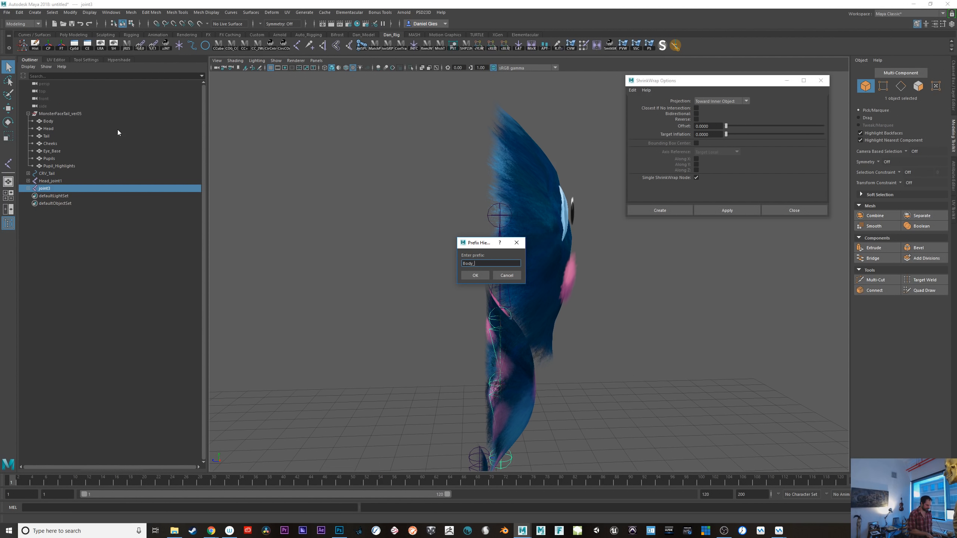
pyautogui.press('Return')
# - Reorder Body_joint3 above Head_joint1 and parent Head_joint1 under Body_joint3
pyautogui.keyDown('alt'); pyautogui.moveTo(362, 396); pyautogui.dragTo(484, 376); pyautogui.keyUp('alt')
pyautogui.click(635, 253)
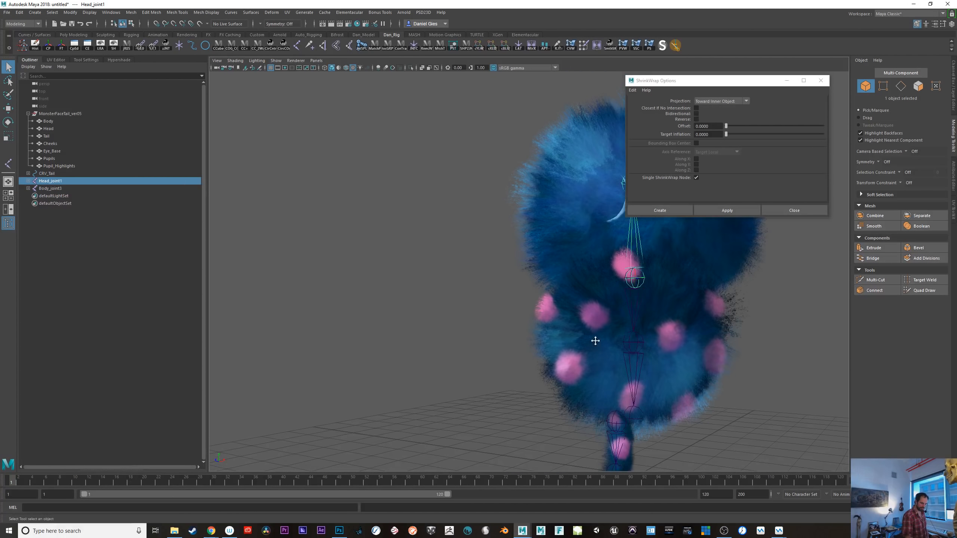
pyautogui.keyDown('alt'); pyautogui.moveTo(596, 340); pyautogui.dragTo(472, 336, button='middle'); pyautogui.keyUp('alt')
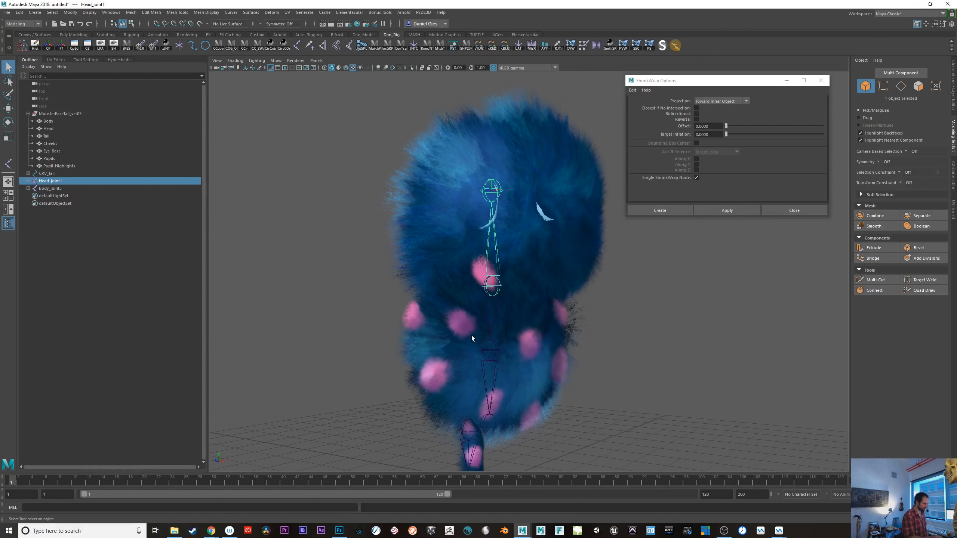
pyautogui.click(28, 188)
pyautogui.click(55, 189)
pyautogui.click(56, 196)
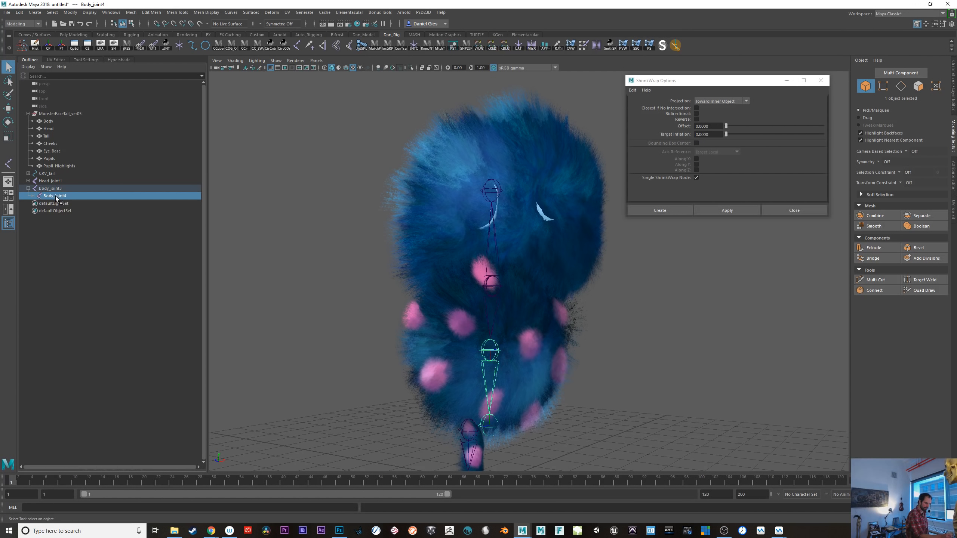
pyautogui.click(54, 189)
pyautogui.moveTo(54, 188); pyautogui.dragTo(53, 178, button='middle')
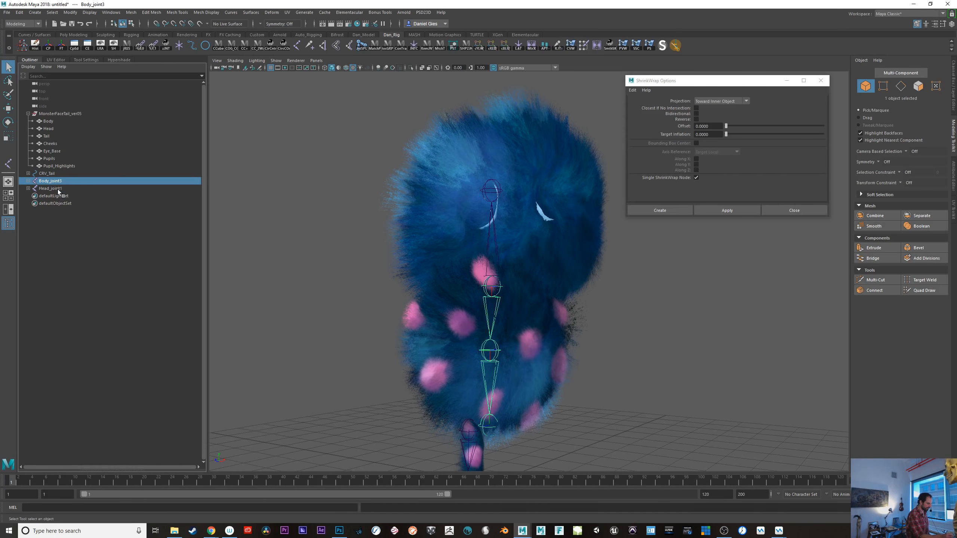
pyautogui.click(57, 188)
pyautogui.moveTo(57, 188); pyautogui.dragTo(54, 182, button='middle')
pyautogui.click(54, 182)
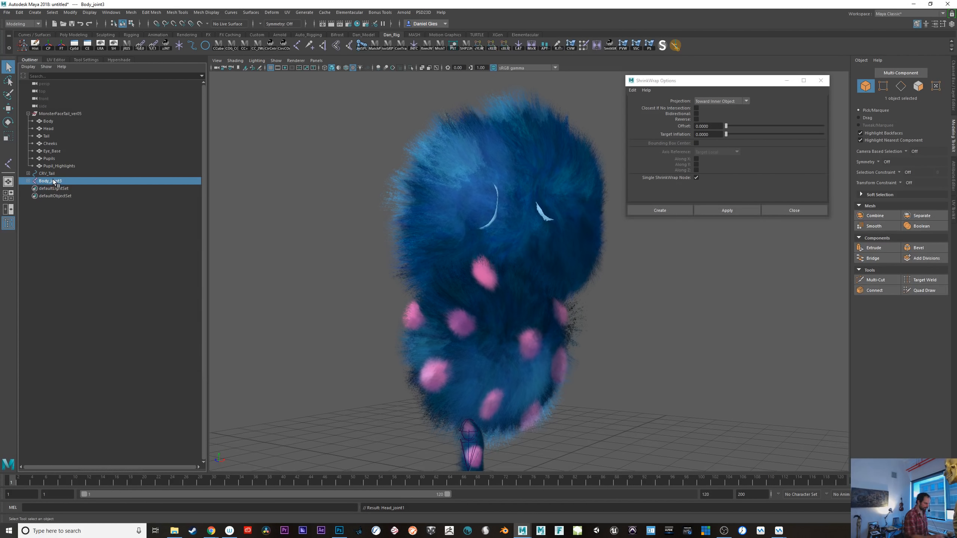
# - Turn on X-Ray Joints in the perspective view so the skeleton draws over the monster mesh
pyautogui.keyDown('alt'); pyautogui.moveTo(576, 389); pyautogui.dragTo(531, 389); pyautogui.keyUp('alt')
pyautogui.click(234, 61)
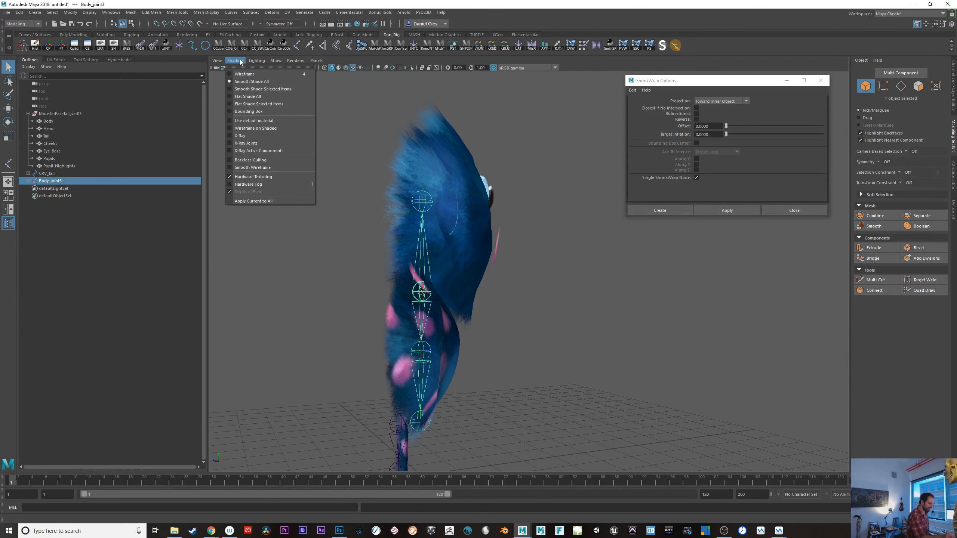
pyautogui.click(264, 143)
# - Try rotating Head_joint1 to test the head chain, and undo the rotation
pyautogui.moveTo(370, 377)
pyautogui.keyDown('alt'); pyautogui.mouseDown()
pyautogui.moveTo(400, 400)
pyautogui.moveTo(472, 316)
pyautogui.mouseUp(); pyautogui.keyUp('alt')
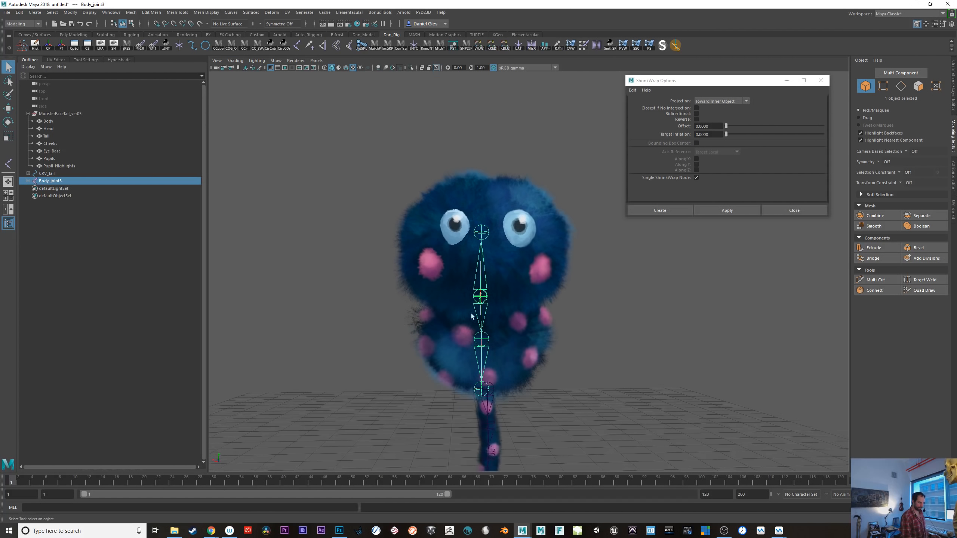
pyautogui.click(487, 278)
pyautogui.press('e')
pyautogui.moveTo(513, 288)
pyautogui.mouseDown()
pyautogui.moveTo(501, 271)
pyautogui.moveTo(514, 298)
pyautogui.mouseUp()
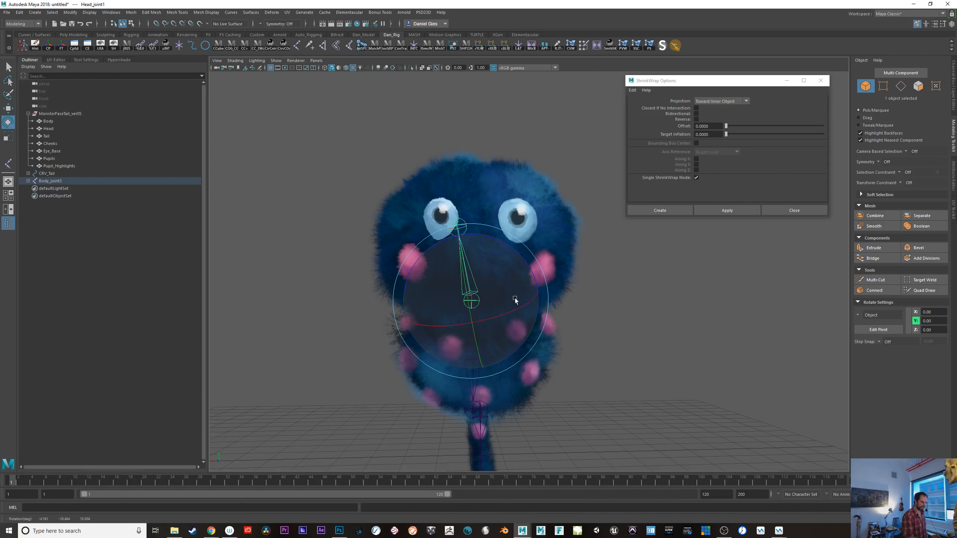
pyautogui.hotkey('ctrl', 'z')
# - Unparent Tail_joint1 from the CRV_Tail curve
pyautogui.keyDown('alt'); pyautogui.moveTo(612, 368); pyautogui.dragTo(672, 377); pyautogui.keyUp('alt')
pyautogui.keyDown('alt'); pyautogui.moveTo(522, 352); pyautogui.dragTo(561, 365, button='middle'); pyautogui.keyUp('alt')
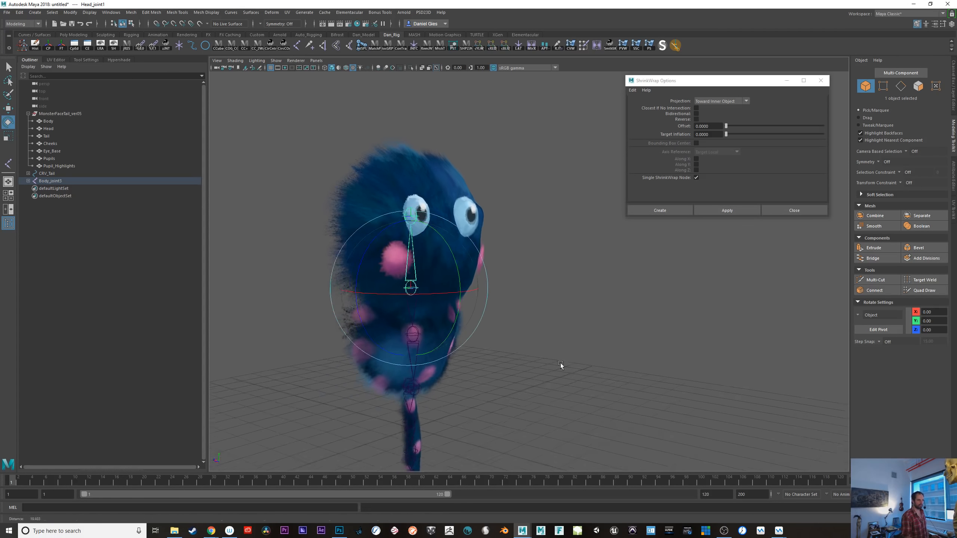
pyautogui.keyDown('alt'); pyautogui.moveTo(561, 364); pyautogui.dragTo(193, 372); pyautogui.keyUp('alt')
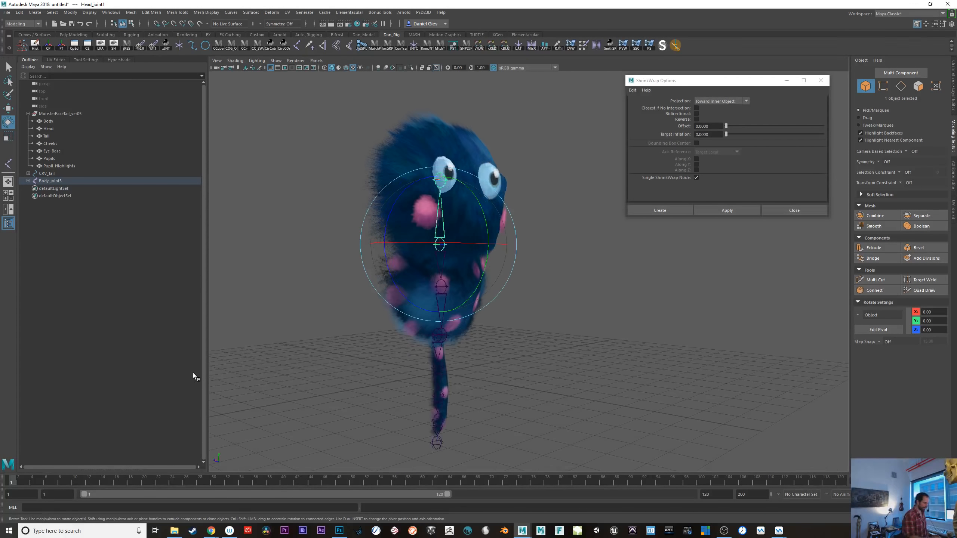
pyautogui.click(50, 173)
pyautogui.click(28, 173)
pyautogui.moveTo(46, 182); pyautogui.dragTo(45, 174)
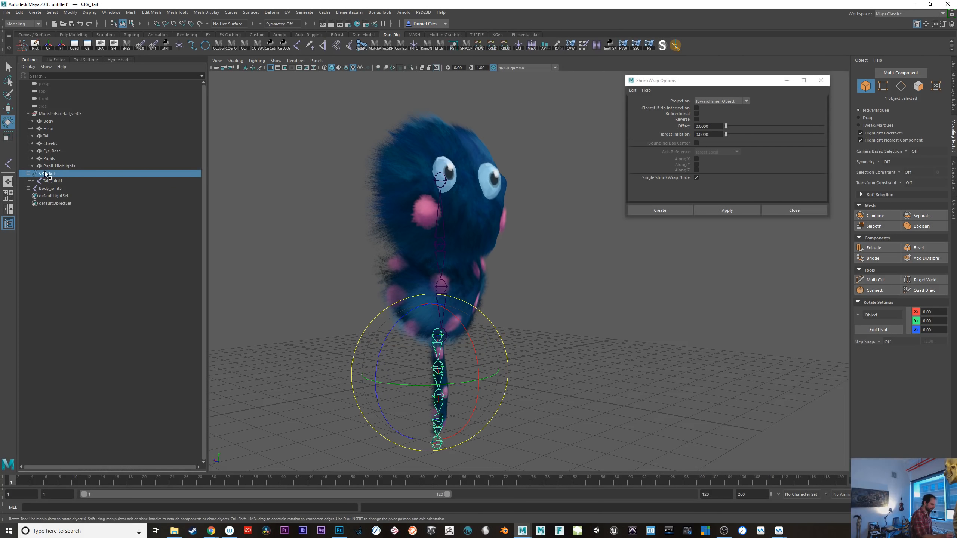
pyautogui.click(54, 180)
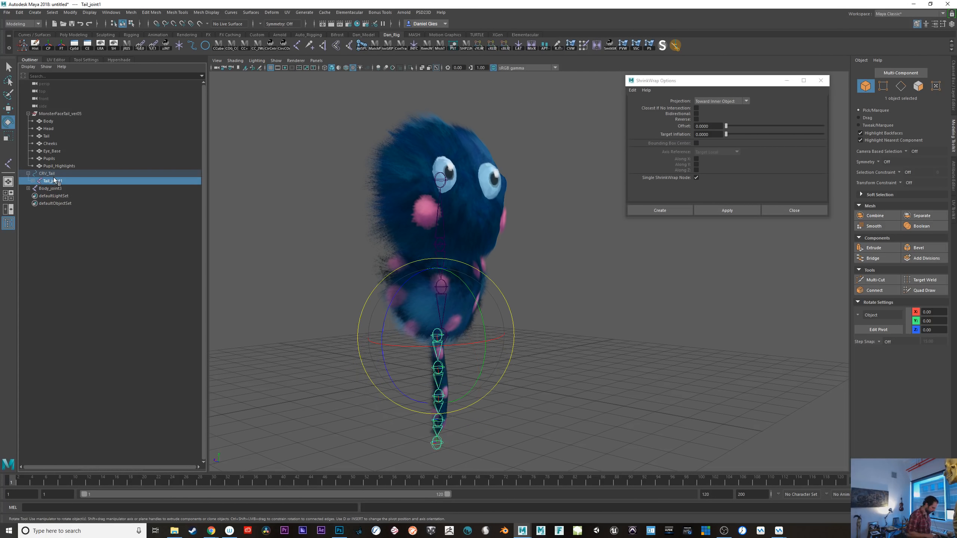
pyautogui.hotkey('shift', 'p')
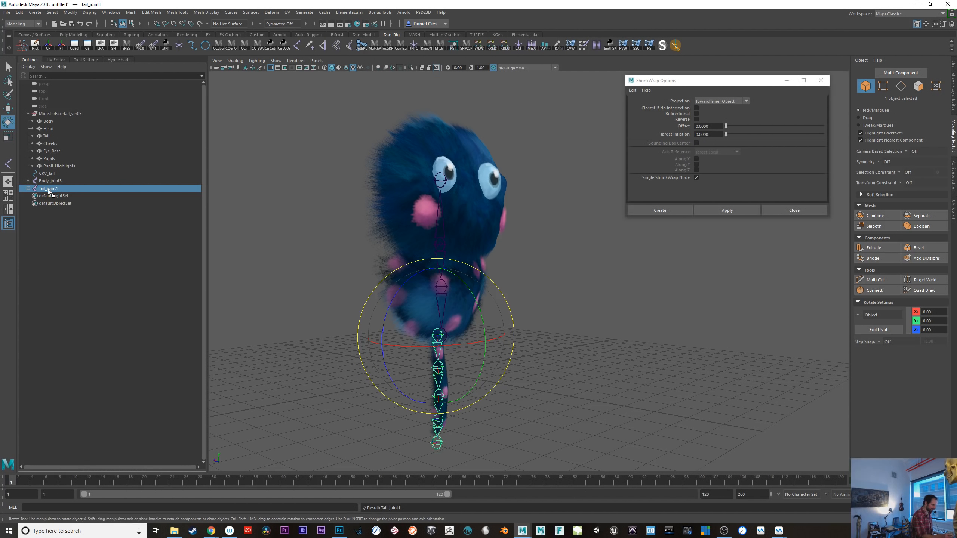
# - Parent Tail_joint1 under Body_joint5, the last joint of the body chain
pyautogui.moveTo(49, 192); pyautogui.dragTo(52, 184)
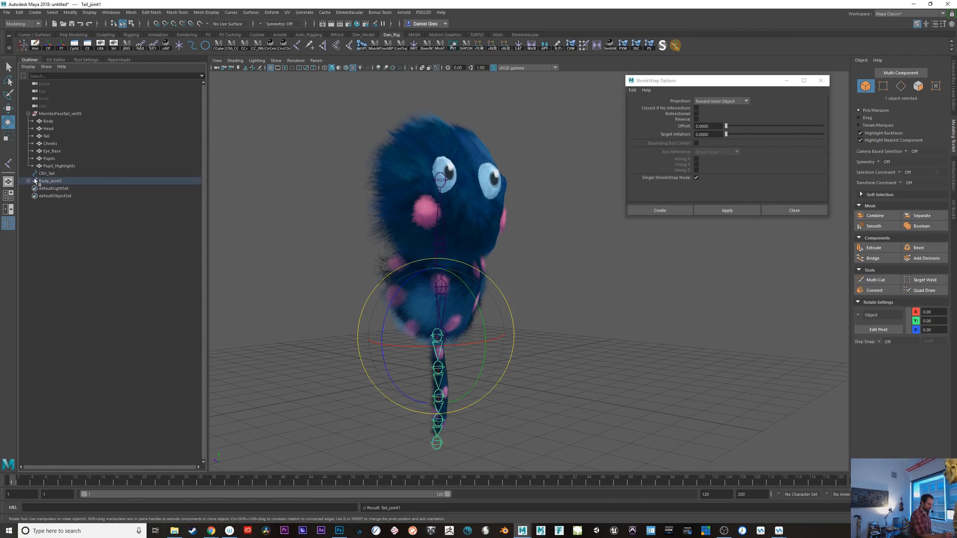
pyautogui.click(28, 180)
pyautogui.click(52, 195)
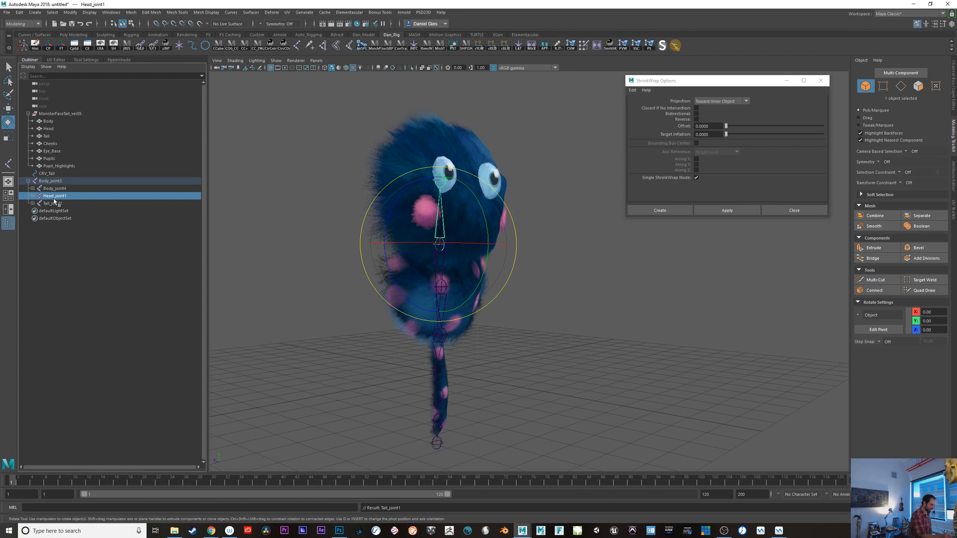
pyautogui.click(40, 188)
pyautogui.click(33, 188)
pyautogui.moveTo(57, 211); pyautogui.dragTo(59, 195)
pyautogui.click(57, 182)
pyautogui.moveTo(477, 423)
pyautogui.keyDown('alt'); pyautogui.mouseDown()
pyautogui.moveTo(511, 423)
pyautogui.moveTo(488, 427)
pyautogui.mouseUp(); pyautogui.keyUp('alt')
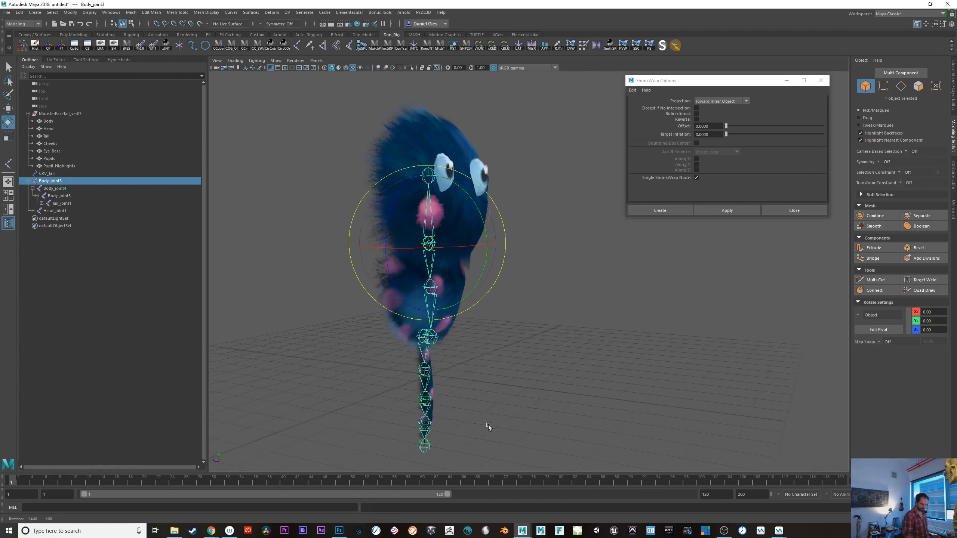
# - Try rotating Body_joint4 to test the lower body and tail joints, and undo the rotation
pyautogui.click(481, 350)
pyautogui.click(434, 304)
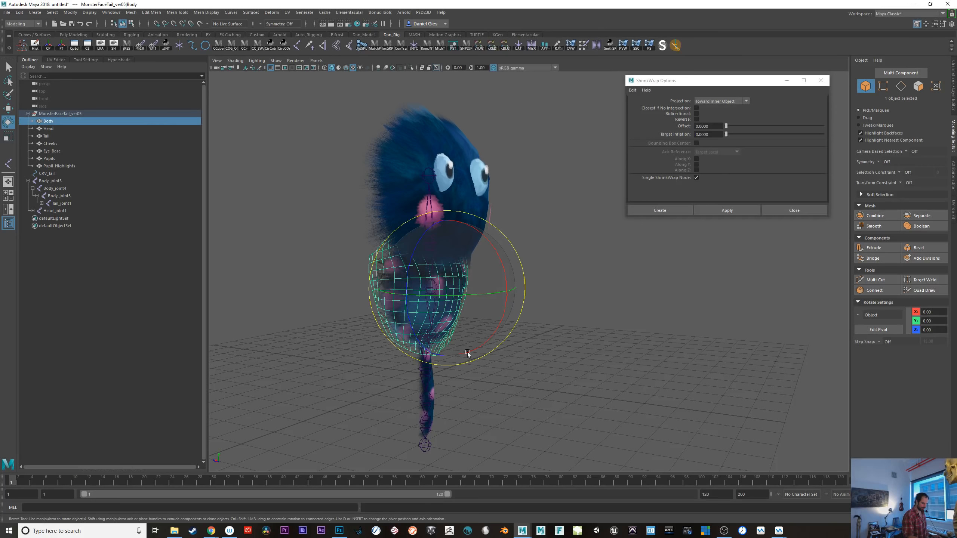
pyautogui.click(512, 352)
pyautogui.click(436, 299)
pyautogui.moveTo(416, 339); pyautogui.dragTo(472, 355)
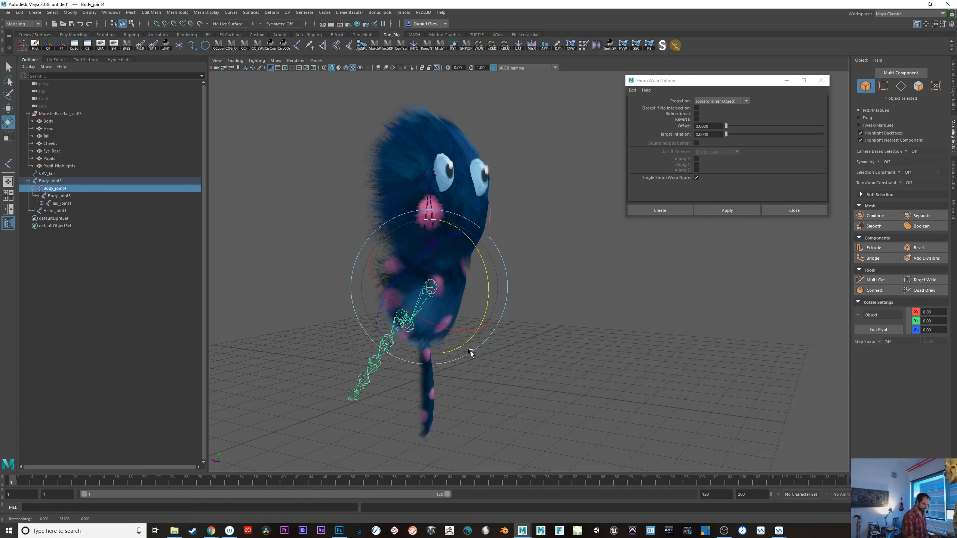
pyautogui.hotkey('ctrl', 'z')
# - Try tilting Head_joint1 sideways to test the head independently of the body, and undo the rotation
pyautogui.keyDown('alt'); pyautogui.moveTo(542, 402); pyautogui.dragTo(494, 392); pyautogui.keyUp('alt')
pyautogui.press('q')
pyautogui.keyDown('alt'); pyautogui.moveTo(530, 384); pyautogui.dragTo(585, 394, button='right'); pyautogui.keyUp('alt')
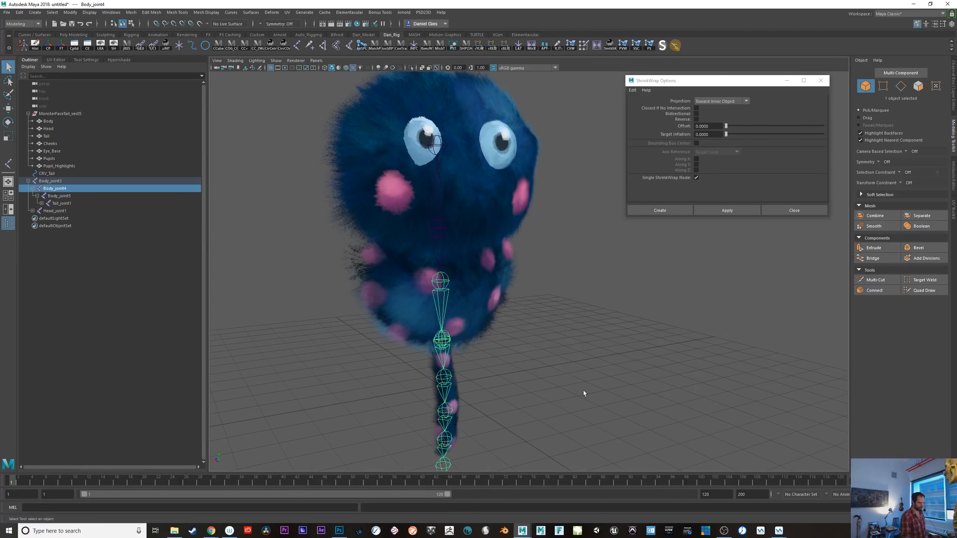
pyautogui.click(441, 257)
pyautogui.keyDown('alt'); pyautogui.moveTo(441, 256); pyautogui.dragTo(480, 378); pyautogui.keyUp('alt')
pyautogui.click(452, 309)
pyautogui.press('e')
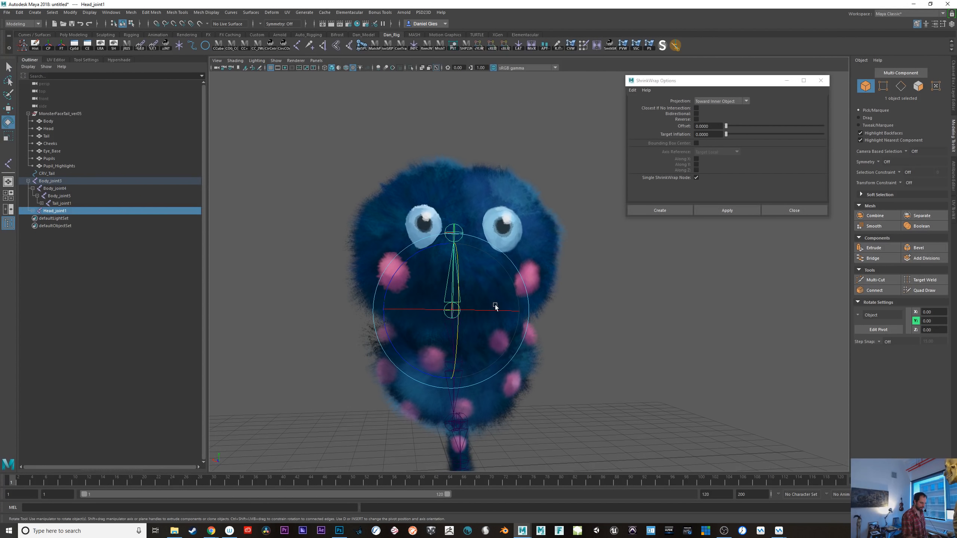
pyautogui.moveTo(421, 371); pyautogui.dragTo(387, 324)
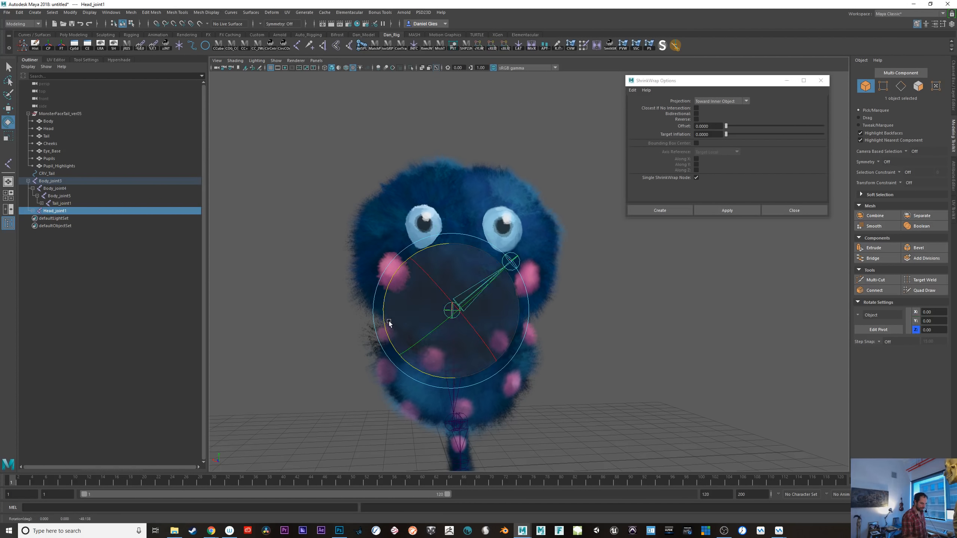
pyautogui.hotkey('ctrl', 'z')
pyautogui.keyDown('alt'); pyautogui.moveTo(509, 377); pyautogui.dragTo(665, 394); pyautogui.keyUp('alt')
pyautogui.press('q')
pyautogui.click(440, 272)
pyautogui.keyDown('alt'); pyautogui.moveTo(450, 271); pyautogui.dragTo(451, 245); pyautogui.keyUp('alt')
pyautogui.keyDown('shift'); pyautogui.click(451, 244); pyautogui.keyUp('shift')
pyautogui.click(477, 234)
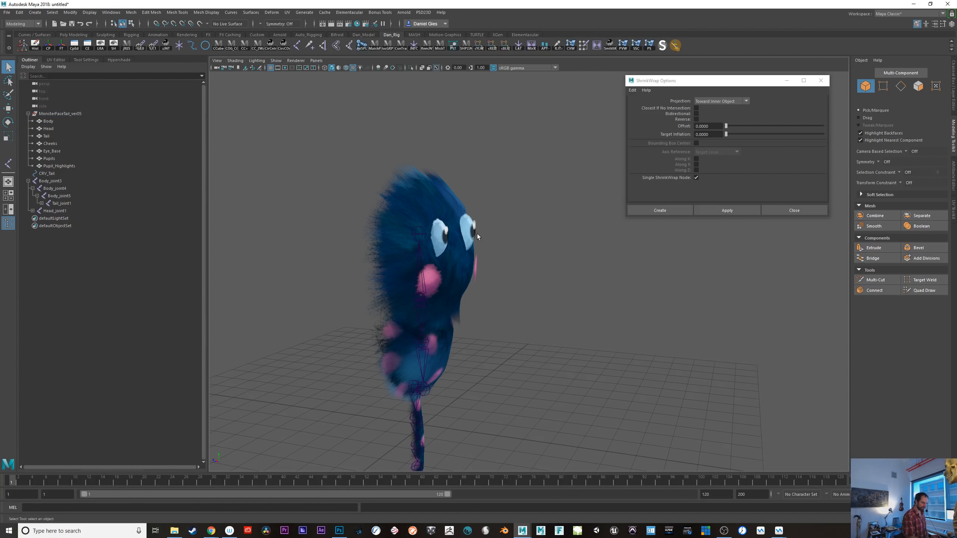
pyautogui.hotkey('ctrl', 'z')
# - Bind the Pupils mesh to Head_joint2, the upper joint of the head chain
pyautogui.keyDown('alt'); pyautogui.moveTo(475, 236); pyautogui.dragTo(554, 307, button='right'); pyautogui.keyUp('alt')
pyautogui.click(555, 309)
pyautogui.click(379, 231)
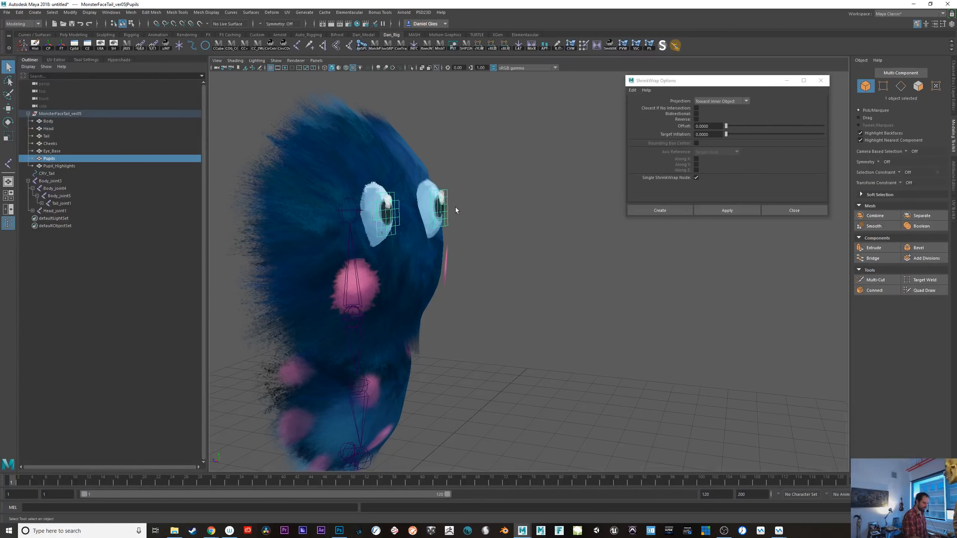
pyautogui.keyDown('shift'); pyautogui.click(442, 200); pyautogui.keyUp('shift')
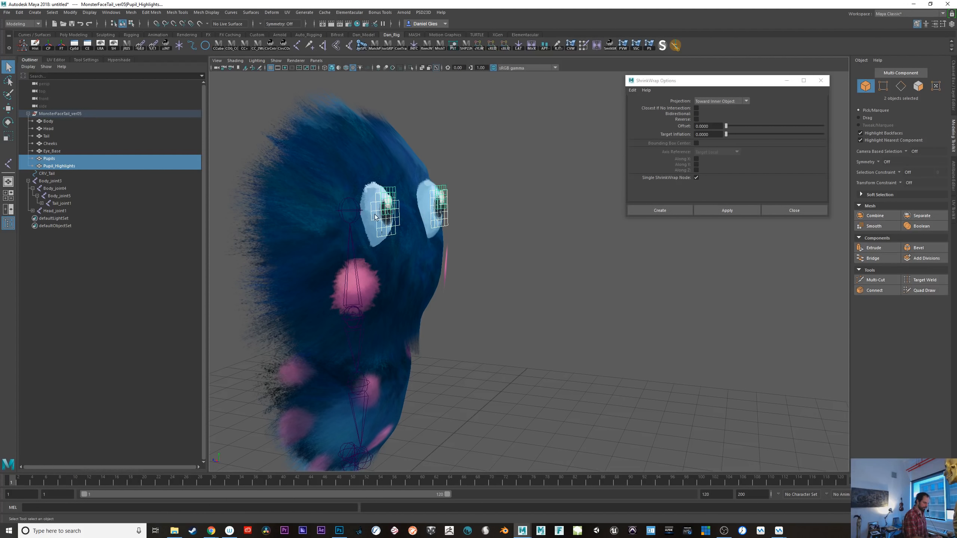
pyautogui.hotkey('ctrl', 'z')
pyautogui.keyDown('alt'); pyautogui.moveTo(380, 215); pyautogui.dragTo(522, 283); pyautogui.keyUp('alt')
pyautogui.keyDown('shift'); pyautogui.click(414, 242); pyautogui.keyUp('shift')
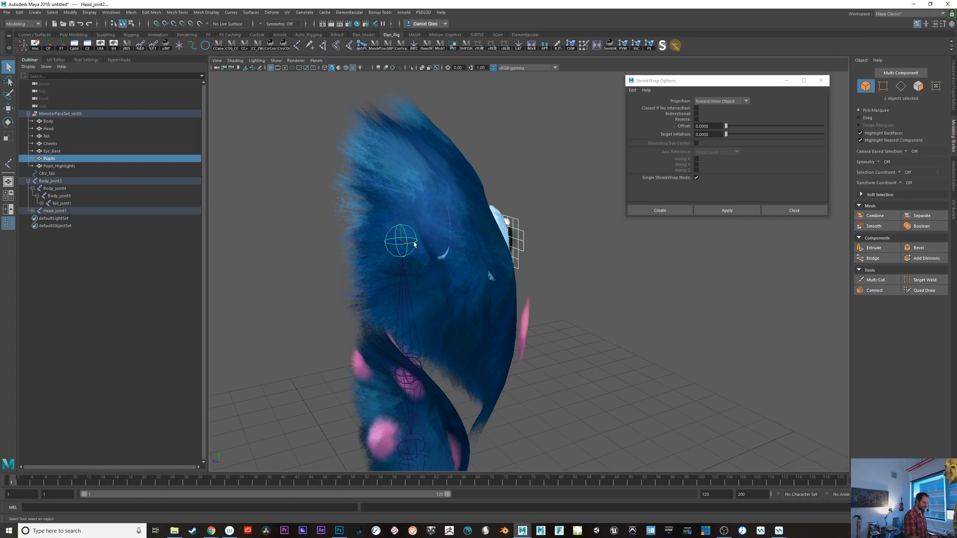
pyautogui.keyDown('alt'); pyautogui.moveTo(414, 243); pyautogui.dragTo(442, 341); pyautogui.keyUp('alt')
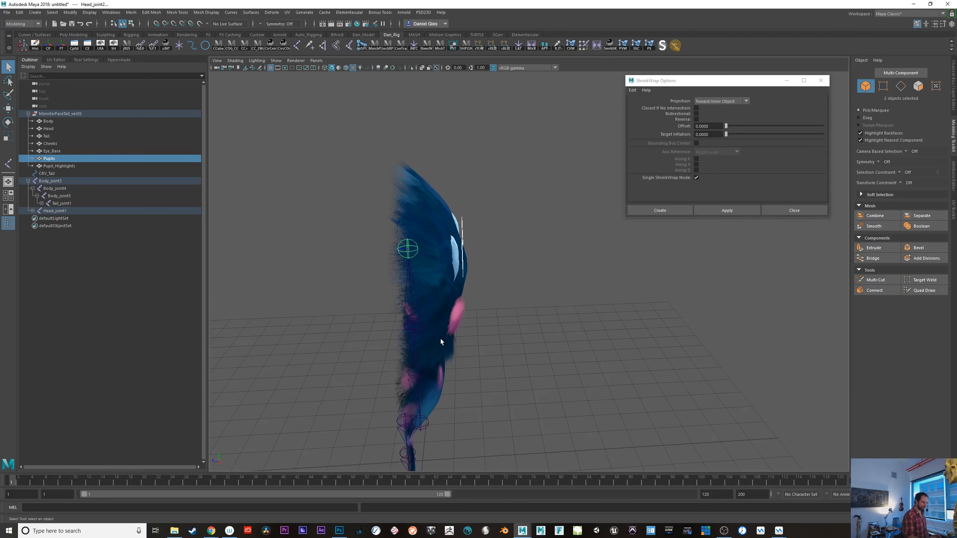
pyautogui.click(336, 47)
pyautogui.keyDown('alt'); pyautogui.moveTo(381, 350); pyautogui.dragTo(471, 358); pyautogui.keyUp('alt')
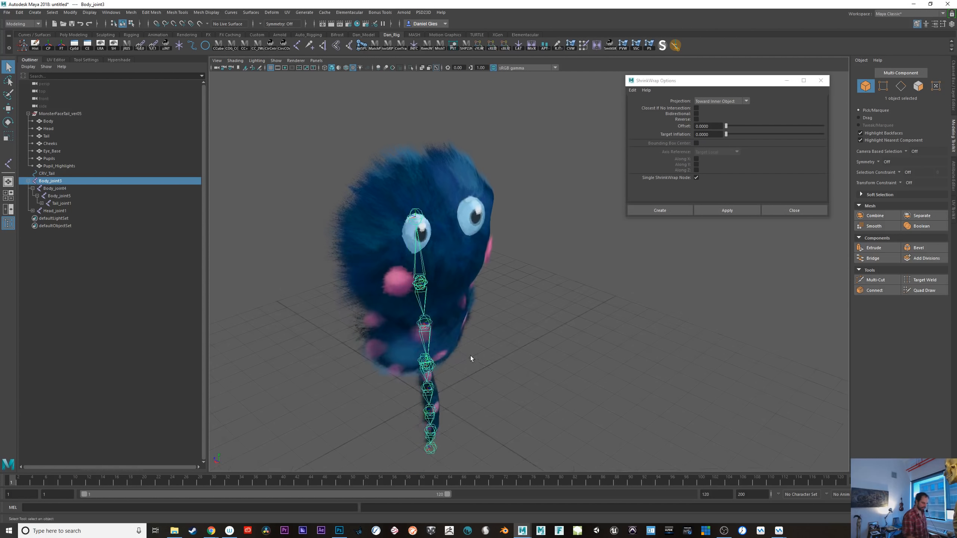
# - Try rotating Head_joint1 to test how the eye pieces follow the head, and undo the rotation
pyautogui.click(423, 232)
pyautogui.keyDown('alt'); pyautogui.moveTo(438, 261); pyautogui.dragTo(560, 301); pyautogui.keyUp('alt')
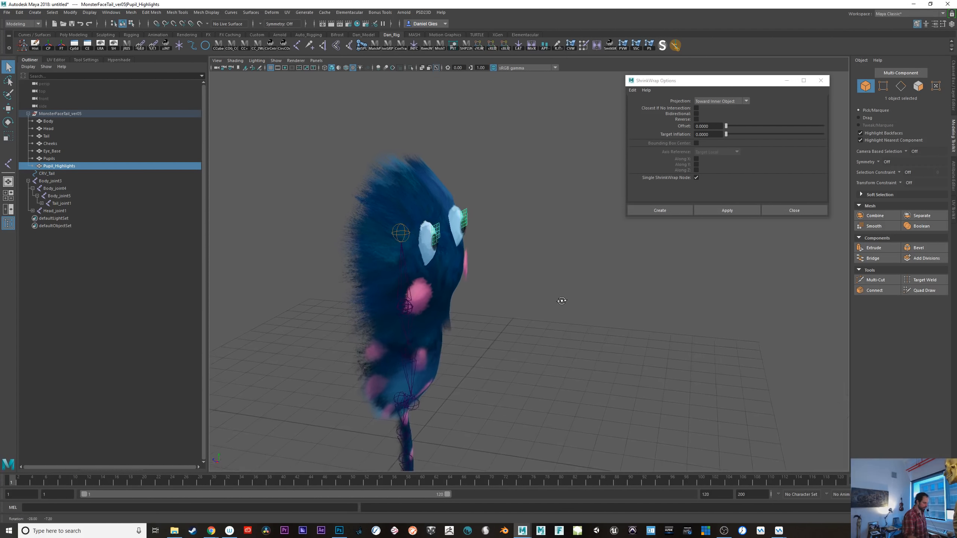
pyautogui.click(405, 267)
pyautogui.press('e')
pyautogui.moveTo(413, 293); pyautogui.dragTo(417, 326)
pyautogui.hotkey('ctrl', 'z')
pyautogui.press('q')
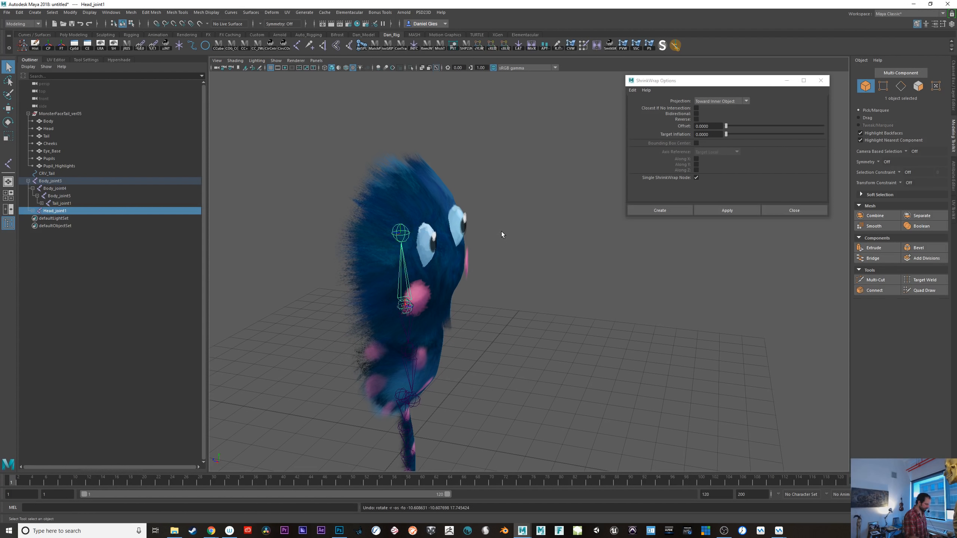
# - Bind the Pupil_Highlights mesh to Head_joint2, the upper joint of the head chain
pyautogui.click(501, 232)
pyautogui.click(466, 216)
pyautogui.keyDown('shift'); pyautogui.click(404, 238); pyautogui.keyUp('shift')
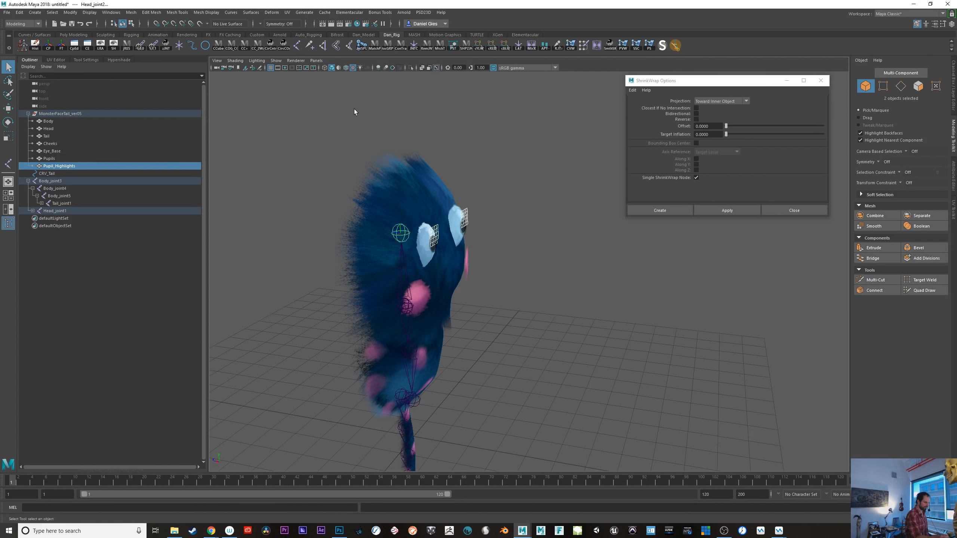
pyautogui.click(336, 46)
# - Parent the Eye_Base mesh under Head_joint2 and clear the selection
pyautogui.click(430, 259)
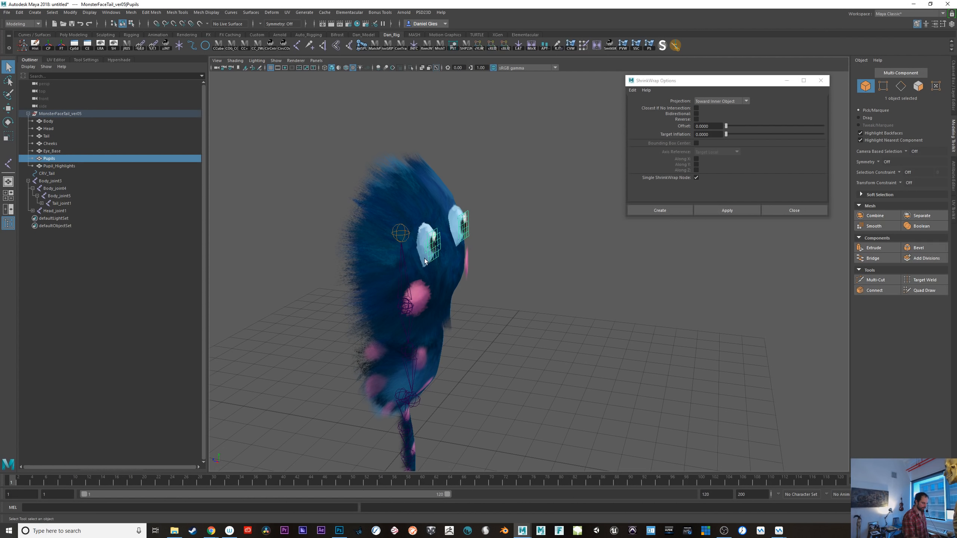
pyautogui.click(423, 260)
pyautogui.keyDown('shift'); pyautogui.click(402, 232); pyautogui.keyUp('shift')
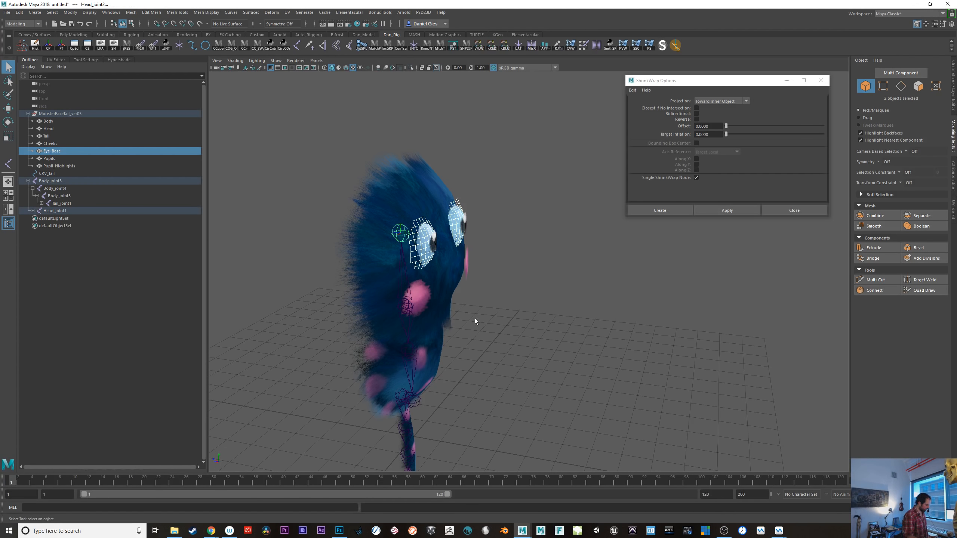
pyautogui.press('p')
pyautogui.click(405, 305)
pyautogui.keyDown('alt'); pyautogui.moveTo(539, 375); pyautogui.dragTo(500, 360); pyautogui.keyUp('alt')
pyautogui.click(503, 356)
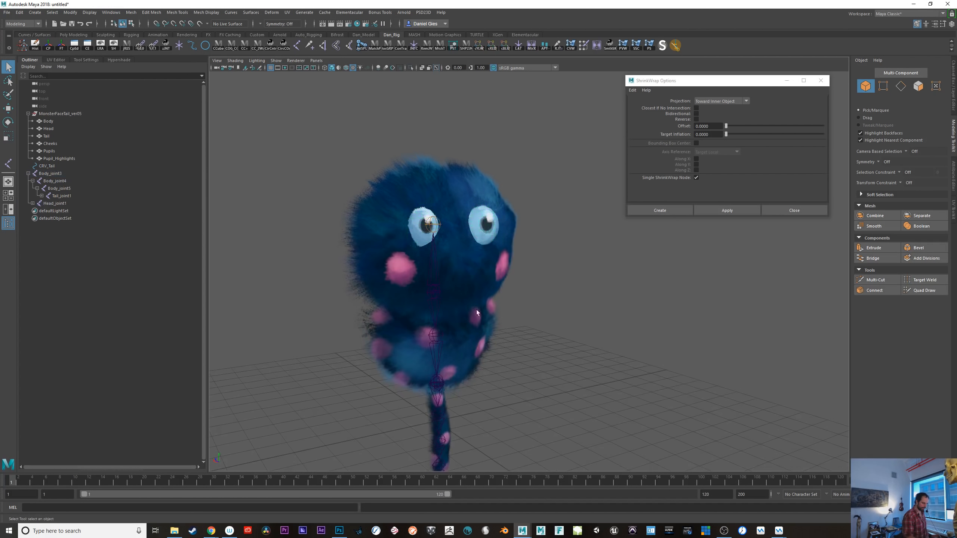
# - Bind the Cheeks mesh to Head_joint1, the lower joint of the head chain
pyautogui.moveTo(476, 310); pyautogui.dragTo(556, 321)
pyautogui.click(498, 309)
pyautogui.click(400, 278)
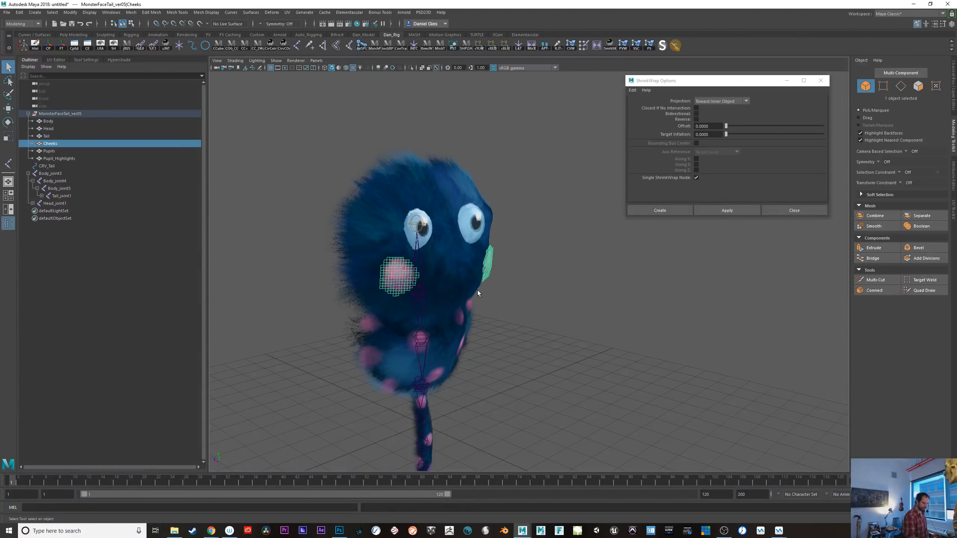
pyautogui.keyDown('alt'); pyautogui.moveTo(478, 293); pyautogui.dragTo(418, 264); pyautogui.keyUp('alt')
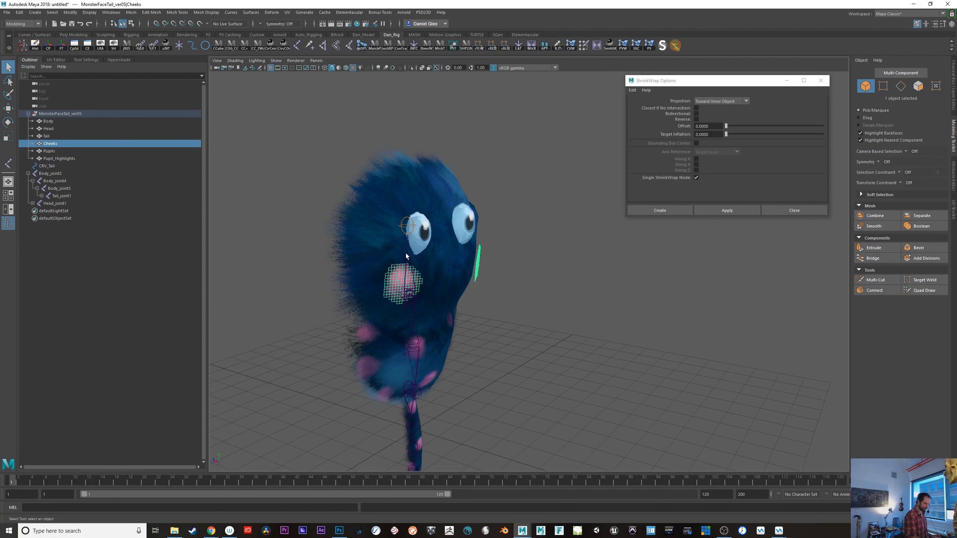
pyautogui.keyDown('shift'); pyautogui.click(406, 256); pyautogui.keyUp('shift')
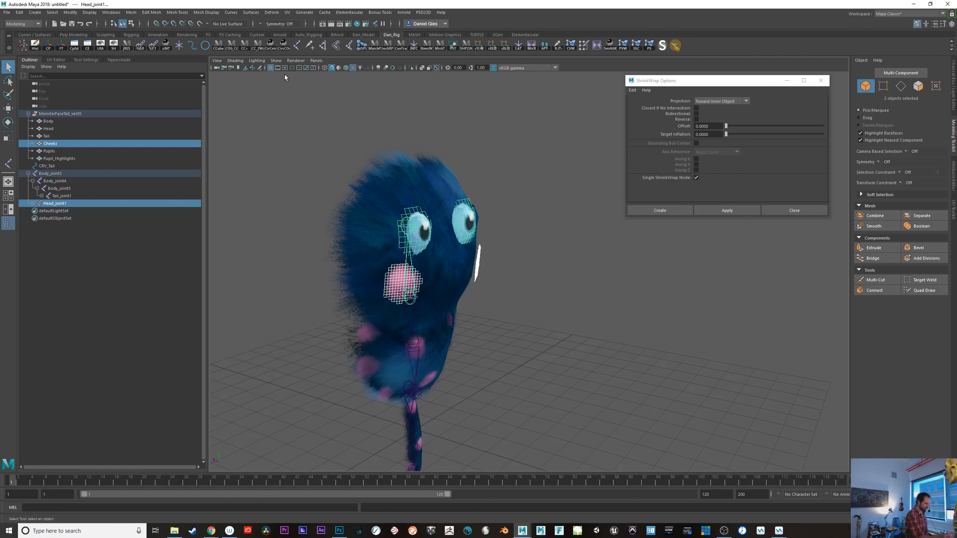
pyautogui.moveTo(285, 75); pyautogui.dragTo(470, 356)
# - Try rotating Head_joint1 to test whether the cheeks follow it, and undo the rotation
pyautogui.click(400, 281)
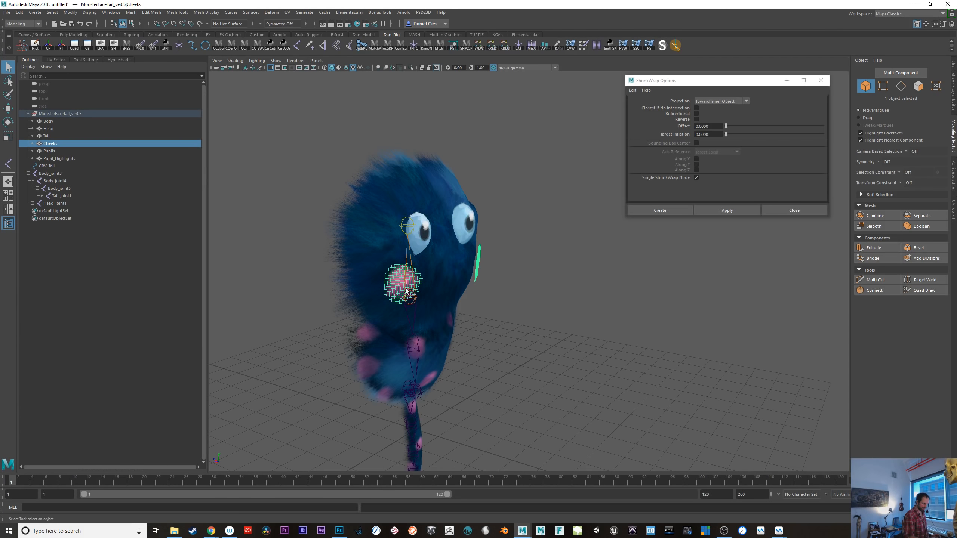
pyautogui.click(422, 302)
pyautogui.click(412, 269)
pyautogui.press('e')
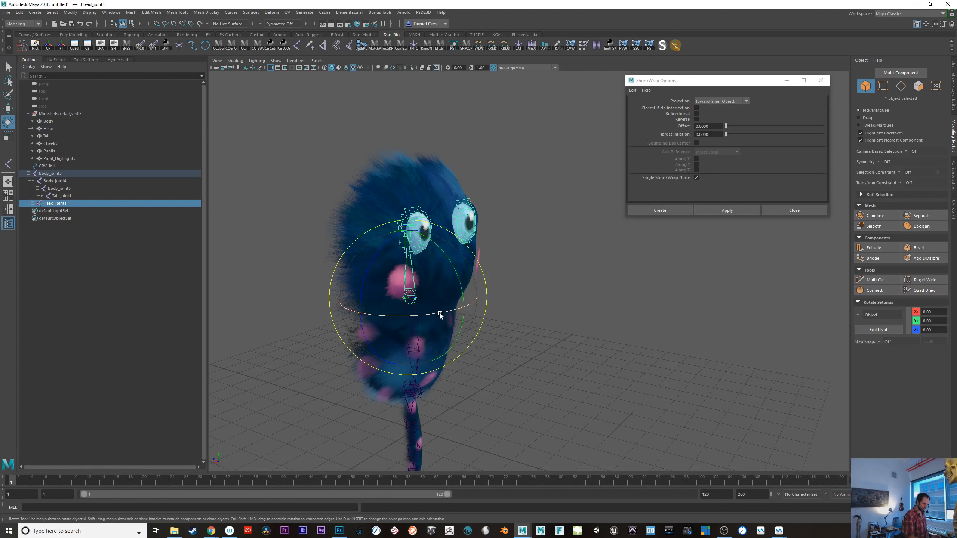
pyautogui.moveTo(437, 314); pyautogui.dragTo(424, 289)
pyautogui.hotkey('ctrl', 'z')
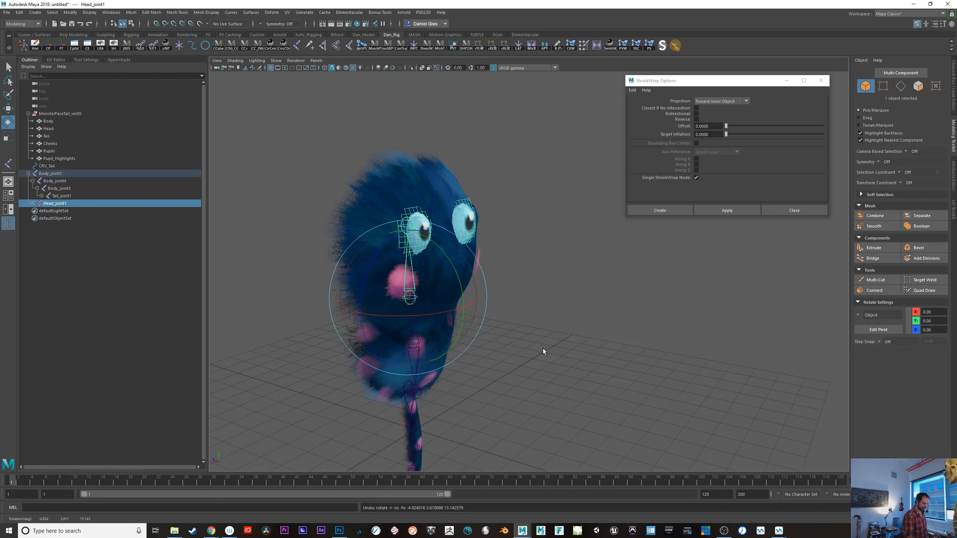
# - Check the Head mesh against Head_joint1 by trying a rotation of the joint, and undo the rotation
pyautogui.click(543, 349)
pyautogui.click(419, 279)
pyautogui.press('q')
pyautogui.keyDown('shift'); pyautogui.click(409, 277); pyautogui.keyUp('shift')
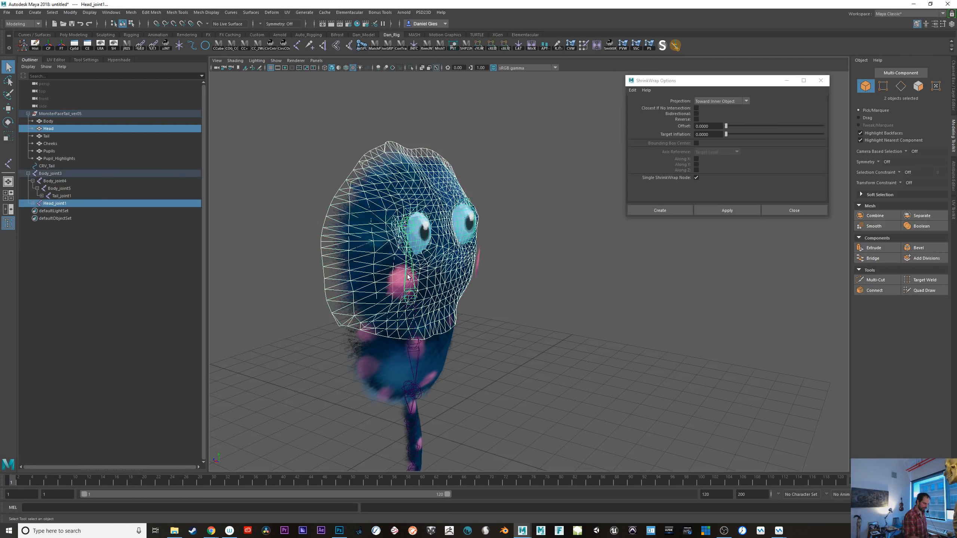
pyautogui.click(415, 353)
pyautogui.click(463, 358)
pyautogui.click(423, 283)
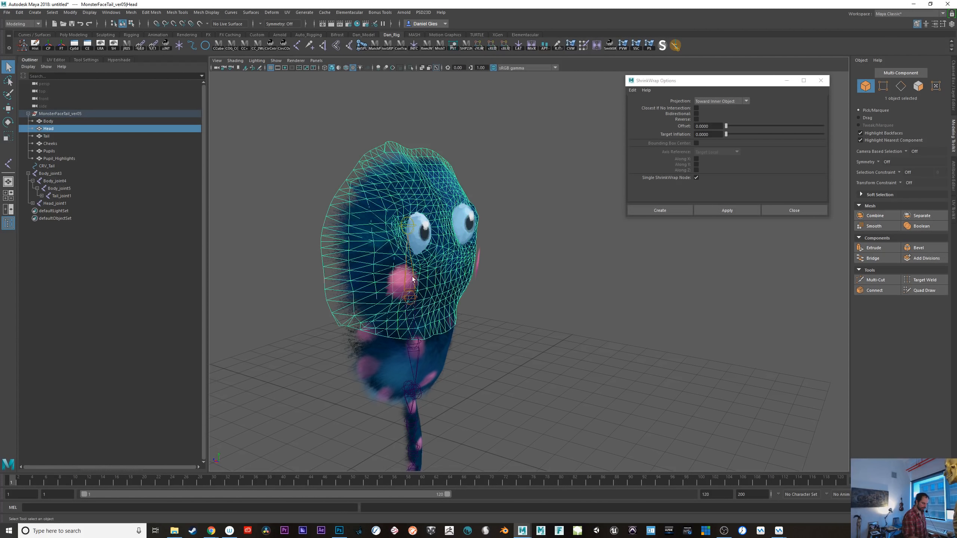
pyautogui.click(413, 278)
pyautogui.press('e')
pyautogui.moveTo(434, 293); pyautogui.dragTo(412, 317)
pyautogui.hotkey('ctrl', 'z')
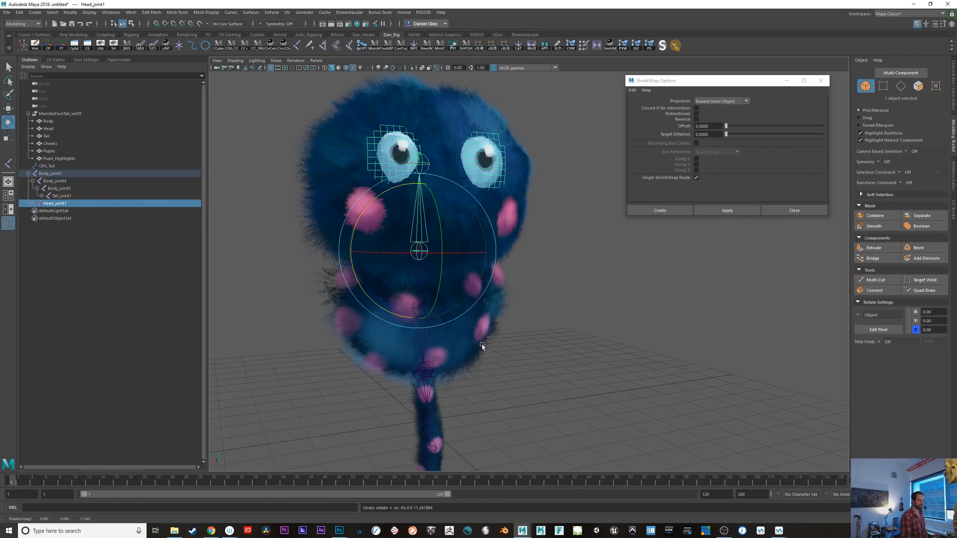
# - Try another rotation of Head_joint1 from a closer front view to compare head and cheek movement, and undo it
pyautogui.keyDown('alt'); pyautogui.moveTo(483, 346); pyautogui.dragTo(547, 374, button='right'); pyautogui.keyUp('alt')
pyautogui.moveTo(405, 273); pyautogui.dragTo(429, 300)
pyautogui.hotkey('ctrl', 'z')
pyautogui.hotkey('ctrl', 'z')
# - Select the Head mesh and start the Paint Skin Weights tool with its settings shown
pyautogui.click(532, 306)
pyautogui.click(506, 223)
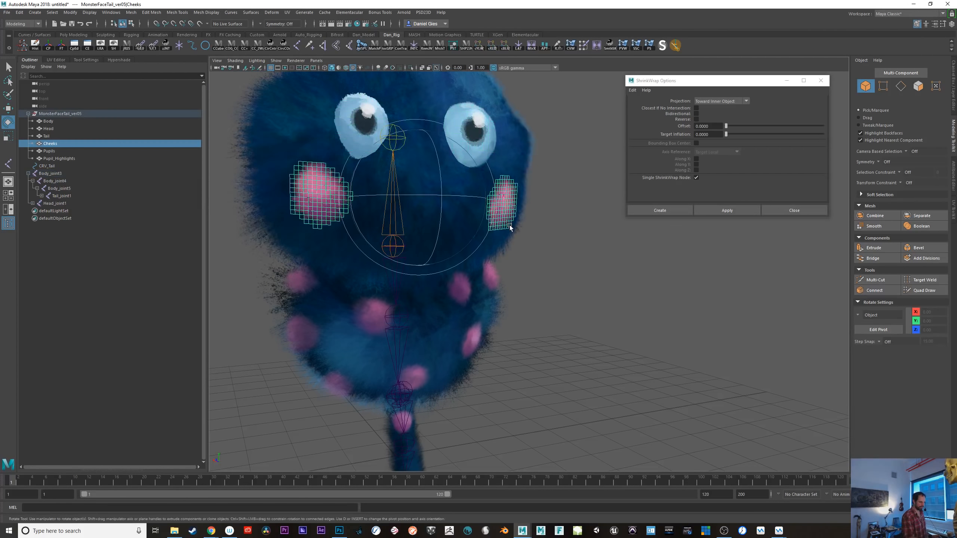
pyautogui.keyDown('alt'); pyautogui.moveTo(557, 324); pyautogui.dragTo(512, 334); pyautogui.keyUp('alt')
pyautogui.click(591, 227)
pyautogui.keyDown('alt'); pyautogui.moveTo(561, 340); pyautogui.dragTo(459, 397, button='middle'); pyautogui.keyUp('alt')
pyautogui.keyDown('alt'); pyautogui.moveTo(490, 390); pyautogui.dragTo(555, 378, button='right'); pyautogui.keyUp('alt')
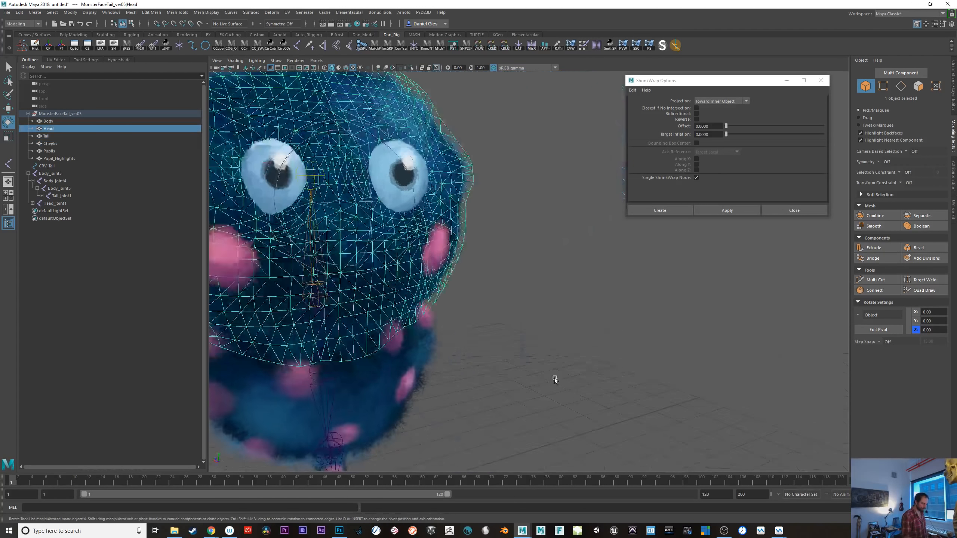
pyautogui.keyDown('alt'); pyautogui.moveTo(509, 365); pyautogui.dragTo(558, 343); pyautogui.keyUp('alt')
pyautogui.keyDown('alt'); pyautogui.moveTo(558, 343); pyautogui.dragTo(500, 302, button='right'); pyautogui.keyUp('alt')
pyautogui.click(583, 46)
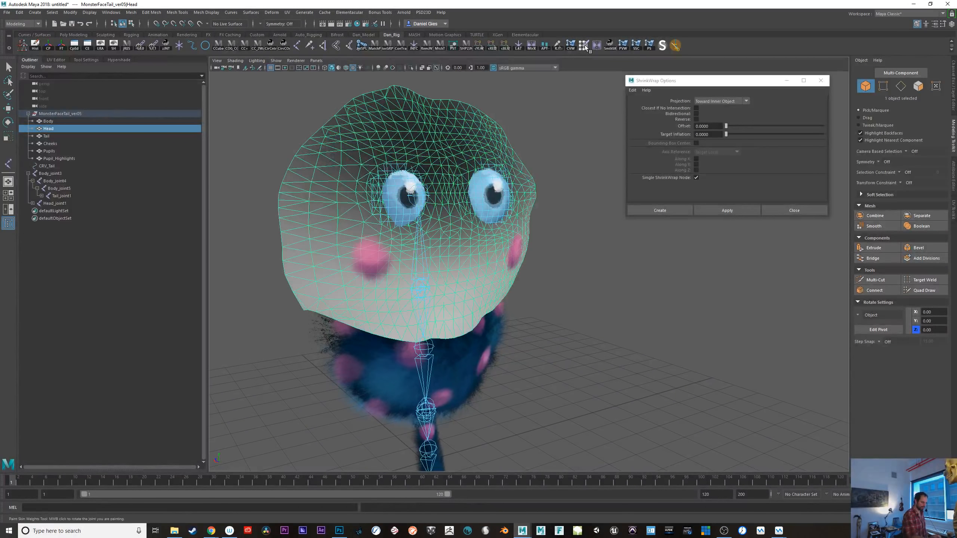
pyautogui.click(91, 60)
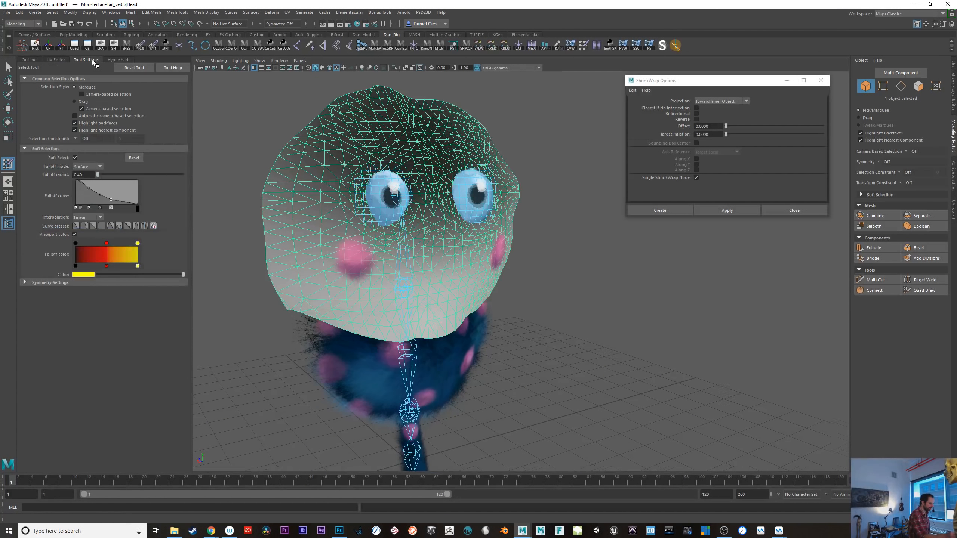
# - Examine how strongly Body_joint4 and Body_joint5 influence the Head mesh
pyautogui.click(73, 126)
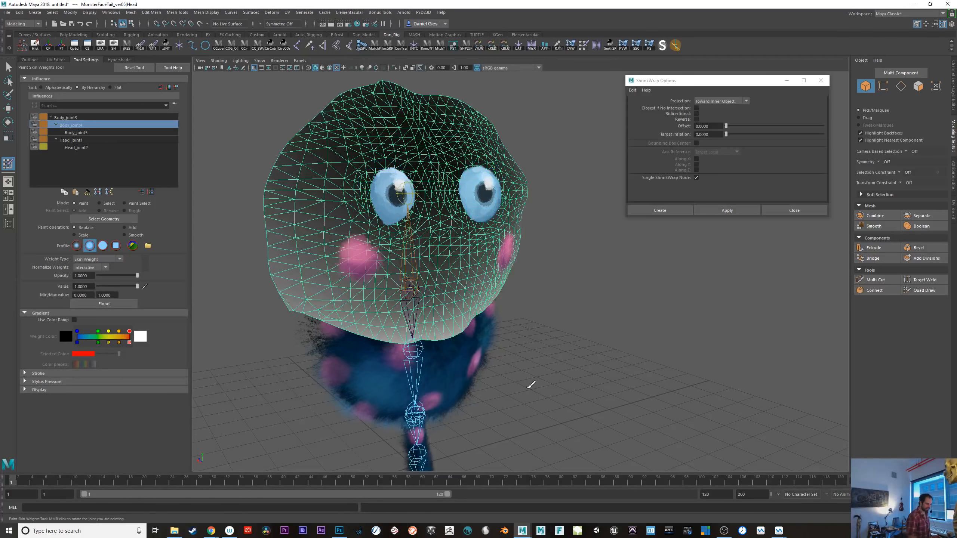
pyautogui.keyDown('alt'); pyautogui.moveTo(529, 385); pyautogui.dragTo(402, 288); pyautogui.keyUp('alt')
pyautogui.click(81, 140)
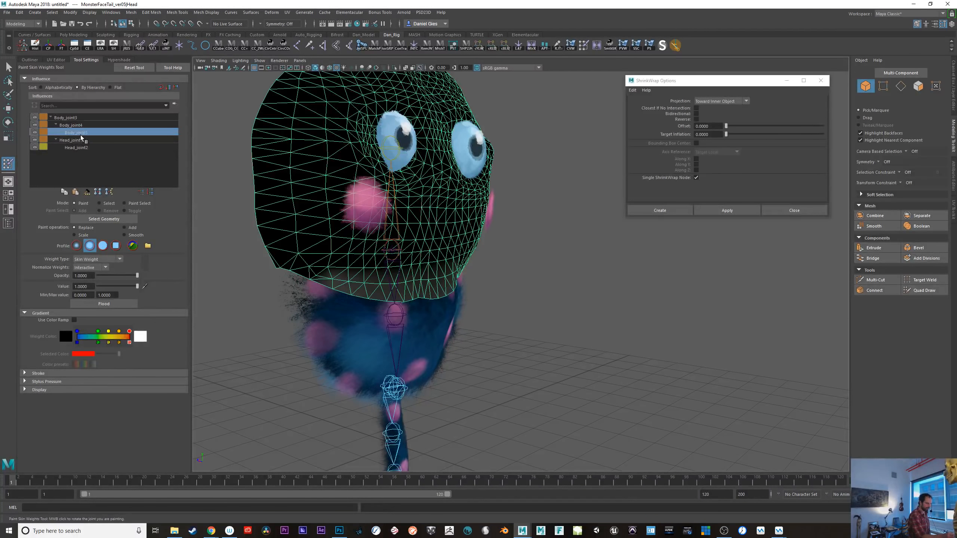
pyautogui.click(83, 125)
pyautogui.keyDown('alt'); pyautogui.moveTo(454, 323); pyautogui.dragTo(430, 303); pyautogui.keyUp('alt')
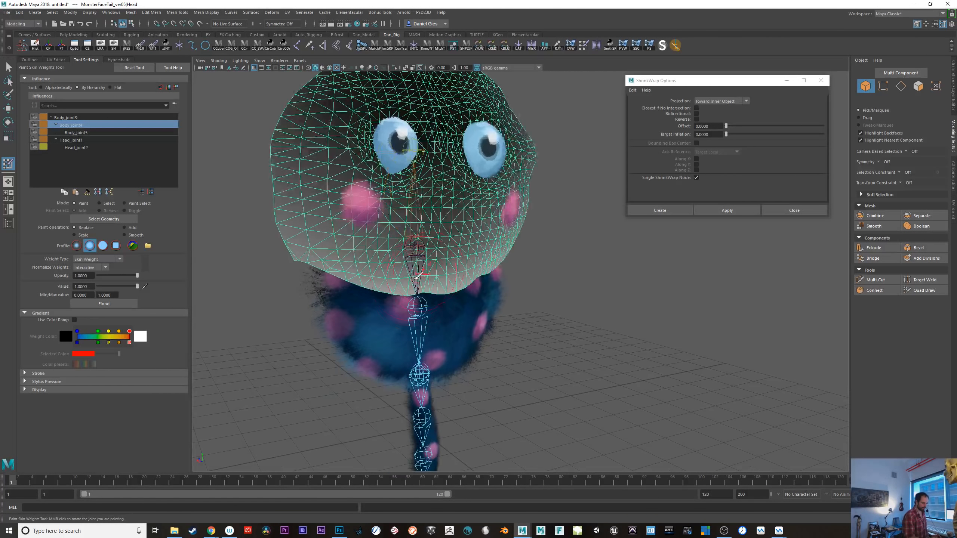
# - Adjust the brush size and try painting Body_joint3's weight on the lower part of the Head mesh, undoing the strokes
pyautogui.click(74, 117)
pyautogui.moveTo(335, 258)
pyautogui.keyDown('alt'); pyautogui.mouseDown()
pyautogui.moveTo(531, 365)
pyautogui.moveTo(470, 288)
pyautogui.moveTo(428, 289)
pyautogui.moveTo(446, 287)
pyautogui.mouseUp(); pyautogui.keyUp('alt')
pyautogui.click(427, 288)
pyautogui.hotkey('ctrl', 'z')
pyautogui.press('b')
pyautogui.click(431, 292)
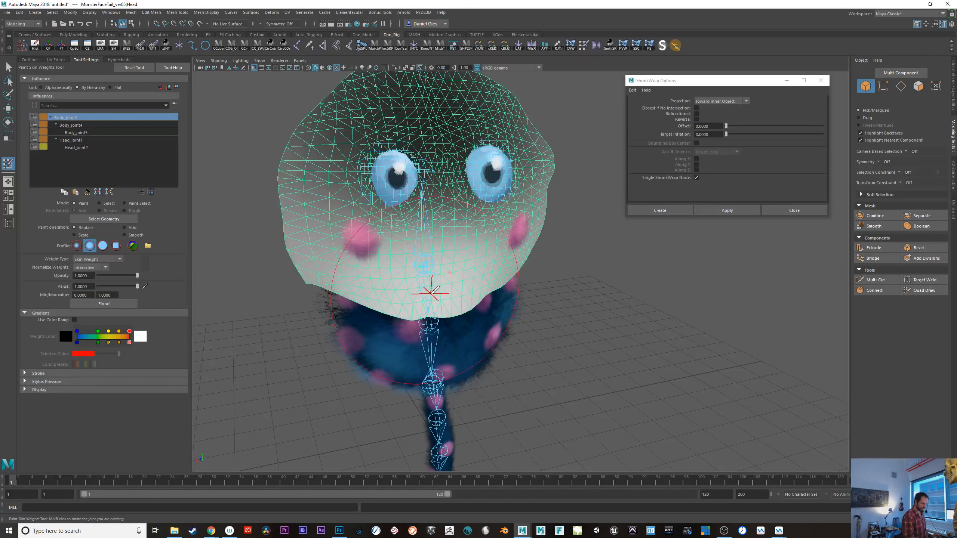
pyautogui.click(434, 294)
pyautogui.hotkey('ctrl', 'z')
pyautogui.click(425, 293)
pyautogui.keyDown('alt'); pyautogui.moveTo(423, 293); pyautogui.dragTo(412, 318, button='middle'); pyautogui.keyUp('alt')
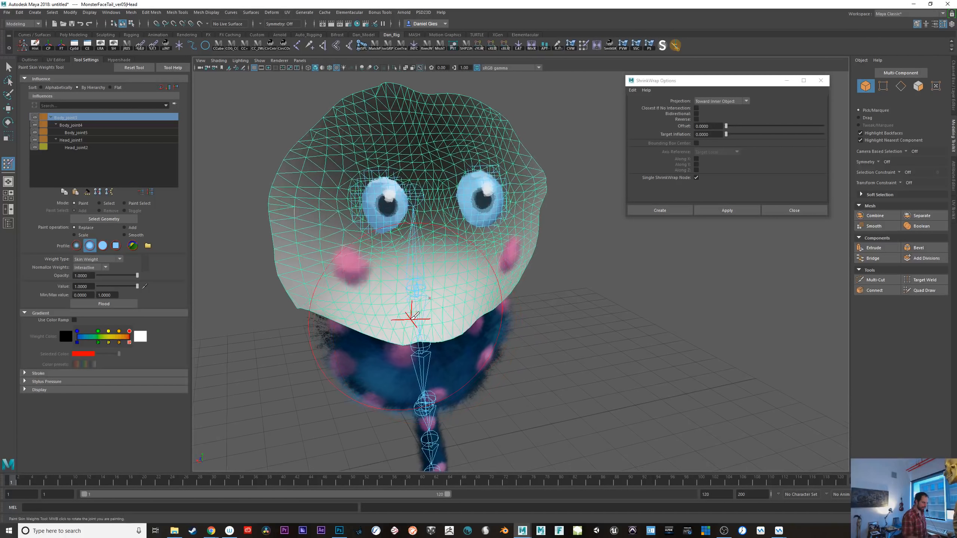
# - Review the remaining joint influences and flood the whole Head mesh with a Replace weight of 1.0 for Head_joint1
pyautogui.click(77, 126)
pyautogui.click(82, 132)
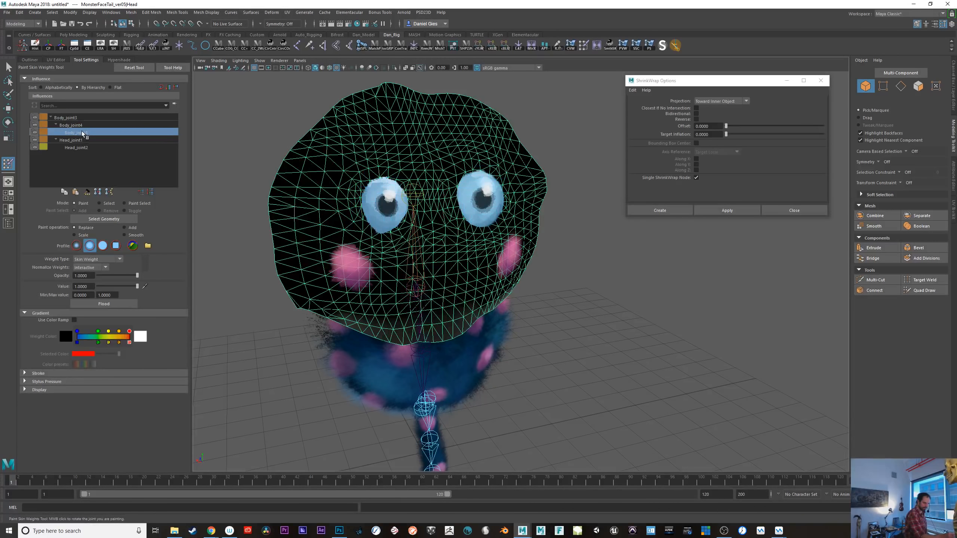
pyautogui.click(84, 148)
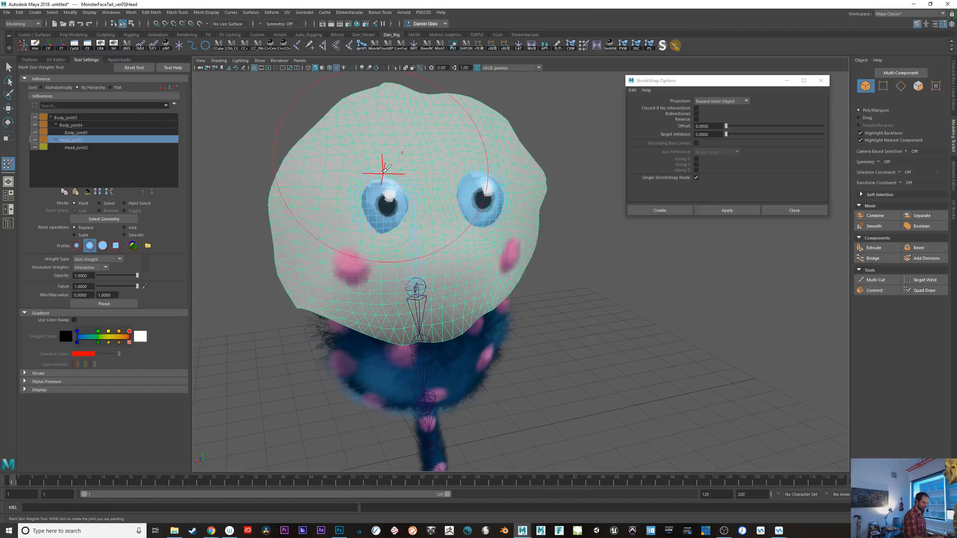
pyautogui.click(82, 141)
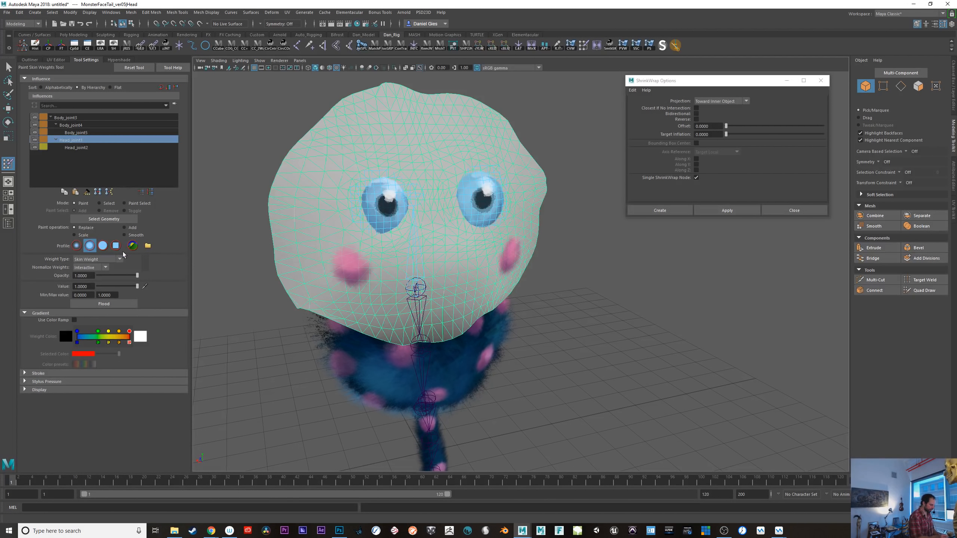
pyautogui.click(114, 303)
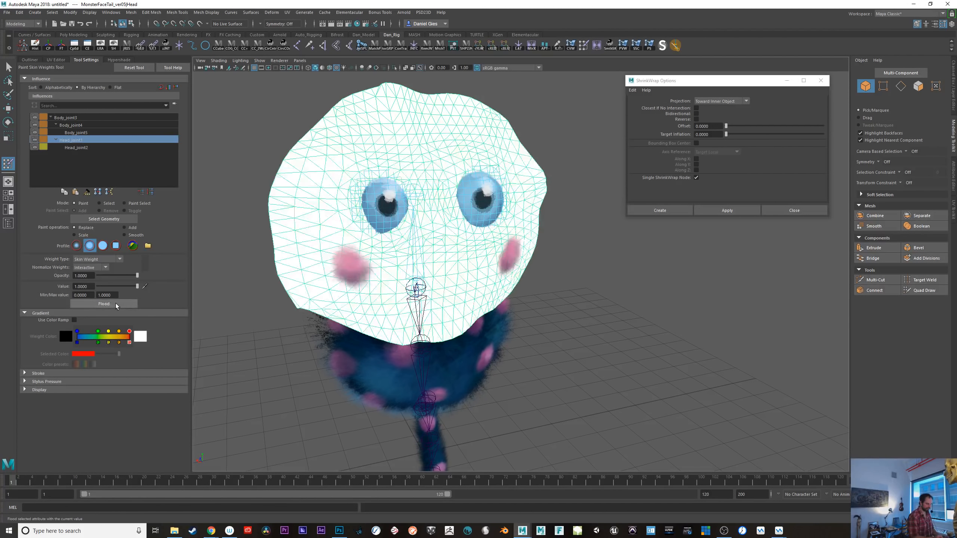
# - Try rotating Head_joint1 to test the flooded head weights, and undo the rotation
pyautogui.keyDown('alt'); pyautogui.moveTo(529, 345); pyautogui.dragTo(579, 349); pyautogui.keyUp('alt')
pyautogui.press('q')
pyautogui.click(388, 273)
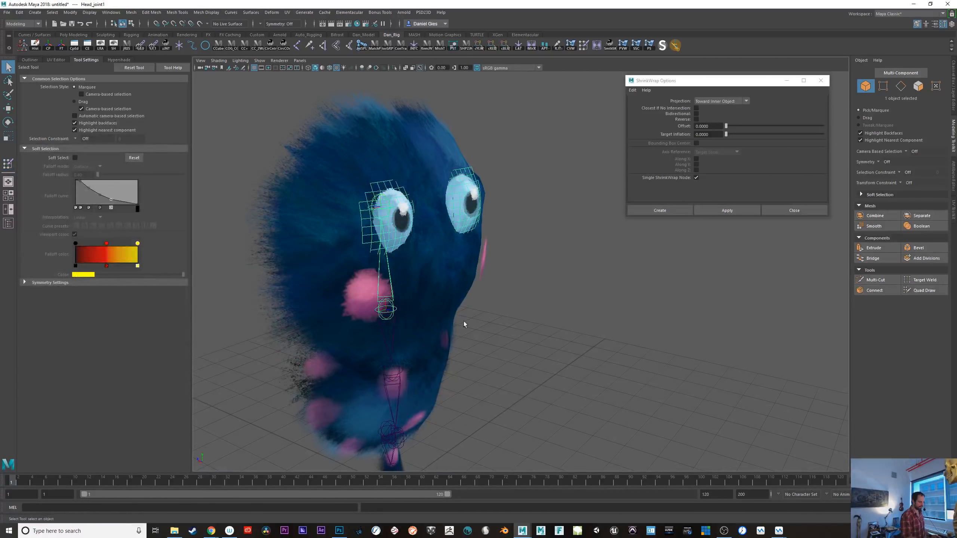
pyautogui.press('e')
pyautogui.moveTo(464, 322)
pyautogui.keyDown('alt'); pyautogui.mouseDown()
pyautogui.moveTo(450, 304)
pyautogui.moveTo(457, 253)
pyautogui.moveTo(466, 282)
pyautogui.mouseUp(); pyautogui.keyUp('alt')
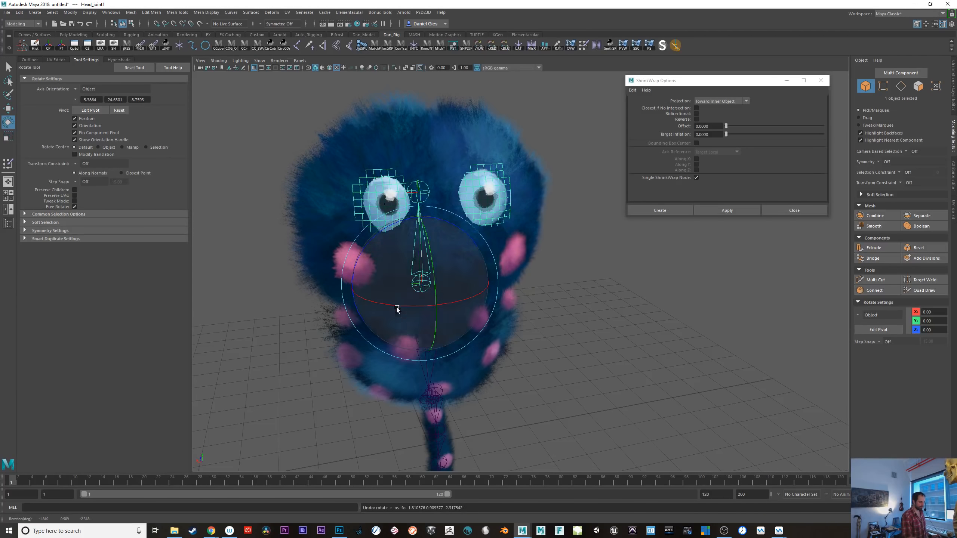
pyautogui.moveTo(396, 307); pyautogui.dragTo(452, 362)
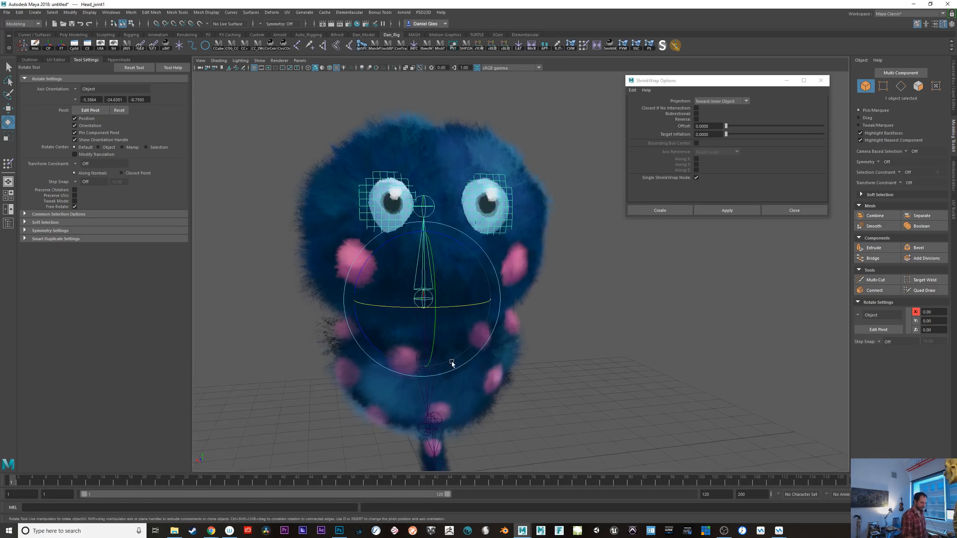
# - Reselect the Head mesh and reopen its skin weights for painting
pyautogui.press('q')
pyautogui.click(466, 307)
pyautogui.keyDown('alt'); pyautogui.moveTo(466, 308); pyautogui.dragTo(538, 343); pyautogui.keyUp('alt')
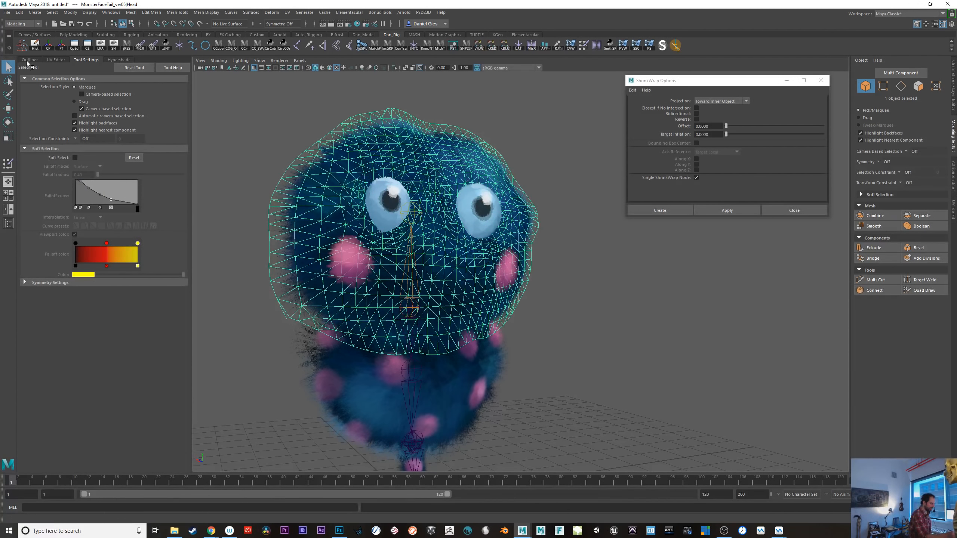
pyautogui.click(583, 46)
pyautogui.keyDown('alt'); pyautogui.moveTo(516, 264); pyautogui.dragTo(452, 360); pyautogui.keyUp('alt')
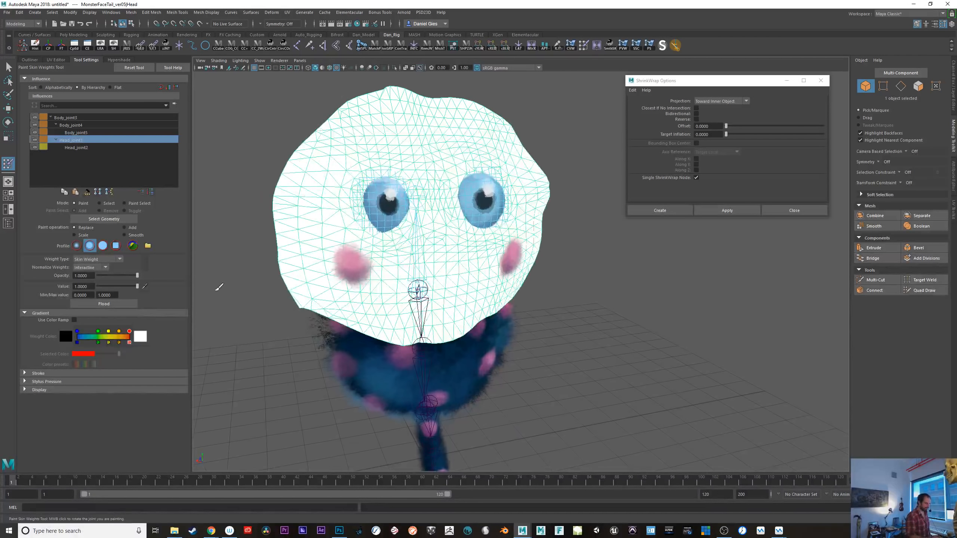
# - Lock the weights of Head_joint2 and display Body_joint5's influence on the Head mesh
pyautogui.click(82, 147)
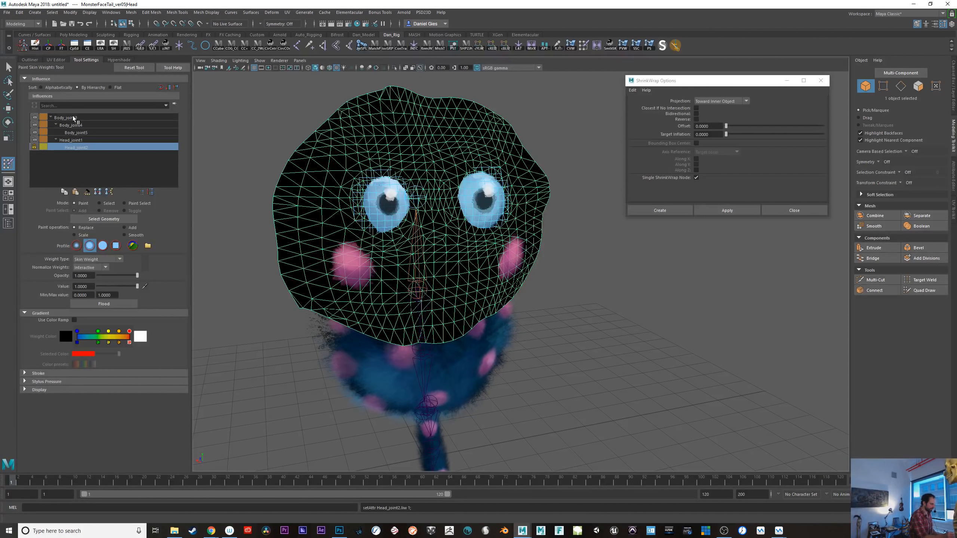
pyautogui.click(34, 148)
pyautogui.click(73, 133)
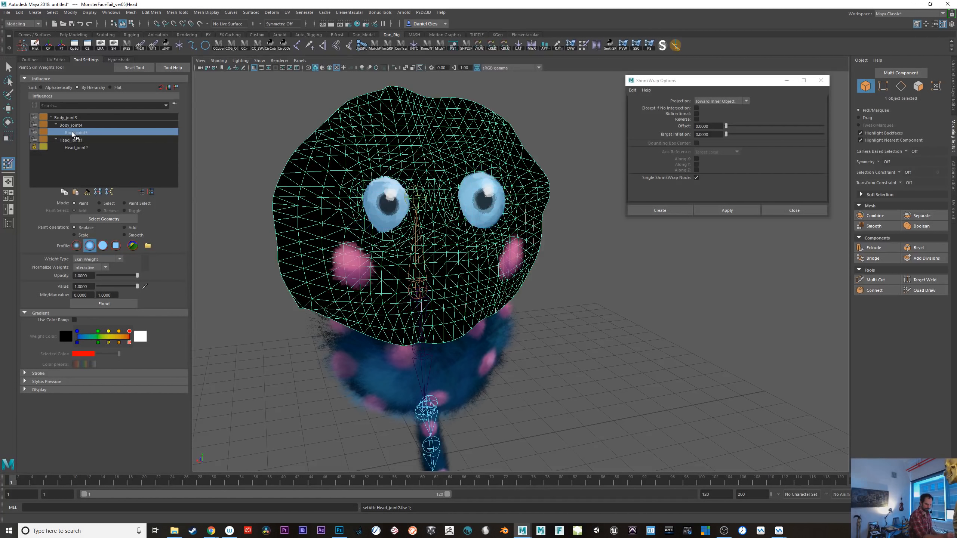
# - Lock the weights of Body_joint4 and Body_joint5 and compare the influences of Body_joint3 and Head_joint1 on the Head mesh
pyautogui.click(73, 126)
pyautogui.keyDown('alt'); pyautogui.moveTo(546, 406); pyautogui.dragTo(589, 378); pyautogui.keyUp('alt')
pyautogui.keyDown('alt'); pyautogui.moveTo(590, 378); pyautogui.dragTo(567, 322, button='middle'); pyautogui.keyUp('alt')
pyautogui.keyDown('alt'); pyautogui.moveTo(447, 339); pyautogui.dragTo(478, 341); pyautogui.keyUp('alt')
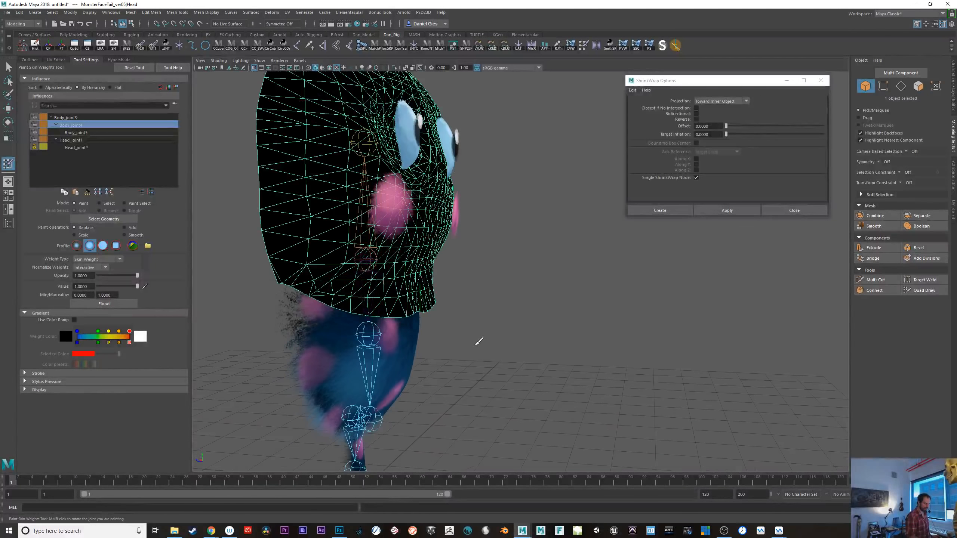
pyautogui.click(71, 119)
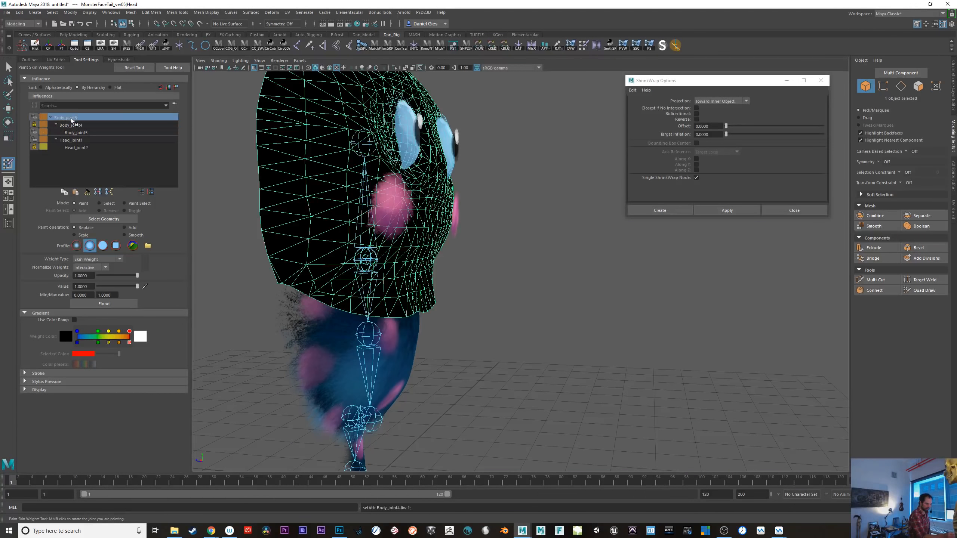
pyautogui.click(77, 133)
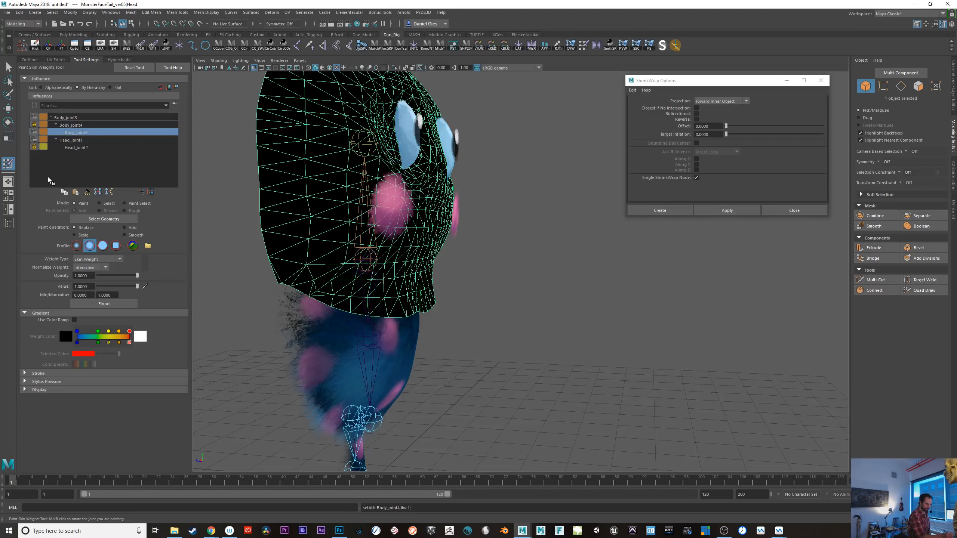
pyautogui.click(76, 140)
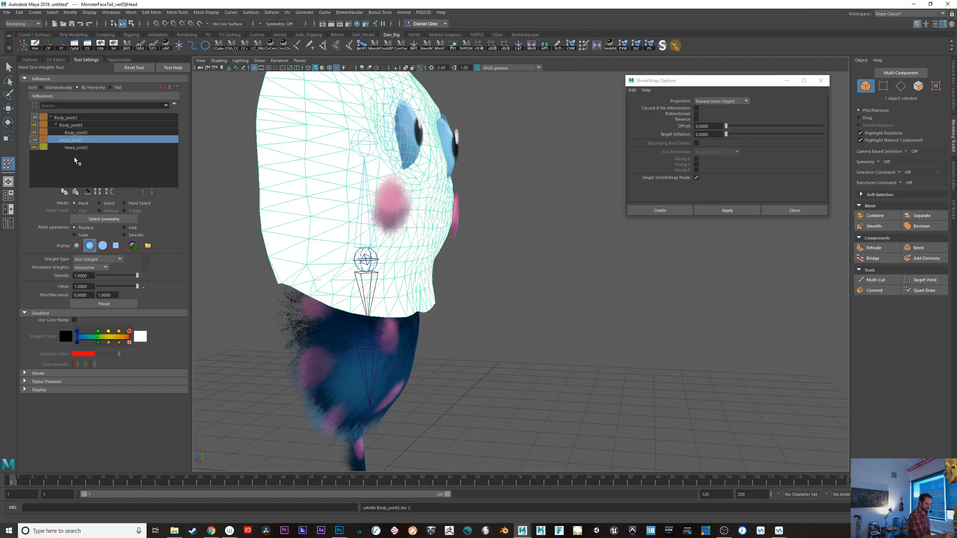
pyautogui.click(69, 118)
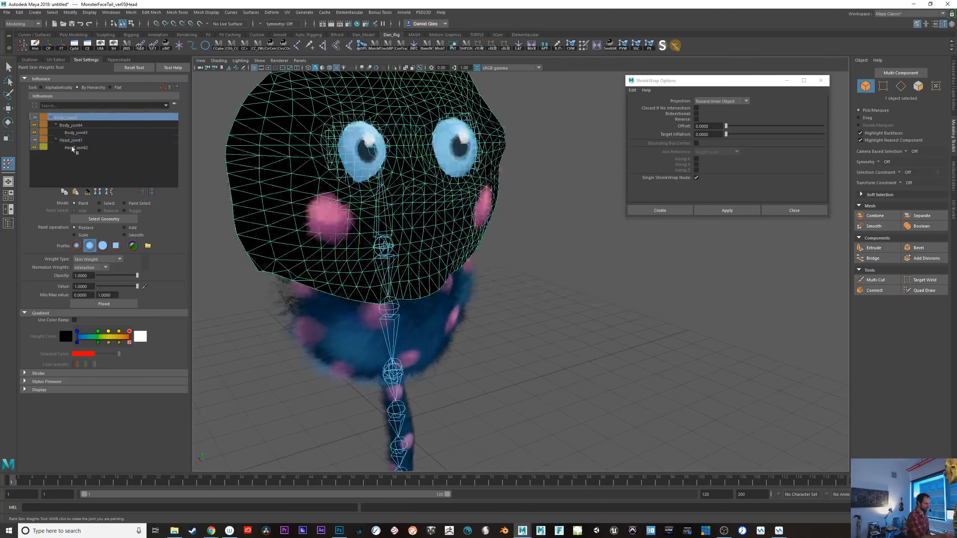
pyautogui.click(80, 142)
pyautogui.click(70, 118)
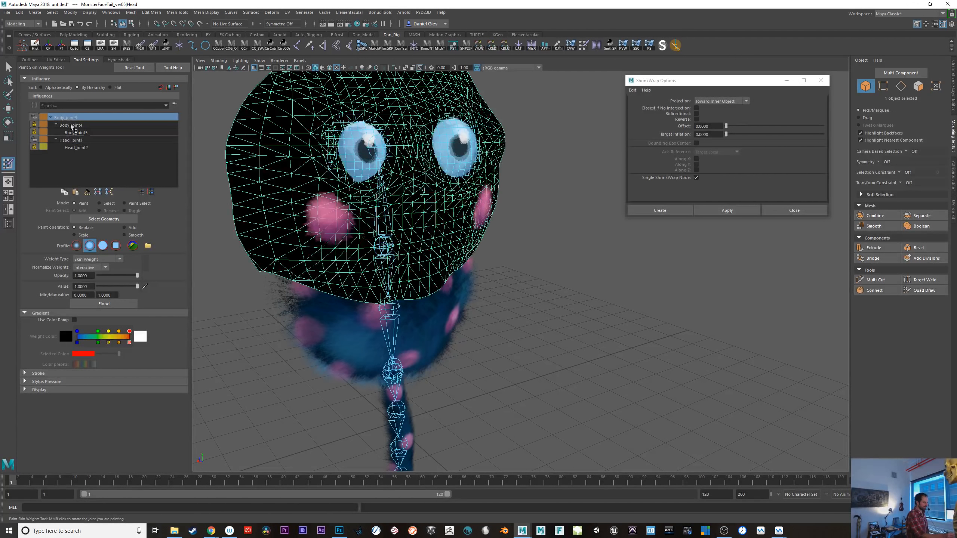
pyautogui.click(71, 140)
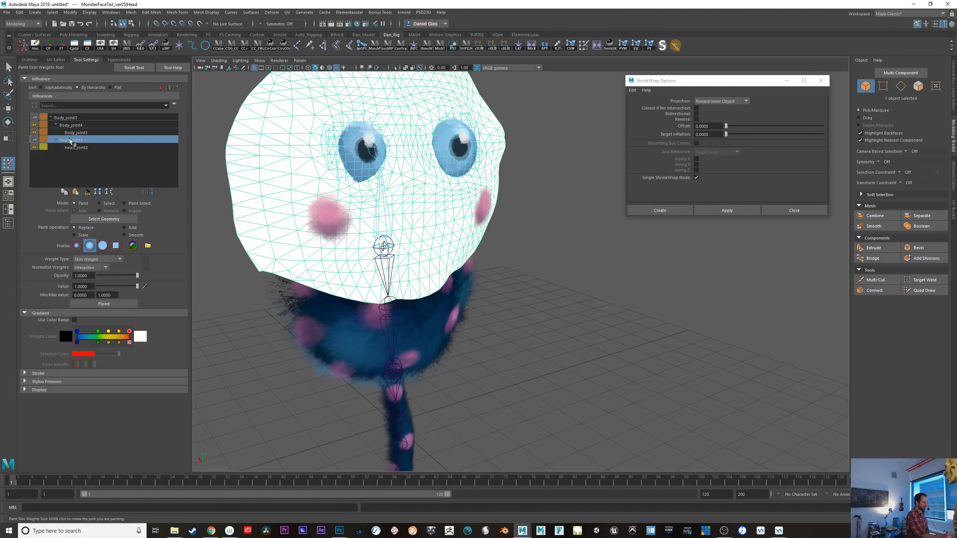
pyautogui.click(71, 118)
# - Paint a Replace weight of 1.0 for Body_joint3 onto the Head mesh's chin area, undoing the last stroke
pyautogui.moveTo(403, 284); pyautogui.dragTo(413, 288)
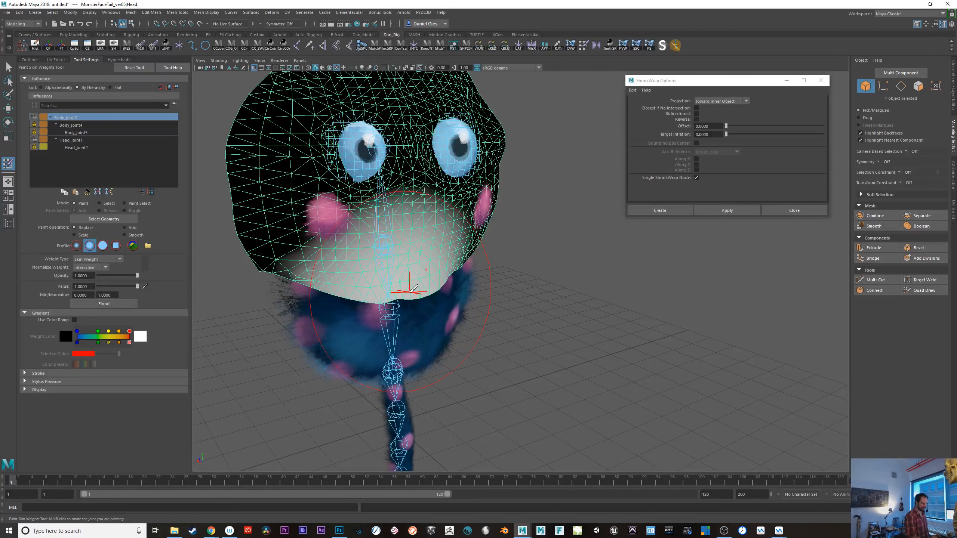
pyautogui.click(71, 139)
pyautogui.press('f')
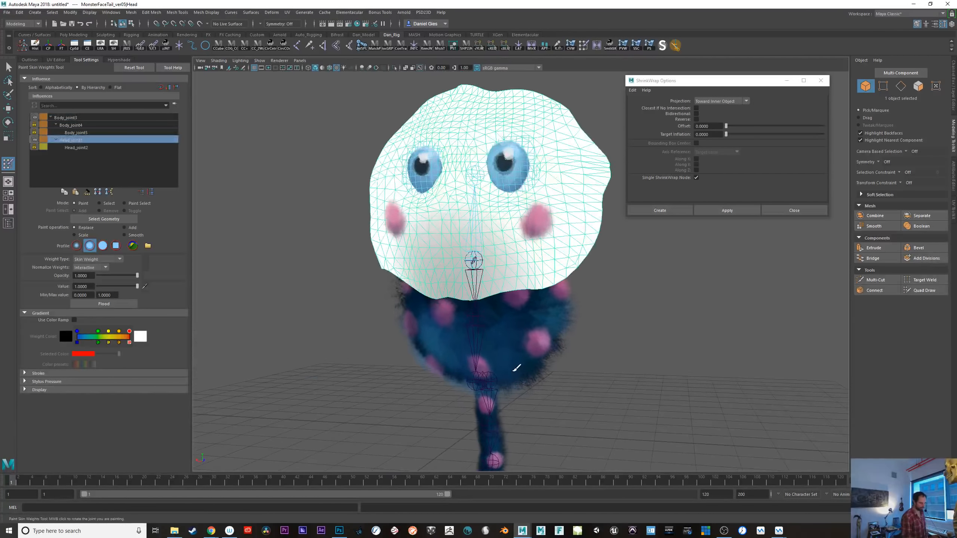
pyautogui.click(72, 118)
pyautogui.press('f')
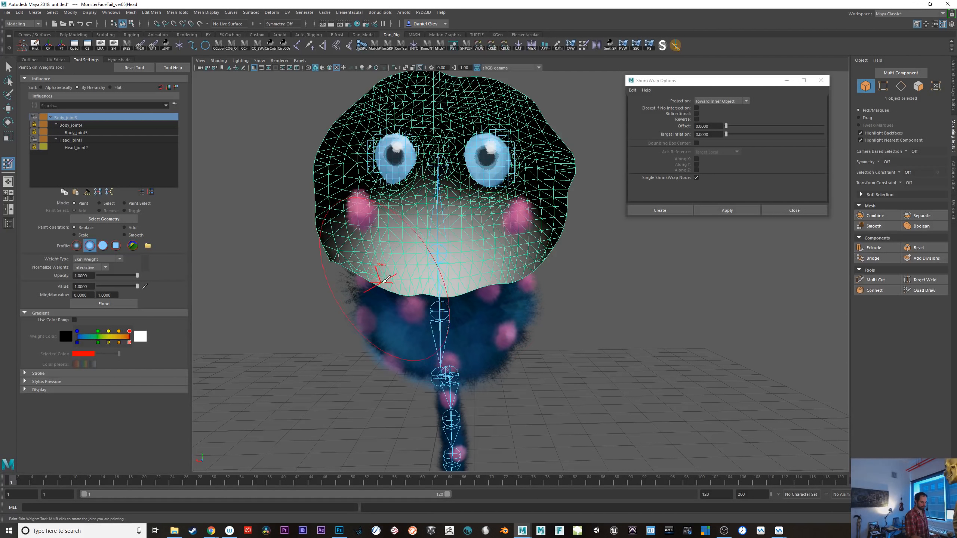
pyautogui.hotkey('ctrl', 'z')
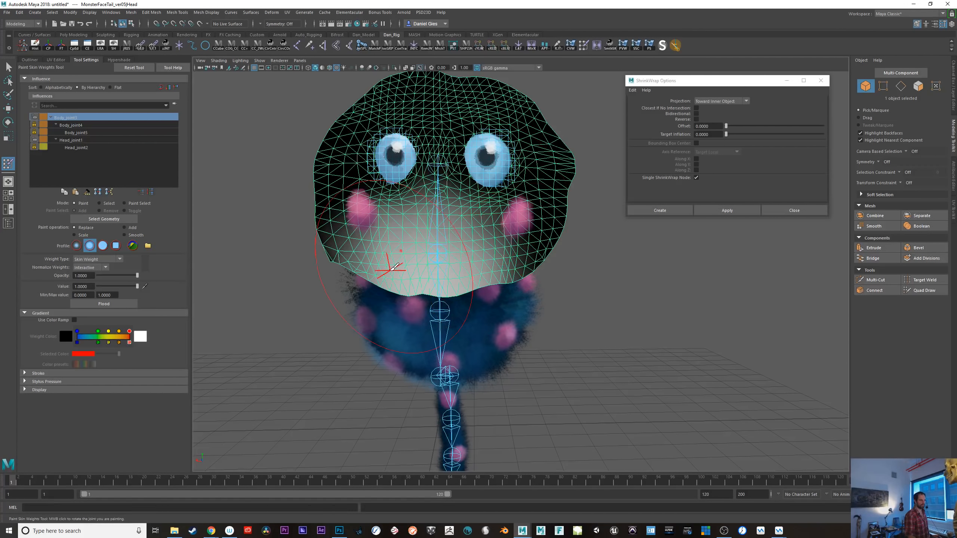
# - Try rotating Head_joint1 to test how the painted chin deforms, and undo the rotations
pyautogui.press('q')
pyautogui.keyDown('alt'); pyautogui.moveTo(550, 368); pyautogui.dragTo(621, 362); pyautogui.keyUp('alt')
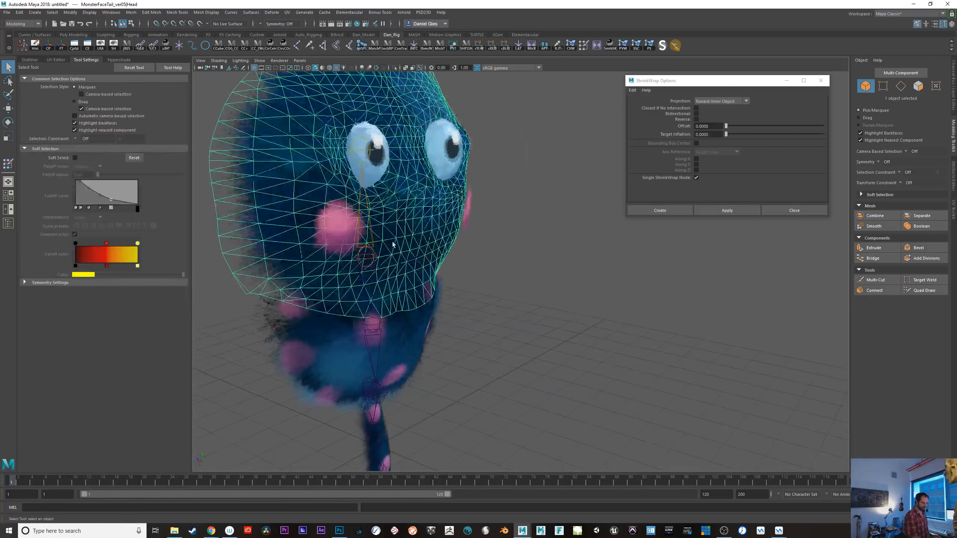
pyautogui.click(394, 226)
pyautogui.keyDown('alt'); pyautogui.moveTo(492, 350); pyautogui.dragTo(434, 301); pyautogui.keyUp('alt')
pyautogui.press('e')
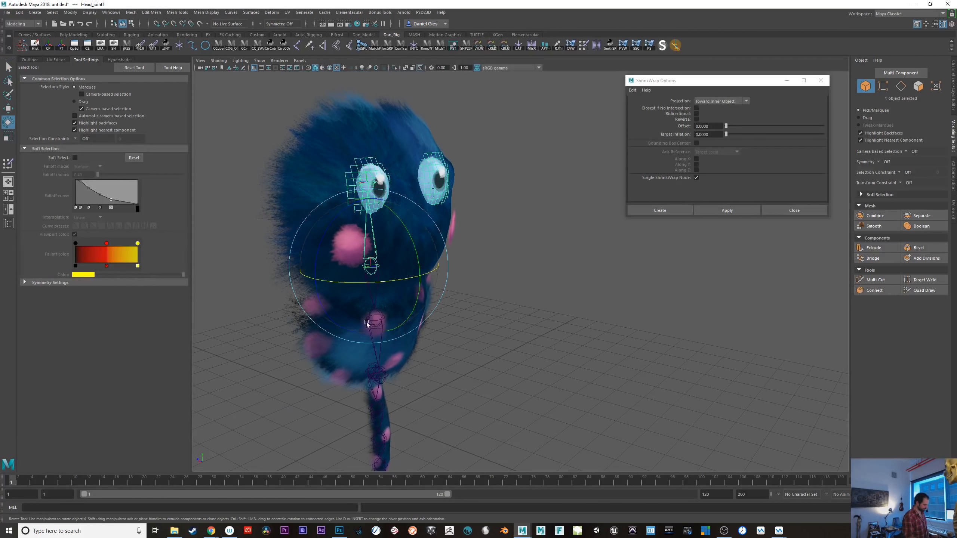
pyautogui.moveTo(402, 261); pyautogui.dragTo(419, 279)
pyautogui.hotkey('ctrl', 'z')
pyautogui.keyDown('alt'); pyautogui.moveTo(526, 318); pyautogui.dragTo(561, 296); pyautogui.keyUp('alt')
pyautogui.hotkey('ctrl', 'z')
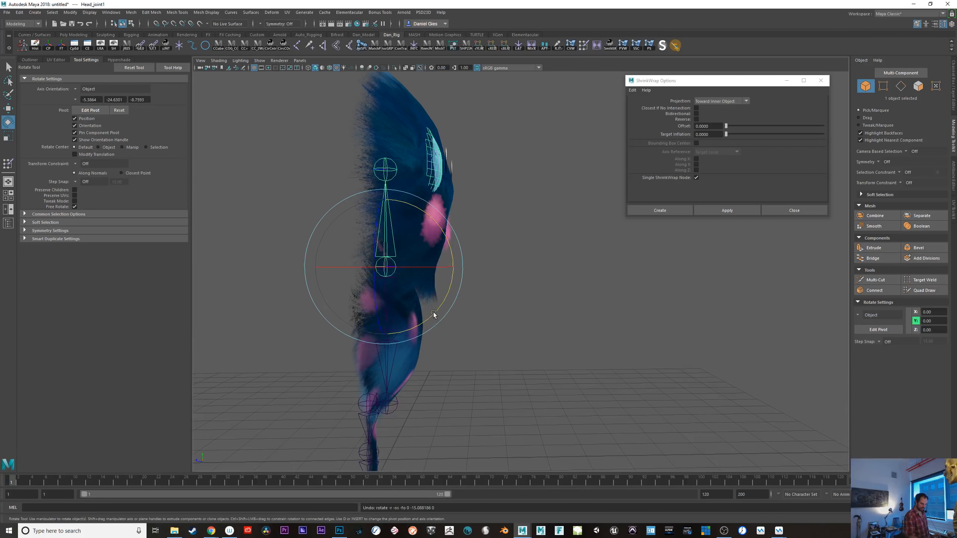
pyautogui.moveTo(439, 307)
pyautogui.mouseDown()
pyautogui.moveTo(421, 334)
pyautogui.moveTo(429, 315)
pyautogui.mouseUp()
pyautogui.hotkey('ctrl', 'z')
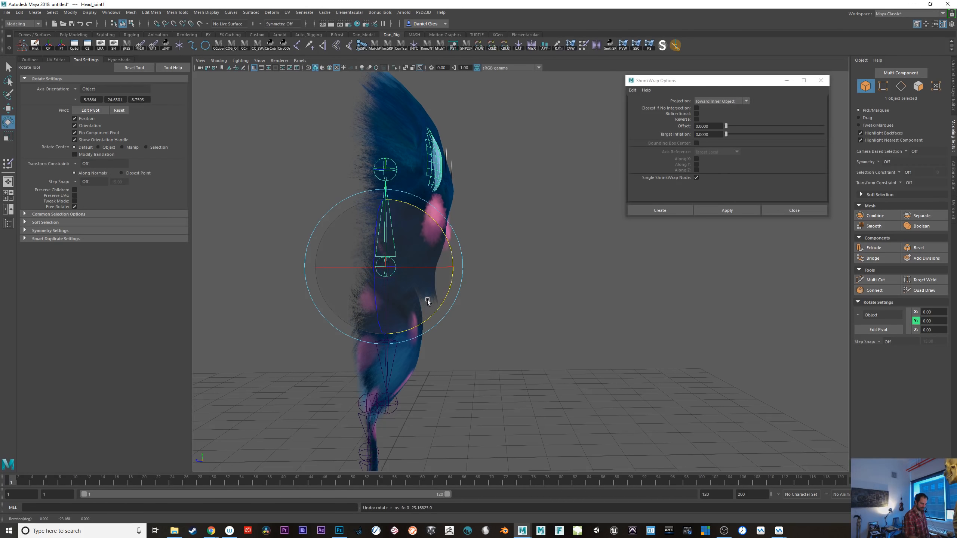
pyautogui.hotkey('ctrl', 'z')
# - Paint the Head mesh's chin with a Replace weight of 1.0 for Body_joint3, and lock Head_joint1's weights
pyautogui.press('q')
pyautogui.click(446, 181)
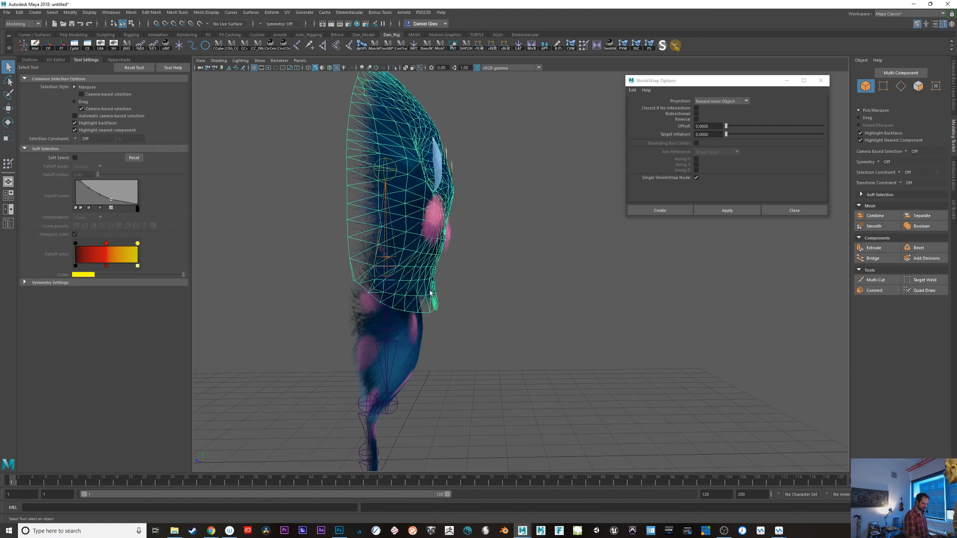
pyautogui.click(583, 46)
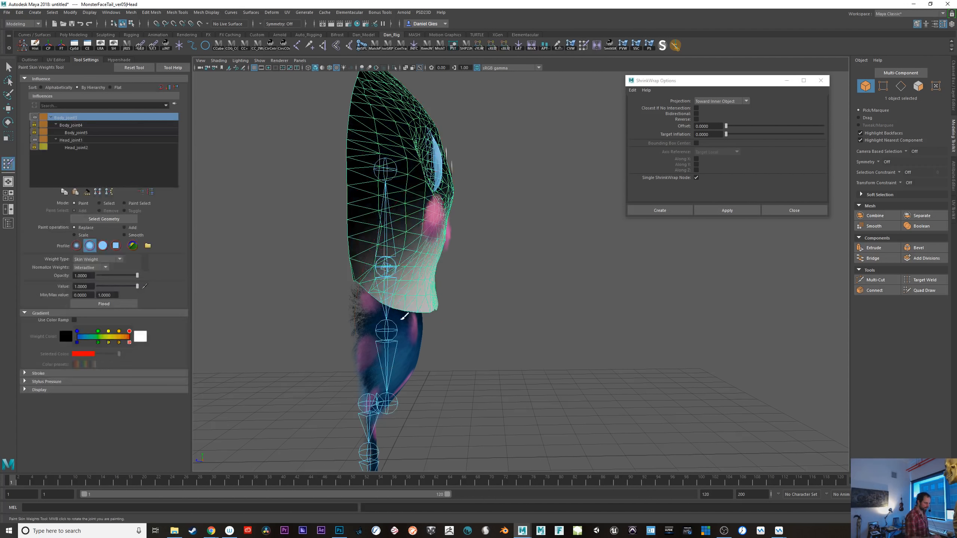
pyautogui.keyDown('alt'); pyautogui.moveTo(505, 314); pyautogui.dragTo(444, 321); pyautogui.keyUp('alt')
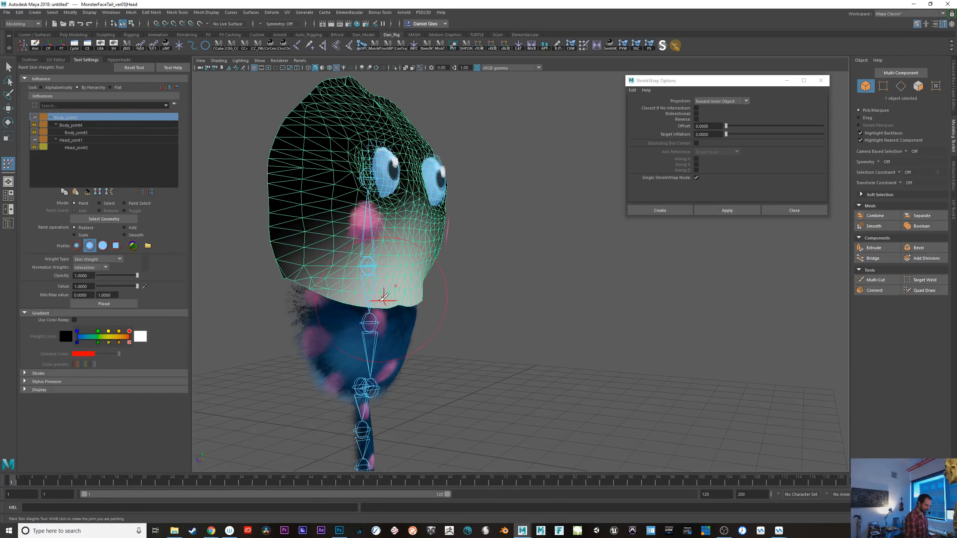
pyautogui.moveTo(405, 297)
pyautogui.mouseDown()
pyautogui.moveTo(395, 296)
pyautogui.moveTo(410, 296)
pyautogui.mouseUp()
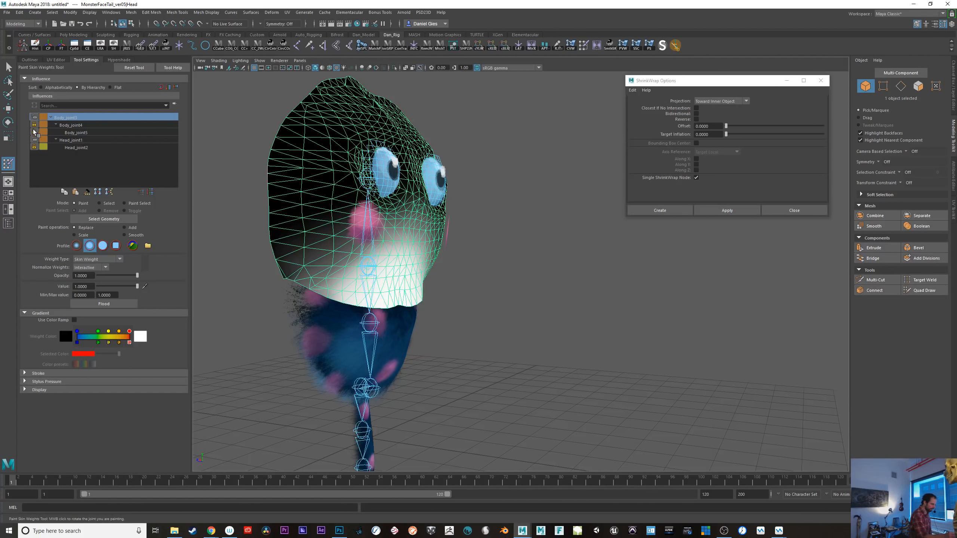
pyautogui.click(75, 125)
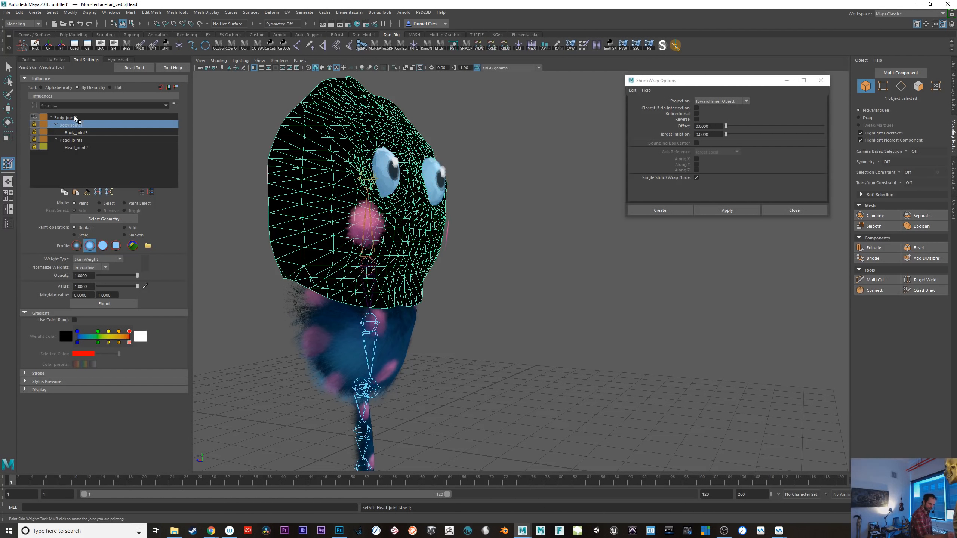
# - Try rotating Body_joint4 to test whether the head's chin follows the body, and undo the rotation
pyautogui.moveTo(412, 313)
pyautogui.keyDown('alt'); pyautogui.mouseDown()
pyautogui.moveTo(391, 322)
pyautogui.moveTo(394, 298)
pyautogui.mouseUp(); pyautogui.keyUp('alt')
pyautogui.keyDown('alt'); pyautogui.moveTo(478, 330); pyautogui.dragTo(524, 332); pyautogui.keyUp('alt')
pyautogui.press('q')
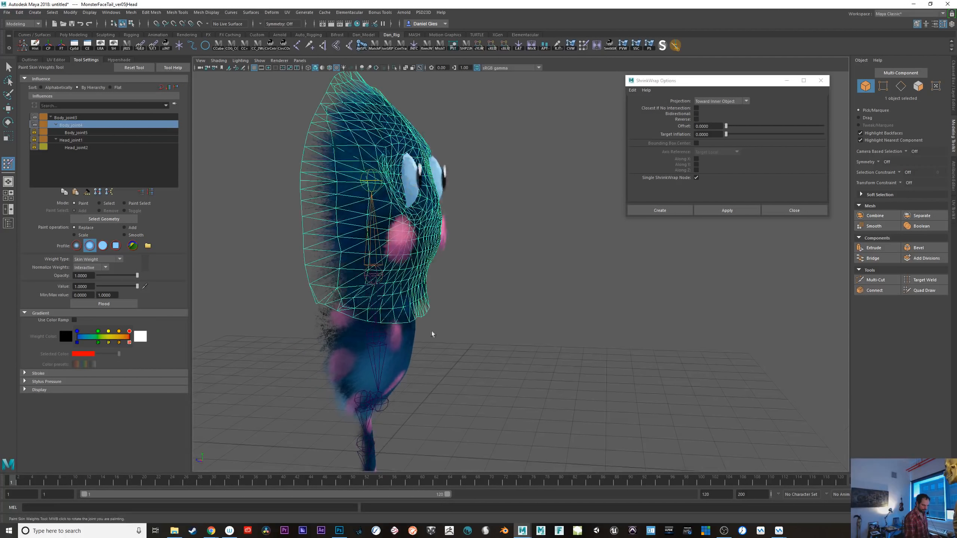
pyautogui.click(385, 356)
pyautogui.press('e')
pyautogui.press('q')
pyautogui.click(509, 383)
pyautogui.click(374, 348)
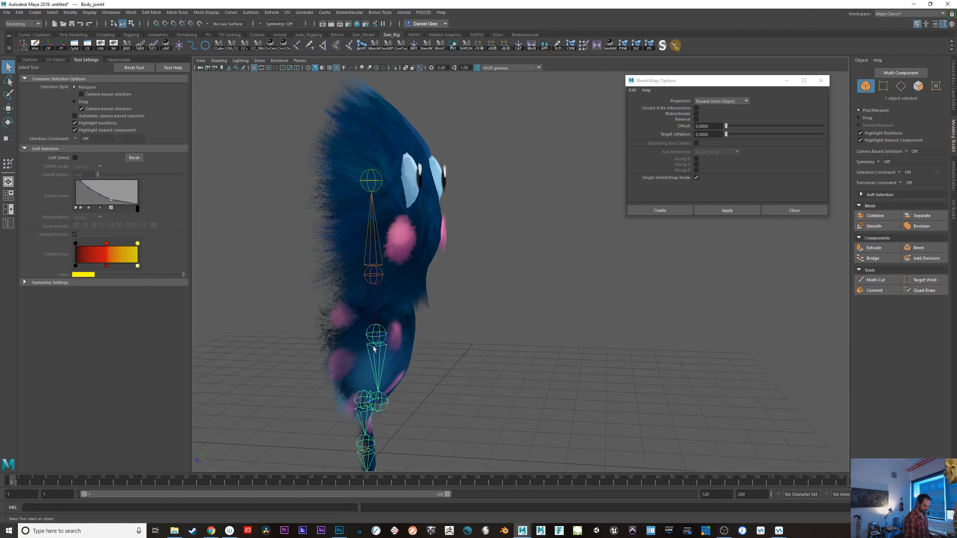
pyautogui.press('e')
pyautogui.moveTo(434, 368); pyautogui.dragTo(438, 341)
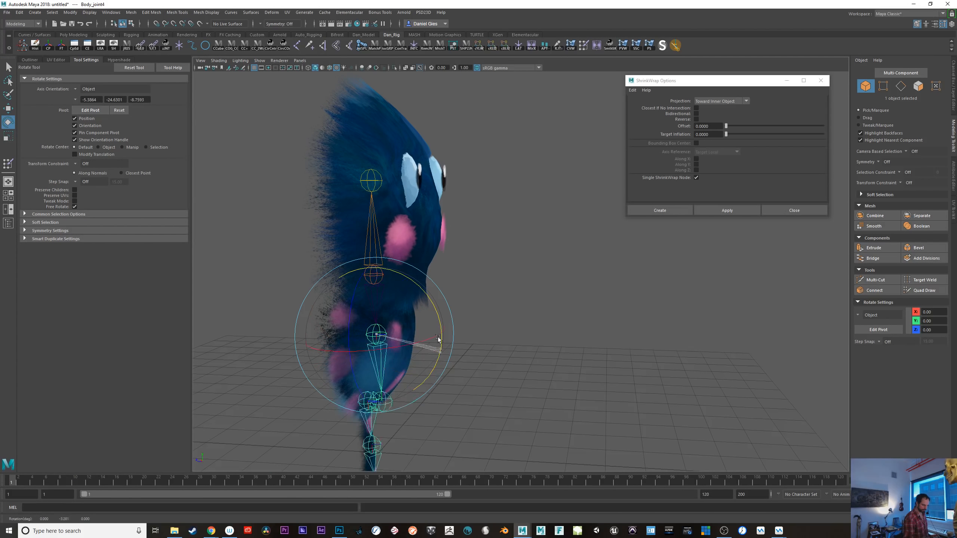
pyautogui.hotkey('ctrl', 'z')
# - Flood the Cheeks mesh with a Replace weight of 1.0 for Body_joint4, and lock Head_joint1's weights
pyautogui.press('q')
pyautogui.keyDown('alt'); pyautogui.moveTo(487, 296); pyautogui.dragTo(313, 301); pyautogui.keyUp('alt')
pyautogui.click(447, 243)
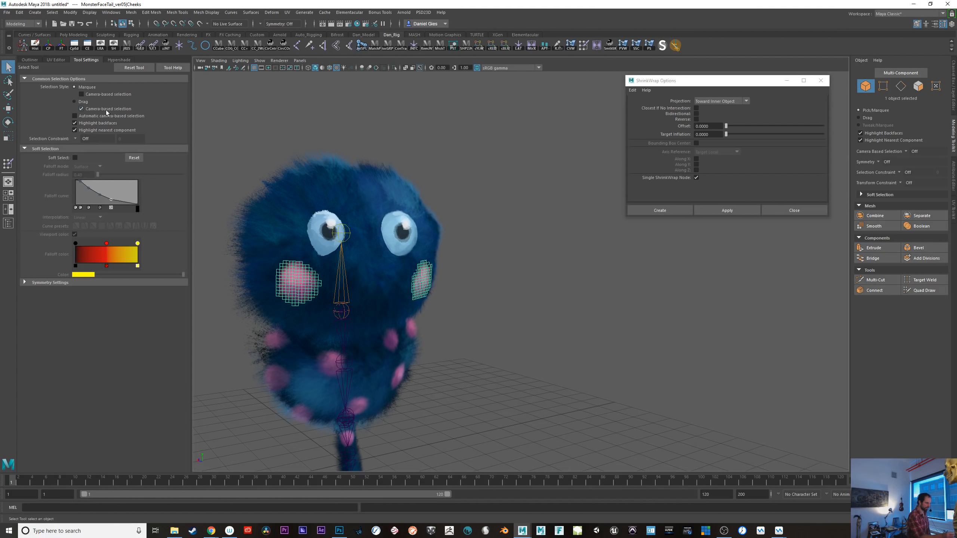
pyautogui.click(583, 45)
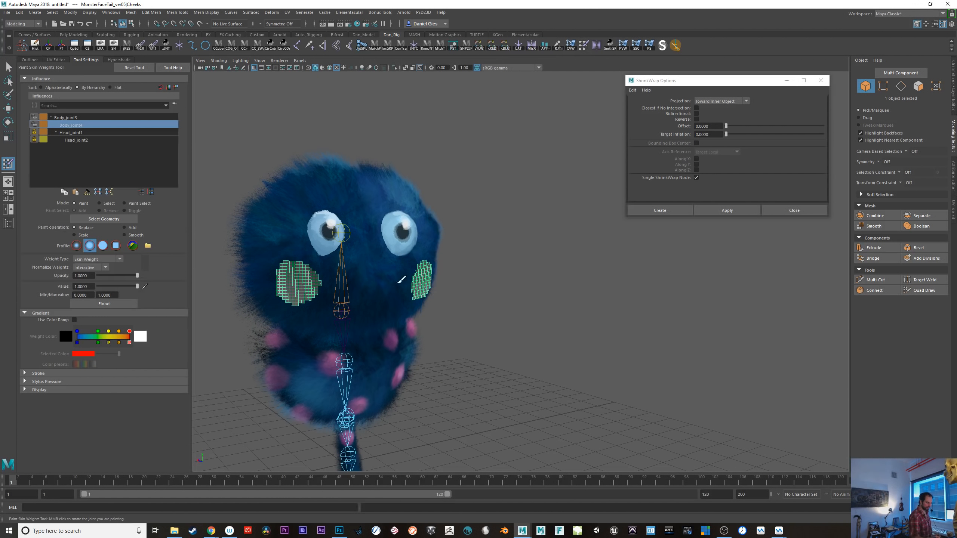
pyautogui.click(72, 119)
pyautogui.keyDown('alt'); pyautogui.moveTo(467, 356); pyautogui.dragTo(538, 364); pyautogui.keyUp('alt')
pyautogui.click(74, 123)
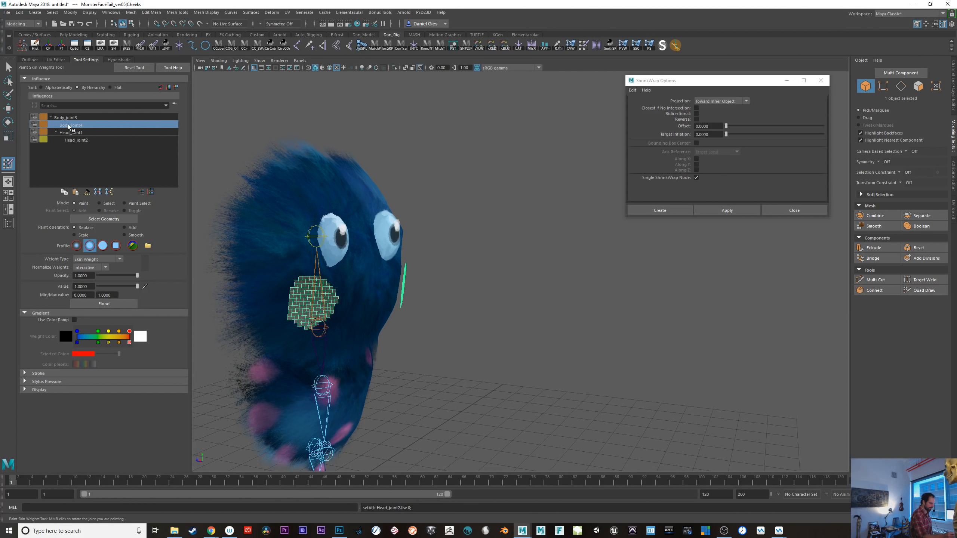
pyautogui.click(108, 305)
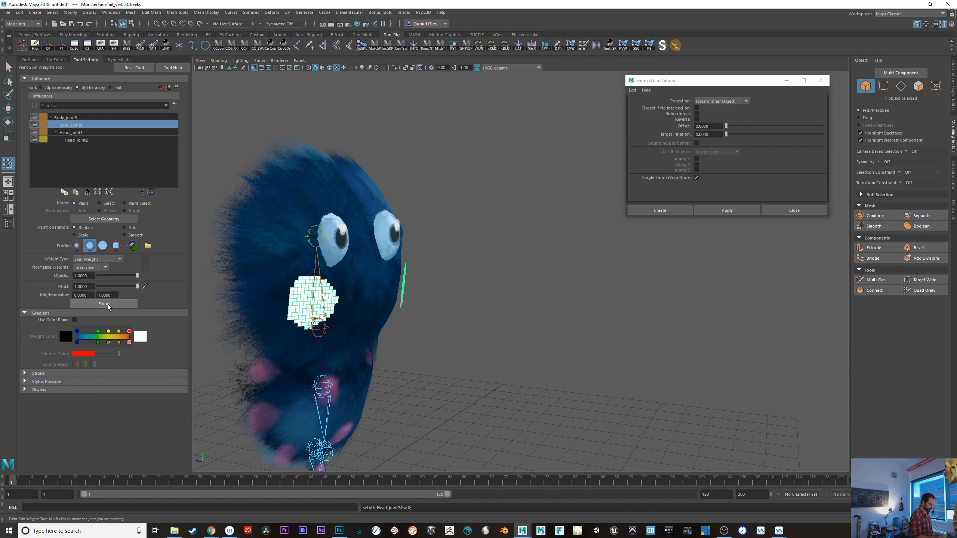
pyautogui.keyDown('alt'); pyautogui.moveTo(361, 367); pyautogui.dragTo(429, 371); pyautogui.keyUp('alt')
pyautogui.click(35, 132)
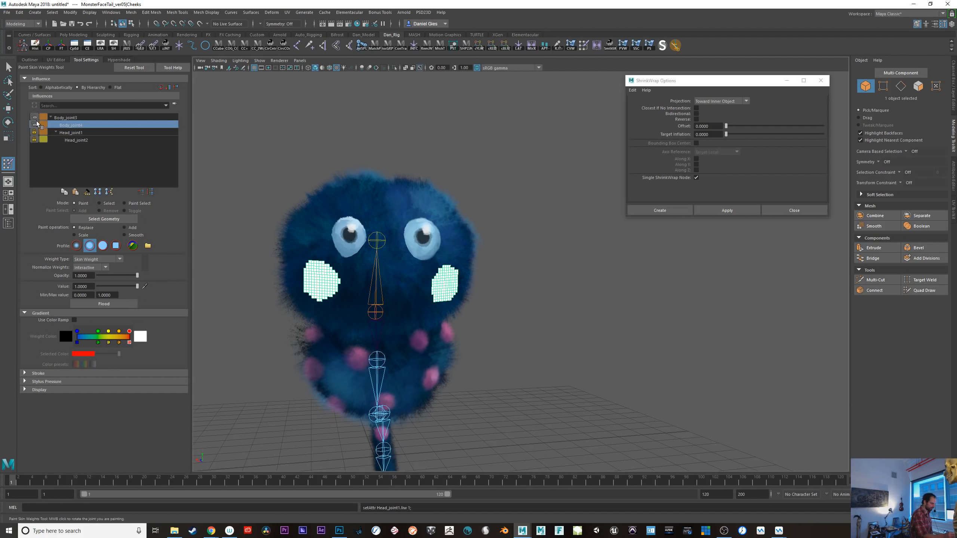
pyautogui.keyDown('alt'); pyautogui.moveTo(536, 388); pyautogui.dragTo(556, 398); pyautogui.keyUp('alt')
# - Check the Eye_Base mesh for joint influences in the Paint Skin Weights tool
pyautogui.press('q')
pyautogui.click(410, 251)
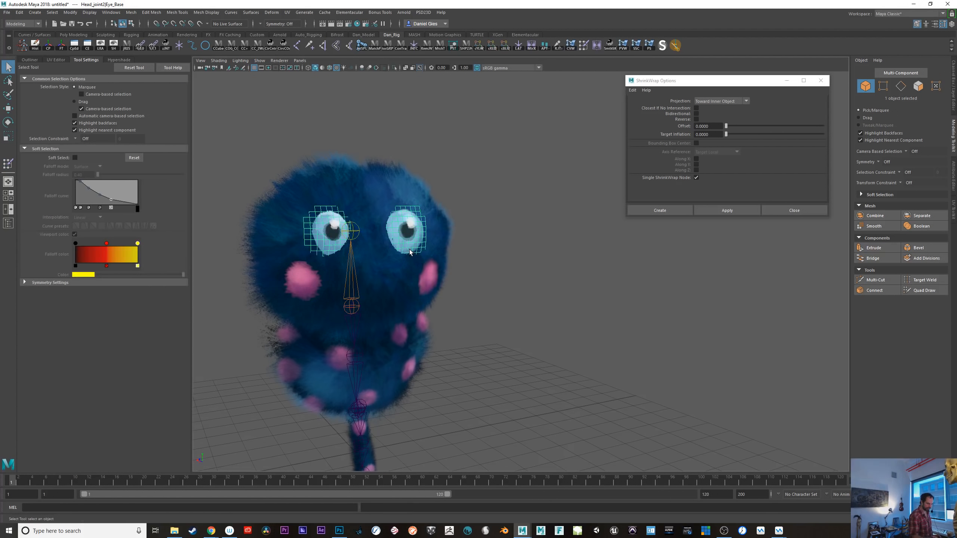
pyautogui.press('y')
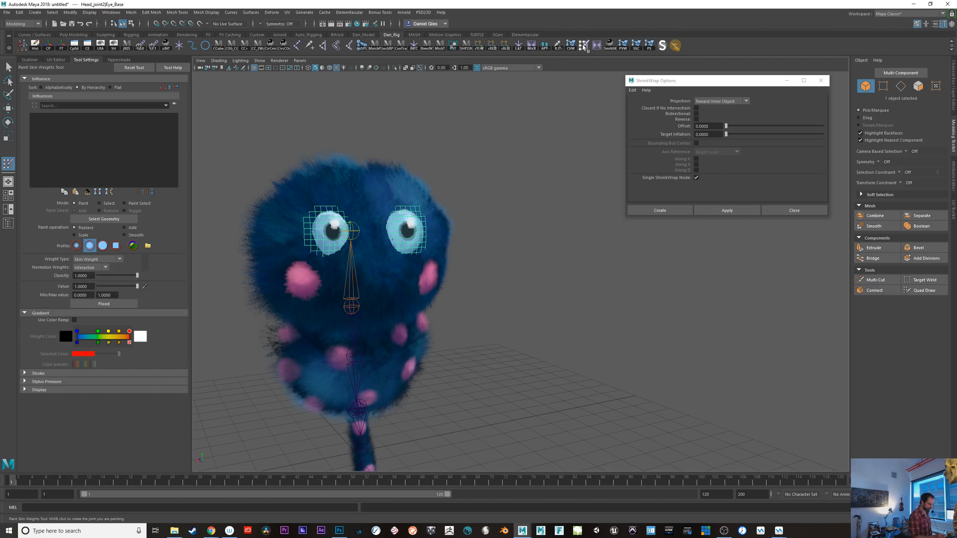
pyautogui.keyDown('alt'); pyautogui.moveTo(507, 313); pyautogui.dragTo(538, 317); pyautogui.keyUp('alt')
pyautogui.press('q')
pyautogui.click(395, 244)
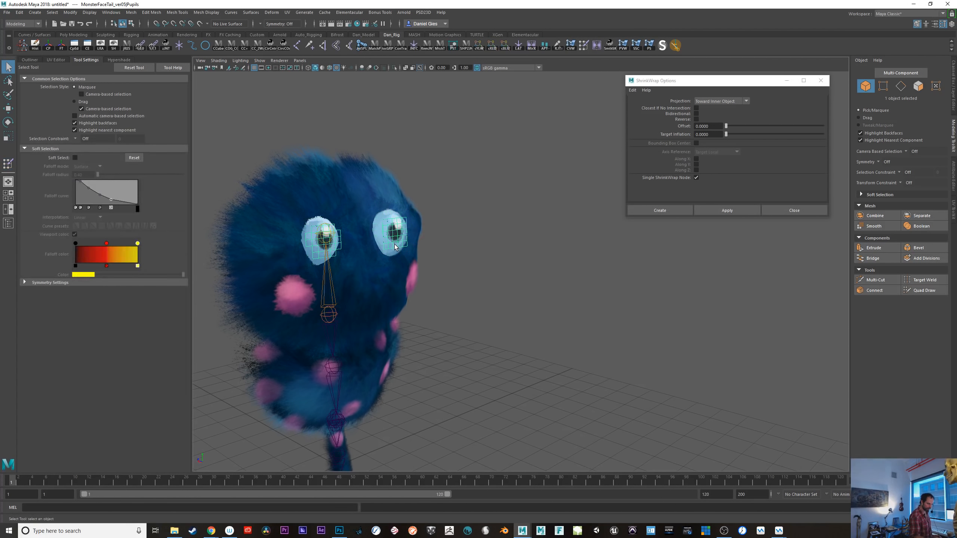
pyautogui.click(391, 251)
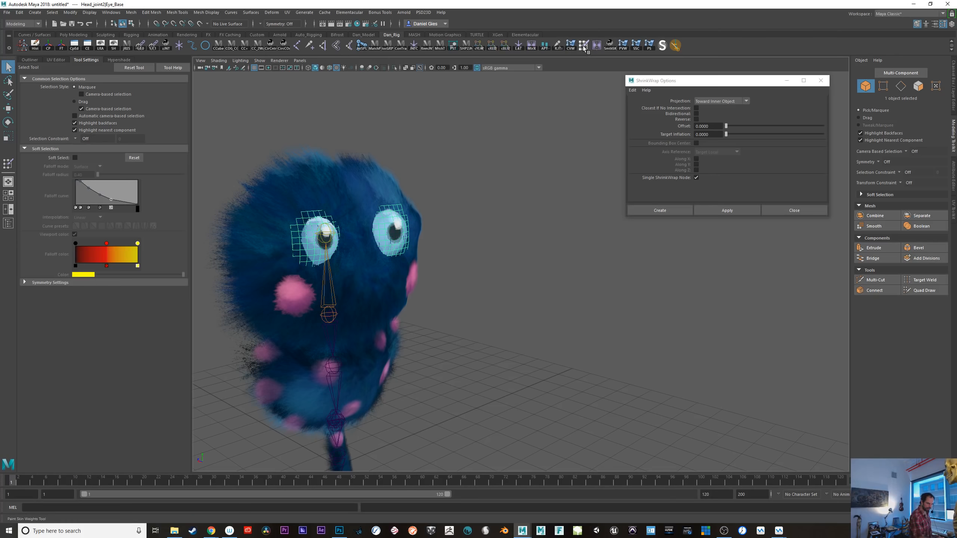
pyautogui.click(8, 163)
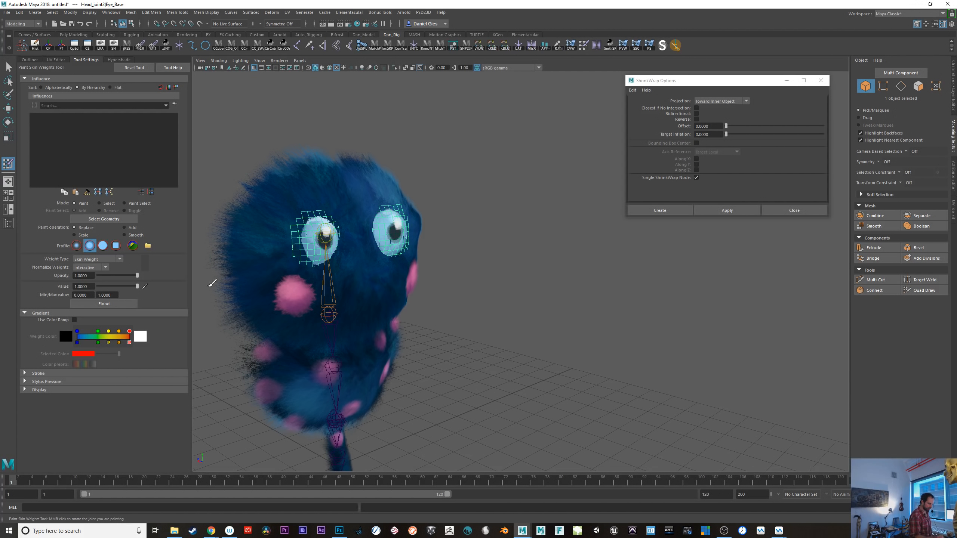
pyautogui.keyDown('alt'); pyautogui.moveTo(394, 287); pyautogui.dragTo(475, 316); pyautogui.keyUp('alt')
# - Select the Pupils mesh and open its skin weights for painting
pyautogui.press('q')
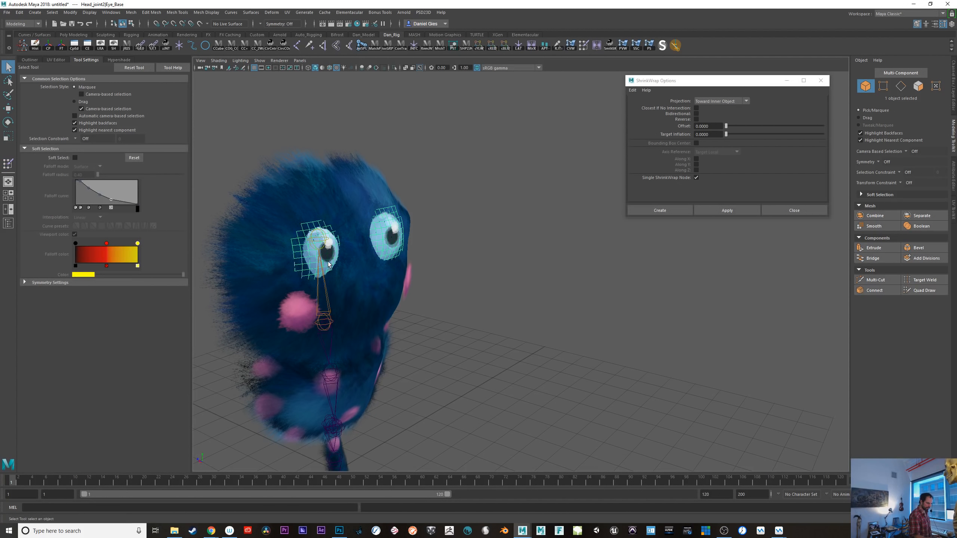
pyautogui.click(333, 254)
pyautogui.click(583, 46)
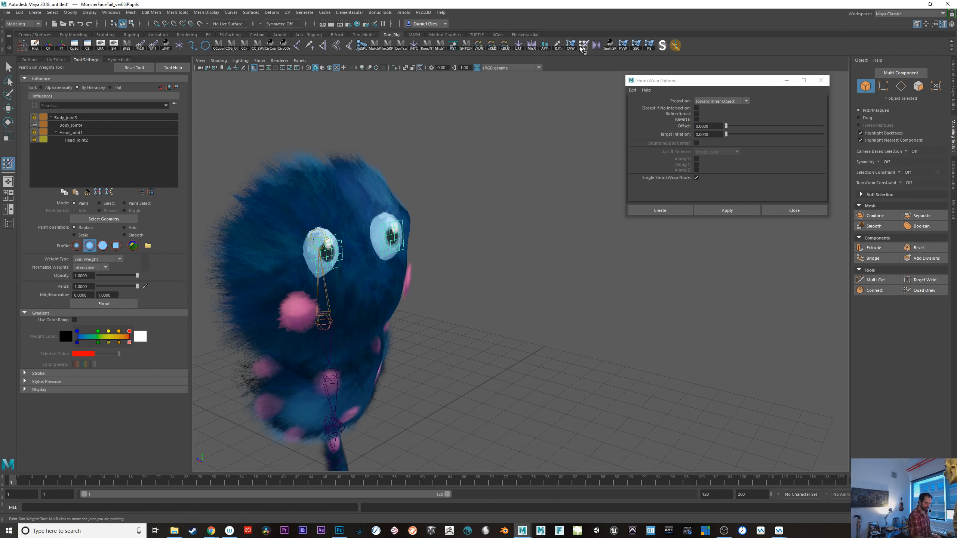
# - Unlock the joint influences on the Pupils mesh and flood it with a Replace weight of 1.0 for Head_joint2
pyautogui.click(71, 125)
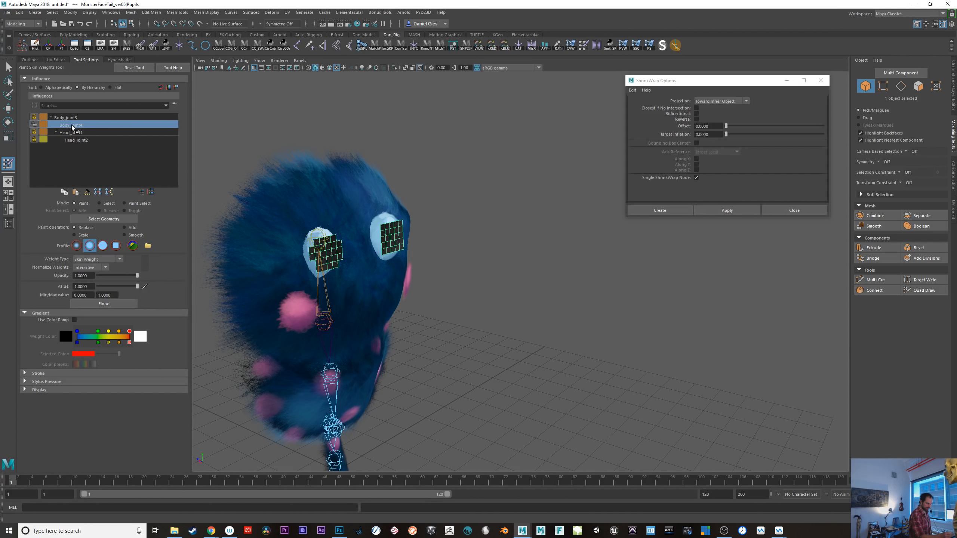
pyautogui.keyDown('alt'); pyautogui.moveTo(513, 376); pyautogui.dragTo(508, 366); pyautogui.keyUp('alt')
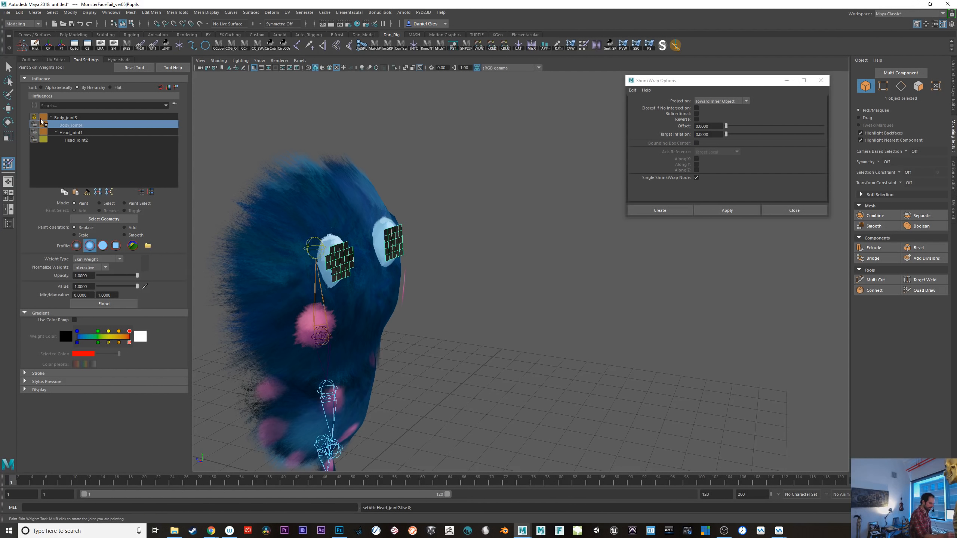
pyautogui.click(75, 140)
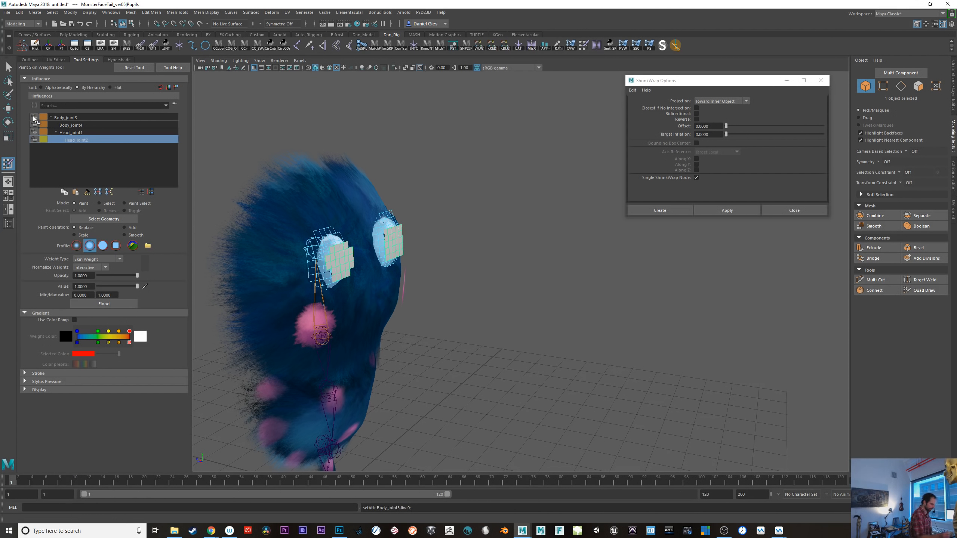
pyautogui.click(114, 305)
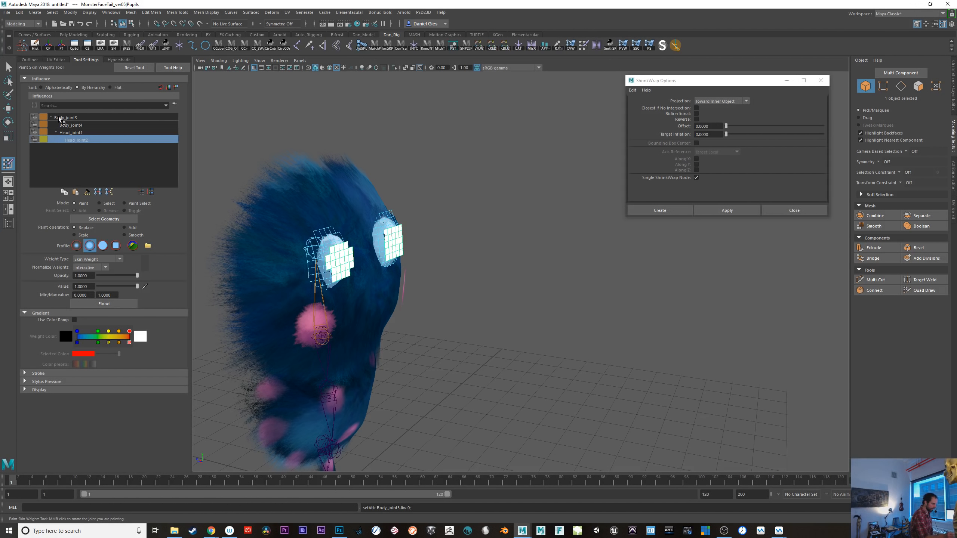
pyautogui.press('q')
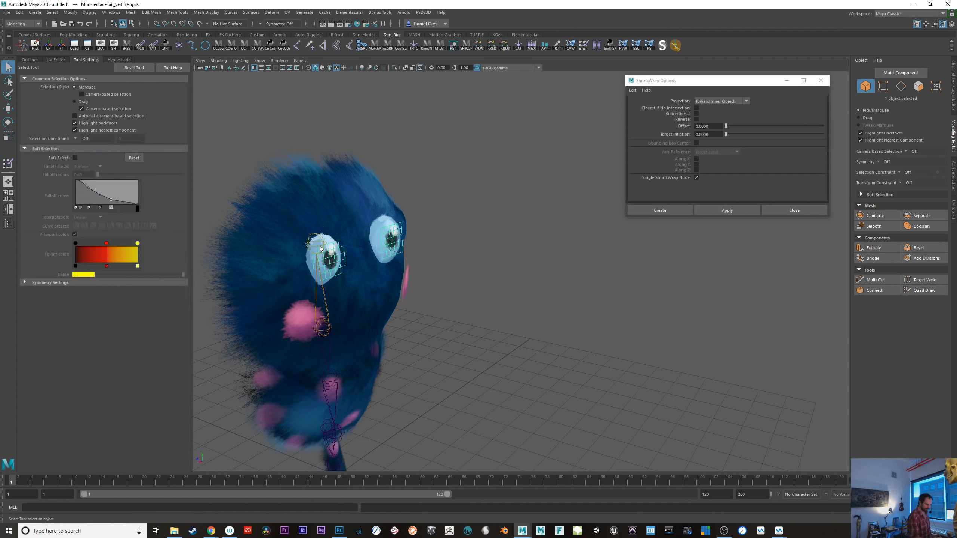
# - Recheck whether the Eye_Base mesh has any joint influences available for skin-weight painting
pyautogui.click(308, 258)
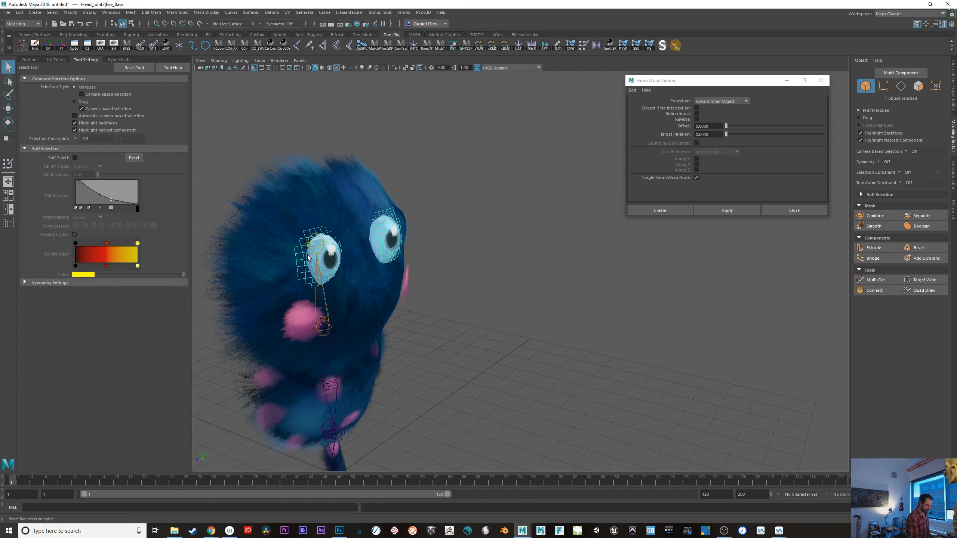
pyautogui.click(582, 48)
pyautogui.keyDown('alt'); pyautogui.moveTo(395, 266); pyautogui.dragTo(411, 266); pyautogui.keyUp('alt')
pyautogui.press('q')
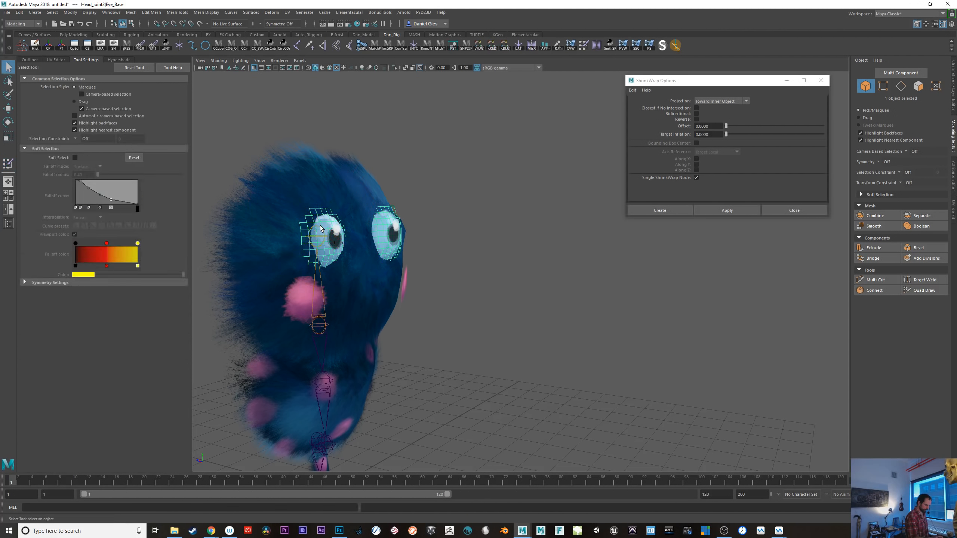
pyautogui.click(321, 224)
pyautogui.keyDown('alt'); pyautogui.moveTo(413, 267); pyautogui.dragTo(453, 299); pyautogui.keyUp('alt')
pyautogui.click(345, 285)
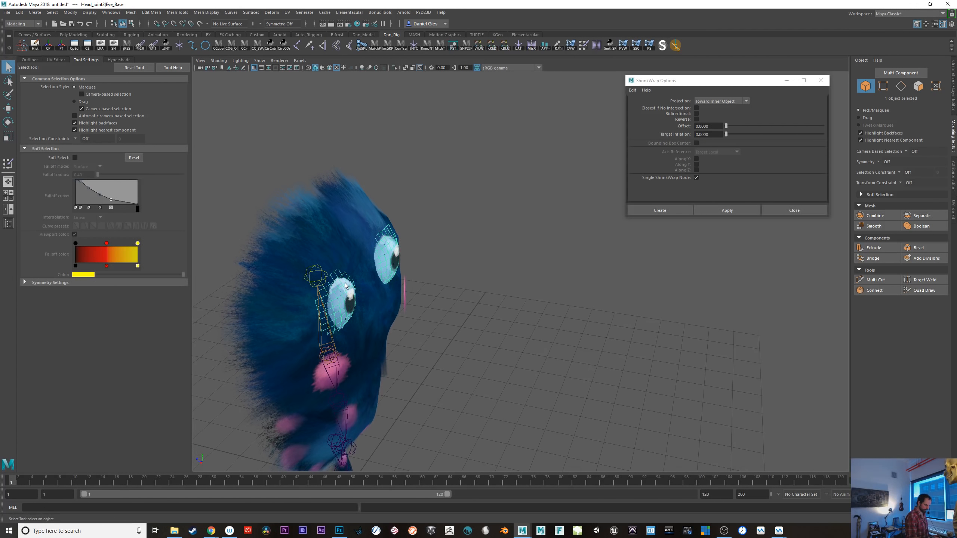
pyautogui.click(584, 46)
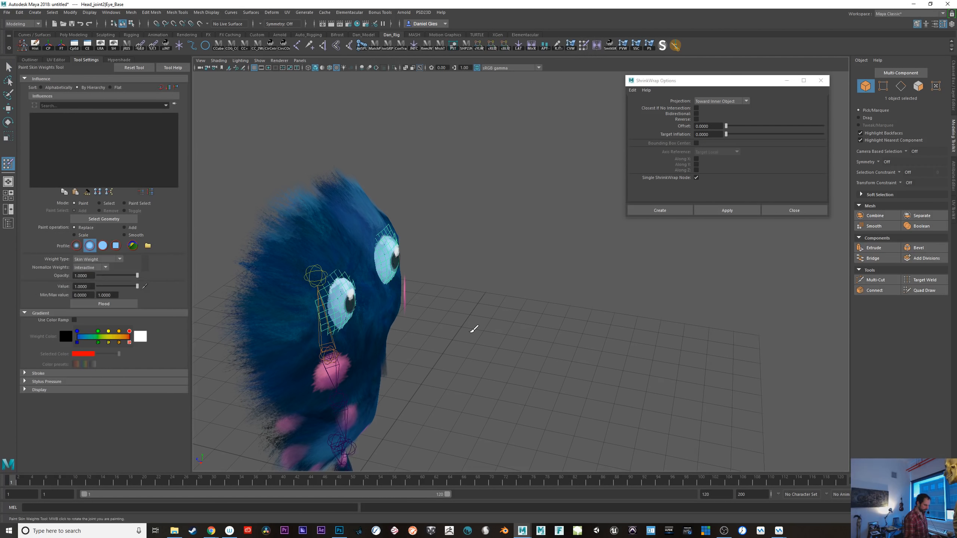
pyautogui.keyDown('alt'); pyautogui.moveTo(383, 346); pyautogui.dragTo(390, 321); pyautogui.keyUp('alt')
pyautogui.click(119, 304)
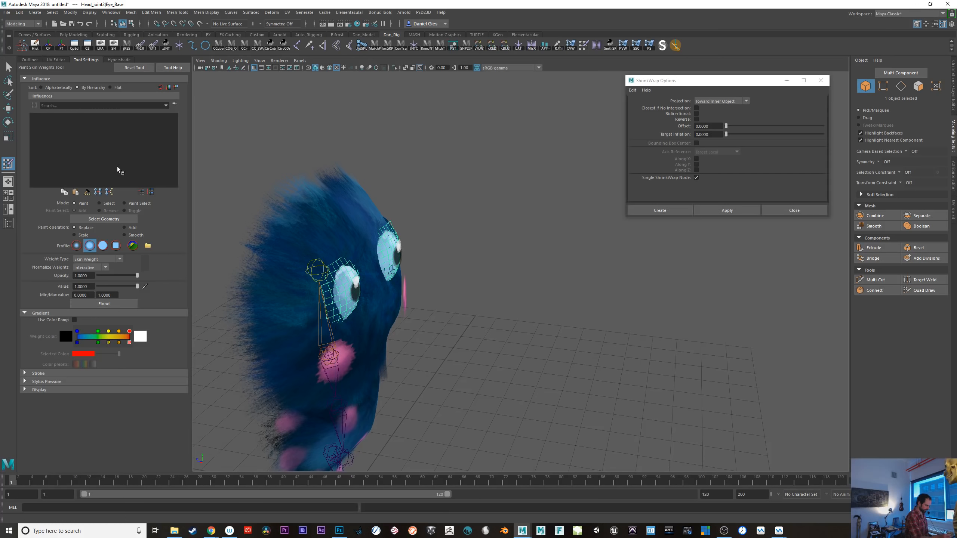
pyautogui.press('q')
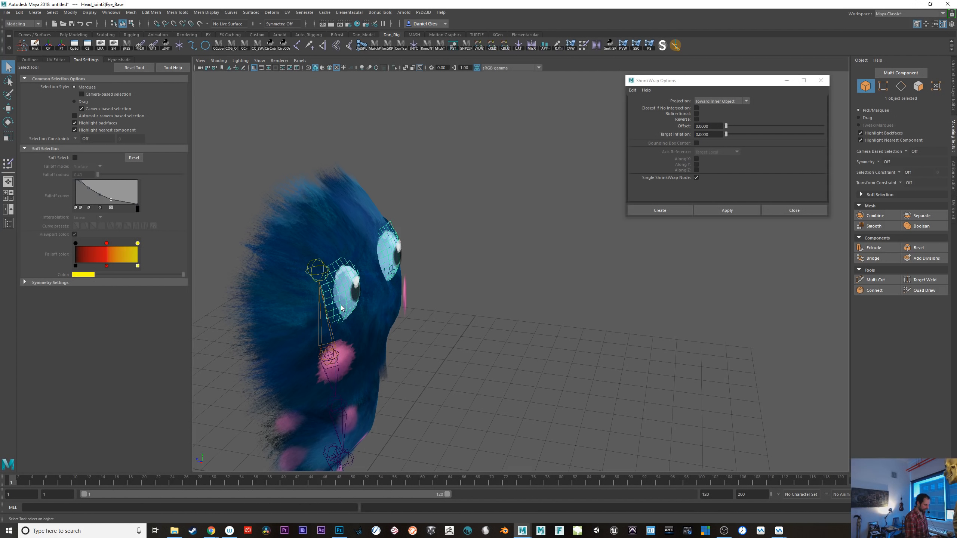
# - Flood the Pupil_Highlights mesh with a Replace weight of 1.0 for Head_joint2
pyautogui.keyDown('alt'); pyautogui.moveTo(491, 329); pyautogui.dragTo(477, 305); pyautogui.keyUp('alt')
pyautogui.press('space')
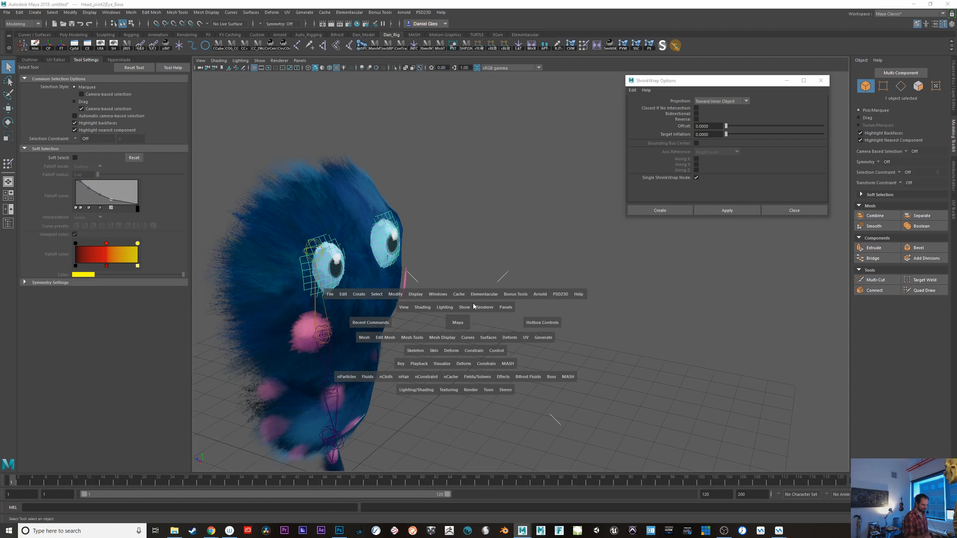
pyautogui.click(358, 326)
pyautogui.click(335, 284)
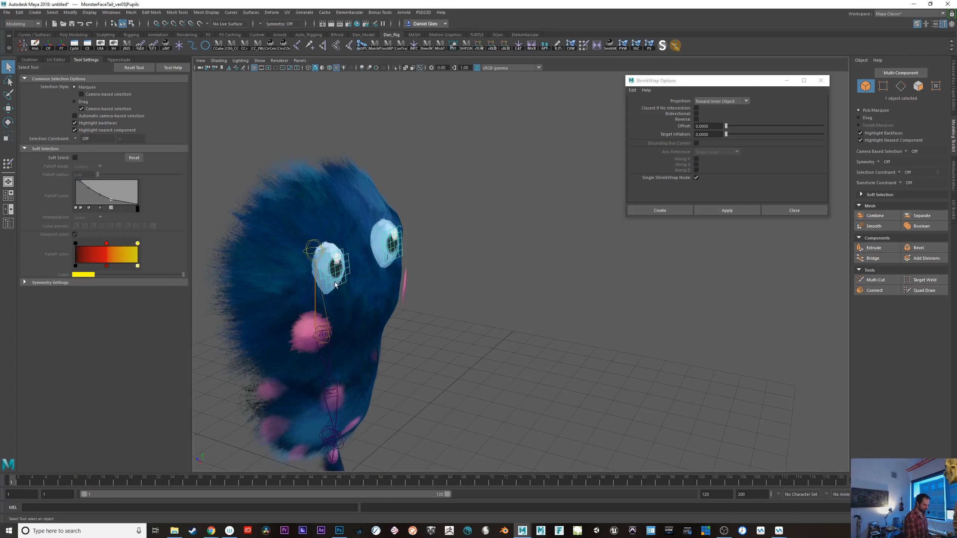
pyautogui.click(330, 249)
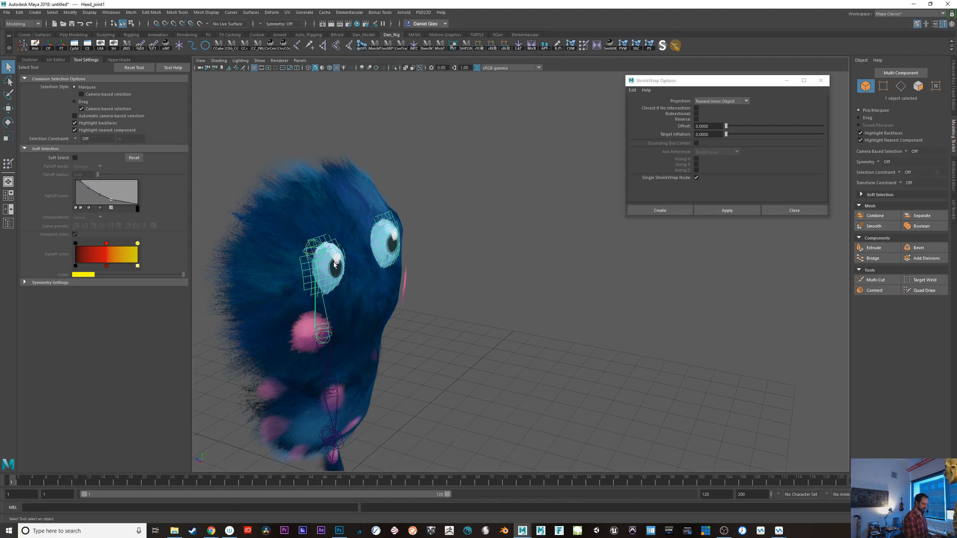
pyautogui.click(583, 45)
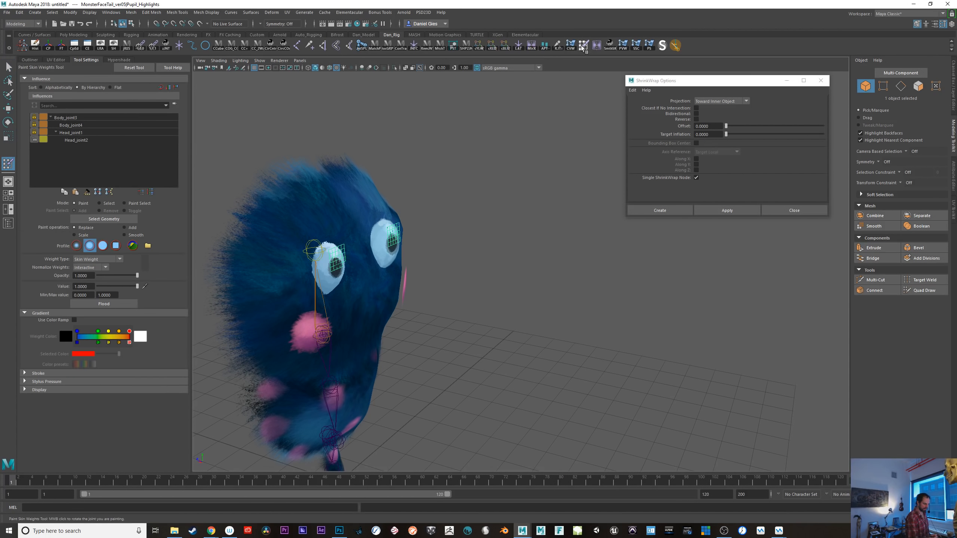
pyautogui.click(84, 140)
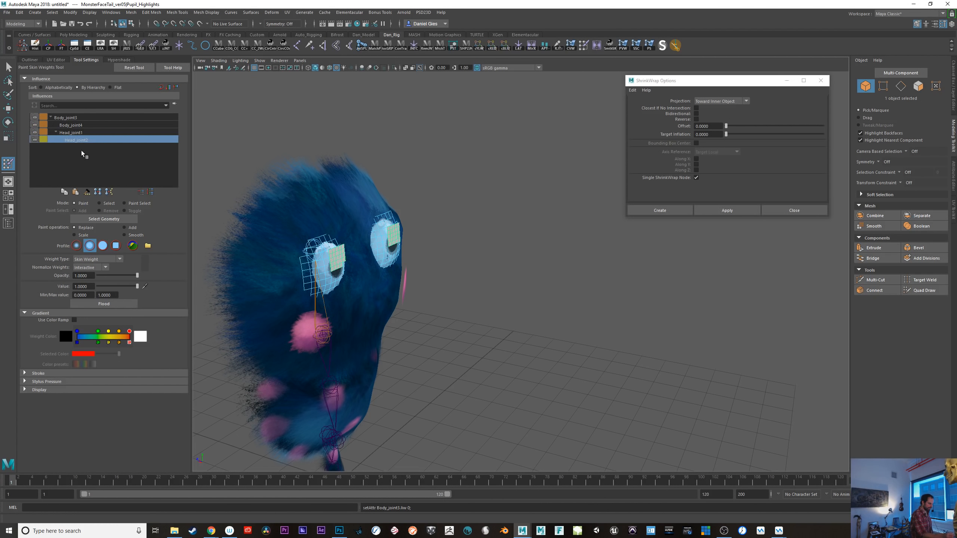
pyautogui.click(117, 302)
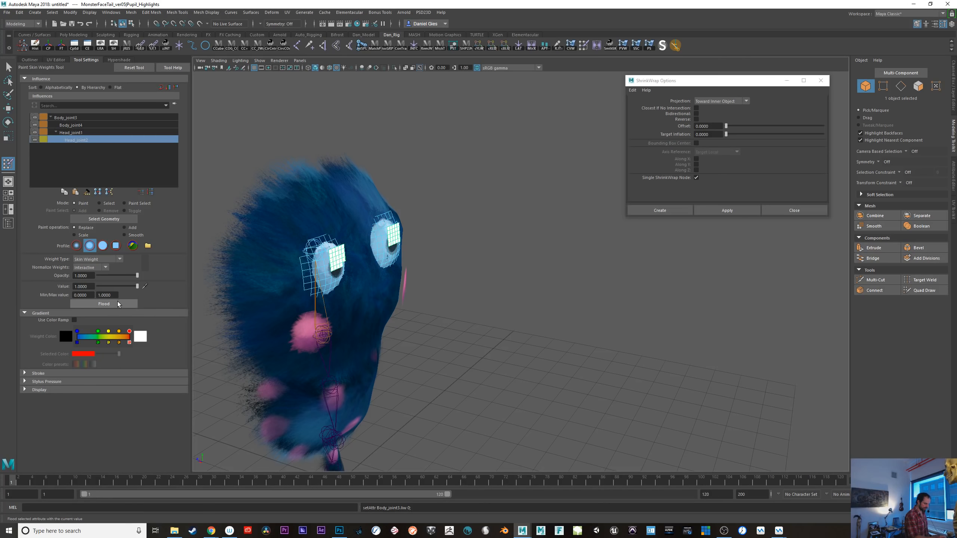
pyautogui.press('q')
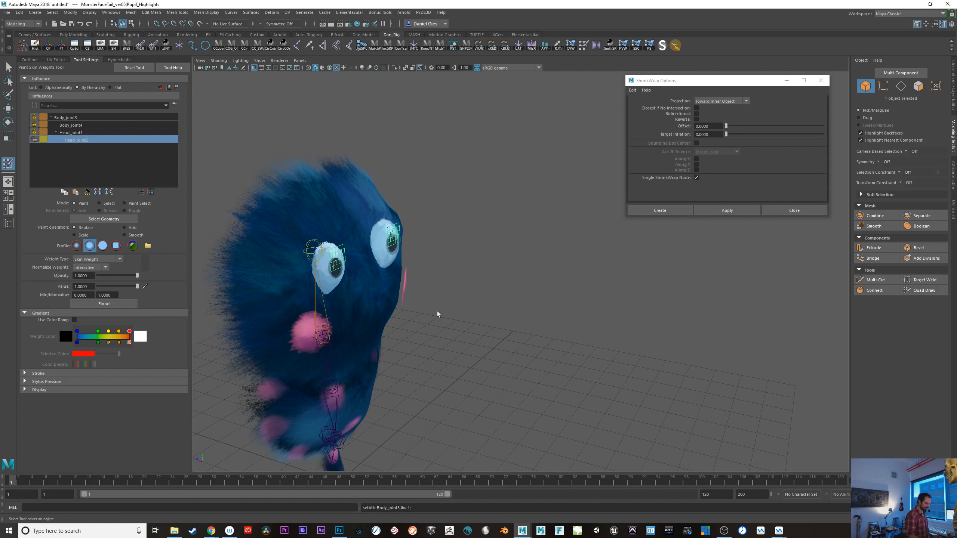
# - Try to unbind the skin from the Eye_Base mesh
pyautogui.click(436, 311)
pyautogui.click(338, 277)
pyautogui.moveTo(399, 314)
pyautogui.keyDown('alt'); pyautogui.mouseDown()
pyautogui.moveTo(460, 327)
pyautogui.moveTo(442, 316)
pyautogui.mouseUp(); pyautogui.keyUp('alt')
pyautogui.click(312, 265)
pyautogui.press('space')
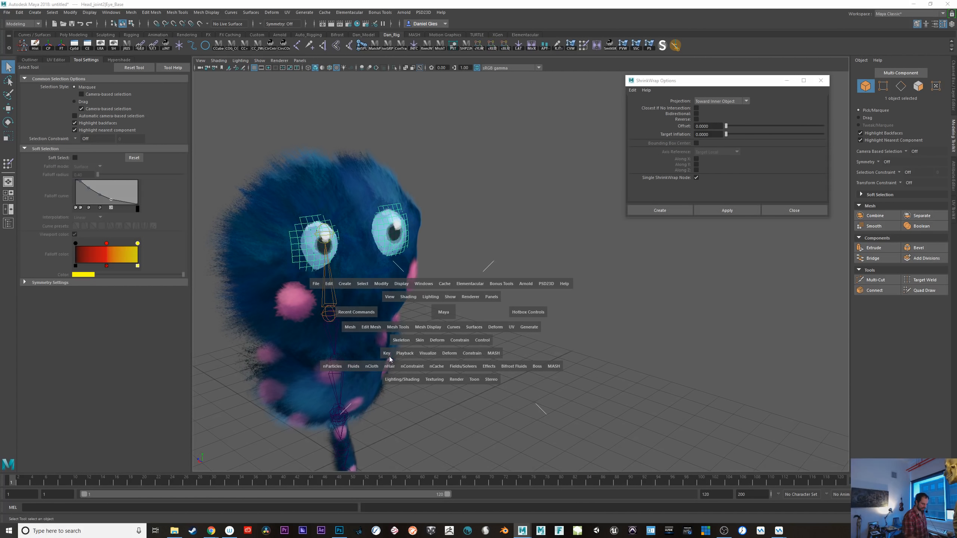
pyautogui.click(418, 340)
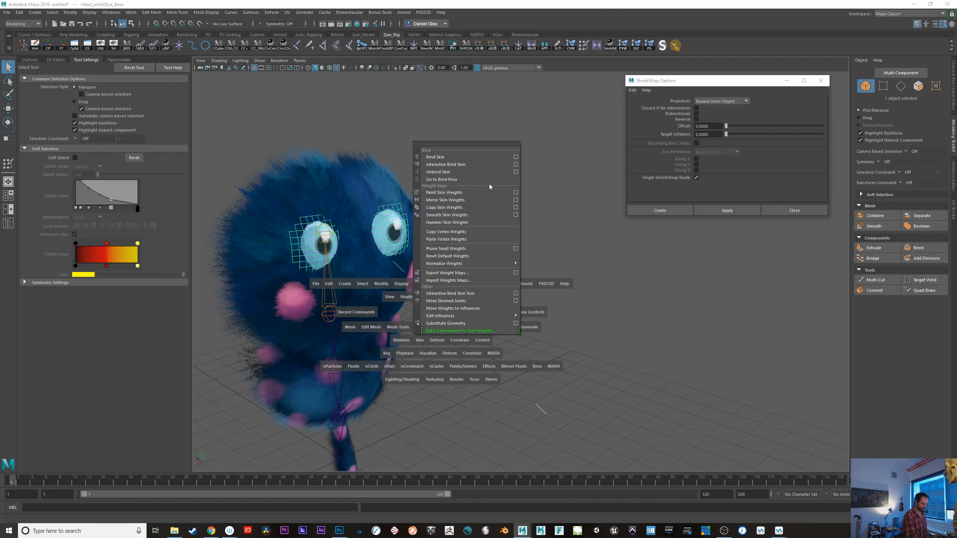
pyautogui.click(494, 172)
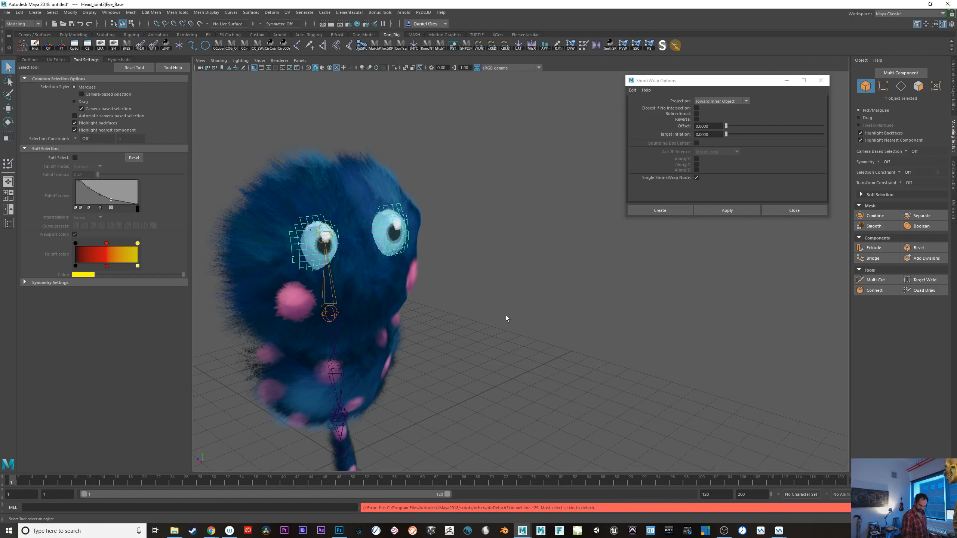
# - Try rotating Head_joint1 to test how the facial features follow the head, and undo the rotations
pyautogui.click(477, 339)
pyautogui.click(394, 234)
pyautogui.keyDown('alt'); pyautogui.moveTo(448, 327); pyautogui.dragTo(475, 317); pyautogui.keyUp('alt')
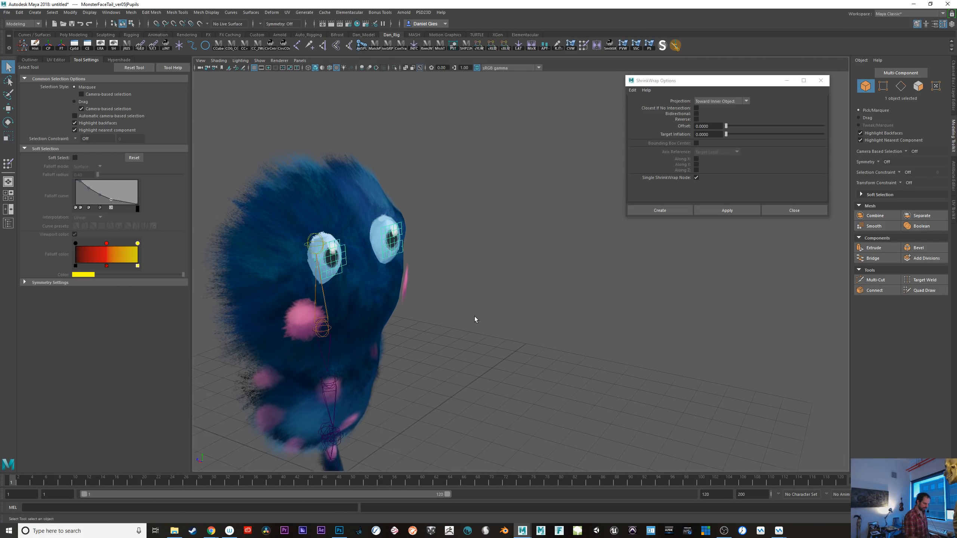
pyautogui.click(327, 307)
pyautogui.press('e')
pyautogui.moveTo(333, 306); pyautogui.dragTo(343, 287)
pyautogui.hotkey('ctrl', 'z')
pyautogui.moveTo(366, 319); pyautogui.dragTo(441, 350)
pyautogui.hotkey('ctrl', 'z')
pyautogui.press('q')
# - Flood the Cheeks mesh with a Replace weight of 1.0 for Head_joint2
pyautogui.click(308, 323)
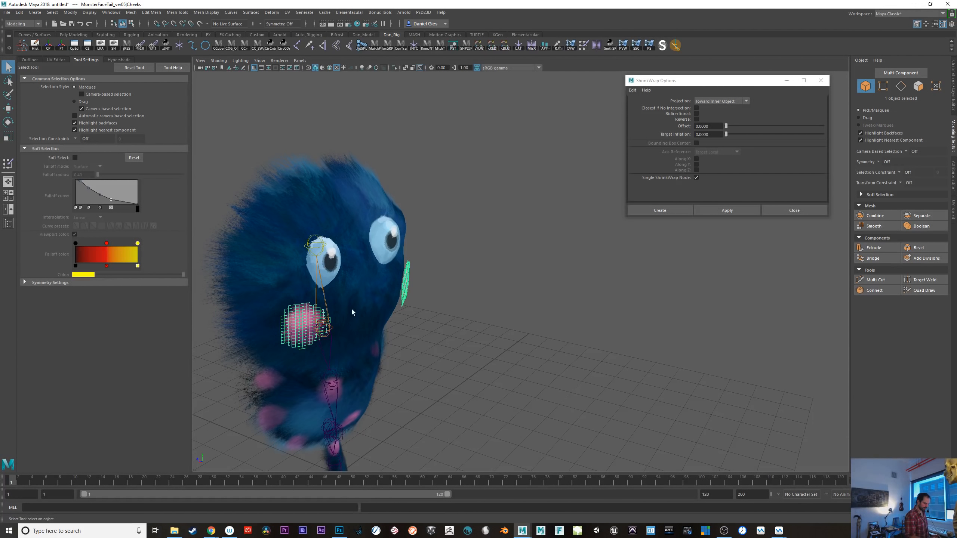
pyautogui.click(583, 45)
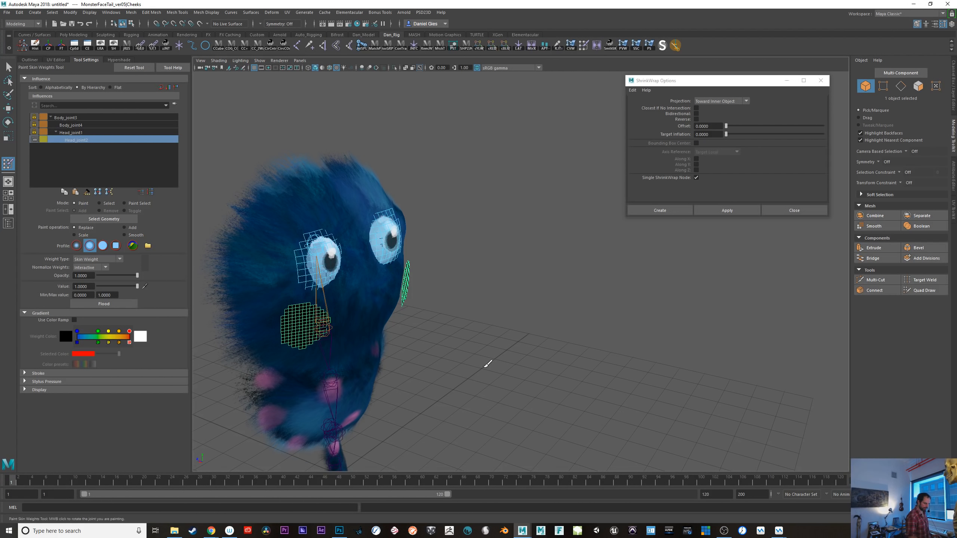
pyautogui.keyDown('alt'); pyautogui.moveTo(487, 364); pyautogui.dragTo(495, 367); pyautogui.keyUp('alt')
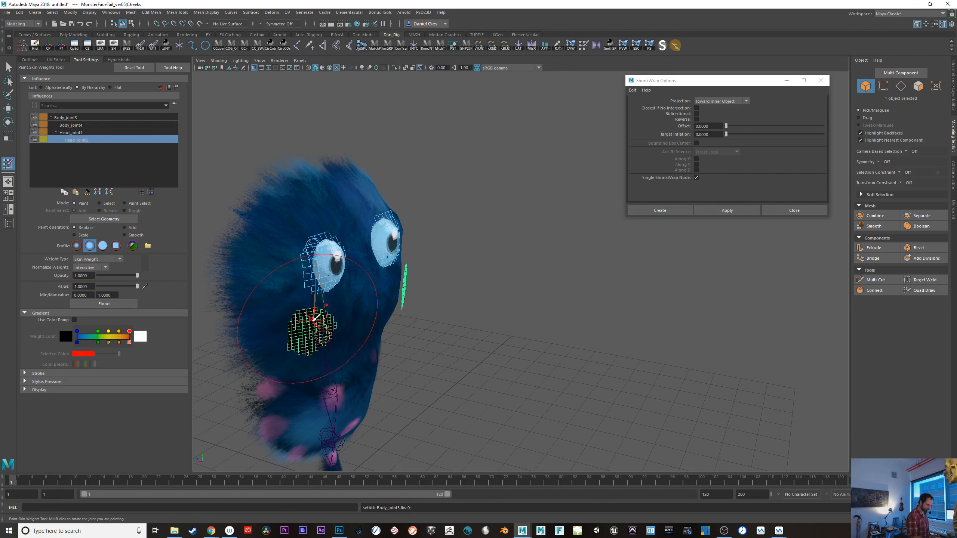
pyautogui.moveTo(315, 320); pyautogui.dragTo(313, 325)
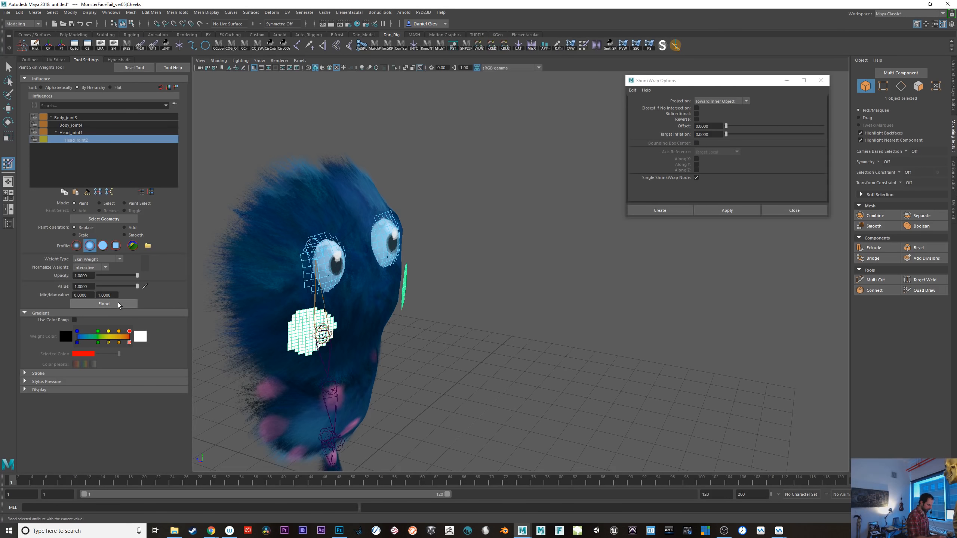
pyautogui.keyDown('alt'); pyautogui.moveTo(271, 376); pyautogui.dragTo(389, 371); pyautogui.keyUp('alt')
pyautogui.press('q')
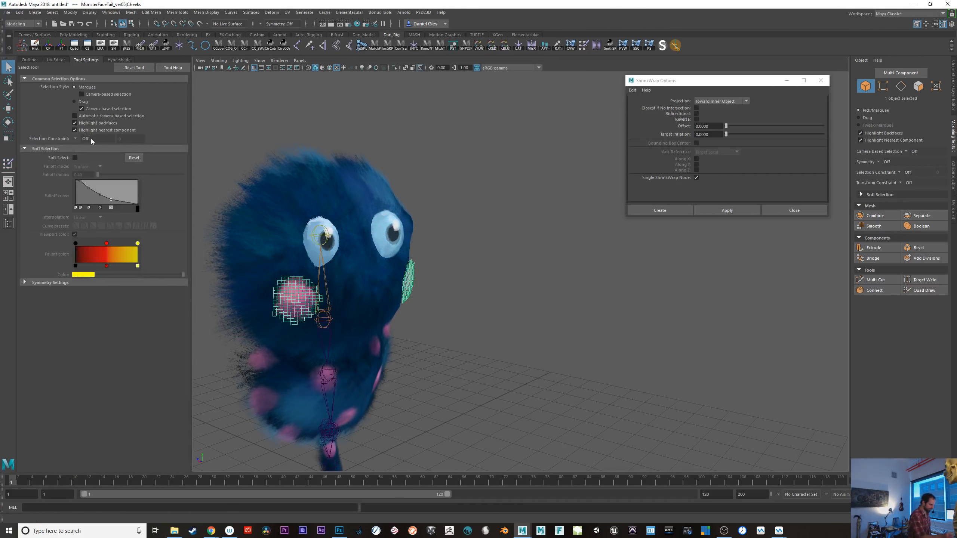
# - Rotate Head_joint1 to test whether the reweighted cheeks follow the head, and undo the test rotations
pyautogui.click(330, 283)
pyautogui.press('e')
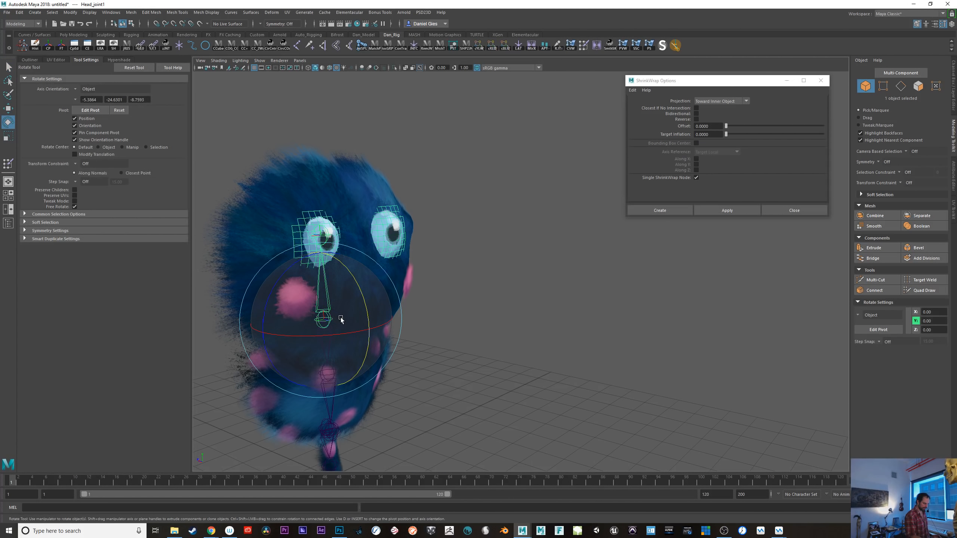
pyautogui.moveTo(341, 317); pyautogui.dragTo(435, 331)
pyautogui.press('q')
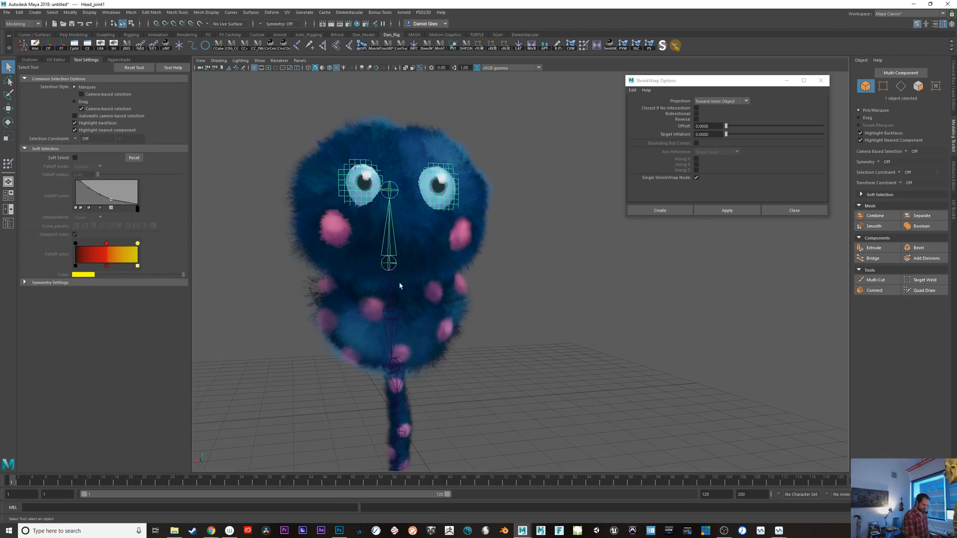
pyautogui.press('e')
pyautogui.moveTo(361, 327); pyautogui.dragTo(489, 358)
pyautogui.hotkey('ctrl', 'z')
pyautogui.moveTo(388, 288)
pyautogui.mouseDown()
pyautogui.moveTo(388, 310)
pyautogui.moveTo(398, 269)
pyautogui.moveTo(393, 281)
pyautogui.mouseUp()
pyautogui.hotkey('ctrl', 'z')
pyautogui.keyDown('alt'); pyautogui.moveTo(429, 331); pyautogui.dragTo(341, 264); pyautogui.keyUp('alt')
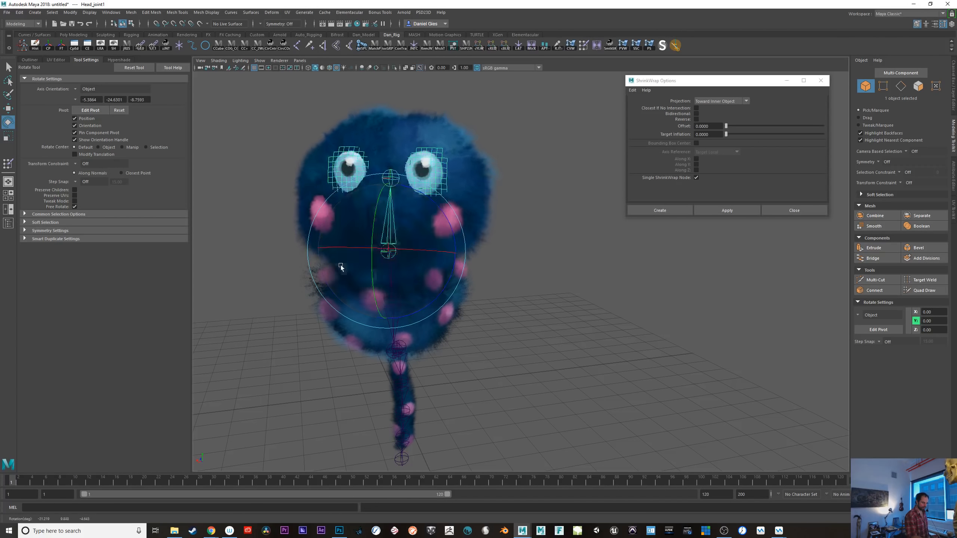
# - Open the Head mesh's skin weights for painting, inspect Head_joint1's influence, and make Body_joint4 the active influence
pyautogui.click(483, 210)
pyautogui.click(583, 45)
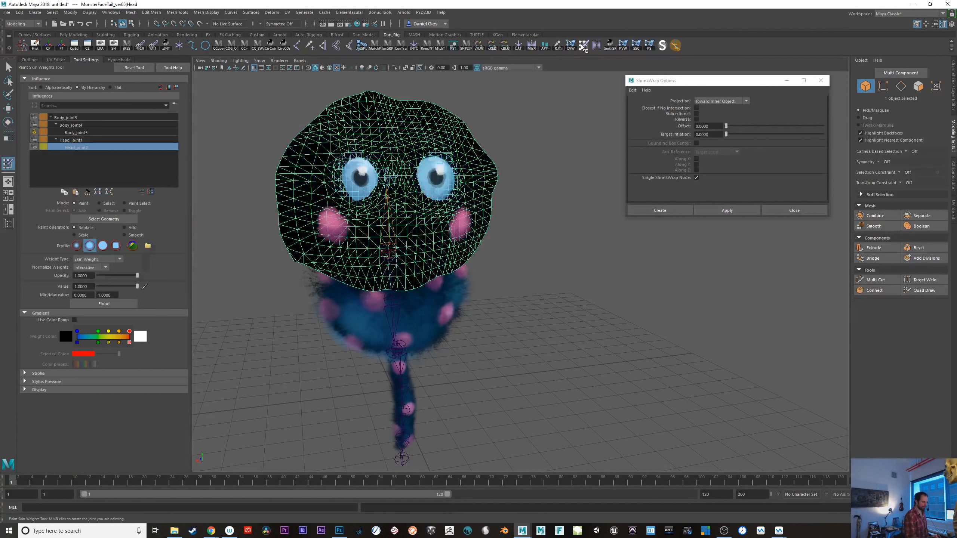
pyautogui.click(73, 140)
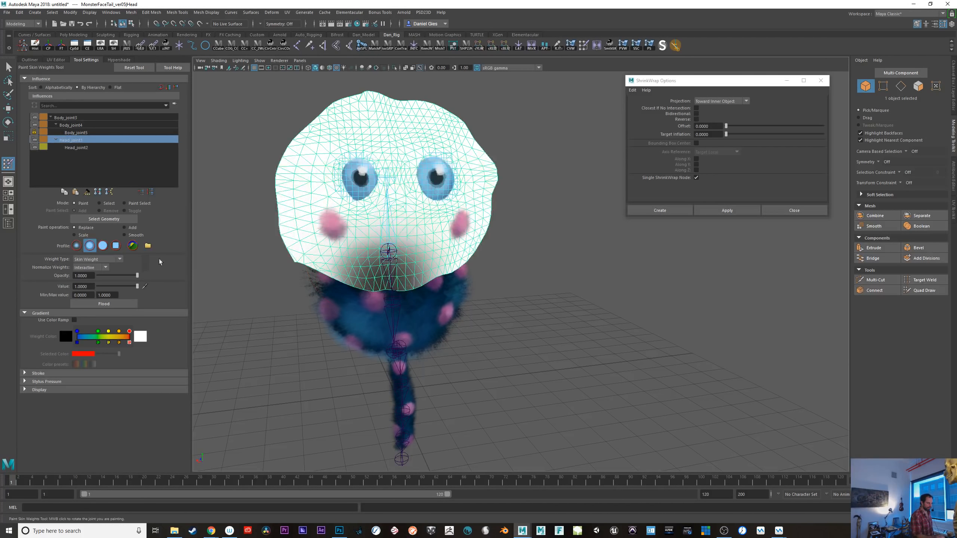
pyautogui.click(81, 125)
# - Try painting Body_joint4's weight around the head's chin, undo the strokes, and reduce the brush size
pyautogui.keyDown('alt'); pyautogui.moveTo(440, 306); pyautogui.dragTo(333, 311); pyautogui.keyUp('alt')
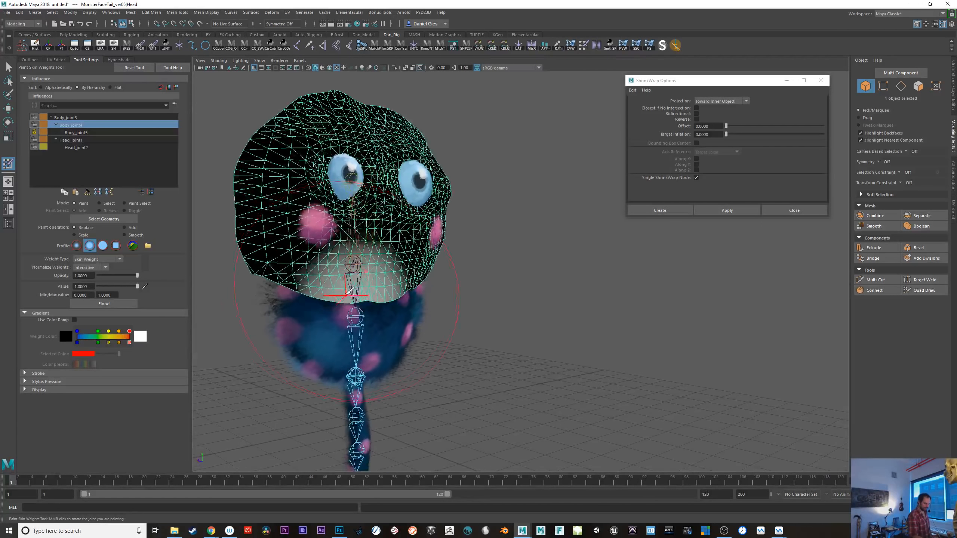
pyautogui.hotkey('ctrl', 'z')
pyautogui.moveTo(504, 338)
pyautogui.keyDown('alt'); pyautogui.mouseDown()
pyautogui.moveTo(453, 352)
pyautogui.moveTo(387, 309)
pyautogui.mouseUp(); pyautogui.keyUp('alt')
pyautogui.moveTo(388, 288)
pyautogui.mouseDown()
pyautogui.moveTo(406, 277)
pyautogui.moveTo(331, 297)
pyautogui.moveTo(384, 285)
pyautogui.moveTo(373, 286)
pyautogui.mouseUp()
pyautogui.hotkey('ctrl', 'z')
pyautogui.hotkey('shift', 'z')
pyautogui.press('b')
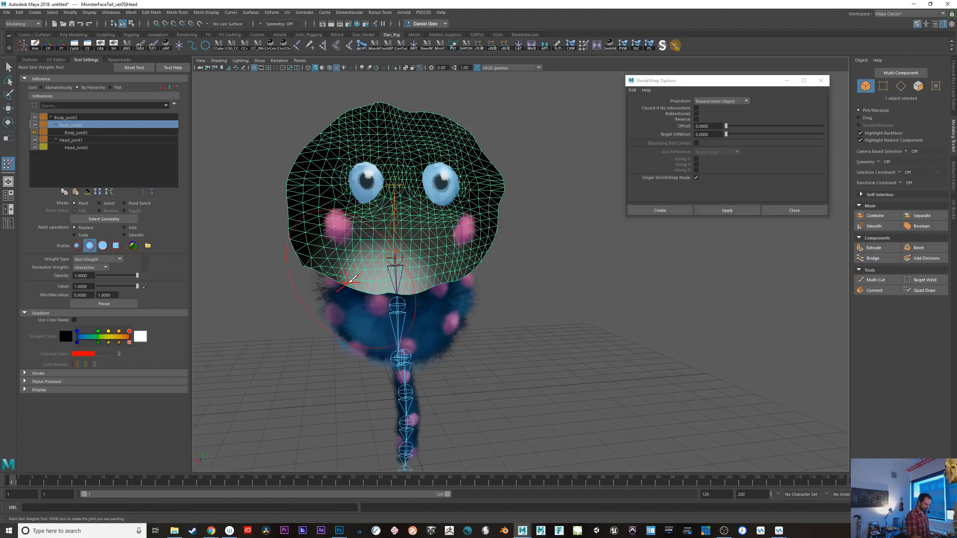
pyautogui.click(350, 282)
pyautogui.hotkey('ctrl', 'z')
pyautogui.keyDown('shift'); pyautogui.click(445, 278); pyautogui.keyUp('shift')
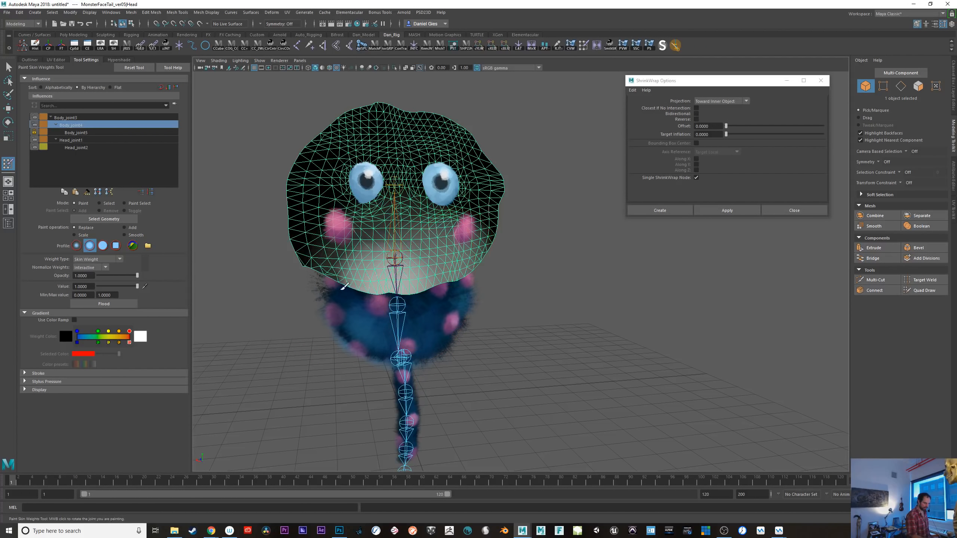
pyautogui.click(343, 271)
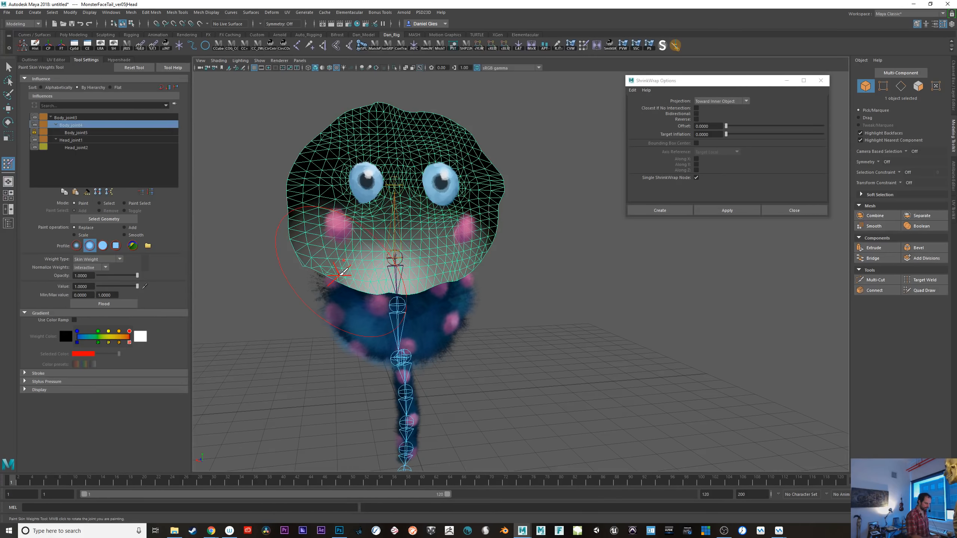
# - Lock the Body_joint4 and Head_joint2 influences on the head mesh and choose Body_joint3 as the influence to paint
pyautogui.click(70, 119)
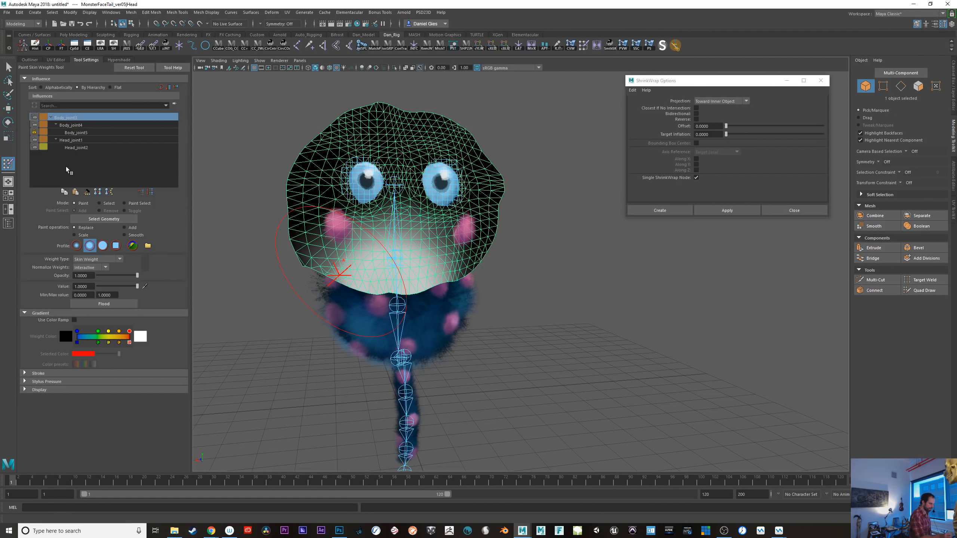
pyautogui.click(35, 125)
pyautogui.click(74, 141)
pyautogui.click(73, 148)
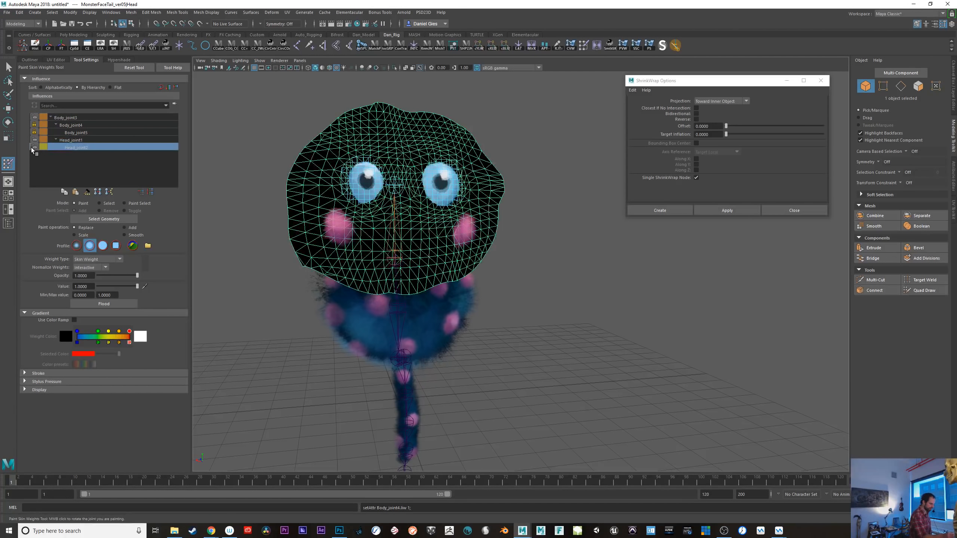
pyautogui.click(77, 126)
pyautogui.click(76, 118)
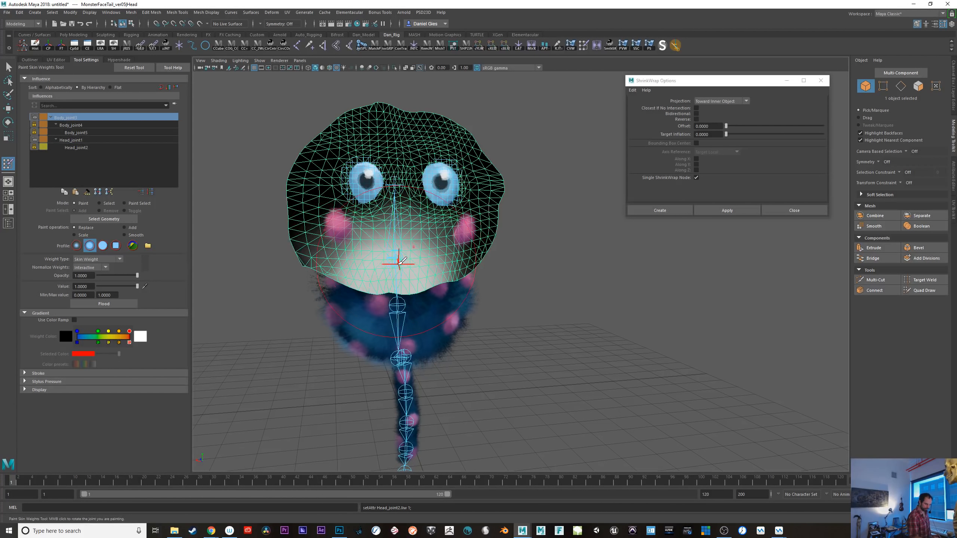
# - Set the brush opacity to 0.3 and paint softer Body_joint3 weights across the lower part and sides of the head
pyautogui.moveTo(402, 260)
pyautogui.mouseDown()
pyautogui.moveTo(362, 248)
pyautogui.moveTo(332, 255)
pyautogui.mouseUp()
pyautogui.hotkey('ctrl', 'z')
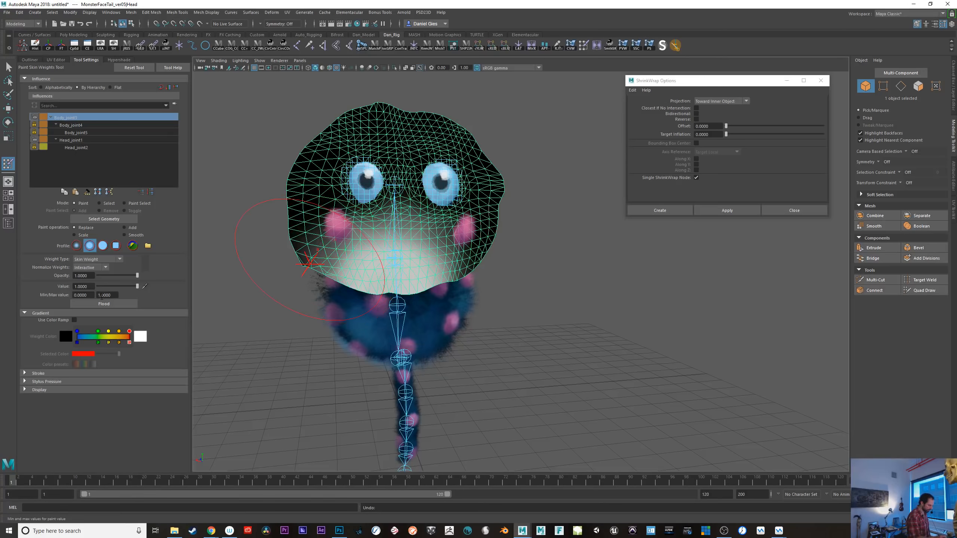
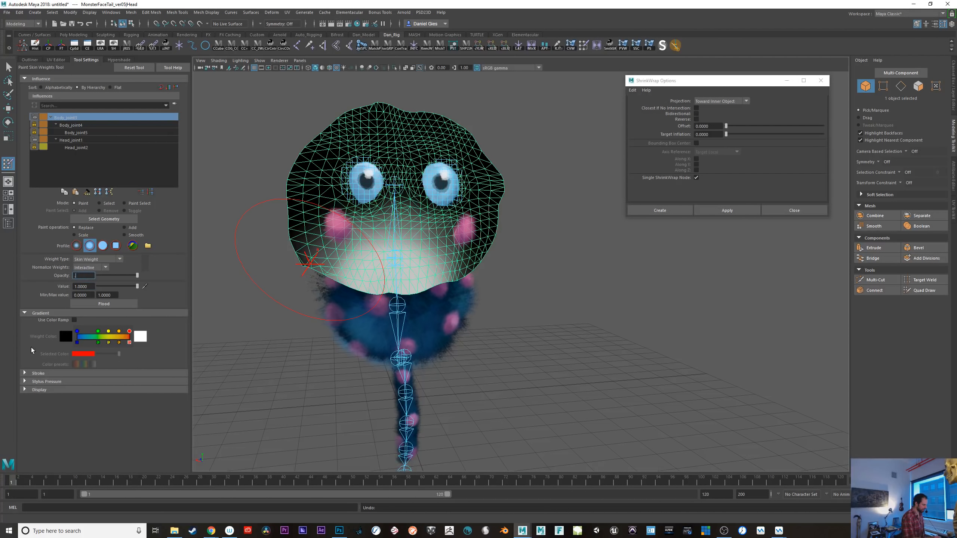
pyautogui.write('.3')
pyautogui.press('Return')
pyautogui.moveTo(301, 260)
pyautogui.mouseDown()
pyautogui.moveTo(422, 234)
pyautogui.moveTo(488, 241)
pyautogui.mouseUp()
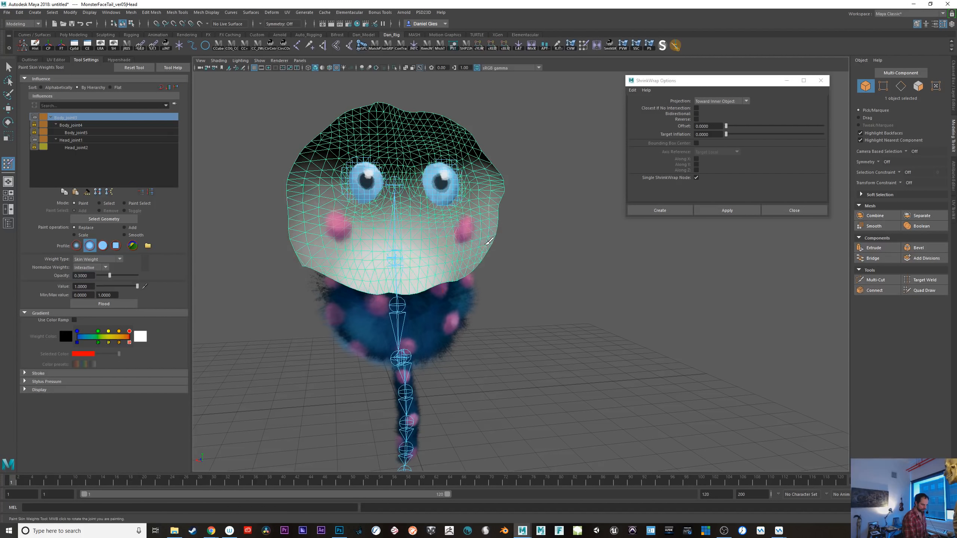
pyautogui.hotkey('ctrl', 'z')
pyautogui.moveTo(314, 246)
pyautogui.mouseDown()
pyautogui.moveTo(492, 243)
pyautogui.moveTo(301, 256)
pyautogui.mouseUp()
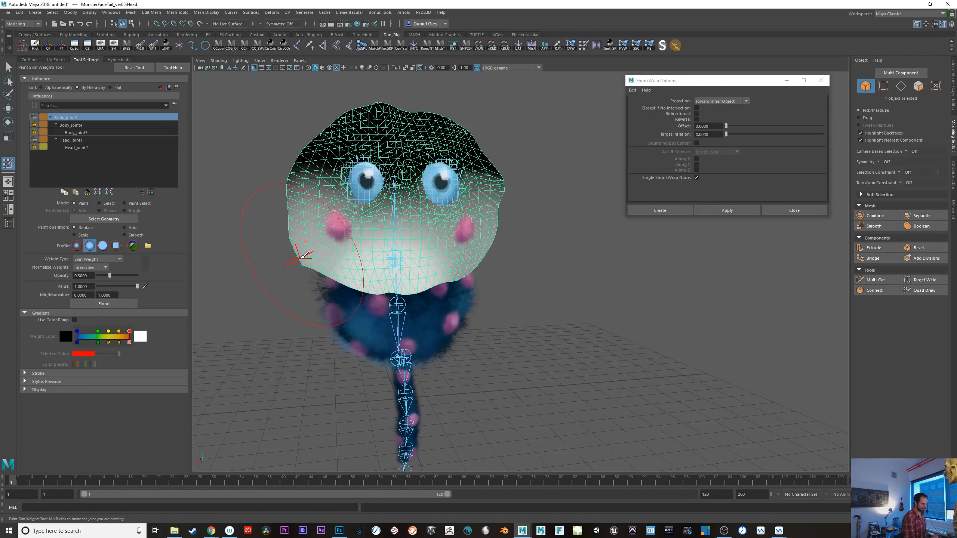
# - Rotate Head_joint1 to test how the repainted head deforms when it turns
pyautogui.press('q')
pyautogui.click(398, 244)
pyautogui.press('e')
pyautogui.keyDown('alt'); pyautogui.moveTo(418, 276); pyautogui.dragTo(513, 299); pyautogui.keyUp('alt')
pyautogui.moveTo(382, 289)
pyautogui.mouseDown()
pyautogui.moveTo(317, 300)
pyautogui.moveTo(358, 301)
pyautogui.moveTo(389, 274)
pyautogui.moveTo(353, 315)
pyautogui.moveTo(479, 311)
pyautogui.moveTo(437, 280)
pyautogui.mouseUp()
pyautogui.press('q')
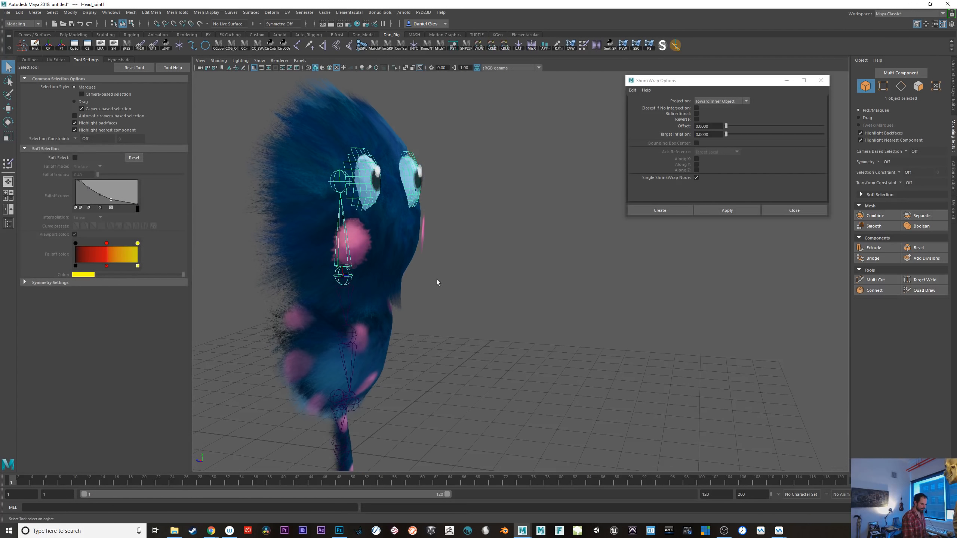
# - Examine the turned head from several angles, checking how the cheek patches sit against the fur surface
pyautogui.click(369, 253)
pyautogui.keyDown('alt'); pyautogui.moveTo(370, 253); pyautogui.dragTo(423, 343); pyautogui.keyUp('alt')
pyautogui.click(325, 215)
pyautogui.press('e')
pyautogui.keyDown('alt'); pyautogui.moveTo(324, 215); pyautogui.dragTo(410, 355); pyautogui.keyUp('alt')
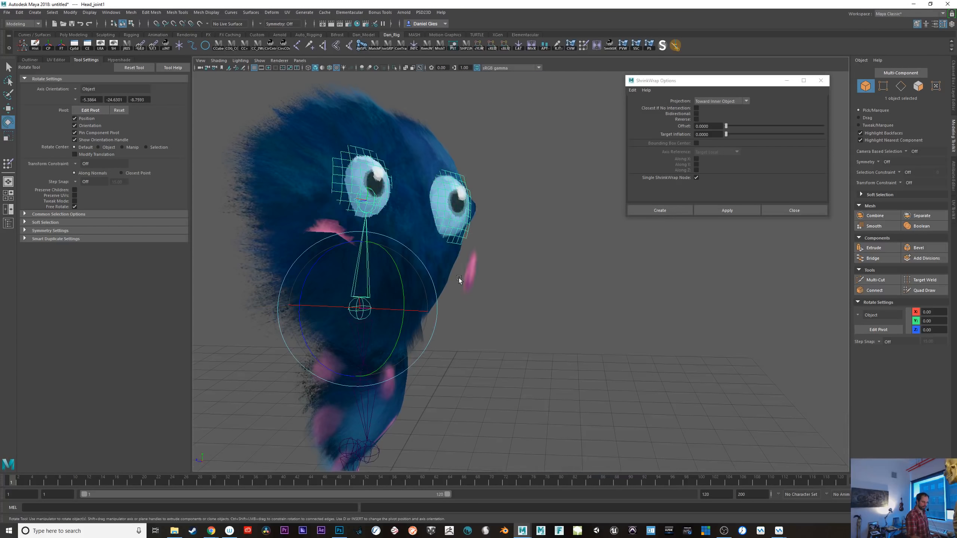
pyautogui.keyDown('alt'); pyautogui.moveTo(459, 278); pyautogui.dragTo(406, 391); pyautogui.keyUp('alt')
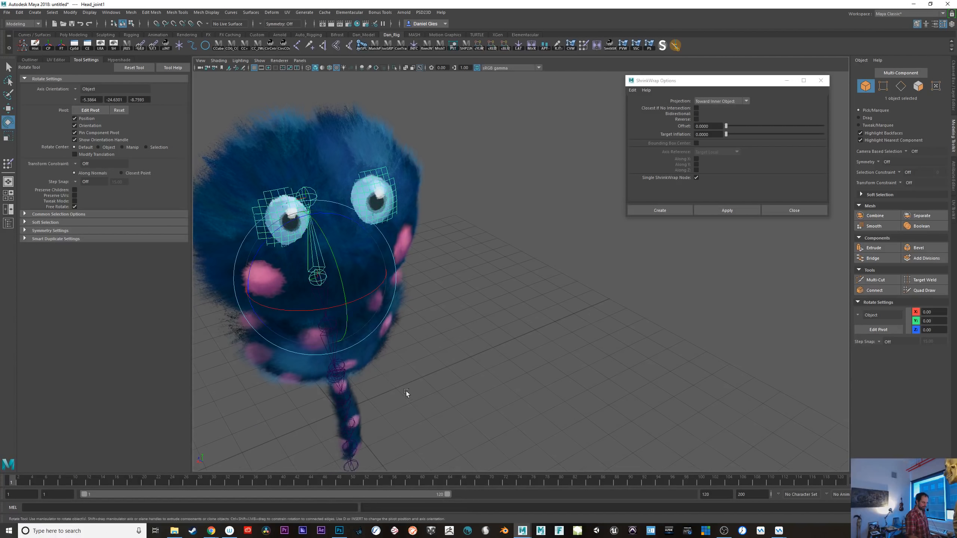
pyautogui.press('q')
pyautogui.click(403, 245)
pyautogui.keyDown('alt'); pyautogui.moveTo(381, 326); pyautogui.dragTo(472, 341); pyautogui.keyUp('alt')
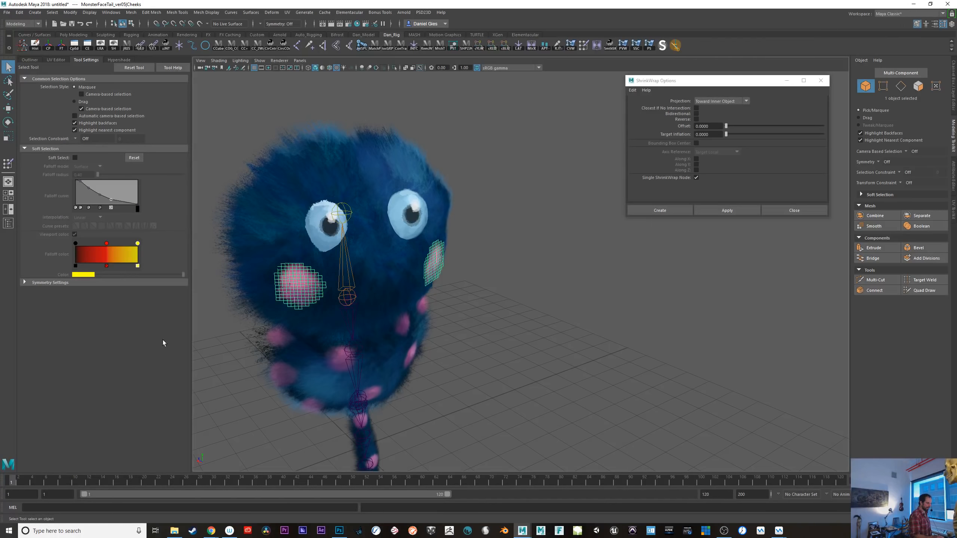
pyautogui.press('e')
pyautogui.press('q')
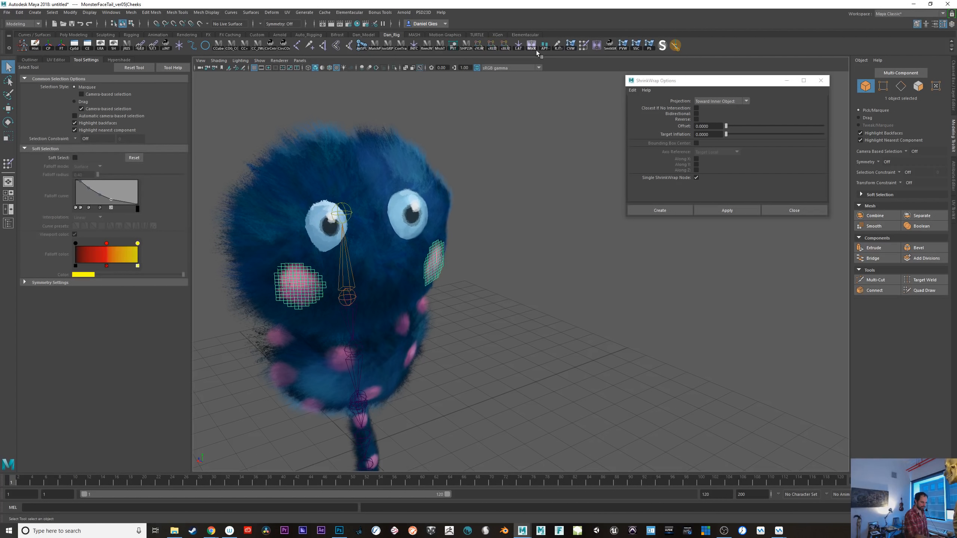
# - Turn the head with Head_joint1 around its X axis to expose how the cheeks follow the motion
pyautogui.click(346, 265)
pyautogui.press('e')
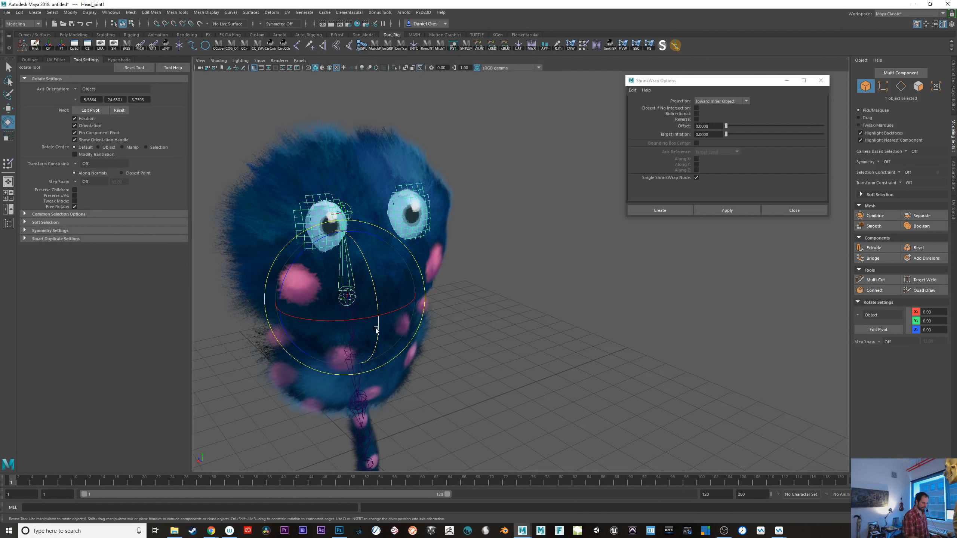
pyautogui.moveTo(378, 329); pyautogui.dragTo(492, 347)
pyautogui.hotkey('ctrl', 'z')
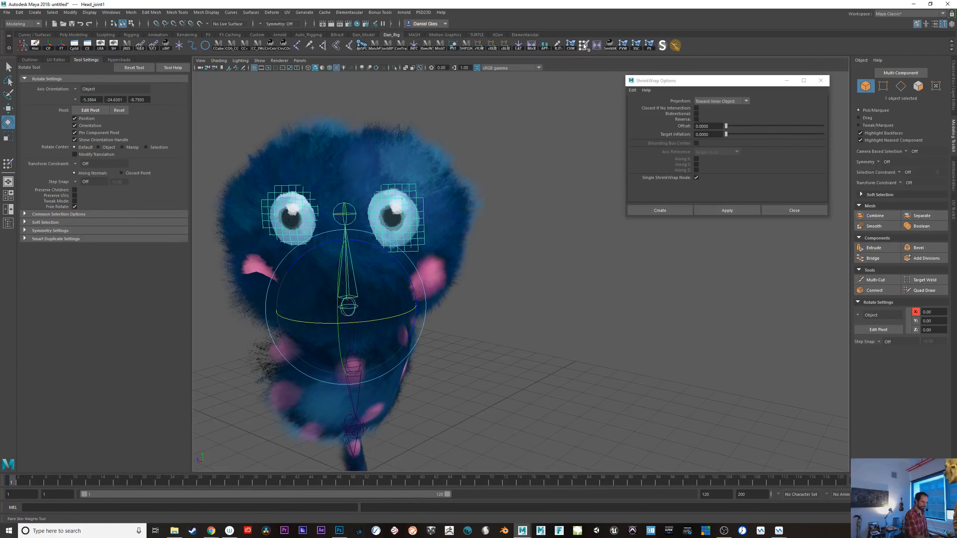
# - Start painting skin weights on the cheeks mesh, check its joint influences, and unlock Head_joint2
pyautogui.click(438, 288)
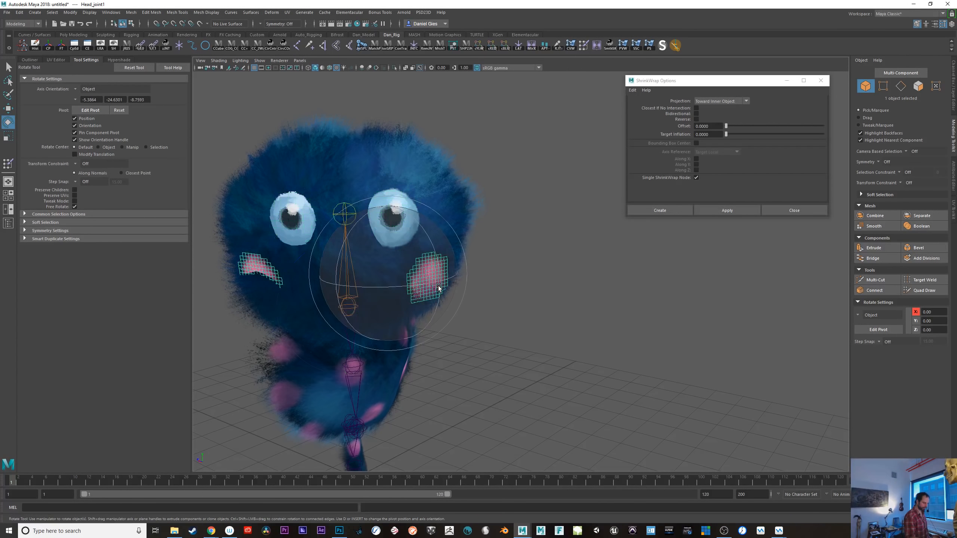
pyautogui.click(582, 48)
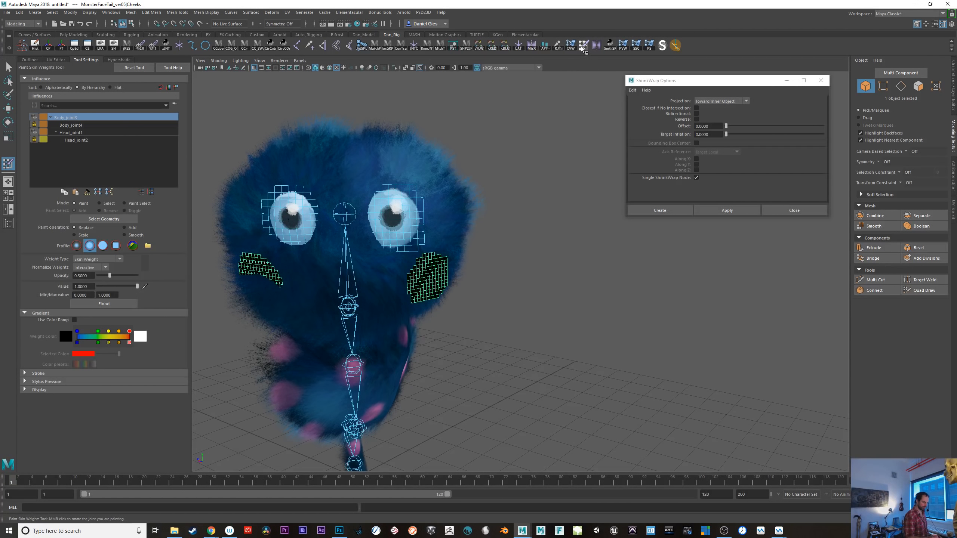
pyautogui.click(78, 134)
pyautogui.click(74, 119)
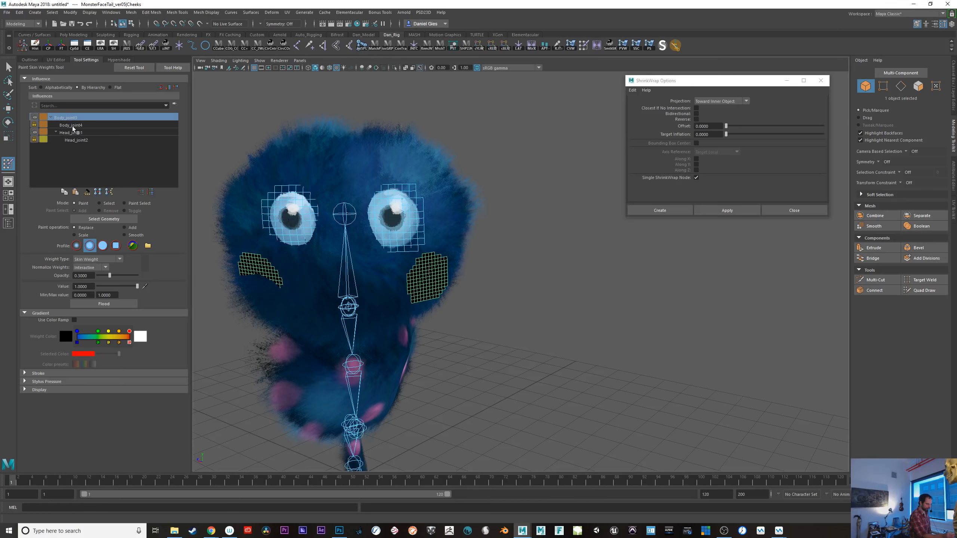
pyautogui.click(78, 140)
pyautogui.click(76, 132)
pyautogui.click(77, 141)
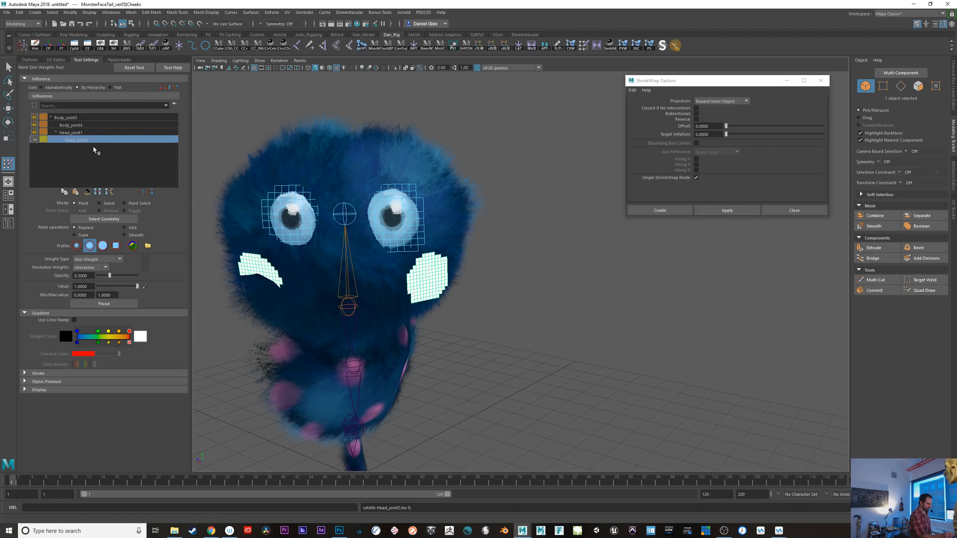
# - Check the cheek weights of Head_joint1 and Body_joint4, and make Body_joint3 the influence to paint
pyautogui.keyDown('alt'); pyautogui.moveTo(580, 392); pyautogui.dragTo(540, 379); pyautogui.keyUp('alt')
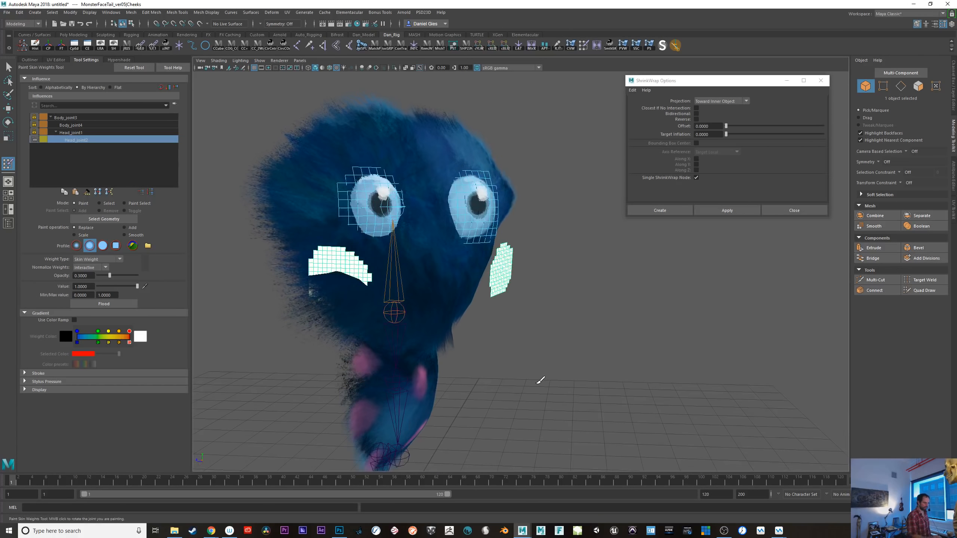
pyautogui.click(70, 133)
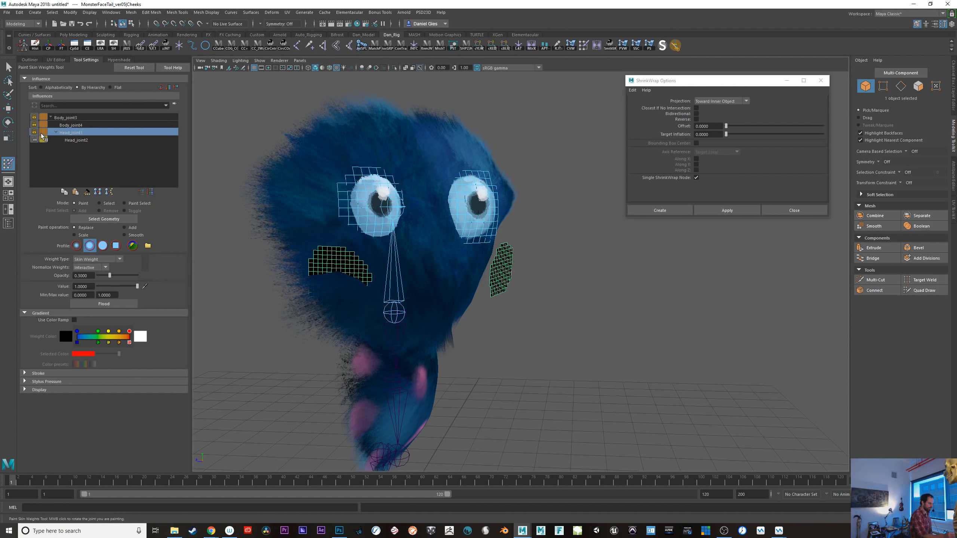
pyautogui.click(69, 126)
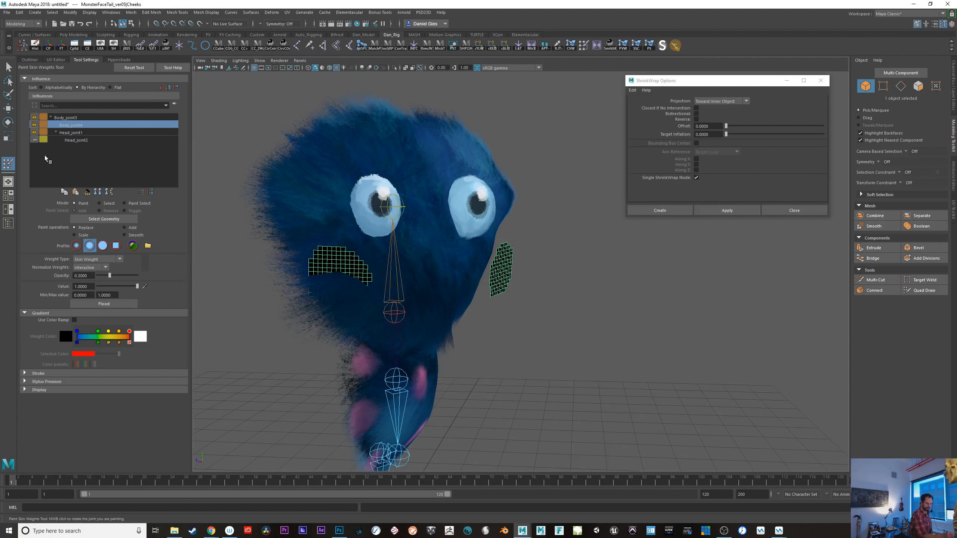
pyautogui.click(67, 118)
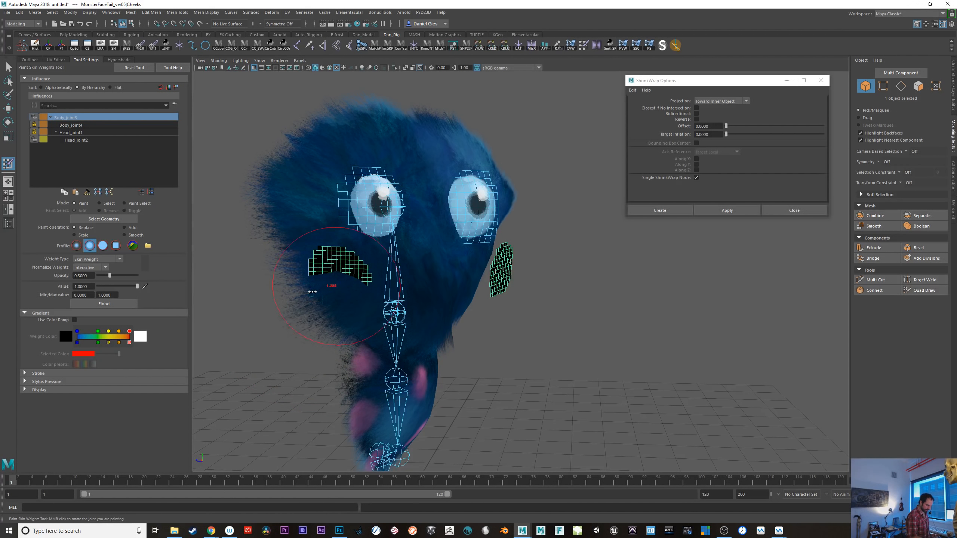
# - Resize the brush and paint partial Body_joint3 weights over both cheek patches so they sit on the head surface
pyautogui.click(332, 303)
pyautogui.click(336, 304)
pyautogui.keyDown('alt'); pyautogui.moveTo(411, 345); pyautogui.dragTo(388, 331); pyautogui.keyUp('alt')
pyautogui.hotkey('ctrl', 'z')
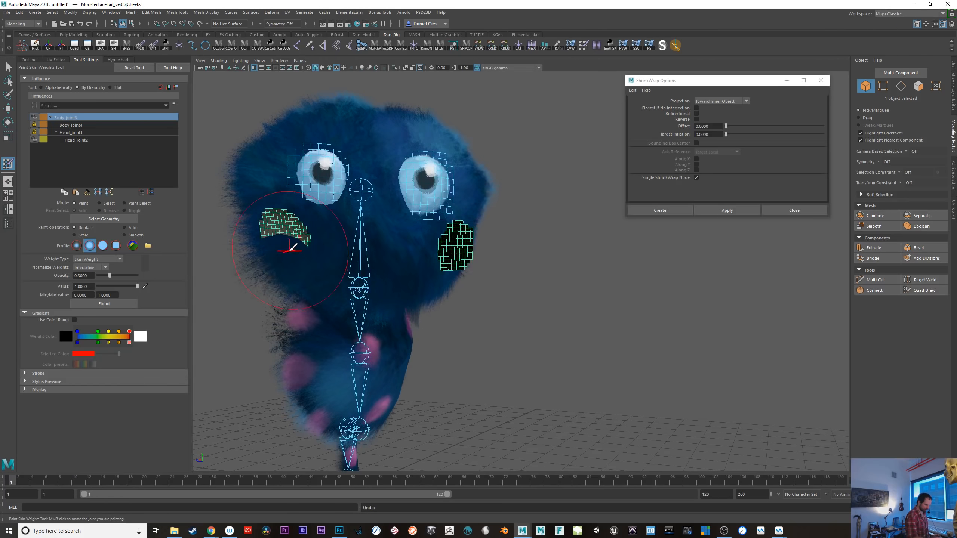
pyautogui.moveTo(293, 249); pyautogui.dragTo(302, 252)
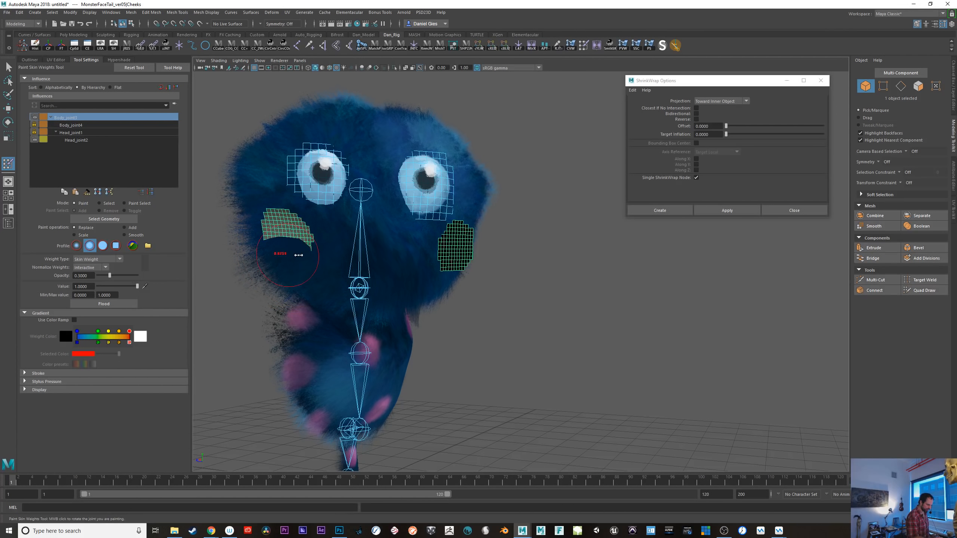
pyautogui.moveTo(286, 253); pyautogui.dragTo(308, 261)
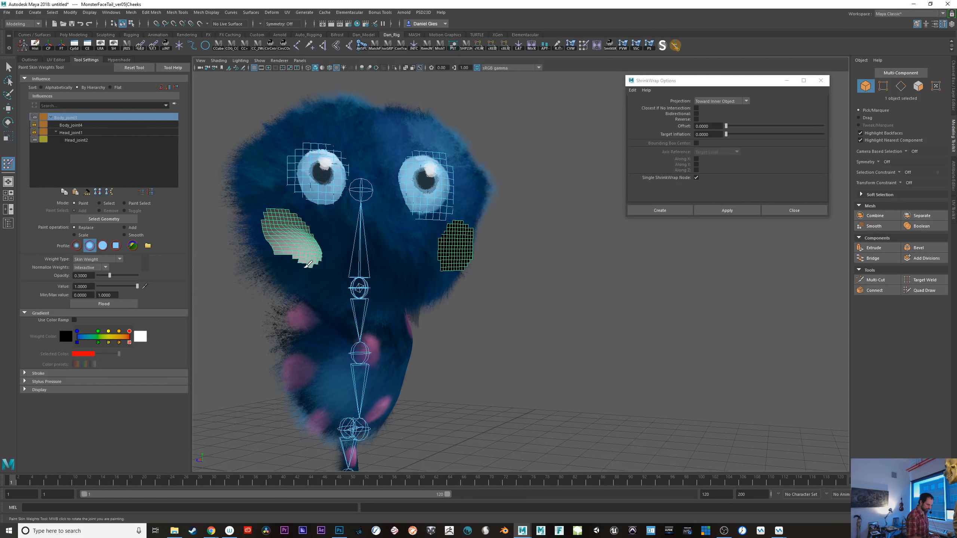
pyautogui.hotkey('ctrl', 'z')
pyautogui.moveTo(303, 255); pyautogui.dragTo(289, 260)
pyautogui.keyDown('alt'); pyautogui.moveTo(440, 344); pyautogui.dragTo(426, 352); pyautogui.keyUp('alt')
pyautogui.moveTo(434, 280); pyautogui.dragTo(442, 283)
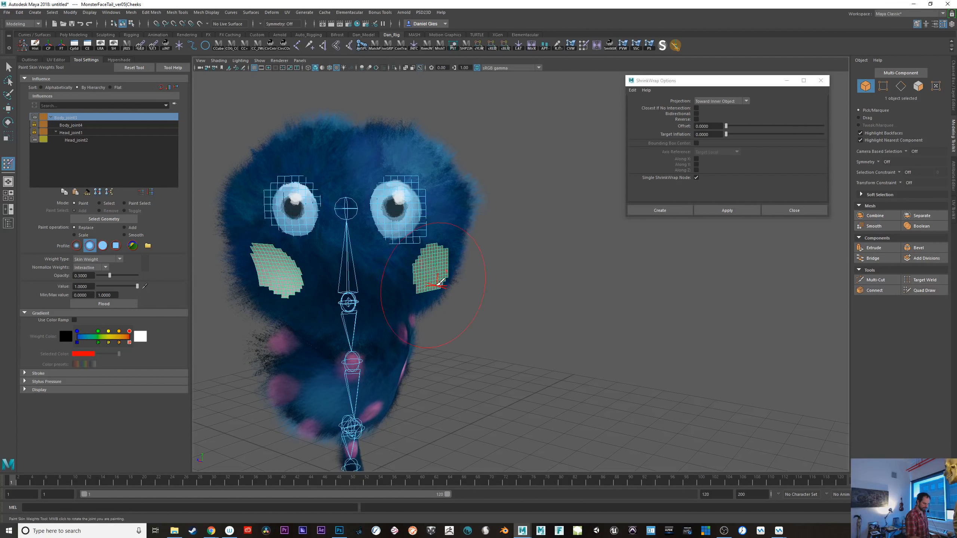
# - Select Head_joint1 and reset its Rotate X to 0
pyautogui.moveTo(482, 344)
pyautogui.keyDown('alt'); pyautogui.mouseDown()
pyautogui.moveTo(493, 320)
pyautogui.moveTo(493, 362)
pyautogui.moveTo(452, 316)
pyautogui.mouseUp(); pyautogui.keyUp('alt')
pyautogui.press('q')
pyautogui.click(343, 269)
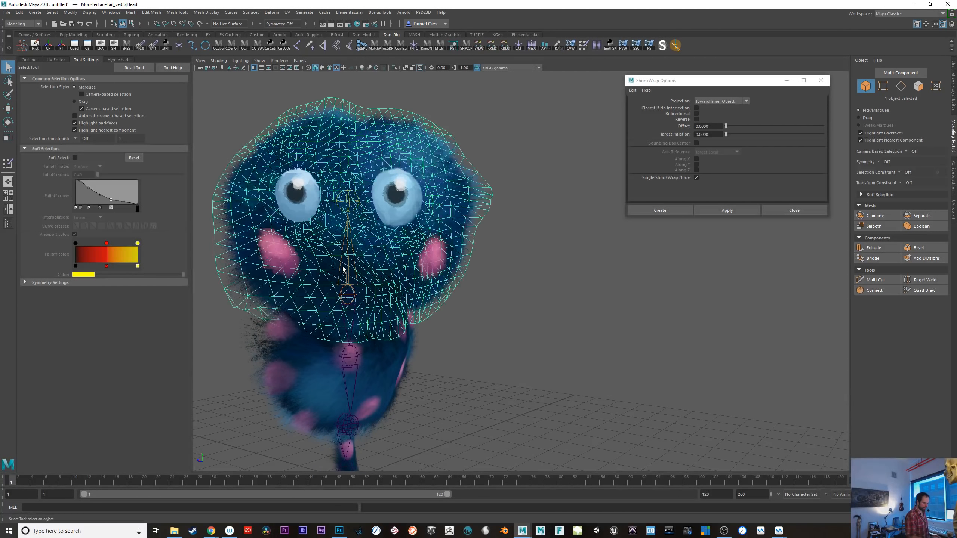
pyautogui.click(347, 284)
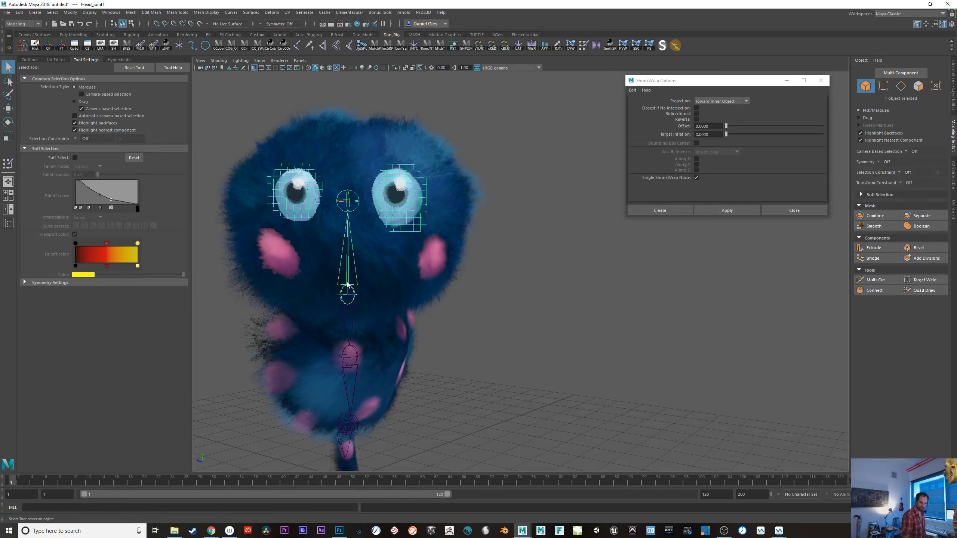
pyautogui.click(954, 98)
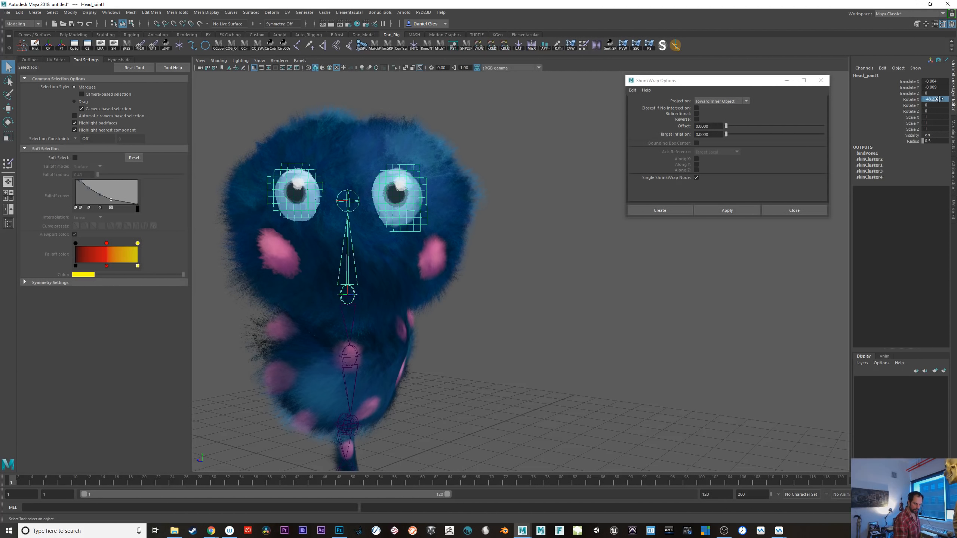
pyautogui.write('0')
pyautogui.press('Return')
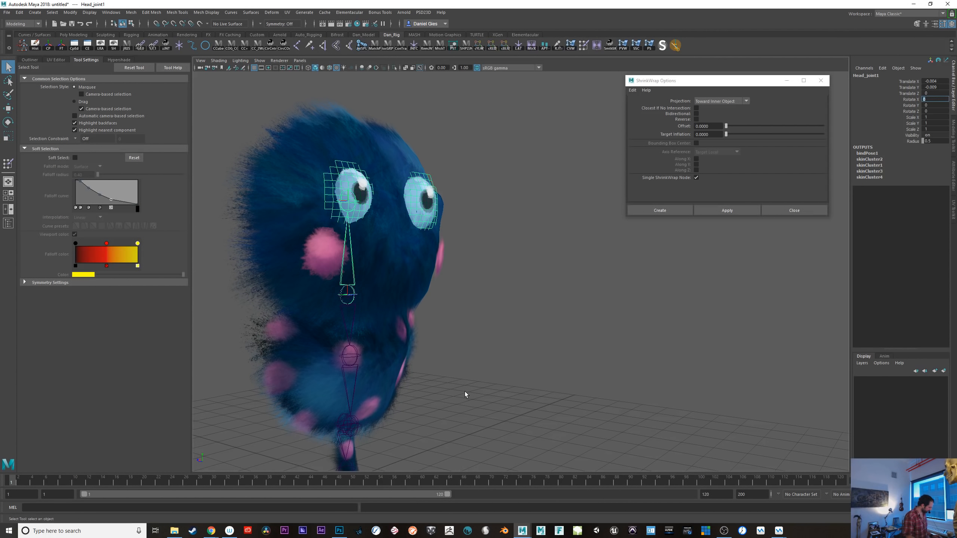
# - Rotate Head_joint1 back and forth to test the head and cheek deformation, undoing each test rotation
pyautogui.press('e')
pyautogui.moveTo(363, 277); pyautogui.dragTo(387, 285)
pyautogui.hotkey('ctrl', 'z')
pyautogui.keyDown('alt'); pyautogui.moveTo(403, 380); pyautogui.dragTo(461, 377); pyautogui.keyUp('alt')
pyautogui.moveTo(385, 290); pyautogui.dragTo(437, 280)
pyautogui.hotkey('ctrl', 'z')
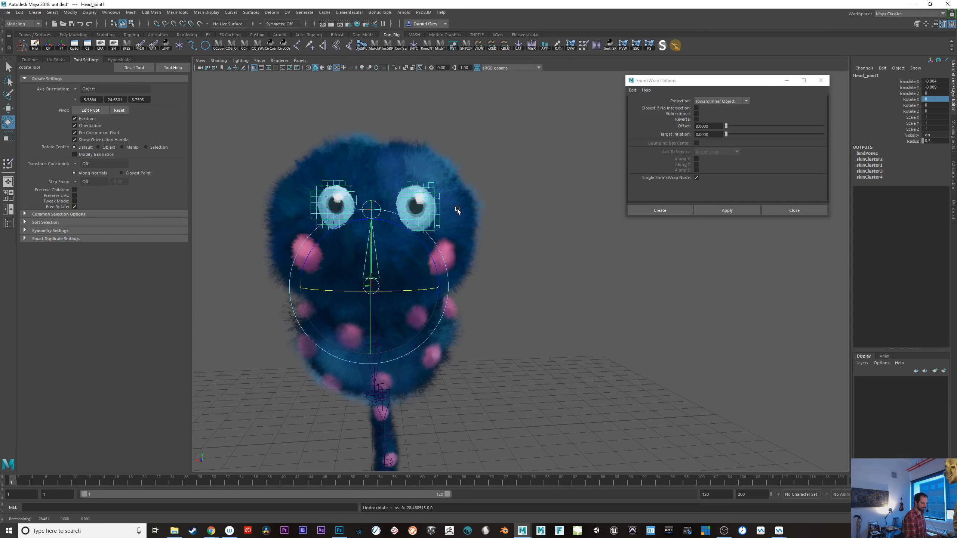
# - Select the head mesh and try to reshape its surface around the eye with the Sculpt tool
pyautogui.click(457, 209)
pyautogui.keyDown('alt'); pyautogui.moveTo(493, 316); pyautogui.dragTo(551, 358); pyautogui.keyUp('alt')
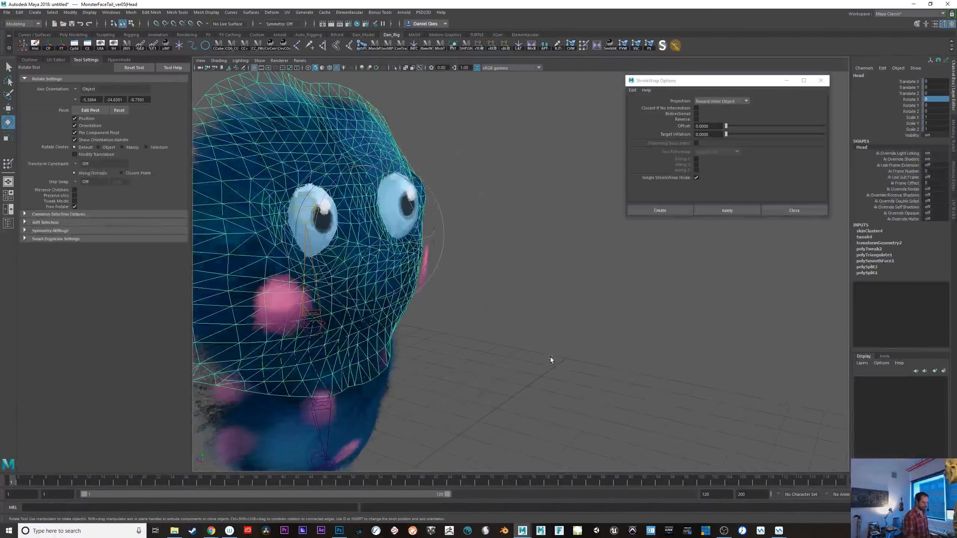
pyautogui.press('q')
pyautogui.keyDown('alt'); pyautogui.moveTo(431, 335); pyautogui.dragTo(306, 270); pyautogui.keyUp('alt')
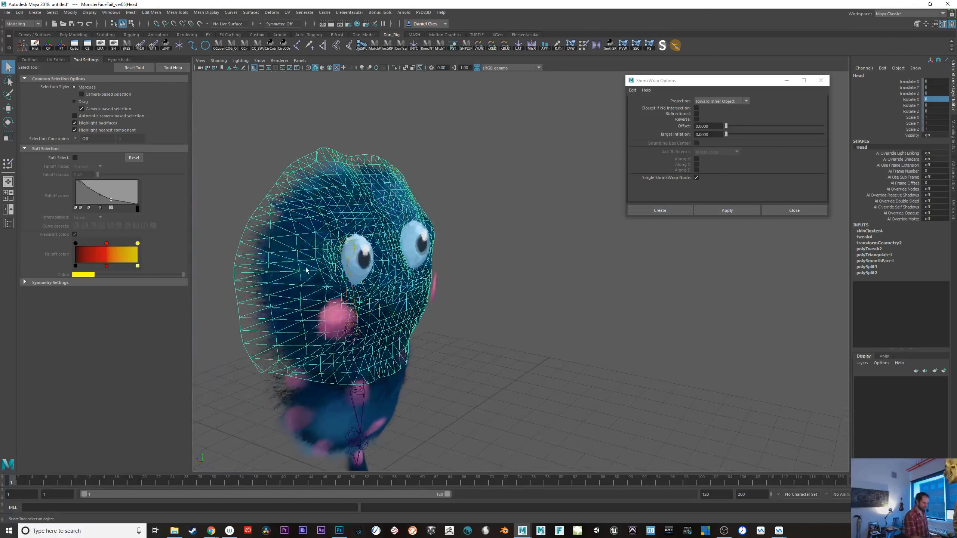
pyautogui.moveTo(306, 270)
pyautogui.mouseDown(button='right')
pyautogui.moveTo(287, 272)
pyautogui.moveTo(306, 270)
pyautogui.mouseUp(button='right')
pyautogui.keyDown('alt'); pyautogui.moveTo(306, 270); pyautogui.dragTo(466, 191); pyautogui.keyUp('alt')
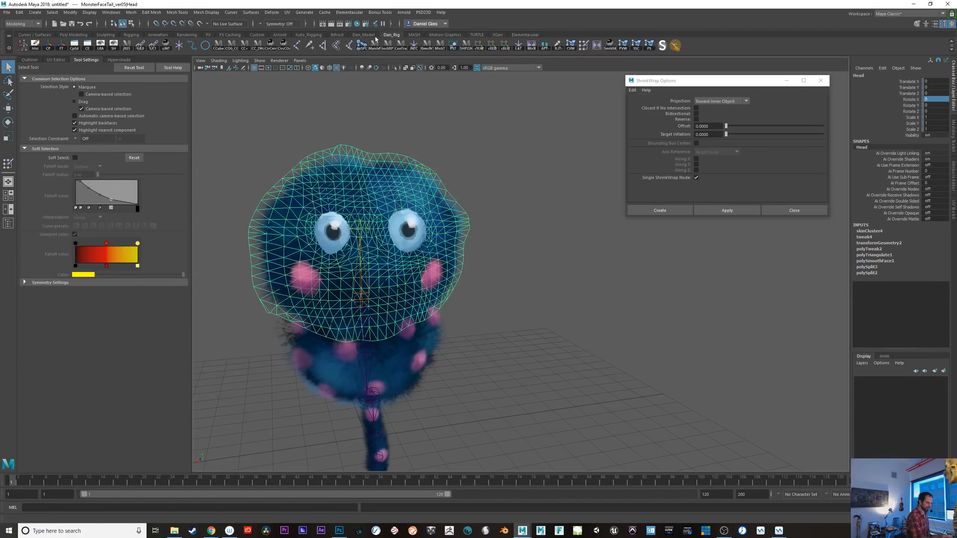
pyautogui.click(364, 35)
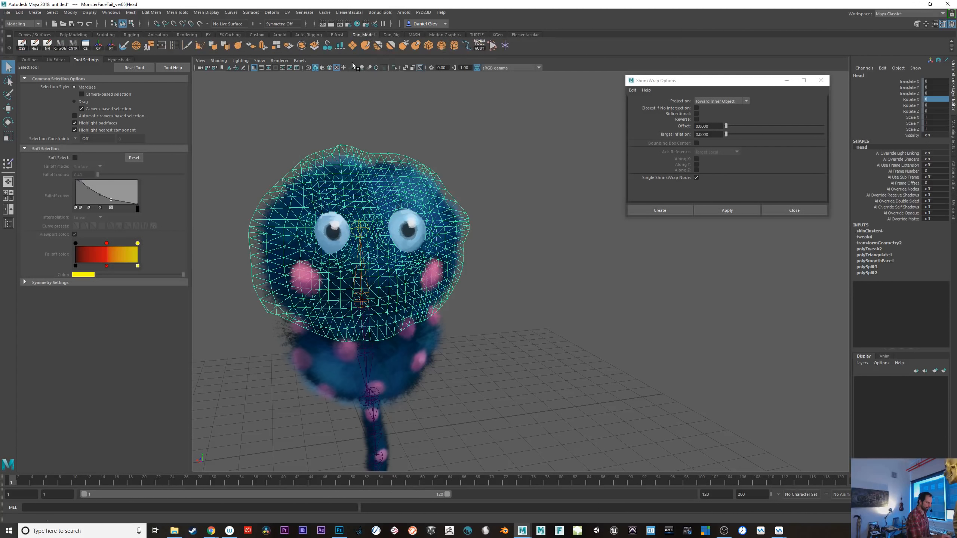
pyautogui.click(365, 46)
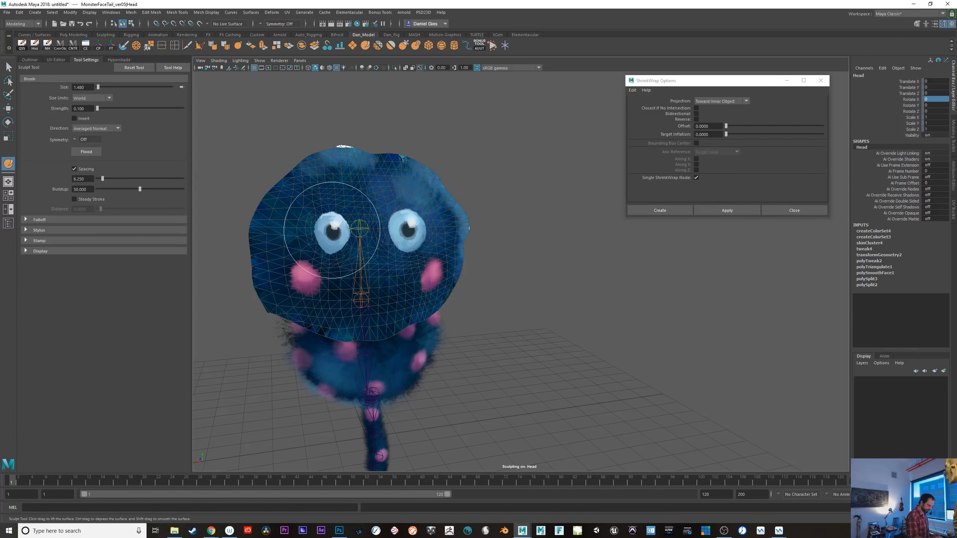
pyautogui.click(332, 235)
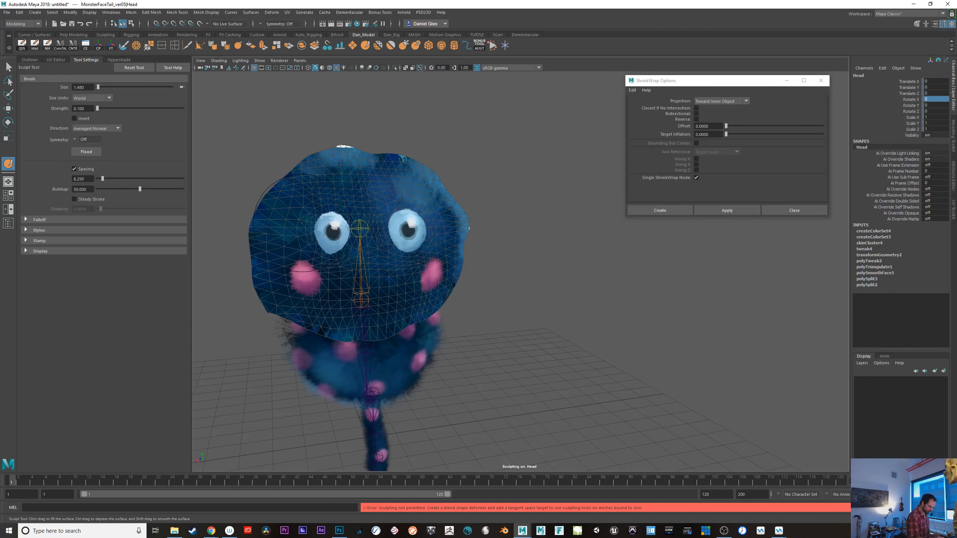
pyautogui.press('q')
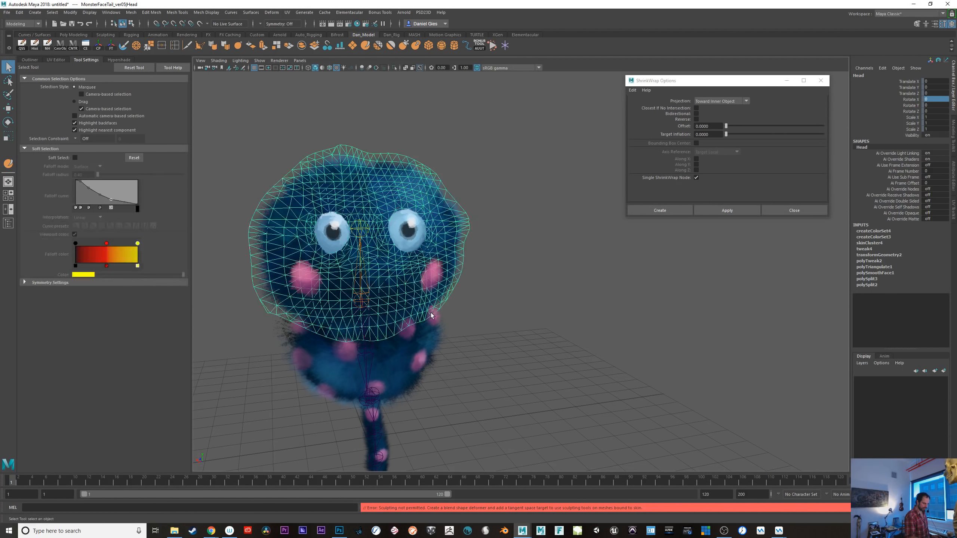
# - Isolate the head mesh and select the vertices at the centres of both eye areas
pyautogui.keyDown('alt'); pyautogui.moveTo(443, 310); pyautogui.dragTo(497, 323); pyautogui.keyUp('alt')
pyautogui.keyDown('alt'); pyautogui.moveTo(497, 322); pyautogui.dragTo(601, 396, button='right'); pyautogui.keyUp('alt')
pyautogui.keyDown('alt'); pyautogui.moveTo(456, 366); pyautogui.dragTo(589, 412, button='middle'); pyautogui.keyUp('alt')
pyautogui.keyDown('alt'); pyautogui.moveTo(589, 411); pyautogui.dragTo(394, 314, button='right'); pyautogui.keyUp('alt')
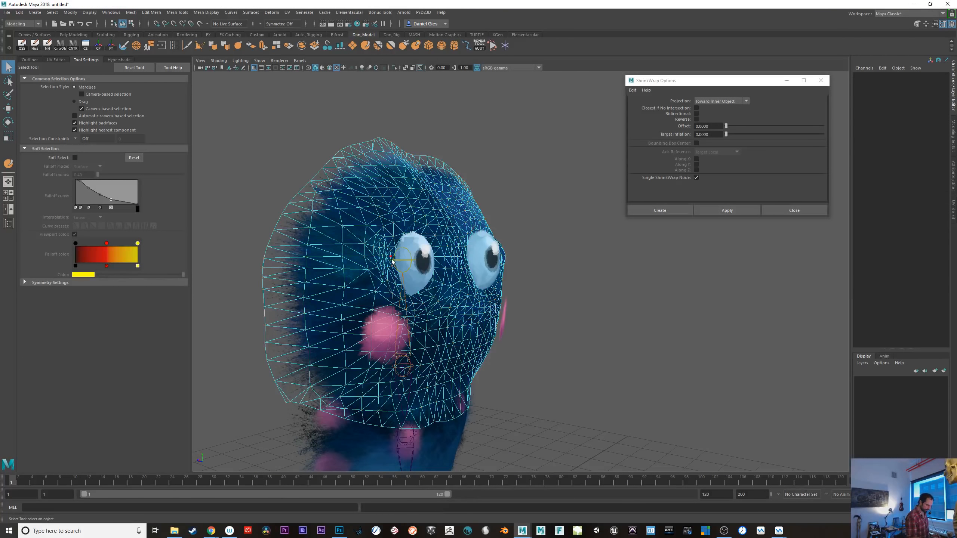
pyautogui.click(390, 263)
pyautogui.keyDown('alt'); pyautogui.moveTo(515, 320); pyautogui.dragTo(457, 333); pyautogui.keyUp('alt')
pyautogui.click(419, 273)
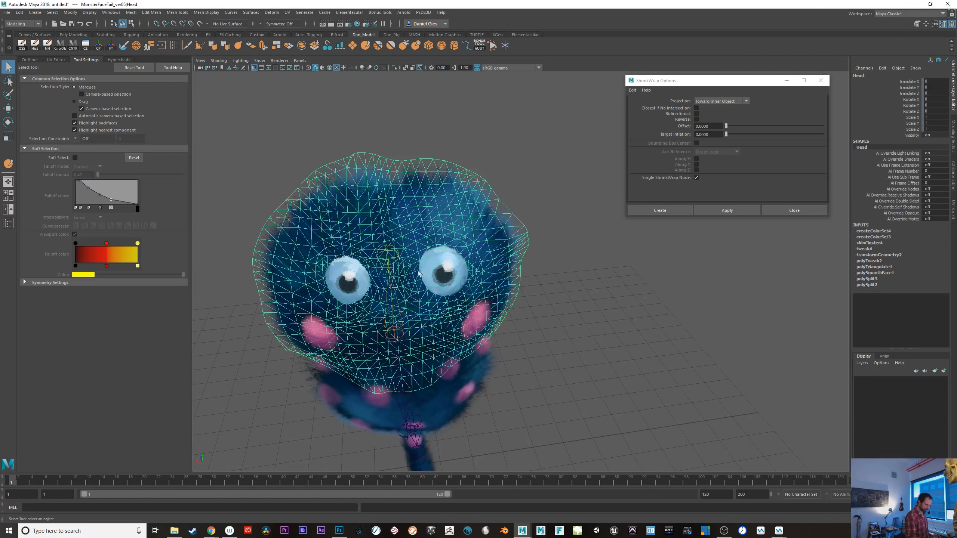
pyautogui.hotkey('ctrl', '1')
pyautogui.moveTo(337, 279); pyautogui.dragTo(346, 259, button='right')
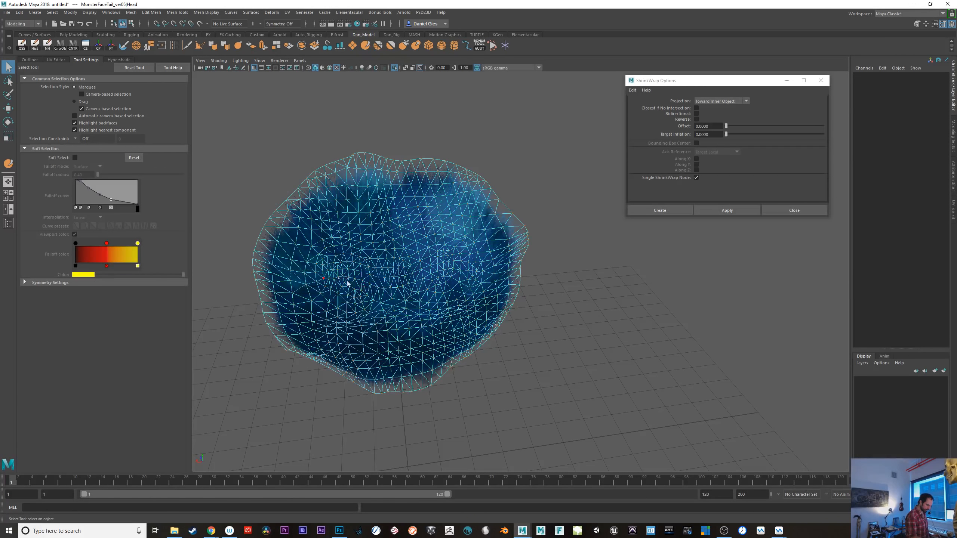
pyautogui.moveTo(351, 272); pyautogui.dragTo(351, 272)
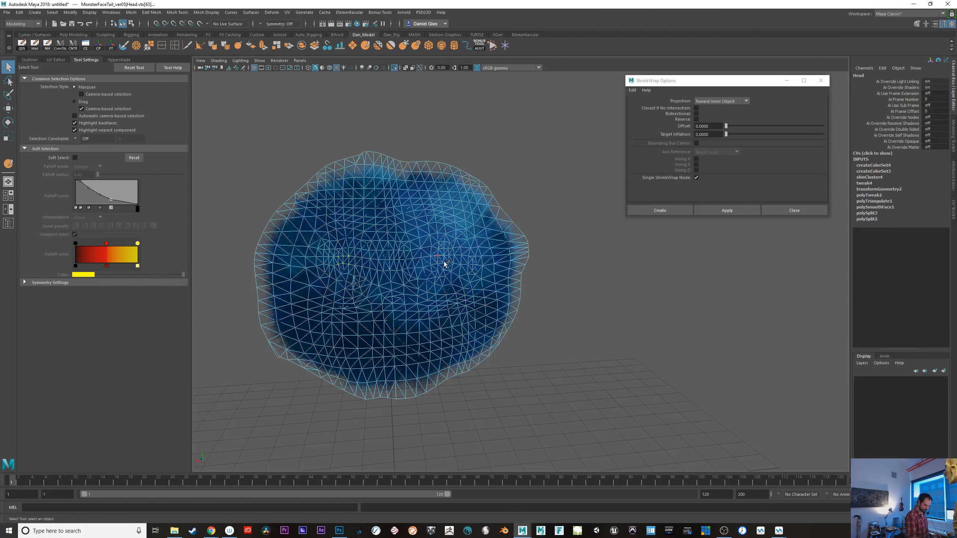
# - Enable soft selection with a falloff covering both eye areas, exit isolation, and push the selected vertices back into the head
pyautogui.press('b')
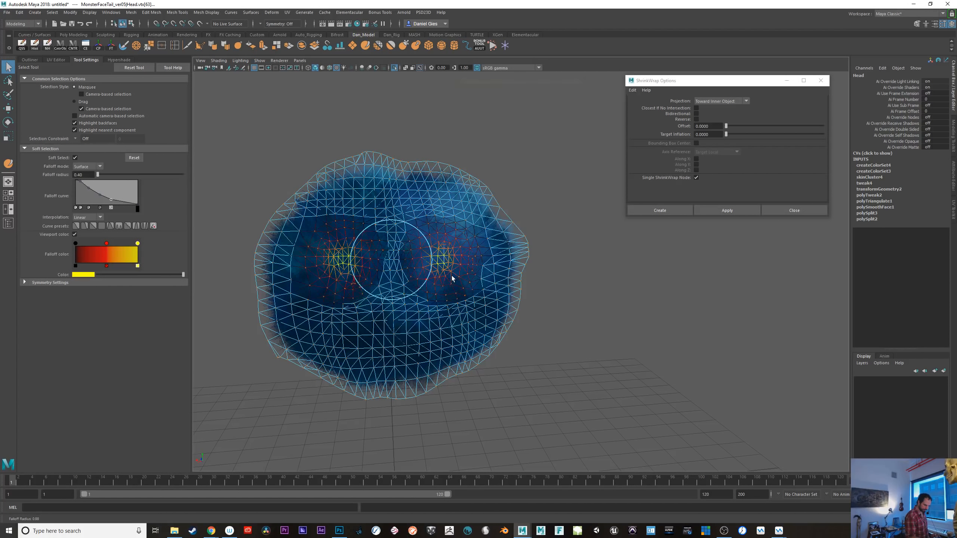
pyautogui.moveTo(412, 288); pyautogui.dragTo(425, 283, button='middle')
pyautogui.hotkey('ctrl', '1')
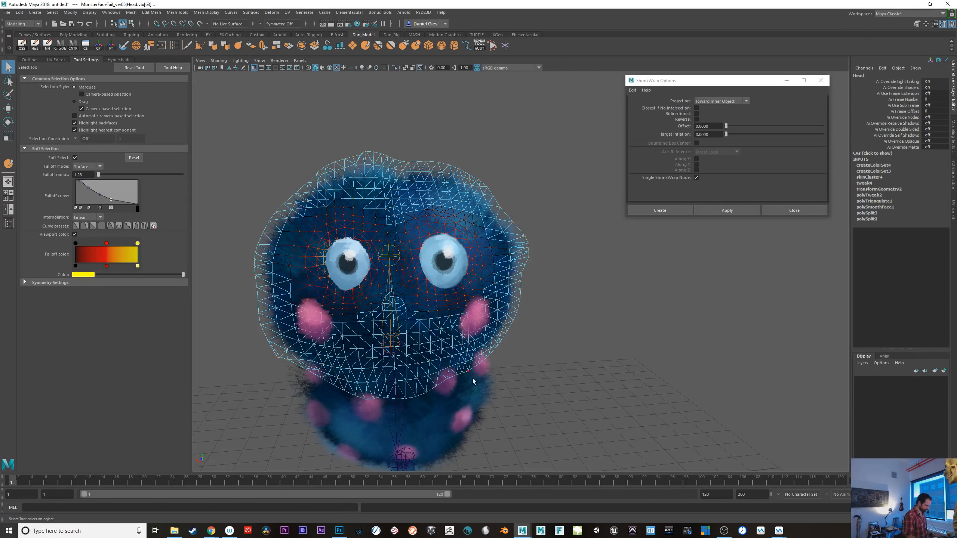
pyautogui.keyDown('alt'); pyautogui.moveTo(509, 393); pyautogui.dragTo(577, 384); pyautogui.keyUp('alt')
pyautogui.press('w')
pyautogui.keyDown('alt'); pyautogui.moveTo(480, 375); pyautogui.dragTo(505, 354); pyautogui.keyUp('alt')
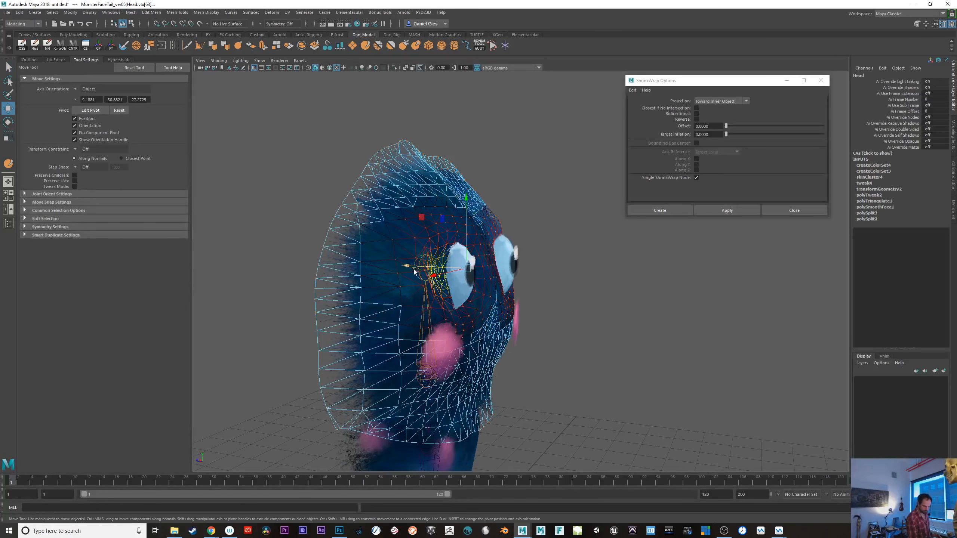
pyautogui.moveTo(408, 266); pyautogui.dragTo(400, 267)
pyautogui.keyDown('alt'); pyautogui.moveTo(488, 353); pyautogui.dragTo(567, 380); pyautogui.keyUp('alt')
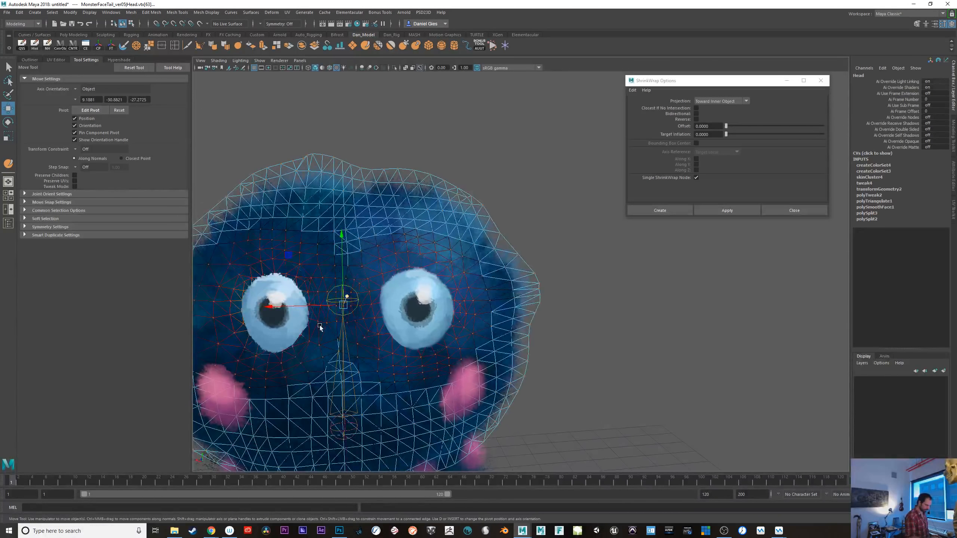
# - Select the ring of head edges around the monster's eye above the larger visible cheek, in edge mode with soft selection
pyautogui.moveTo(287, 263); pyautogui.dragTo(281, 239, button='right')
pyautogui.click(268, 260)
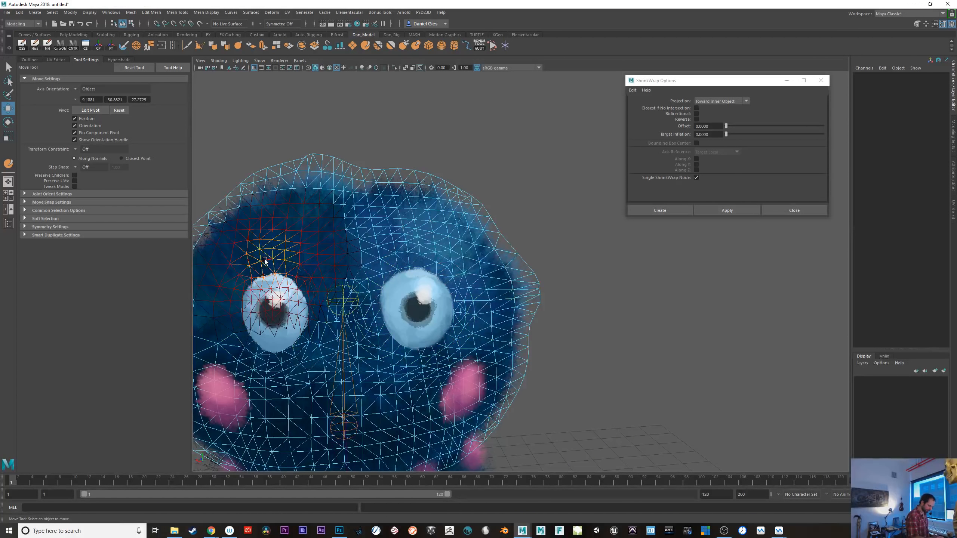
pyautogui.press('q')
pyautogui.click(292, 265)
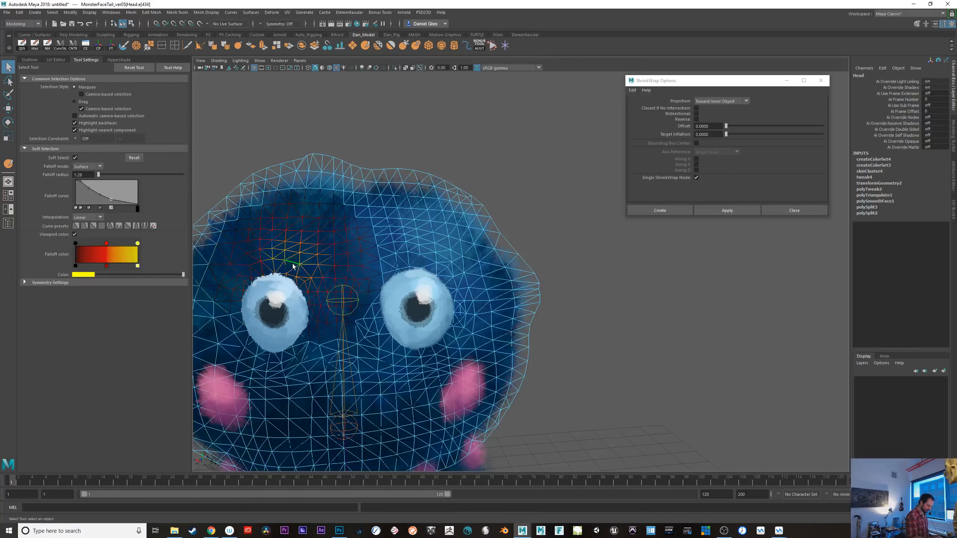
pyautogui.keyDown('shift'); pyautogui.click(230, 288); pyautogui.keyUp('shift')
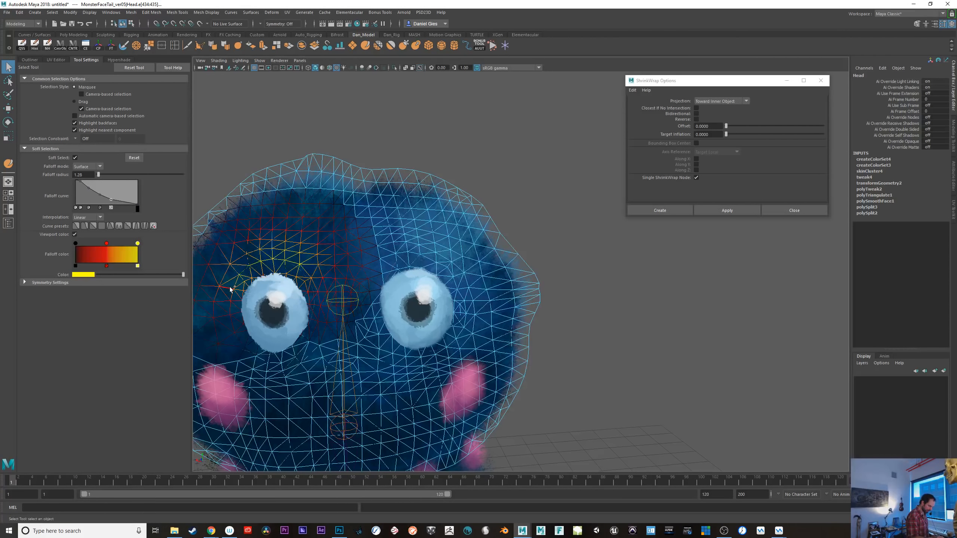
pyautogui.keyDown('shift'); pyautogui.click(231, 313); pyautogui.keyUp('shift')
pyautogui.keyDown('shift'); pyautogui.click(233, 326); pyautogui.keyUp('shift')
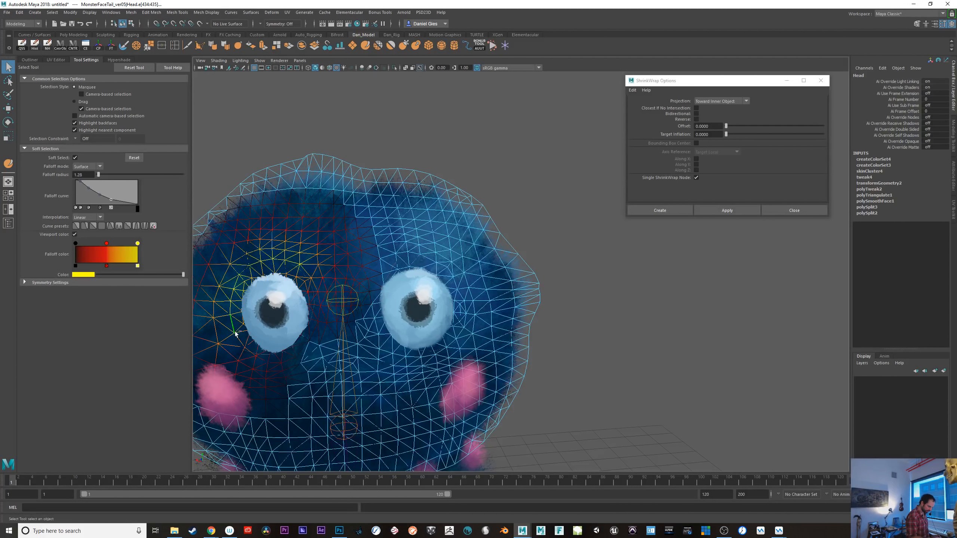
pyautogui.keyDown('shift'); pyautogui.click(239, 341); pyautogui.keyUp('shift')
pyautogui.keyDown('shift'); pyautogui.click(250, 352); pyautogui.keyUp('shift')
pyautogui.keyDown('shift'); pyautogui.click(268, 364); pyautogui.keyUp('shift')
pyautogui.keyDown('shift'); pyautogui.click(283, 364); pyautogui.keyUp('shift')
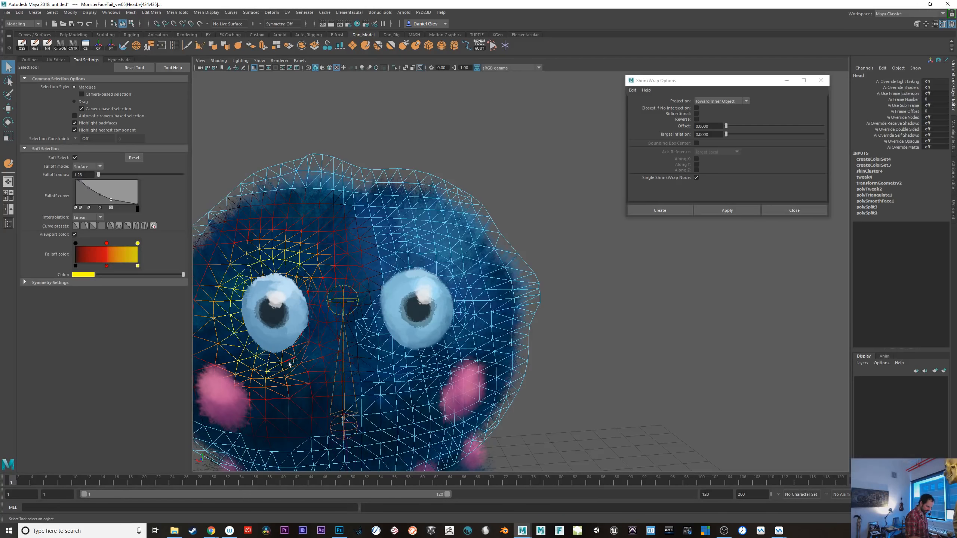
pyautogui.keyDown('shift'); pyautogui.click(298, 356); pyautogui.keyUp('shift')
pyautogui.keyDown('shift'); pyautogui.click(313, 333); pyautogui.keyUp('shift')
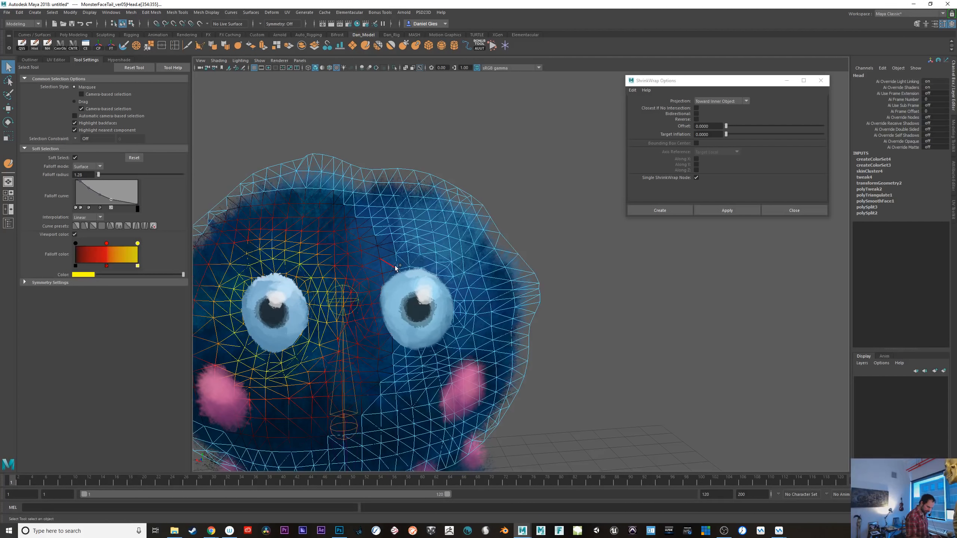
# - Add the head edges surrounding the second eye to the soft selection
pyautogui.keyDown('shift'); pyautogui.click(411, 268); pyautogui.keyUp('shift')
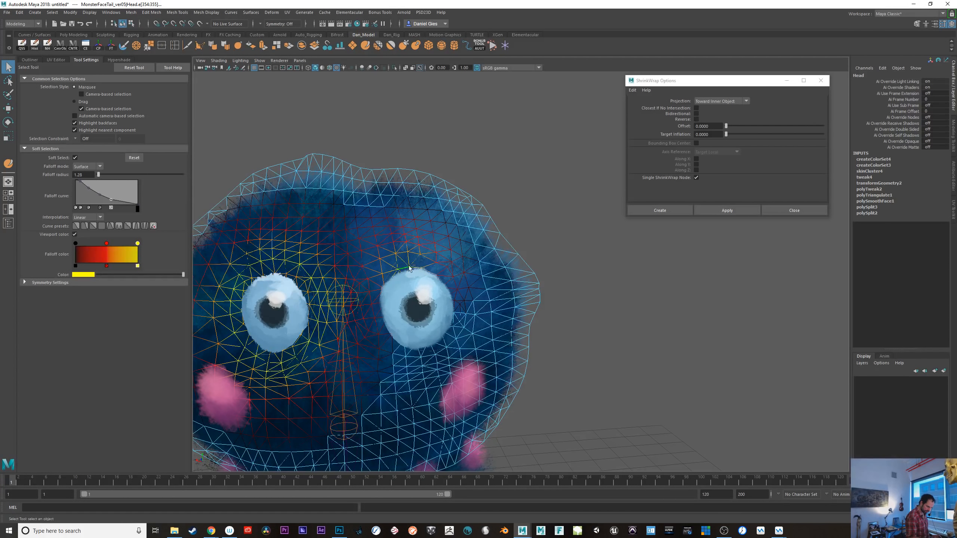
pyautogui.keyDown('shift'); pyautogui.click(417, 268); pyautogui.keyUp('shift')
pyautogui.keyDown('shift'); pyautogui.click(432, 274); pyautogui.keyUp('shift')
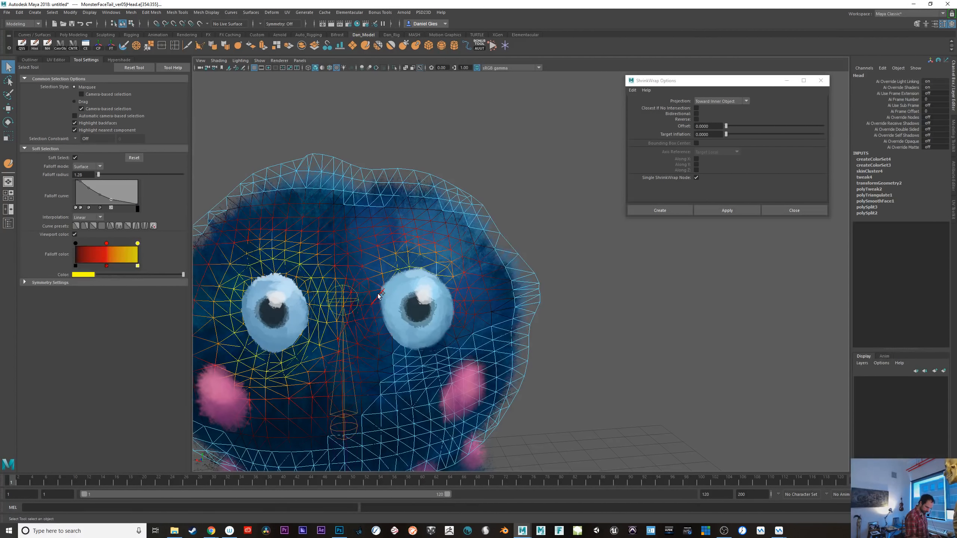
pyautogui.keyDown('shift'); pyautogui.click(378, 307); pyautogui.keyUp('shift')
pyautogui.hotkey('ctrl', 'z')
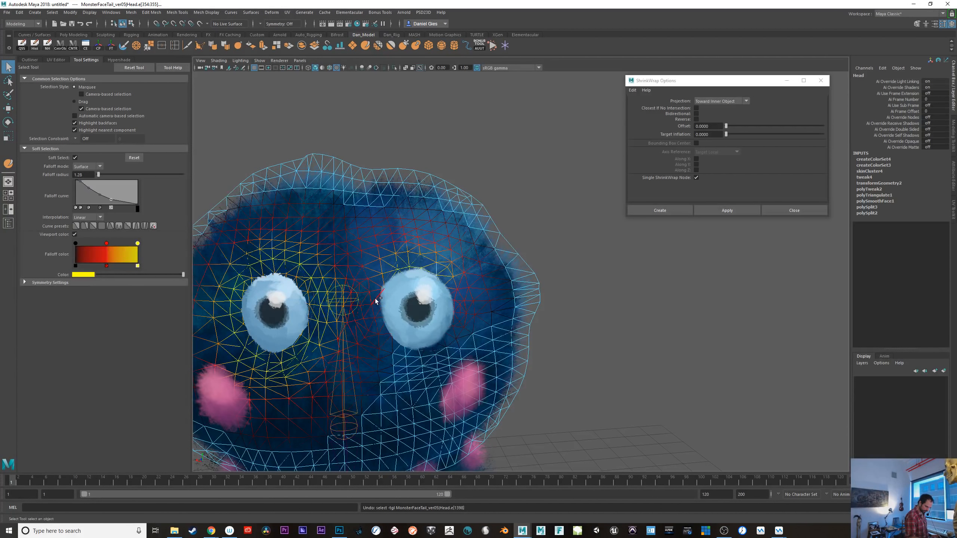
pyautogui.keyDown('shift'); pyautogui.click(384, 324); pyautogui.keyUp('shift')
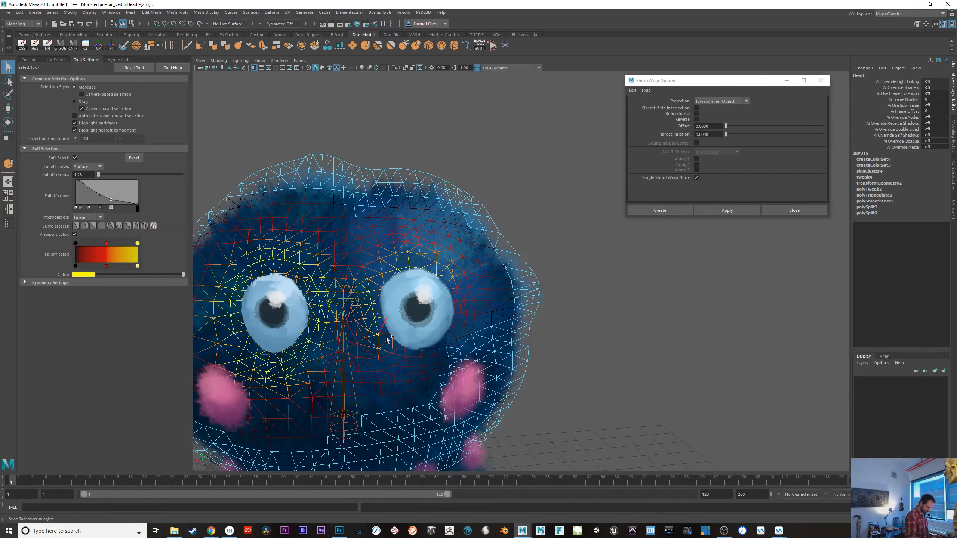
pyautogui.keyDown('shift'); pyautogui.click(399, 350); pyautogui.keyUp('shift')
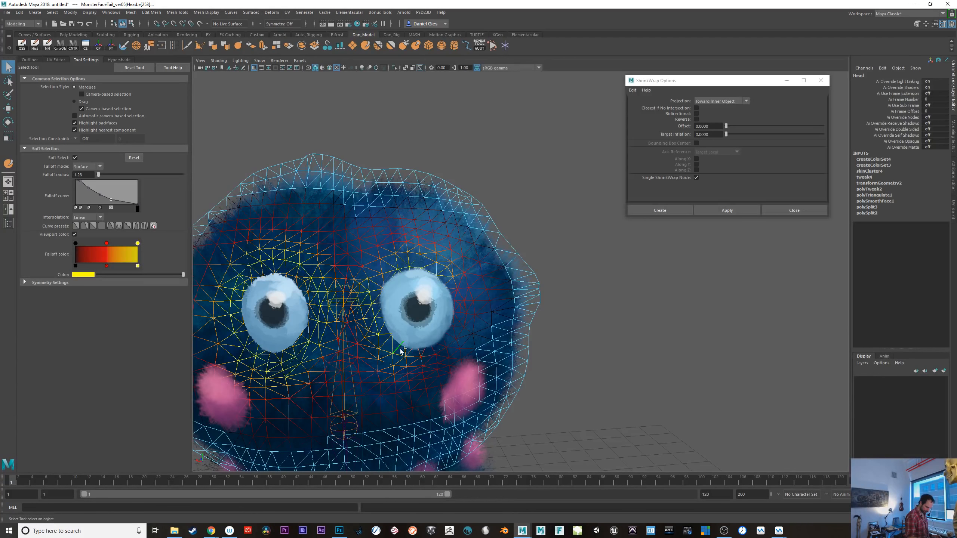
pyautogui.keyDown('shift'); pyautogui.click(431, 349); pyautogui.keyUp('shift')
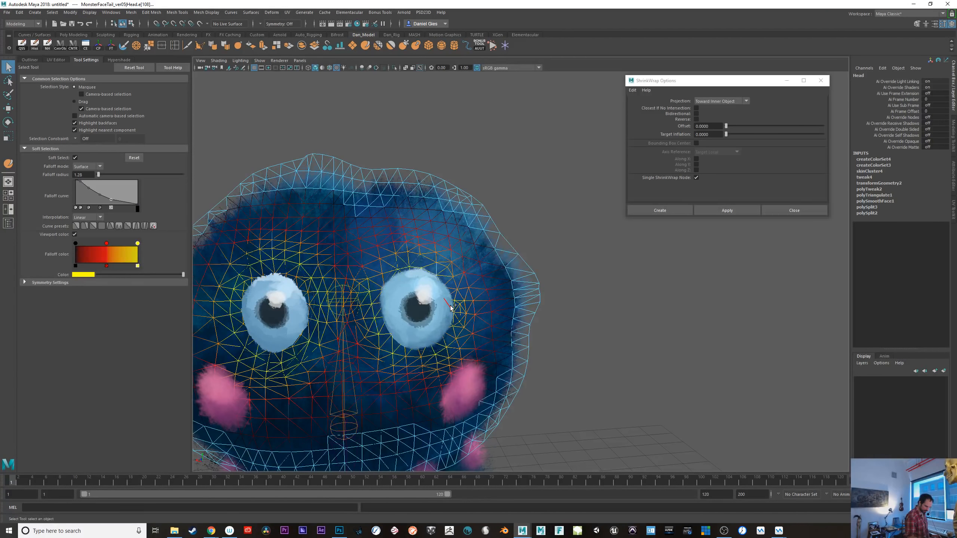
# - Move the soft-selected edges around both eyes in depth, return to object selection, and clear the selection
pyautogui.keyDown('alt'); pyautogui.moveTo(451, 307); pyautogui.dragTo(625, 380); pyautogui.keyUp('alt')
pyautogui.press('w')
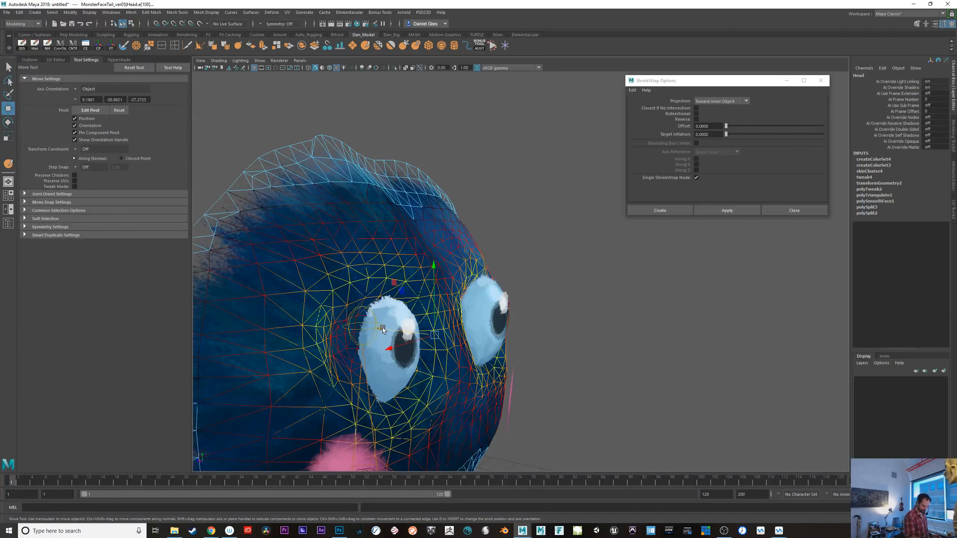
pyautogui.keyDown('alt'); pyautogui.moveTo(382, 329); pyautogui.dragTo(493, 380); pyautogui.keyUp('alt')
pyautogui.press('q')
pyautogui.click(291, 352)
pyautogui.keyDown('alt'); pyautogui.moveTo(494, 381); pyautogui.dragTo(398, 366, button='right'); pyautogui.keyUp('alt')
pyautogui.press('F8')
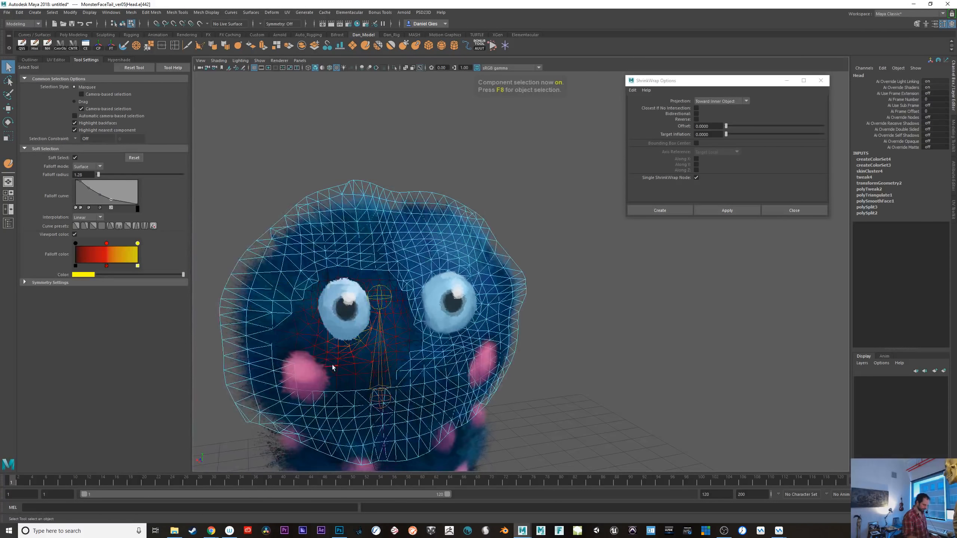
pyautogui.press('F8')
pyautogui.keyDown('alt'); pyautogui.moveTo(339, 362); pyautogui.dragTo(407, 389); pyautogui.keyUp('alt')
pyautogui.click(361, 327)
pyautogui.click(555, 395)
# - Test-rotate Head_joint1 to check how the eyes sit on the reshaped head, undoing each rotation
pyautogui.keyDown('alt'); pyautogui.moveTo(555, 396); pyautogui.dragTo(515, 385, button='right'); pyautogui.keyUp('alt')
pyautogui.keyDown('alt'); pyautogui.moveTo(515, 384); pyautogui.dragTo(506, 378); pyautogui.keyUp('alt')
pyautogui.keyDown('alt'); pyautogui.moveTo(506, 378); pyautogui.dragTo(433, 341, button='middle'); pyautogui.keyUp('alt')
pyautogui.keyDown('alt'); pyautogui.moveTo(433, 341); pyautogui.dragTo(463, 357); pyautogui.keyUp('alt')
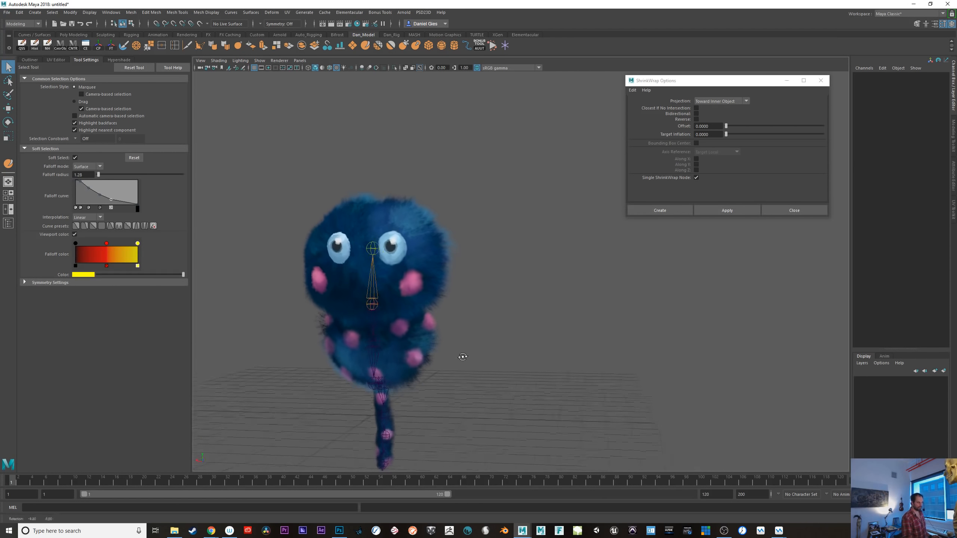
pyautogui.click(373, 303)
pyautogui.press('e')
pyautogui.moveTo(374, 332)
pyautogui.mouseDown()
pyautogui.moveTo(360, 340)
pyautogui.moveTo(420, 324)
pyautogui.moveTo(365, 333)
pyautogui.mouseUp()
pyautogui.hotkey('ctrl', 'z')
pyautogui.keyDown('alt'); pyautogui.moveTo(493, 397); pyautogui.dragTo(508, 391); pyautogui.keyUp('alt')
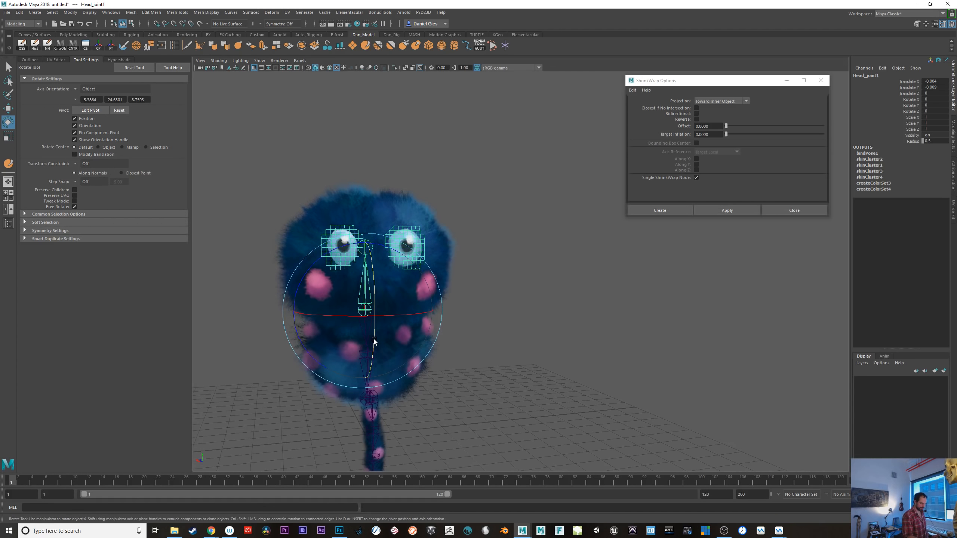
pyautogui.keyDown('alt'); pyautogui.moveTo(399, 314); pyautogui.dragTo(413, 345); pyautogui.keyUp('alt')
pyautogui.hotkey('ctrl', 'z')
pyautogui.keyDown('alt'); pyautogui.moveTo(456, 361); pyautogui.dragTo(565, 377); pyautogui.keyUp('alt')
# - Freely rotate Head_joint1 in several directions to check the face from the side, undoing the test rotations
pyautogui.click(494, 213)
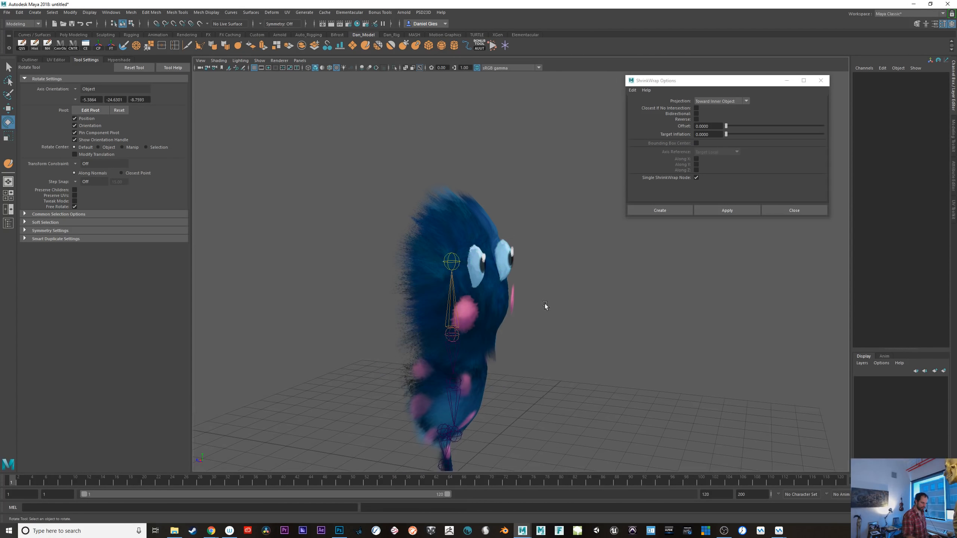
pyautogui.click(490, 315)
pyautogui.moveTo(489, 320)
pyautogui.keyDown('alt'); pyautogui.mouseDown()
pyautogui.moveTo(409, 331)
pyautogui.moveTo(519, 414)
pyautogui.moveTo(448, 324)
pyautogui.moveTo(422, 322)
pyautogui.moveTo(486, 315)
pyautogui.moveTo(413, 329)
pyautogui.moveTo(486, 332)
pyautogui.mouseUp(); pyautogui.keyUp('alt')
pyautogui.click(504, 380)
pyautogui.click(385, 316)
pyautogui.moveTo(473, 303); pyautogui.dragTo(504, 311)
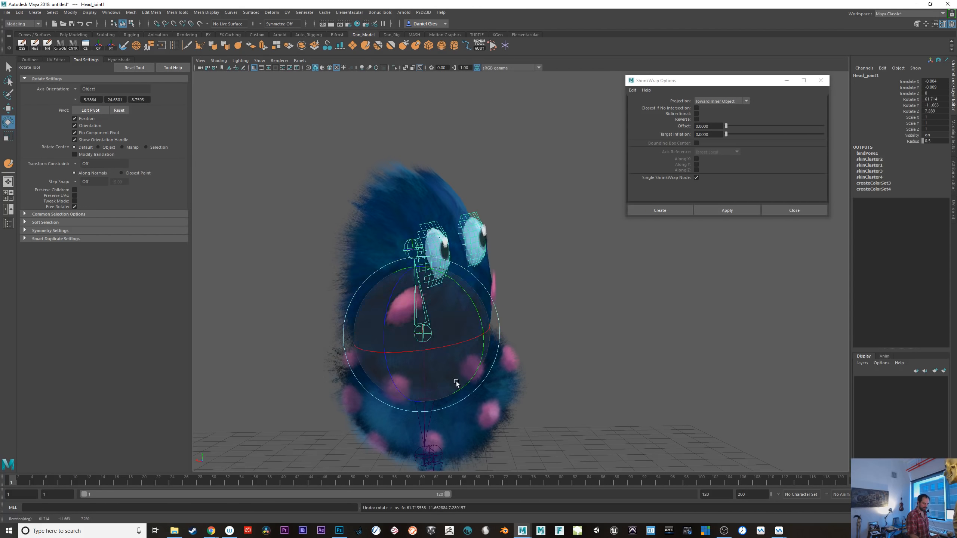
pyautogui.hotkey('ctrl', 'z')
pyautogui.moveTo(427, 368); pyautogui.dragTo(481, 353)
pyautogui.hotkey('ctrl', 'z')
pyautogui.moveTo(377, 335); pyautogui.dragTo(421, 373)
pyautogui.hotkey('ctrl', 'z')
pyautogui.hotkey('ctrl', 'z')
pyautogui.hotkey('ctrl', 'z')
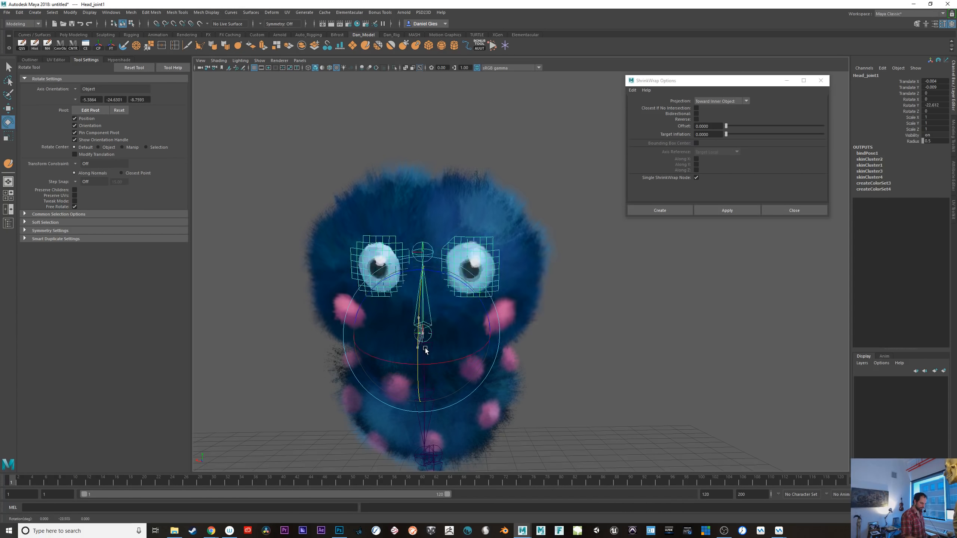
# - Select the furry Head mesh and duplicate it
pyautogui.click(530, 264)
pyautogui.keyDown('alt'); pyautogui.moveTo(558, 347); pyautogui.dragTo(670, 373); pyautogui.keyUp('alt')
pyautogui.keyDown('alt'); pyautogui.moveTo(670, 373); pyautogui.dragTo(580, 352, button='right'); pyautogui.keyUp('alt')
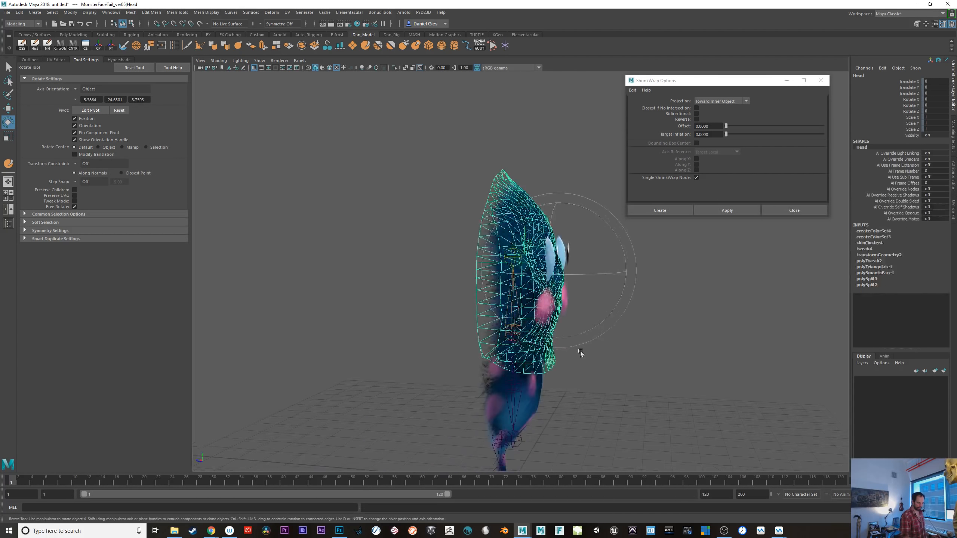
pyautogui.keyDown('alt'); pyautogui.moveTo(580, 351); pyautogui.dragTo(541, 360, button='middle'); pyautogui.keyUp('alt')
pyautogui.hotkey('ctrl', 'd')
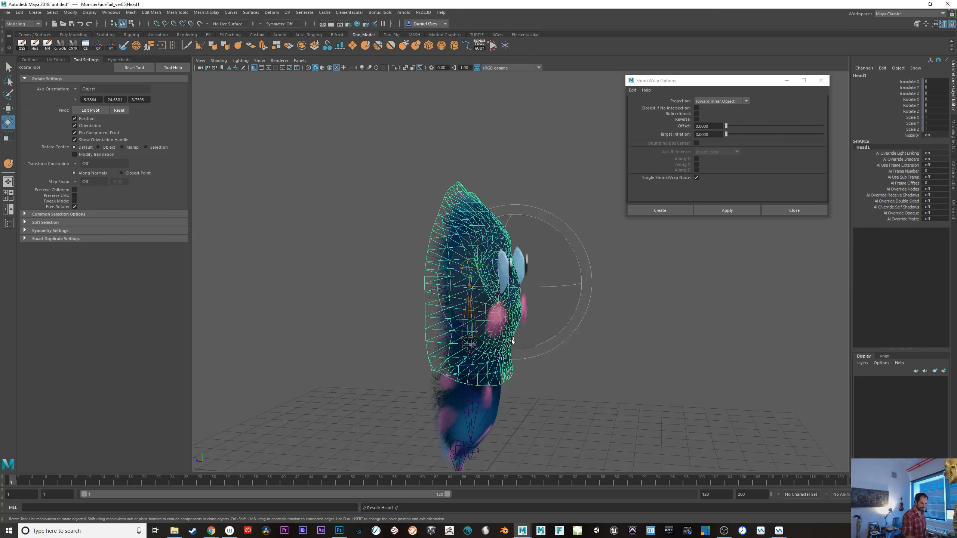
# - Unlock the translate, rotate and scale channels of the duplicated head
pyautogui.moveTo(909, 81); pyautogui.dragTo(912, 128)
pyautogui.rightClick(911, 128)
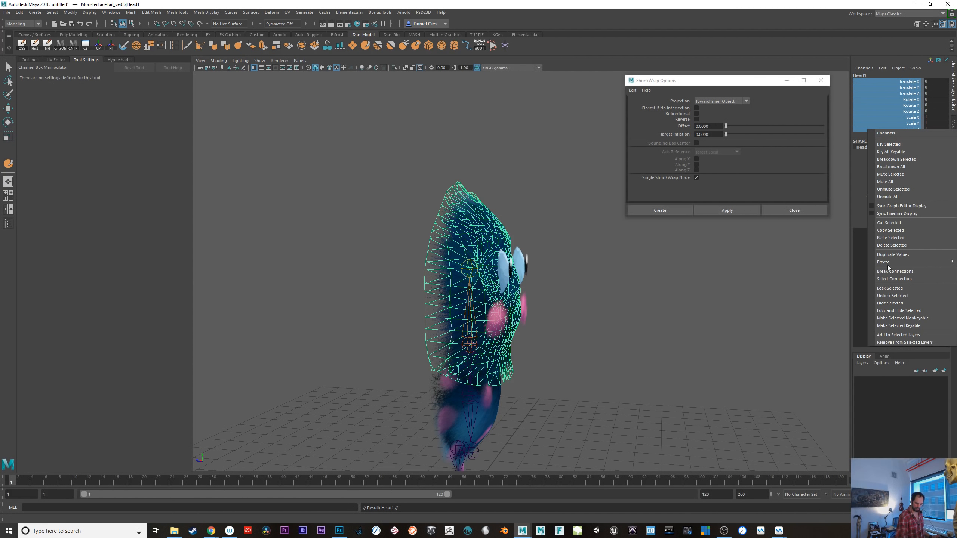
pyautogui.click(905, 297)
pyautogui.keyDown('alt'); pyautogui.moveTo(632, 354); pyautogui.dragTo(568, 365); pyautogui.keyUp('alt')
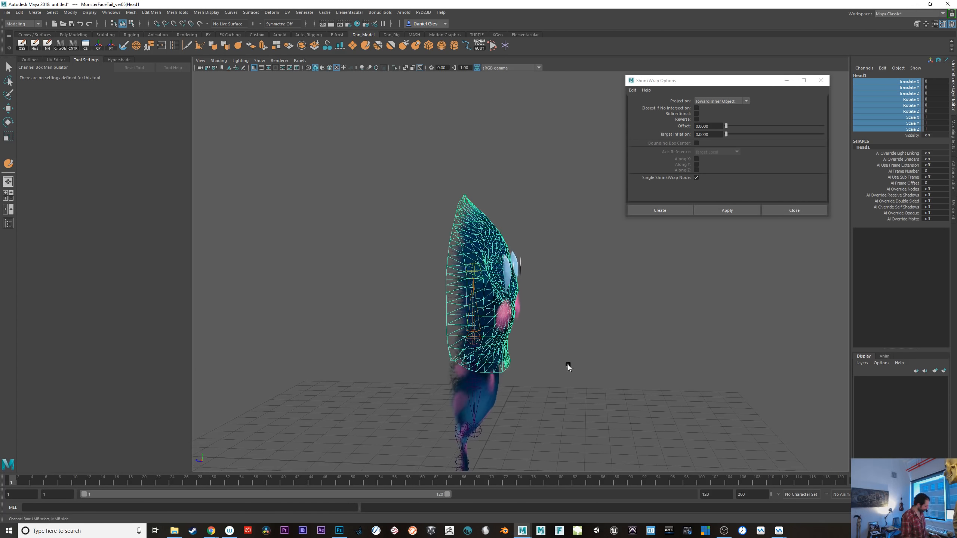
pyautogui.press('w')
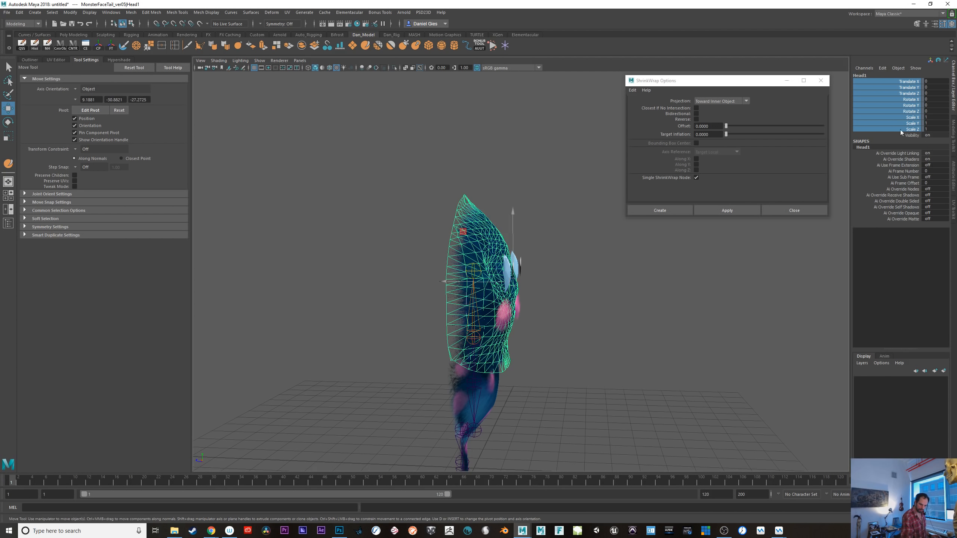
pyautogui.rightClick(907, 121)
pyautogui.click(898, 285)
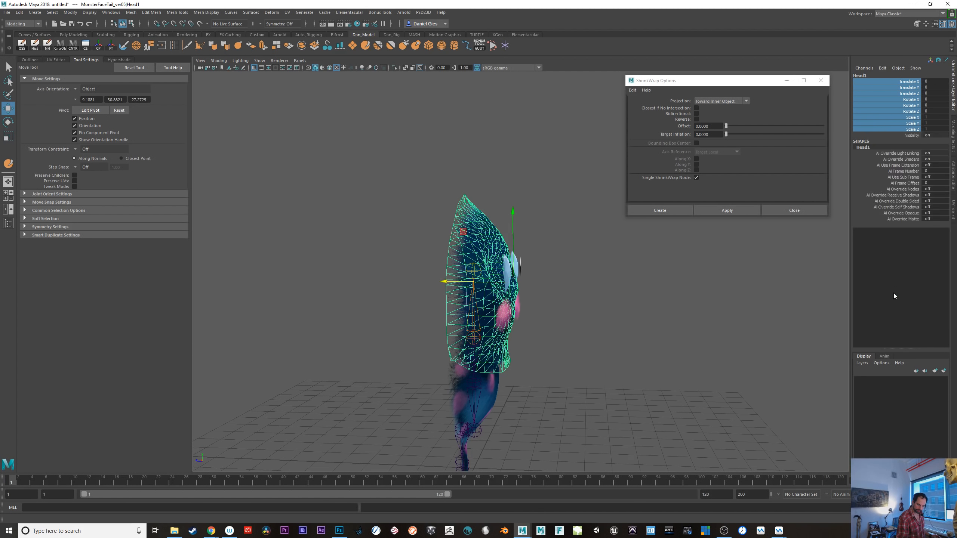
# - Move the head duplicate back to about 1.44 in Z and scale it to about 1.048 overall and 0.312 in depth
pyautogui.moveTo(447, 283); pyautogui.dragTo(521, 373)
pyautogui.press('r')
pyautogui.press('w')
pyautogui.press('r')
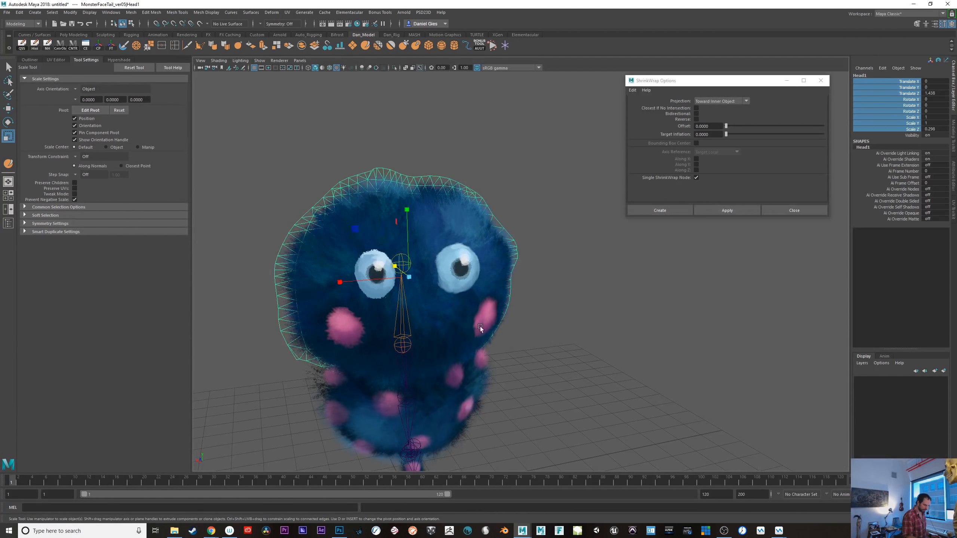
pyautogui.moveTo(480, 326)
pyautogui.keyDown('alt'); pyautogui.mouseDown()
pyautogui.moveTo(439, 323)
pyautogui.moveTo(473, 317)
pyautogui.mouseUp(); pyautogui.keyUp('alt')
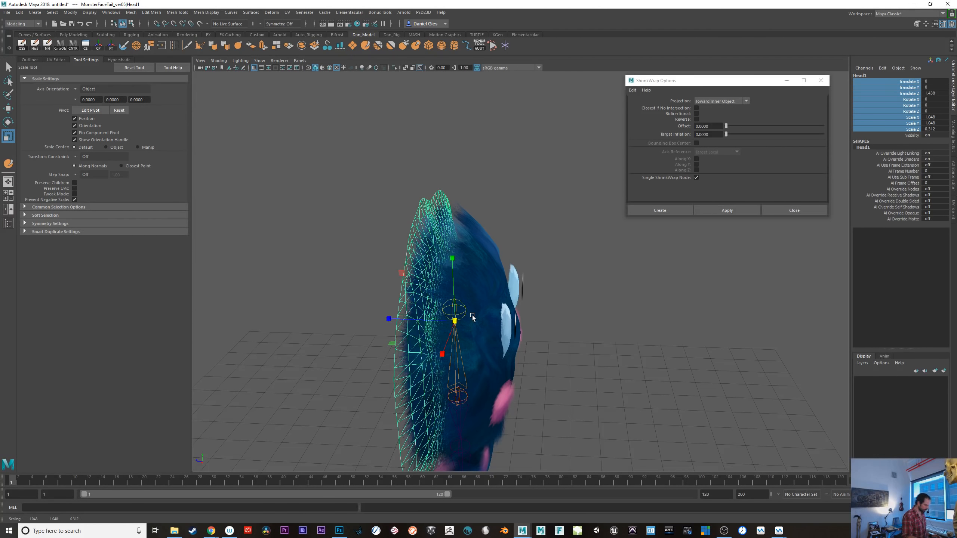
# - Shift the duplicate back to about 1.72 in Z and flatten its depth scale to about 0.104
pyautogui.press('w')
pyautogui.moveTo(386, 318); pyautogui.dragTo(559, 388)
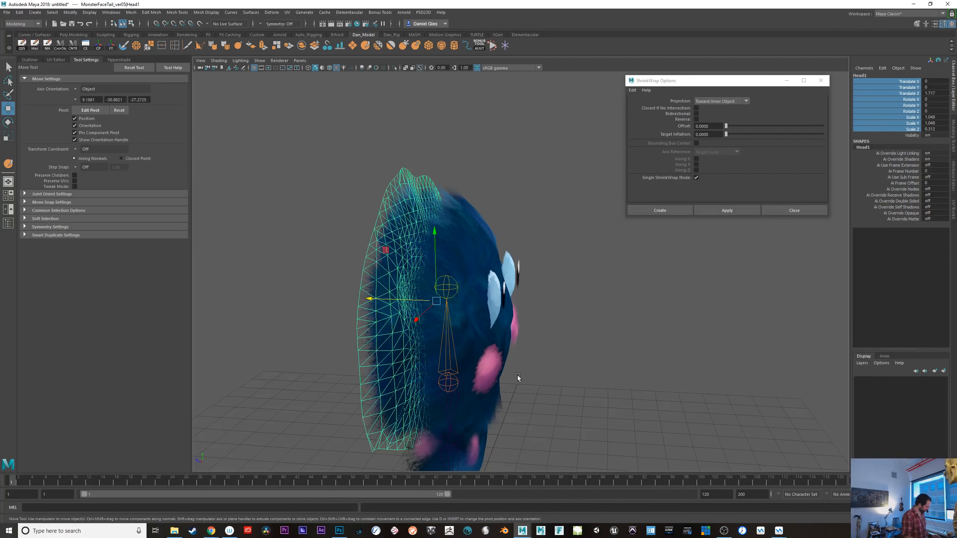
pyautogui.press('r')
pyautogui.moveTo(489, 352); pyautogui.dragTo(562, 349, button='middle')
pyautogui.keyDown('alt'); pyautogui.moveTo(552, 349); pyautogui.dragTo(563, 342); pyautogui.keyUp('alt')
# - Duplicate the flattened head, move the copy back to about 2.45 in Z, and invert its depth scale to about -0.54
pyautogui.hotkey('ctrl', 'd')
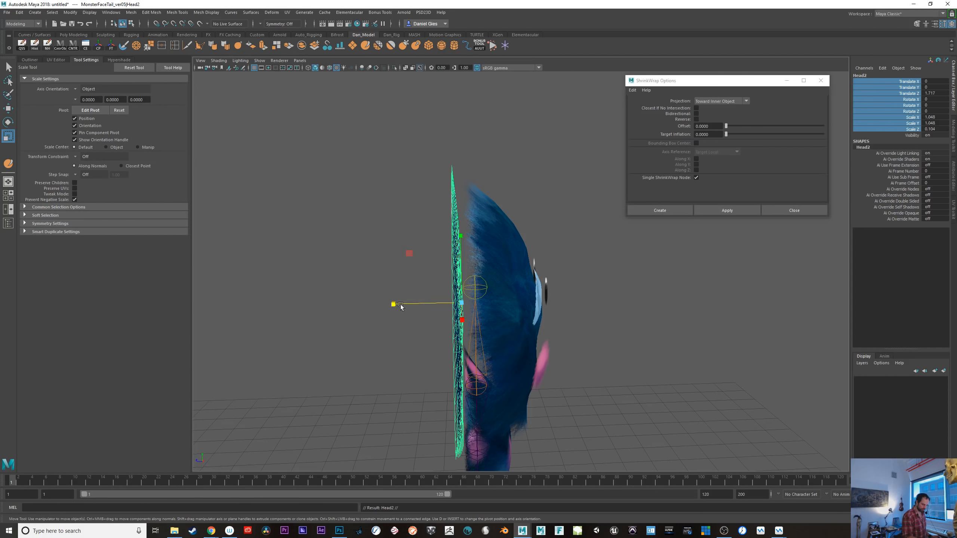
pyautogui.press('w')
pyautogui.moveTo(389, 305); pyautogui.dragTo(357, 308)
pyautogui.moveTo(513, 362)
pyautogui.keyDown('alt'); pyautogui.mouseDown()
pyautogui.moveTo(540, 358)
pyautogui.moveTo(525, 356)
pyautogui.mouseUp(); pyautogui.keyUp('alt')
pyautogui.press('r')
pyautogui.moveTo(358, 298); pyautogui.dragTo(775, 323)
# - Move the inverted head copy farther behind the face and adjust its overall scale
pyautogui.press('w')
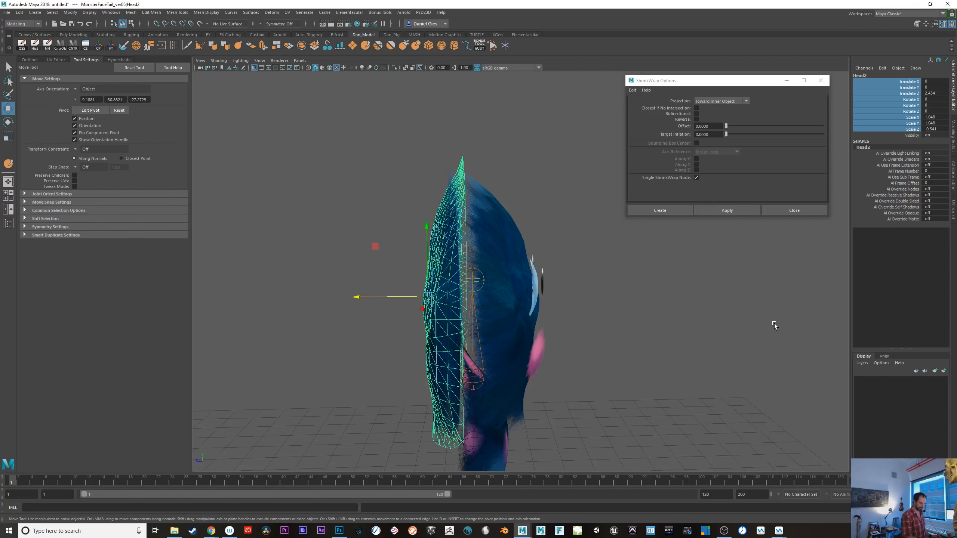
pyautogui.moveTo(348, 299); pyautogui.dragTo(504, 379)
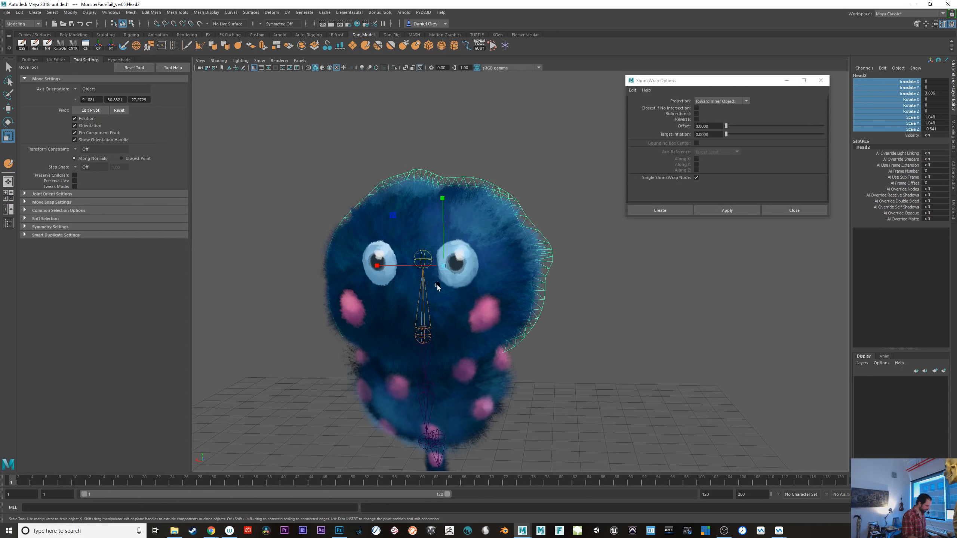
pyautogui.moveTo(444, 265); pyautogui.dragTo(679, 392)
# - Move the flattened middle head copy back to about 1.99 in Z, between the face and the rear copy
pyautogui.click(441, 202)
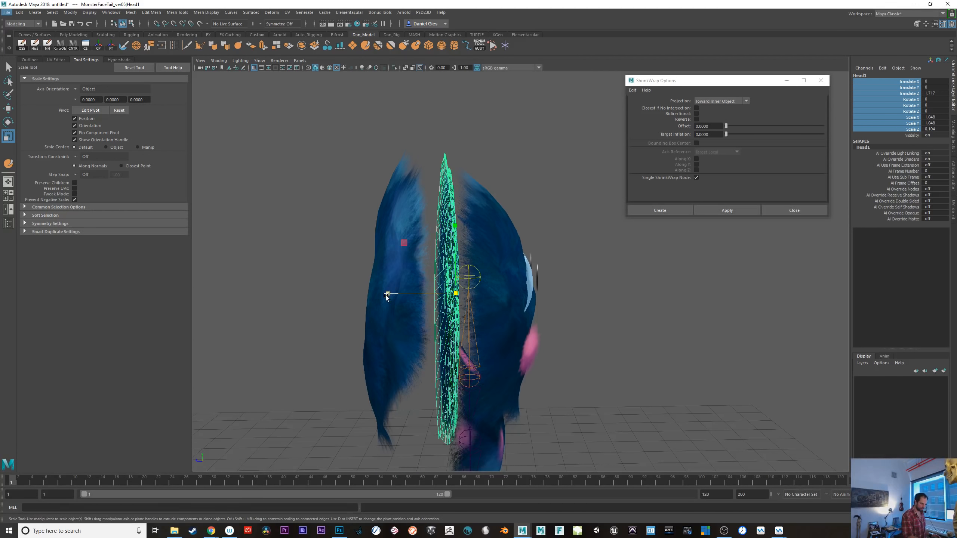
pyautogui.press('w')
pyautogui.moveTo(386, 295); pyautogui.dragTo(372, 296)
# - Try parenting the middle and rear head copies to Head_joint1
pyautogui.click(376, 381)
pyautogui.keyDown('alt'); pyautogui.moveTo(539, 389); pyautogui.dragTo(501, 369); pyautogui.keyUp('alt')
pyautogui.press('q')
pyautogui.click(481, 322)
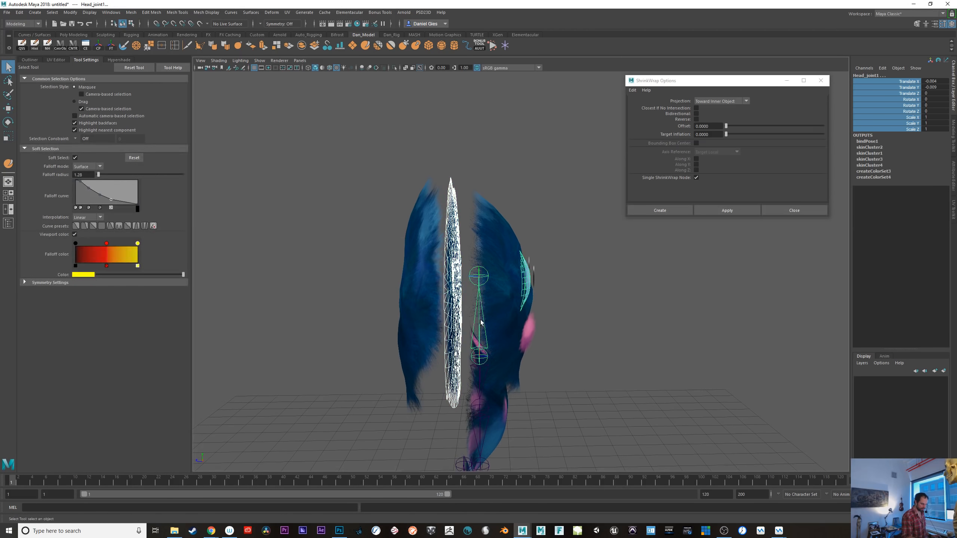
pyautogui.keyDown('shift'); pyautogui.click(401, 342); pyautogui.keyUp('shift')
pyautogui.keyDown('shift'); pyautogui.click(481, 324); pyautogui.keyUp('shift')
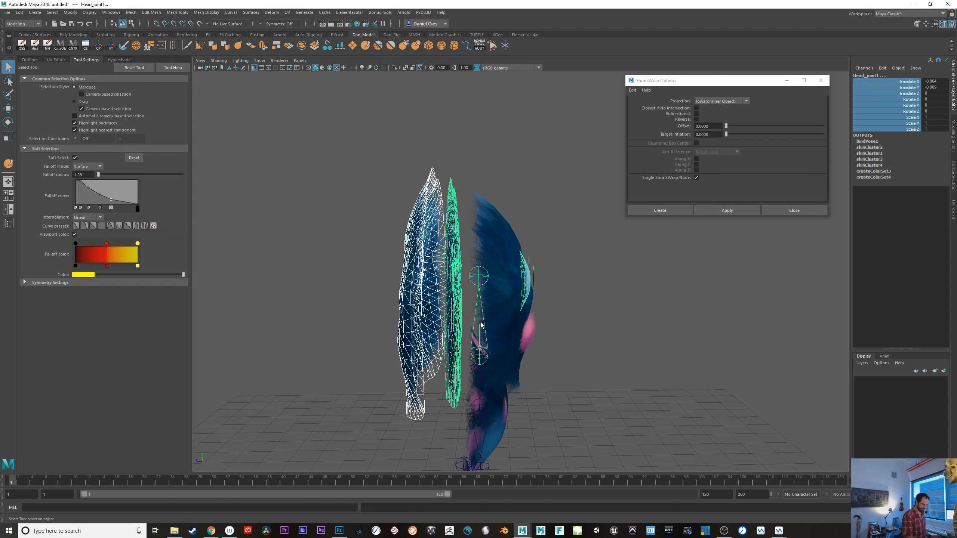
pyautogui.click(558, 377)
pyautogui.click(475, 332)
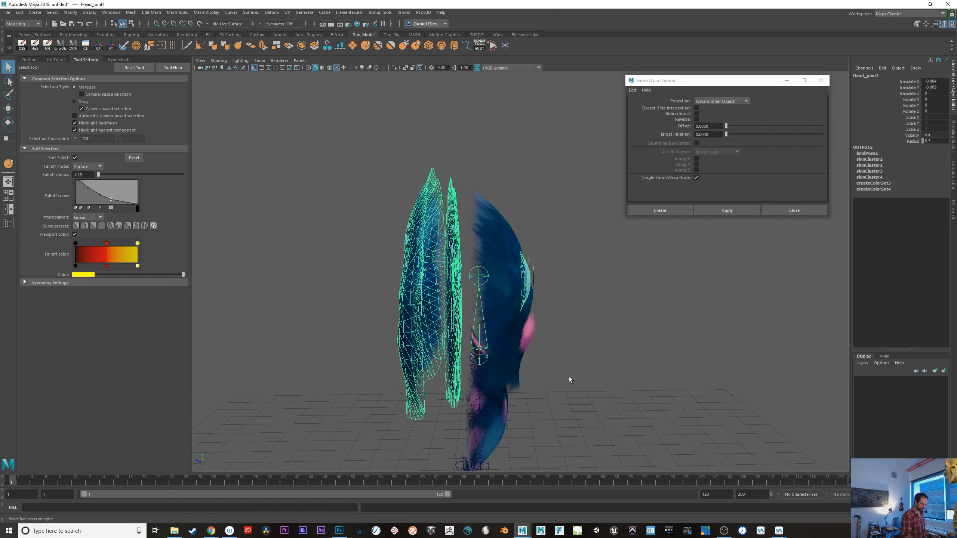
# - Test-rotate Head_joint1 to check how the parented head copies follow, and undo the rotation
pyautogui.keyDown('alt'); pyautogui.moveTo(570, 379); pyautogui.dragTo(499, 376); pyautogui.keyUp('alt')
pyautogui.press('e')
pyautogui.moveTo(403, 356); pyautogui.dragTo(421, 368)
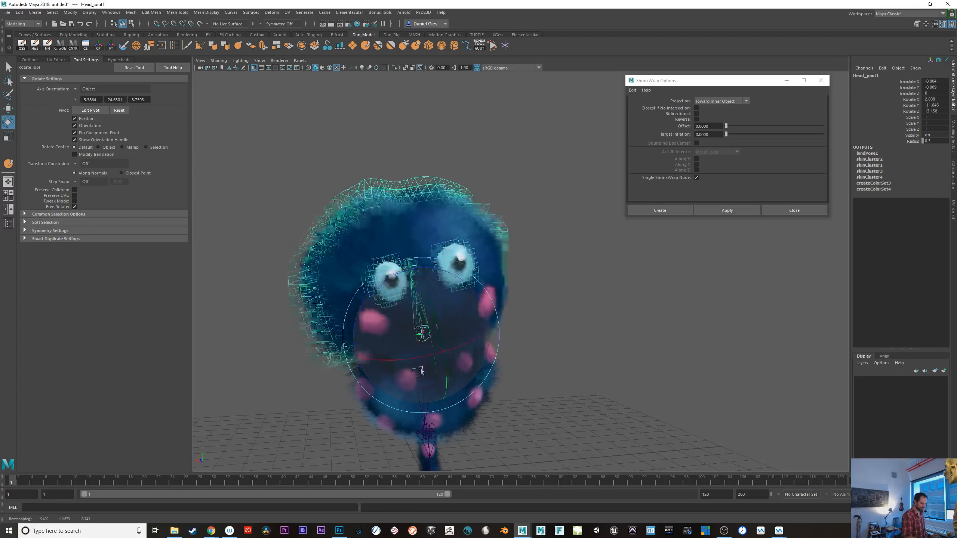
pyautogui.hotkey('ctrl', 'z')
pyautogui.keyDown('alt'); pyautogui.moveTo(566, 371); pyautogui.dragTo(610, 381); pyautogui.keyUp('alt')
# - Undo the parenting of both head copies to Head_joint1
pyautogui.hotkey('ctrl', 'z')
pyautogui.hotkey('ctrl', 'z')
pyautogui.hotkey('ctrl', 'z')
pyautogui.hotkey('ctrl', 'z')
pyautogui.hotkey('ctrl', 'z')
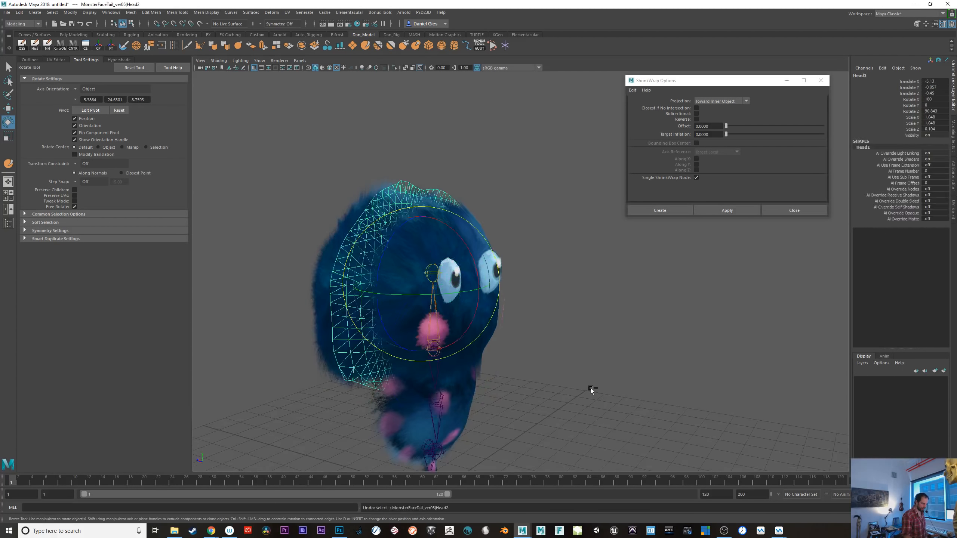
pyautogui.hotkey('ctrl', 'z')
pyautogui.hotkey('ctrl', 'z')
pyautogui.hotkey('ctrl', 'z')
pyautogui.hotkey('ctrl', 'z')
# - Select the flattened middle head copy together with Head_joint1 and open the Bind Skin options
pyautogui.keyDown('alt'); pyautogui.moveTo(536, 378); pyautogui.dragTo(576, 380); pyautogui.keyUp('alt')
pyautogui.click(472, 360)
pyautogui.keyDown('alt'); pyautogui.moveTo(472, 360); pyautogui.dragTo(529, 409); pyautogui.keyUp('alt')
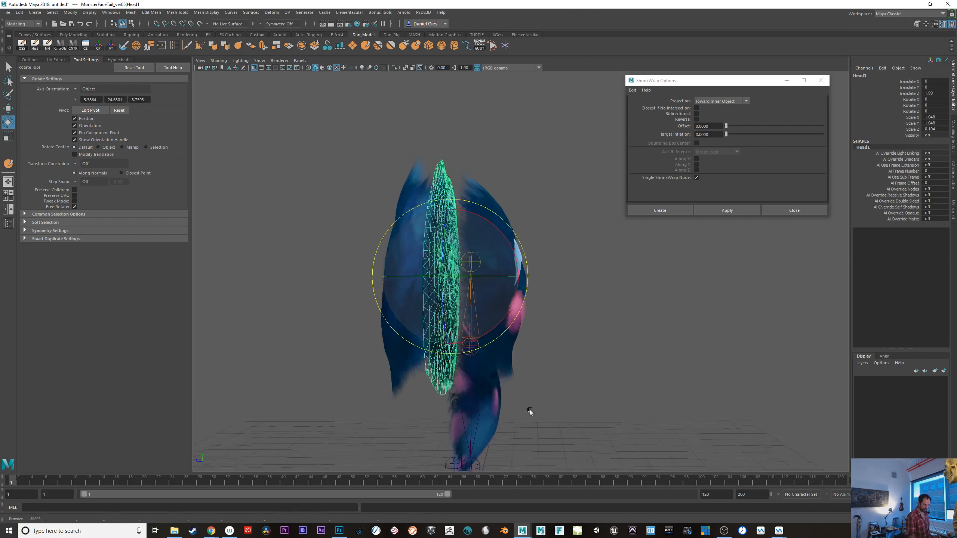
pyautogui.keyDown('alt'); pyautogui.moveTo(529, 410); pyautogui.dragTo(556, 409, button='right'); pyautogui.keyUp('alt')
pyautogui.press('q')
pyautogui.click(458, 327)
pyautogui.click(415, 336)
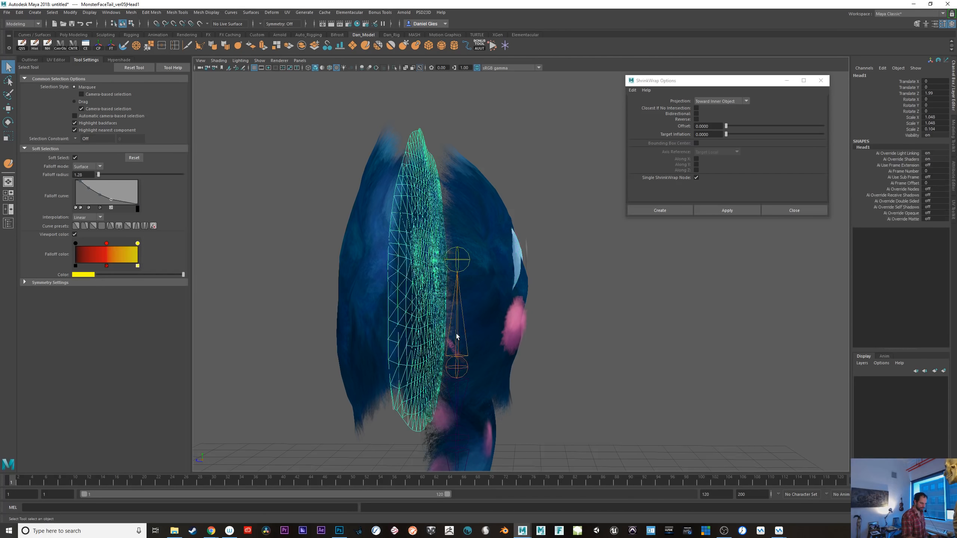
pyautogui.keyDown('shift'); pyautogui.click(457, 332); pyautogui.keyUp('shift')
pyautogui.press('space')
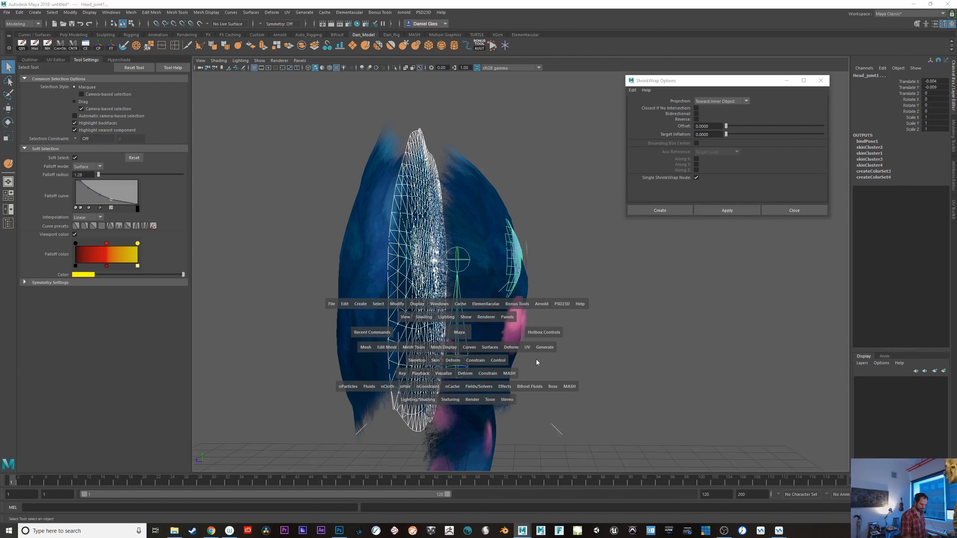
pyautogui.click(436, 362)
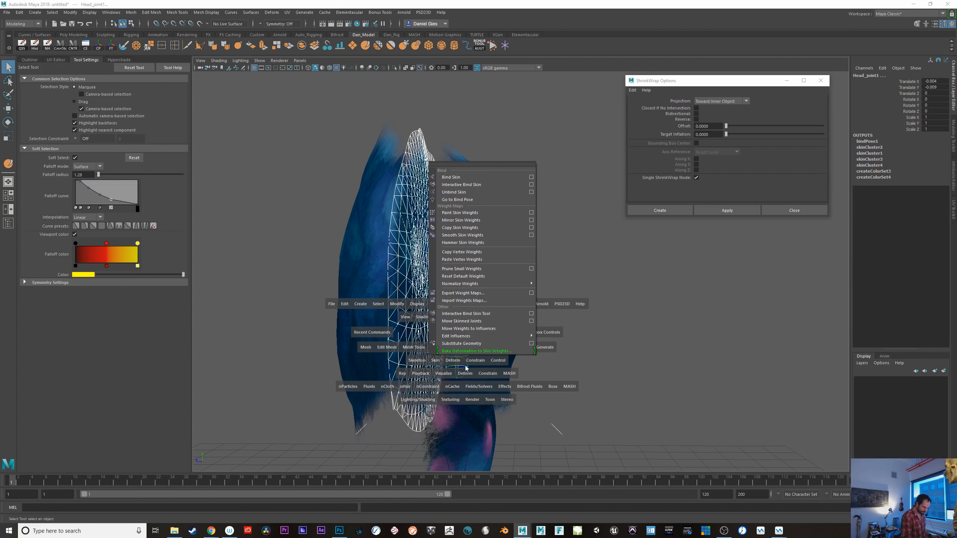
pyautogui.click(531, 178)
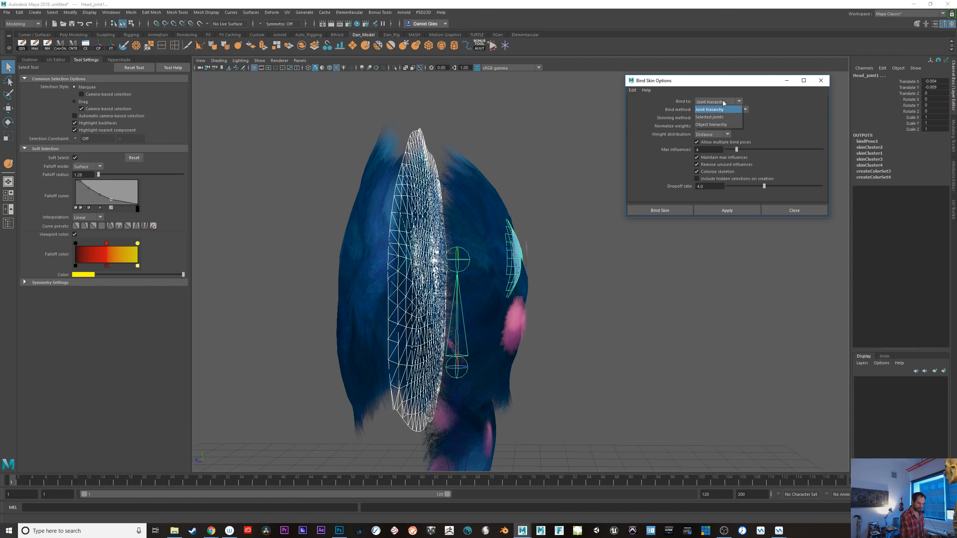
# - Skin the middle and rear head copies to Head_joint1 with Bind Skin, binding to selected joints
pyautogui.click(411, 392)
pyautogui.keyDown('shift'); pyautogui.click(458, 341); pyautogui.keyUp('shift')
pyautogui.click(726, 210)
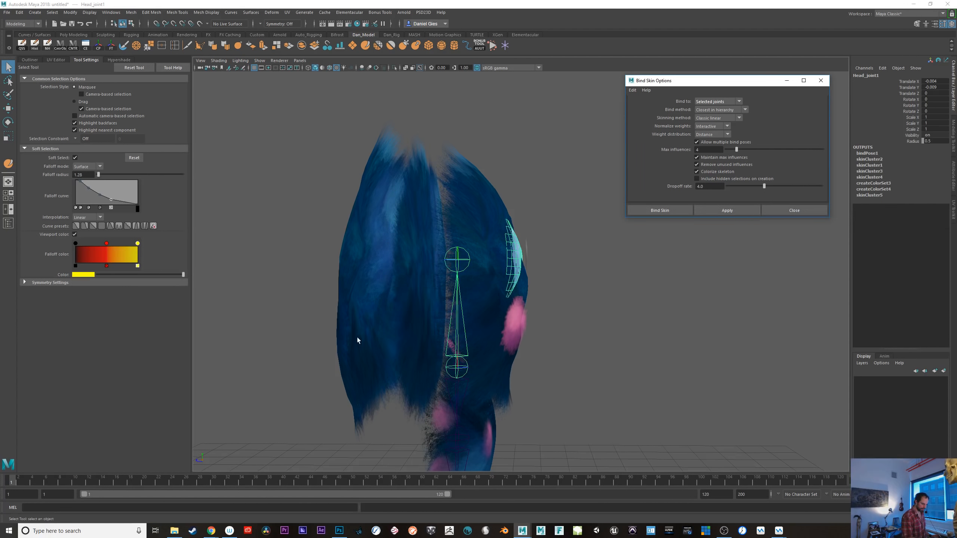
pyautogui.click(727, 210)
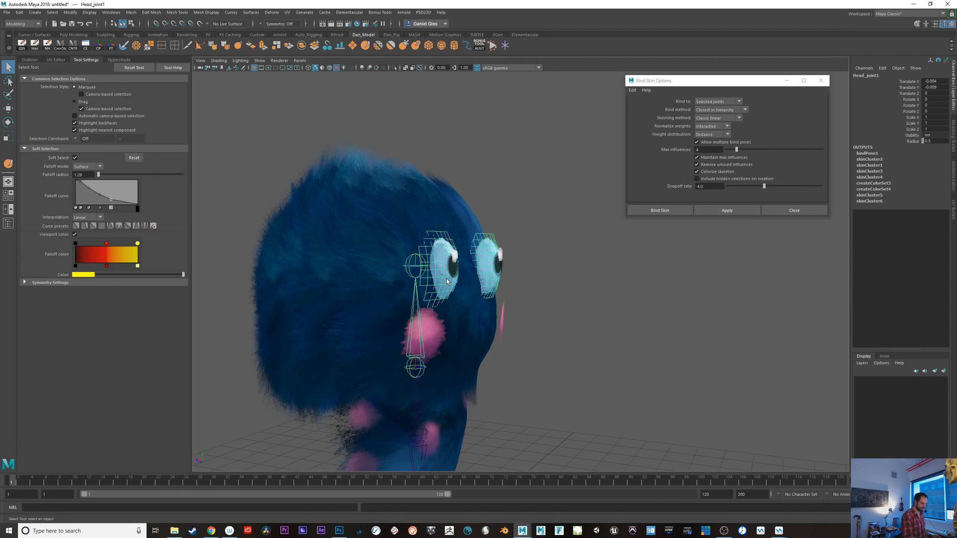
# - Select the Eye_Base mesh and unparent it from Head_joint2
pyautogui.keyDown('shift'); pyautogui.click(442, 289); pyautogui.keyUp('shift')
pyautogui.click(512, 284)
pyautogui.click(435, 286)
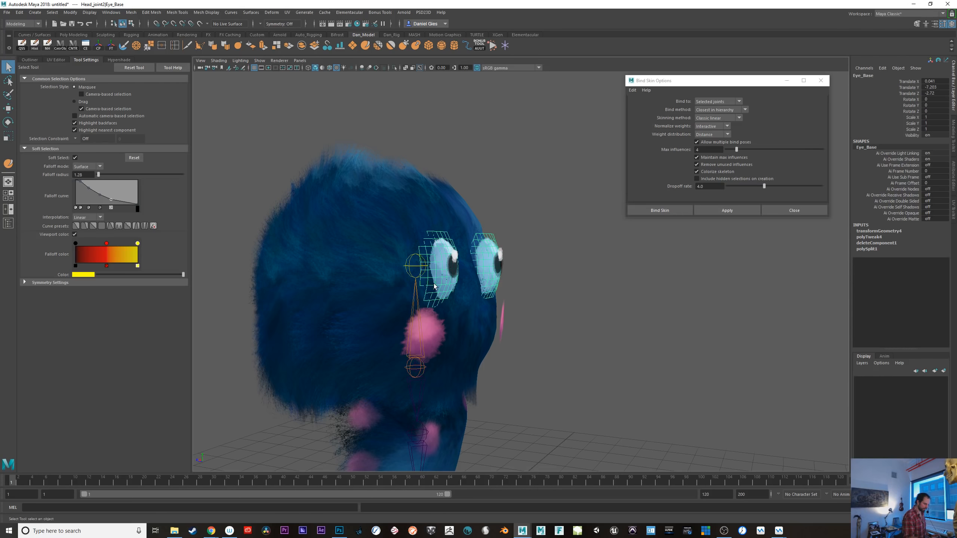
pyautogui.click(411, 307)
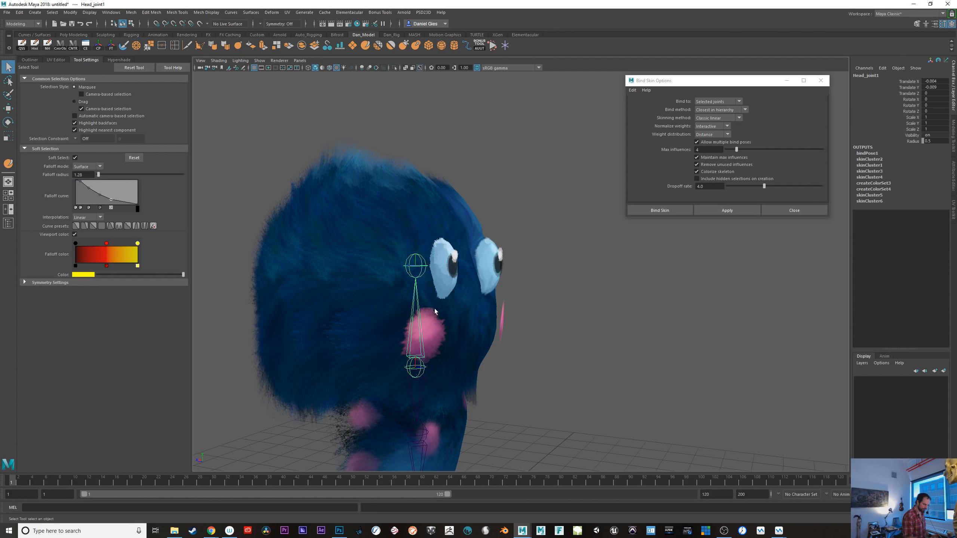
pyautogui.keyDown('alt'); pyautogui.moveTo(522, 373); pyautogui.dragTo(544, 374); pyautogui.keyUp('alt')
pyautogui.click(466, 291)
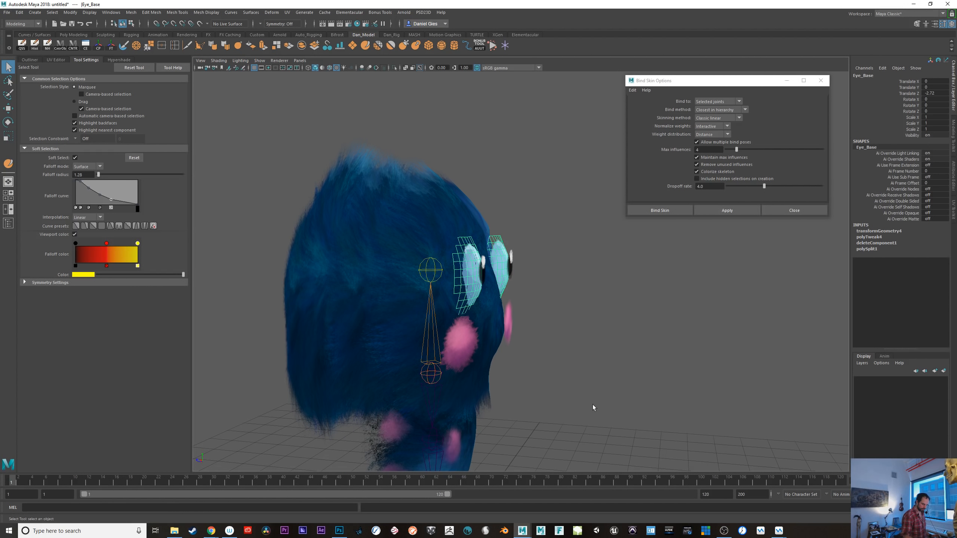
# - Test-rotate Head_joint1 to check the unparented eyes and bound head copies, and undo the rotation
pyautogui.click(431, 349)
pyautogui.press('e')
pyautogui.click(594, 380)
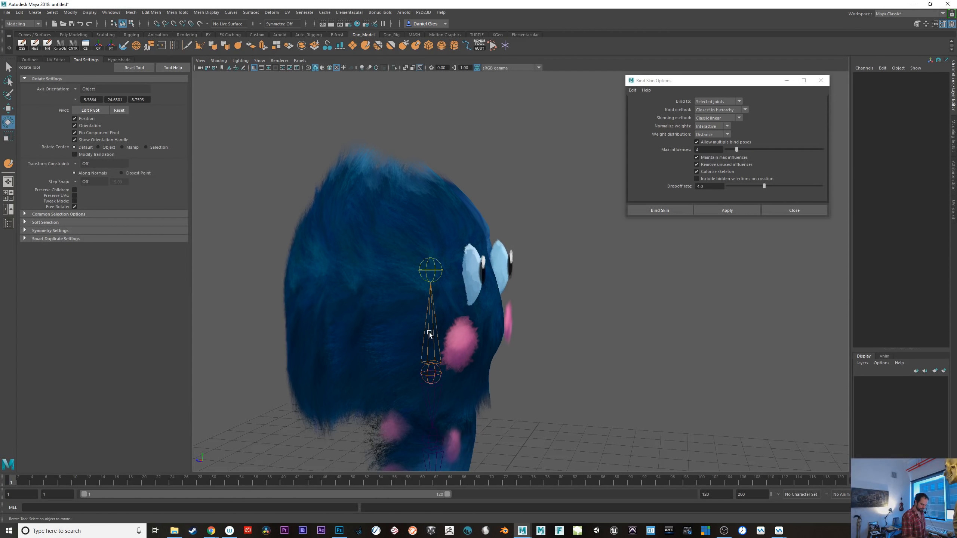
pyautogui.click(430, 334)
pyautogui.moveTo(439, 349); pyautogui.dragTo(465, 348)
pyautogui.hotkey('ctrl', 'z')
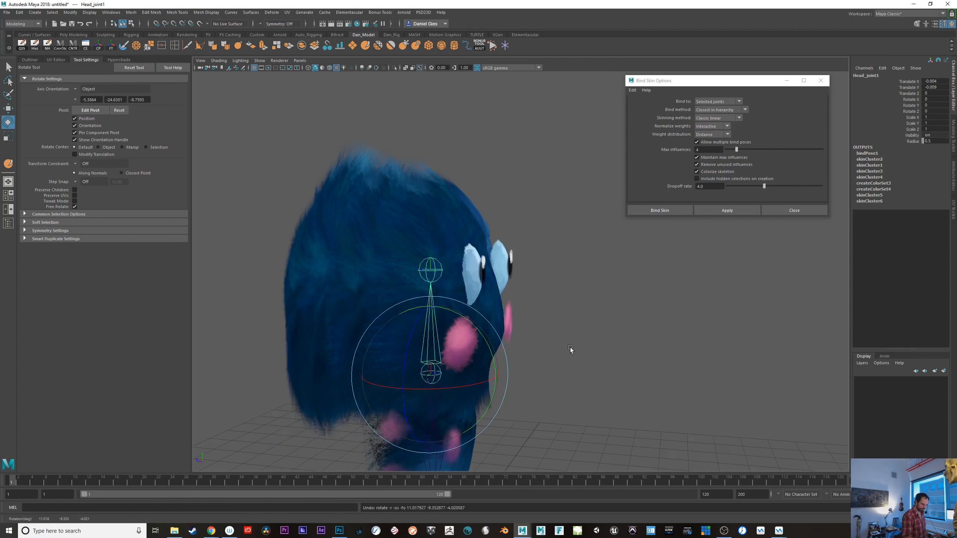
# - Bind Eye_Base to the upper head joint, Head_joint2, using Bind Skin with selected joints, and clear the selection
pyautogui.click(569, 349)
pyautogui.click(497, 253)
pyautogui.press('q')
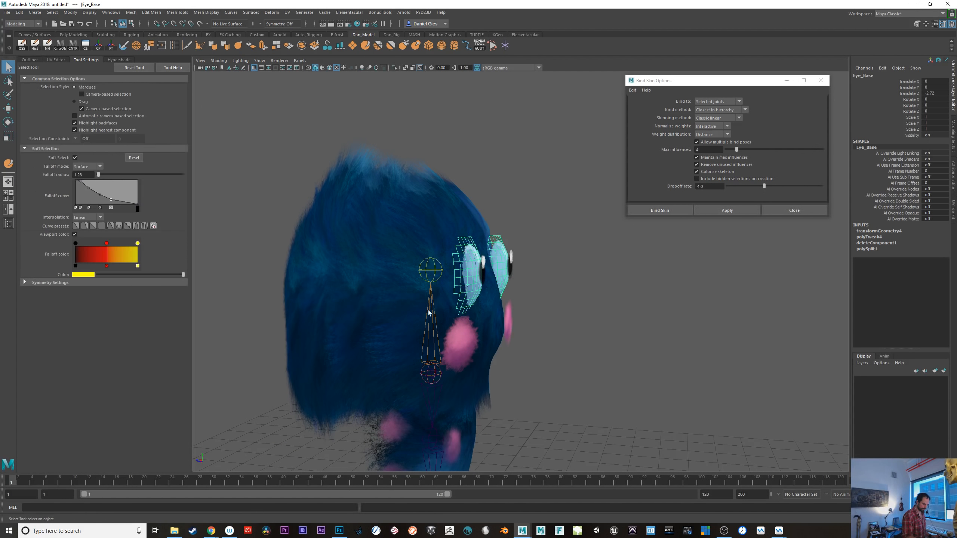
pyautogui.keyDown('shift'); pyautogui.click(436, 270); pyautogui.keyUp('shift')
pyautogui.click(726, 215)
pyautogui.click(572, 313)
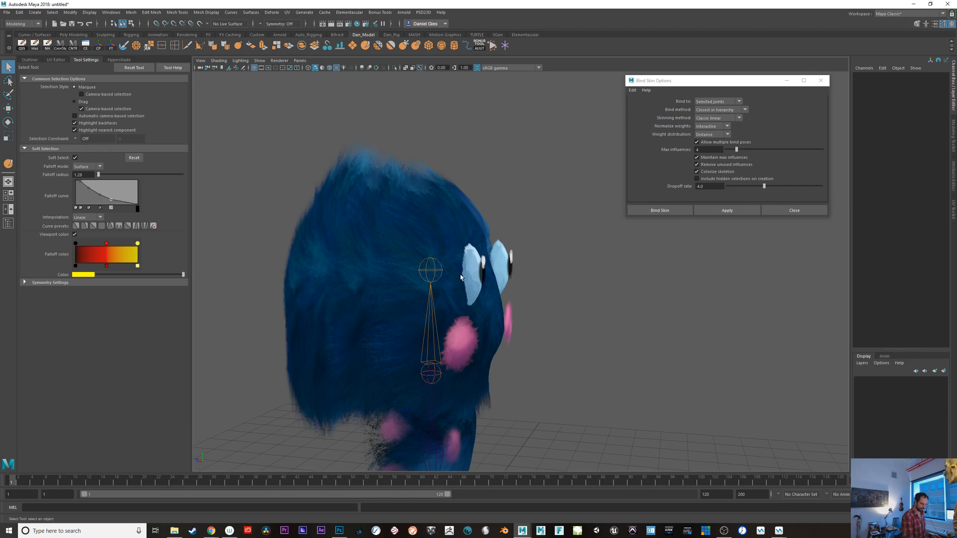
# - Rotate Head_joint1 from the side to check how the skinned eyes follow the head, and undo the rotation
pyautogui.click(429, 314)
pyautogui.press('e')
pyautogui.moveTo(444, 357); pyautogui.dragTo(408, 363)
pyautogui.hotkey('ctrl', 'z')
# - Test-rotate Head_joint1 and check the layered head fur and eyes from the side and front, and undo the rotations
pyautogui.keyDown('alt'); pyautogui.moveTo(610, 386); pyautogui.dragTo(529, 341, button='right'); pyautogui.keyUp('alt')
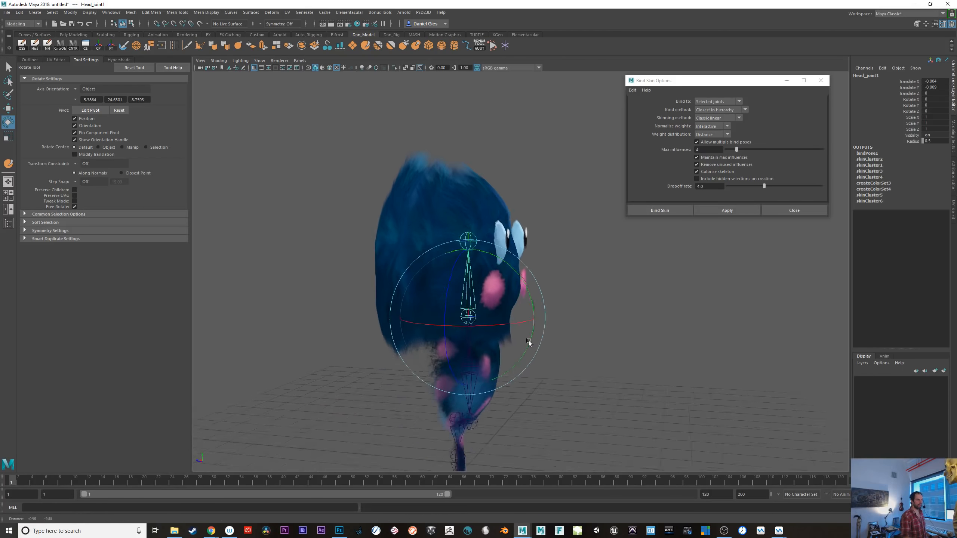
pyautogui.keyDown('alt'); pyautogui.moveTo(528, 341); pyautogui.dragTo(553, 212); pyautogui.keyUp('alt')
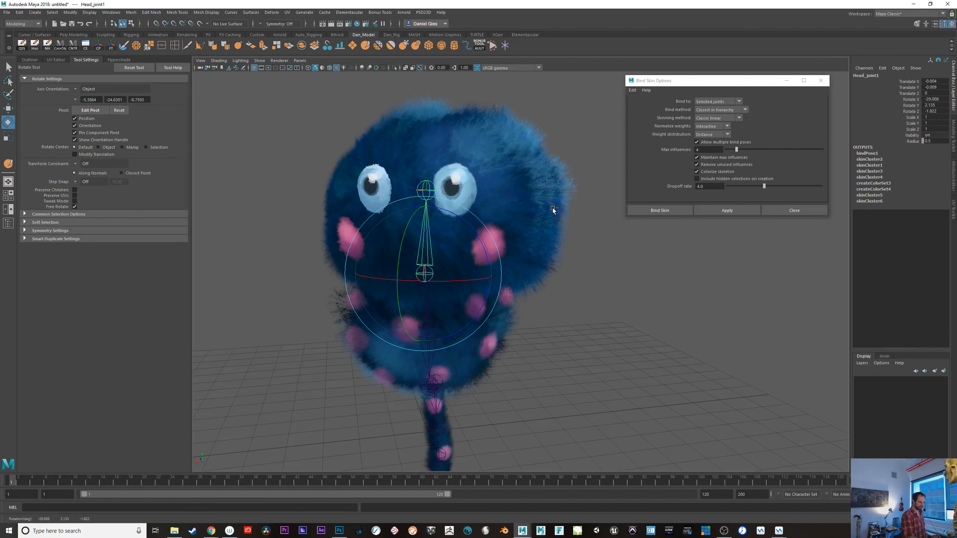
pyautogui.hotkey('ctrl', 'z')
pyautogui.moveTo(446, 301); pyautogui.dragTo(408, 293)
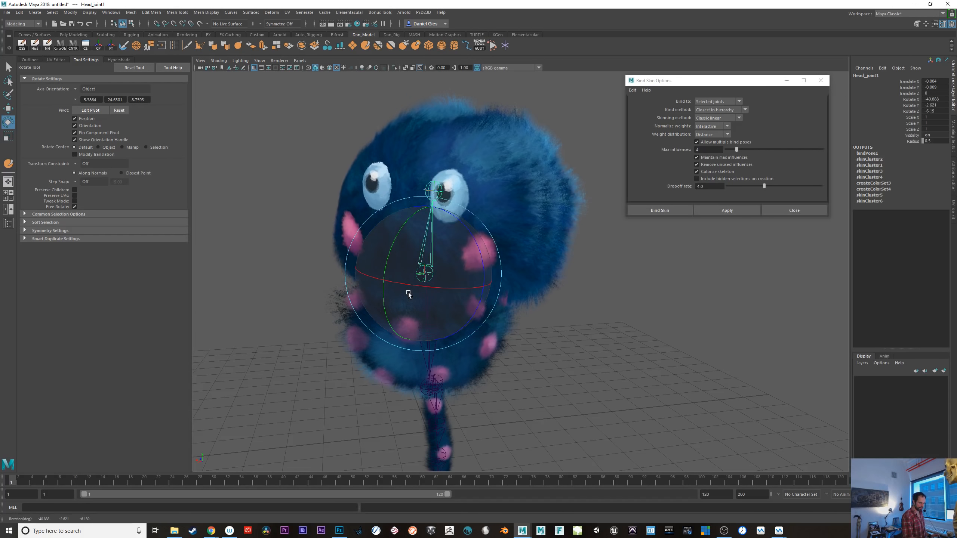
pyautogui.hotkey('ctrl', 'z')
pyautogui.keyDown('alt'); pyautogui.moveTo(312, 303); pyautogui.dragTo(360, 301); pyautogui.keyUp('alt')
# - Rotate the components of the back head copy Head1 to vary its fur silhouette, and move them slightly sideways and down
pyautogui.press('q')
pyautogui.click(357, 240)
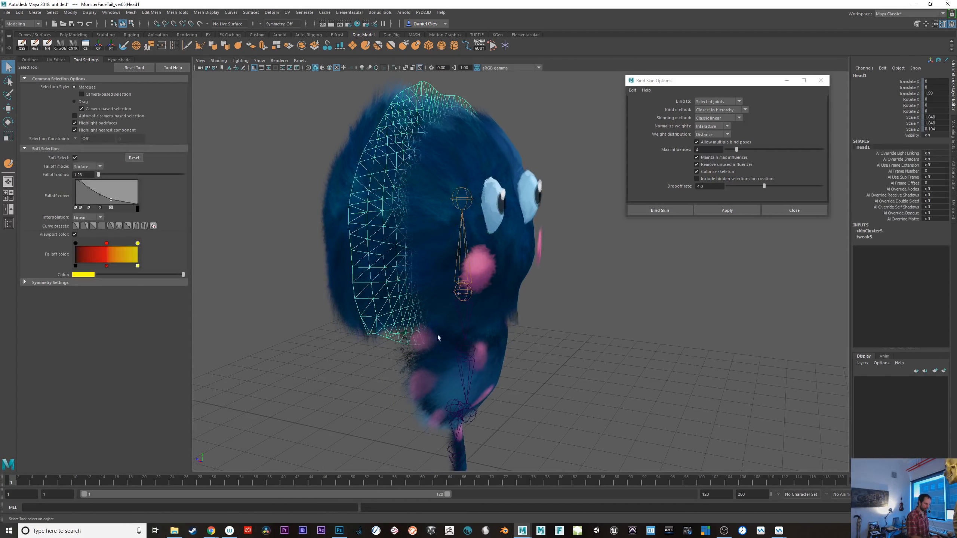
pyautogui.keyDown('alt'); pyautogui.moveTo(437, 334); pyautogui.dragTo(410, 355); pyautogui.keyUp('alt')
pyautogui.keyDown('alt'); pyautogui.moveTo(410, 354); pyautogui.dragTo(333, 349, button='right'); pyautogui.keyUp('alt')
pyautogui.keyDown('alt'); pyautogui.moveTo(333, 348); pyautogui.dragTo(302, 327); pyautogui.keyUp('alt')
pyautogui.press('r')
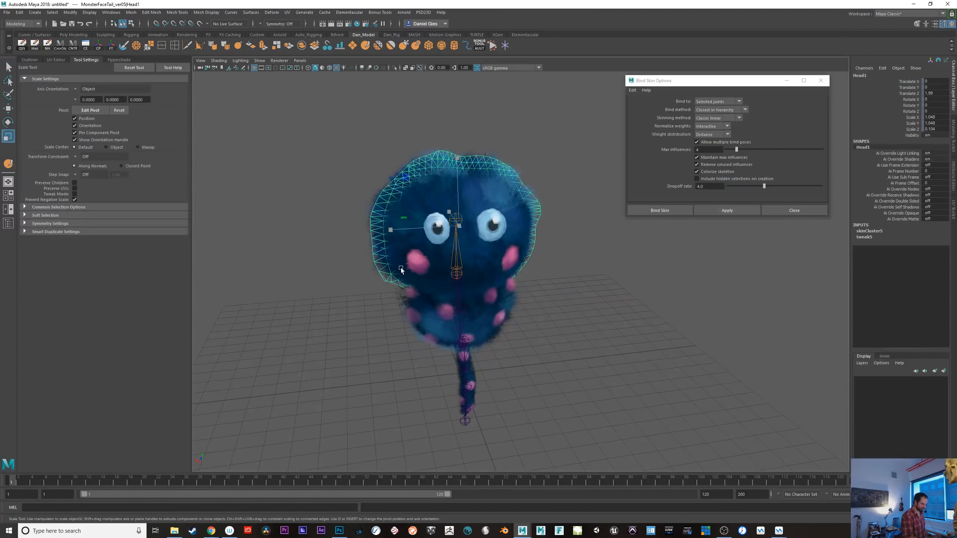
pyautogui.keyDown('alt'); pyautogui.moveTo(594, 335); pyautogui.dragTo(536, 322); pyautogui.keyUp('alt')
pyautogui.keyDown('alt'); pyautogui.moveTo(405, 341); pyautogui.dragTo(407, 284); pyautogui.keyUp('alt')
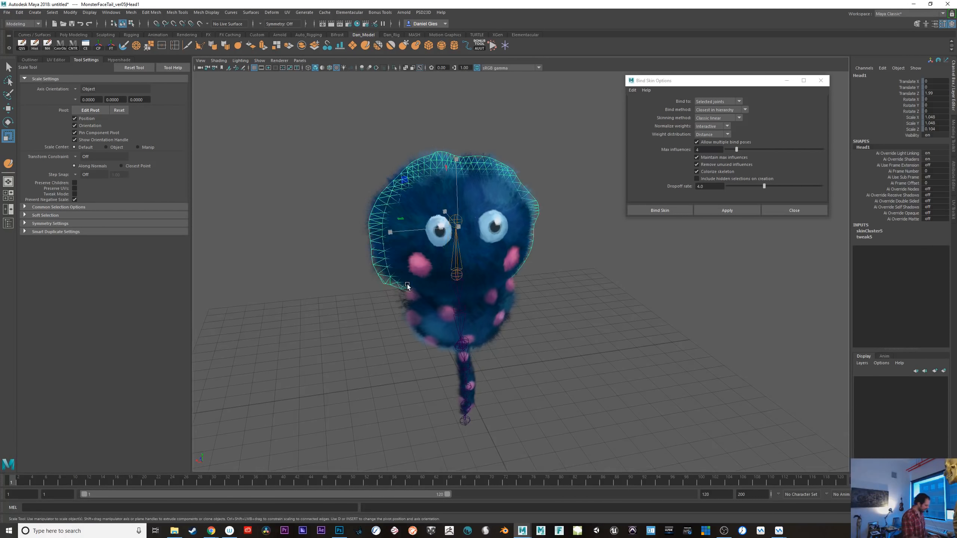
pyautogui.press('F8')
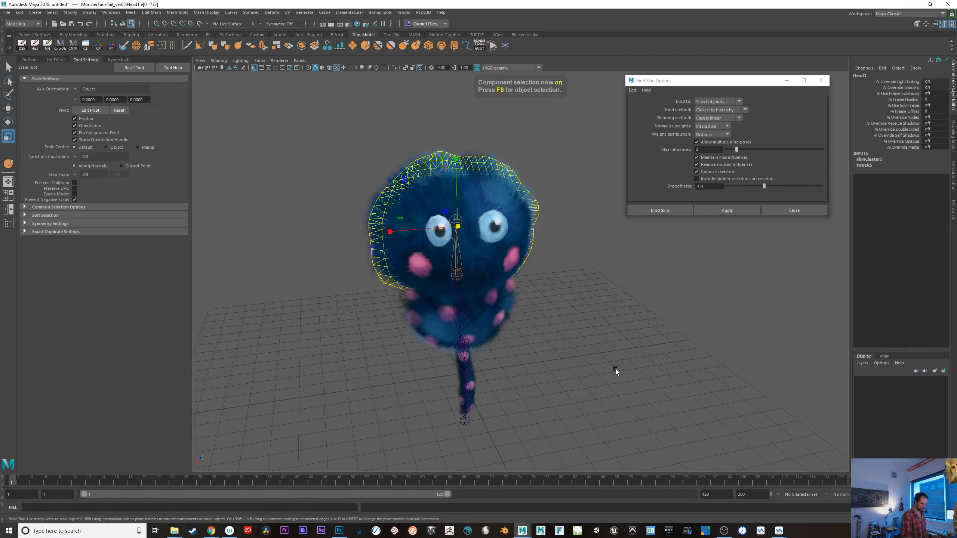
pyautogui.moveTo(390, 231); pyautogui.dragTo(435, 229)
pyautogui.hotkey('ctrl', 'z')
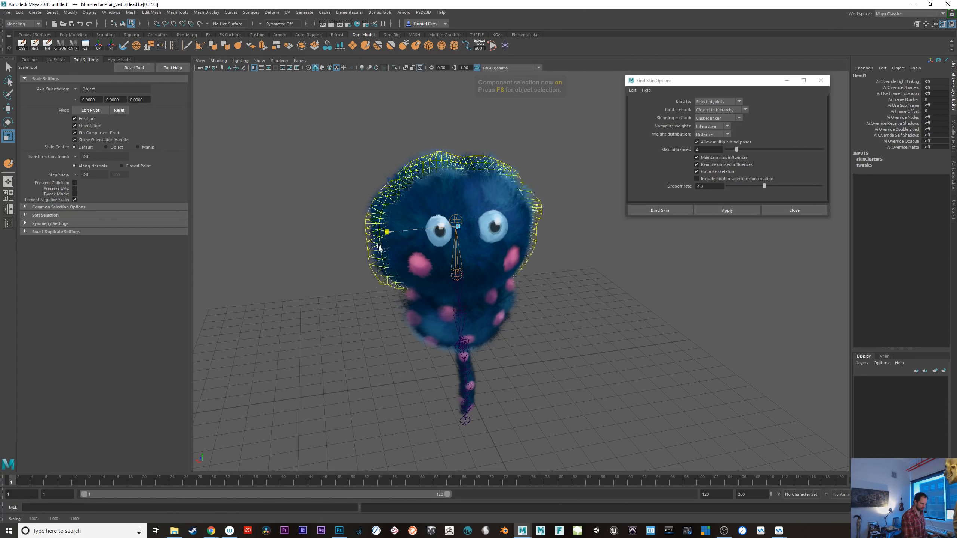
pyautogui.press('e')
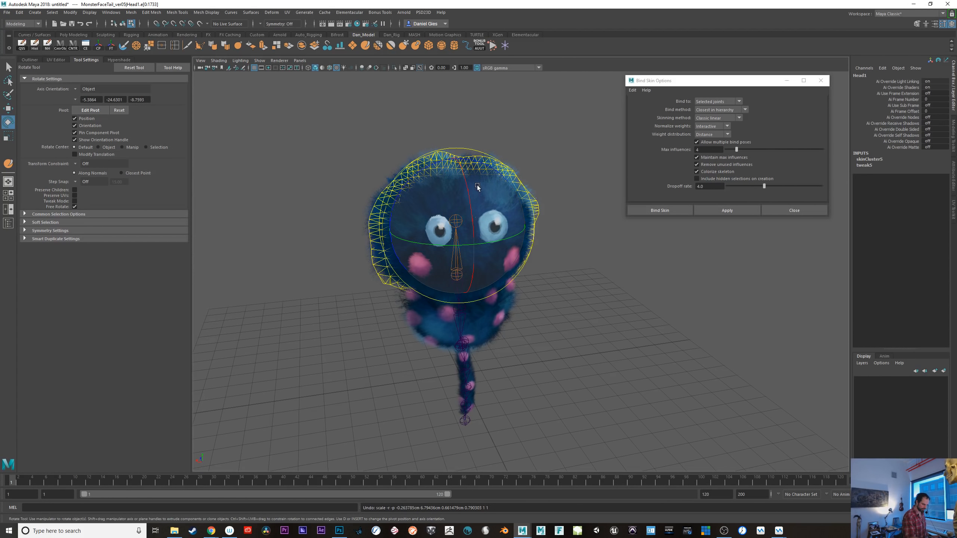
pyautogui.moveTo(425, 167); pyautogui.dragTo(489, 279)
pyautogui.press('w')
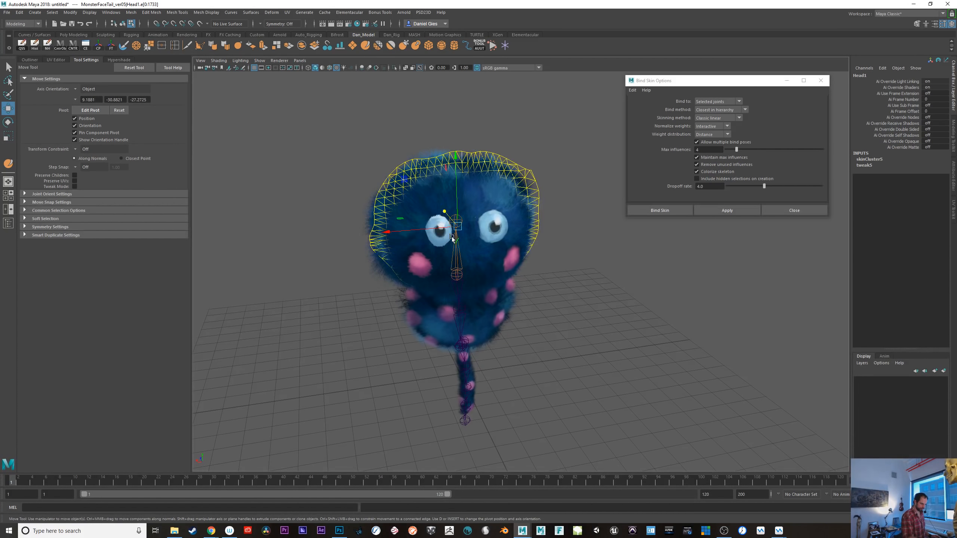
pyautogui.moveTo(387, 229); pyautogui.dragTo(381, 228)
pyautogui.moveTo(447, 161); pyautogui.dragTo(448, 167)
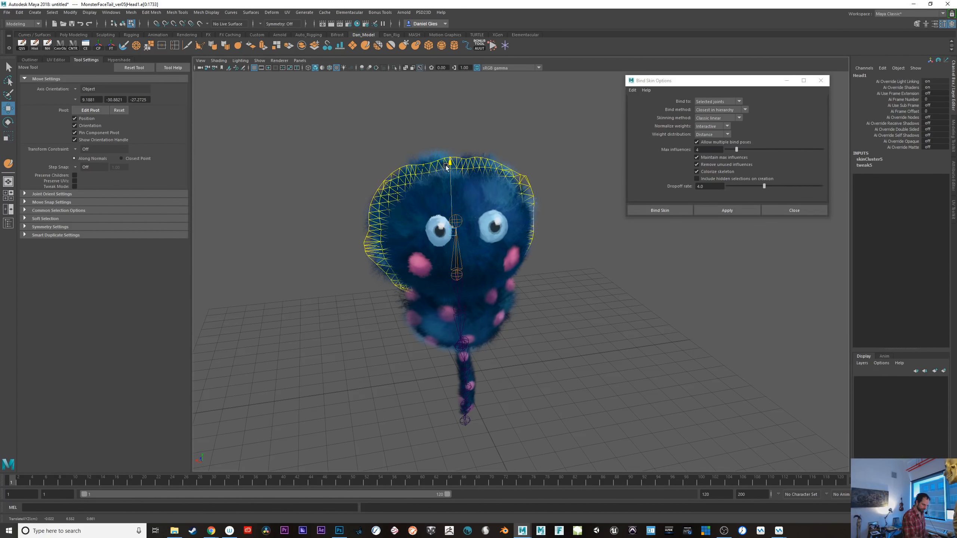
# - Return to object selection and test-rotate Head_joint1 to check the reoriented head copy, and undo the rotation
pyautogui.keyDown('alt'); pyautogui.moveTo(544, 309); pyautogui.dragTo(620, 301); pyautogui.keyUp('alt')
pyautogui.click(468, 303)
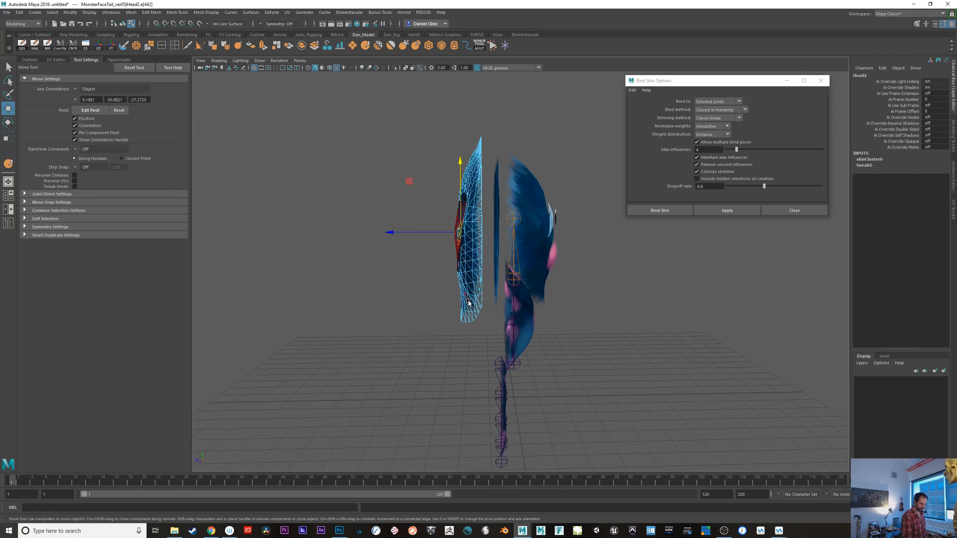
pyautogui.keyDown('alt'); pyautogui.moveTo(593, 362); pyautogui.dragTo(518, 366); pyautogui.keyUp('alt')
pyautogui.press('F8')
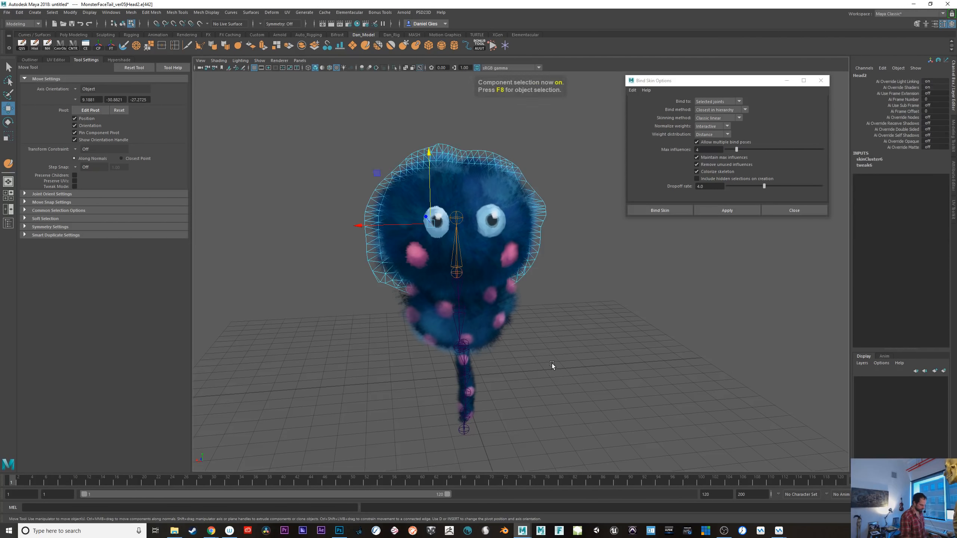
pyautogui.click(542, 368)
pyautogui.scroll(5, 504, 368)
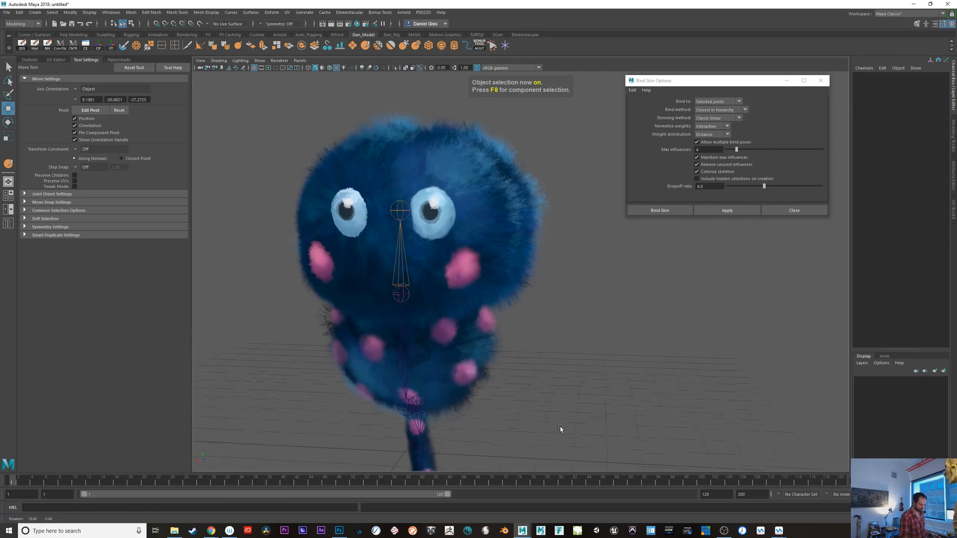
pyautogui.click(398, 276)
pyautogui.press('e')
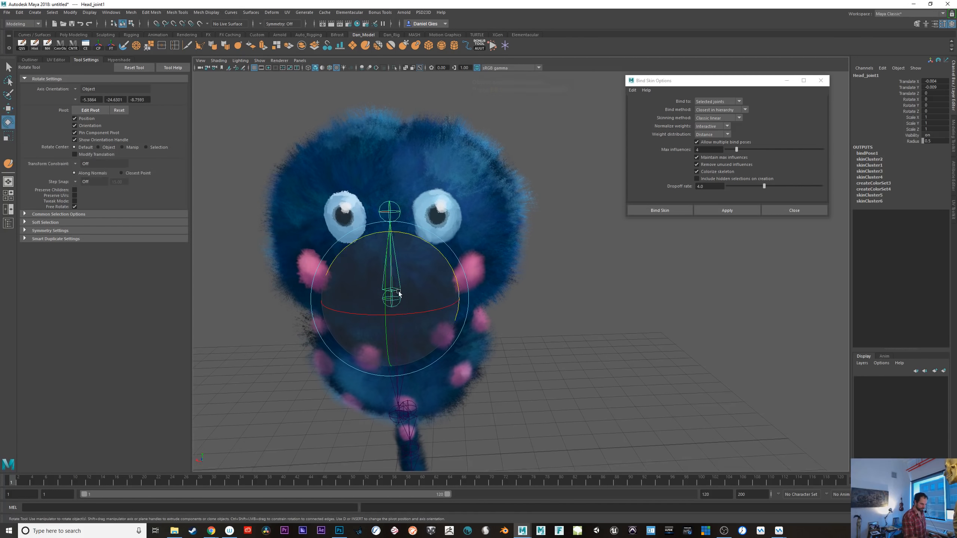
pyautogui.moveTo(448, 299); pyautogui.dragTo(368, 302)
pyautogui.hotkey('ctrl', 'z')
pyautogui.keyDown('alt'); pyautogui.moveTo(498, 171); pyautogui.dragTo(589, 250); pyautogui.keyUp('alt')
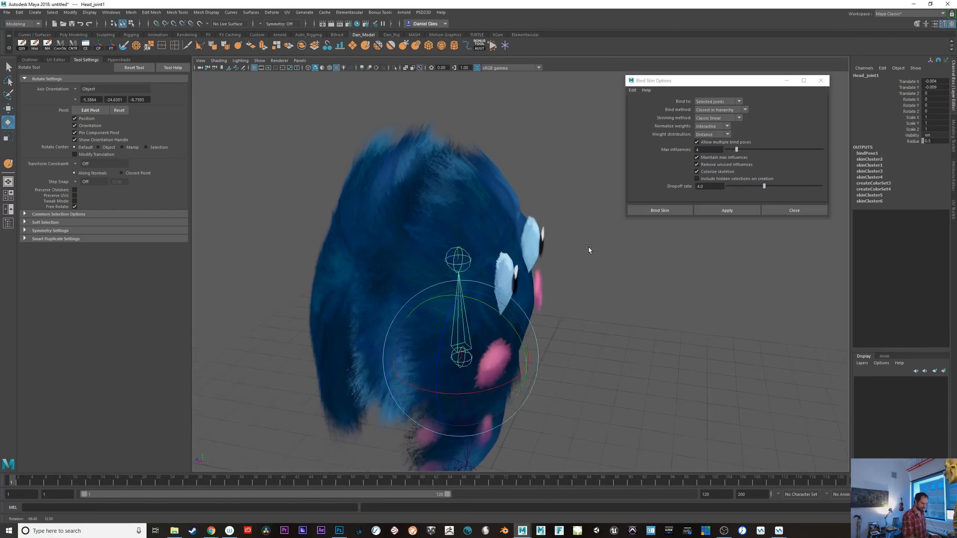
# - Shift Head1's components sideways and scale them up slightly and uniformly in component mode, and clear the selection in object mode
pyautogui.click(363, 295)
pyautogui.keyDown('alt'); pyautogui.moveTo(492, 397); pyautogui.dragTo(429, 411, button='right'); pyautogui.keyUp('alt')
pyautogui.keyDown('alt'); pyautogui.moveTo(391, 419); pyautogui.dragTo(338, 440, button='middle'); pyautogui.keyUp('alt')
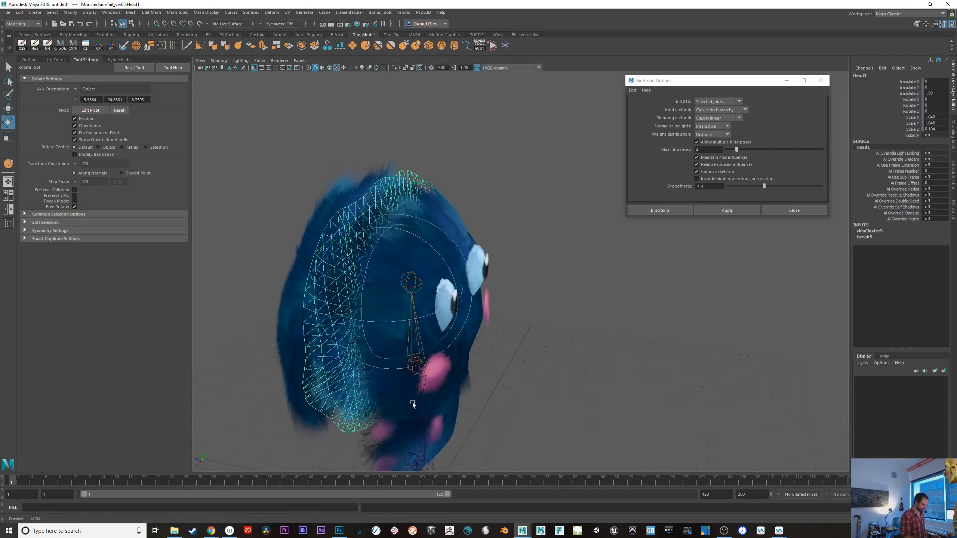
pyautogui.keyDown('alt'); pyautogui.moveTo(413, 403); pyautogui.dragTo(324, 387, button='right'); pyautogui.keyUp('alt')
pyautogui.press('F8')
pyautogui.keyDown('alt'); pyautogui.moveTo(318, 353); pyautogui.dragTo(246, 367); pyautogui.keyUp('alt')
pyautogui.press('w')
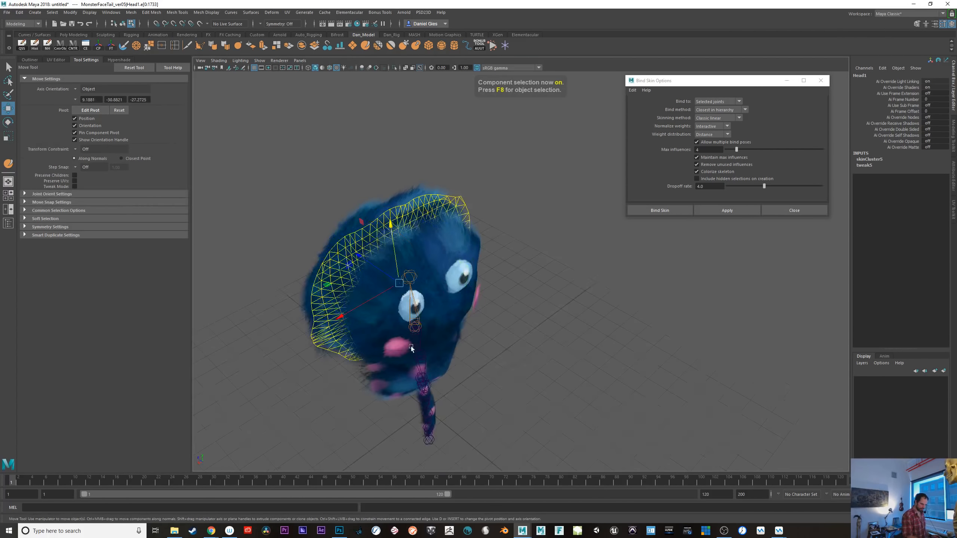
pyautogui.keyDown('alt'); pyautogui.moveTo(416, 357); pyautogui.dragTo(376, 328); pyautogui.keyUp('alt')
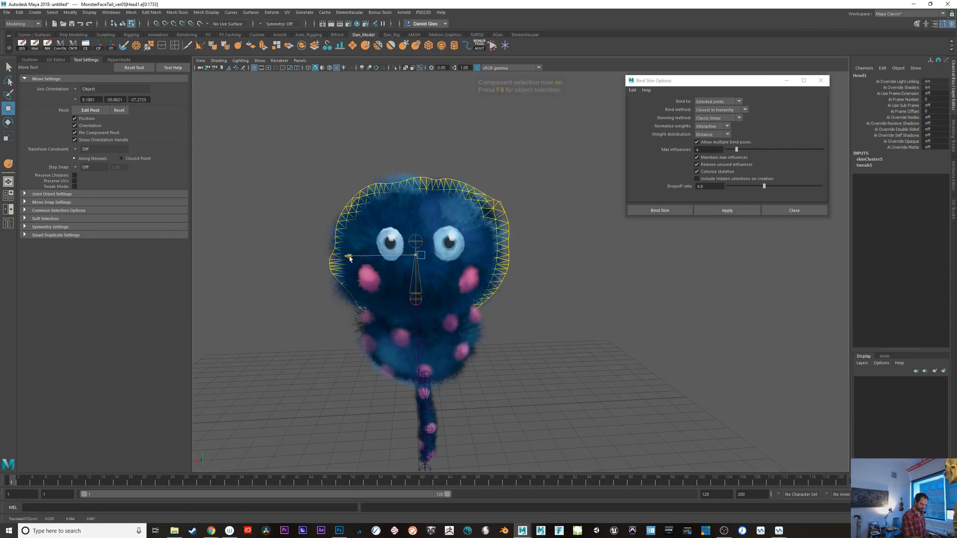
pyautogui.keyDown('alt'); pyautogui.moveTo(379, 269); pyautogui.dragTo(479, 337); pyautogui.keyUp('alt')
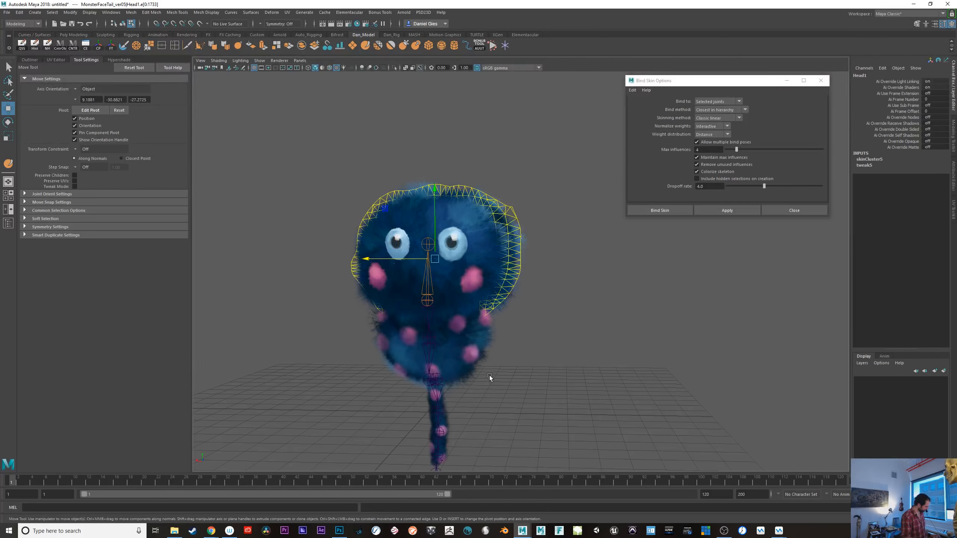
pyautogui.press('r')
pyautogui.moveTo(435, 258); pyautogui.dragTo(449, 257)
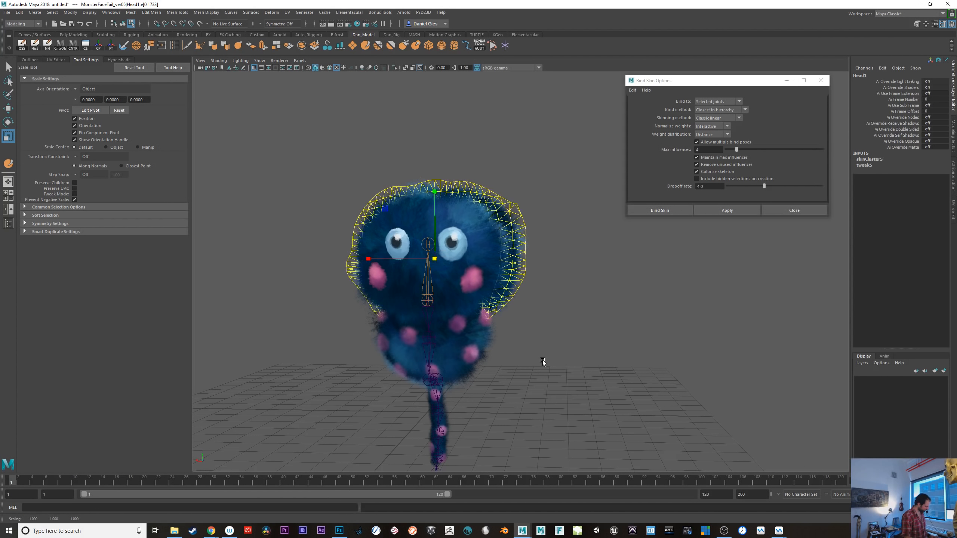
pyautogui.press('F8')
pyautogui.click(544, 361)
# - Test-rotate Head_joint1 in several directions to check the enlarged Head1 layer behind the face, and undo all the rotations
pyautogui.click(427, 278)
pyautogui.scroll(3, 511, 335)
pyautogui.keyDown('alt'); pyautogui.moveTo(523, 339); pyautogui.dragTo(559, 345); pyautogui.keyUp('alt')
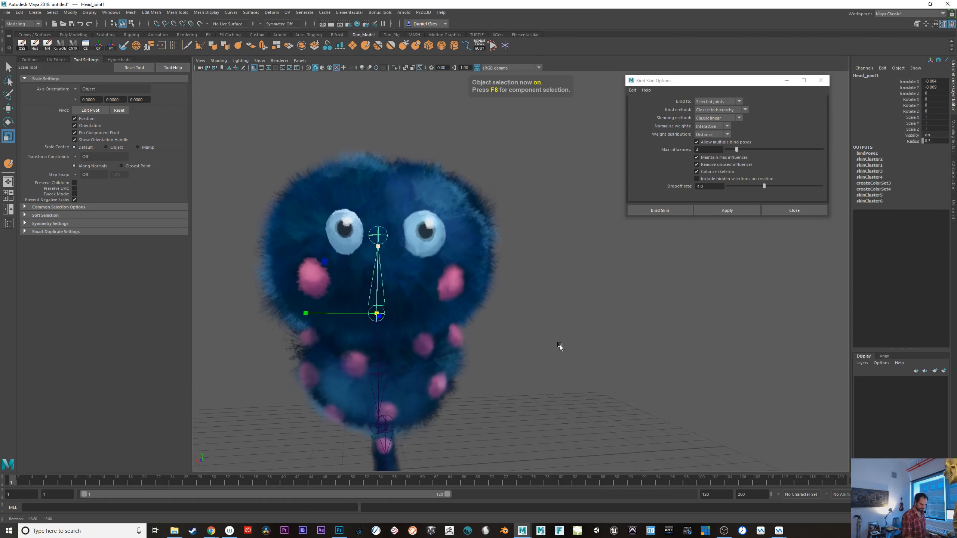
pyautogui.press('e')
pyautogui.moveTo(397, 314); pyautogui.dragTo(419, 291)
pyautogui.moveTo(336, 298); pyautogui.dragTo(298, 305)
pyautogui.hotkey('ctrl', 'z')
pyautogui.hotkey('ctrl', 'z')
pyautogui.hotkey('ctrl', 'z')
pyautogui.hotkey('ctrl', 'z')
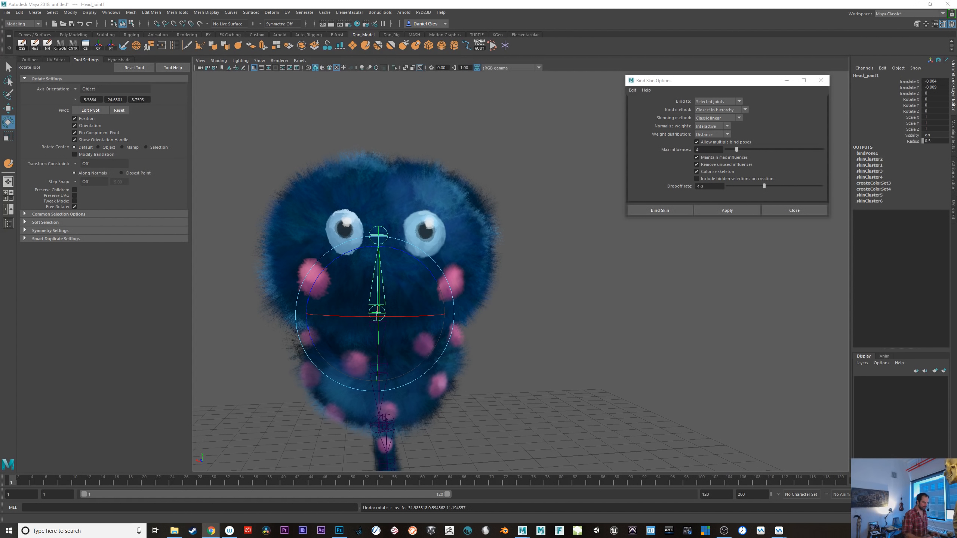
# - Duplicate the furry body mesh below the head and move the copy behind the original to about 0.868 in Z
pyautogui.click(535, 333)
pyautogui.keyDown('alt'); pyautogui.moveTo(535, 333); pyautogui.dragTo(456, 294); pyautogui.keyUp('alt')
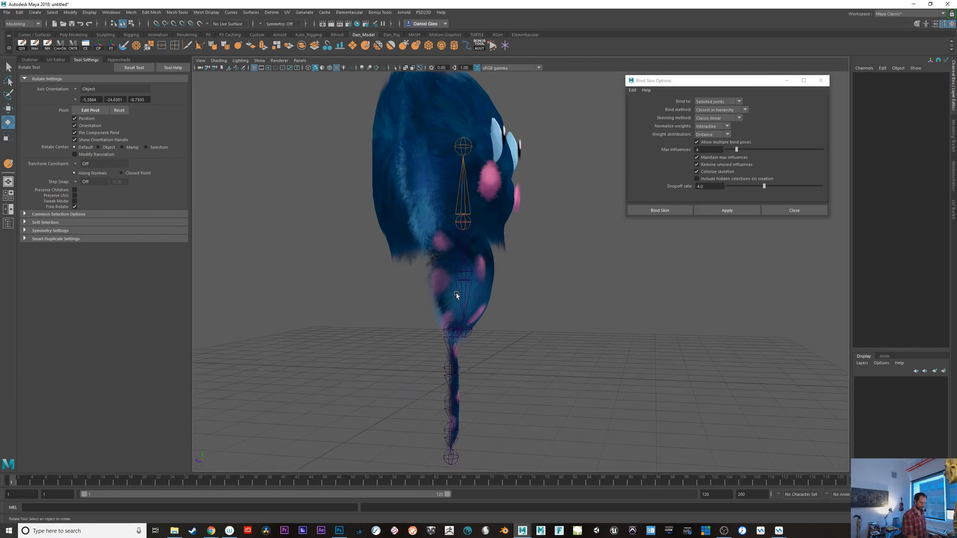
pyautogui.click(474, 317)
pyautogui.click(496, 268)
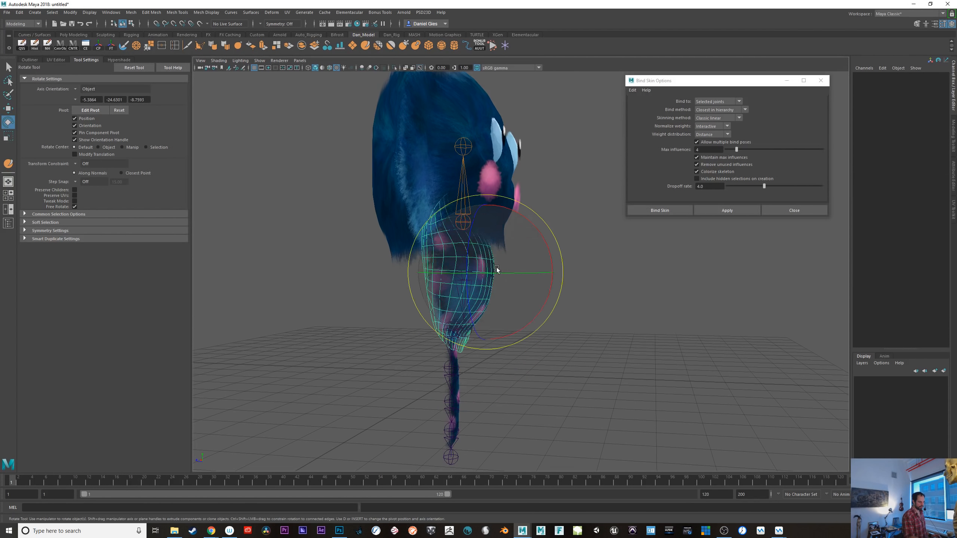
pyautogui.keyDown('alt'); pyautogui.moveTo(496, 267); pyautogui.dragTo(619, 331); pyautogui.keyUp('alt')
pyautogui.hotkey('ctrl', 'd')
pyautogui.press('w')
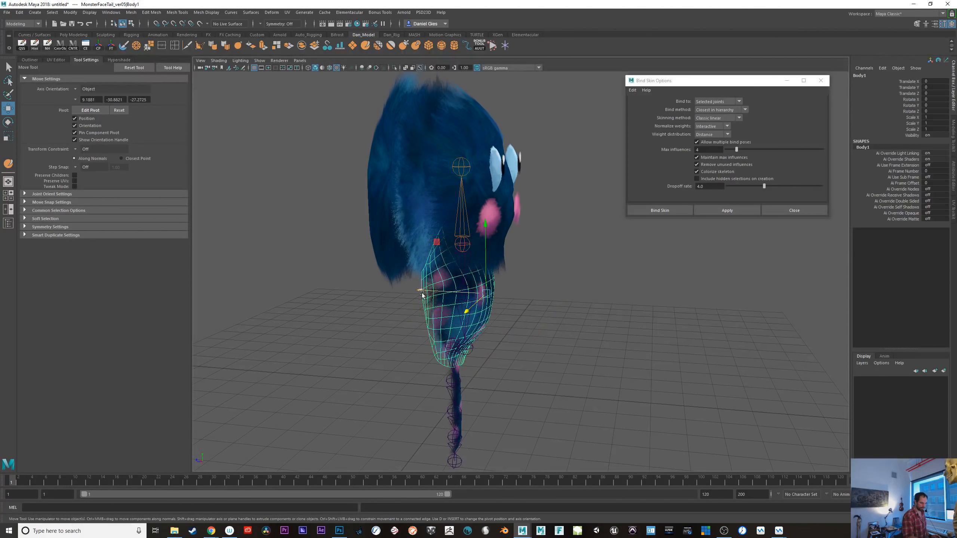
pyautogui.moveTo(474, 302); pyautogui.dragTo(491, 339)
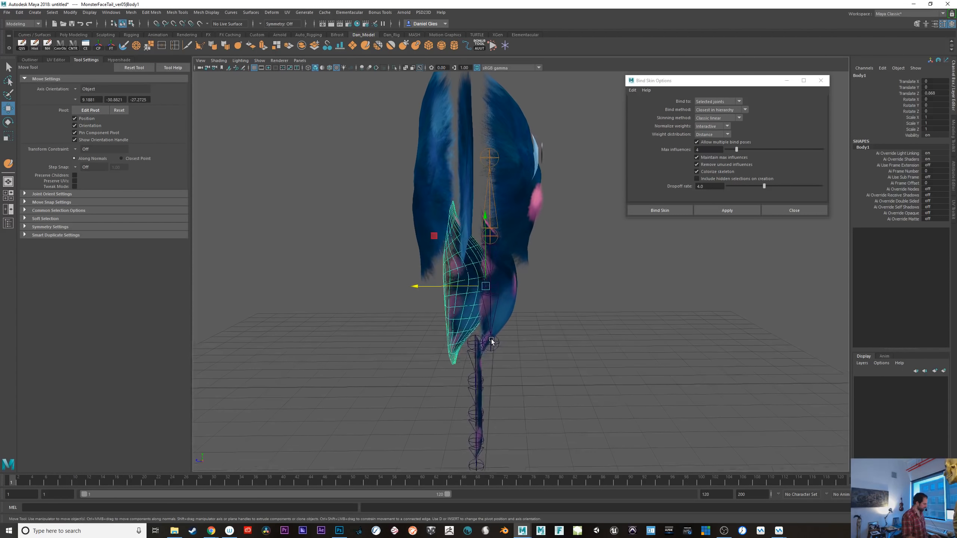
# - Mirror and flatten Body1 to scale about -0.928, 1.06, 0.172, and move it further back behind the body
pyautogui.press('r')
pyautogui.moveTo(418, 286); pyautogui.dragTo(393, 341)
pyautogui.press('w')
pyautogui.press('r')
pyautogui.moveTo(347, 271); pyautogui.dragTo(620, 344)
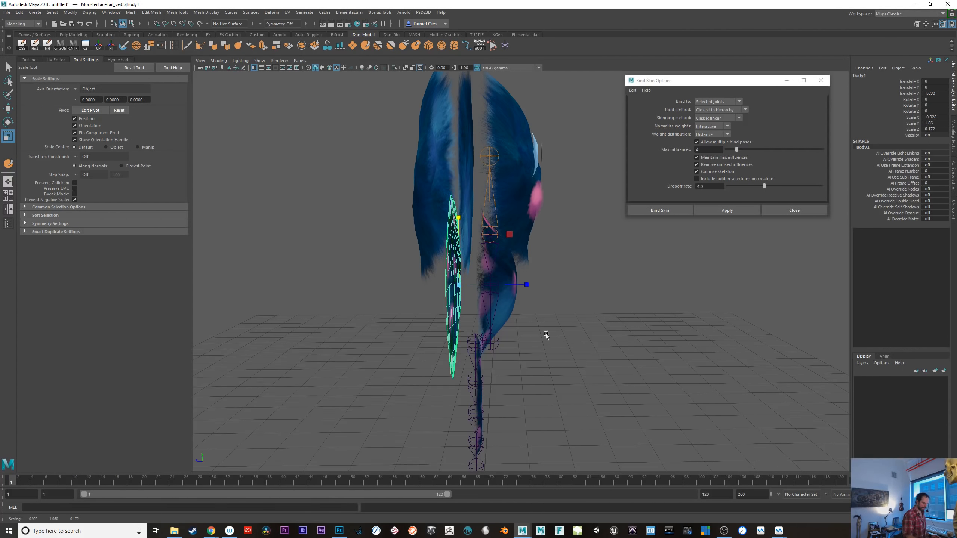
pyautogui.keyDown('alt'); pyautogui.moveTo(546, 334); pyautogui.dragTo(507, 343); pyautogui.keyUp('alt')
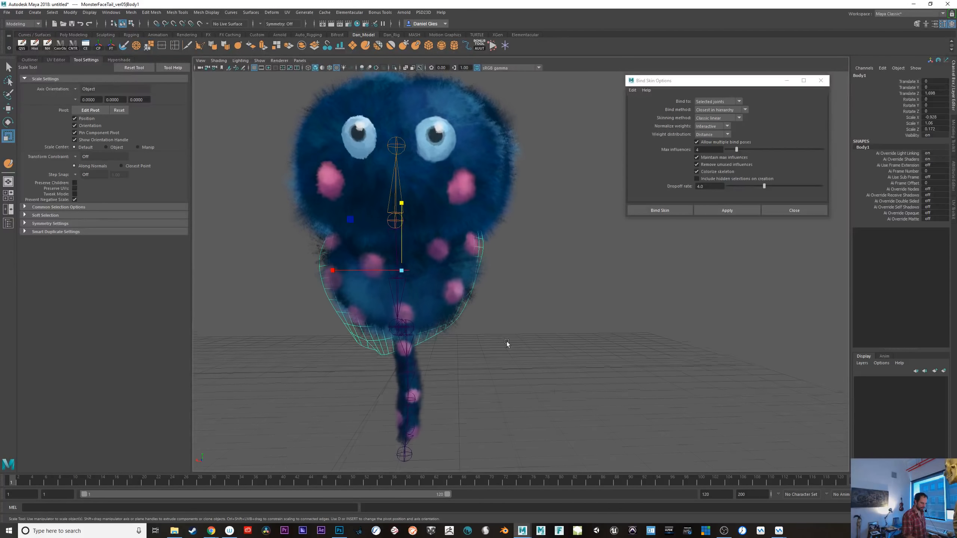
# - Enlarge Body1 to scale about -1.007, 1.151 and flip its depth to -0.436, position it behind the body, and clear the selection
pyautogui.moveTo(401, 270); pyautogui.dragTo(576, 335)
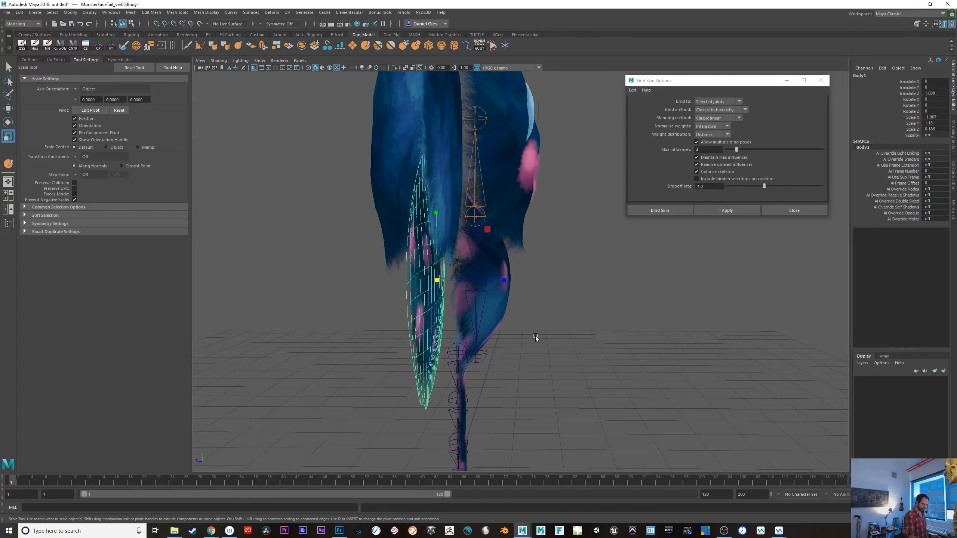
pyautogui.moveTo(504, 281); pyautogui.dragTo(278, 323)
pyautogui.press('w')
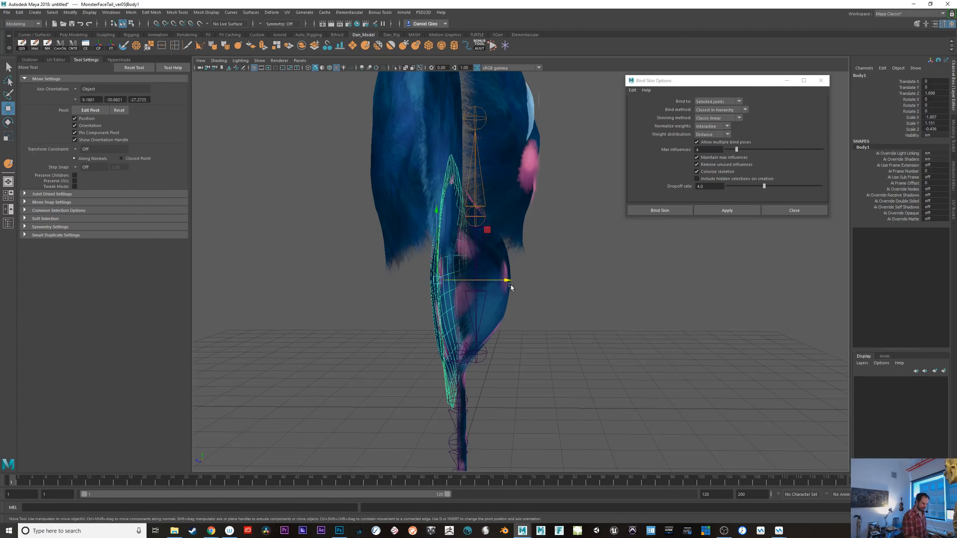
pyautogui.moveTo(507, 282); pyautogui.dragTo(480, 282)
pyautogui.keyDown('alt'); pyautogui.moveTo(594, 327); pyautogui.dragTo(496, 292); pyautogui.keyUp('alt')
pyautogui.moveTo(456, 268); pyautogui.dragTo(456, 269)
pyautogui.click(513, 317)
pyautogui.keyDown('alt'); pyautogui.moveTo(512, 317); pyautogui.dragTo(456, 377); pyautogui.keyUp('alt')
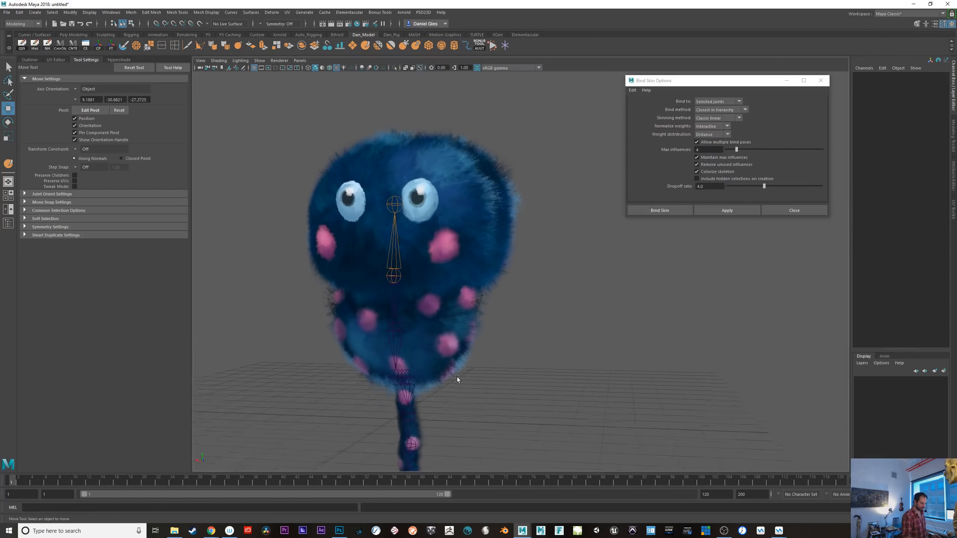
# - Examine the layered head and body from several angles, picking the head joint and the front Head mesh
pyautogui.keyDown('alt'); pyautogui.moveTo(457, 377); pyautogui.dragTo(489, 363, button='right'); pyautogui.keyUp('alt')
pyautogui.keyDown('alt'); pyautogui.moveTo(489, 363); pyautogui.dragTo(555, 384); pyautogui.keyUp('alt')
pyautogui.click(395, 295)
pyautogui.press('e')
pyautogui.click(318, 300)
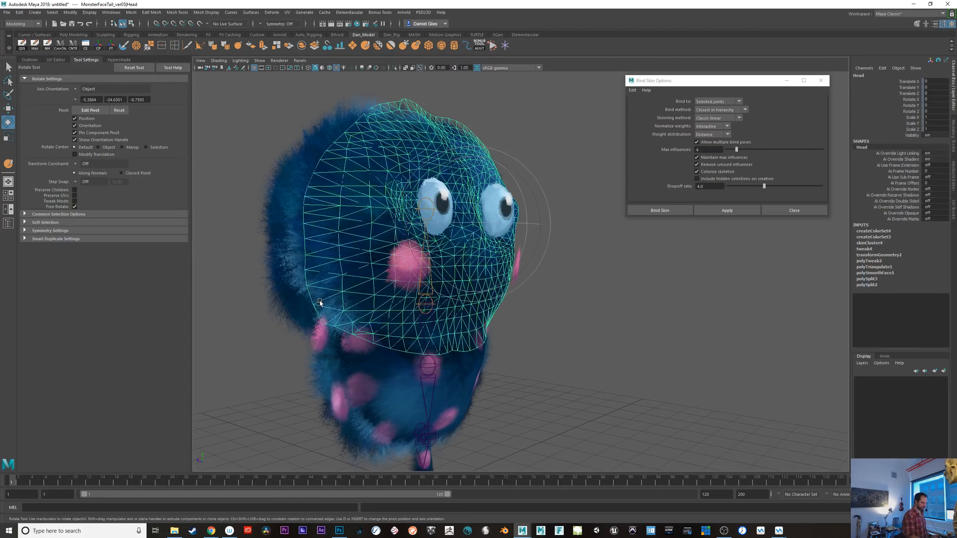
pyautogui.keyDown('alt'); pyautogui.moveTo(320, 301); pyautogui.dragTo(531, 361); pyautogui.keyUp('alt')
# - Check which joints influence the Head1 back layer using the Paint Skin Weights tool
pyautogui.press('q')
pyautogui.click(353, 284)
pyautogui.keyDown('alt'); pyautogui.moveTo(353, 284); pyautogui.dragTo(414, 377); pyautogui.keyUp('alt')
pyautogui.keyDown('alt'); pyautogui.moveTo(415, 376); pyautogui.dragTo(410, 362, button='middle'); pyautogui.keyUp('alt')
pyautogui.keyDown('alt'); pyautogui.moveTo(410, 361); pyautogui.dragTo(434, 384); pyautogui.keyUp('alt')
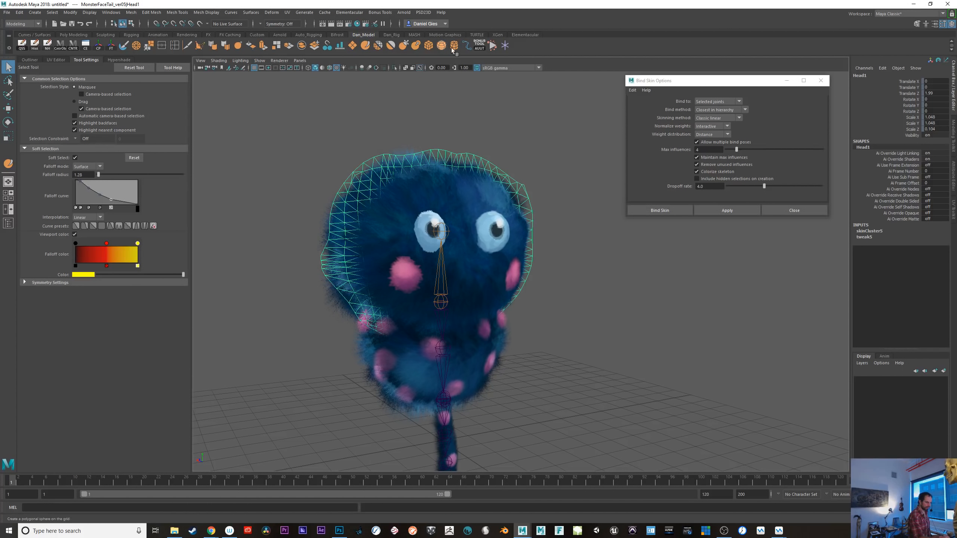
pyautogui.click(391, 35)
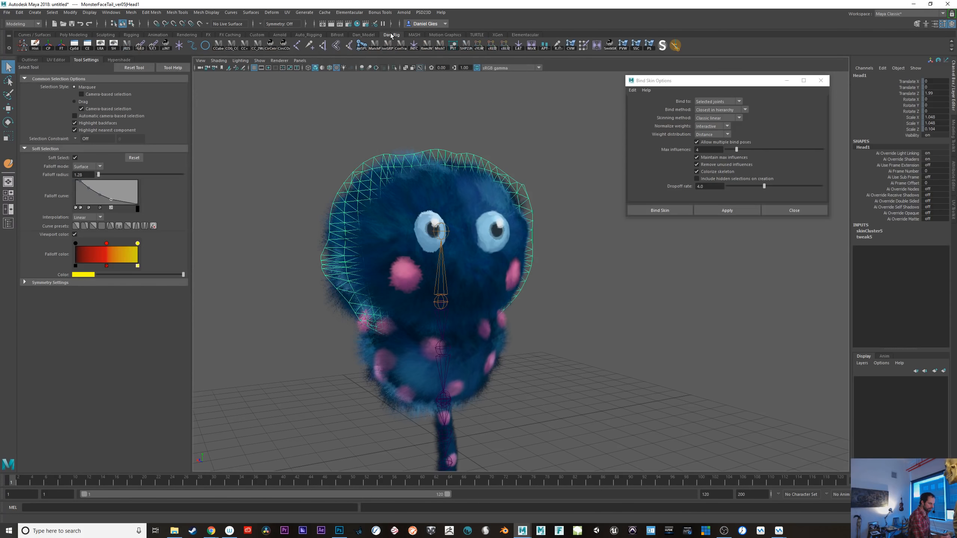
pyautogui.click(583, 47)
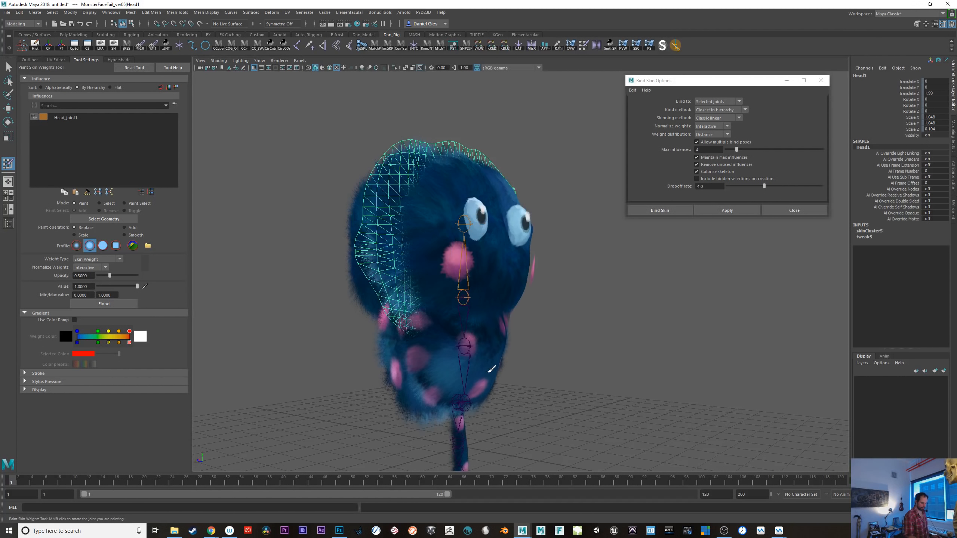
pyautogui.press('q')
# - Select Body_joint3 together with the front Head mesh and open the Add Influence options
pyautogui.click(437, 322)
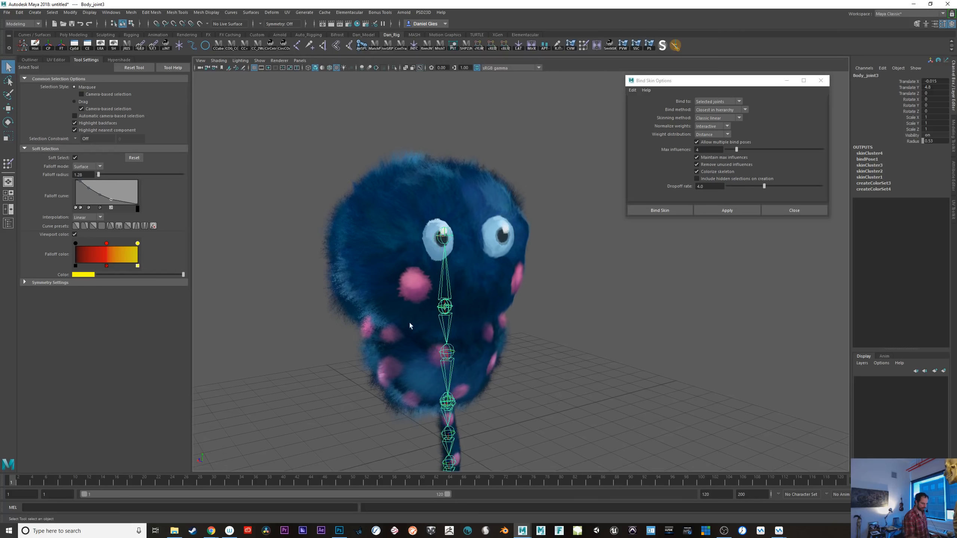
pyautogui.keyDown('shift'); pyautogui.click(363, 315); pyautogui.keyUp('shift')
pyautogui.press('space')
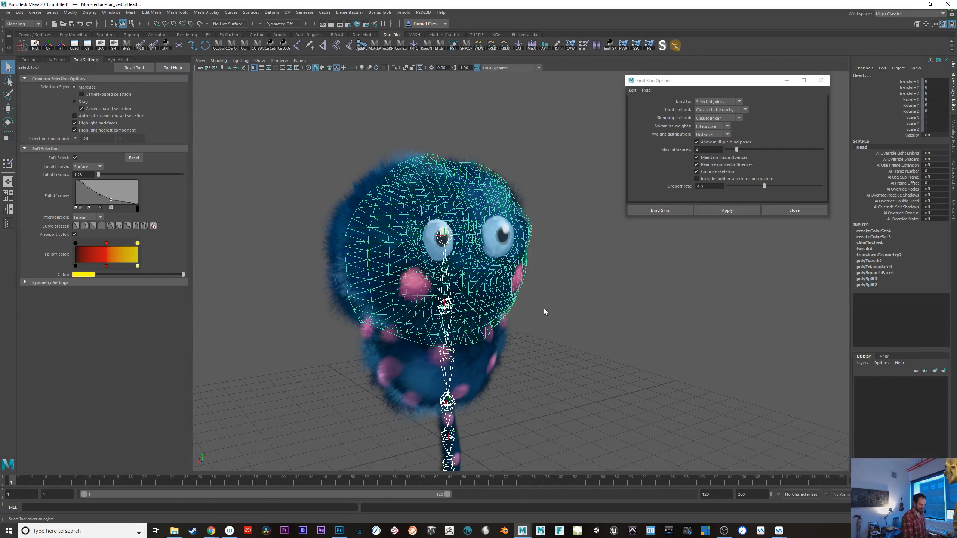
pyautogui.click(544, 310)
pyautogui.click(443, 321)
pyautogui.keyDown('shift'); pyautogui.click(375, 318); pyautogui.keyUp('shift')
pyautogui.press('space')
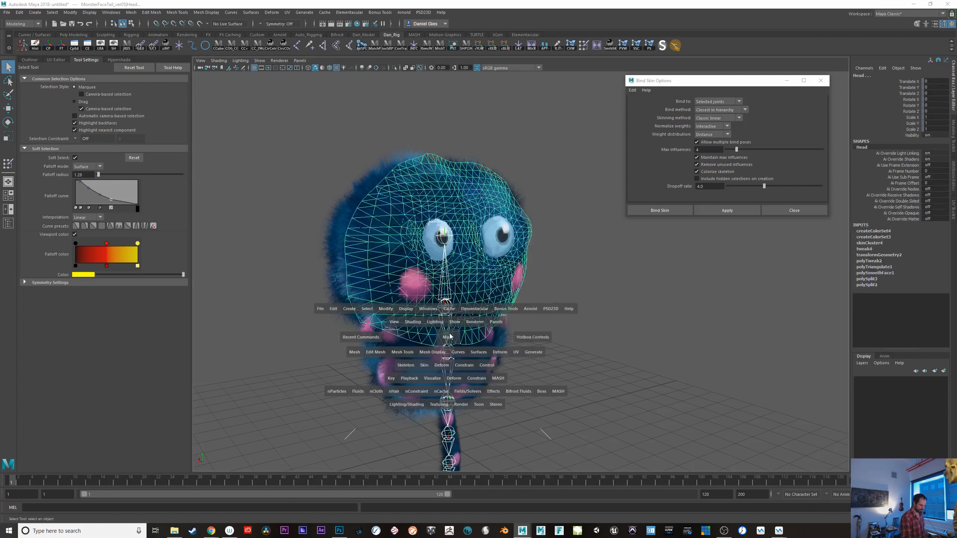
pyautogui.click(422, 366)
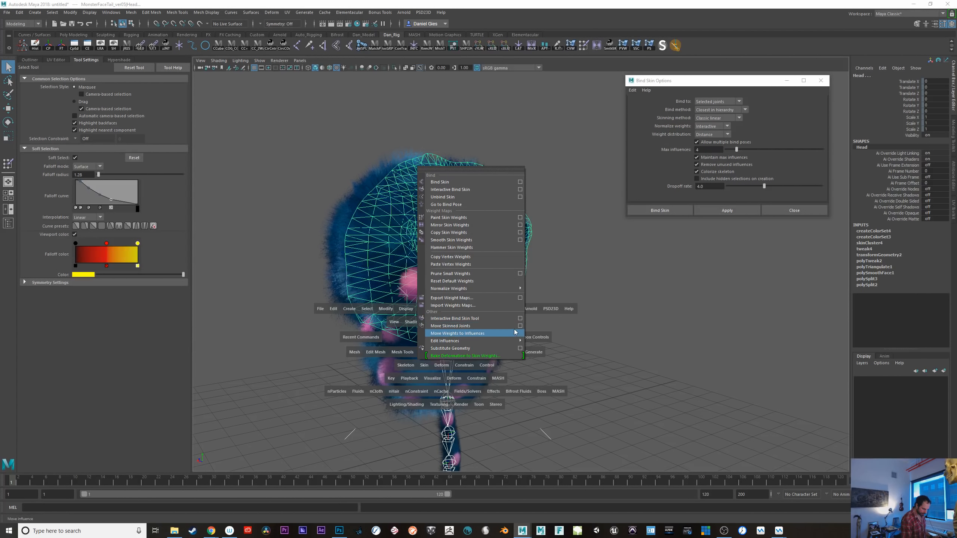
pyautogui.moveTo(519, 344)
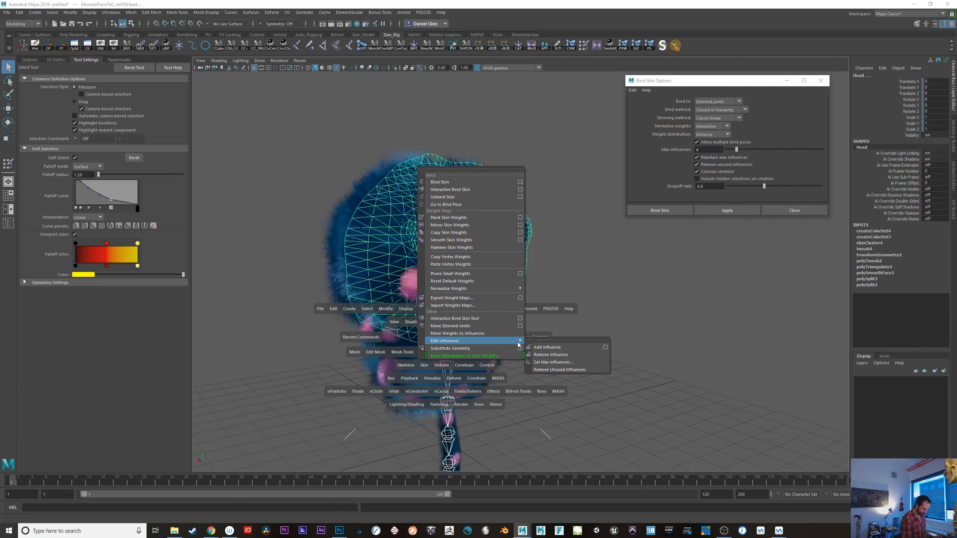
pyautogui.click(605, 348)
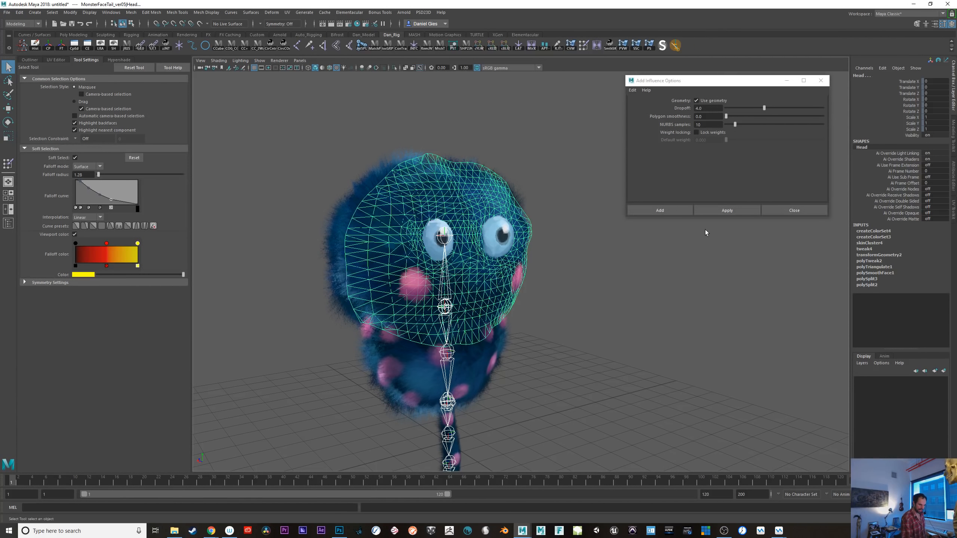
# - Add Body_joint3 as a skin influence on the Head1 back layer with a dropoff of 4.0
pyautogui.keyDown('alt'); pyautogui.moveTo(526, 337); pyautogui.dragTo(574, 357); pyautogui.keyUp('alt')
pyautogui.click(419, 333)
pyautogui.click(459, 331)
pyautogui.keyDown('alt'); pyautogui.moveTo(474, 340); pyautogui.dragTo(555, 375, button='right'); pyautogui.keyUp('alt')
pyautogui.keyDown('alt'); pyautogui.moveTo(501, 355); pyautogui.dragTo(501, 353); pyautogui.keyUp('alt')
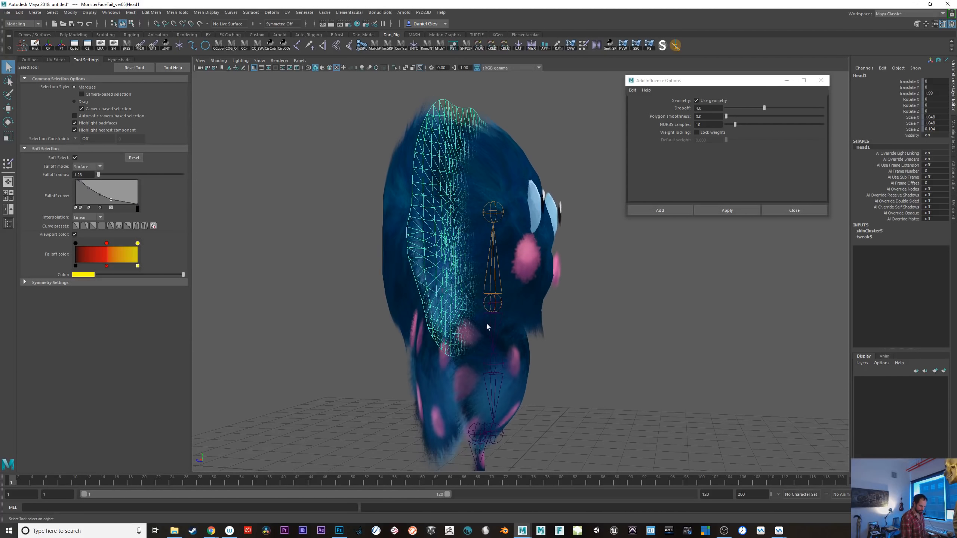
pyautogui.keyDown('shift'); pyautogui.click(493, 323); pyautogui.keyUp('shift')
pyautogui.click(736, 210)
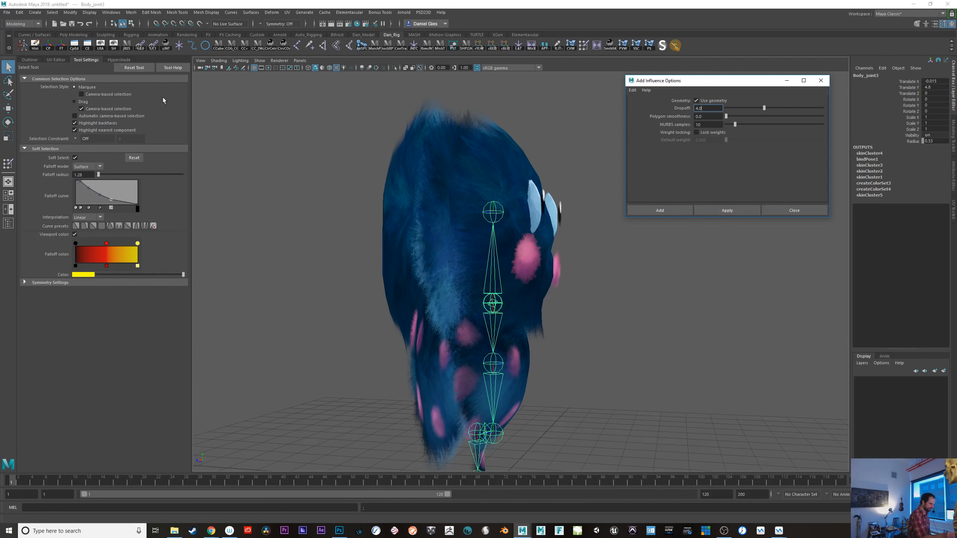
# - Review the Body_joint3 and Head_joint1 weights on Head1 and enable weight locking in the Add Influence options
pyautogui.click(438, 314)
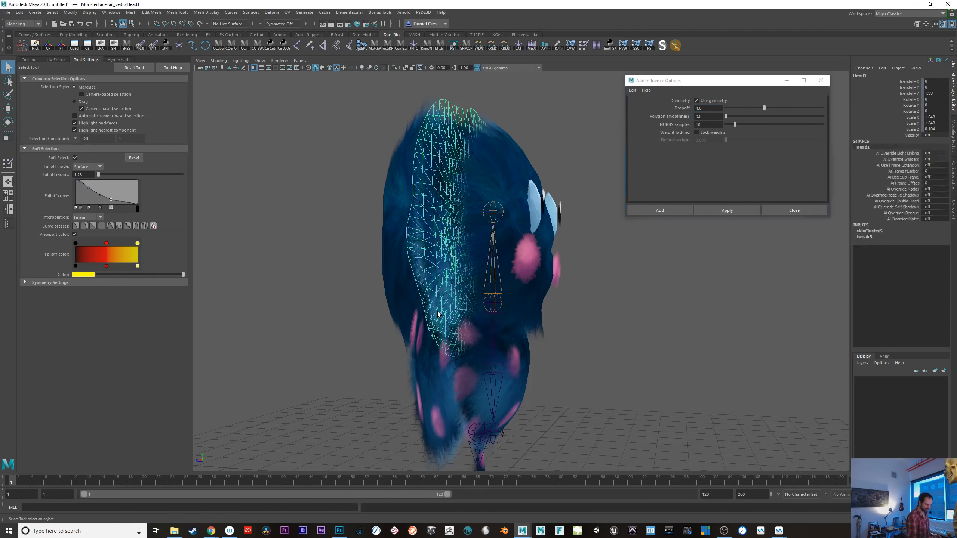
pyautogui.click(584, 45)
pyautogui.click(77, 124)
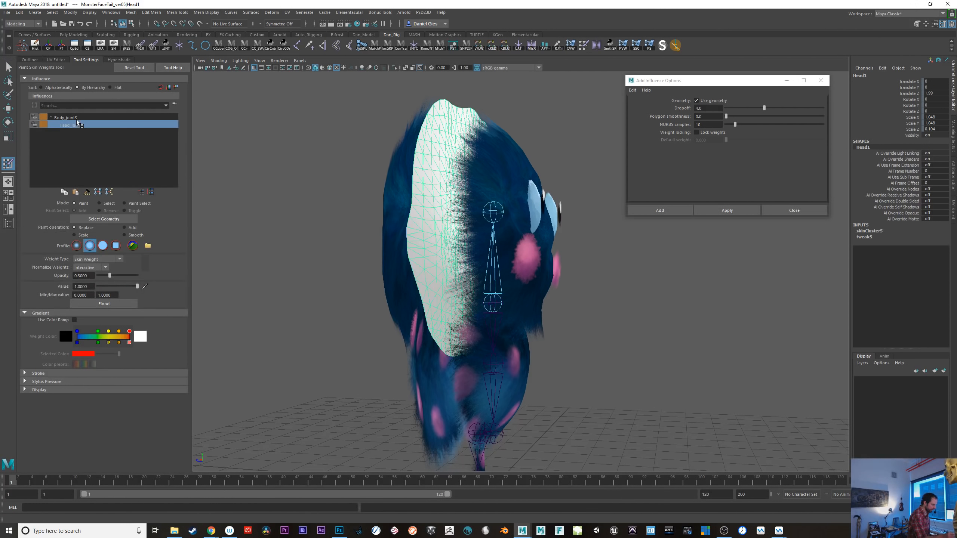
pyautogui.click(71, 118)
pyautogui.keyDown('alt'); pyautogui.moveTo(581, 422); pyautogui.dragTo(508, 410); pyautogui.keyUp('alt')
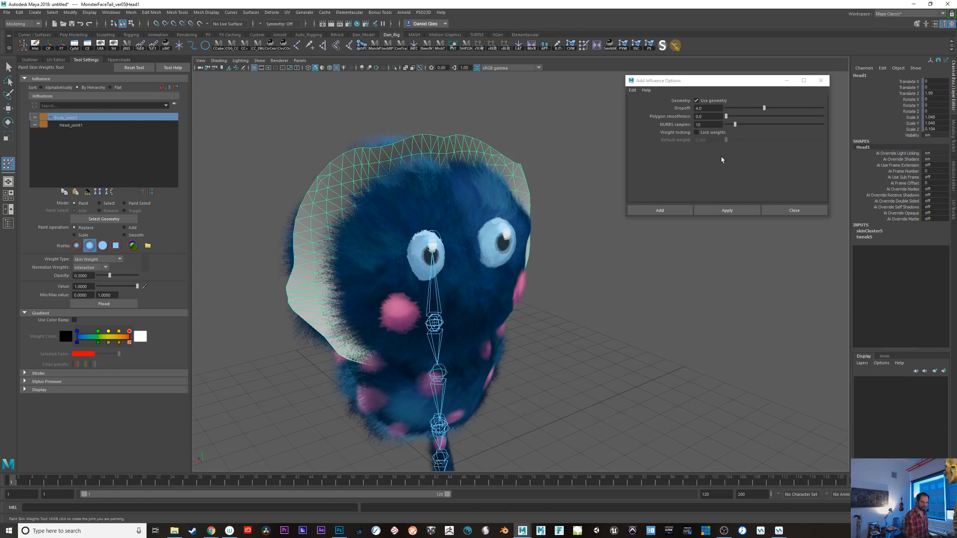
pyautogui.click(711, 133)
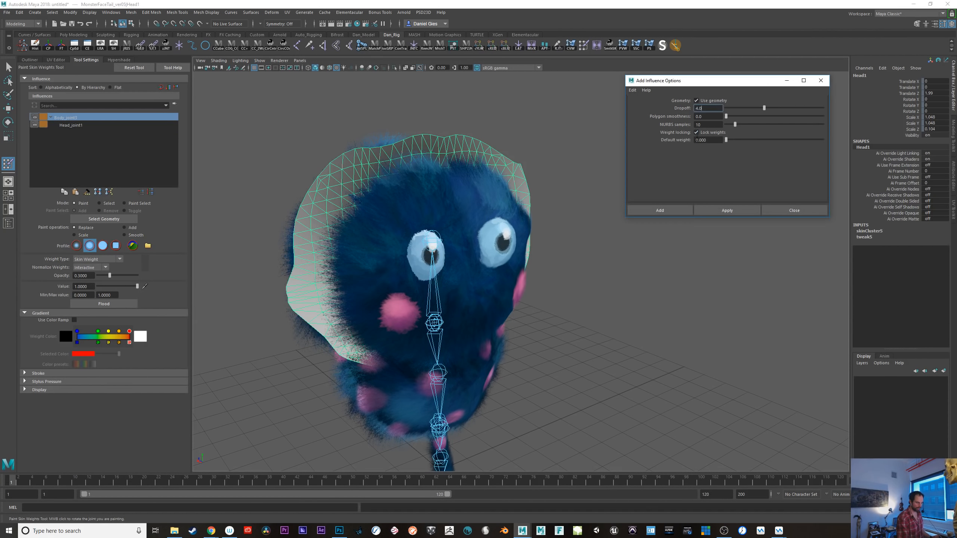
# - Flood Head1 entirely with Head_joint1 weight at value 1 and opacity 1, and switch to the Body_joint3 influence
pyautogui.click(71, 126)
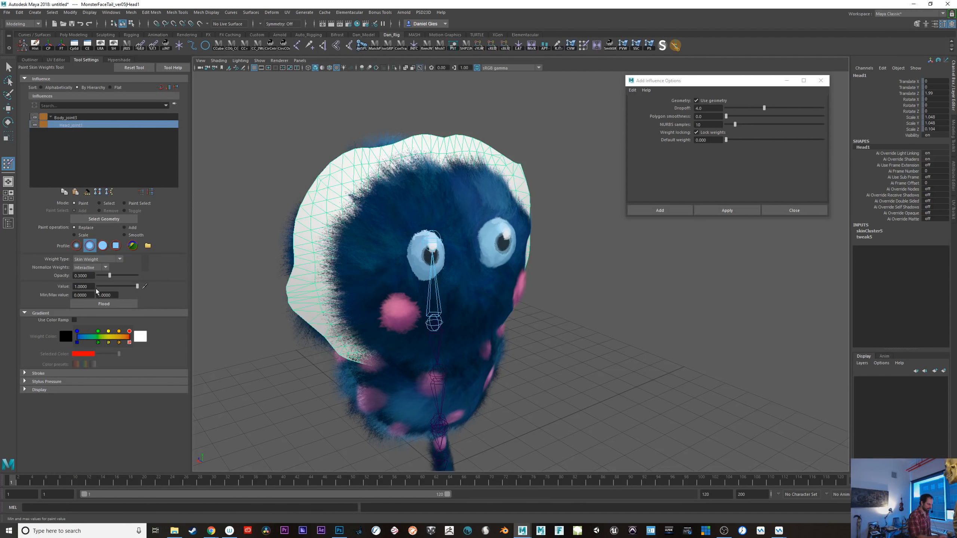
pyautogui.click(112, 304)
pyautogui.moveTo(399, 378)
pyautogui.keyDown('alt'); pyautogui.mouseDown()
pyautogui.moveTo(520, 287)
pyautogui.moveTo(445, 379)
pyautogui.moveTo(368, 327)
pyautogui.mouseUp(); pyautogui.keyUp('alt')
pyautogui.click(75, 118)
pyautogui.hotkey('ctrl', 'z')
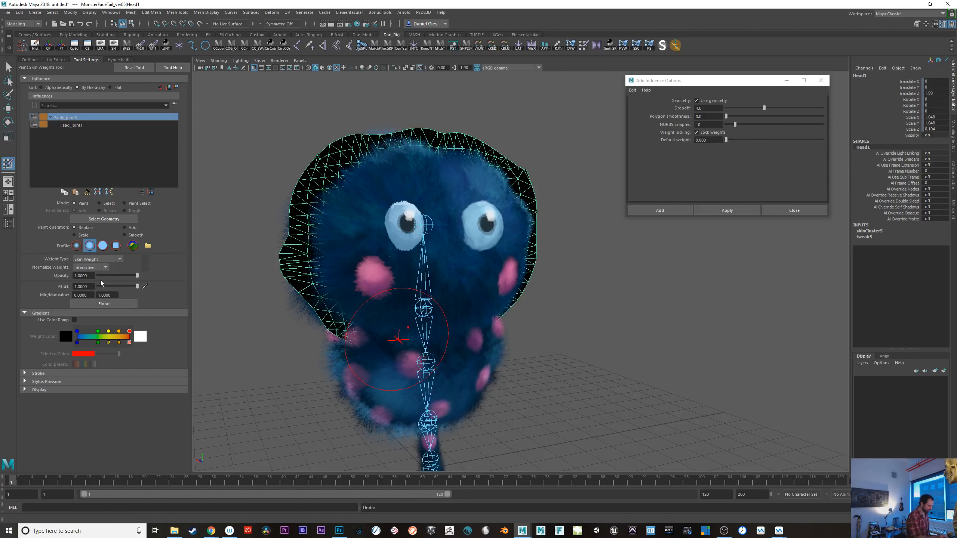
# - Try painting Body_joint3 weight onto Head1's lower edge at 0.5 opacity
pyautogui.write('0.5')
pyautogui.press('Return')
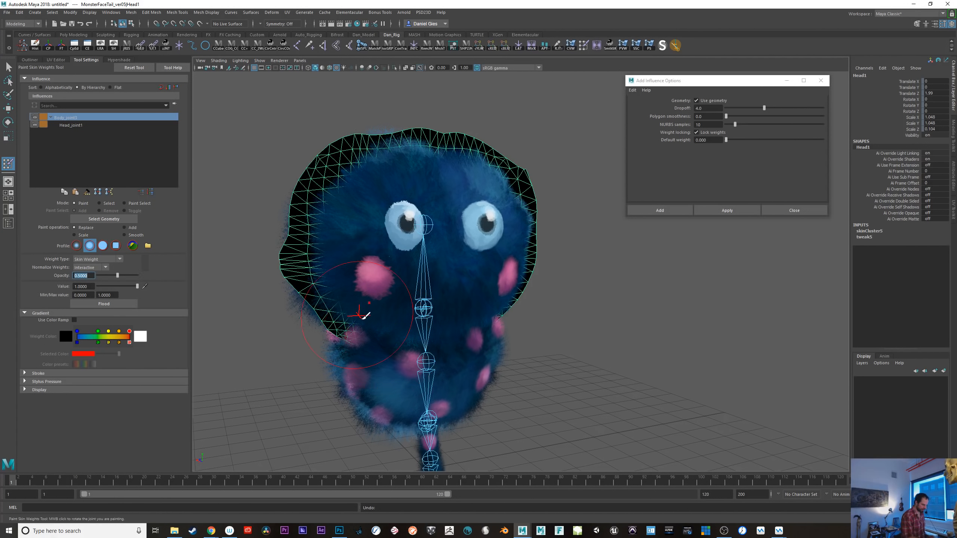
pyautogui.moveTo(363, 313)
pyautogui.mouseDown()
pyautogui.moveTo(331, 325)
pyautogui.moveTo(356, 325)
pyautogui.mouseUp()
pyautogui.hotkey('ctrl', 'z')
# - Paint Body_joint3 weight along the lower edge of Head1 with the brush opacity set to 0.2
pyautogui.write('.2')
pyautogui.press('Return')
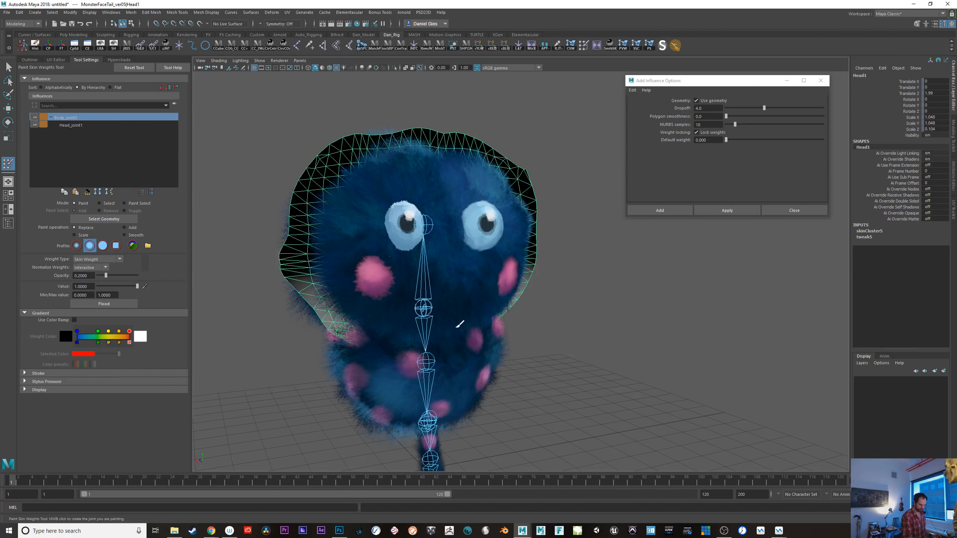
pyautogui.keyDown('alt'); pyautogui.moveTo(464, 306); pyautogui.dragTo(587, 371); pyautogui.keyUp('alt')
pyautogui.moveTo(469, 352)
pyautogui.mouseDown()
pyautogui.moveTo(451, 358)
pyautogui.moveTo(570, 366)
pyautogui.mouseUp()
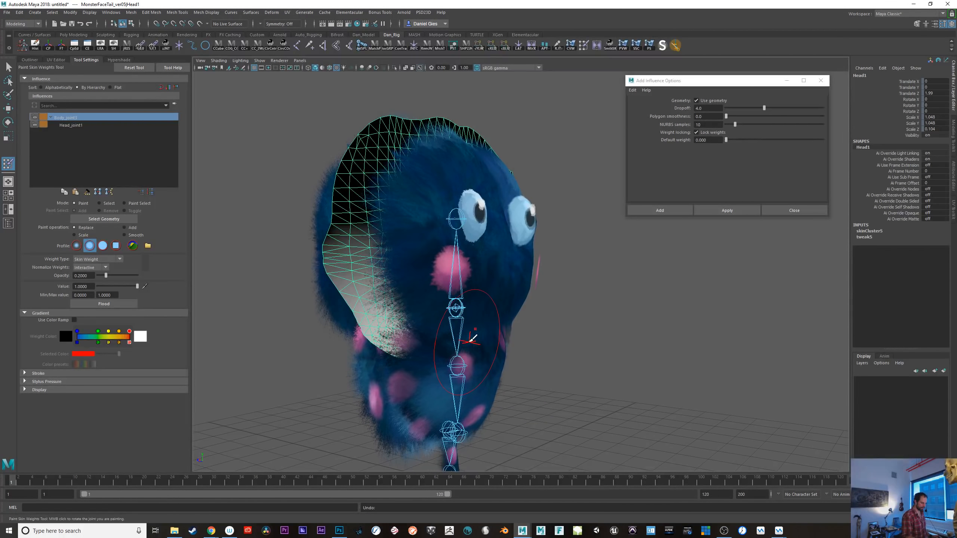
# - Try a test rotation of Head_joint1 to check how the head layers follow
pyautogui.press('e')
pyautogui.click(635, 312)
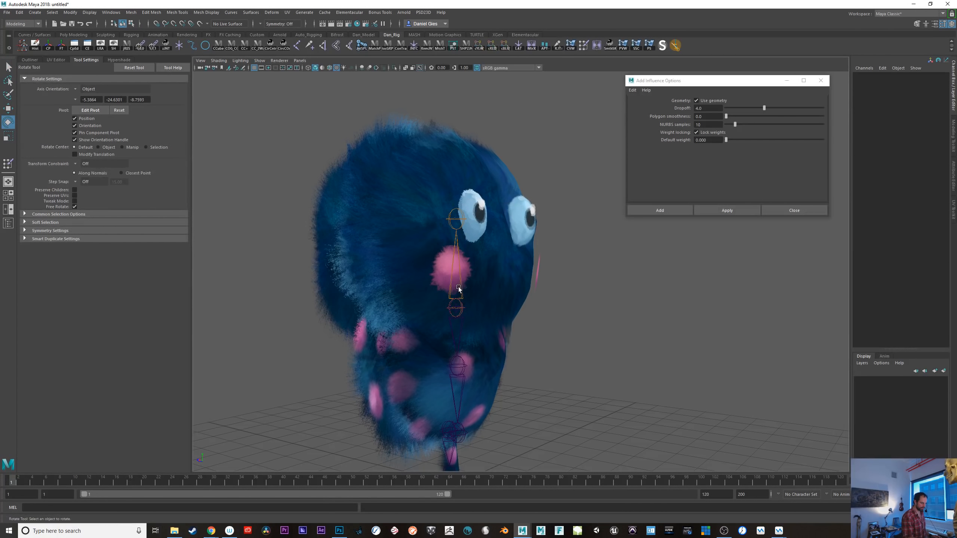
pyautogui.click(459, 288)
pyautogui.moveTo(458, 324); pyautogui.dragTo(453, 299)
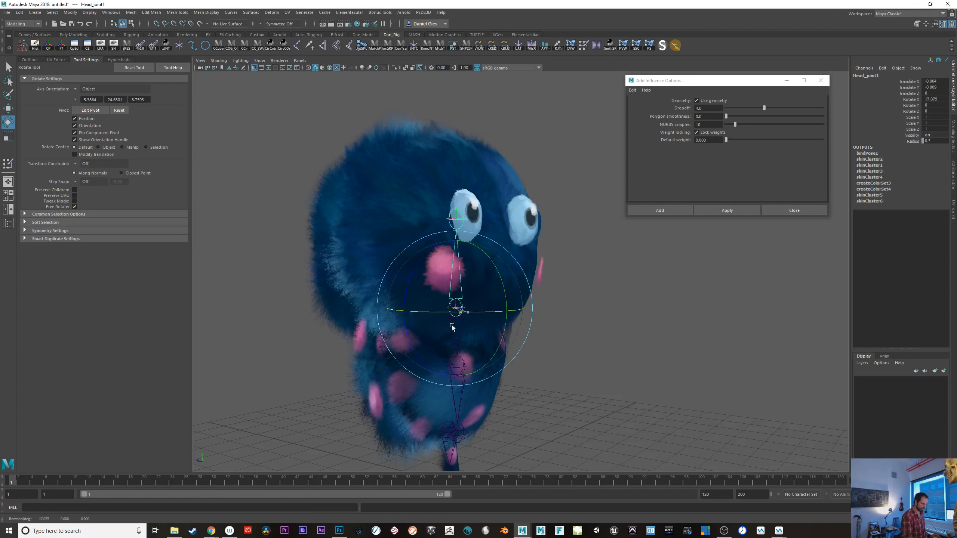
pyautogui.hotkey('ctrl', 'z')
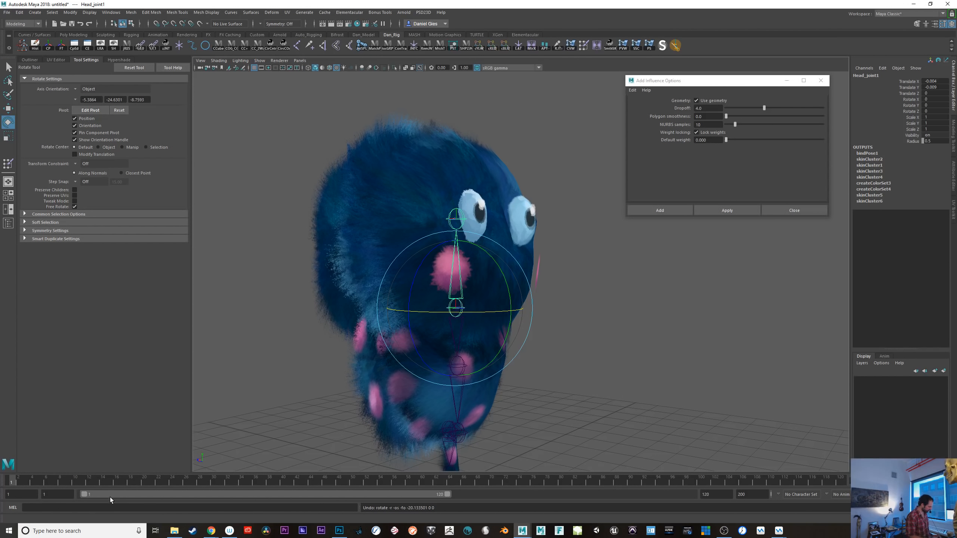
# - Key Head_joint1's rest rotation at frame 1 and a rotation of about -45, 15, -28 at frame 21
pyautogui.click(151, 478)
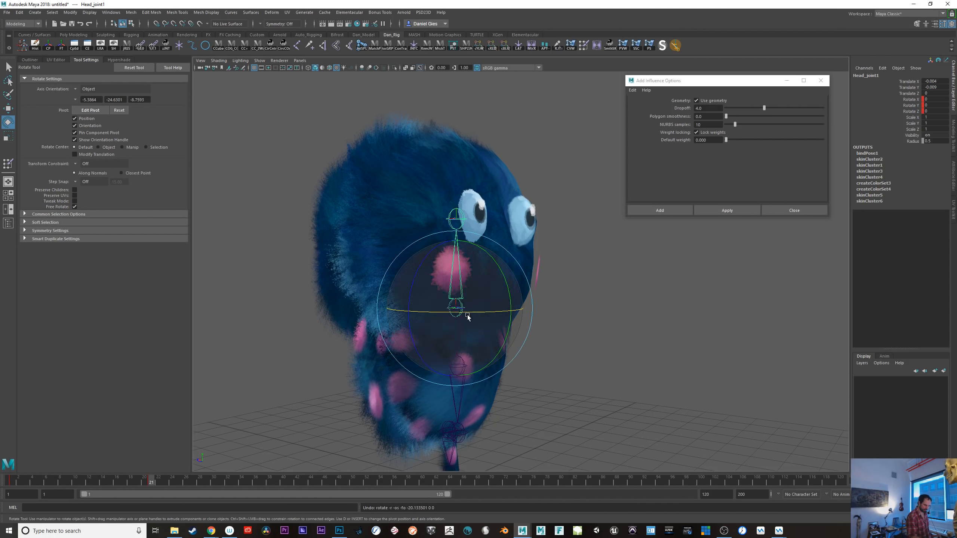
pyautogui.moveTo(467, 314); pyautogui.dragTo(444, 304)
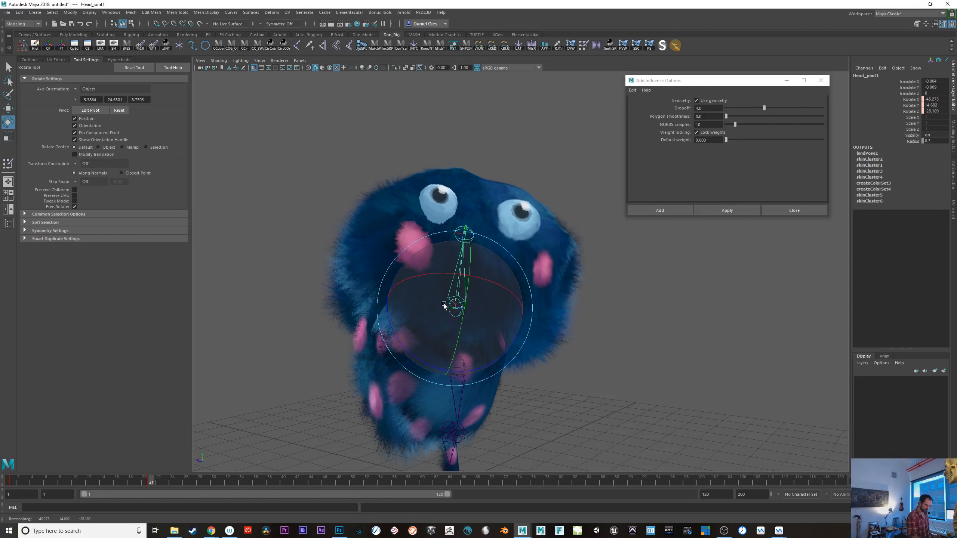
pyautogui.hotkey('shift', 'e')
# - Key a different head tilt at frame 35 and set Head_joint1's rotation to 0 at frame 45
pyautogui.moveTo(144, 479); pyautogui.dragTo(248, 479)
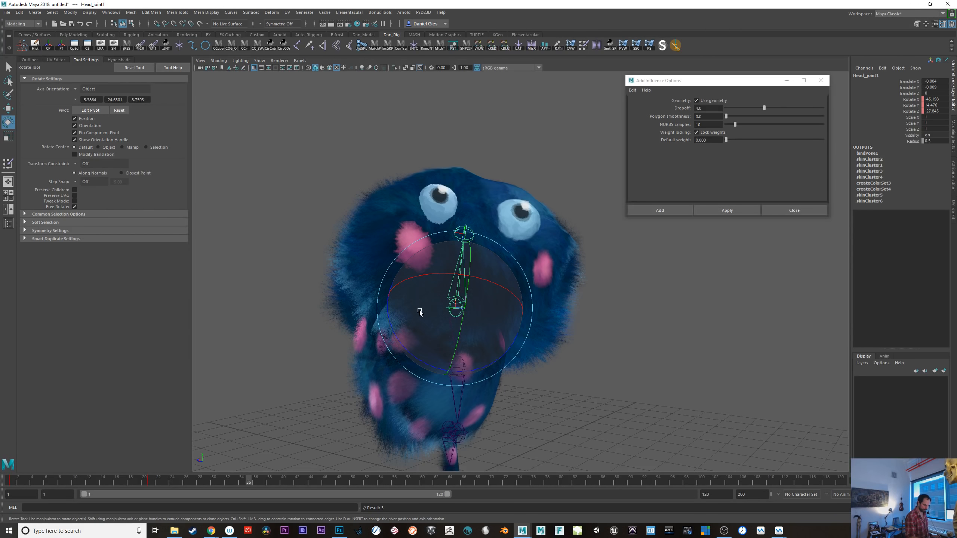
pyautogui.moveTo(419, 311); pyautogui.dragTo(465, 236)
pyautogui.hotkey('shift', 'e')
pyautogui.moveTo(290, 481); pyautogui.dragTo(320, 478)
pyautogui.write('0')
pyautogui.press('Return')
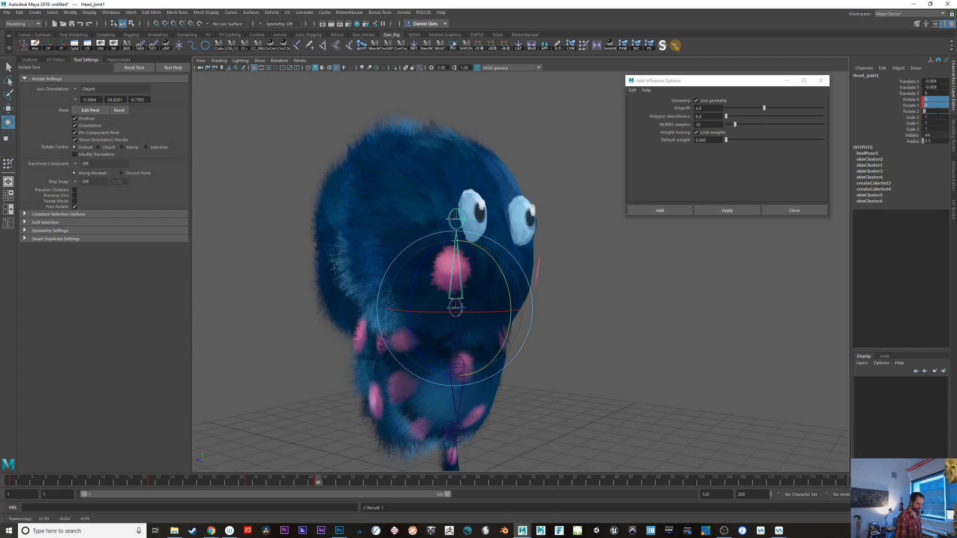
# - Scrub the head test animation and examine how the layered meshes deform from several angles
pyautogui.click(608, 393)
pyautogui.moveTo(181, 483)
pyautogui.mouseDown()
pyautogui.moveTo(18, 483)
pyautogui.moveTo(368, 475)
pyautogui.moveTo(173, 482)
pyautogui.moveTo(207, 484)
pyautogui.moveTo(187, 484)
pyautogui.mouseUp()
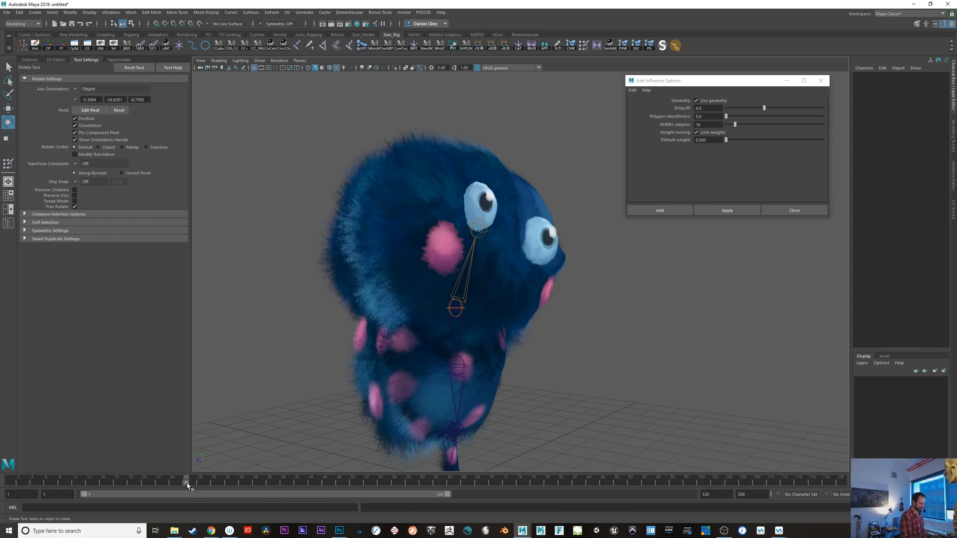
pyautogui.click(373, 306)
pyautogui.keyDown('alt'); pyautogui.moveTo(606, 380); pyautogui.dragTo(564, 375); pyautogui.keyUp('alt')
pyautogui.click(564, 375)
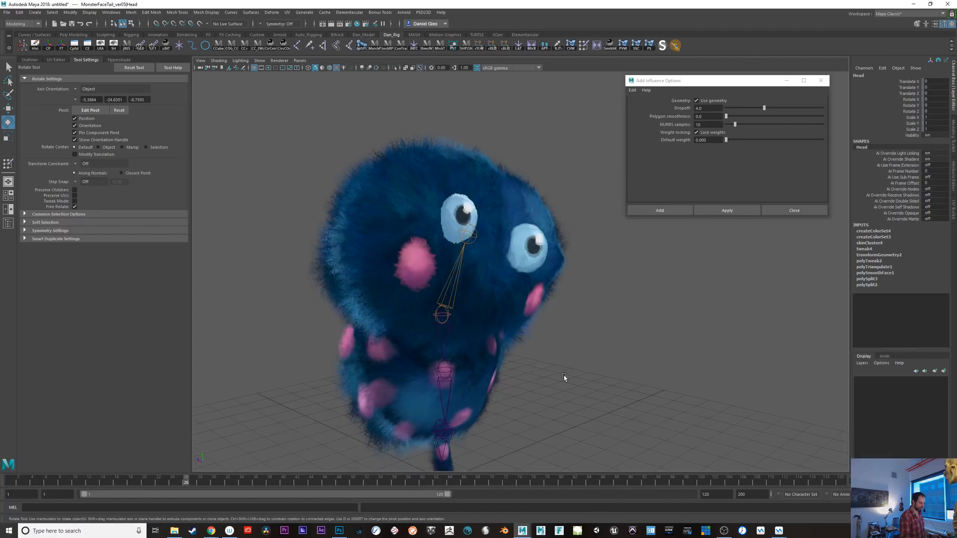
pyautogui.click(349, 318)
pyautogui.moveTo(620, 357)
pyautogui.keyDown('alt'); pyautogui.mouseDown()
pyautogui.moveTo(648, 359)
pyautogui.moveTo(635, 355)
pyautogui.mouseUp(); pyautogui.keyUp('alt')
# - Touch up the Body_joint3 weights on Head1's lower edge in the frame 21 pose, checking both sides of the head
pyautogui.click(460, 297)
pyautogui.keyDown('alt'); pyautogui.moveTo(711, 396); pyautogui.dragTo(694, 404); pyautogui.keyUp('alt')
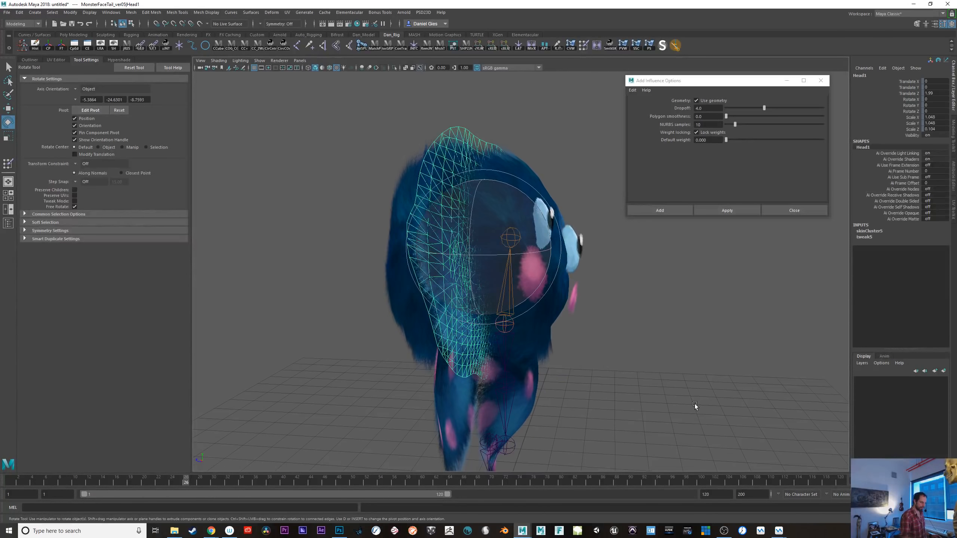
pyautogui.click(583, 45)
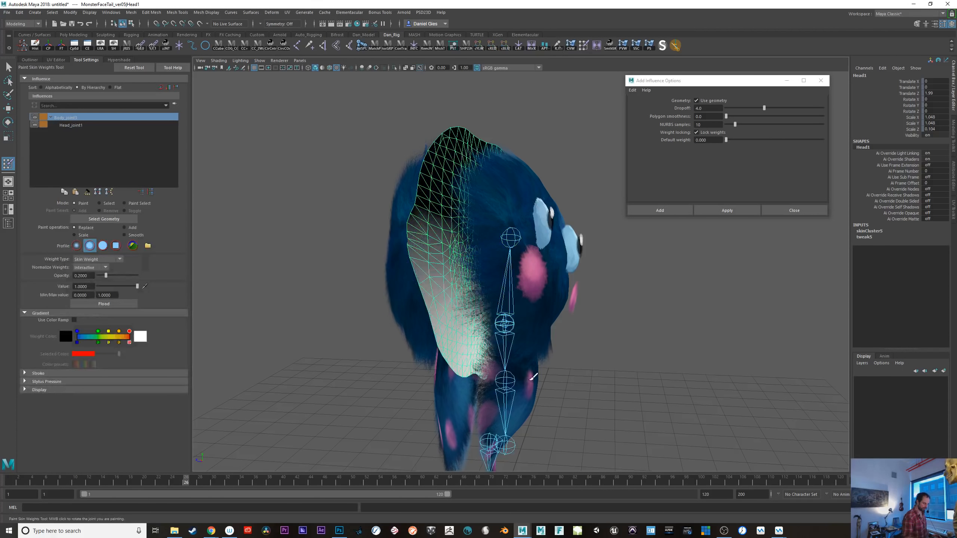
pyautogui.moveTo(170, 480); pyautogui.dragTo(149, 492)
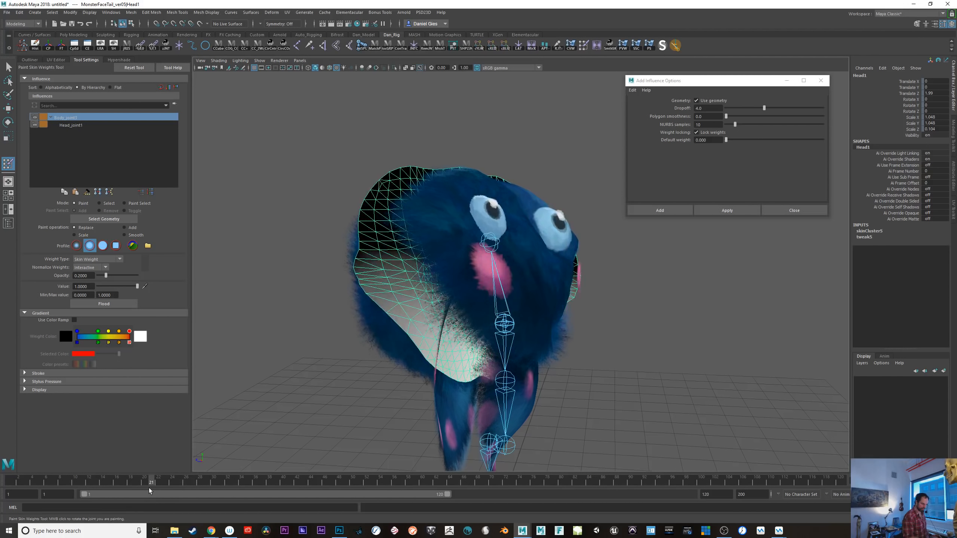
pyautogui.moveTo(464, 362); pyautogui.dragTo(455, 362)
pyautogui.moveTo(560, 412)
pyautogui.keyDown('alt'); pyautogui.mouseDown()
pyautogui.moveTo(594, 385)
pyautogui.moveTo(605, 388)
pyautogui.mouseUp(); pyautogui.keyUp('alt')
pyautogui.keyDown('alt'); pyautogui.moveTo(520, 329); pyautogui.dragTo(498, 316); pyautogui.keyUp('alt')
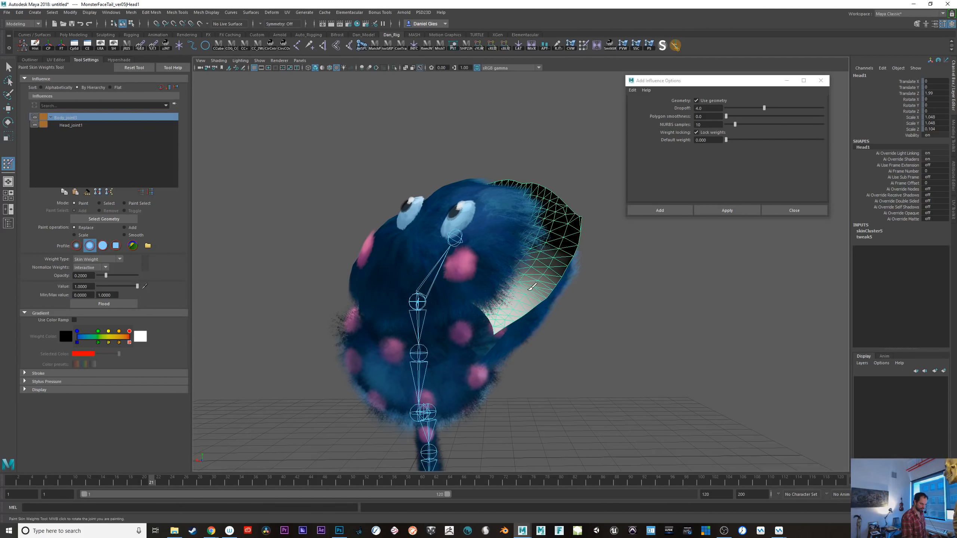
pyautogui.keyDown('alt'); pyautogui.moveTo(532, 287); pyautogui.dragTo(618, 373); pyautogui.keyUp('alt')
pyautogui.moveTo(572, 324)
pyautogui.keyDown('alt'); pyautogui.mouseDown()
pyautogui.moveTo(526, 356)
pyautogui.moveTo(541, 353)
pyautogui.moveTo(538, 327)
pyautogui.moveTo(540, 346)
pyautogui.moveTo(621, 366)
pyautogui.moveTo(553, 361)
pyautogui.mouseUp(); pyautogui.keyUp('alt')
pyautogui.press('q')
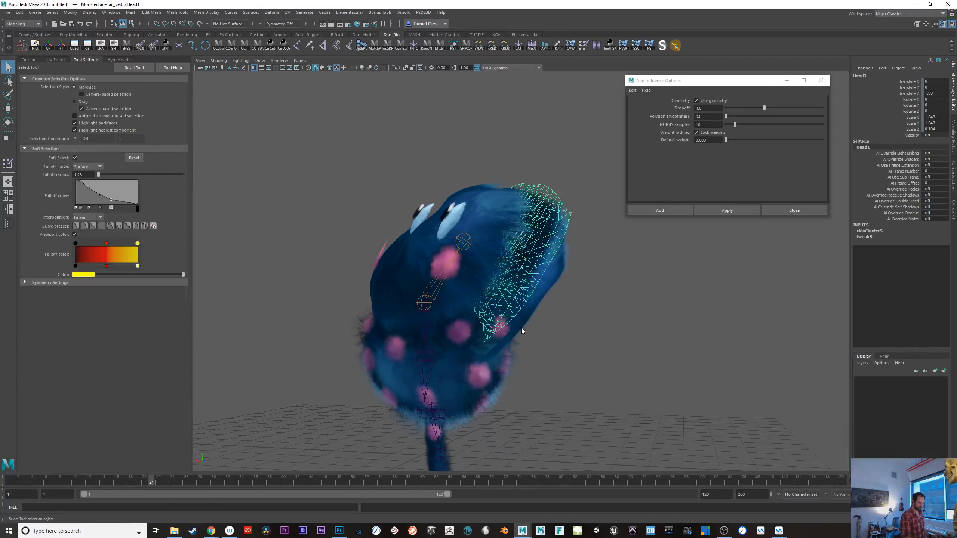
# - Clear the selection and check the tilted head's layers from the front at frame 15
pyautogui.click(521, 331)
pyautogui.click(251, 450)
pyautogui.moveTo(151, 482); pyautogui.dragTo(110, 483)
pyautogui.keyDown('alt'); pyautogui.moveTo(223, 447); pyautogui.dragTo(357, 440); pyautogui.keyUp('alt')
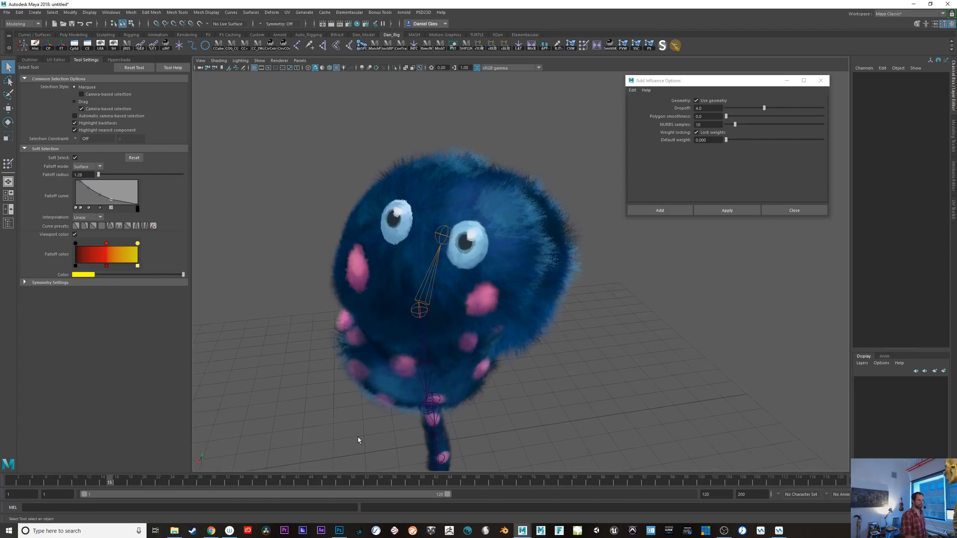
# - Paint more Head_joint1 weight into the Head mesh's chin in the frame 18 pose, with Replace at value 1 and opacity 0.2
pyautogui.moveTo(19, 485); pyautogui.dragTo(132, 465)
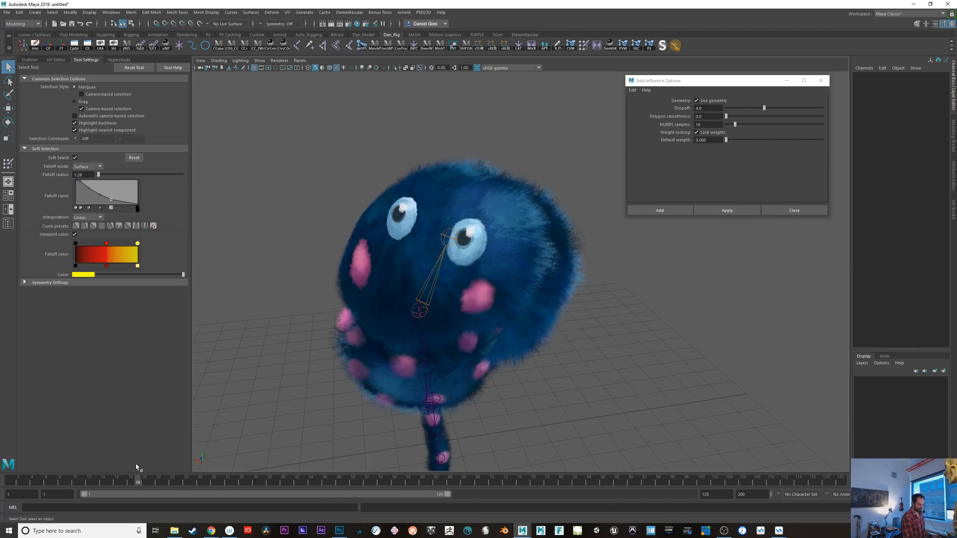
pyautogui.click(395, 341)
pyautogui.keyDown('alt'); pyautogui.moveTo(394, 341); pyautogui.dragTo(579, 361); pyautogui.keyUp('alt')
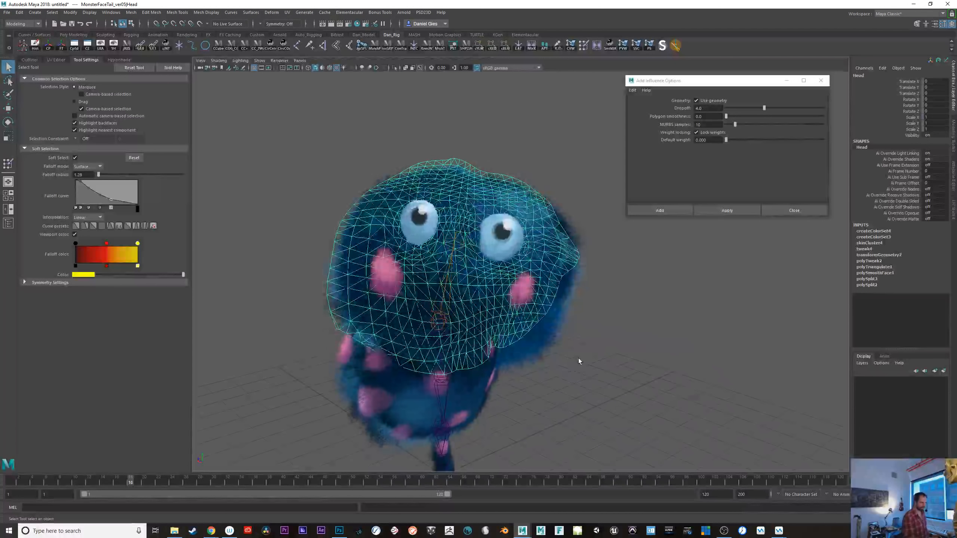
pyautogui.click(583, 45)
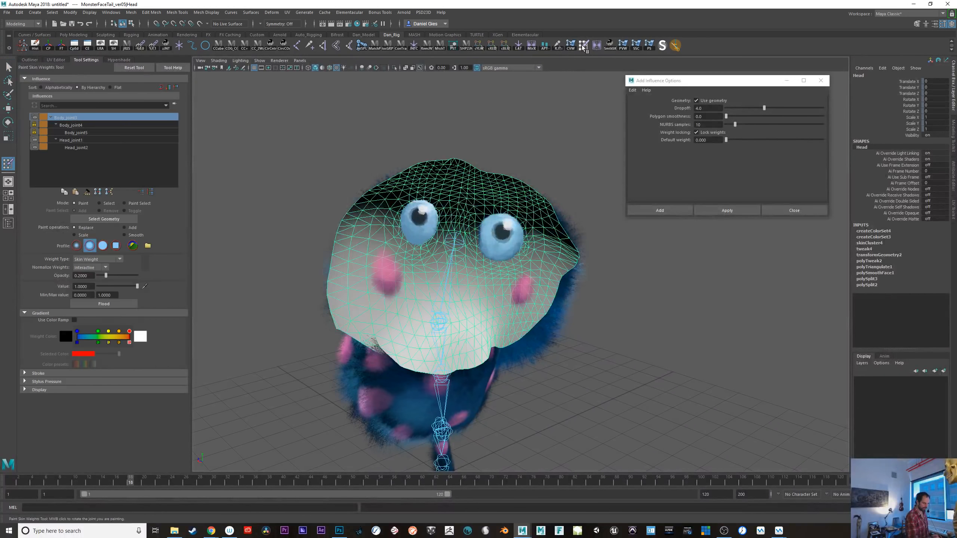
pyautogui.click(75, 140)
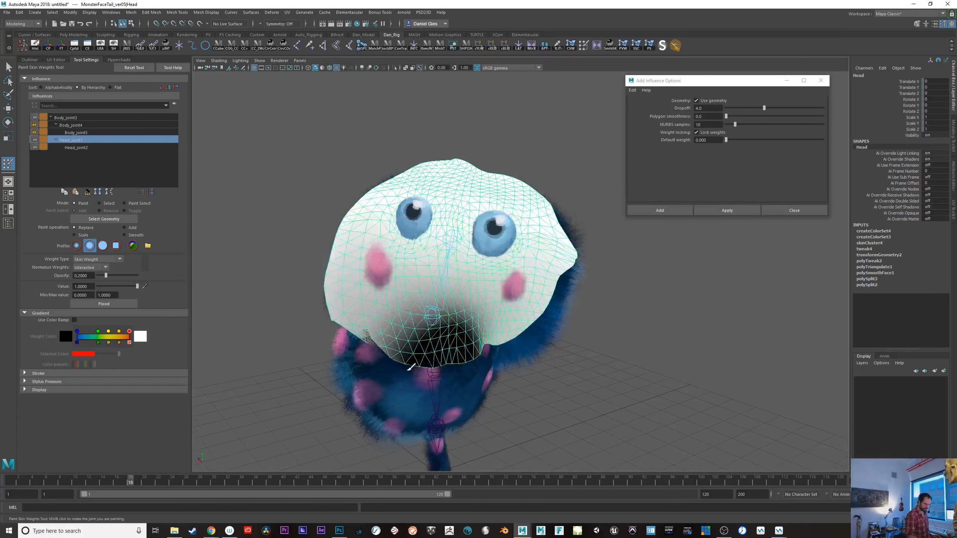
pyautogui.hotkey('ctrl', 'z')
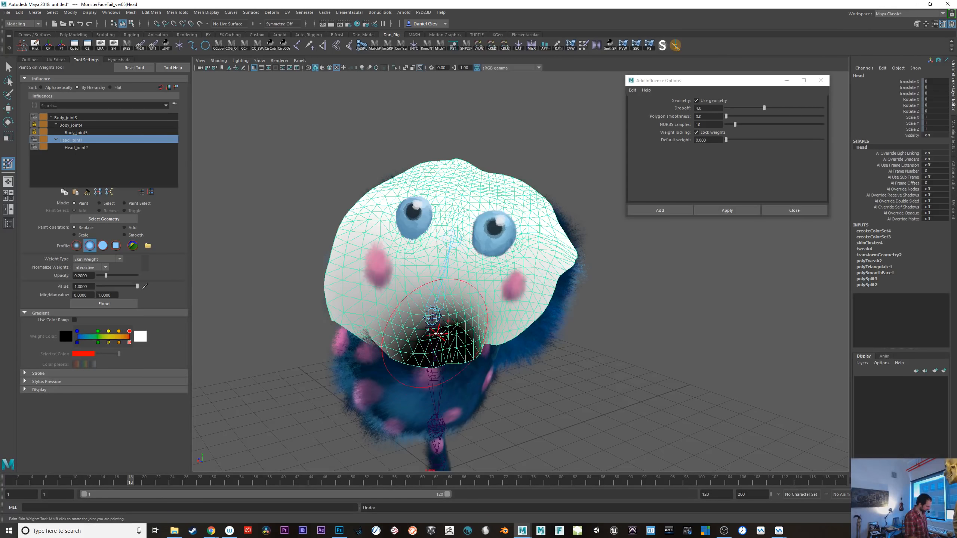
pyautogui.moveTo(438, 333)
pyautogui.mouseDown()
pyautogui.moveTo(474, 335)
pyautogui.moveTo(457, 297)
pyautogui.mouseUp()
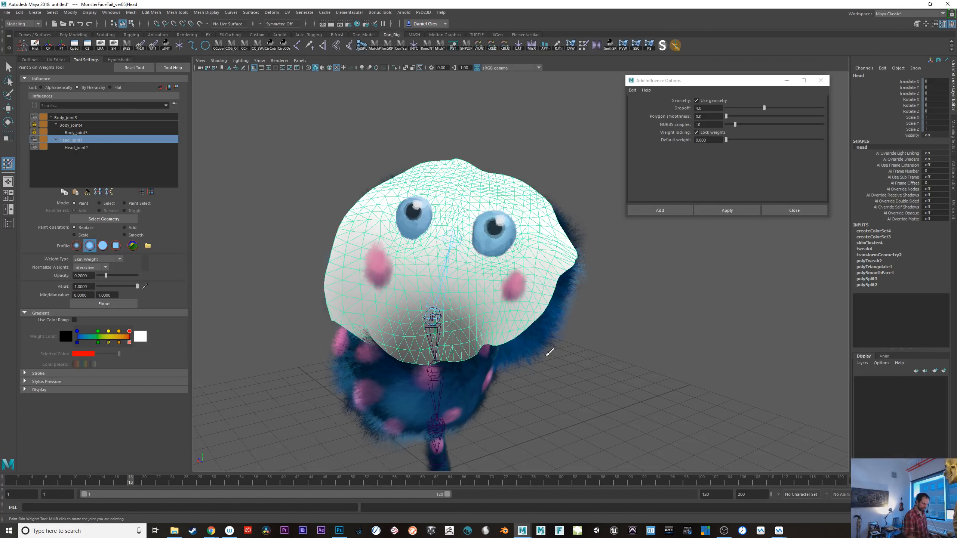
# - Return to frame 1 and open the Bind Skin options for the front Body mesh
pyautogui.press('q')
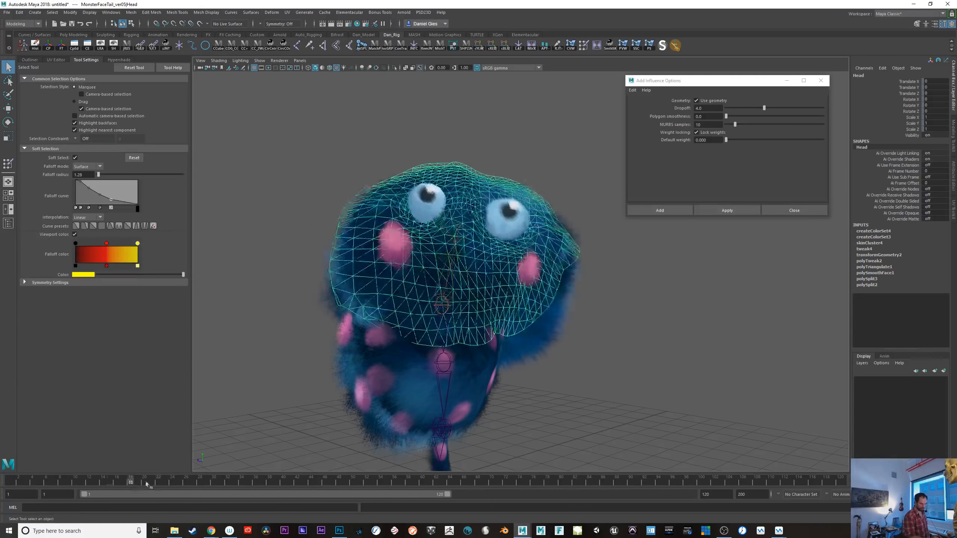
pyautogui.moveTo(147, 484); pyautogui.dragTo(17, 483)
pyautogui.click(481, 386)
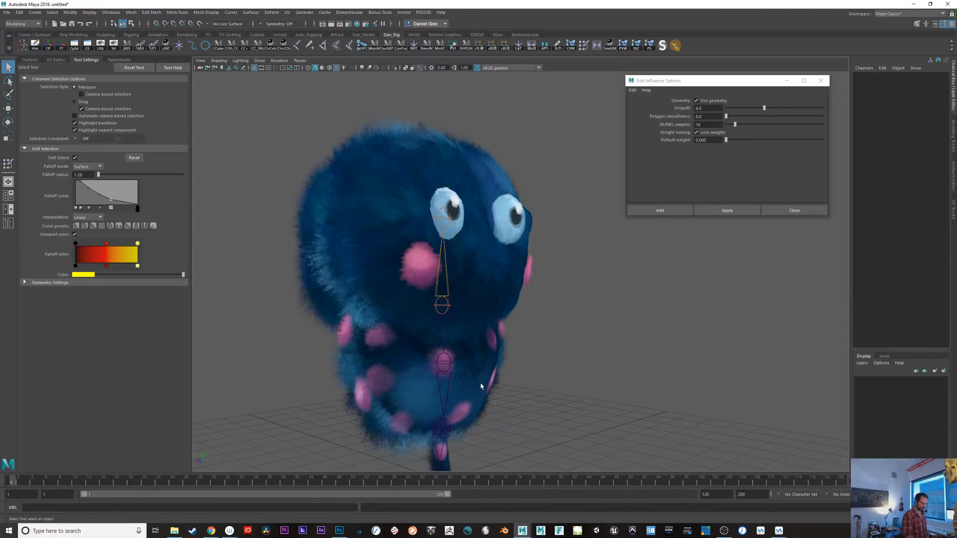
pyautogui.click(480, 386)
pyautogui.keyDown('alt'); pyautogui.moveTo(480, 386); pyautogui.dragTo(605, 414); pyautogui.keyUp('alt')
pyautogui.click(794, 210)
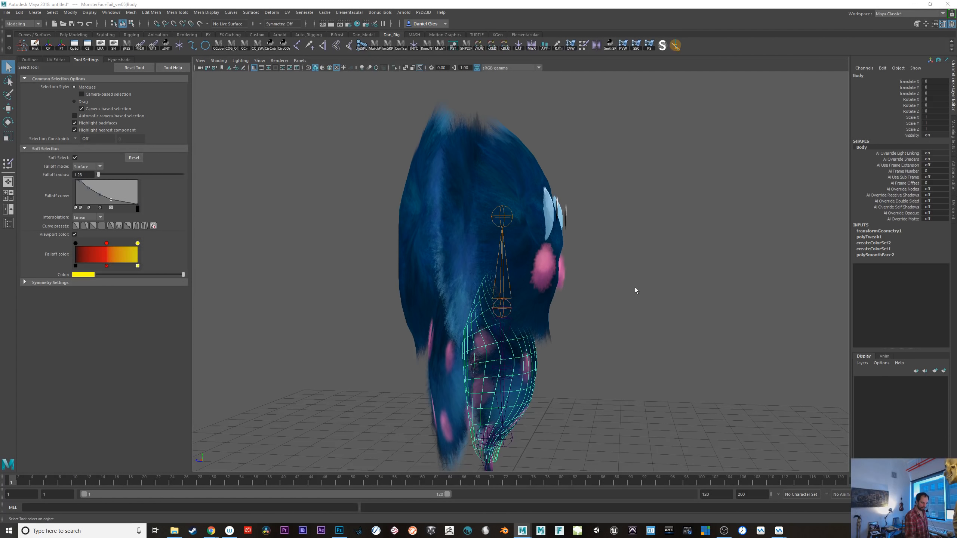
pyautogui.press('space')
pyautogui.click(611, 317)
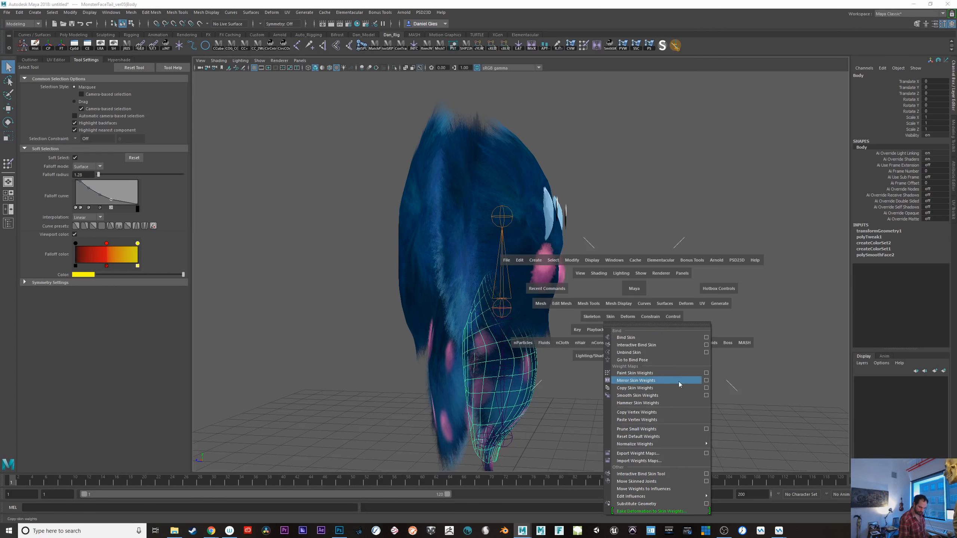
pyautogui.click(707, 337)
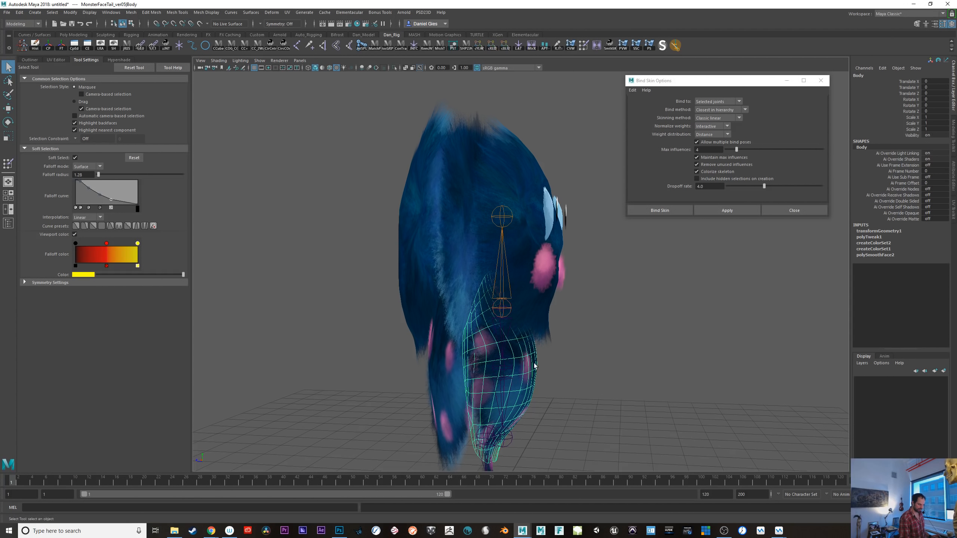
# - Bind the front Body mesh to Head_joint1, Body_joint3 and Body_joint4 with a maximum of 4 influences
pyautogui.click(510, 299)
pyautogui.keyDown('alt'); pyautogui.moveTo(535, 378); pyautogui.dragTo(512, 355); pyautogui.keyUp('alt')
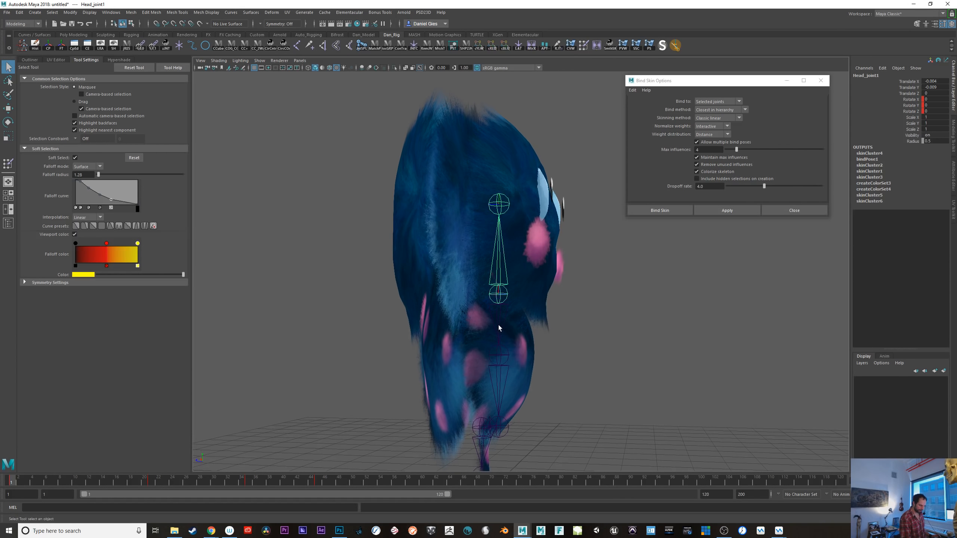
pyautogui.keyDown('shift'); pyautogui.click(504, 371); pyautogui.keyUp('shift')
pyautogui.keyDown('shift'); pyautogui.click(502, 379); pyautogui.keyUp('shift')
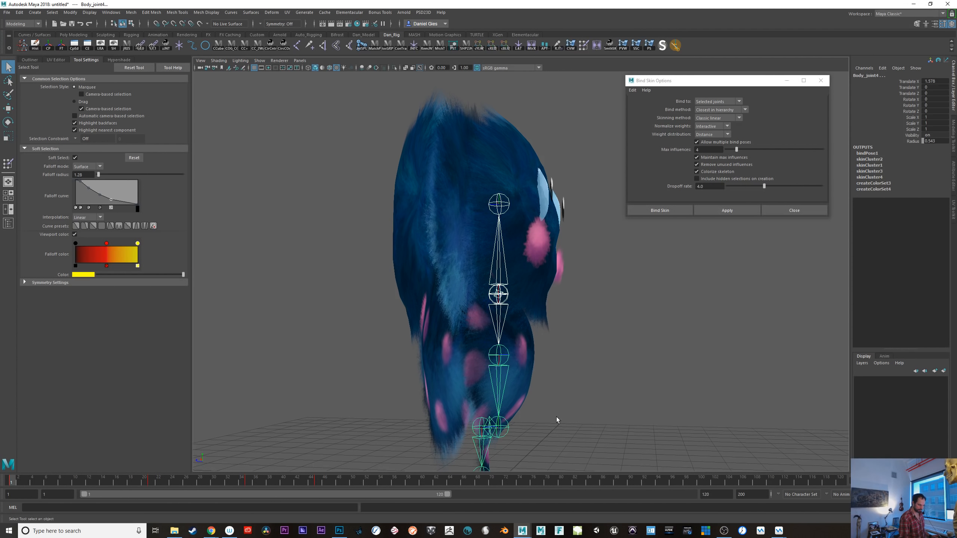
pyautogui.keyDown('alt'); pyautogui.moveTo(557, 420); pyautogui.dragTo(497, 389); pyautogui.keyUp('alt')
pyautogui.keyDown('shift'); pyautogui.click(495, 388); pyautogui.keyUp('shift')
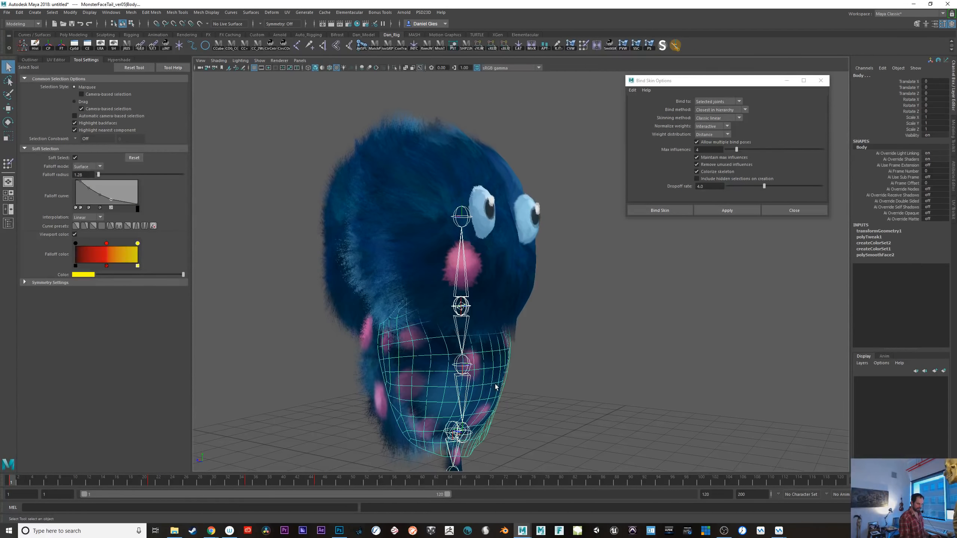
pyautogui.click(727, 210)
# - Scrub through the head animation to frame 46 and try bending Body_joint4 to check the new body binding
pyautogui.keyDown('alt'); pyautogui.moveTo(463, 332); pyautogui.dragTo(486, 337); pyautogui.keyUp('alt')
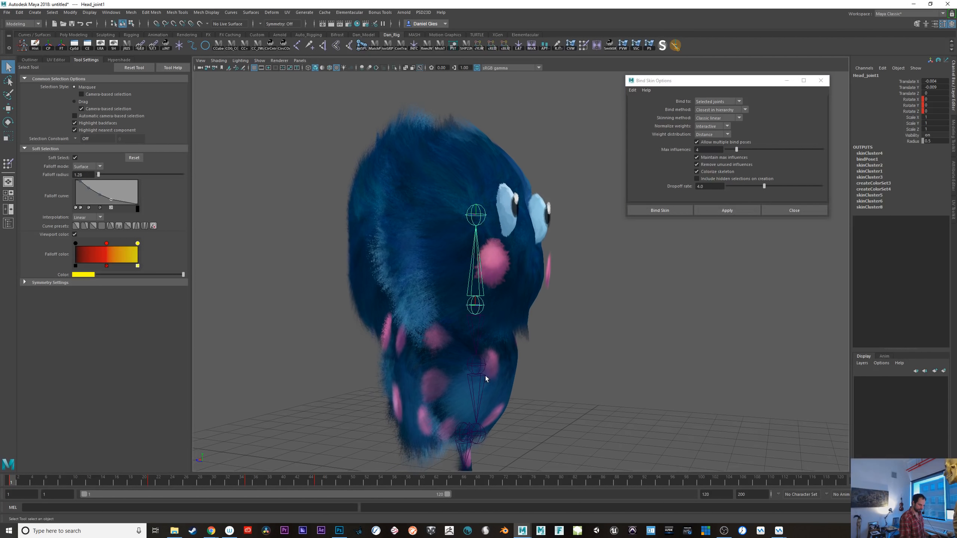
pyautogui.click(481, 307)
pyautogui.press('e')
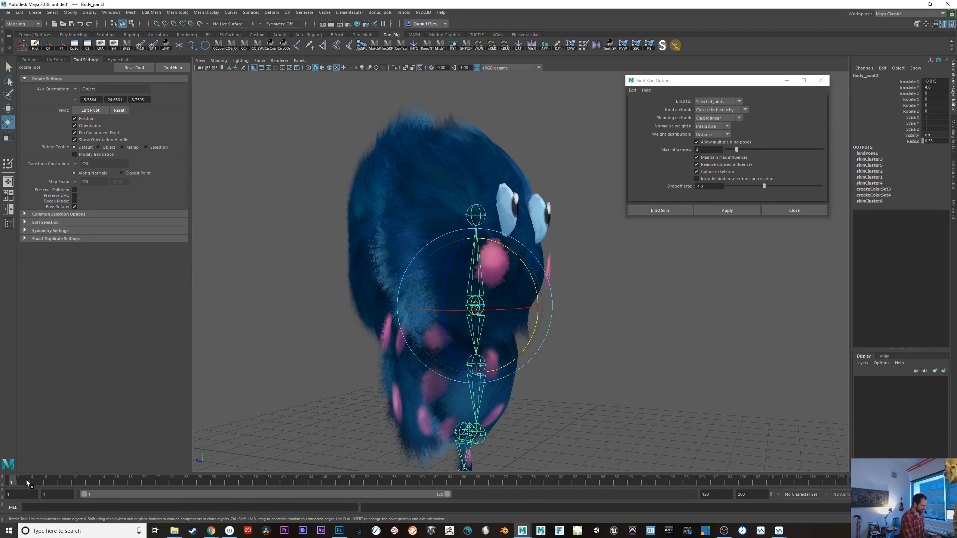
pyautogui.moveTo(27, 481); pyautogui.dragTo(325, 489)
pyautogui.click(530, 407)
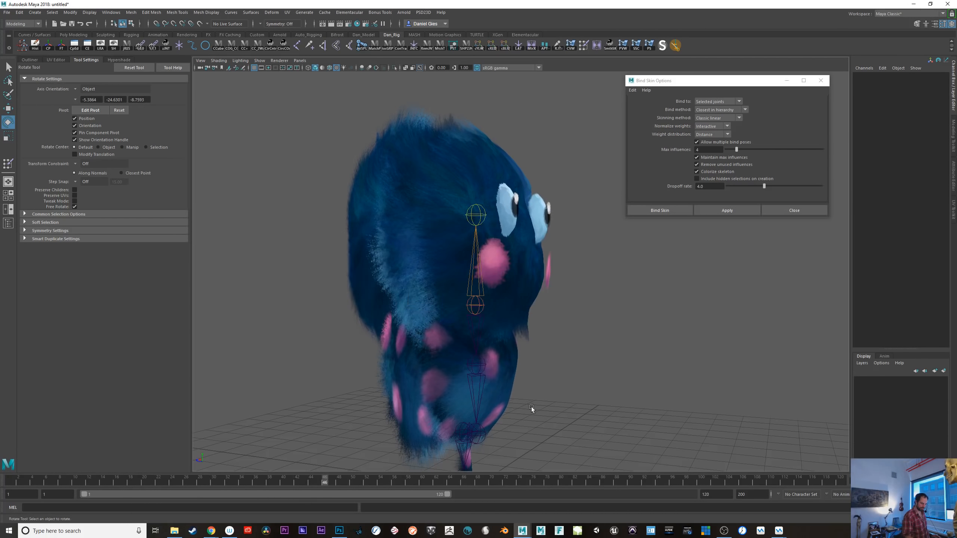
pyautogui.click(483, 392)
pyautogui.moveTo(536, 388); pyautogui.dragTo(580, 392)
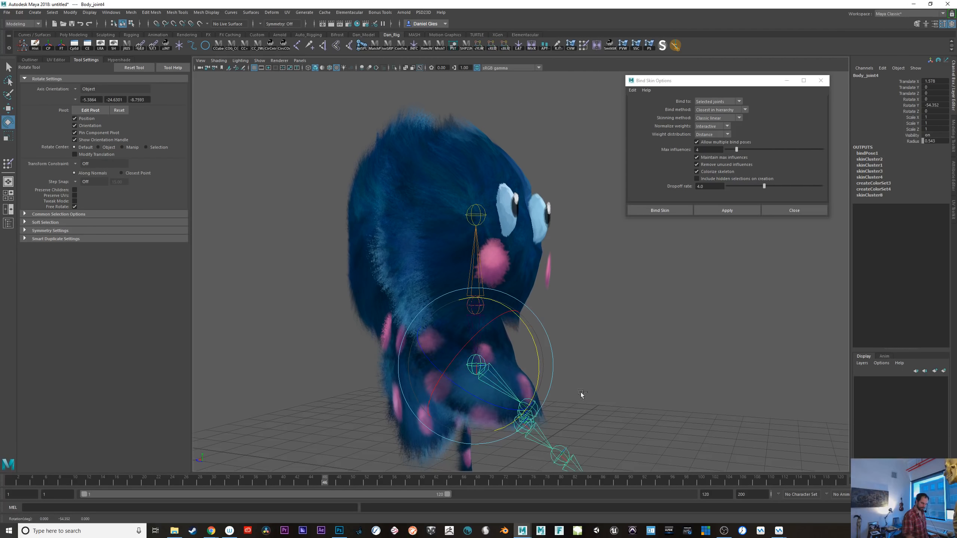
pyautogui.hotkey('ctrl', 'z')
pyautogui.press('q')
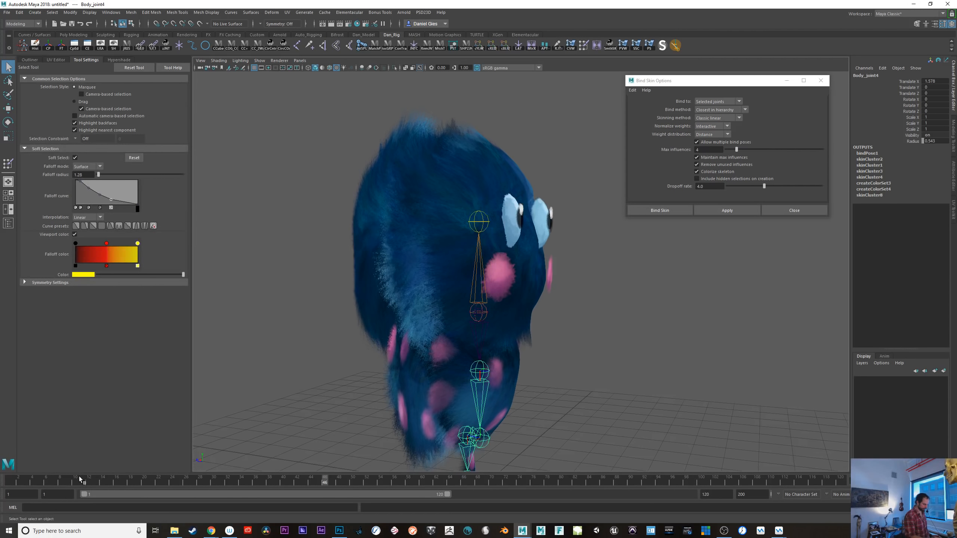
# - Try another Body_joint4 rotation at frame 42 to see how it pulls on the head's lower edge
pyautogui.moveTo(80, 480); pyautogui.dragTo(297, 481)
pyautogui.press('e')
pyautogui.moveTo(545, 399); pyautogui.dragTo(547, 344)
pyautogui.hotkey('ctrl', 'z')
# - Open the Head mesh for skin weight painting, lock Head_joint2's weights and go through the other joints' influence
pyautogui.click(538, 284)
pyautogui.keyDown('alt'); pyautogui.moveTo(637, 360); pyautogui.dragTo(585, 353); pyautogui.keyUp('alt')
pyautogui.click(584, 45)
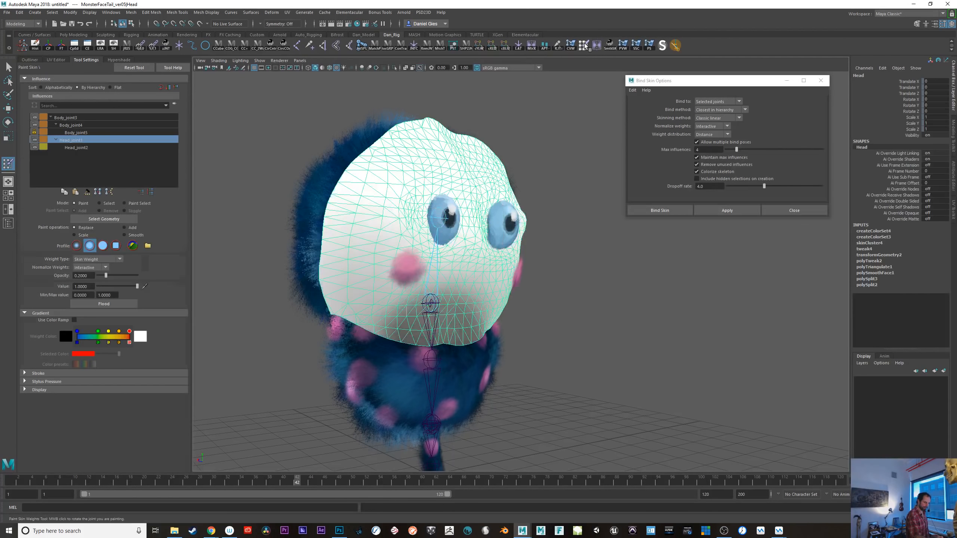
pyautogui.click(83, 148)
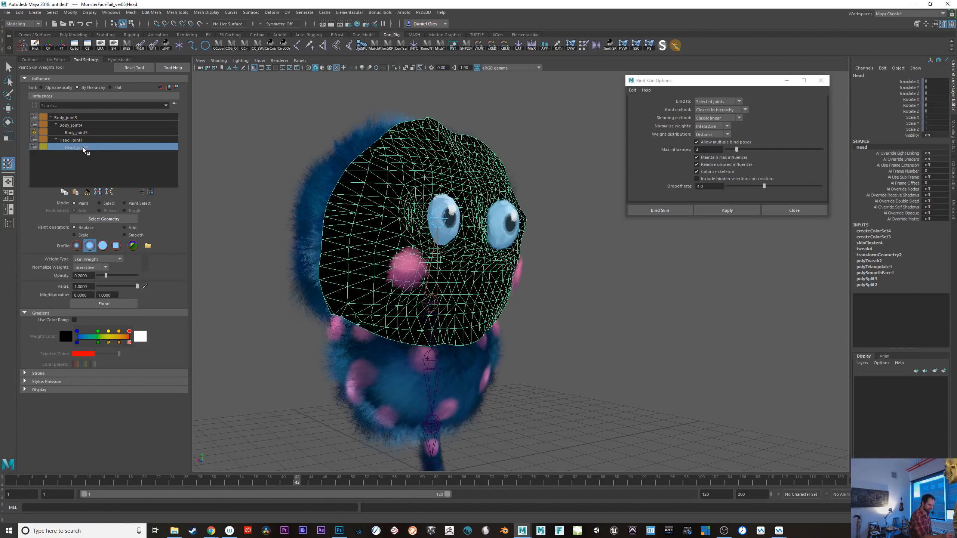
pyautogui.click(34, 147)
pyautogui.click(78, 140)
pyautogui.click(68, 118)
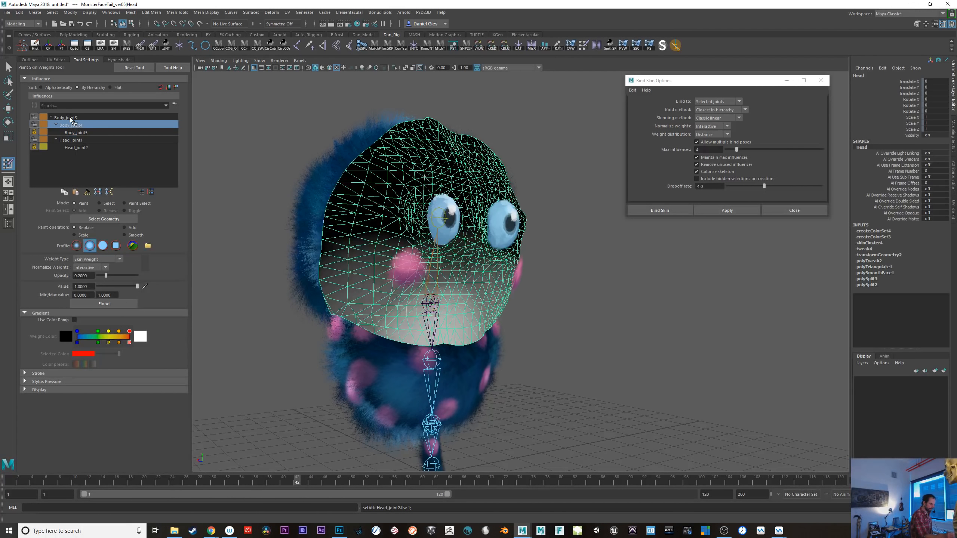
pyautogui.click(69, 125)
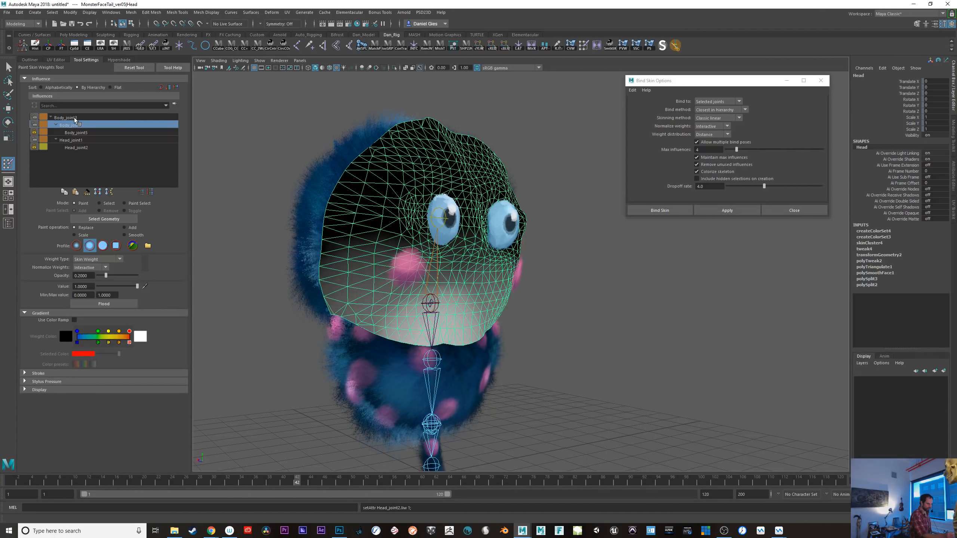
# - Compare the Body_joint3 and Body_joint4 weights on the Head mesh from the side and lock Head_joint1's weights
pyautogui.keyDown('alt'); pyautogui.moveTo(534, 365); pyautogui.dragTo(624, 372); pyautogui.keyUp('alt')
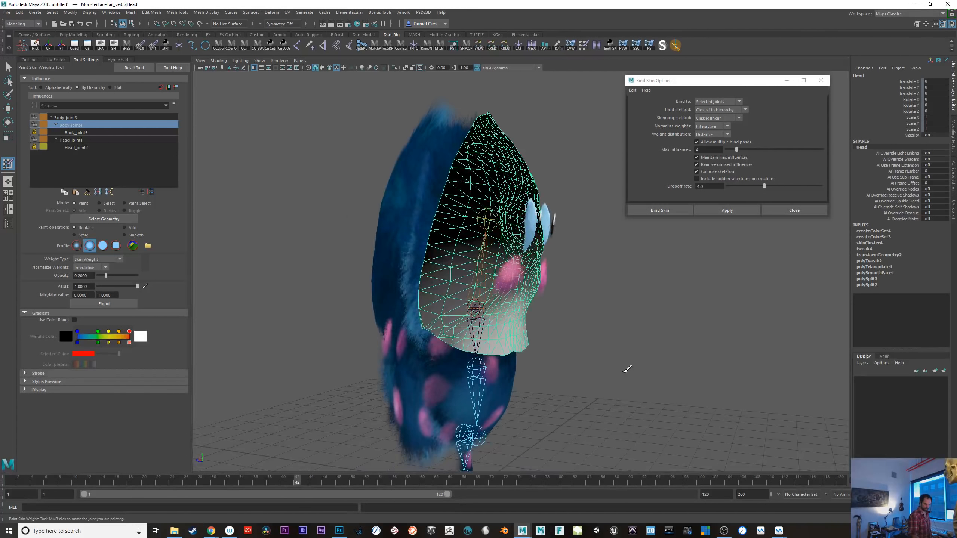
pyautogui.click(72, 119)
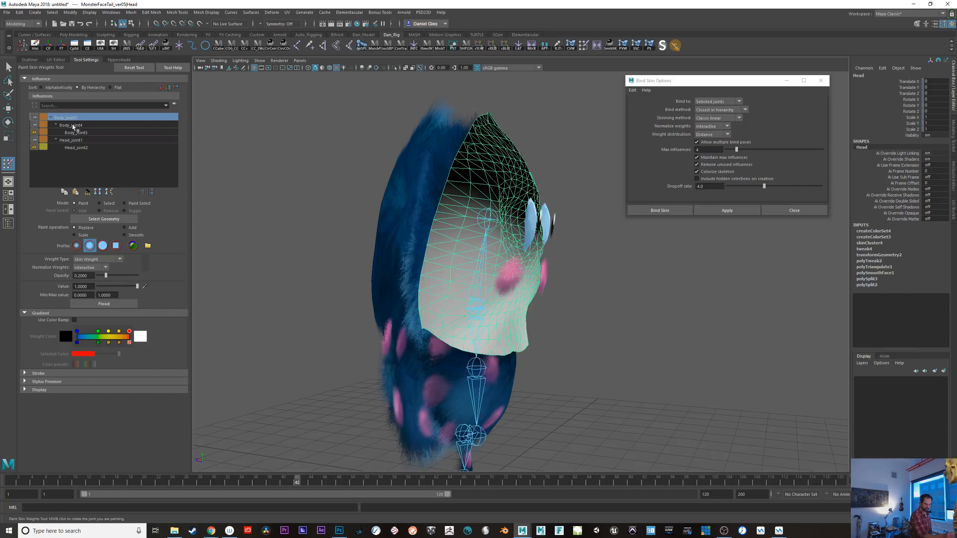
pyautogui.keyDown('alt'); pyautogui.moveTo(489, 321); pyautogui.dragTo(384, 320); pyautogui.keyUp('alt')
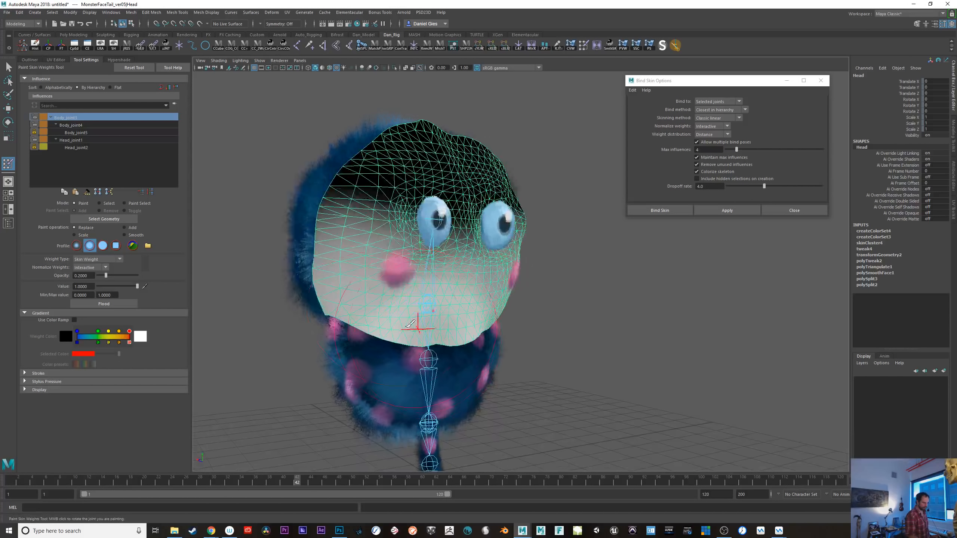
pyautogui.click(72, 126)
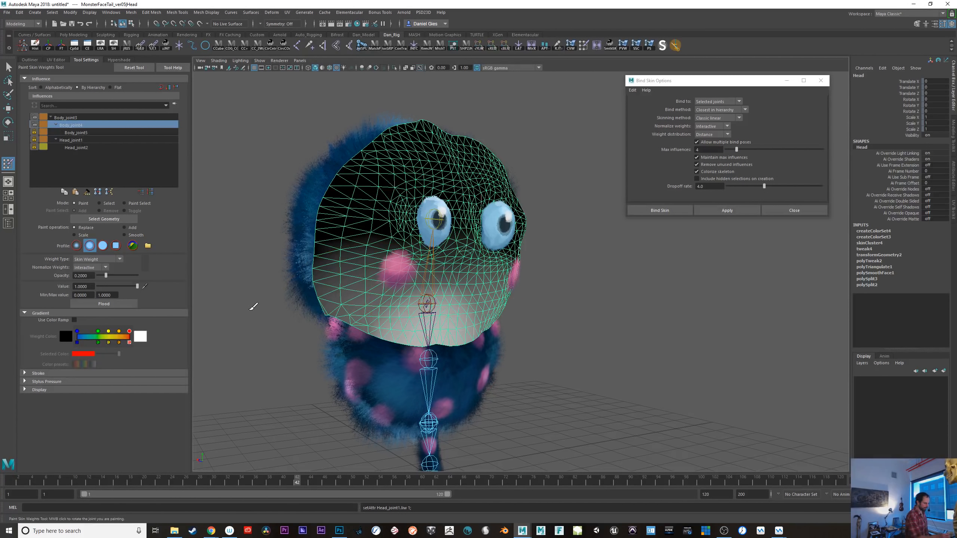
pyautogui.click(67, 118)
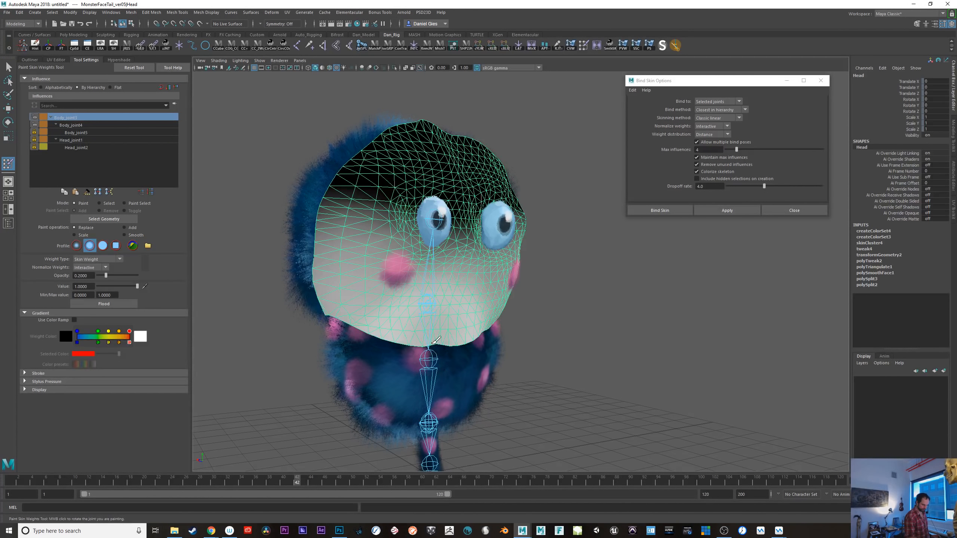
# - Remove the Body_joint4 influence from the Head mesh by flooding it with value 0 at opacity 1
pyautogui.click(71, 125)
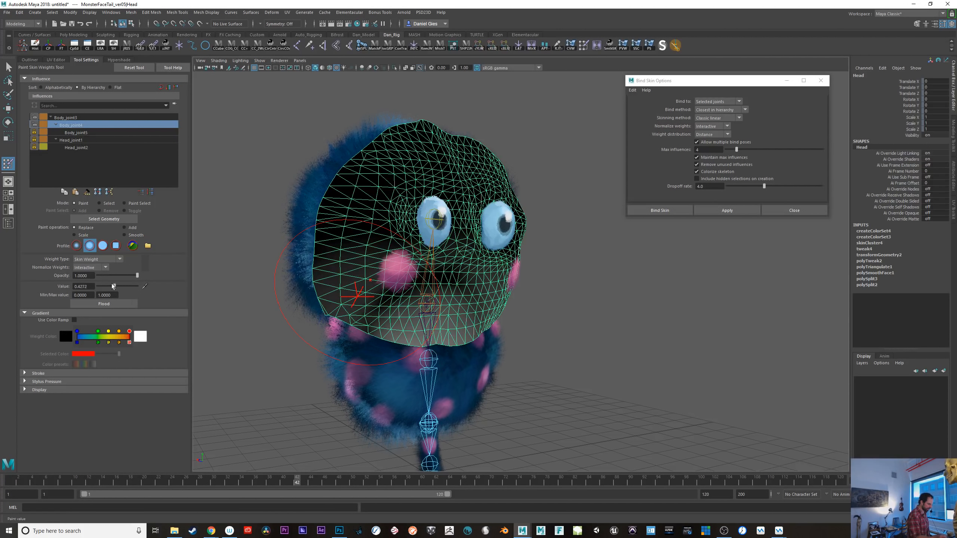
pyautogui.moveTo(112, 286); pyautogui.dragTo(97, 286)
pyautogui.click(118, 303)
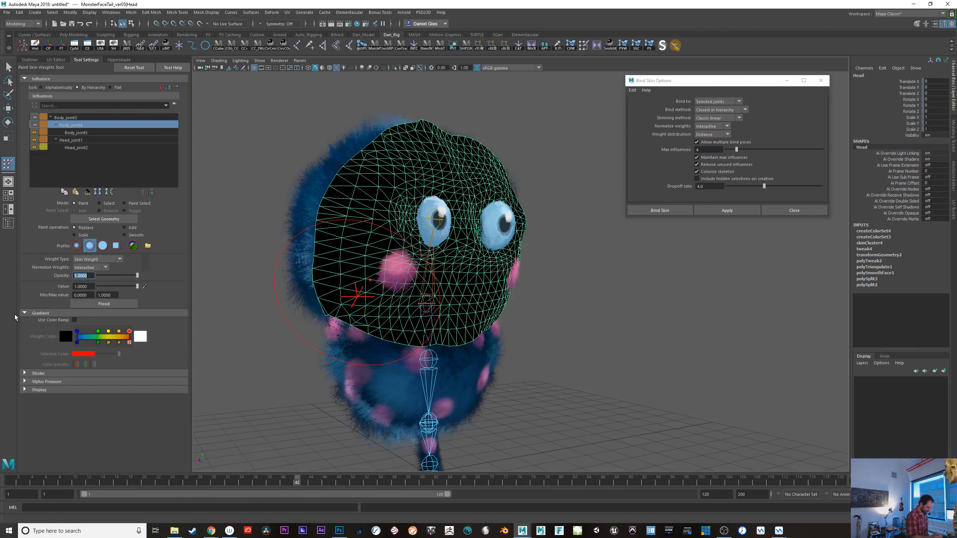
# - Paint a light Body_joint4 influence back along the Head mesh's lower edge with value 1 and opacity 0.2, and return to frame 1
pyautogui.write('0.2')
pyautogui.press('Return')
pyautogui.click(444, 346)
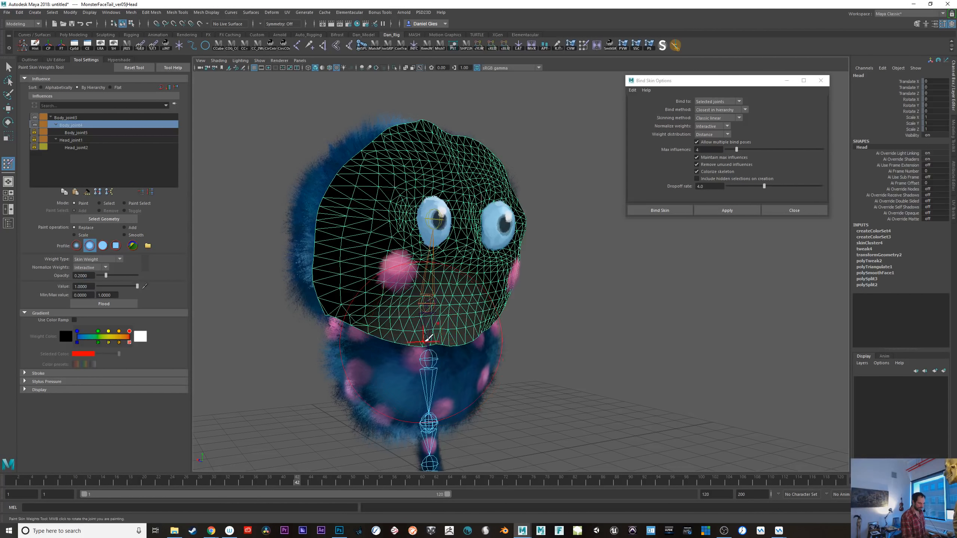
pyautogui.click(425, 342)
pyautogui.click(489, 331)
pyautogui.keyDown('alt'); pyautogui.moveTo(501, 385); pyautogui.dragTo(592, 411); pyautogui.keyUp('alt')
pyautogui.press('q')
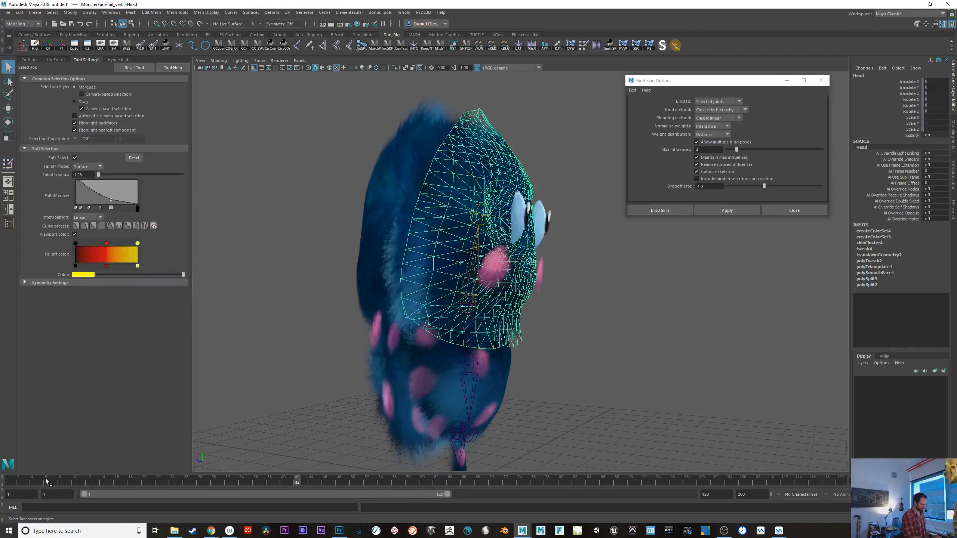
pyautogui.moveTo(46, 479); pyautogui.dragTo(0, 470)
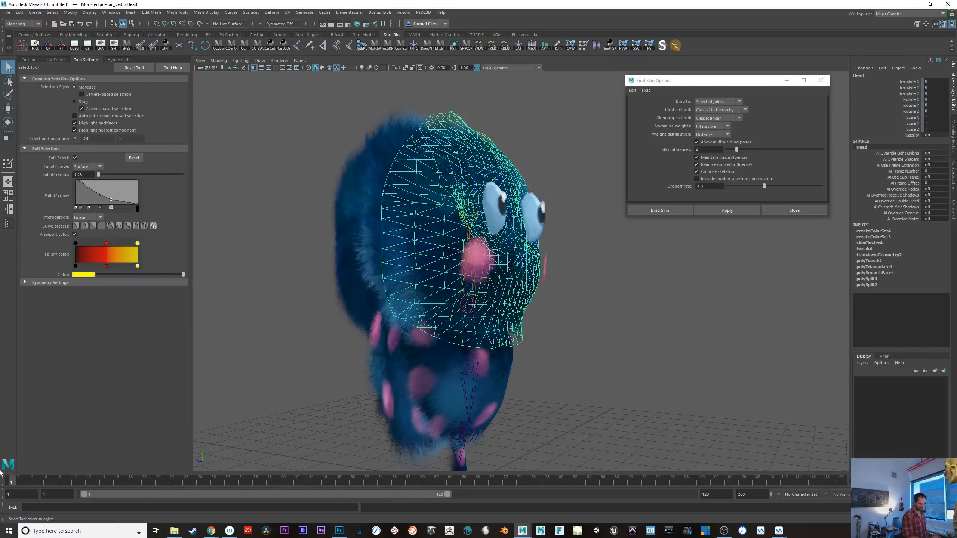
# - Try bending Body_joint4 at frame 1 to check how the chin and front body deform, undoing each rotation
pyautogui.click(471, 383)
pyautogui.press('e')
pyautogui.moveTo(523, 401); pyautogui.dragTo(521, 328)
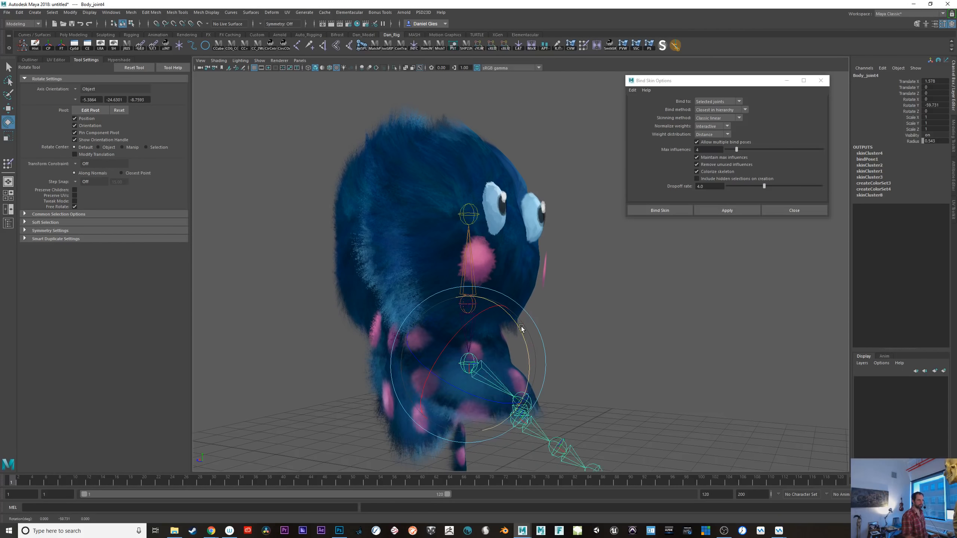
pyautogui.hotkey('ctrl', 'z')
pyautogui.keyDown('alt'); pyautogui.moveTo(603, 396); pyautogui.dragTo(553, 406); pyautogui.keyUp('alt')
pyautogui.moveTo(408, 398)
pyautogui.mouseDown()
pyautogui.moveTo(419, 398)
pyautogui.moveTo(392, 401)
pyautogui.moveTo(475, 373)
pyautogui.moveTo(358, 393)
pyautogui.moveTo(407, 399)
pyautogui.mouseUp()
pyautogui.hotkey('ctrl', 'z')
pyautogui.moveTo(556, 412)
pyautogui.keyDown('alt'); pyautogui.mouseDown()
pyautogui.moveTo(551, 391)
pyautogui.moveTo(551, 399)
pyautogui.mouseUp(); pyautogui.keyUp('alt')
# - Bind the Body1 back mesh to Head_joint1 and the upper body joints using the selected joints setting
pyautogui.press('q')
pyautogui.click(445, 388)
pyautogui.keyDown('alt'); pyautogui.moveTo(446, 389); pyautogui.dragTo(492, 407); pyautogui.keyUp('alt')
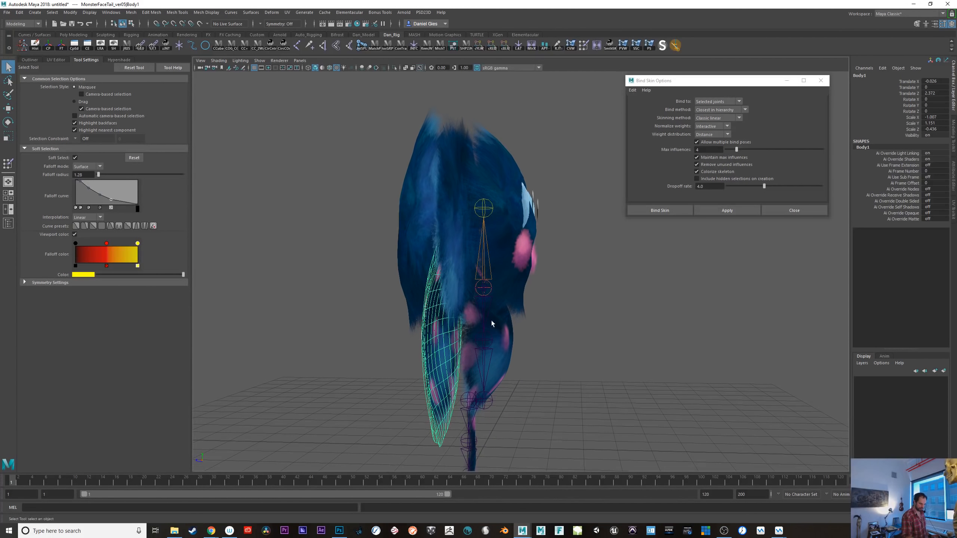
pyautogui.keyDown('shift'); pyautogui.click(490, 302); pyautogui.keyUp('shift')
pyautogui.click(554, 314)
pyautogui.click(434, 361)
pyautogui.keyDown('shift'); pyautogui.click(484, 264); pyautogui.keyUp('shift')
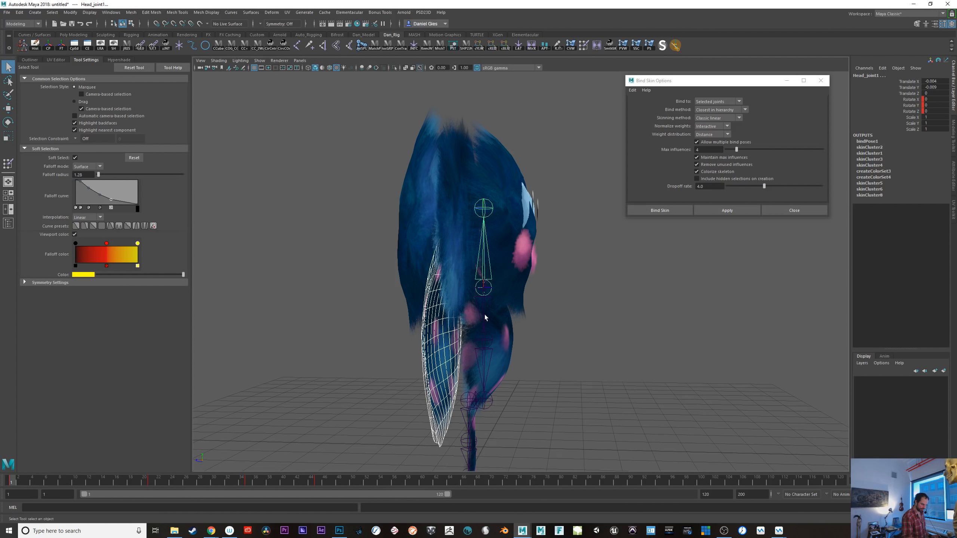
pyautogui.keyDown('shift'); pyautogui.click(484, 366); pyautogui.keyUp('shift')
pyautogui.click(727, 210)
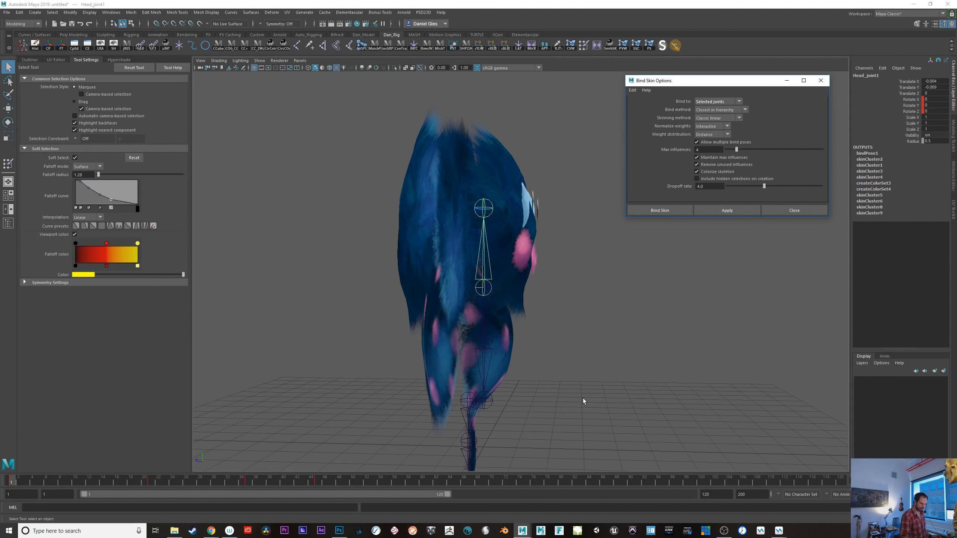
# - Scrub to frame 36 and try rotating Body_joint4 to check the back body volume, undoing each rotation
pyautogui.moveTo(19, 483); pyautogui.dragTo(255, 483)
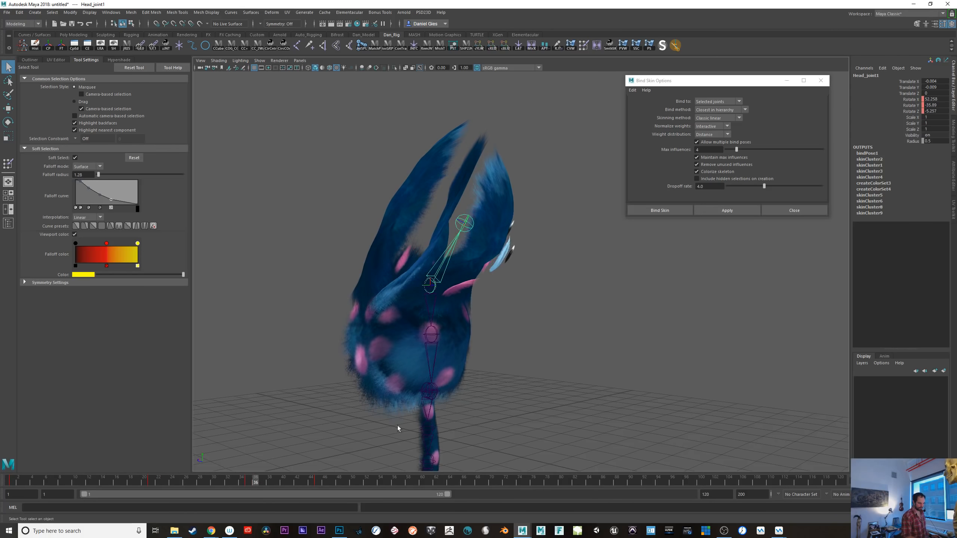
pyautogui.click(433, 347)
pyautogui.press('e')
pyautogui.keyDown('alt'); pyautogui.moveTo(446, 414); pyautogui.dragTo(406, 395); pyautogui.keyUp('alt')
pyautogui.hotkey('ctrl', 'z')
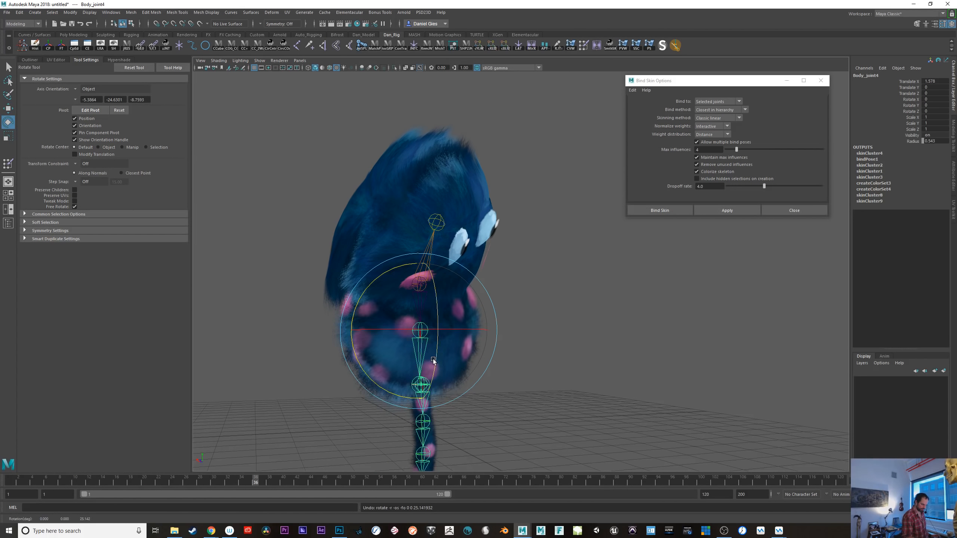
pyautogui.moveTo(436, 359); pyautogui.dragTo(448, 334)
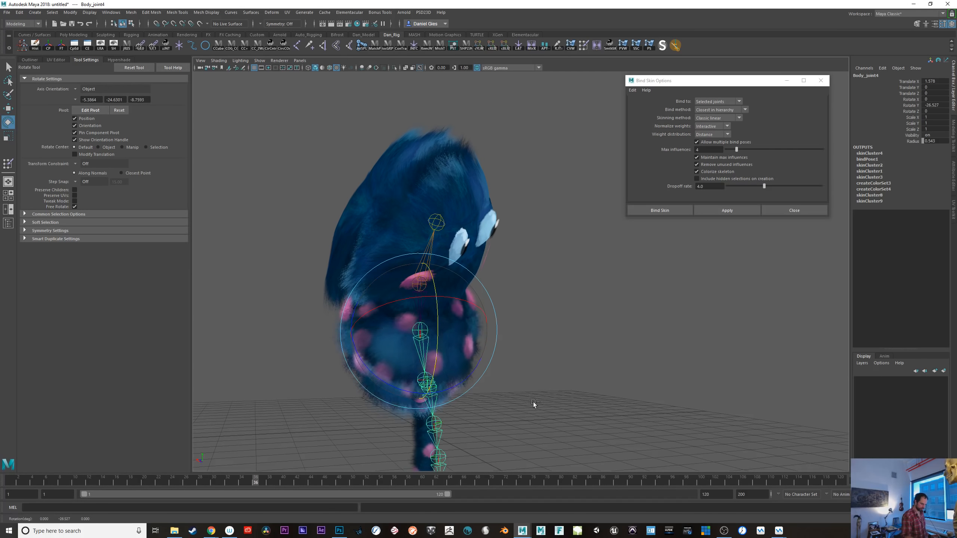
pyautogui.hotkey('ctrl', 'z')
# - Return to frame 1 and examine how the head, body and back volumes fit together from several angles
pyautogui.keyDown('alt'); pyautogui.moveTo(534, 404); pyautogui.dragTo(509, 418); pyautogui.keyUp('alt')
pyautogui.click(357, 447)
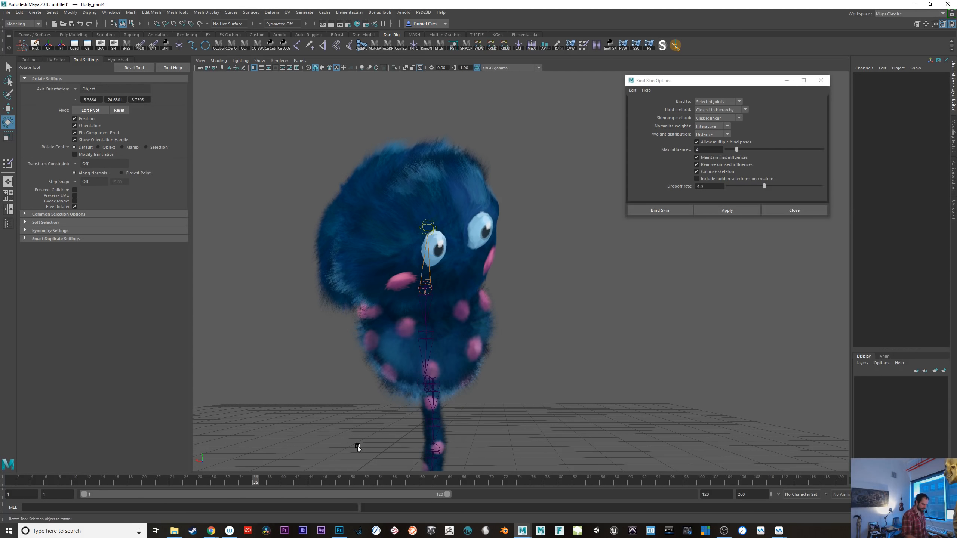
pyautogui.click(48, 479)
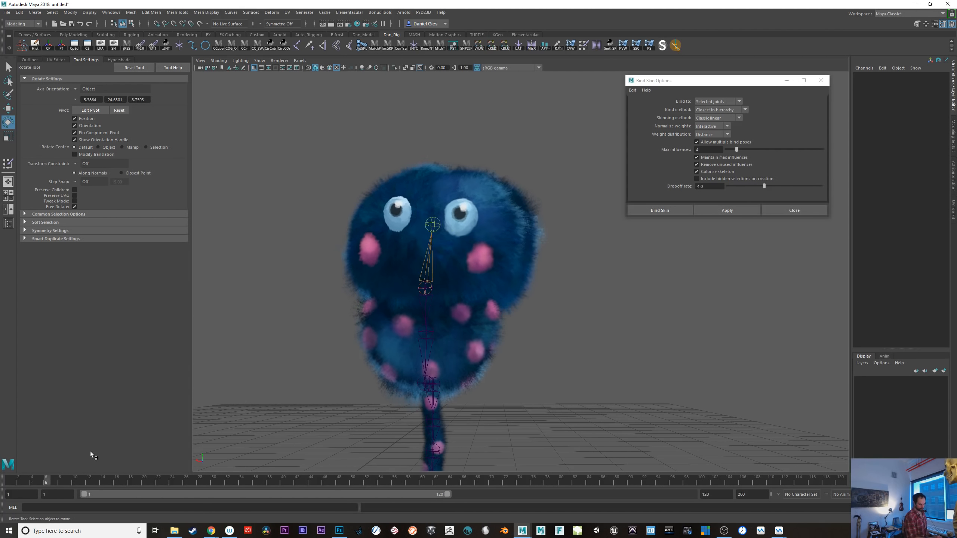
pyautogui.moveTo(91, 452); pyautogui.dragTo(16, 459)
pyautogui.keyDown('alt'); pyautogui.moveTo(520, 364); pyautogui.dragTo(565, 365); pyautogui.keyUp('alt')
pyautogui.keyDown('alt'); pyautogui.moveTo(565, 365); pyautogui.dragTo(506, 366, button='right'); pyautogui.keyUp('alt')
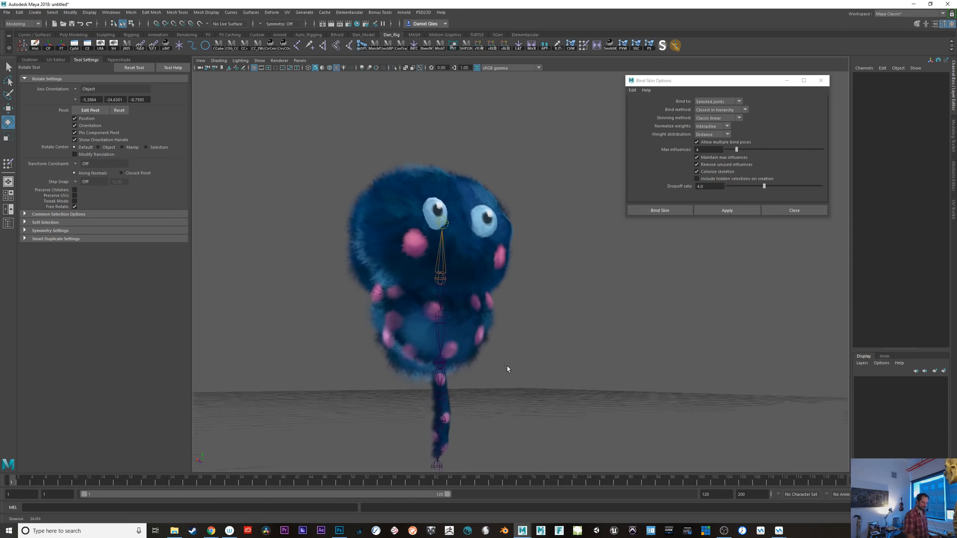
pyautogui.keyDown('alt'); pyautogui.moveTo(507, 367); pyautogui.dragTo(514, 374); pyautogui.keyUp('alt')
pyautogui.keyDown('alt'); pyautogui.moveTo(515, 374); pyautogui.dragTo(585, 377, button='right'); pyautogui.keyUp('alt')
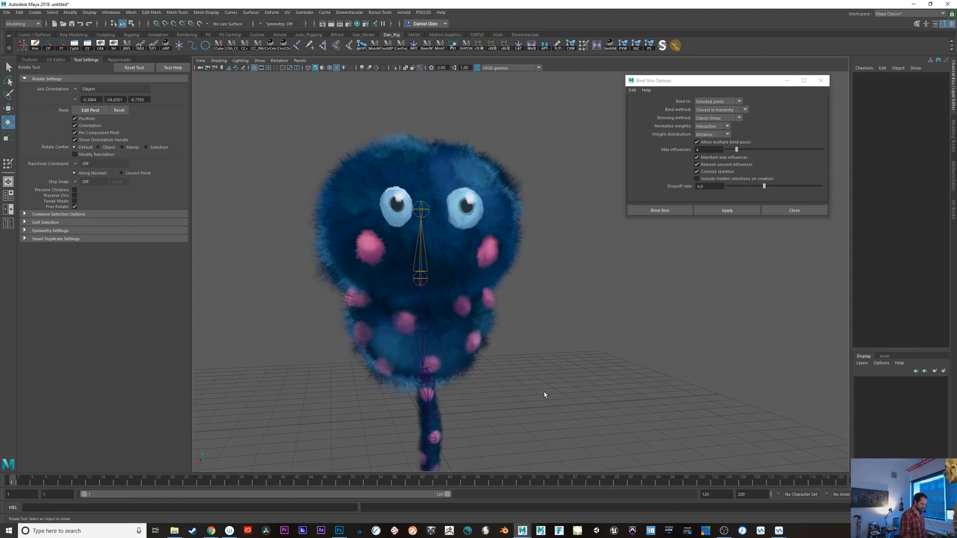
# - Save the scene as the Maya ASCII file MonsterTail in the project's scenes folder
pyautogui.press('q')
pyautogui.hotkey('ctrl', 's')
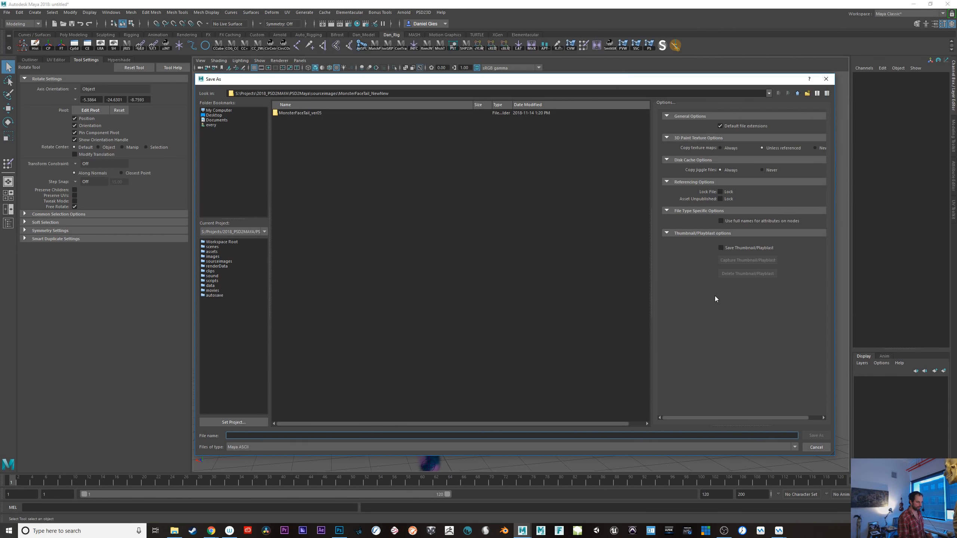
pyautogui.click(798, 93)
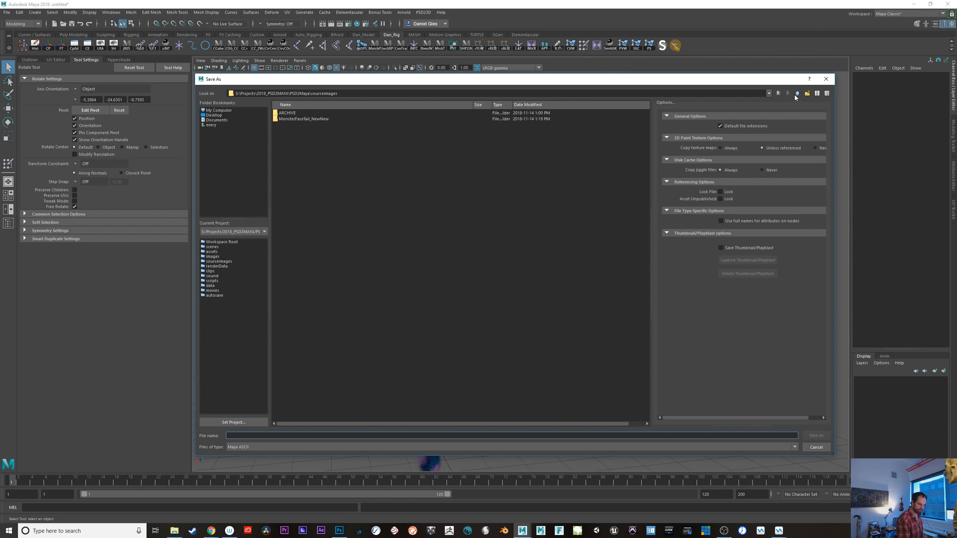
pyautogui.click(796, 94)
pyautogui.click(793, 95)
pyautogui.doubleClick(294, 114)
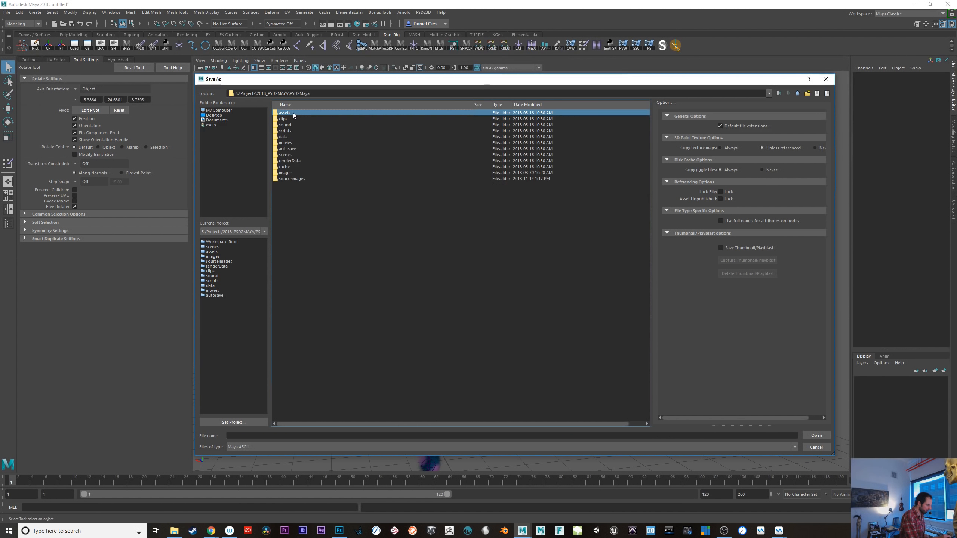
pyautogui.doubleClick(286, 155)
pyautogui.click(260, 436)
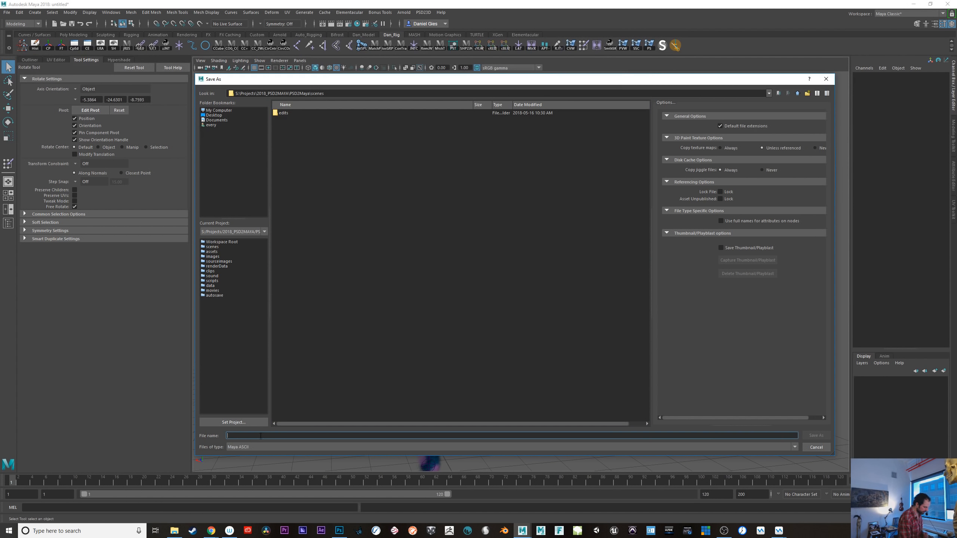
pyautogui.write('MonsterTa')
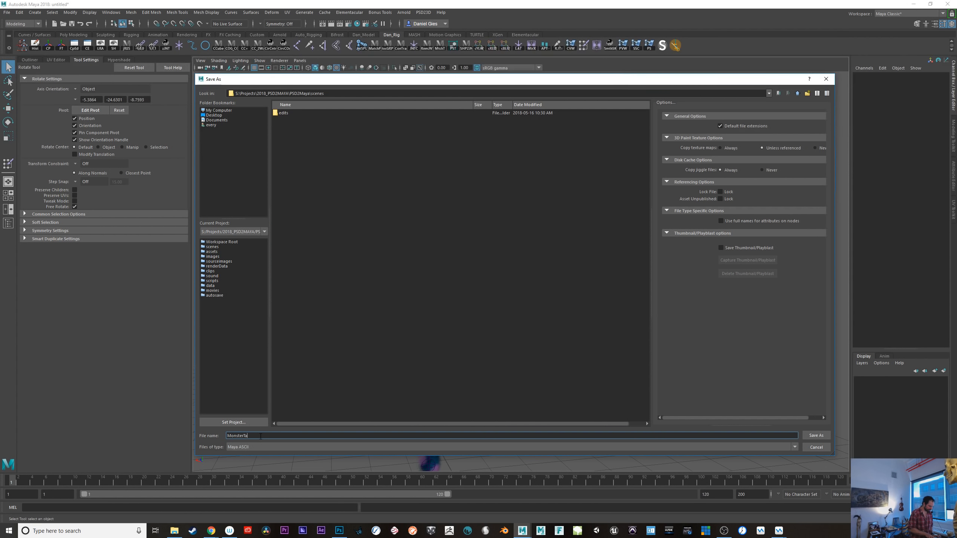
pyautogui.write('il')
pyautogui.press('Return')
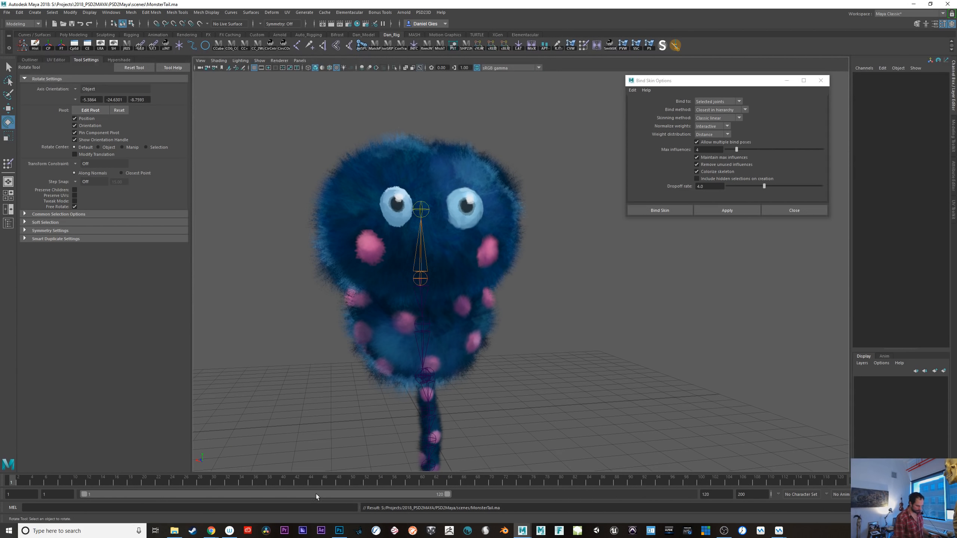
# - Try moving Body_joint3 at frame 1 to check whether every mesh follows the skeleton, and undo the move
pyautogui.moveTo(34, 478); pyautogui.dragTo(2, 447)
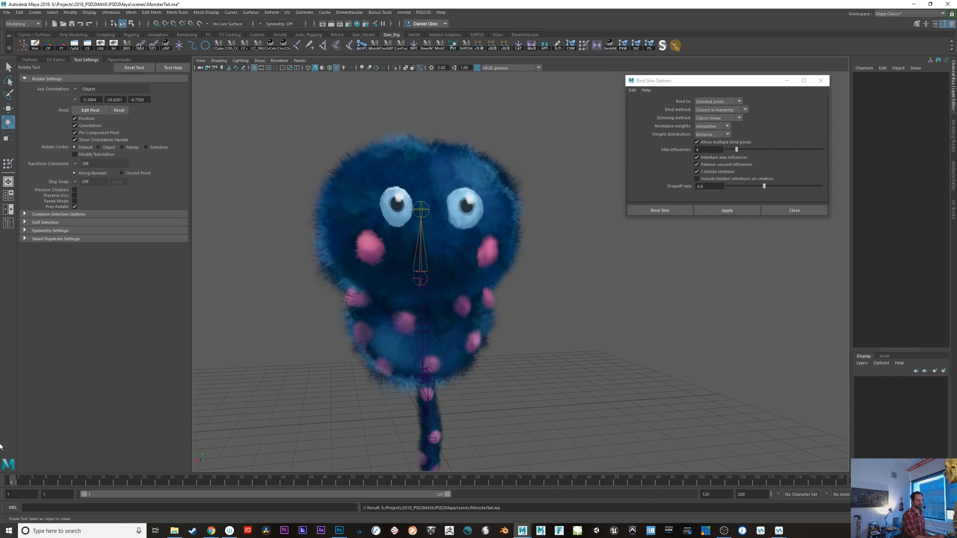
pyautogui.keyDown('alt'); pyautogui.moveTo(548, 375); pyautogui.dragTo(373, 355); pyautogui.keyUp('alt')
pyautogui.moveTo(16, 479)
pyautogui.mouseDown()
pyautogui.moveTo(417, 465)
pyautogui.moveTo(1, 469)
pyautogui.mouseUp()
pyautogui.click(427, 274)
pyautogui.press('q')
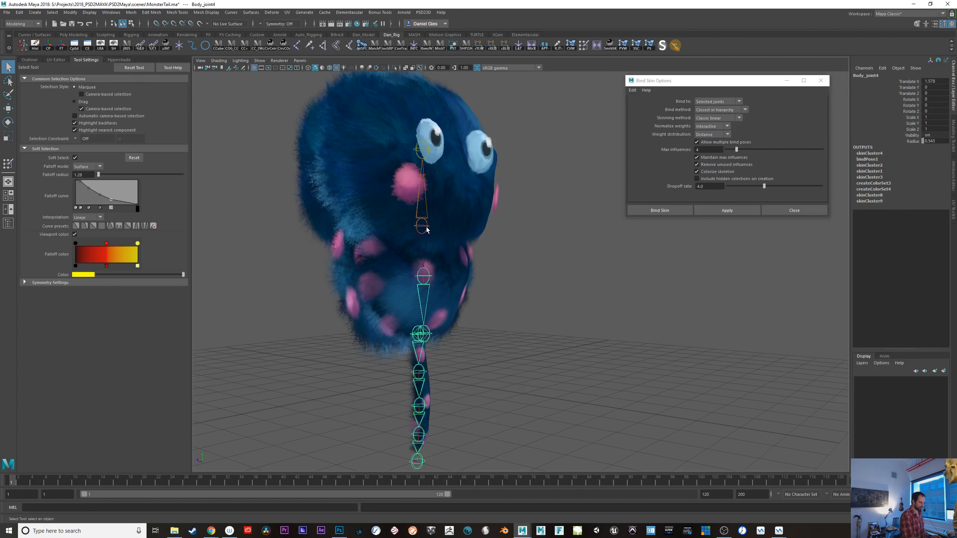
pyautogui.click(425, 227)
pyautogui.press('e')
pyautogui.press('w')
pyautogui.moveTo(422, 227); pyautogui.dragTo(490, 249)
pyautogui.hotkey('ctrl', 'z')
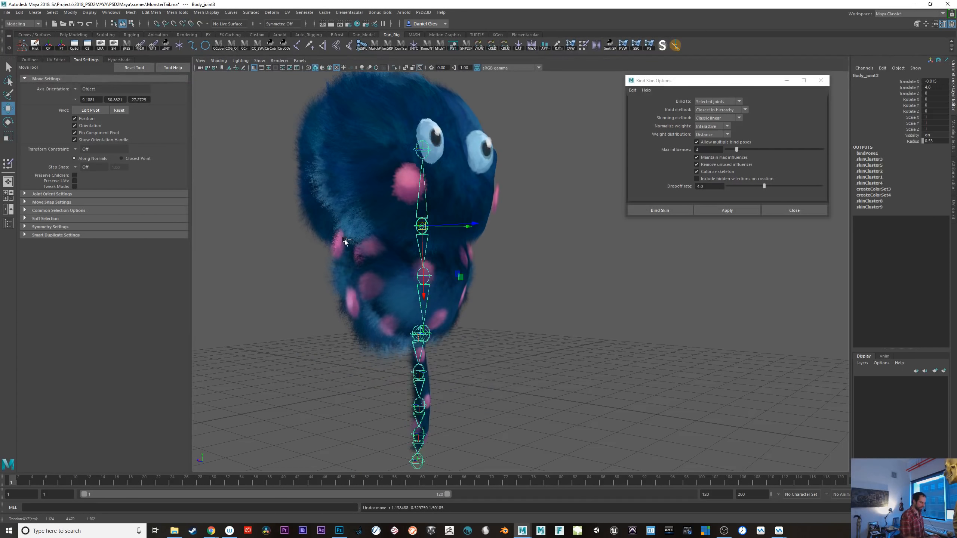
pyautogui.moveTo(39, 483); pyautogui.dragTo(15, 480)
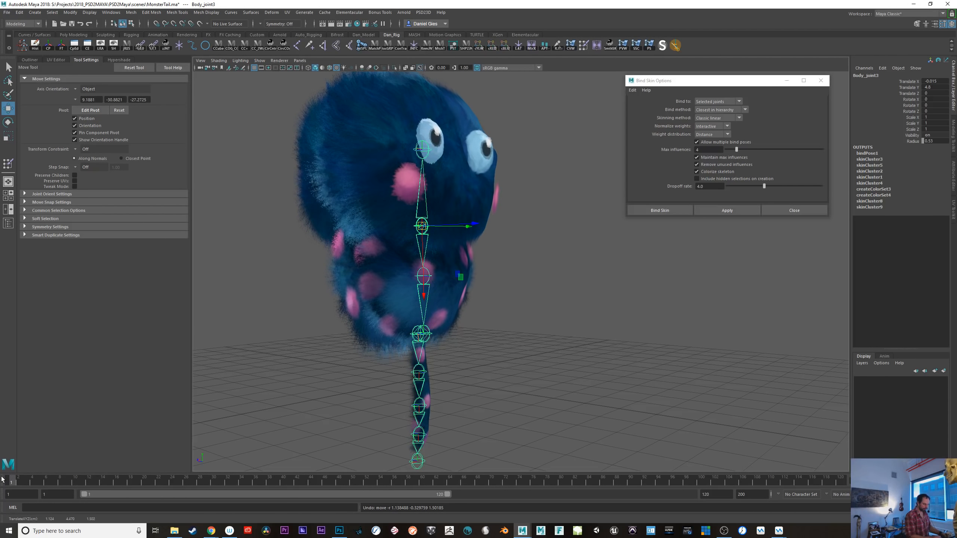
# - Bind the Tail mesh to the joint chain from Tail_joint1 with Bind to set to Joint hierarchy
pyautogui.click(424, 356)
pyautogui.click(420, 353)
pyautogui.keyDown('alt'); pyautogui.moveTo(465, 378); pyautogui.dragTo(426, 379); pyautogui.keyUp('alt')
pyautogui.keyDown('alt'); pyautogui.moveTo(426, 378); pyautogui.dragTo(517, 408, button='right'); pyautogui.keyUp('alt')
pyautogui.keyDown('alt'); pyautogui.moveTo(517, 408); pyautogui.dragTo(515, 331, button='middle'); pyautogui.keyUp('alt')
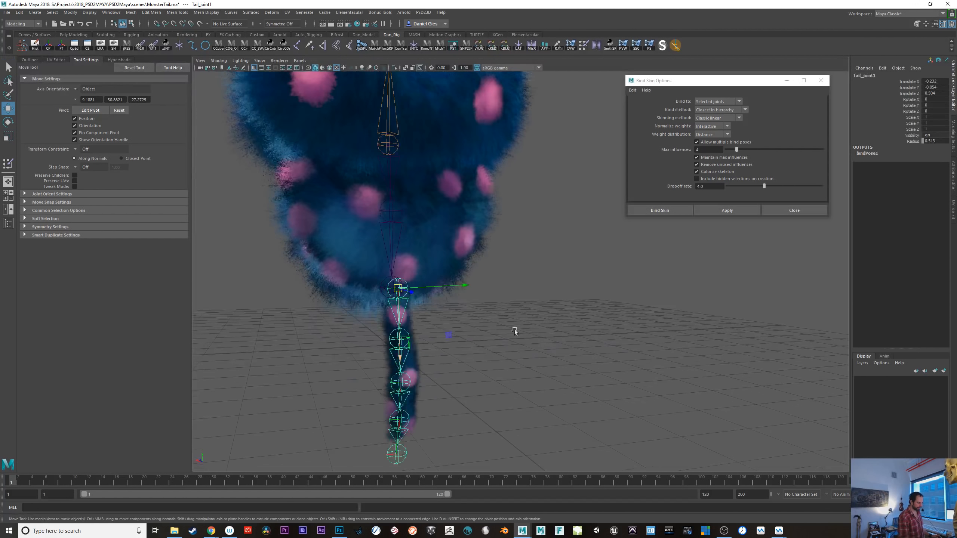
pyautogui.press('q')
pyautogui.keyDown('alt'); pyautogui.moveTo(475, 362); pyautogui.dragTo(402, 312); pyautogui.keyUp('alt')
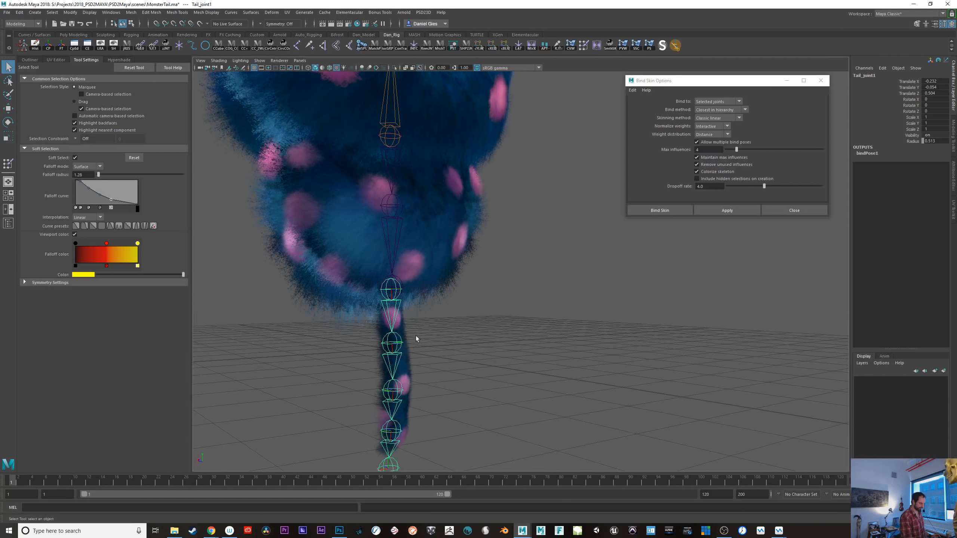
pyautogui.click(717, 101)
pyautogui.click(716, 104)
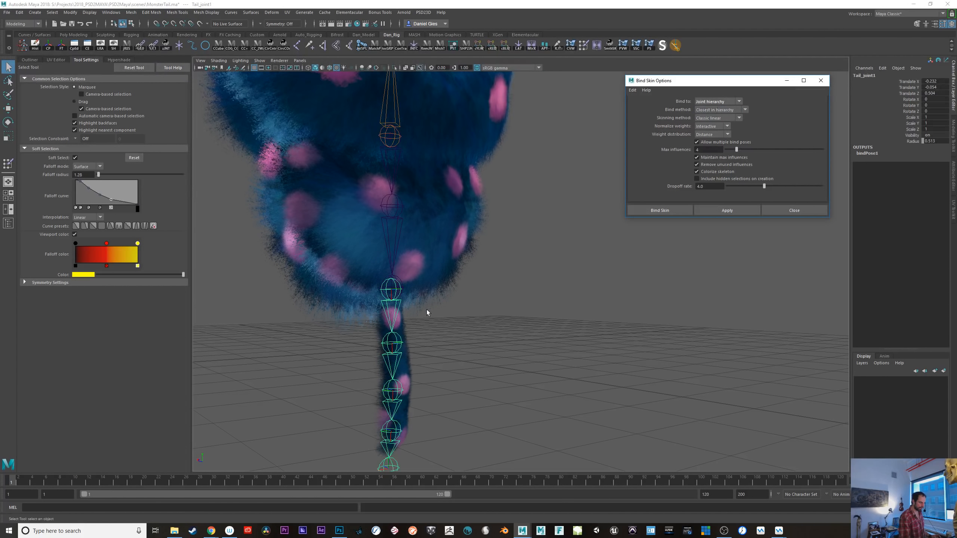
pyautogui.keyDown('alt'); pyautogui.moveTo(427, 328); pyautogui.dragTo(401, 271); pyautogui.keyUp('alt')
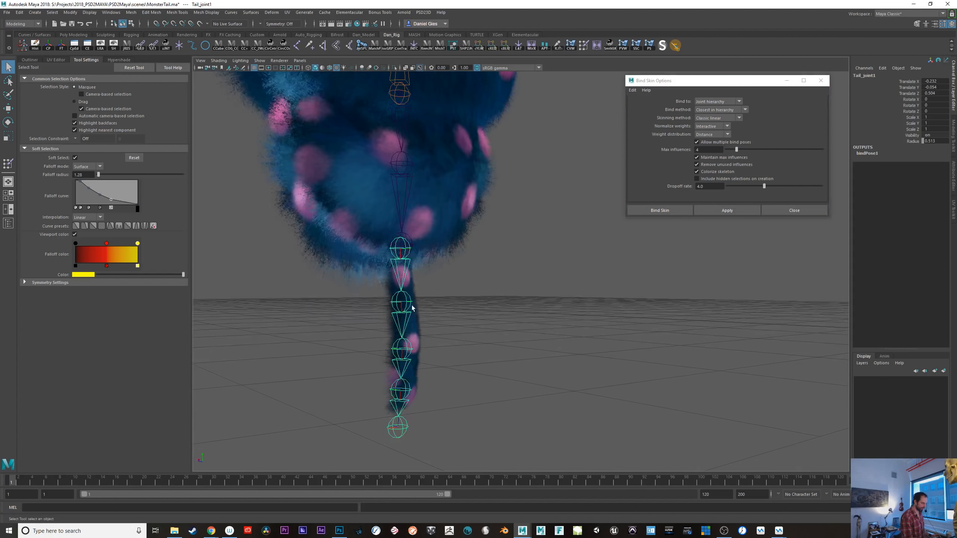
pyautogui.keyDown('shift'); pyautogui.click(418, 319); pyautogui.keyUp('shift')
pyautogui.click(730, 213)
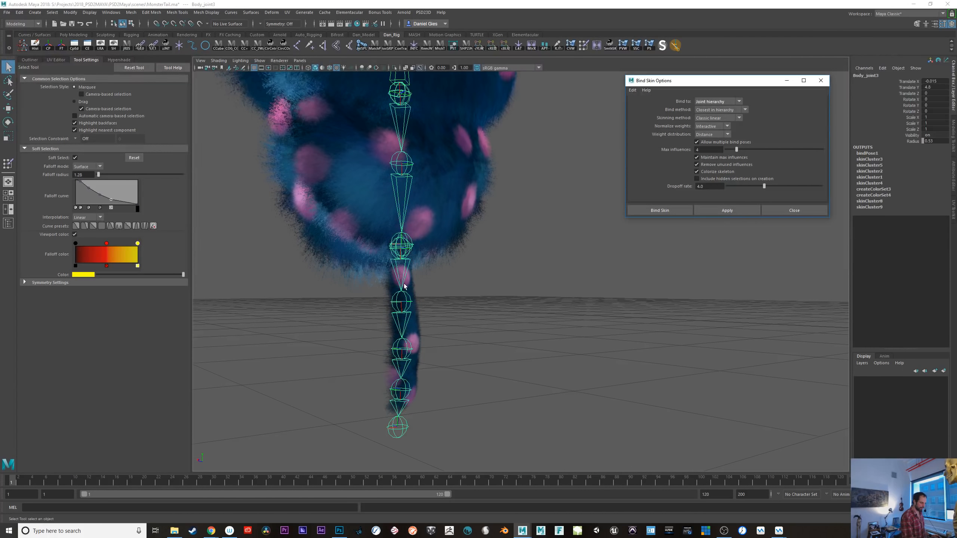
# - Try moving Body_joint3 again to check that the newly bound tail follows the body, and undo the move
pyautogui.keyDown('alt'); pyautogui.moveTo(407, 188); pyautogui.dragTo(450, 316); pyautogui.keyUp('alt')
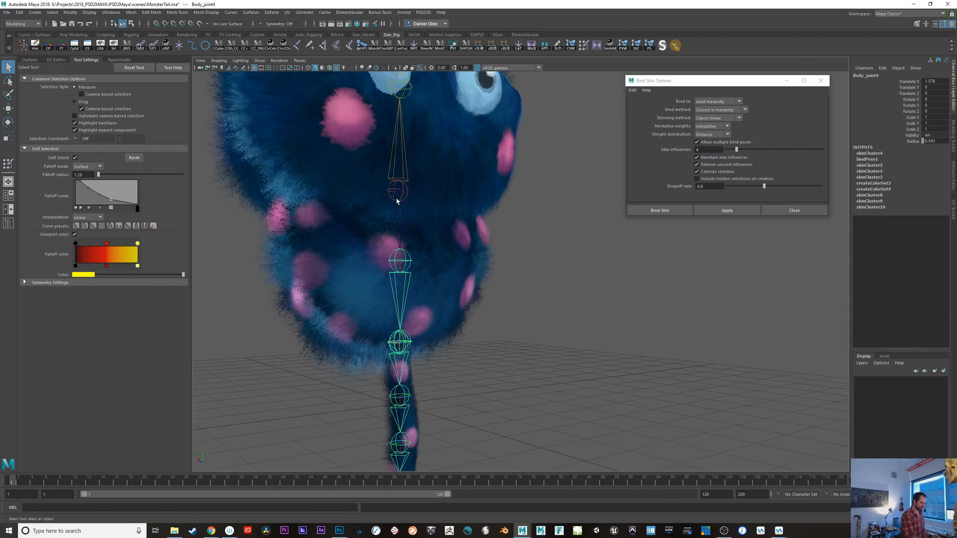
pyautogui.click(400, 200)
pyautogui.click(396, 230)
pyautogui.click(406, 244)
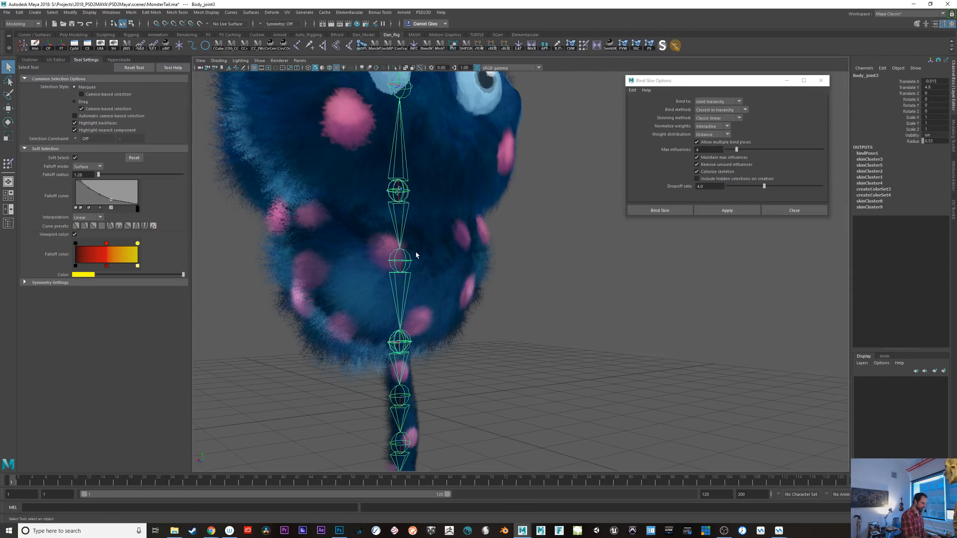
pyautogui.press('e')
pyautogui.press('w')
pyautogui.moveTo(405, 193); pyautogui.dragTo(310, 208)
pyautogui.hotkey('ctrl', 'z')
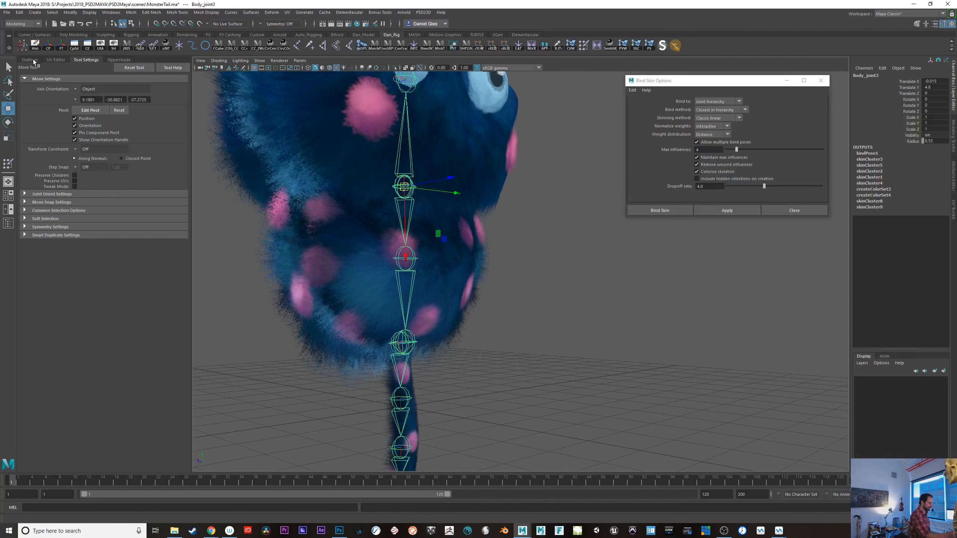
# - Inspect the CRV_Tail curve and the Body_joint4, Body_joint5 and Tail_joint1 chain in the scene hierarchy
pyautogui.click(31, 60)
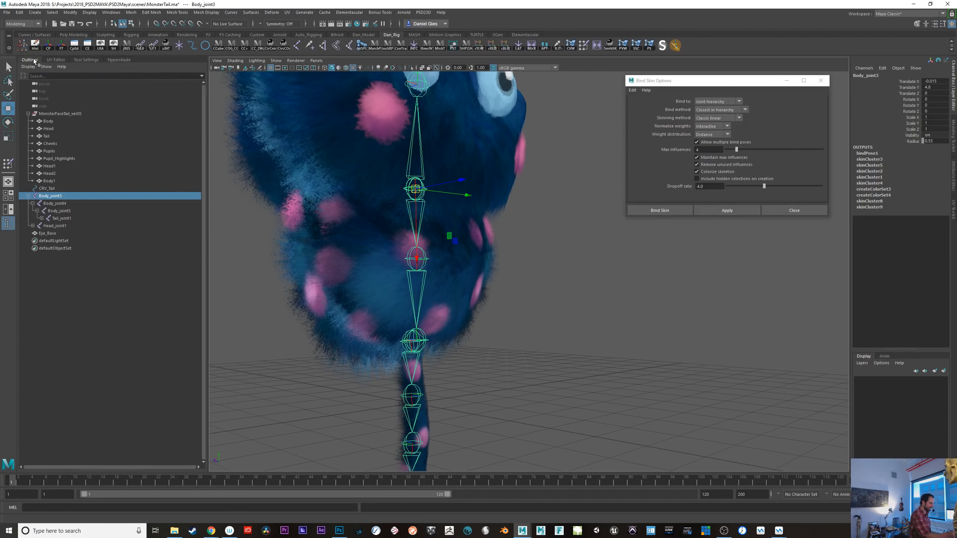
pyautogui.click(48, 188)
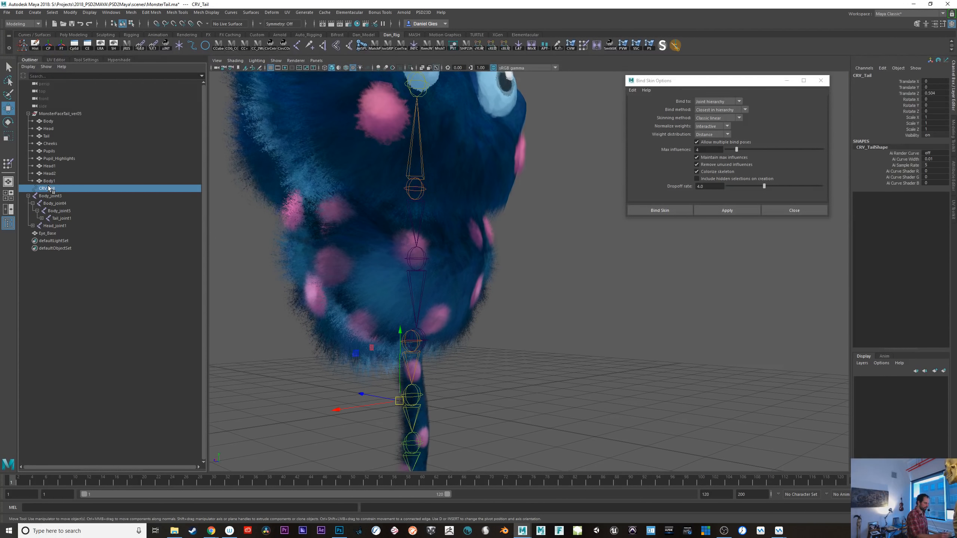
pyautogui.click(56, 204)
pyautogui.click(58, 211)
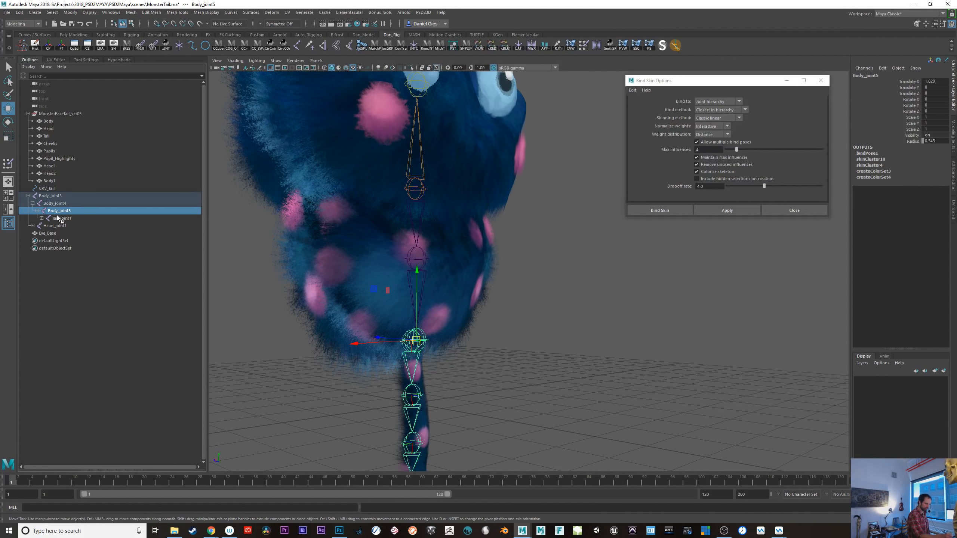
pyautogui.click(56, 217)
pyautogui.click(57, 212)
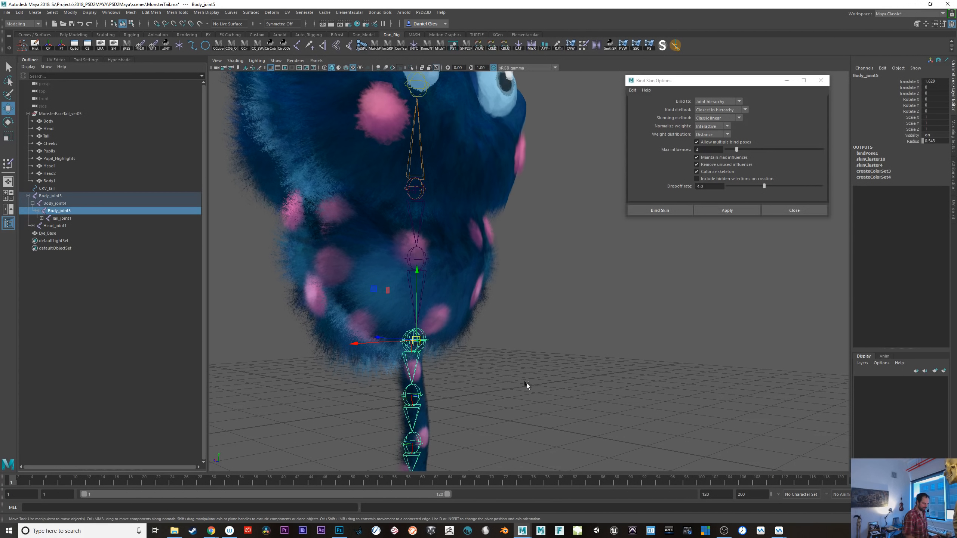
# - Play back the head animation with the whole monster in view, and return to frame 1
pyautogui.scroll(-5, 527, 383)
pyautogui.moveTo(38, 483); pyautogui.dragTo(3, 490)
pyautogui.keyDown('alt'); pyautogui.moveTo(546, 424); pyautogui.dragTo(531, 382); pyautogui.keyUp('alt')
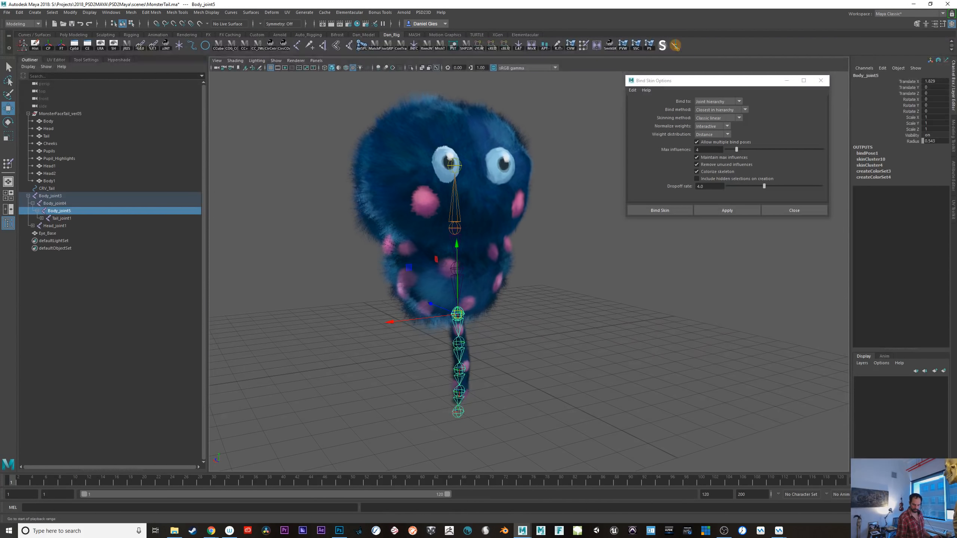
pyautogui.click(909, 481)
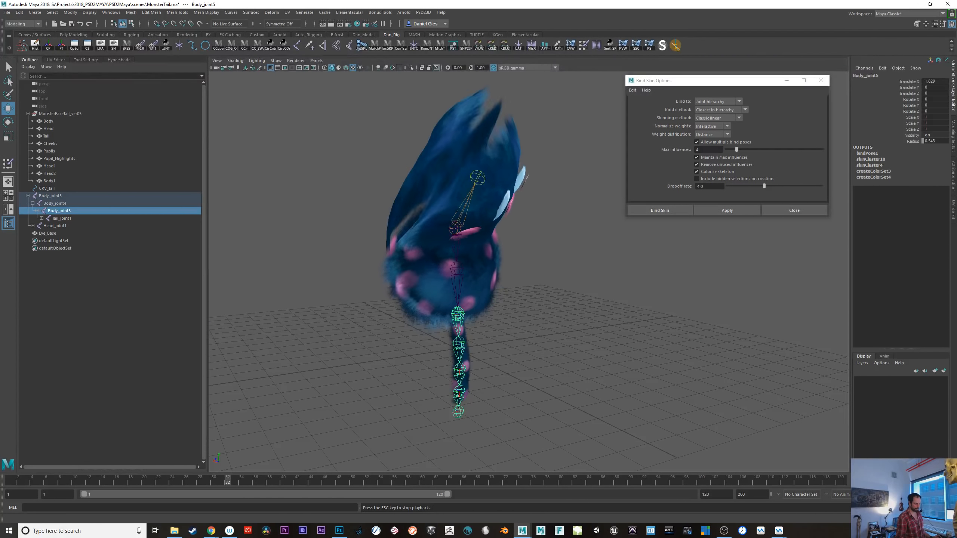
pyautogui.click(909, 481)
pyautogui.click(858, 481)
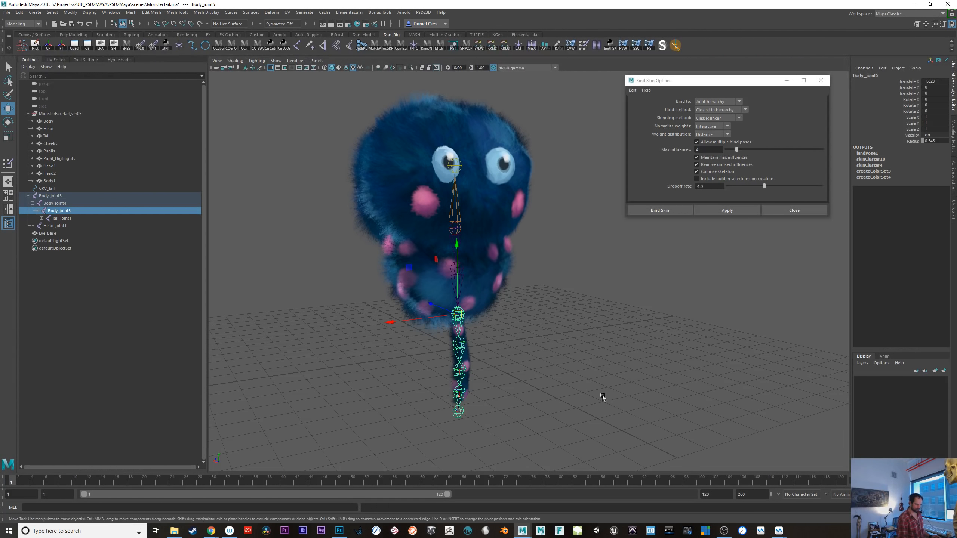
# - Key Body_joint4's rest rotation at frame 1 and a rotated pose swinging the lower body and tail outward at frame 29
pyautogui.keyDown('alt'); pyautogui.moveTo(603, 396); pyautogui.dragTo(562, 397); pyautogui.keyUp('alt')
pyautogui.keyDown('alt'); pyautogui.moveTo(561, 396); pyautogui.dragTo(696, 434, button='right'); pyautogui.keyUp('alt')
pyautogui.keyDown('alt'); pyautogui.moveTo(401, 317); pyautogui.dragTo(503, 309); pyautogui.keyUp('alt')
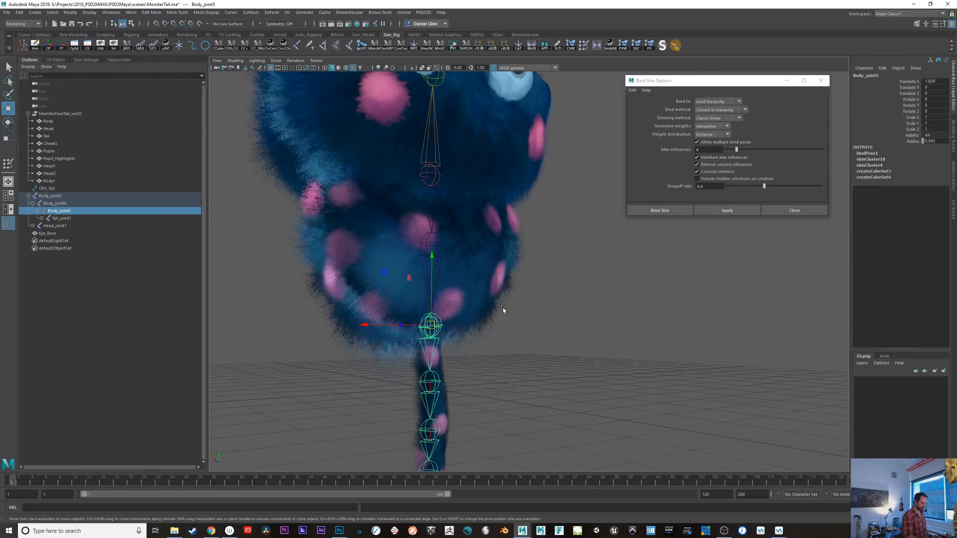
pyautogui.click(435, 240)
pyautogui.keyDown('alt'); pyautogui.moveTo(652, 400); pyautogui.dragTo(535, 395); pyautogui.keyUp('alt')
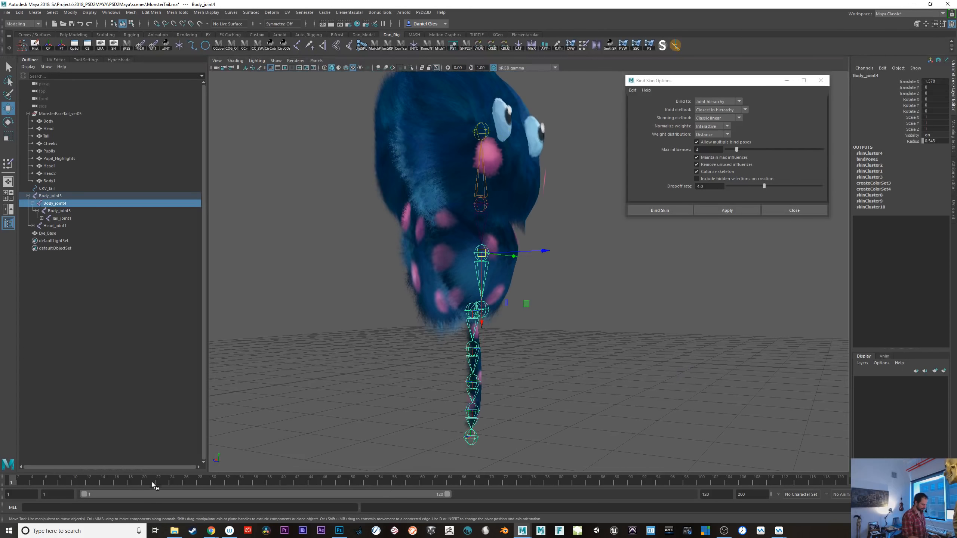
pyautogui.moveTo(15, 484); pyautogui.dragTo(207, 482)
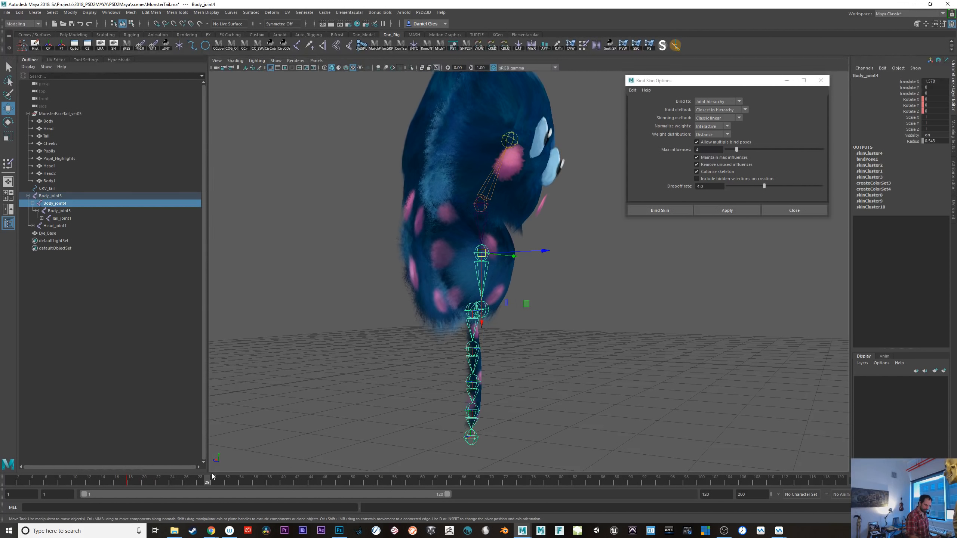
pyautogui.press('e')
pyautogui.moveTo(535, 286); pyautogui.dragTo(538, 264)
pyautogui.hotkey('shift', 'e')
pyautogui.moveTo(212, 481); pyautogui.dragTo(310, 481)
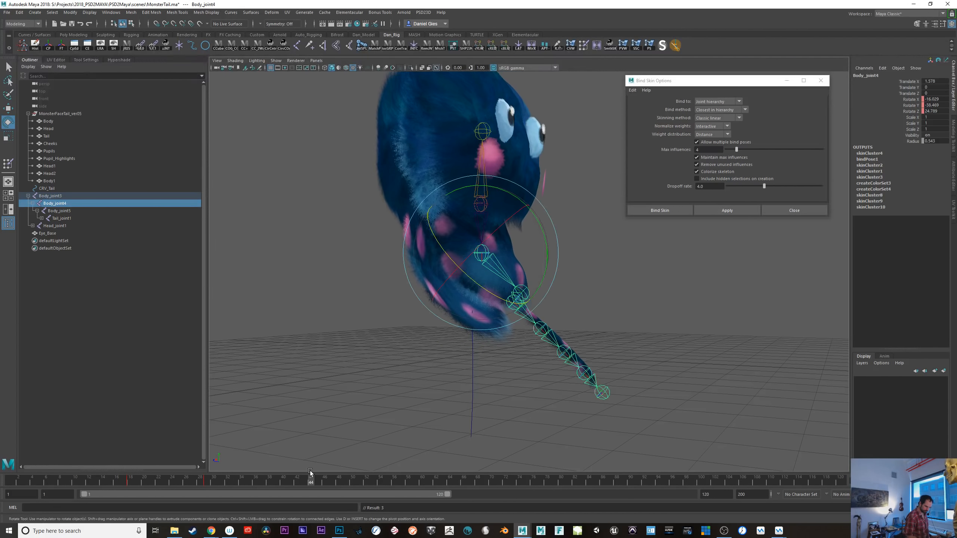
# - Rotate Body_joint4 into a second swing pose keyed at frame 44, and key its rotation as 0 on all axes at frame 53
pyautogui.moveTo(509, 295); pyautogui.dragTo(518, 272)
pyautogui.moveTo(318, 480); pyautogui.dragTo(377, 476)
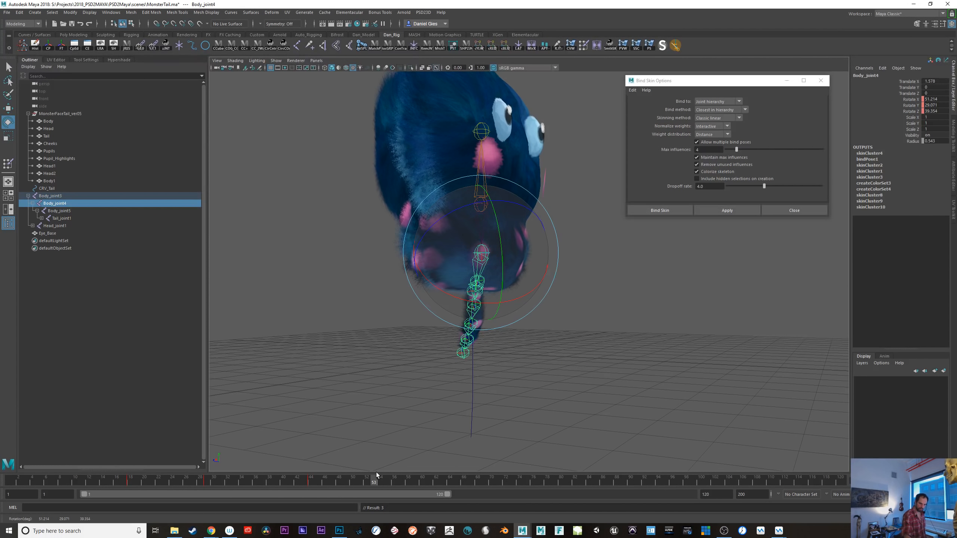
pyautogui.moveTo(933, 99); pyautogui.dragTo(938, 109)
pyautogui.press('Return')
pyautogui.moveTo(315, 483); pyautogui.dragTo(16, 510)
# - Play back the body animation, return to frame 1, and examine the Tail mesh and its joints from several angles
pyautogui.click(880, 481)
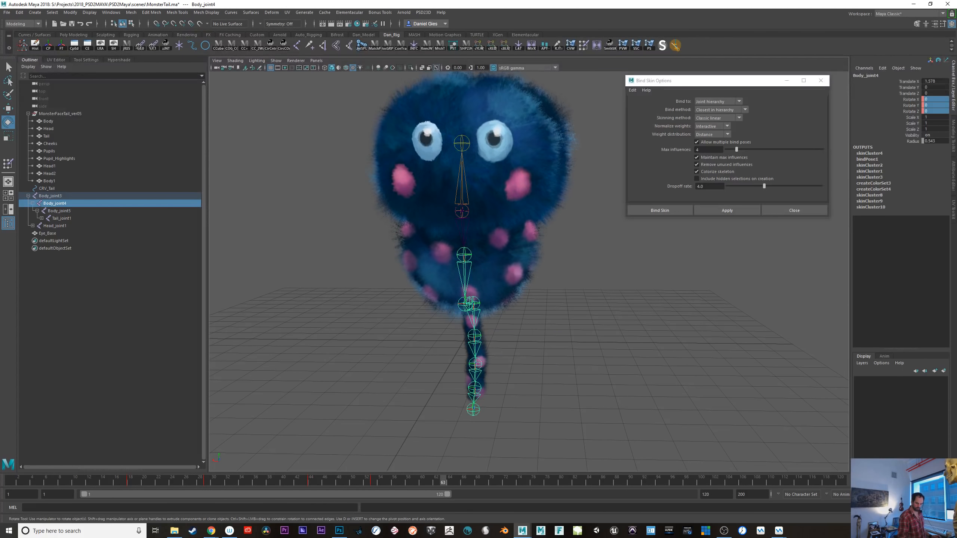
pyautogui.click(878, 481)
pyautogui.keyDown('alt'); pyautogui.moveTo(495, 388); pyautogui.dragTo(527, 396); pyautogui.keyUp('alt')
pyautogui.keyDown('alt'); pyautogui.moveTo(527, 397); pyautogui.dragTo(555, 402, button='right'); pyautogui.keyUp('alt')
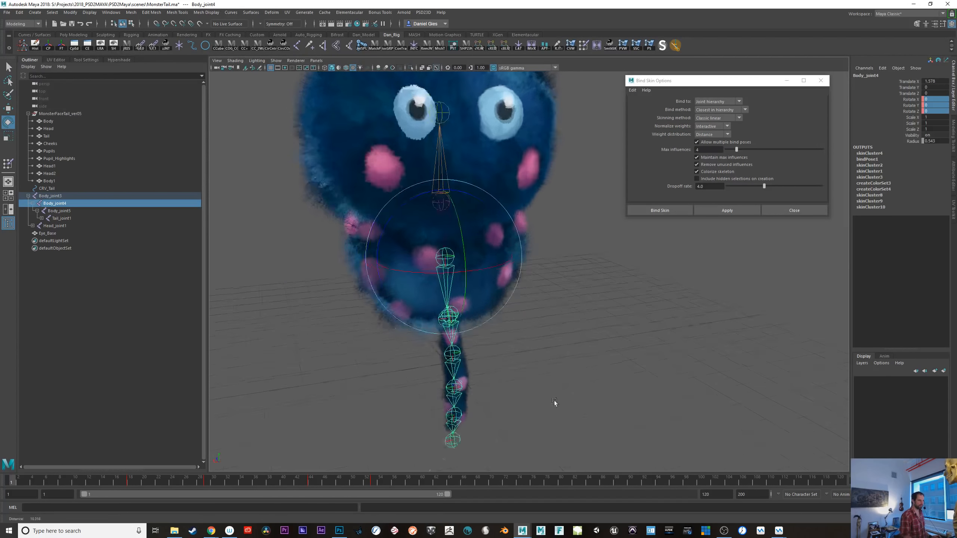
pyautogui.keyDown('alt'); pyautogui.moveTo(554, 402); pyautogui.dragTo(519, 385); pyautogui.keyUp('alt')
pyautogui.click(509, 352)
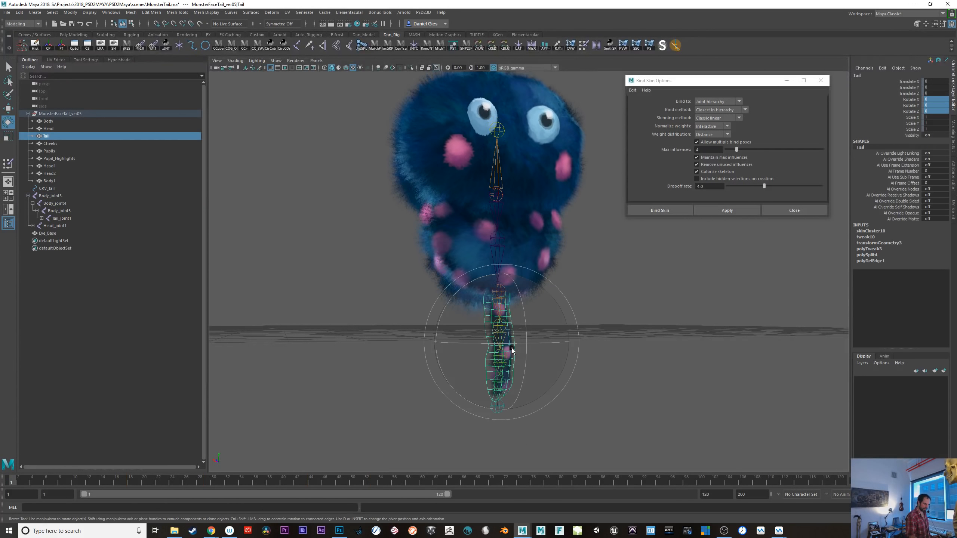
pyautogui.keyDown('alt'); pyautogui.moveTo(381, 406); pyautogui.dragTo(522, 390); pyautogui.keyUp('alt')
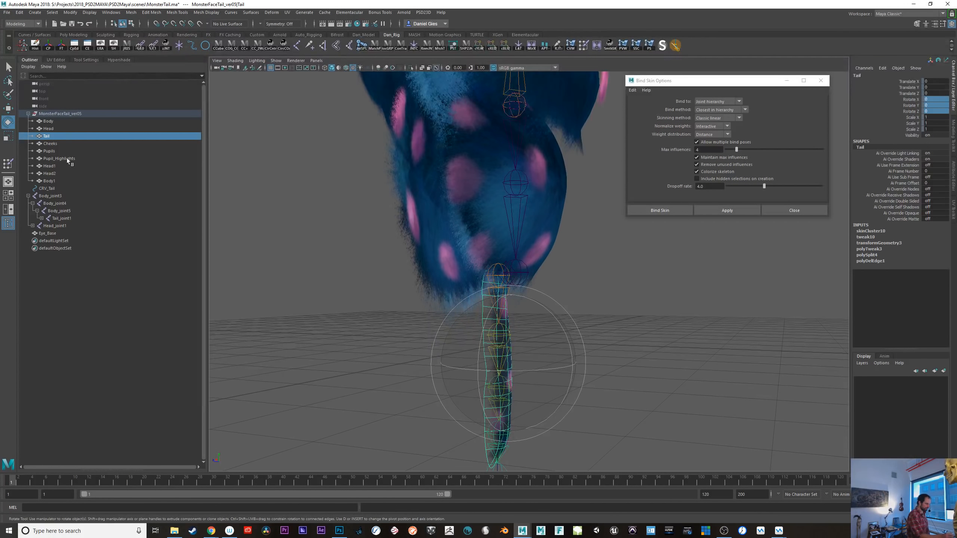
pyautogui.click(320, 332)
# - Make the CRV_Tail curve dynamic with nHair, using NURBS curves output and Exact shape match
pyautogui.click(51, 190)
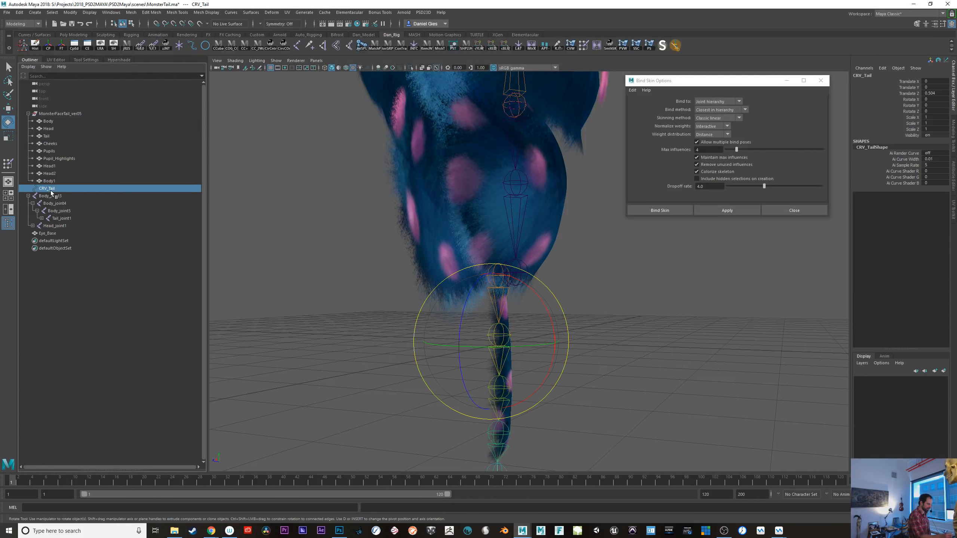
pyautogui.keyDown('alt'); pyautogui.moveTo(370, 401); pyautogui.dragTo(450, 367); pyautogui.keyUp('alt')
pyautogui.press('space')
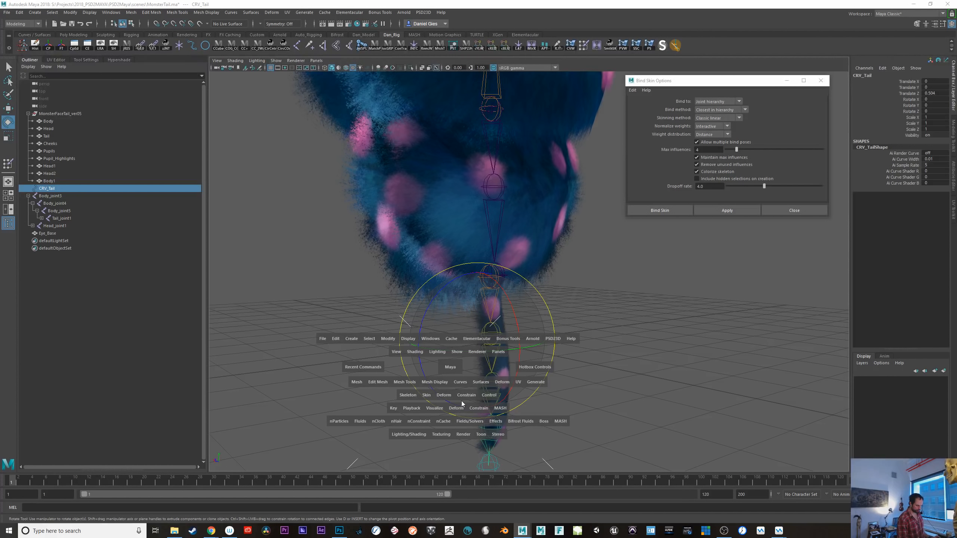
pyautogui.click(395, 421)
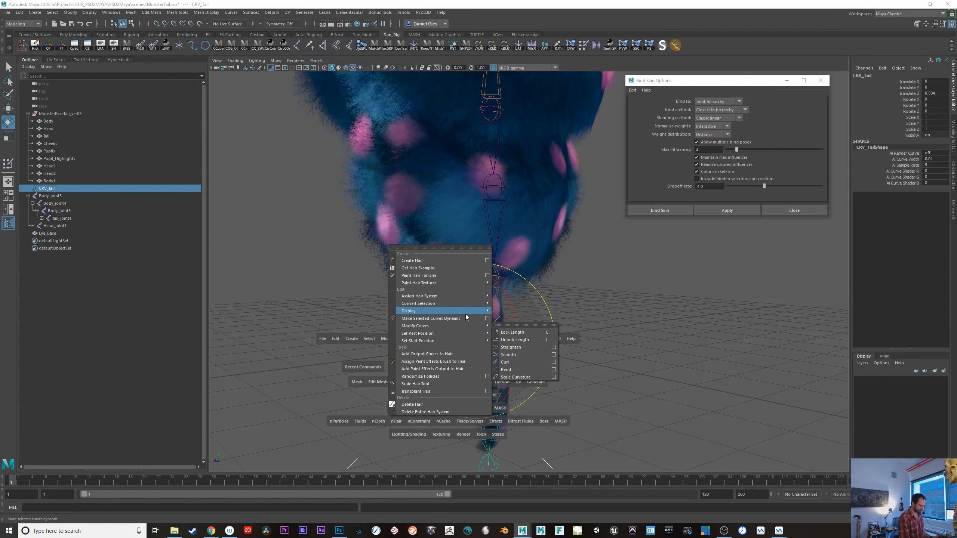
pyautogui.click(488, 318)
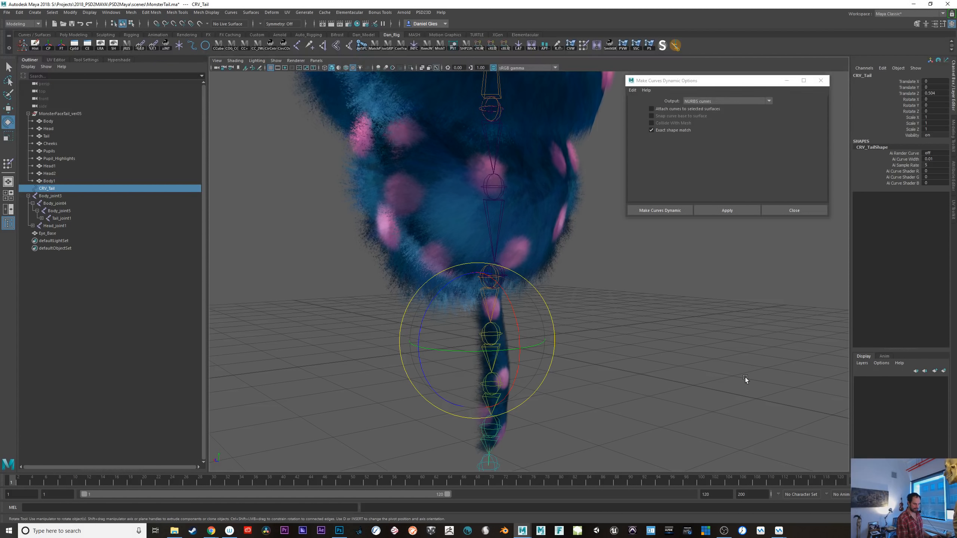
pyautogui.click(726, 210)
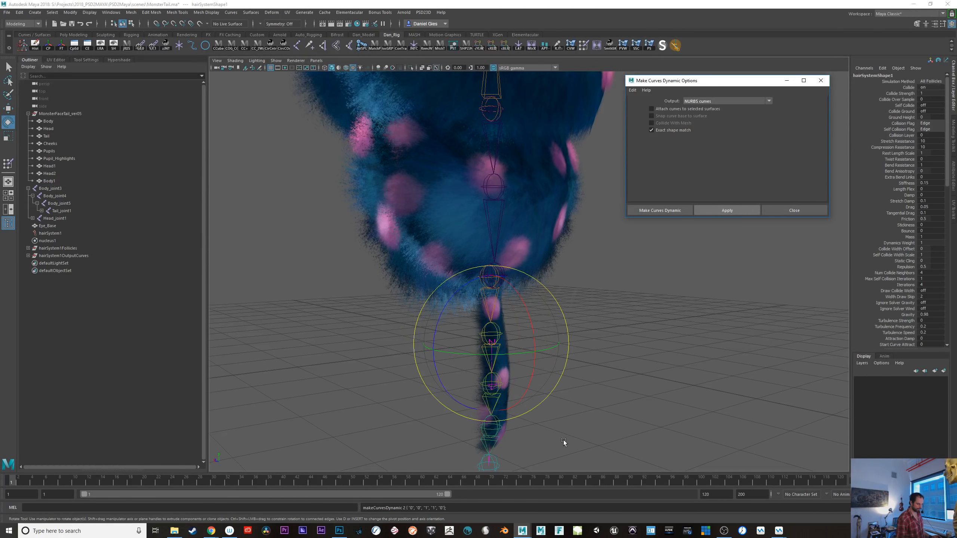
# - Play back the animation to test the dynamic curve, and examine the new hair system, its follicles and its output curves in the hierarchy
pyautogui.click(908, 481)
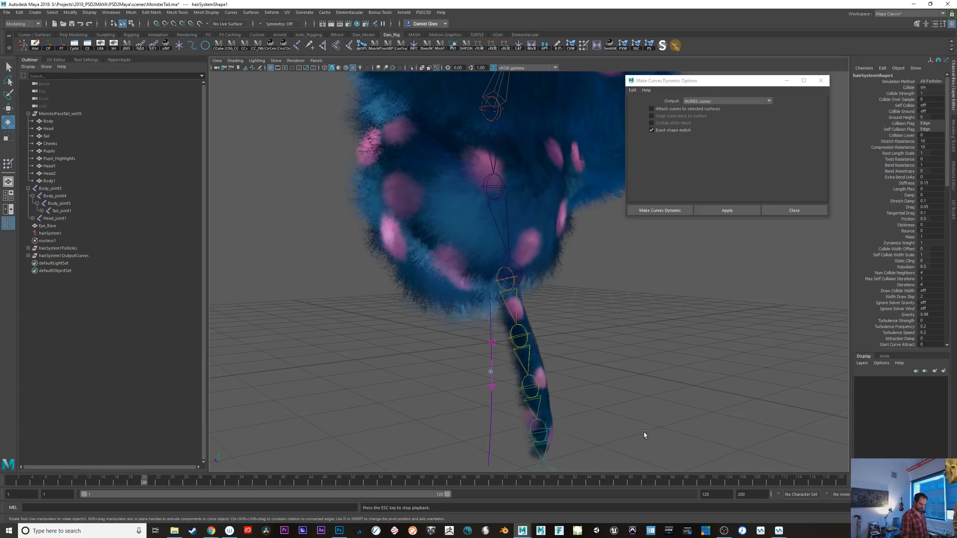
pyautogui.press('Escape')
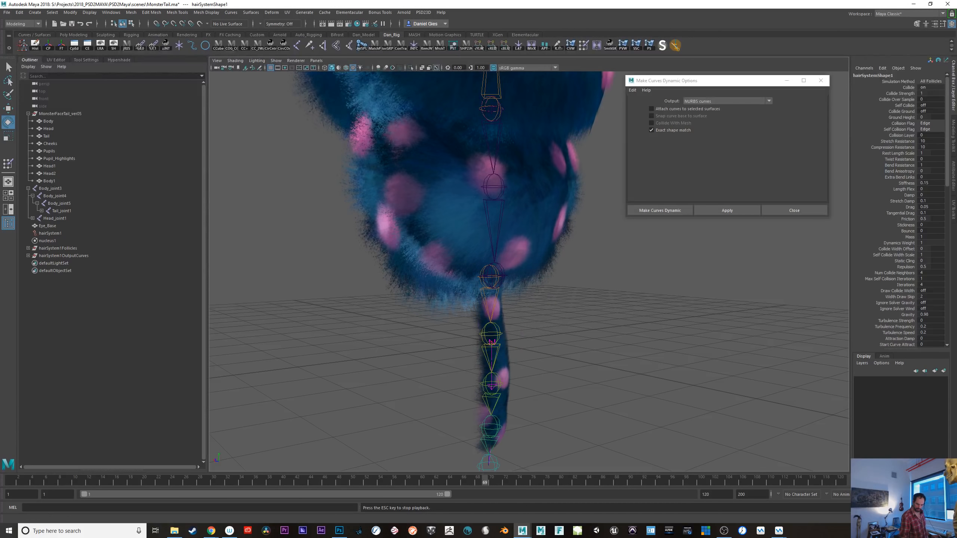
pyautogui.click(53, 233)
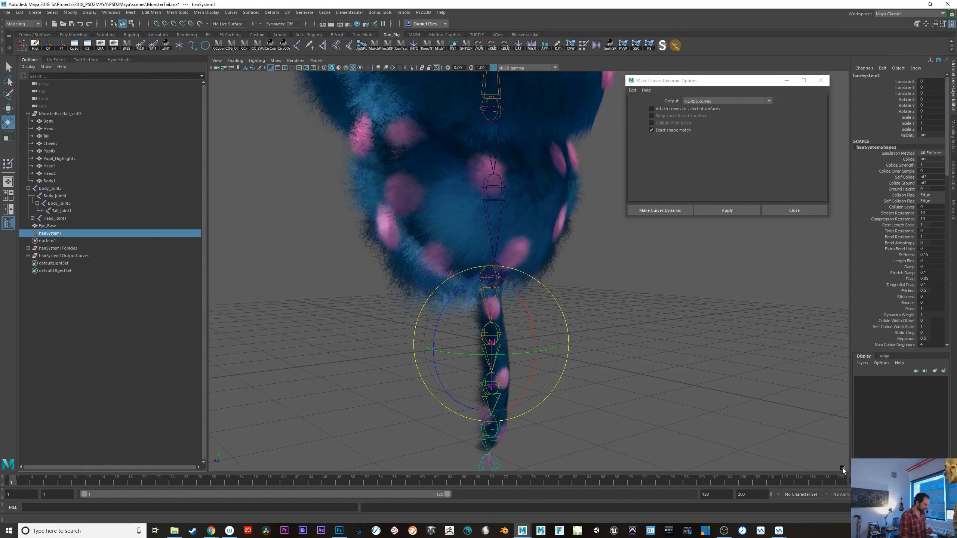
pyautogui.click(28, 256)
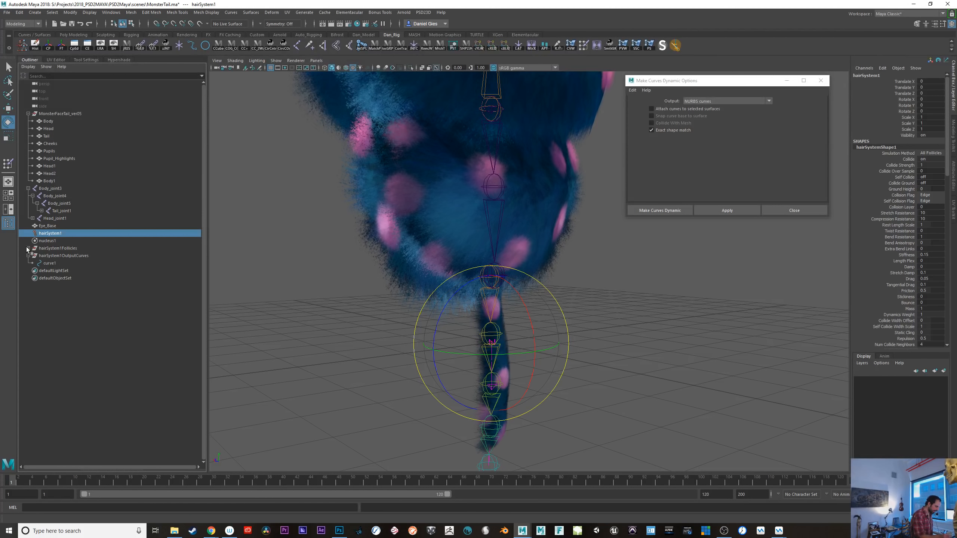
pyautogui.click(28, 248)
# - Set follicle1's Point Lock to Base, and test the curve simulation with a playback that ends back at frame 1
pyautogui.click(50, 256)
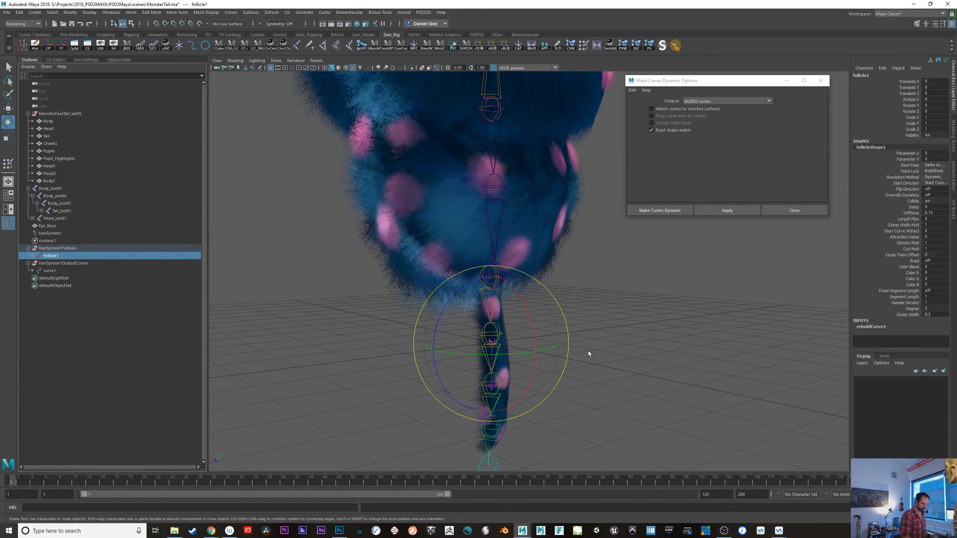
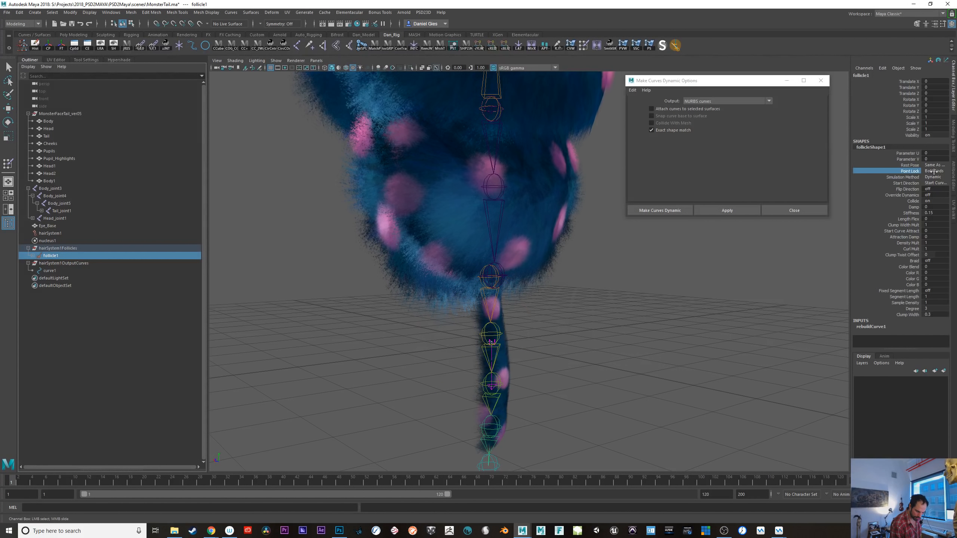
pyautogui.click(934, 171)
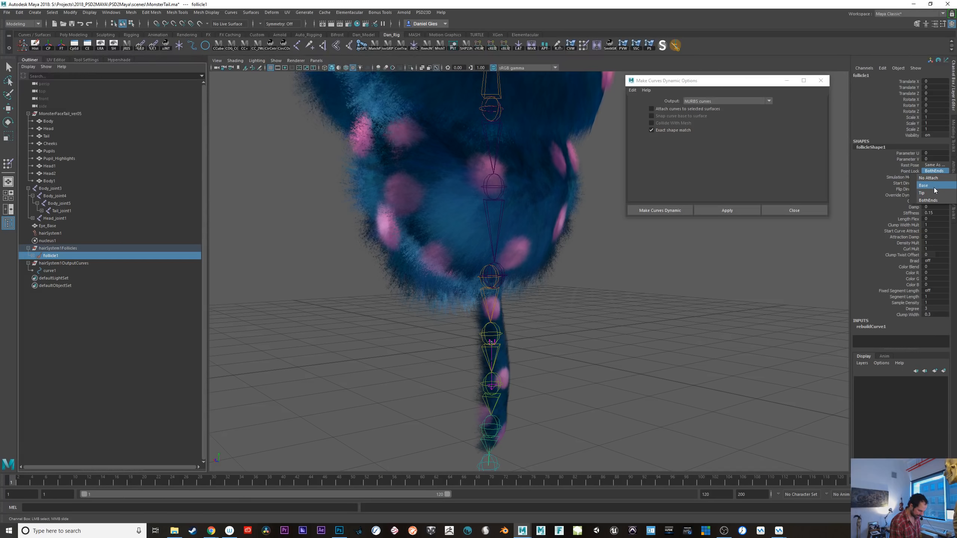
pyautogui.click(937, 188)
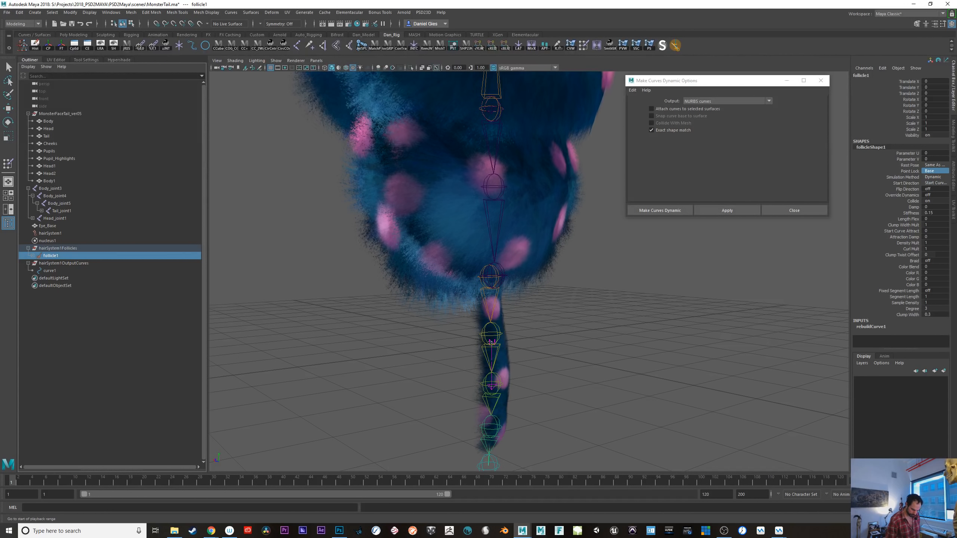
pyautogui.click(883, 480)
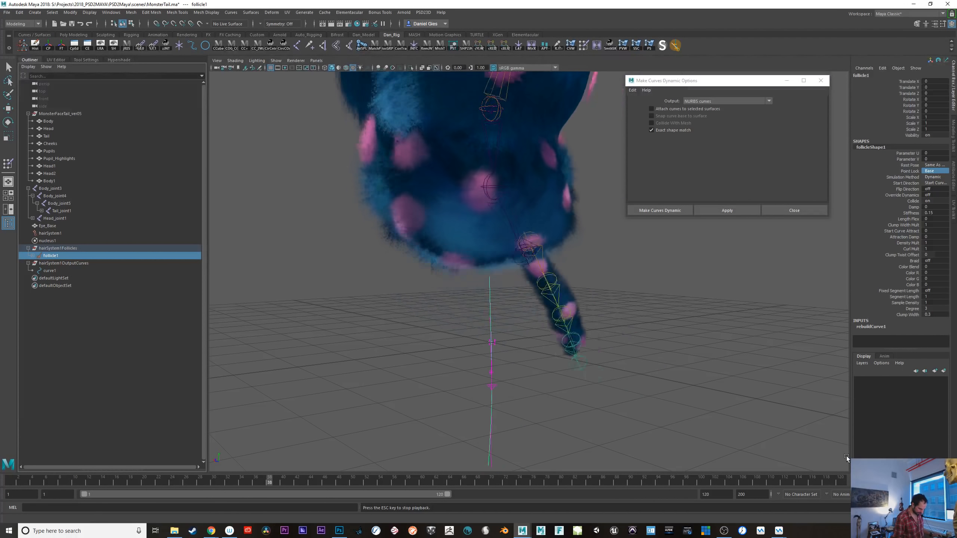
pyautogui.press('Escape')
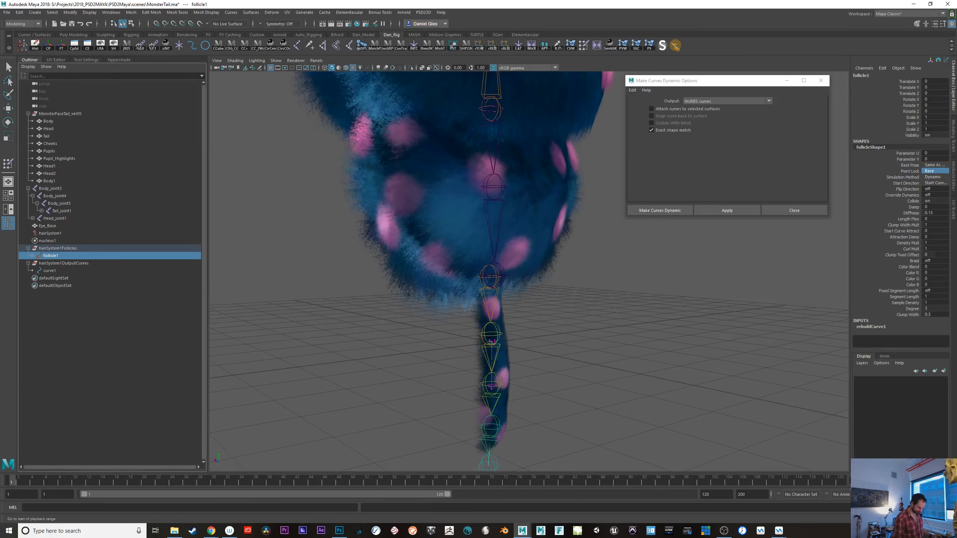
# - Isolate the hair system's output curve1 and the Tail_joint1 chain in the viewport
pyautogui.keyDown('alt'); pyautogui.moveTo(391, 397); pyautogui.dragTo(408, 377); pyautogui.keyUp('alt')
pyautogui.click(50, 271)
pyautogui.press('e')
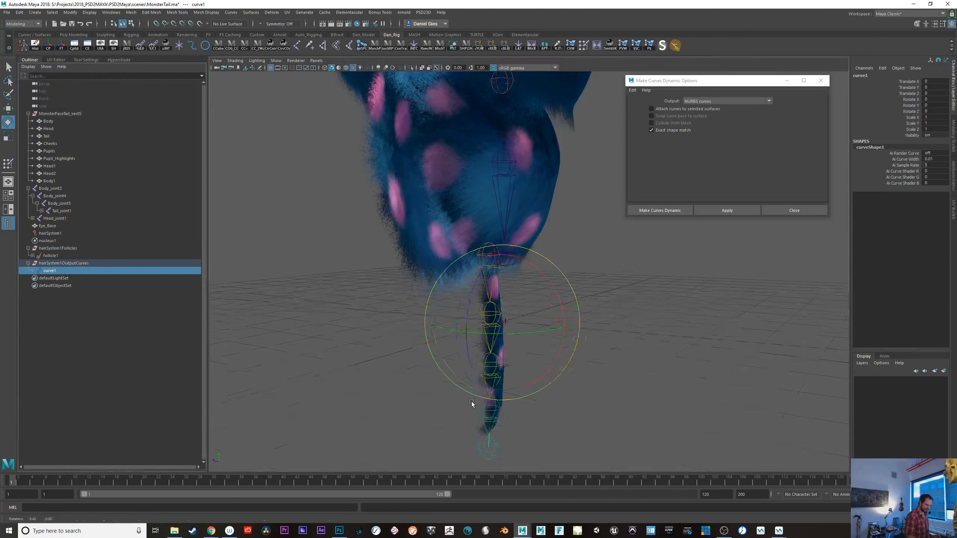
pyautogui.keyDown('alt'); pyautogui.moveTo(472, 402); pyautogui.dragTo(528, 413); pyautogui.keyUp('alt')
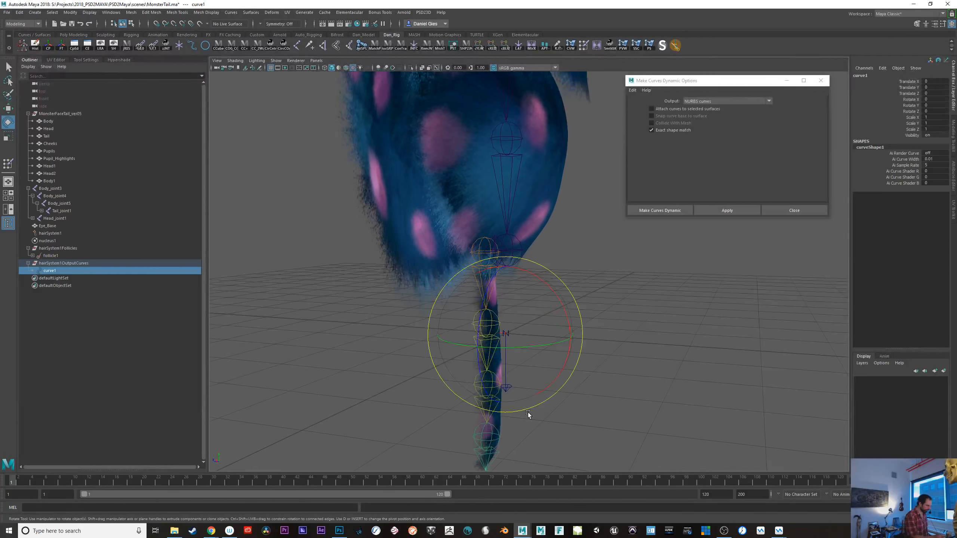
pyautogui.keyDown('ctrl'); pyautogui.click(61, 211); pyautogui.keyUp('ctrl')
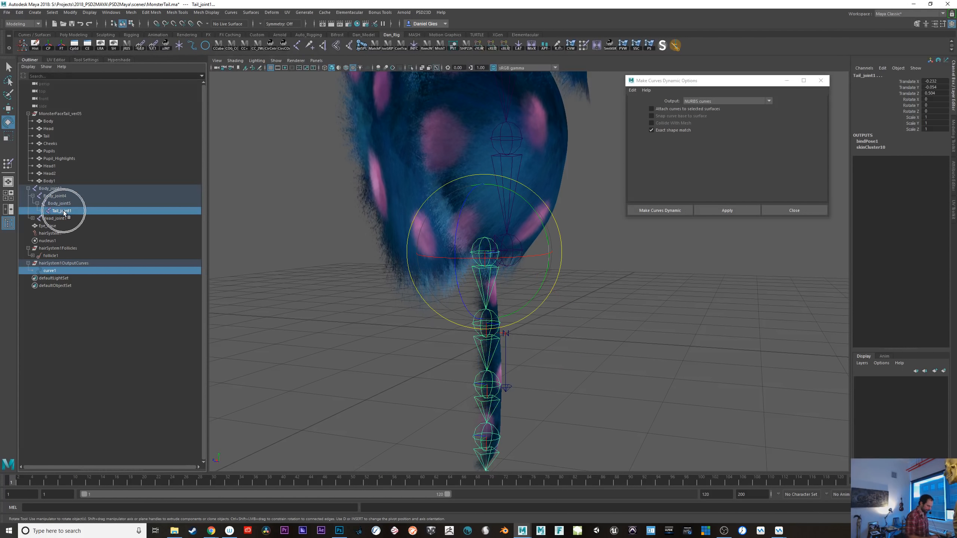
pyautogui.press('f')
pyautogui.hotkey('ctrl', '1')
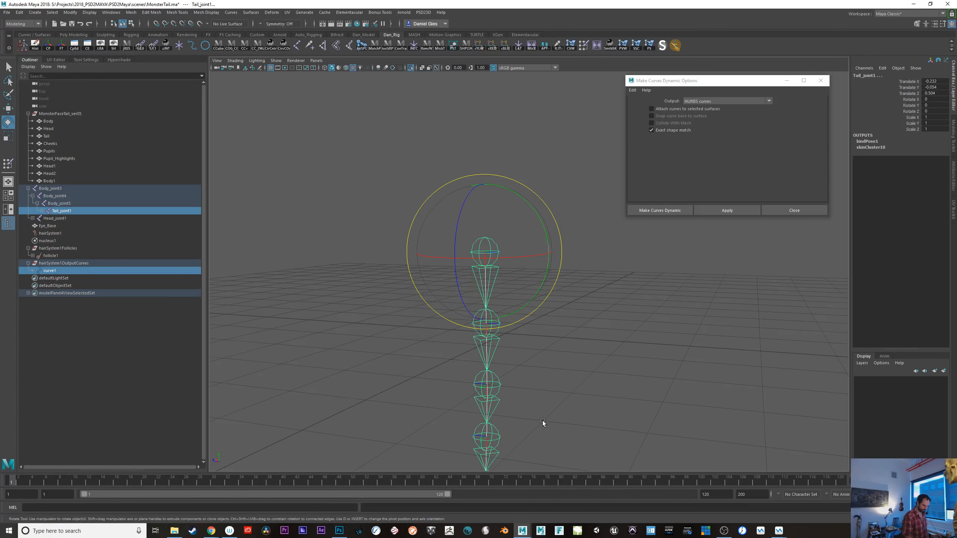
pyautogui.keyDown('alt'); pyautogui.moveTo(543, 419); pyautogui.dragTo(532, 421); pyautogui.keyUp('alt')
pyautogui.click(529, 418)
pyautogui.keyDown('alt'); pyautogui.moveTo(513, 392); pyautogui.dragTo(494, 322, button='middle'); pyautogui.keyUp('alt')
# - Create an IK spline handle from Tail_joint1 to the last tail joint, driven by the dynamic curve1
pyautogui.click(460, 191)
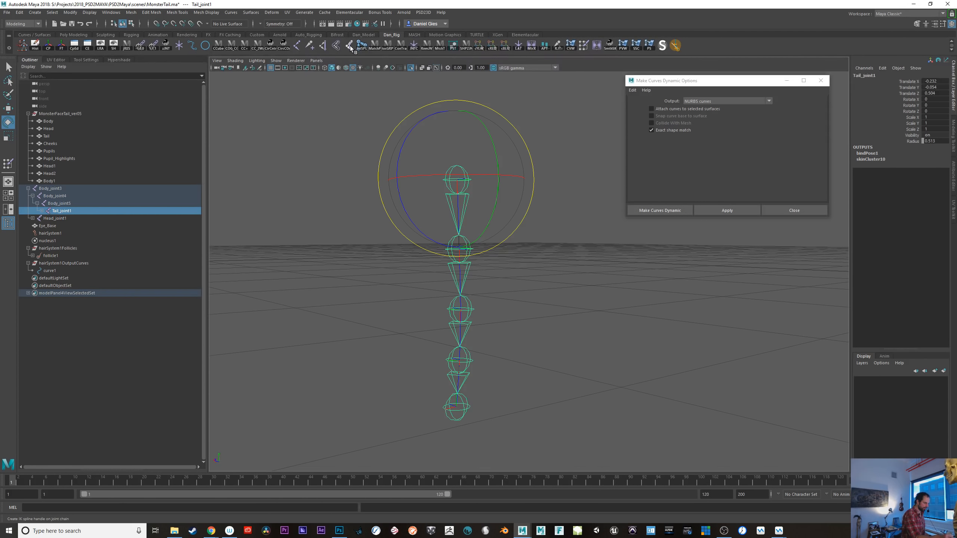
pyautogui.click(350, 47)
pyautogui.click(466, 180)
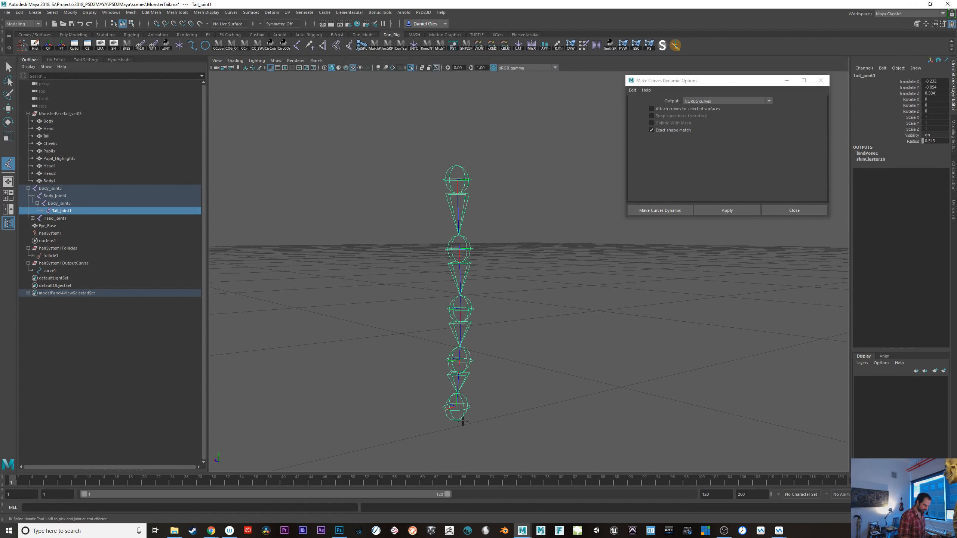
pyautogui.click(463, 408)
pyautogui.click(459, 212)
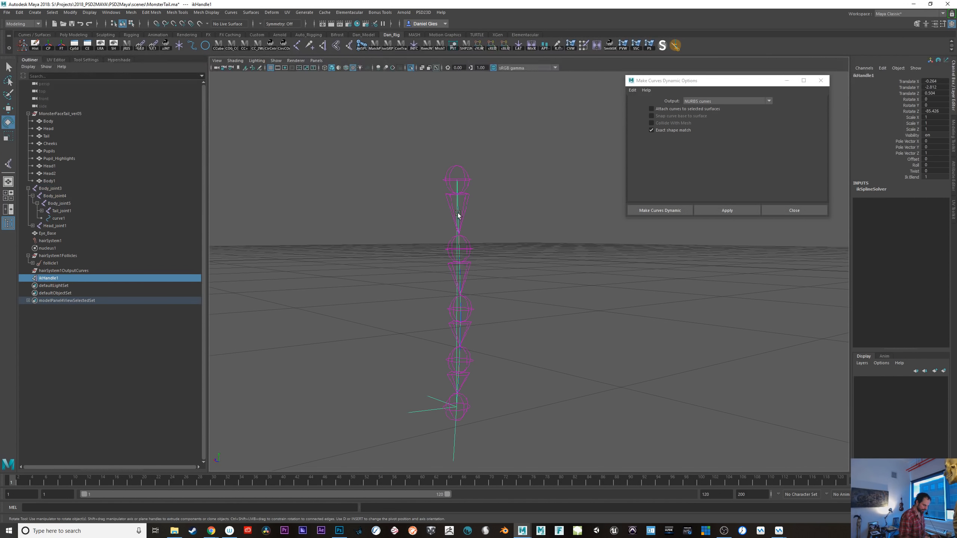
# - Play back the isolated tail joints to check the spline IK motion, return to frame 1, and select follicle1
pyautogui.keyDown('alt'); pyautogui.moveTo(591, 369); pyautogui.dragTo(444, 387, button='right'); pyautogui.keyUp('alt')
pyautogui.moveTo(18, 481); pyautogui.dragTo(3, 466)
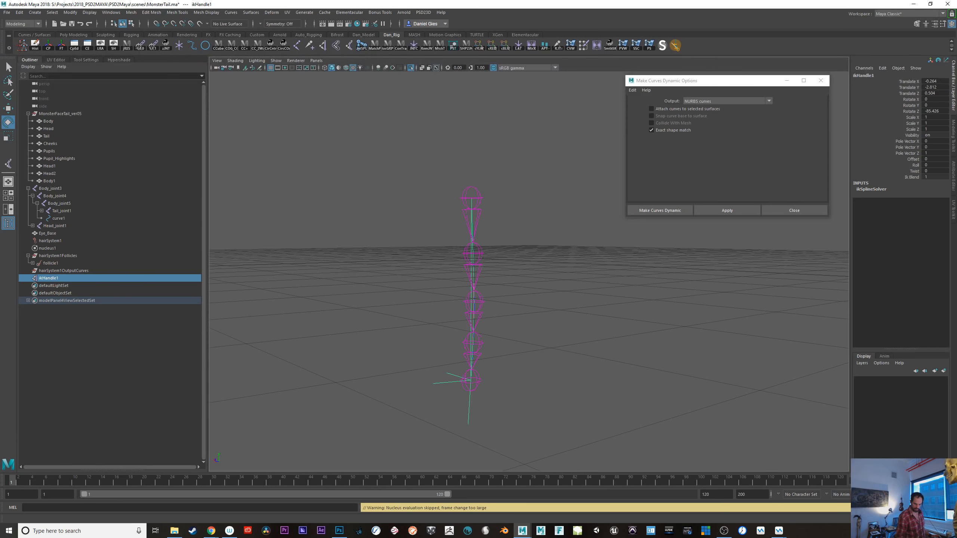
pyautogui.click(919, 480)
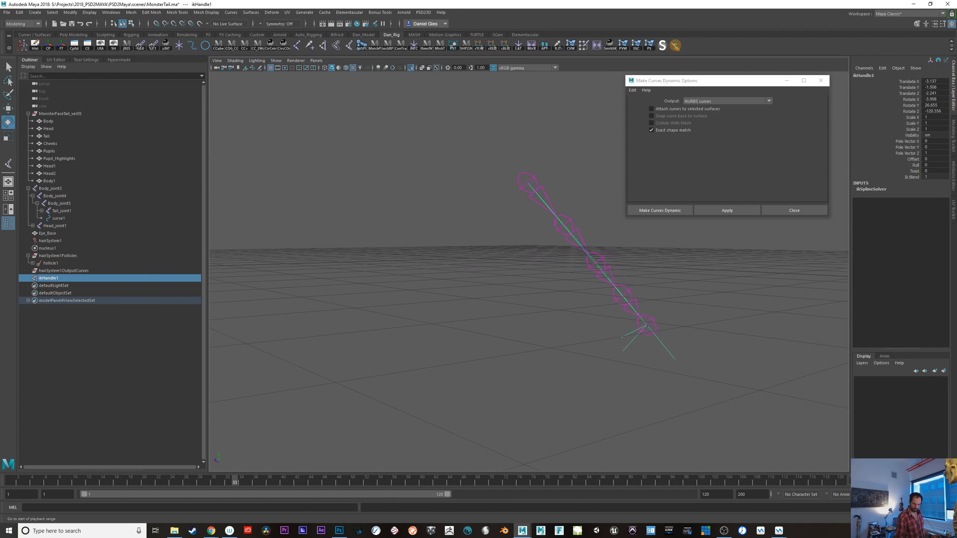
pyautogui.click(882, 480)
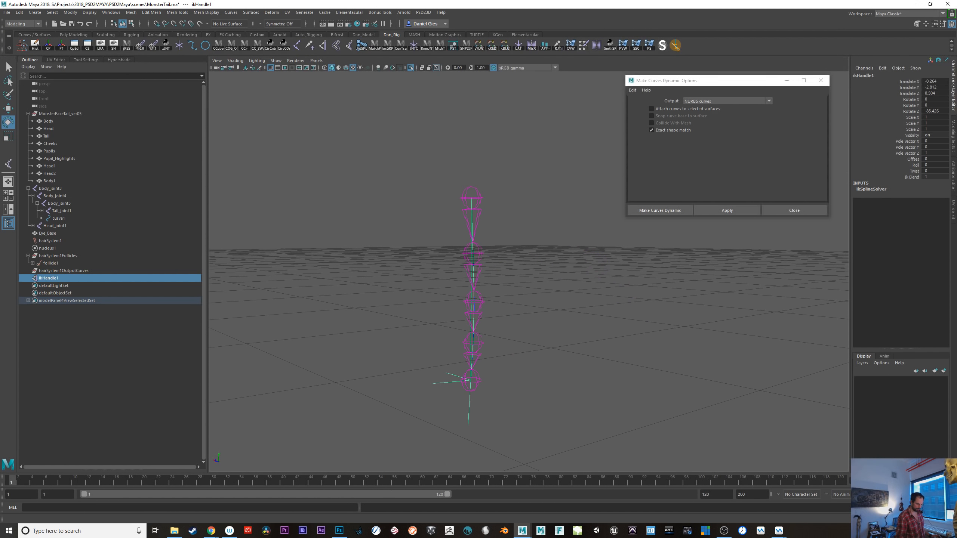
pyautogui.click(52, 263)
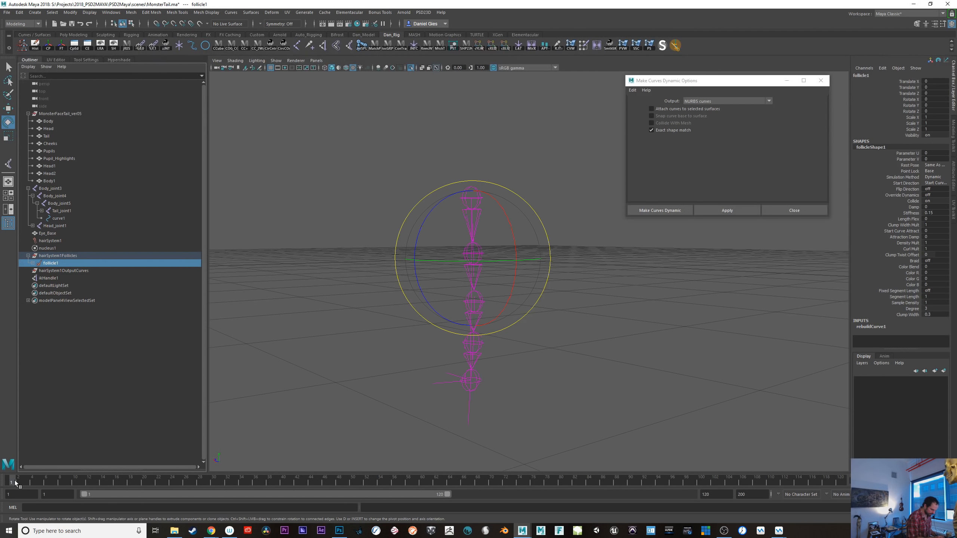
# - Move curve1 out of the Body_joint5 hierarchy to the scene's top level, and scrub the timeline to test the tail motion
pyautogui.moveTo(15, 482); pyautogui.dragTo(57, 476)
pyautogui.moveTo(0, 463); pyautogui.dragTo(2, 442)
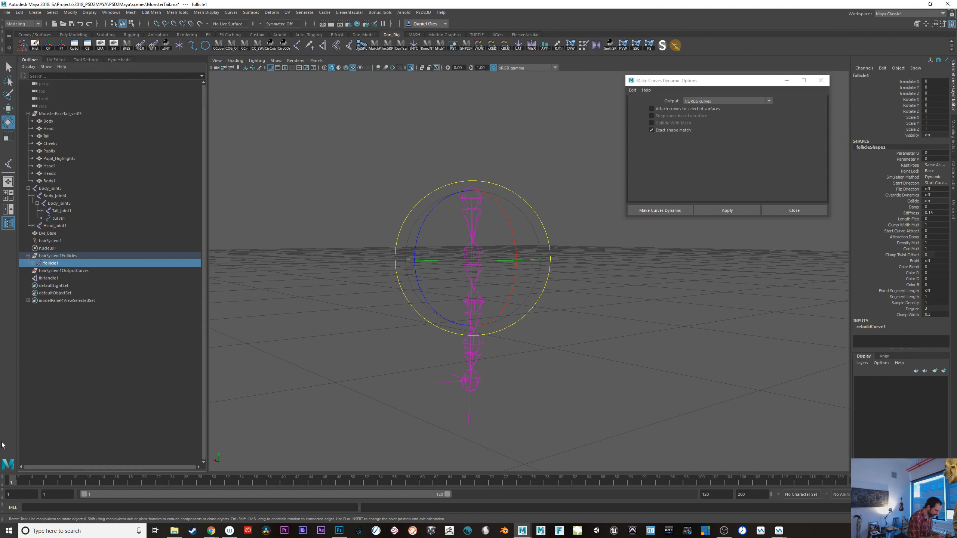
pyautogui.click(58, 218)
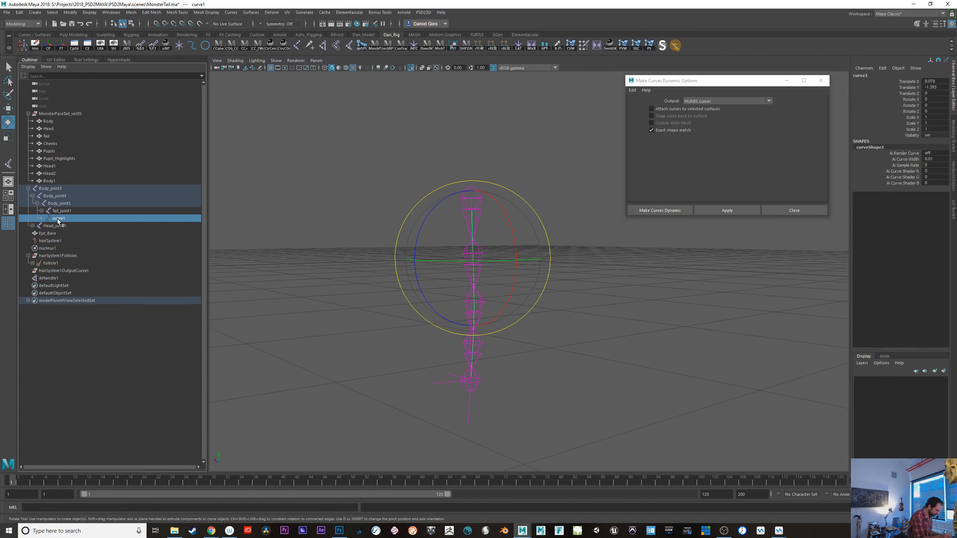
pyautogui.moveTo(59, 222); pyautogui.dragTo(52, 275, button='middle')
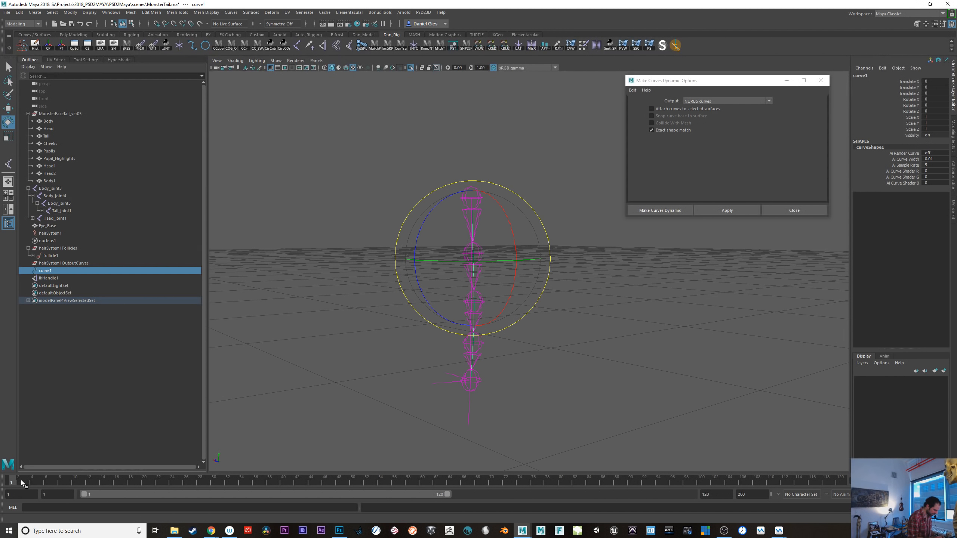
pyautogui.moveTo(30, 480); pyautogui.dragTo(365, 482)
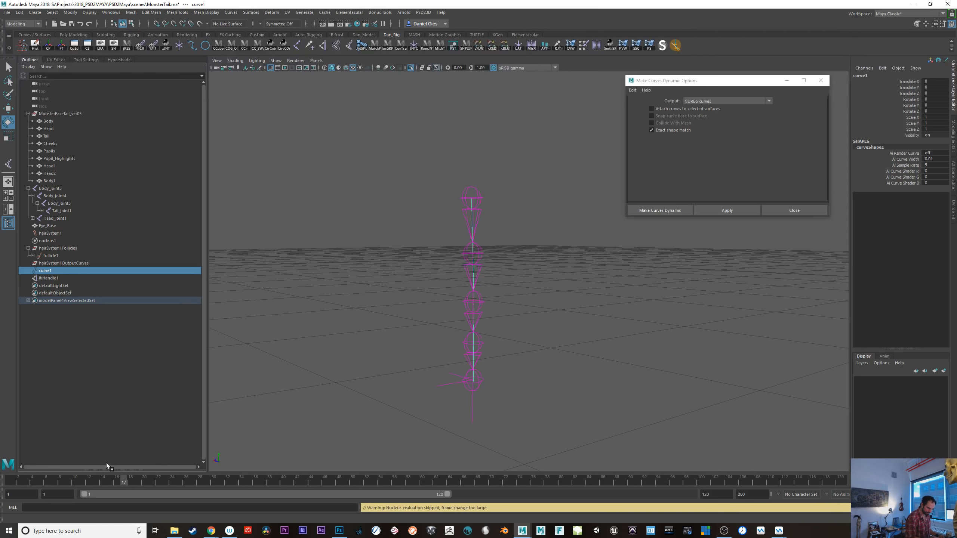
pyautogui.moveTo(0, 457); pyautogui.dragTo(1, 454)
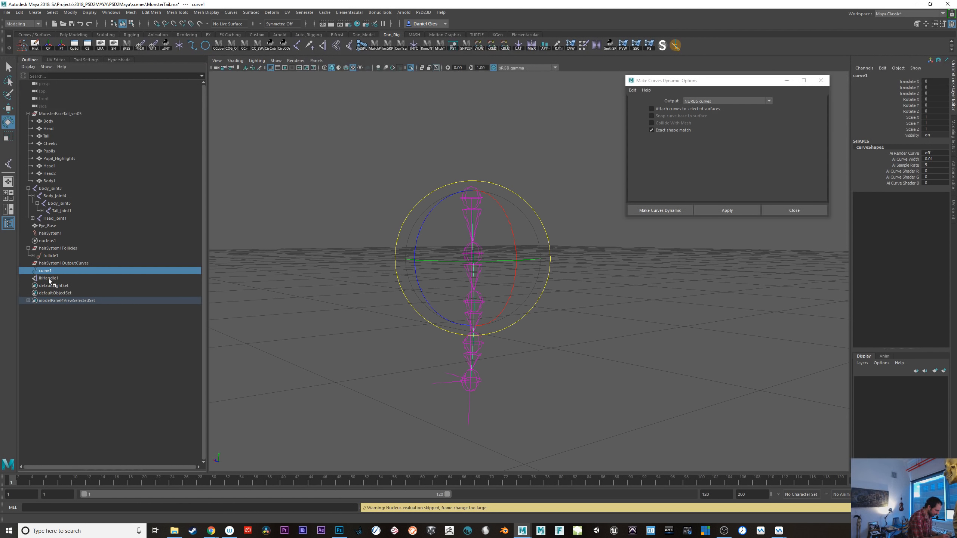
# - Parent hairSystem1Follicles under Tail_joint1 and test the isolated tail's simulation, ending back at frame 1
pyautogui.click(55, 249)
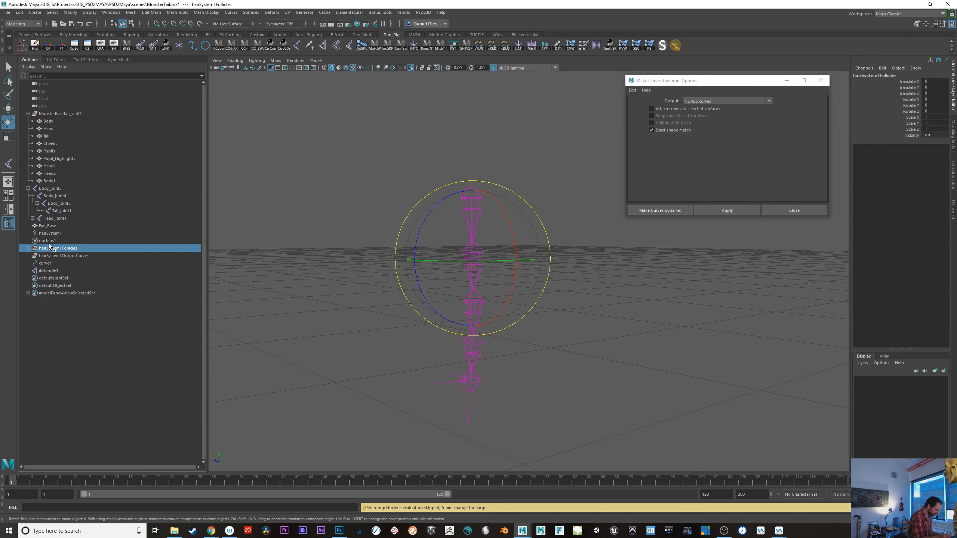
pyautogui.moveTo(53, 249); pyautogui.dragTo(61, 212)
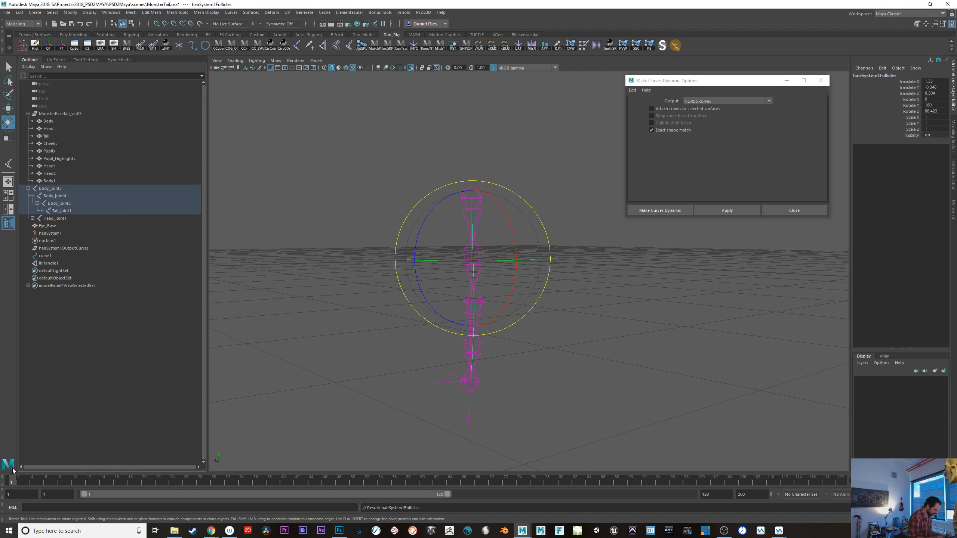
pyautogui.hotkey('ctrl', 'z')
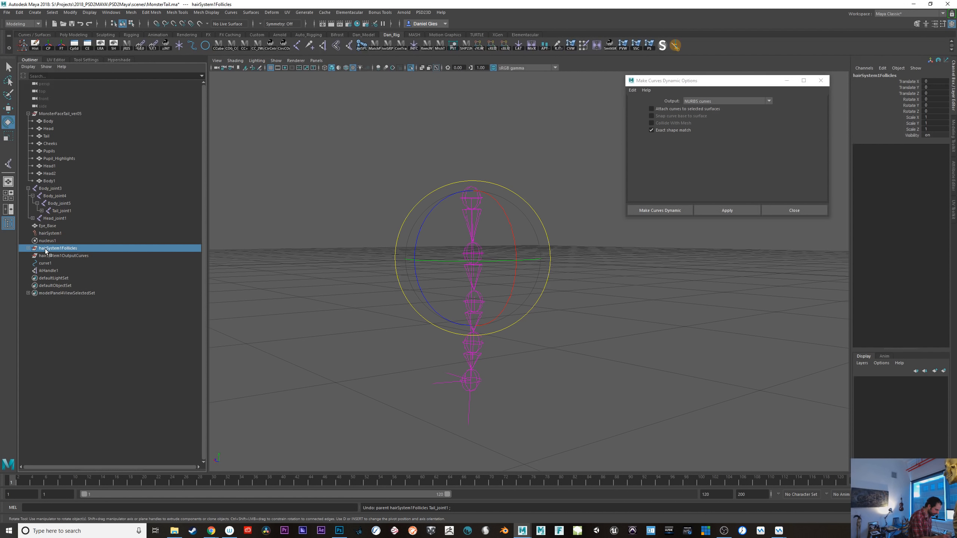
pyautogui.moveTo(48, 251); pyautogui.dragTo(70, 211)
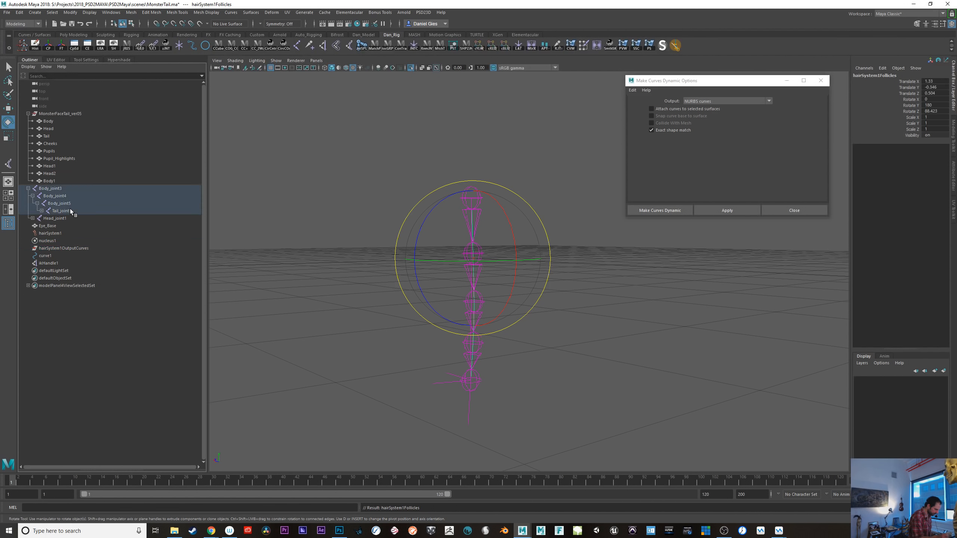
pyautogui.moveTo(17, 482); pyautogui.dragTo(0, 451)
pyautogui.click(888, 482)
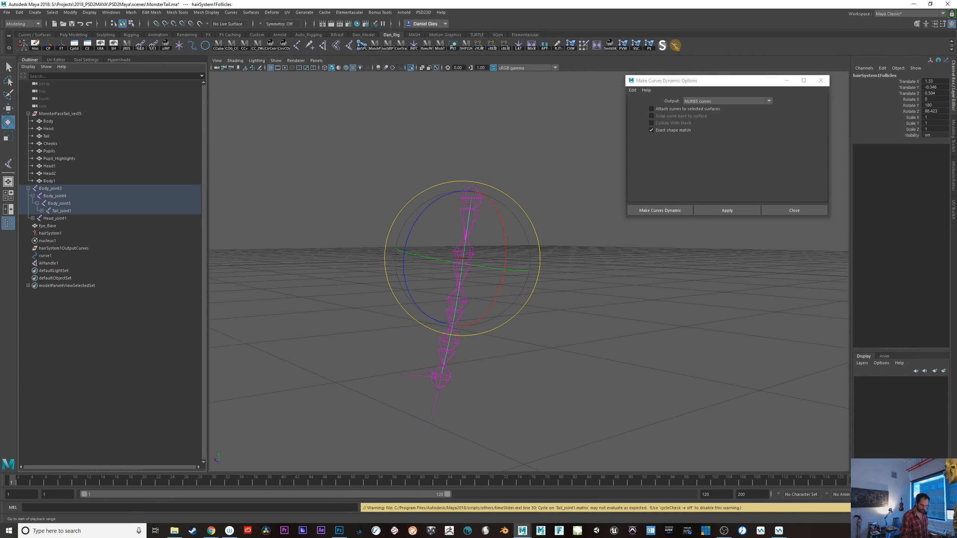
# - Exit viewport isolation to show the whole monster, and play back the tail simulation from frame 1
pyautogui.hotkey('ctrl', '1')
pyautogui.keyDown('alt'); pyautogui.moveTo(583, 420); pyautogui.dragTo(549, 414); pyautogui.keyUp('alt')
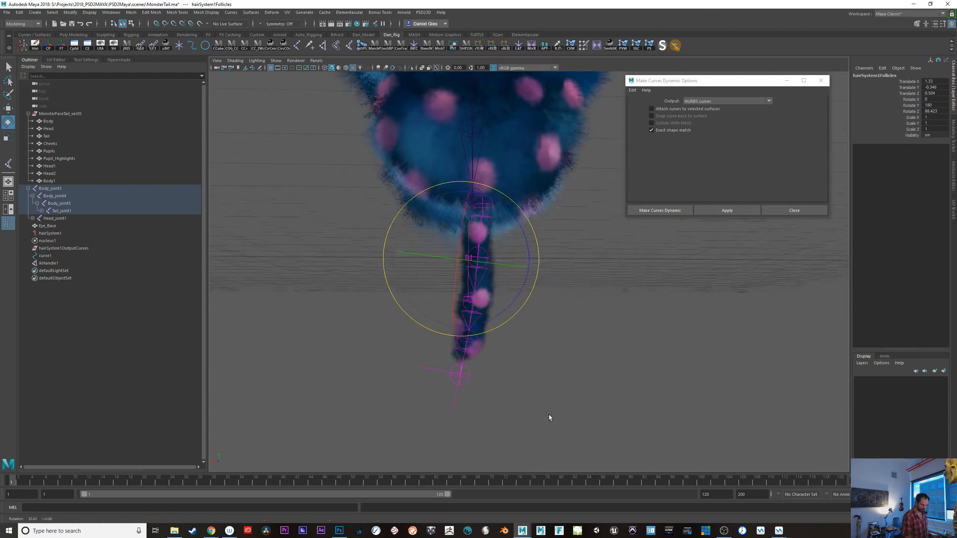
pyautogui.keyDown('alt'); pyautogui.moveTo(549, 414); pyautogui.dragTo(414, 403, button='right'); pyautogui.keyUp('alt')
pyautogui.keyDown('alt'); pyautogui.moveTo(414, 404); pyautogui.dragTo(364, 462, button='middle'); pyautogui.keyUp('alt')
pyautogui.click(923, 482)
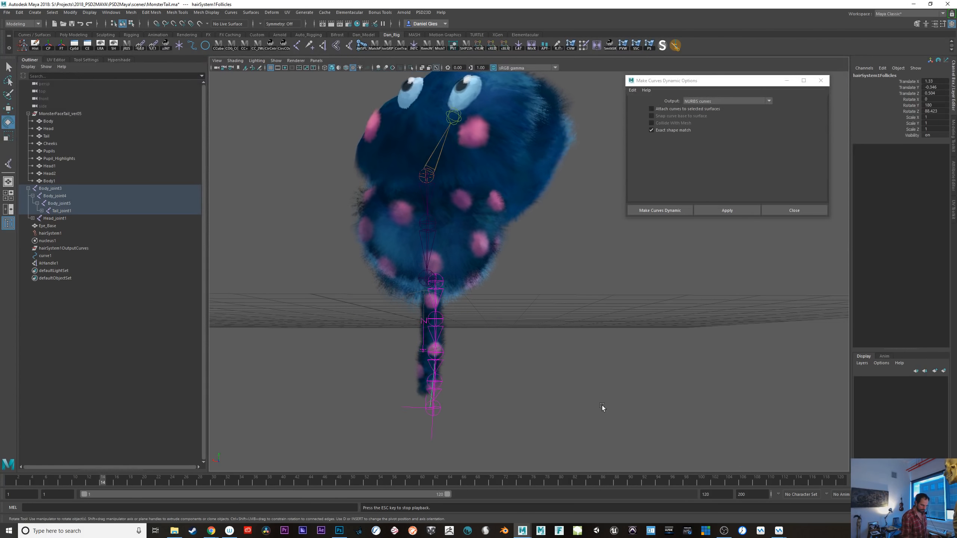
pyautogui.keyDown('alt'); pyautogui.moveTo(602, 406); pyautogui.dragTo(670, 423); pyautogui.keyUp('alt')
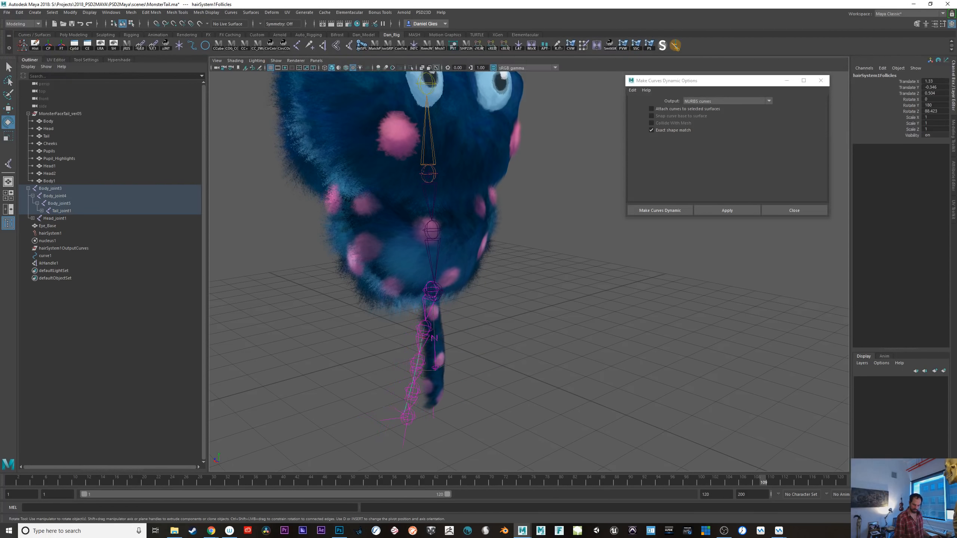
pyautogui.click(885, 482)
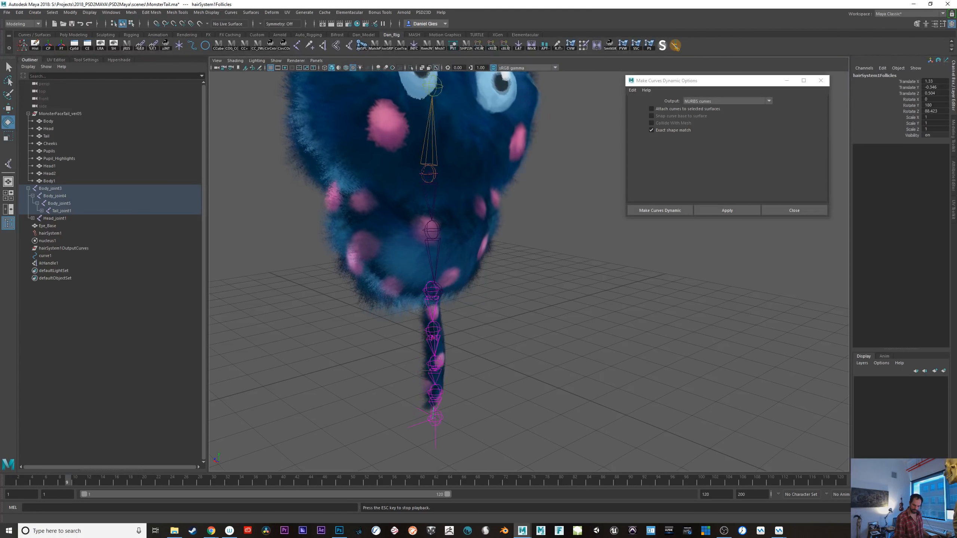
pyautogui.click(923, 483)
pyautogui.click(884, 483)
# - Set both the animation start and the playback start to frame 0
pyautogui.doubleClick(21, 495)
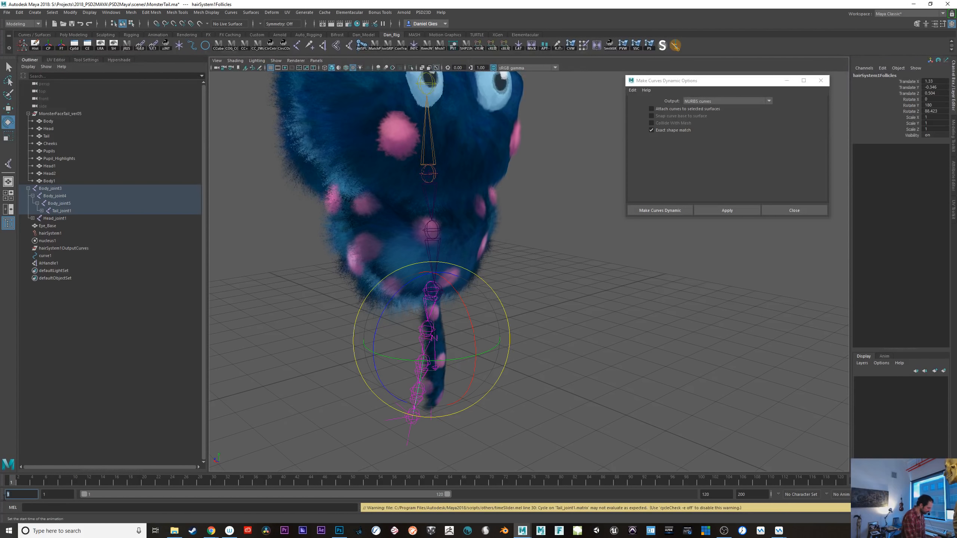
pyautogui.write('0')
pyautogui.doubleClick(57, 494)
pyautogui.write('0')
pyautogui.press('Return')
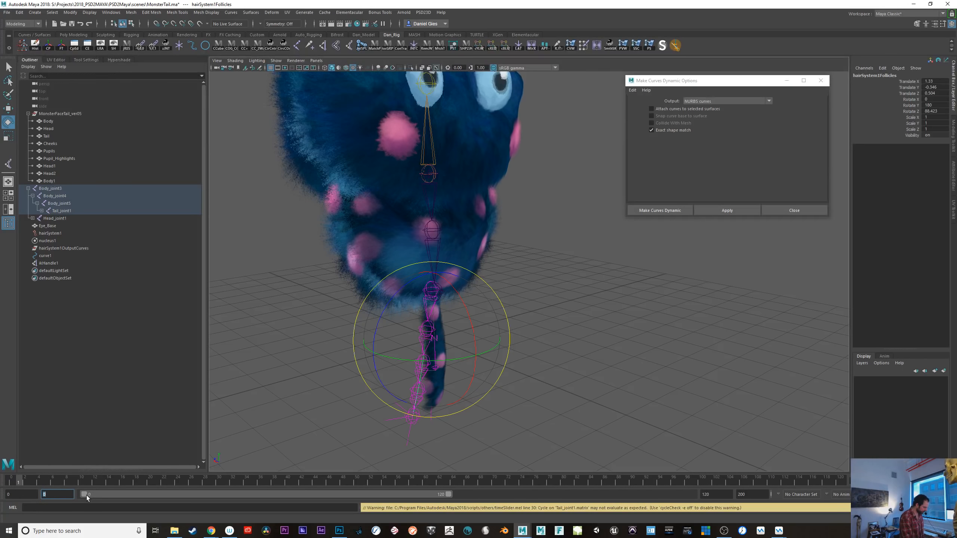
# - Play back the simulation from frame 0 and examine how the tail mesh follows its joints and dynamic curve from several angles
pyautogui.click(885, 482)
pyautogui.click(923, 482)
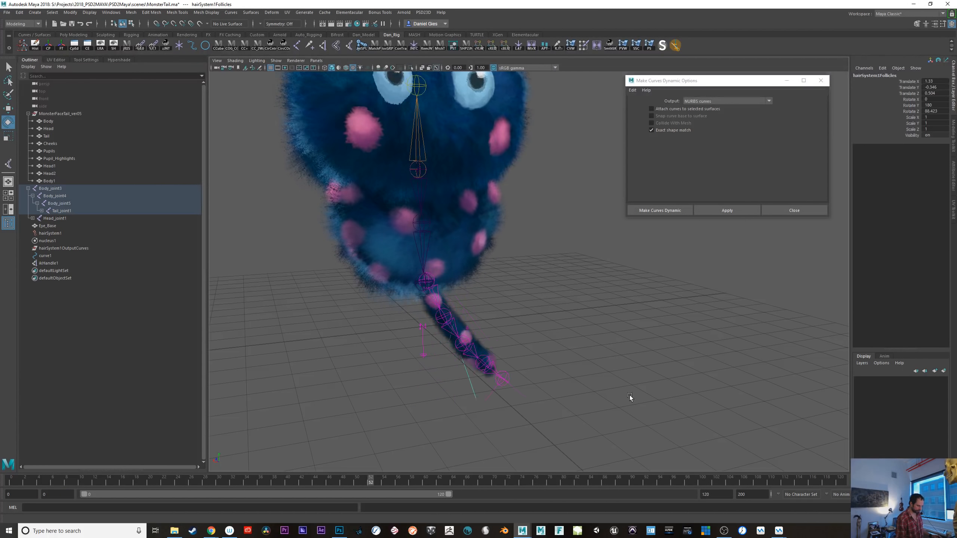
pyautogui.keyDown('alt'); pyautogui.moveTo(565, 393); pyautogui.dragTo(532, 423, button='right'); pyautogui.keyUp('alt')
pyautogui.keyDown('alt'); pyautogui.moveTo(532, 423); pyautogui.dragTo(526, 432, button='middle'); pyautogui.keyUp('alt')
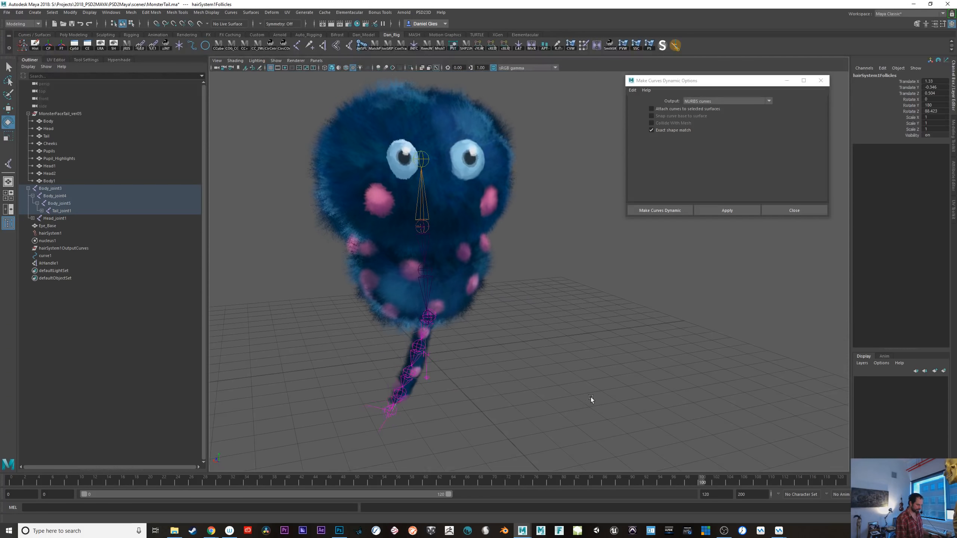
pyautogui.keyDown('alt'); pyautogui.moveTo(590, 397); pyautogui.dragTo(562, 384); pyautogui.keyUp('alt')
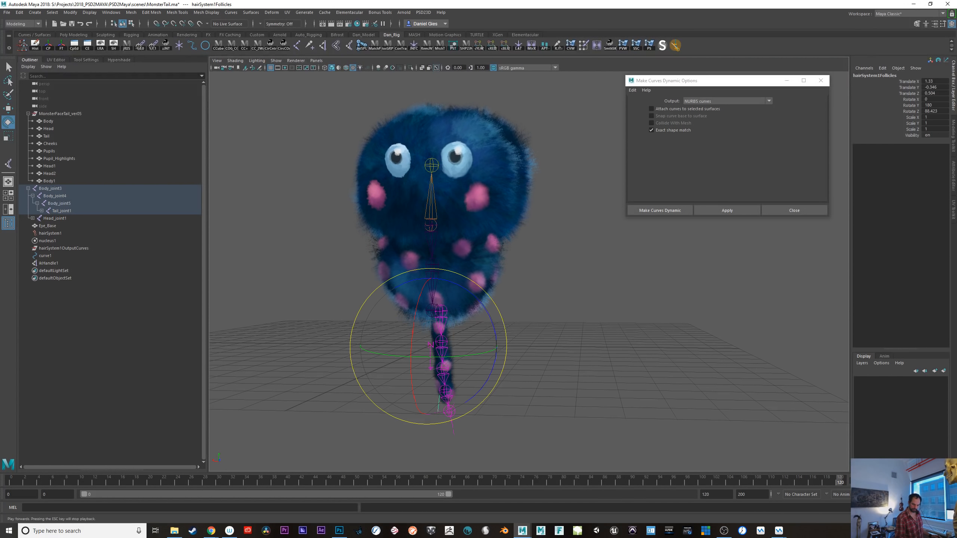
pyautogui.click(879, 481)
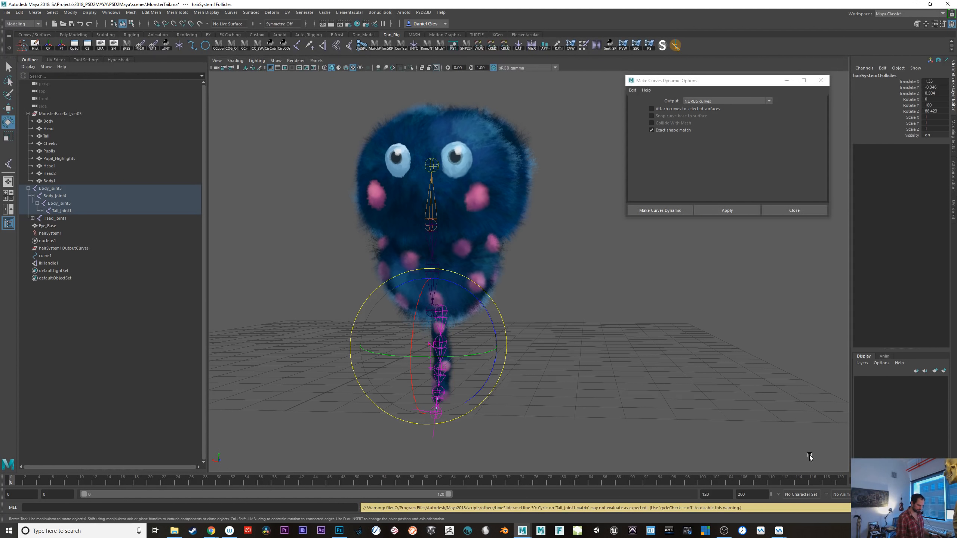
pyautogui.keyDown('alt'); pyautogui.moveTo(619, 384); pyautogui.dragTo(632, 392); pyautogui.keyUp('alt')
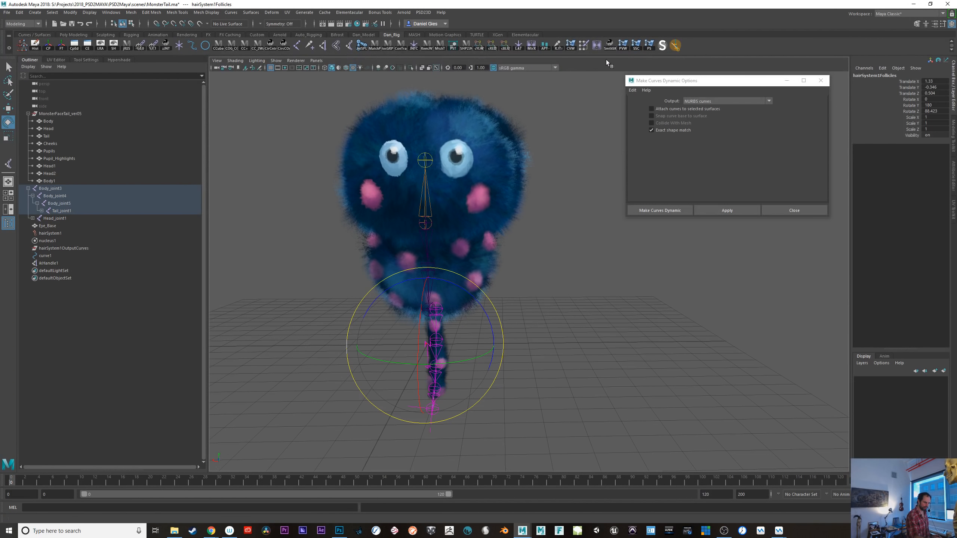
pyautogui.click(363, 34)
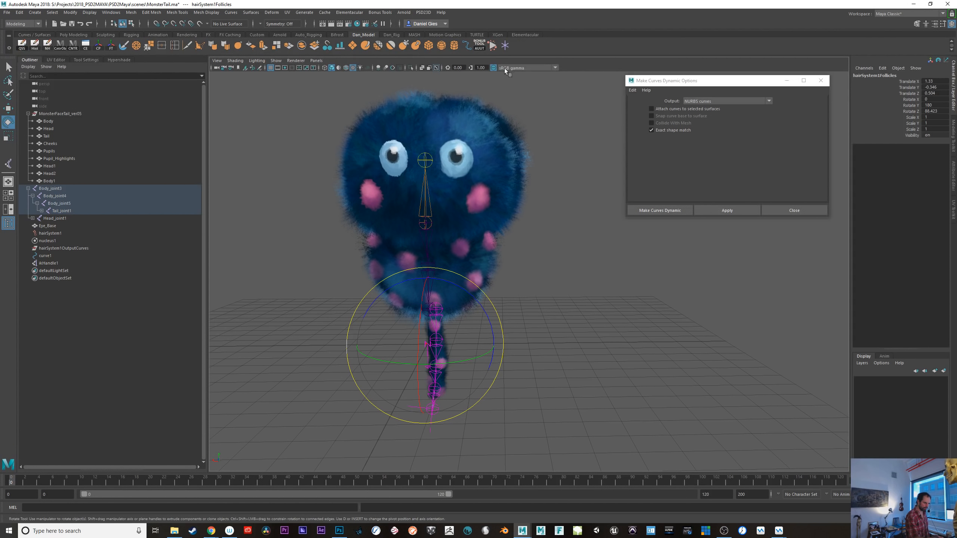
pyautogui.hotkey('alt', 'v')
pyautogui.keyDown('alt'); pyautogui.moveTo(584, 319); pyautogui.dragTo(588, 317); pyautogui.keyUp('alt')
pyautogui.press('q')
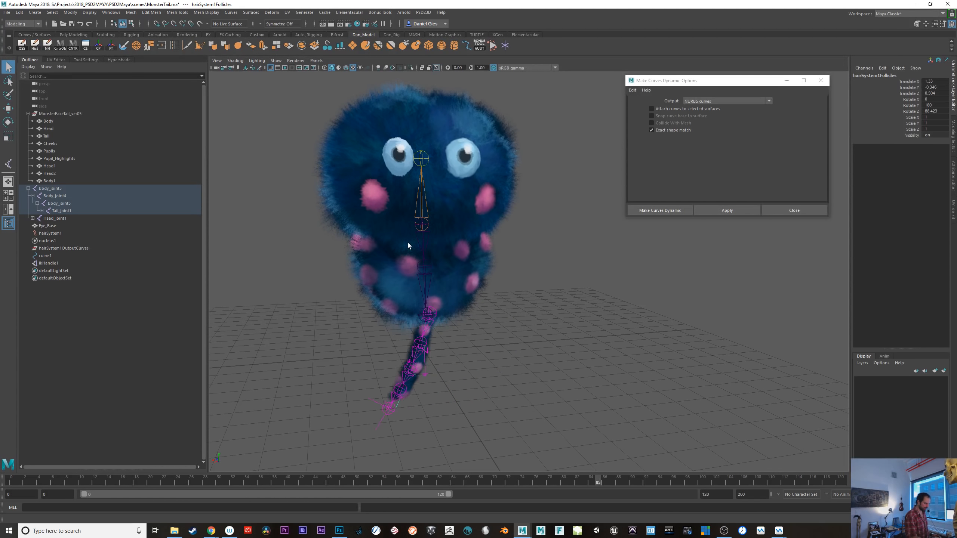
# - Try moving Body_joint3 to test how the tail rig follows, undo the move, and return to frame 0
pyautogui.click(50, 188)
pyautogui.press('w')
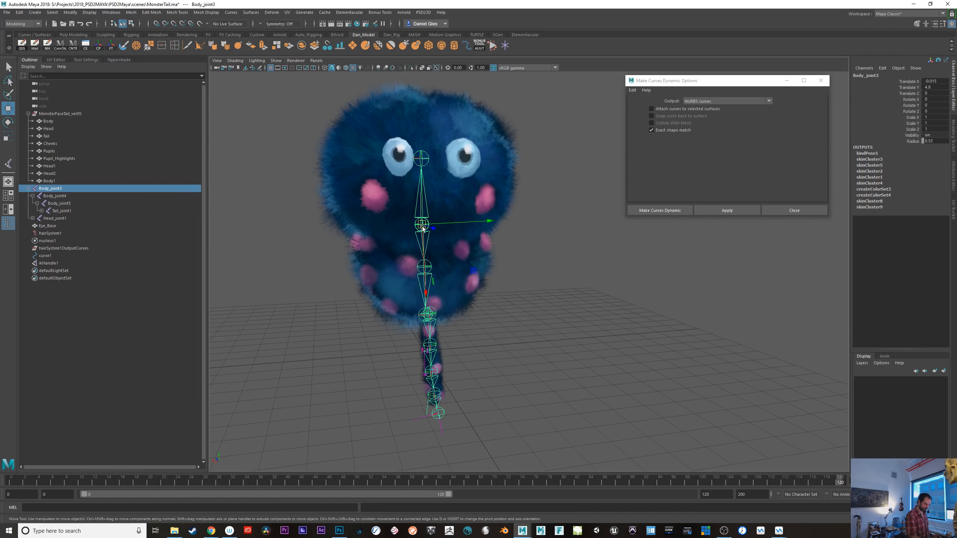
pyautogui.moveTo(421, 224); pyautogui.dragTo(467, 206)
pyautogui.hotkey('ctrl', 'z')
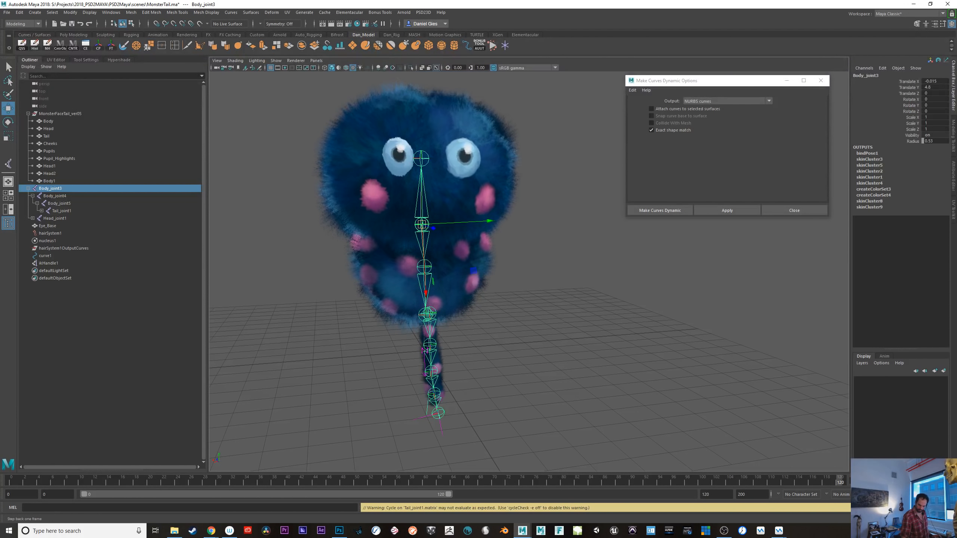
pyautogui.click(880, 482)
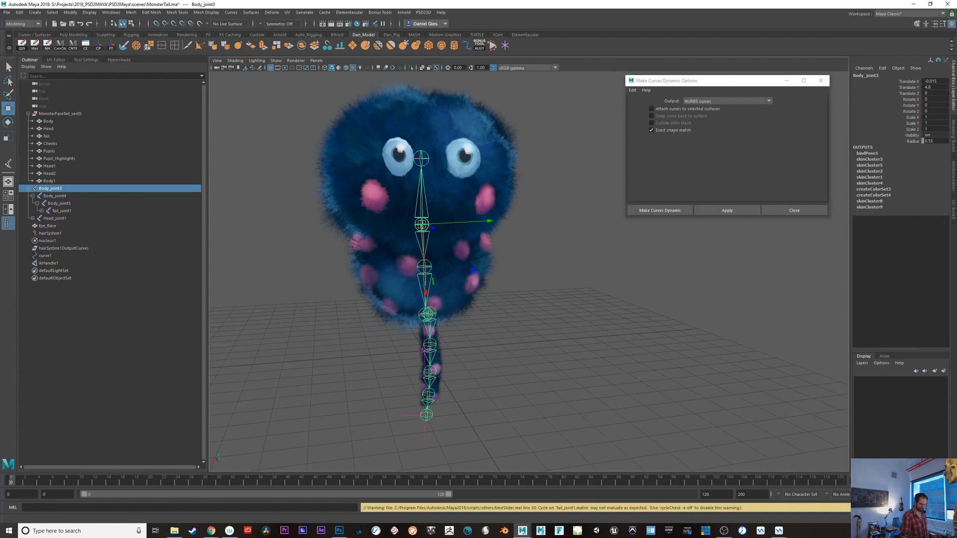
# - Parent hairSystem1 under Body_joint3, select ikHandle1, and play back the simulation
pyautogui.click(50, 234)
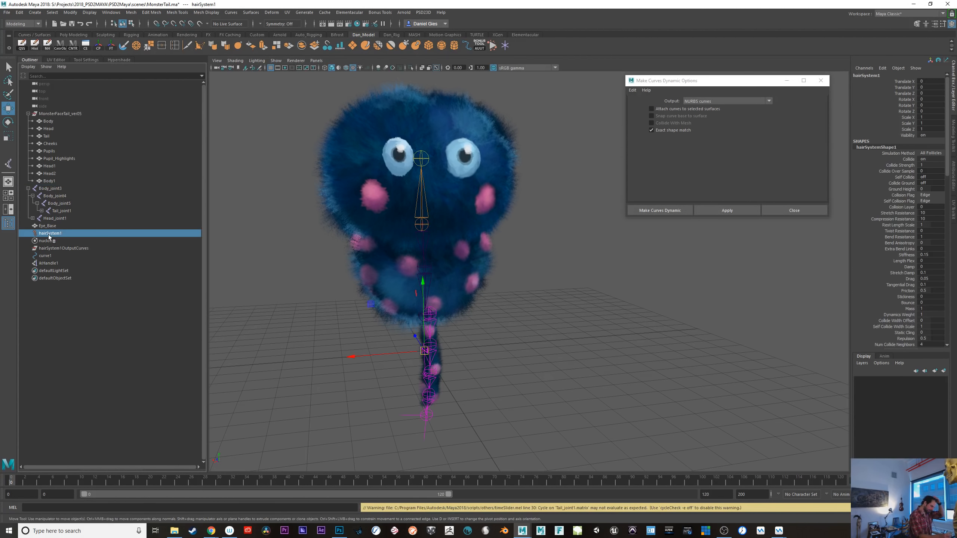
pyautogui.moveTo(51, 236); pyautogui.dragTo(62, 188, button='middle')
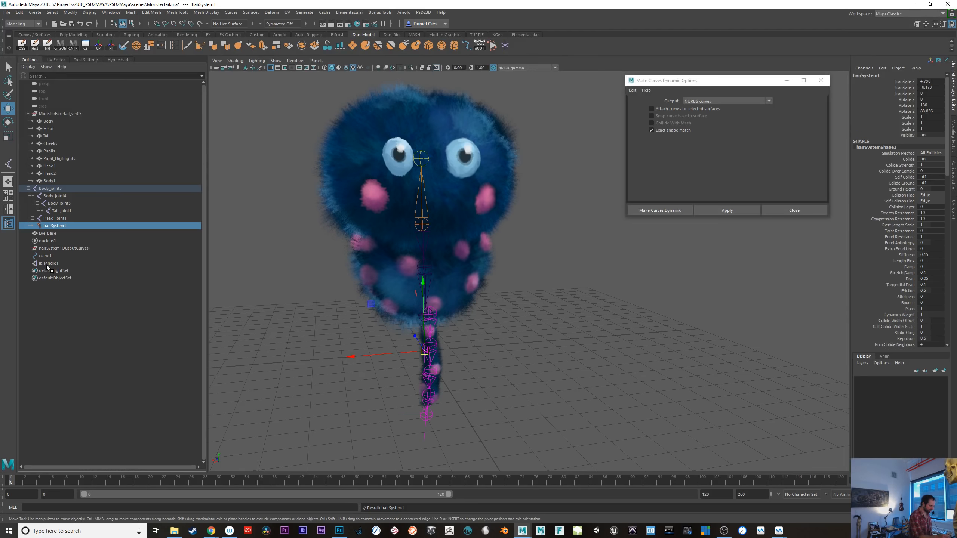
pyautogui.click(48, 263)
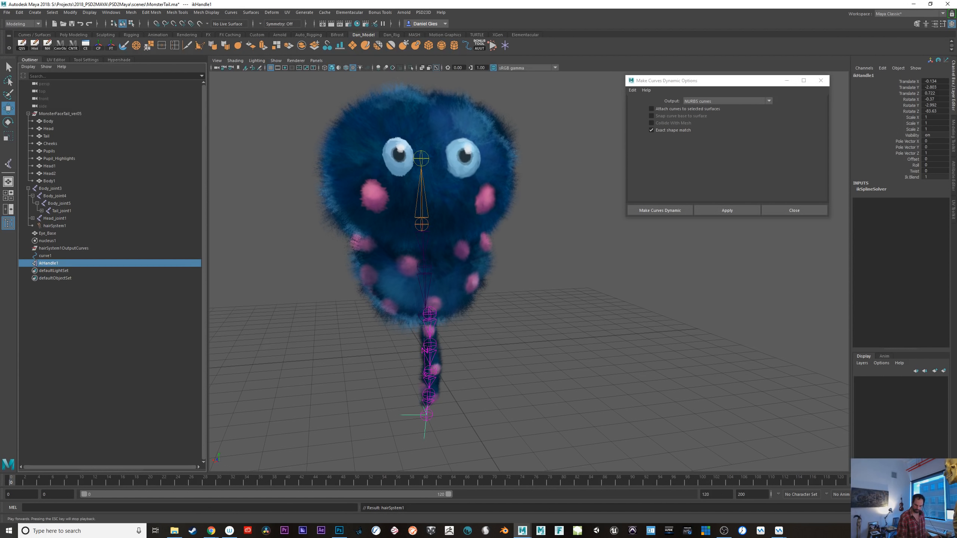
pyautogui.hotkey('alt', 'v')
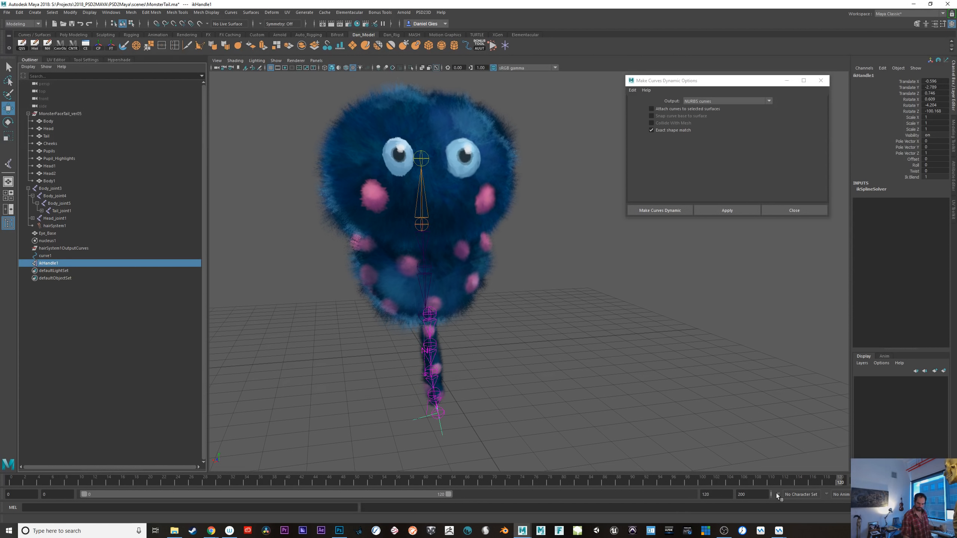
# - Extend the playback range to end at frame 300 and play the simulation from frame 0
pyautogui.write('300')
pyautogui.press('Return')
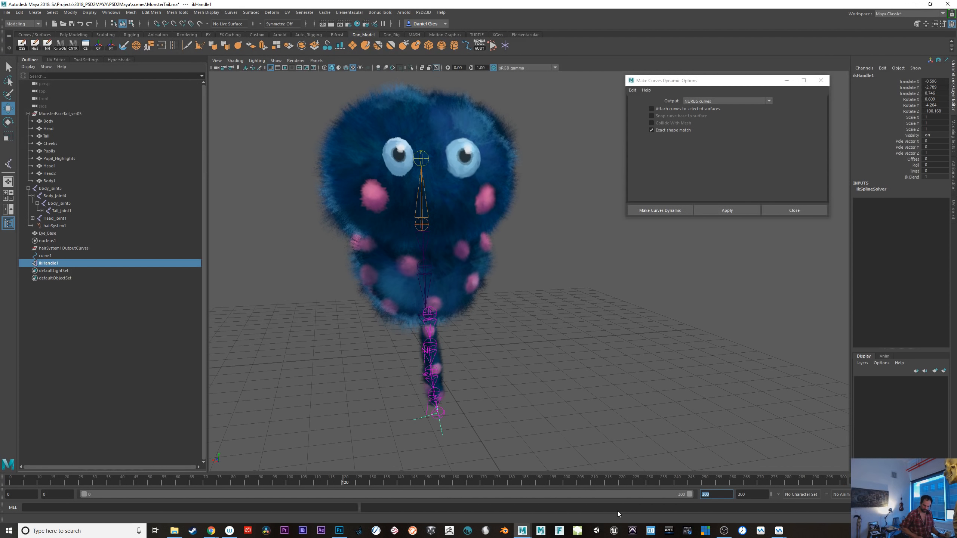
pyautogui.click(880, 480)
pyautogui.click(919, 481)
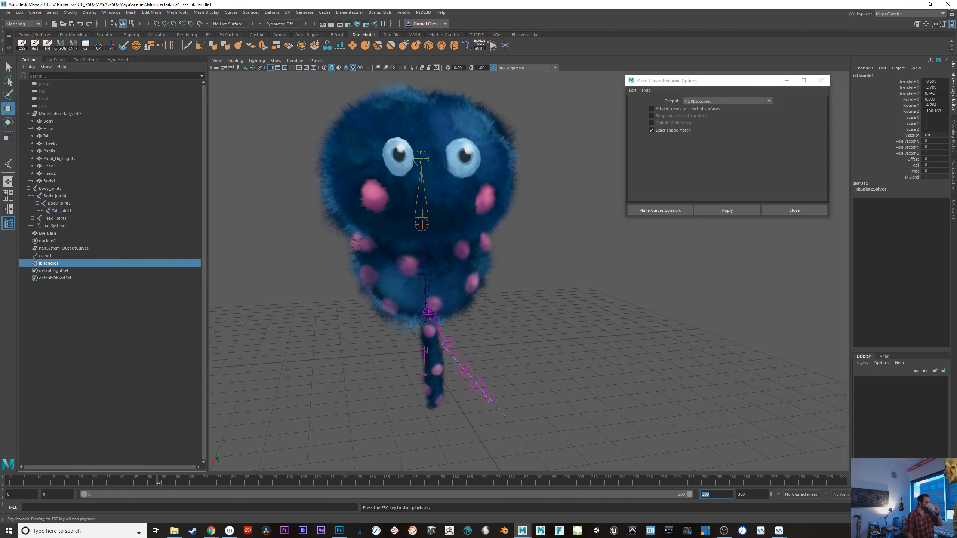
# - Stop the playback, return to frame 0, and select the Tail mesh
pyautogui.click(439, 387)
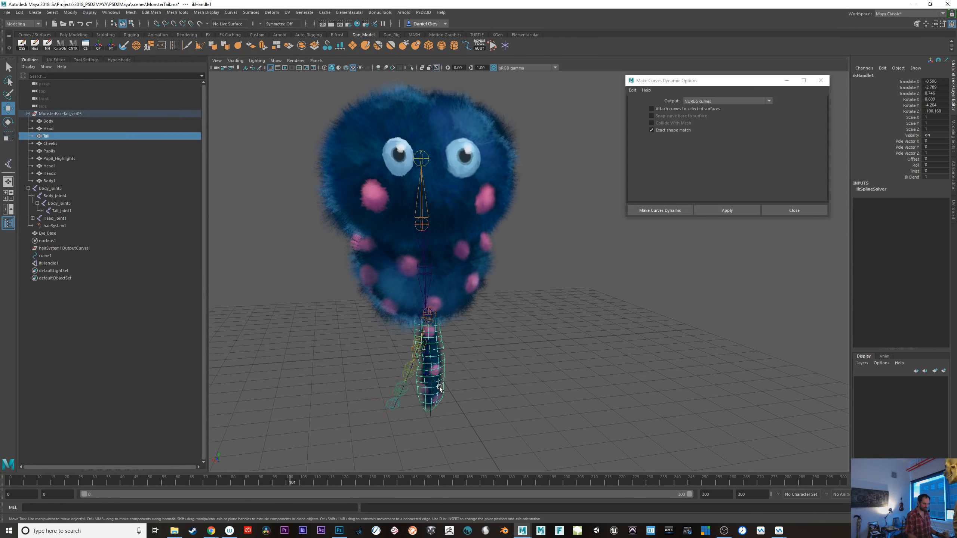
pyautogui.click(919, 480)
pyautogui.click(880, 480)
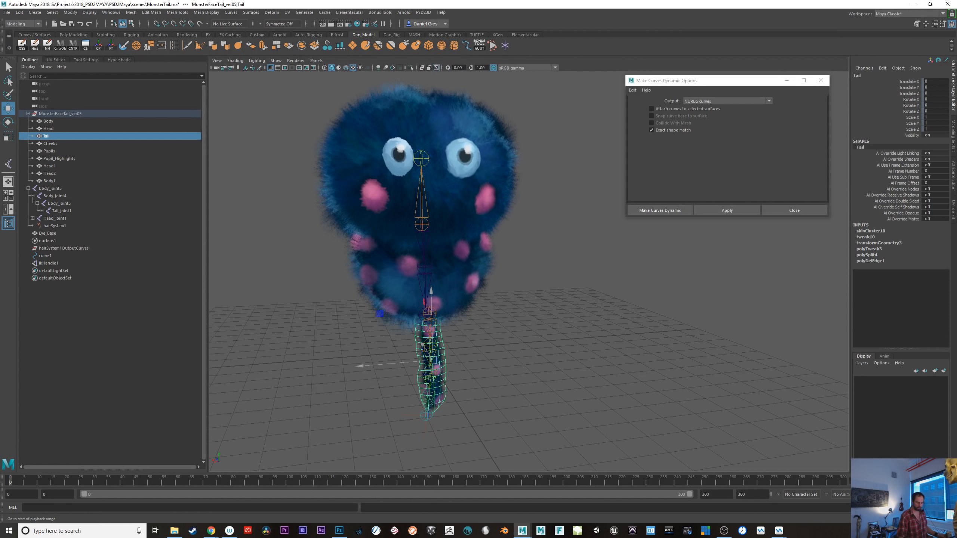
pyautogui.click(453, 399)
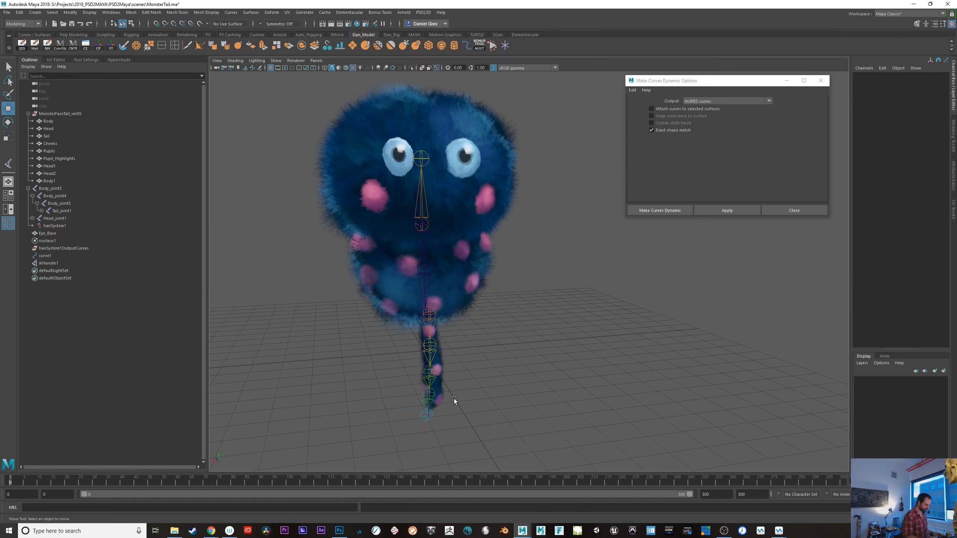
pyautogui.click(58, 225)
pyautogui.click(434, 388)
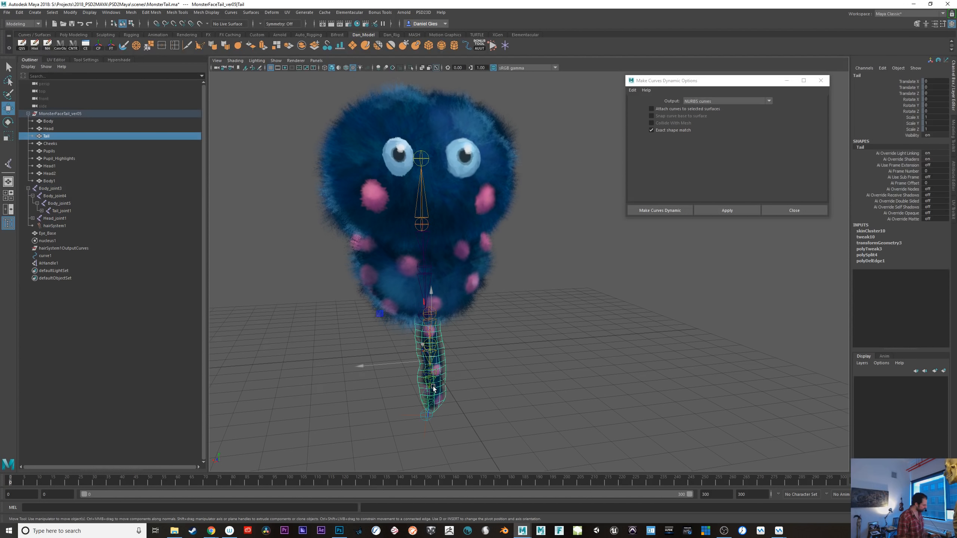
# - Display the monster in shaded mode without textures, play the animation and return to the start frame
pyautogui.press('5')
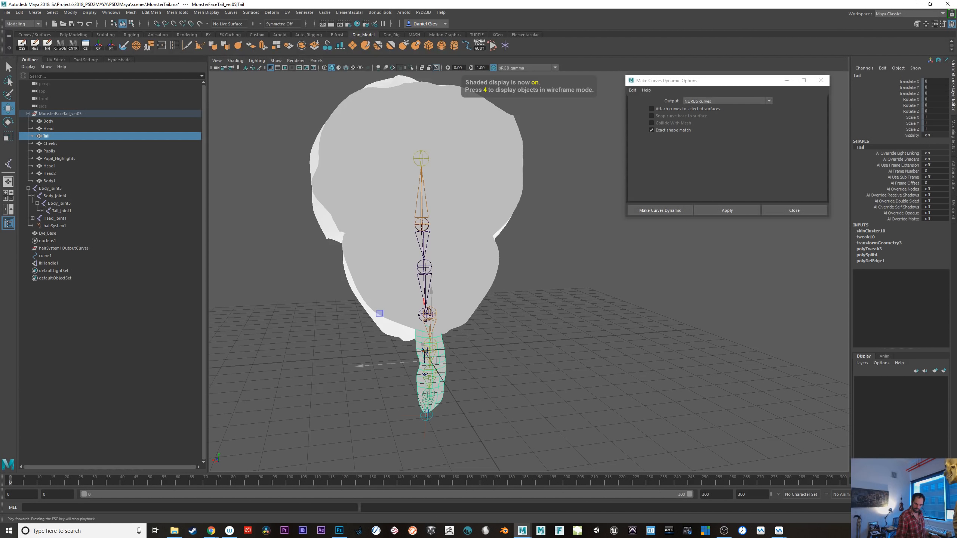
pyautogui.hotkey('alt', 'v')
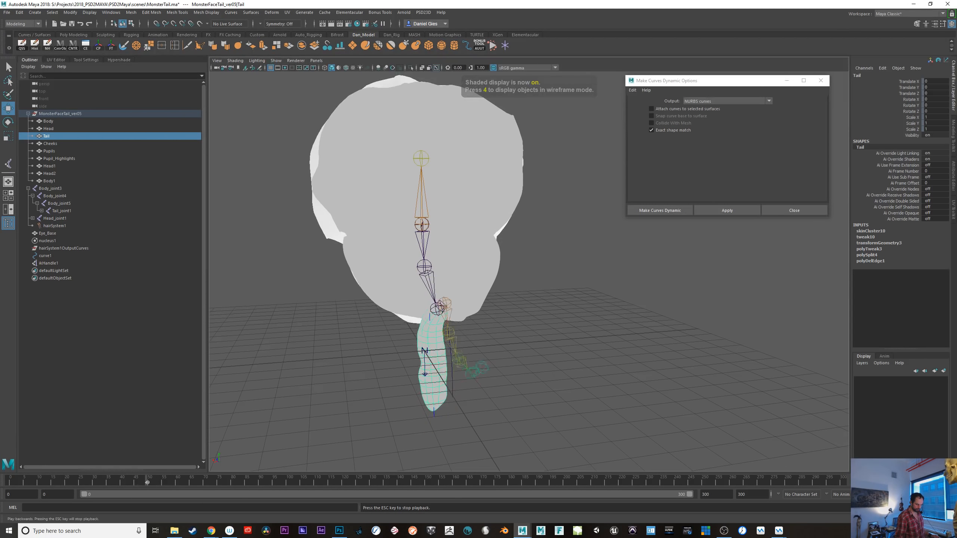
pyautogui.hotkey('alt', 'shift', 'v')
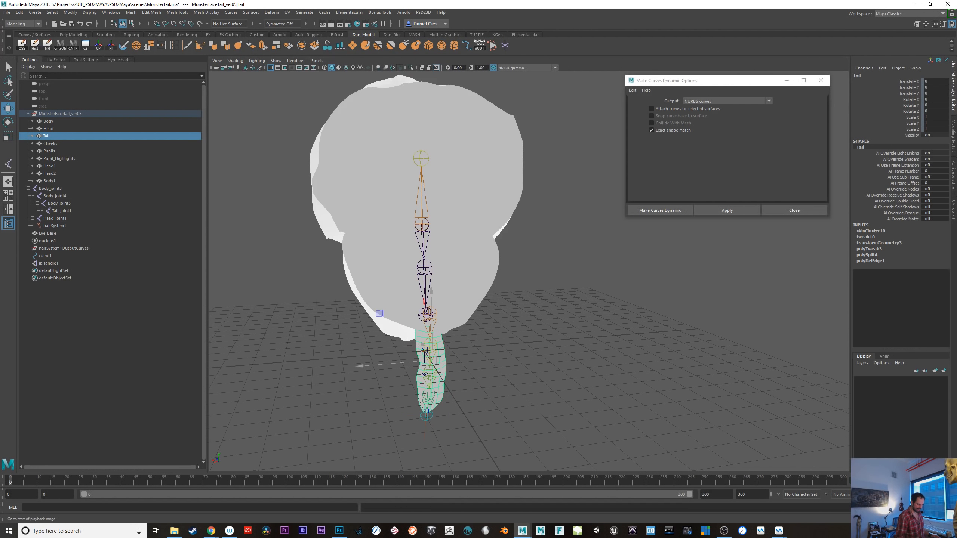
# - Unparent hairSystem1 from Body_joint3, check the motion in playback, return to the start frame and clear the selection
pyautogui.click(53, 225)
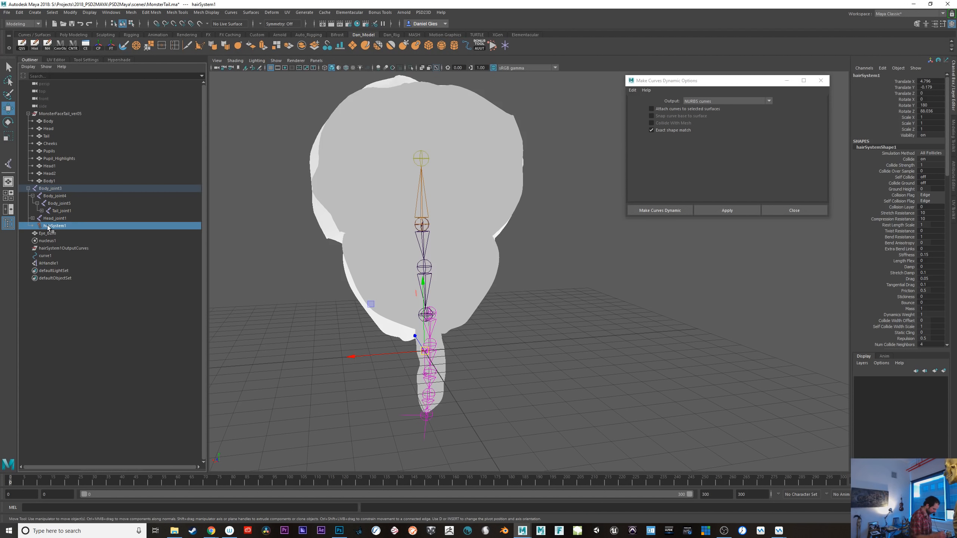
pyautogui.hotkey('shift', 'p')
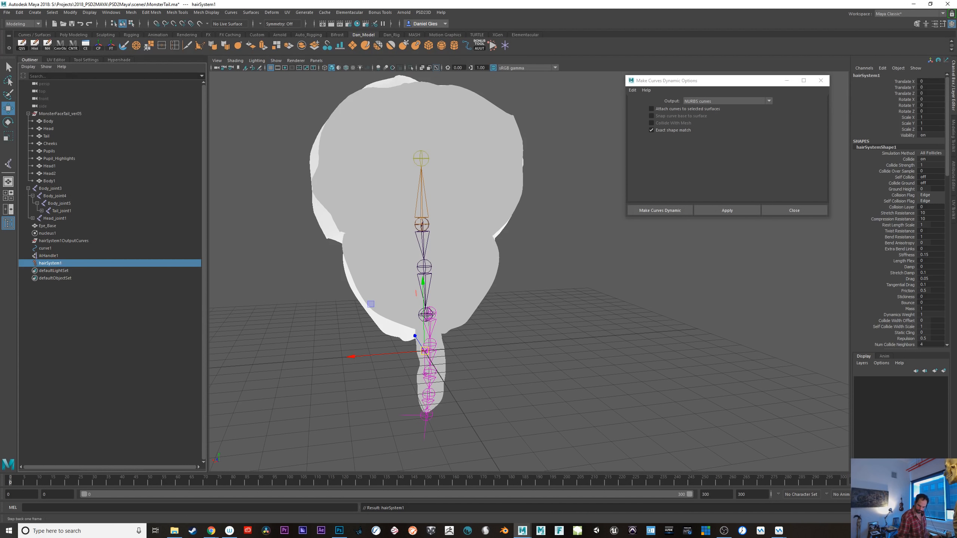
pyautogui.click(920, 481)
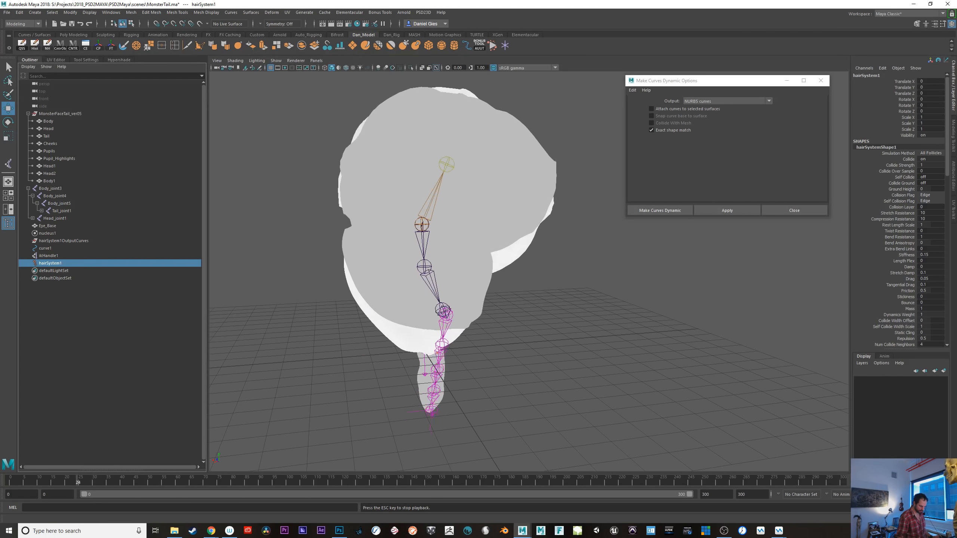
pyautogui.click(883, 480)
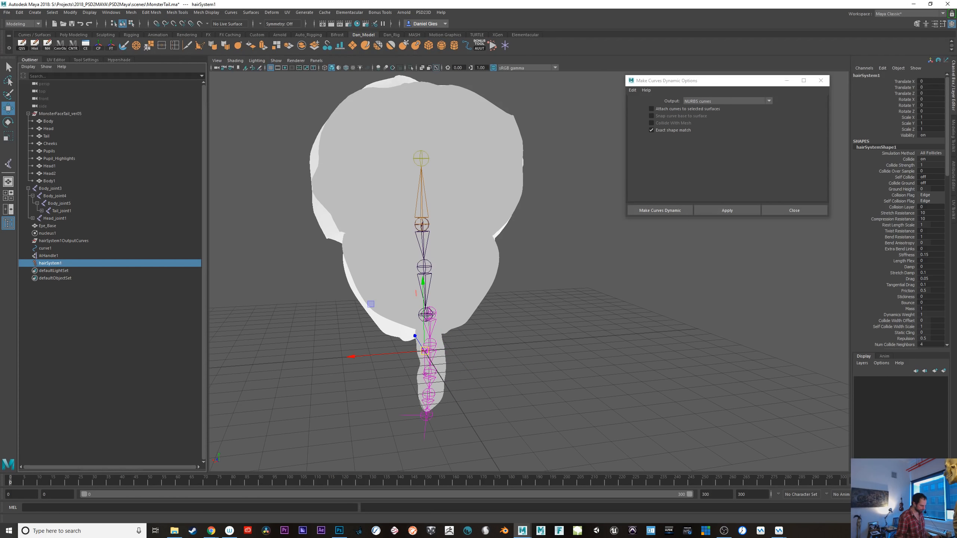
pyautogui.moveTo(16, 495); pyautogui.dragTo(1, 508)
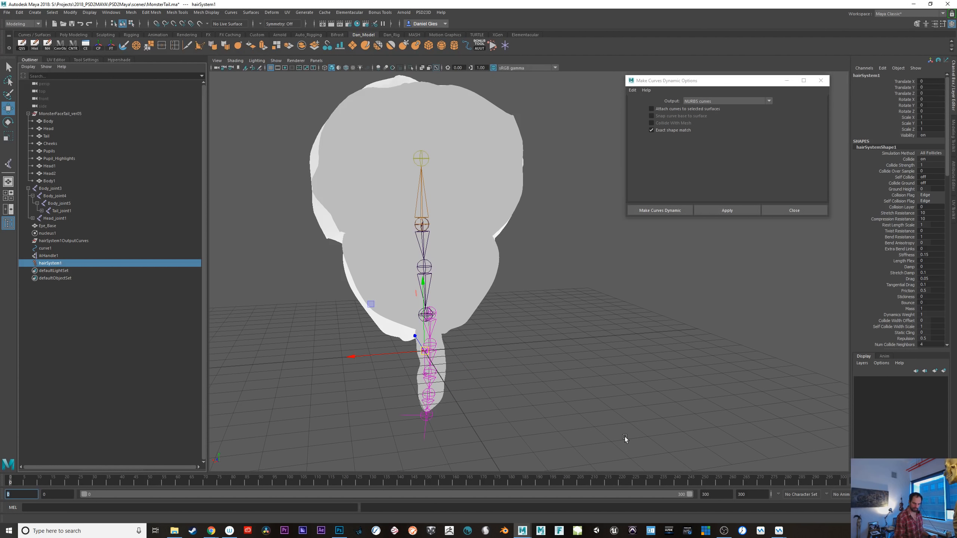
pyautogui.click(713, 323)
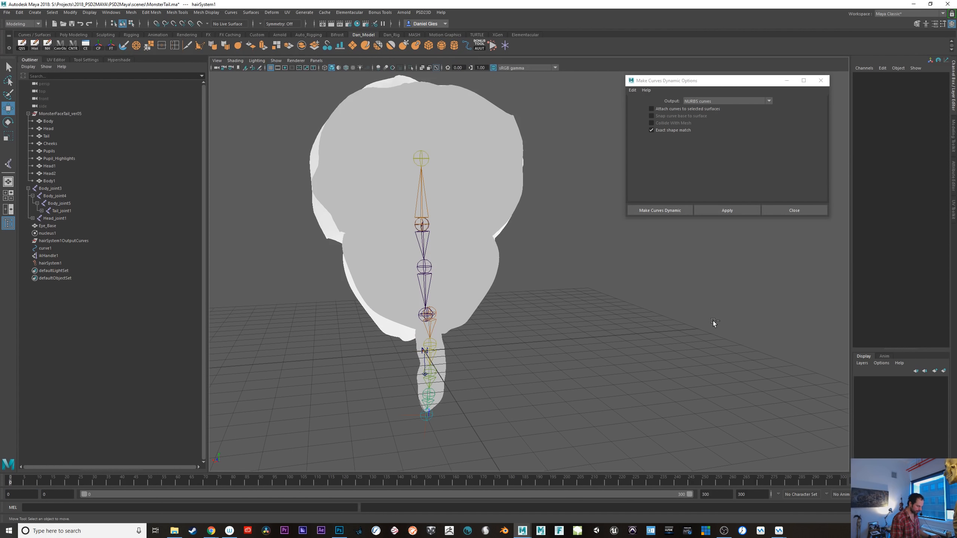
# - Restore textured display and play the animation, checking how the tail mesh and its joints move up close
pyautogui.click(443, 367)
pyautogui.hotkey('ctrl', 'a')
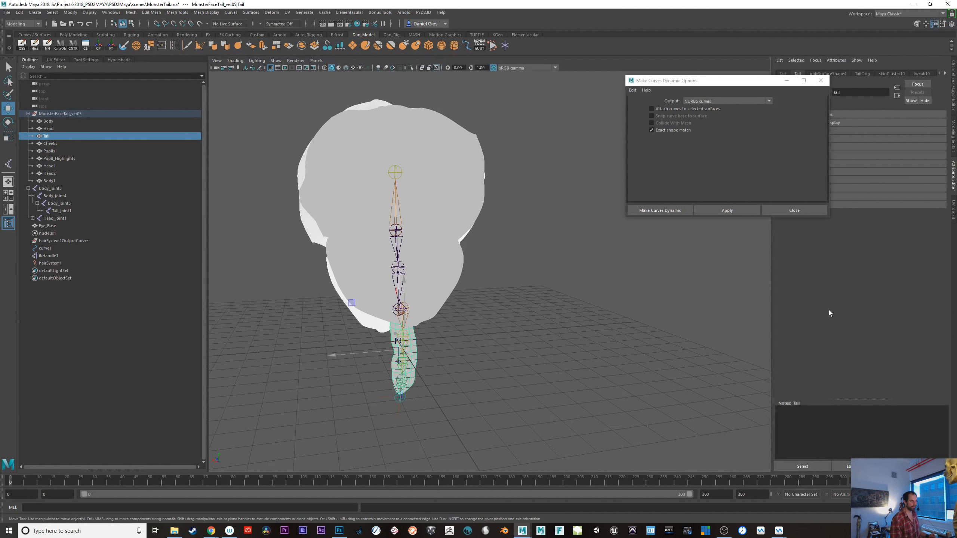
pyautogui.click(635, 323)
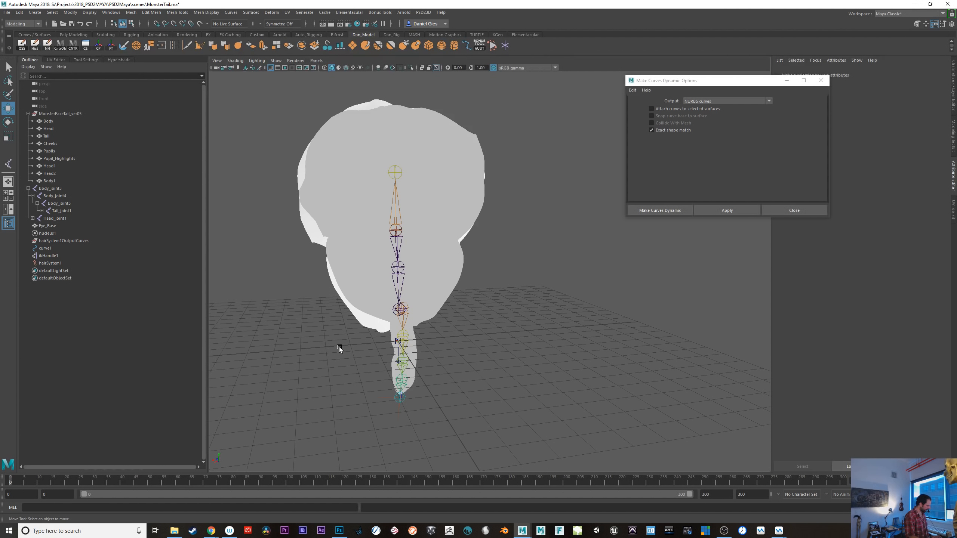
pyautogui.press('6')
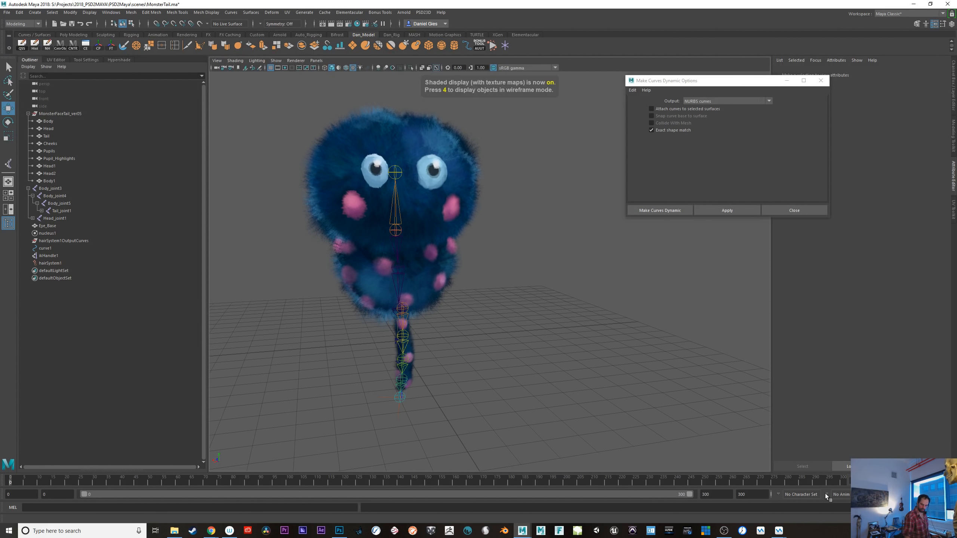
pyautogui.moveTo(689, 477); pyautogui.dragTo(0, 483)
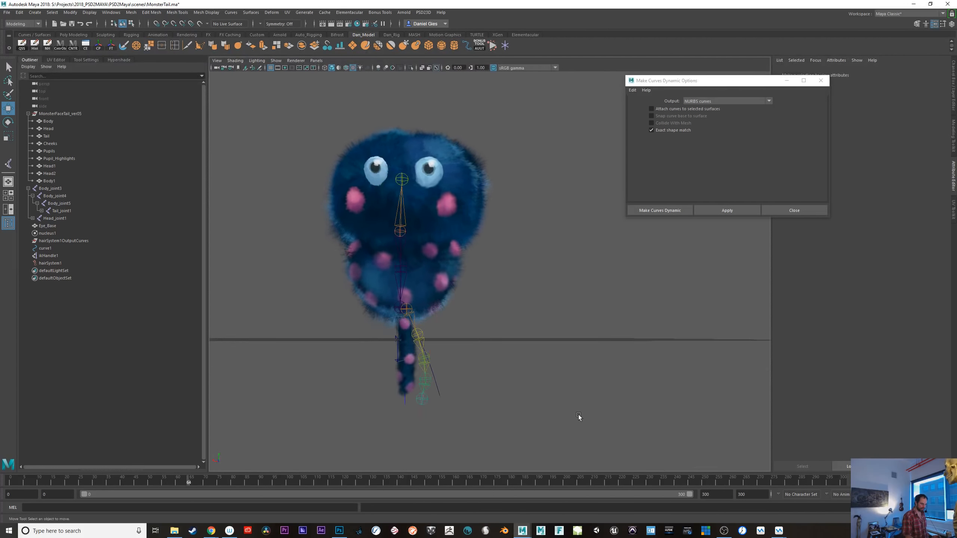
pyautogui.keyDown('alt'); pyautogui.moveTo(439, 383); pyautogui.dragTo(505, 414, button='right'); pyautogui.keyUp('alt')
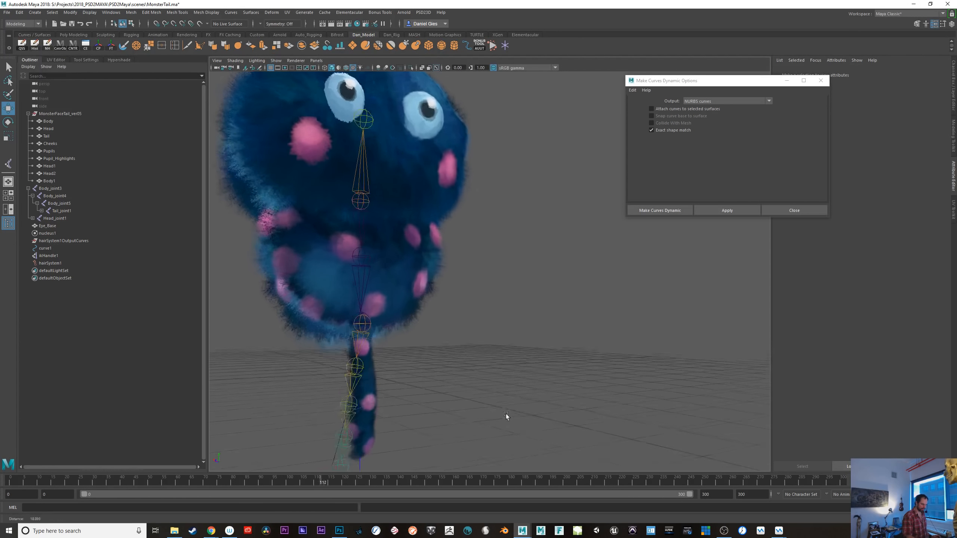
pyautogui.keyDown('alt'); pyautogui.moveTo(505, 414); pyautogui.dragTo(569, 354, button='middle'); pyautogui.keyUp('alt')
pyautogui.click(420, 372)
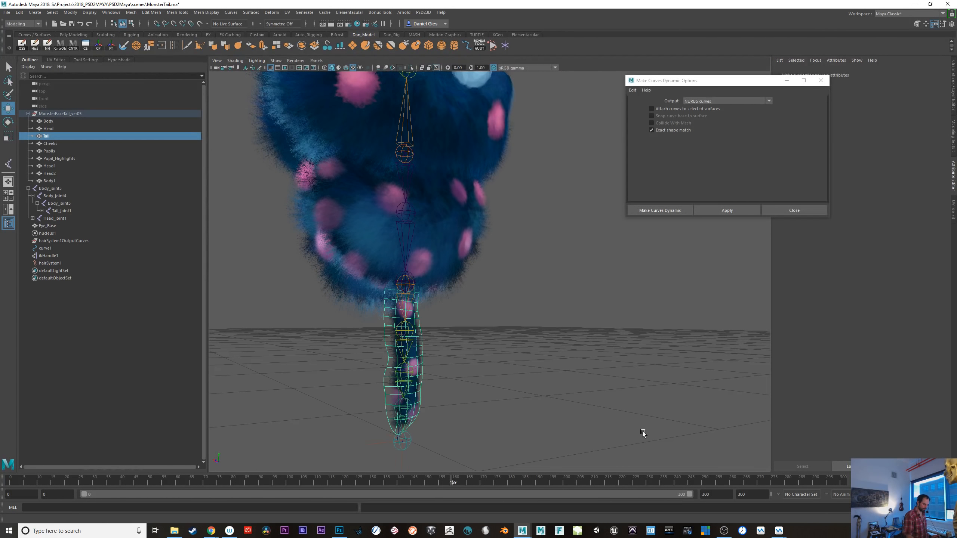
pyautogui.hotkey('alt', 'v')
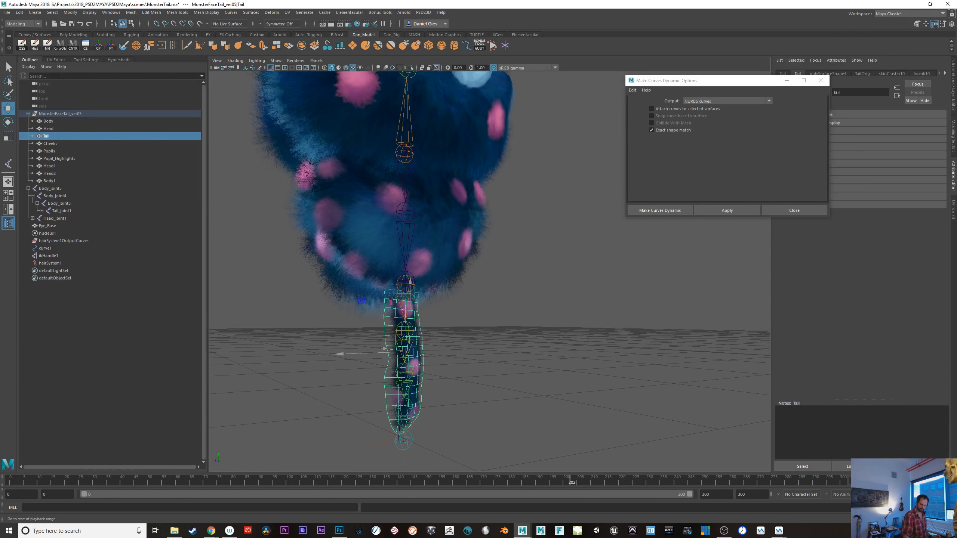
pyautogui.hotkey('alt', 'shift', 'v')
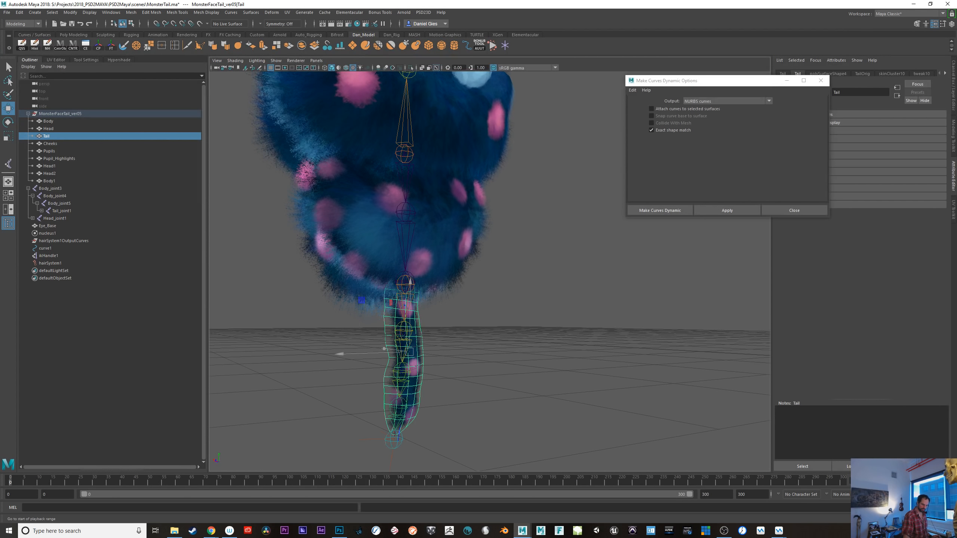
# - Expand Tail_joint1 and reparent its hairSystem1Follicles group directly under Body_joint5
pyautogui.click(42, 211)
pyautogui.click(71, 226)
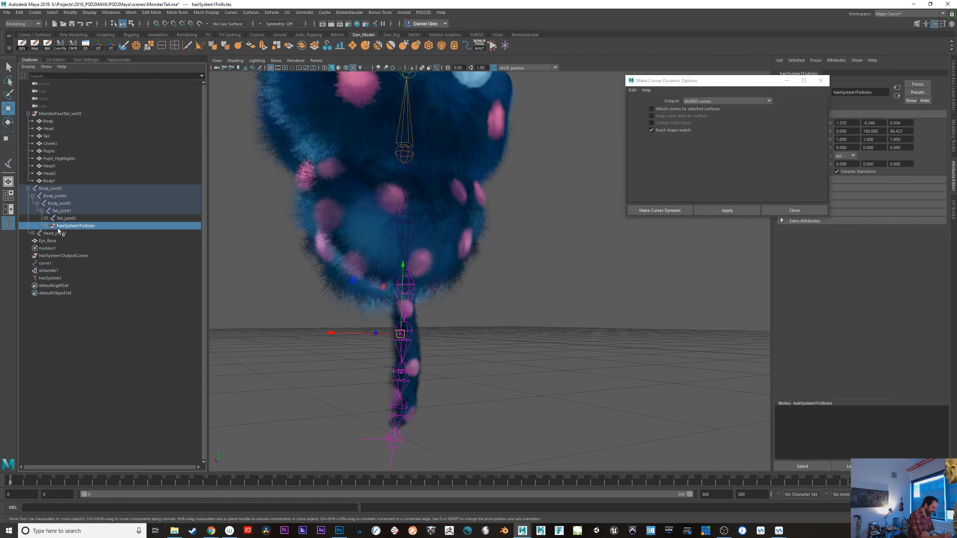
pyautogui.moveTo(62, 213); pyautogui.dragTo(68, 204, button='middle')
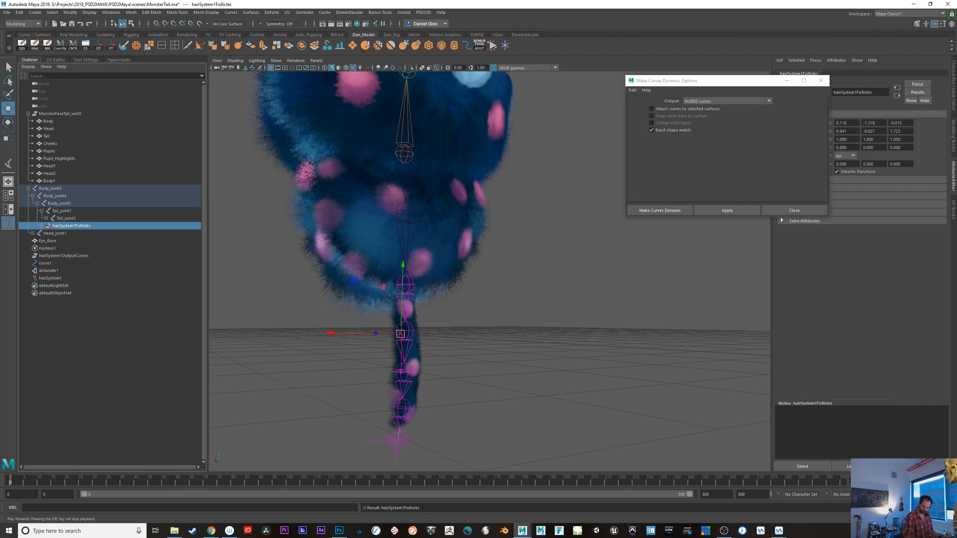
# - Play the simulation from several angles to check the tail's swing, and return to the start frame
pyautogui.hotkey('alt', 'v')
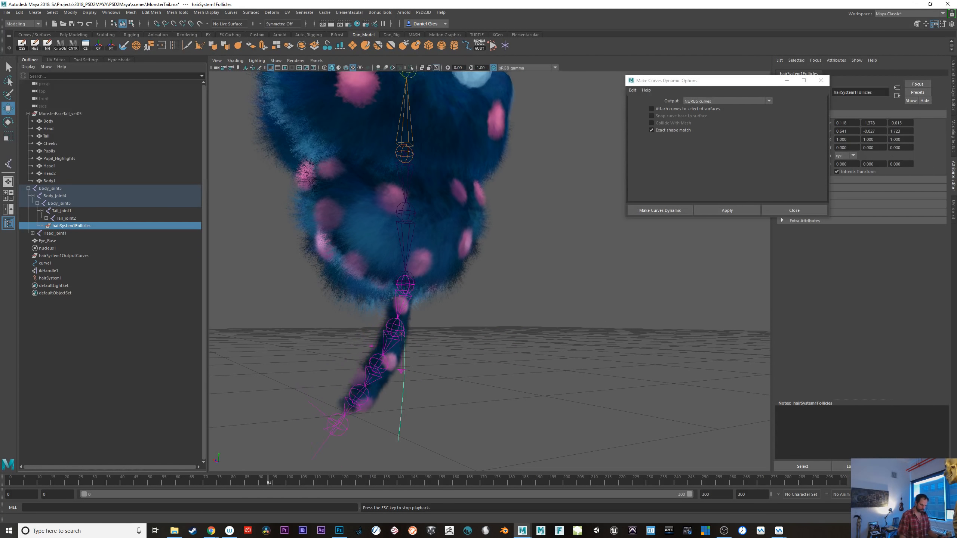
pyautogui.keyDown('alt'); pyautogui.moveTo(513, 401); pyautogui.dragTo(469, 408, button='right'); pyautogui.keyUp('alt')
pyautogui.moveTo(469, 409)
pyautogui.keyDown('alt'); pyautogui.mouseDown()
pyautogui.moveTo(442, 427)
pyautogui.moveTo(468, 423)
pyautogui.mouseUp(); pyautogui.keyUp('alt')
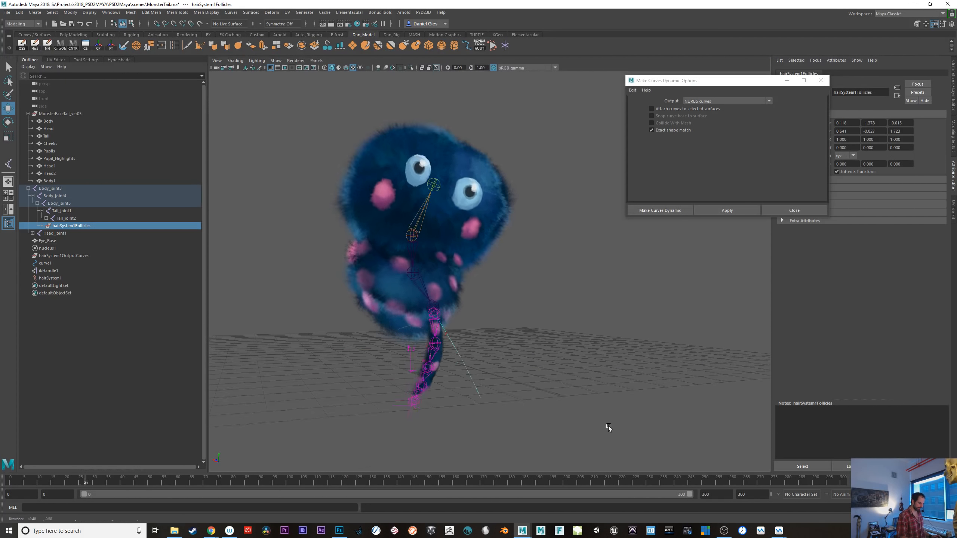
pyautogui.moveTo(608, 426)
pyautogui.keyDown('alt'); pyautogui.mouseDown()
pyautogui.moveTo(626, 423)
pyautogui.moveTo(611, 435)
pyautogui.mouseUp(); pyautogui.keyUp('alt')
pyautogui.click(648, 441)
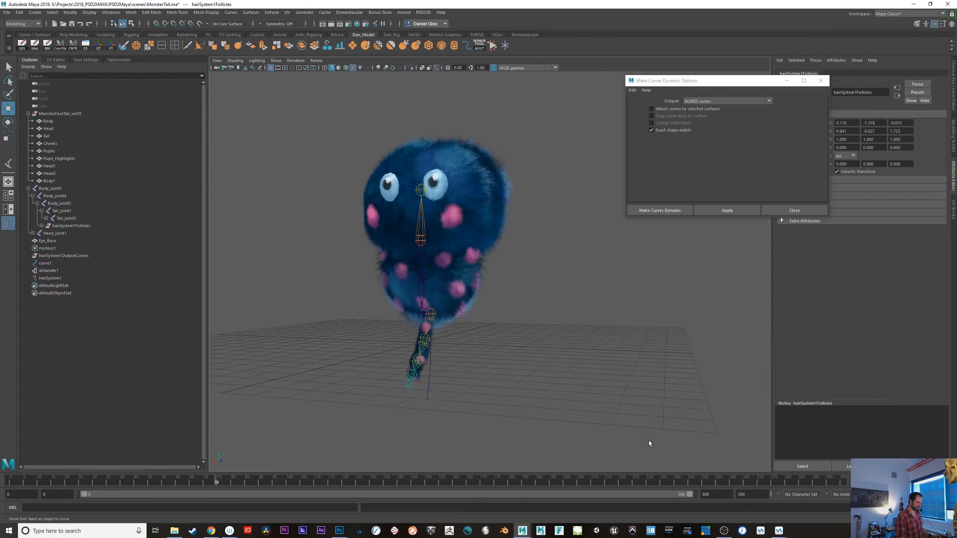
pyautogui.keyDown('alt'); pyautogui.moveTo(648, 442); pyautogui.dragTo(687, 443, button='right'); pyautogui.keyUp('alt')
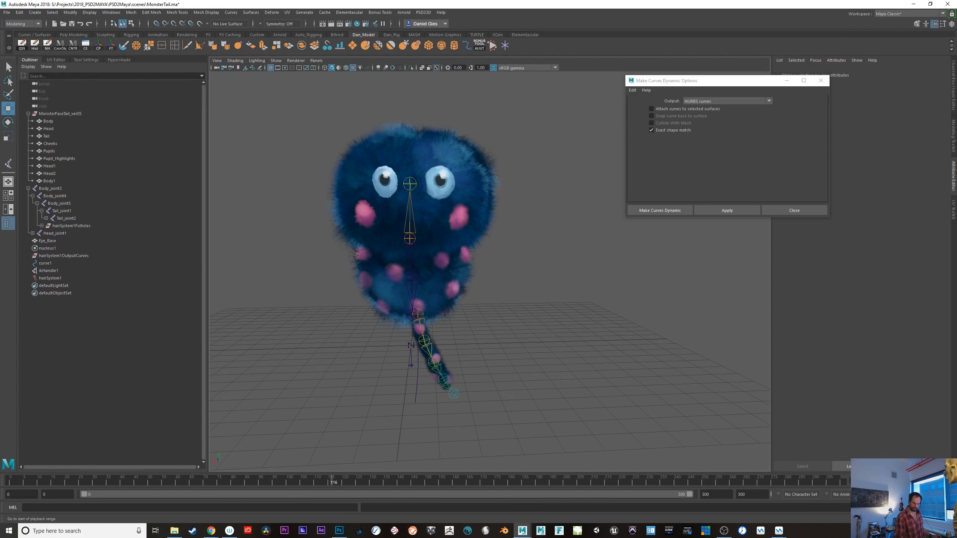
pyautogui.hotkey('alt', 'shift', 'v')
# - Select the head mesh and open the Hypershade to preview the Cheeks_Lb and Body_Lb materials
pyautogui.moveTo(517, 387)
pyautogui.keyDown('alt'); pyautogui.mouseDown()
pyautogui.moveTo(571, 383)
pyautogui.moveTo(499, 380)
pyautogui.mouseUp(); pyautogui.keyUp('alt')
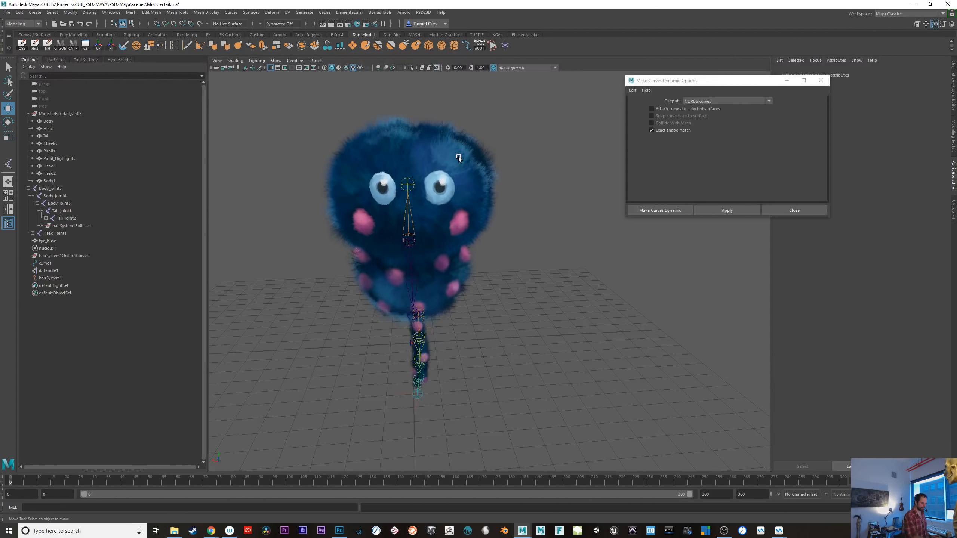
pyautogui.click(481, 191)
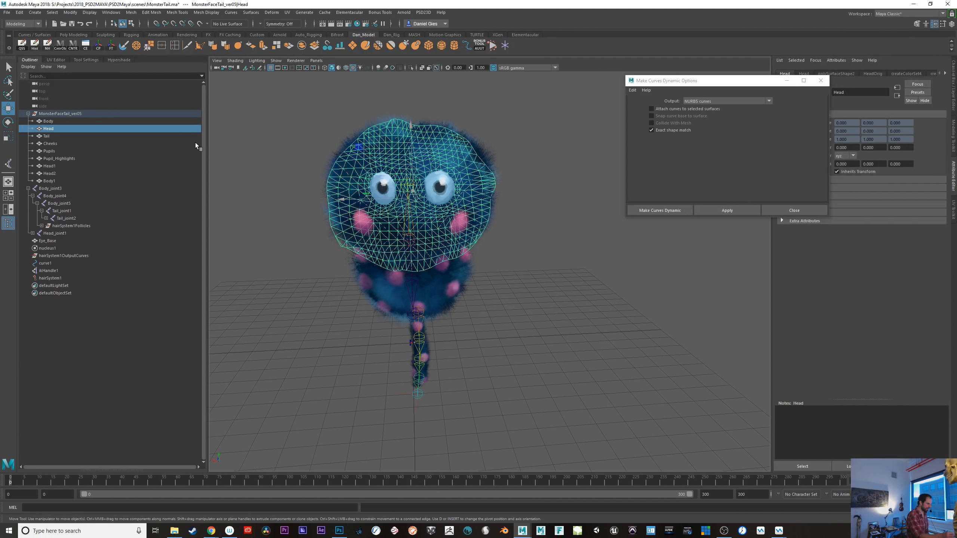
pyautogui.click(119, 59)
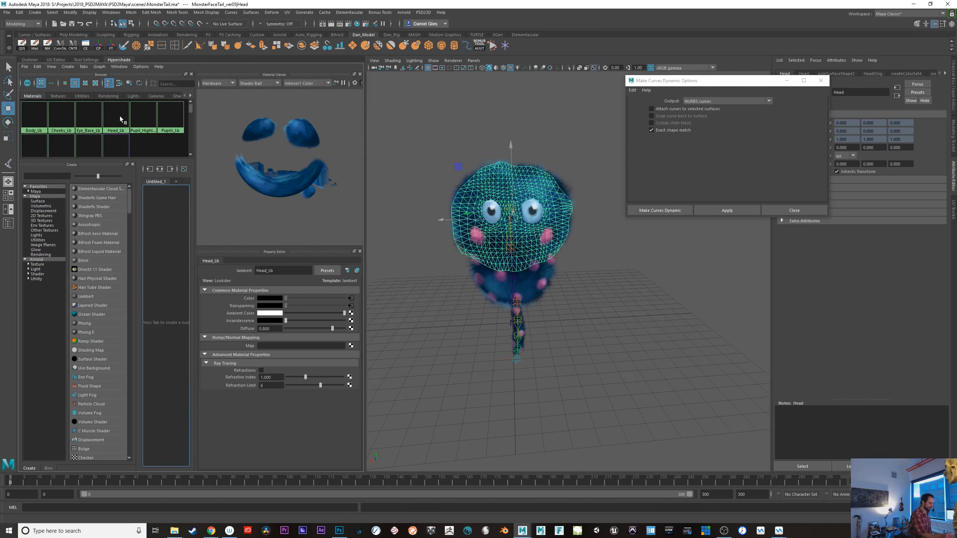
pyautogui.click(34, 115)
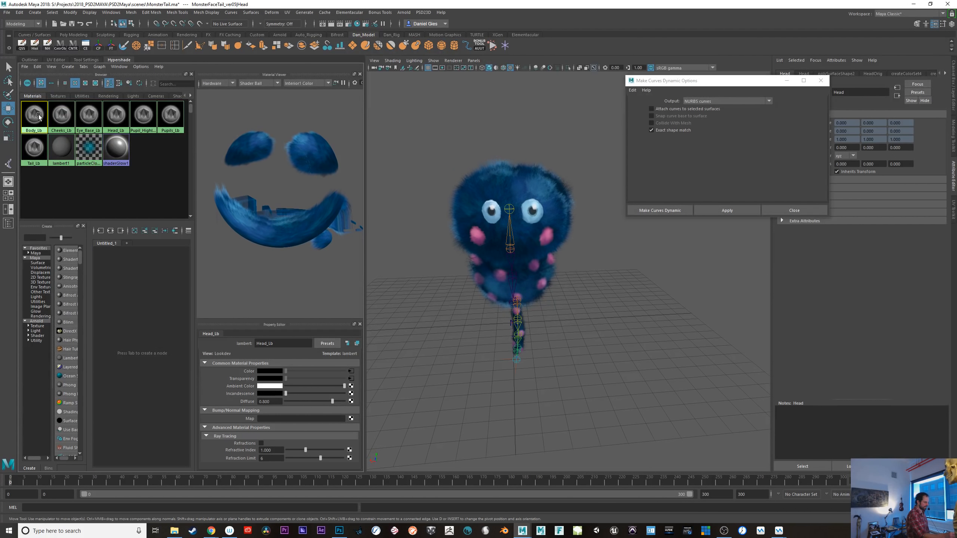
pyautogui.click(62, 124)
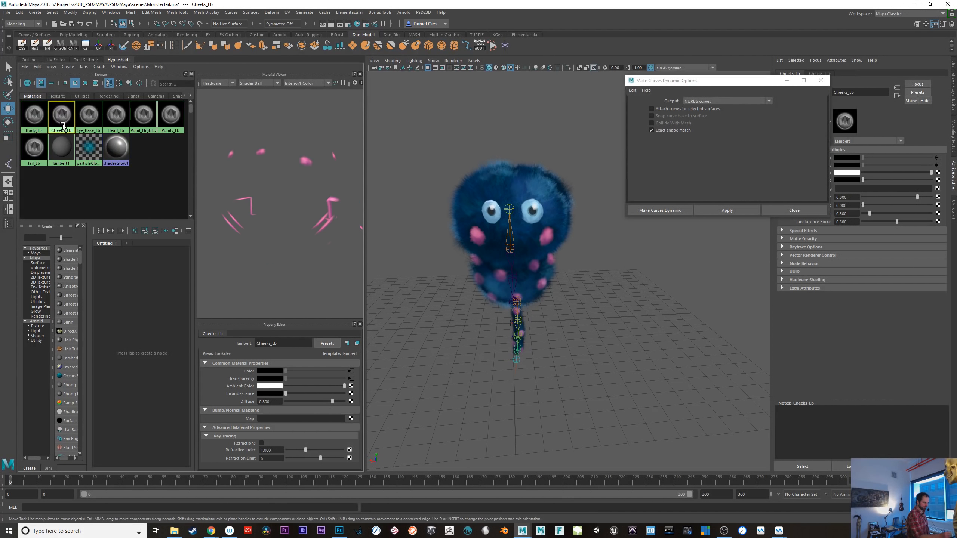
pyautogui.click(34, 115)
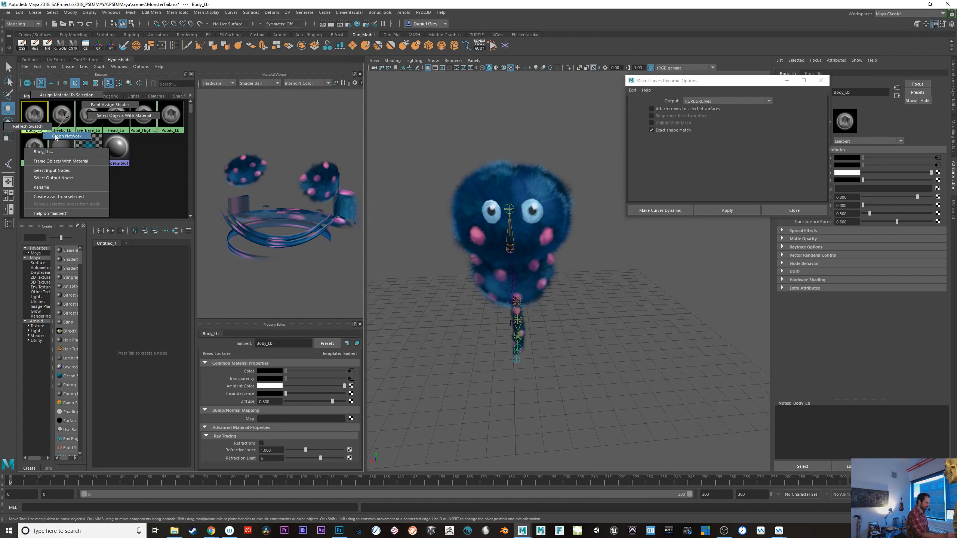
# - Graph the Body_Lb material's shading network and move its shader node slightly up for inspection
pyautogui.moveTo(55, 136); pyautogui.dragTo(117, 399, button='middle')
pyautogui.keyDown('alt'); pyautogui.moveTo(117, 399); pyautogui.dragTo(138, 403, button='right'); pyautogui.keyUp('alt')
pyautogui.keyDown('alt'); pyautogui.moveTo(138, 404); pyautogui.dragTo(129, 403, button='middle'); pyautogui.keyUp('alt')
pyautogui.keyDown('alt'); pyautogui.moveTo(128, 404); pyautogui.dragTo(156, 416, button='right'); pyautogui.keyUp('alt')
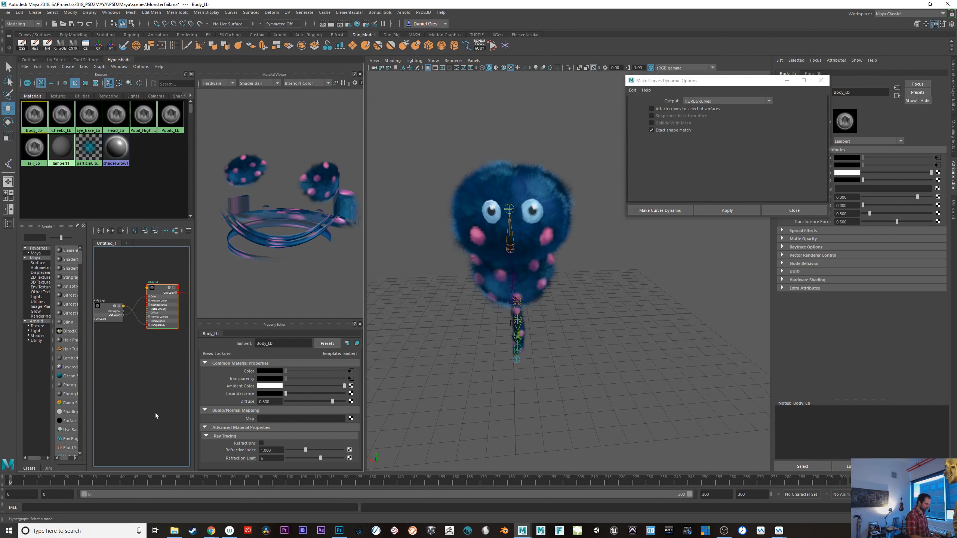
pyautogui.keyDown('alt'); pyautogui.moveTo(156, 416); pyautogui.dragTo(140, 449, button='middle'); pyautogui.keyUp('alt')
pyautogui.keyDown('alt'); pyautogui.moveTo(140, 449); pyautogui.dragTo(169, 414, button='right'); pyautogui.keyUp('alt')
pyautogui.keyDown('alt'); pyautogui.moveTo(141, 387); pyautogui.dragTo(152, 421, button='middle'); pyautogui.keyUp('alt')
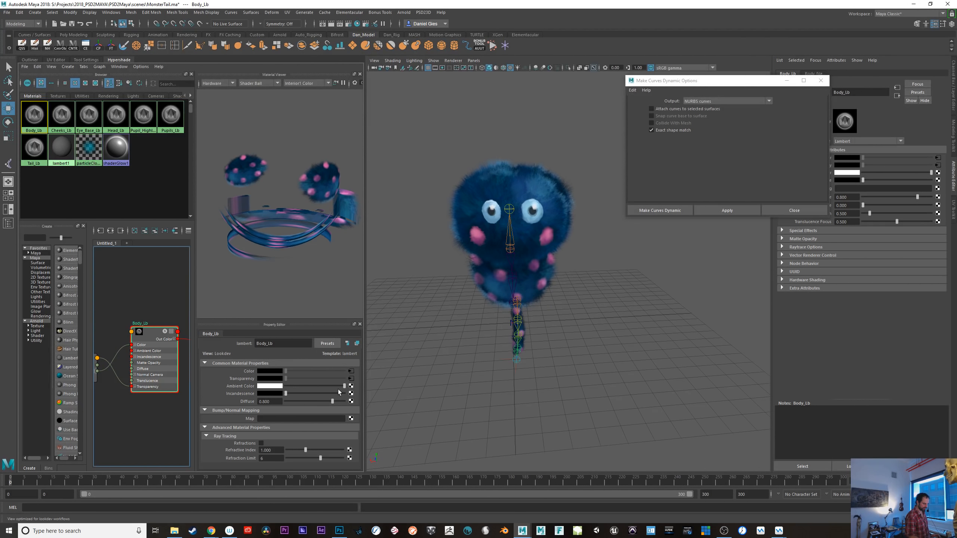
pyautogui.moveTo(140, 343); pyautogui.dragTo(143, 331)
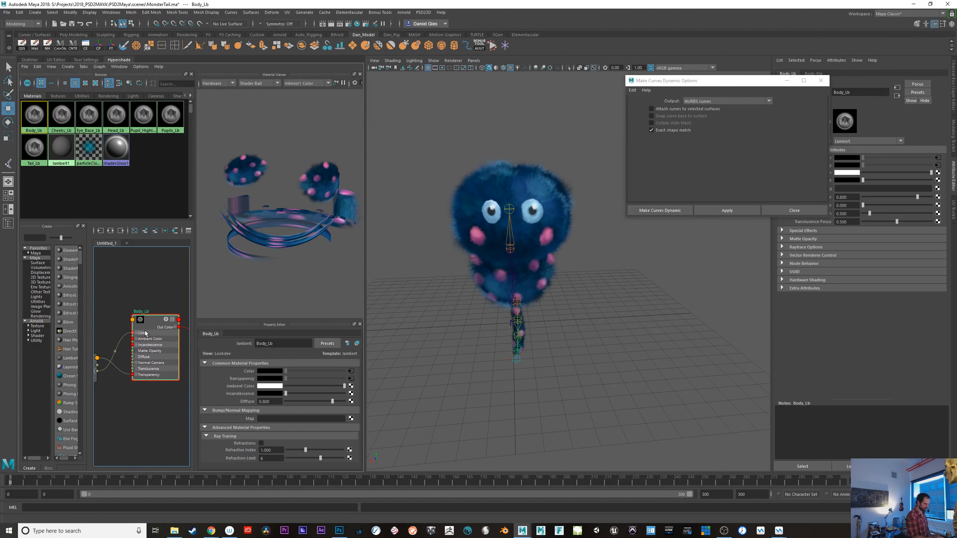
# - Examine how the Body.png texture node connects to the Body_Lb shader's color and transparency inputs
pyautogui.keyDown('alt'); pyautogui.moveTo(155, 424); pyautogui.dragTo(143, 423, button='right'); pyautogui.keyUp('alt')
pyautogui.keyDown('alt'); pyautogui.moveTo(143, 423); pyautogui.dragTo(170, 399, button='middle'); pyautogui.keyUp('alt')
pyautogui.keyDown('alt'); pyautogui.moveTo(171, 400); pyautogui.dragTo(131, 395, button='right'); pyautogui.keyUp('alt')
pyautogui.keyDown('alt'); pyautogui.moveTo(131, 394); pyautogui.dragTo(98, 378, button='middle'); pyautogui.keyUp('alt')
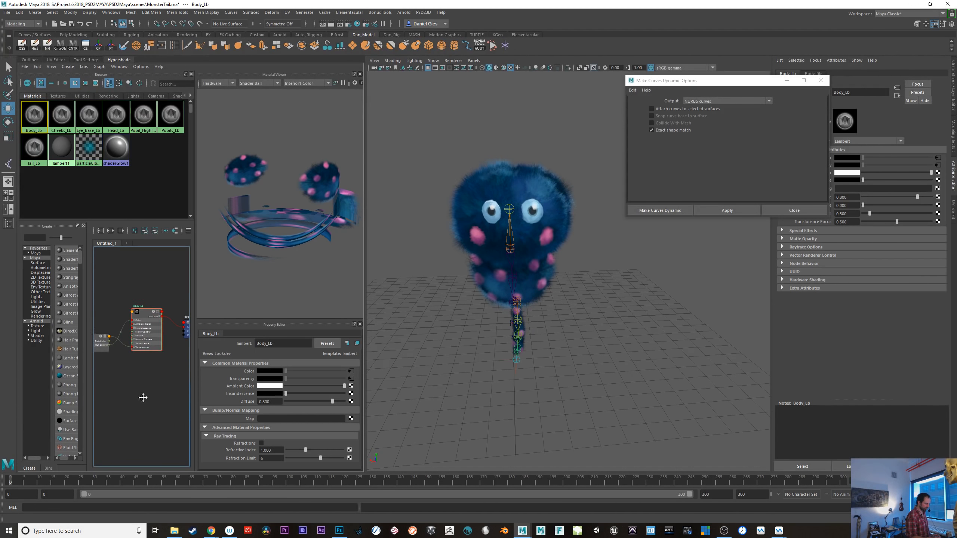
pyautogui.keyDown('alt'); pyautogui.moveTo(143, 397); pyautogui.dragTo(163, 421, button='right'); pyautogui.keyUp('alt')
pyautogui.keyDown('alt'); pyautogui.moveTo(128, 404); pyautogui.dragTo(207, 427, button='middle'); pyautogui.keyUp('alt')
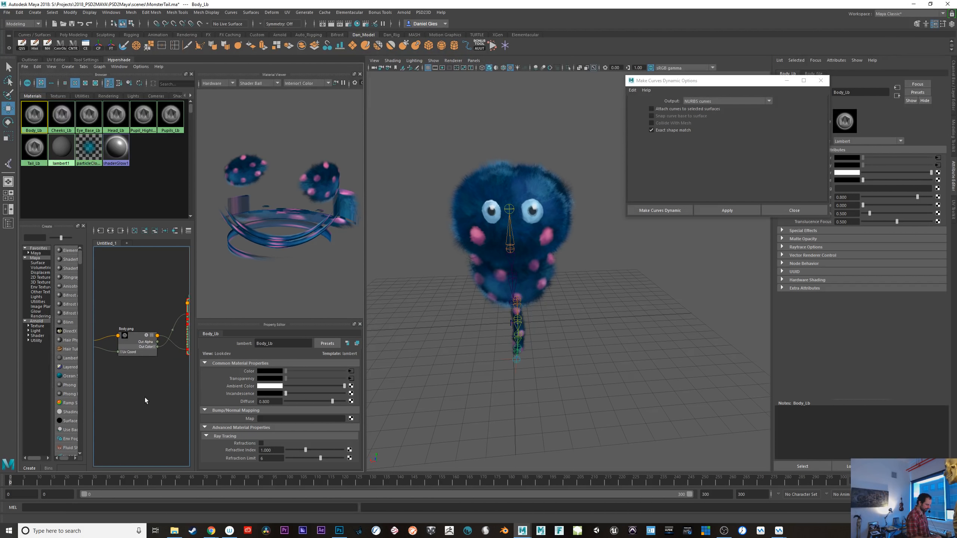
pyautogui.click(133, 344)
pyautogui.keyDown('alt'); pyautogui.moveTo(146, 421); pyautogui.dragTo(128, 398, button='middle'); pyautogui.keyUp('alt')
pyautogui.click(170, 321)
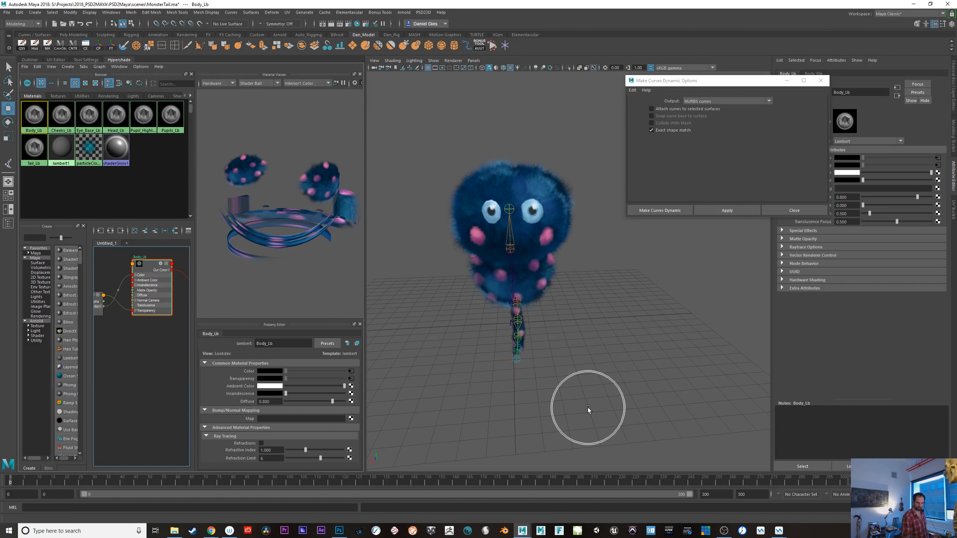
# - Try changing the Body_Lb material's type to Blinn, inspect the monster's shading, and undo the change
pyautogui.moveTo(728, 83); pyautogui.dragTo(635, 94)
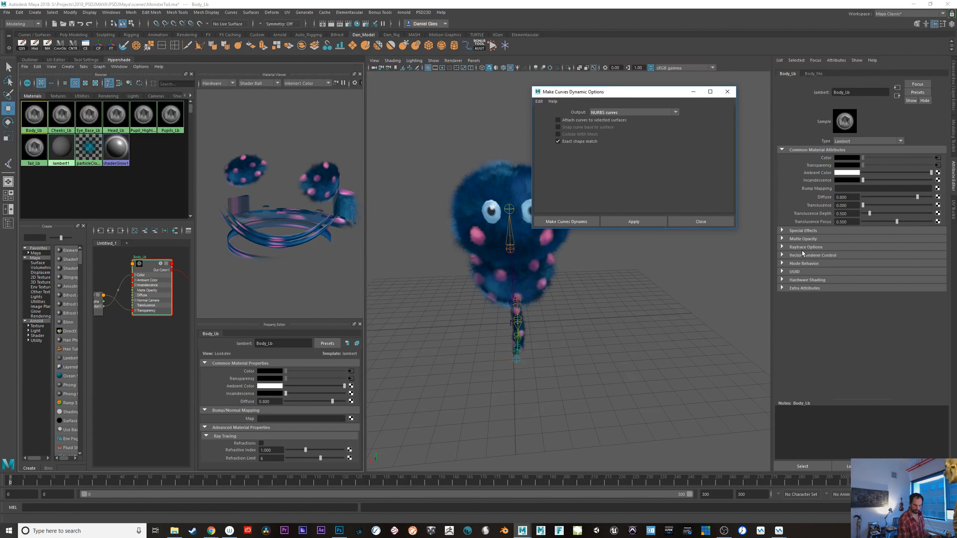
pyautogui.click(875, 139)
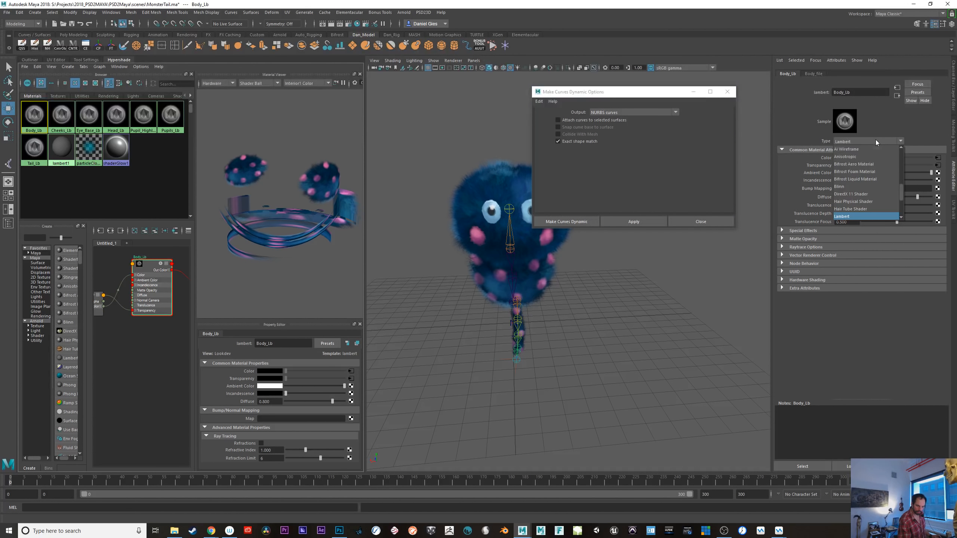
pyautogui.click(864, 189)
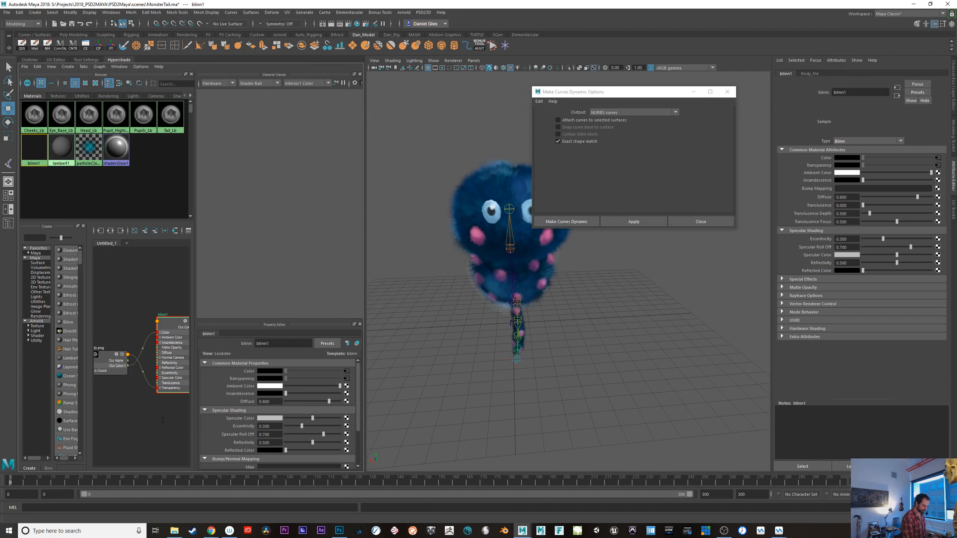
pyautogui.scroll(3, 463, 372)
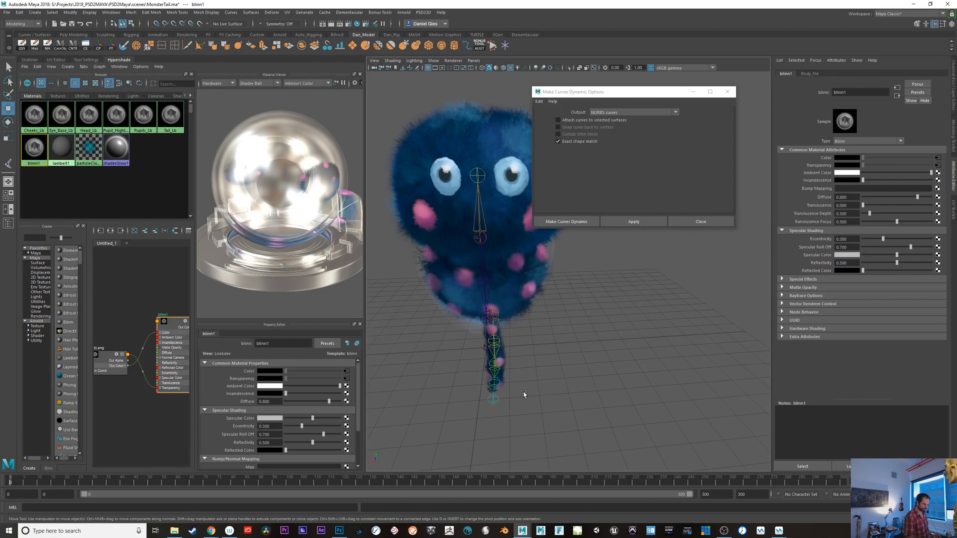
pyautogui.moveTo(172, 325); pyautogui.dragTo(158, 327)
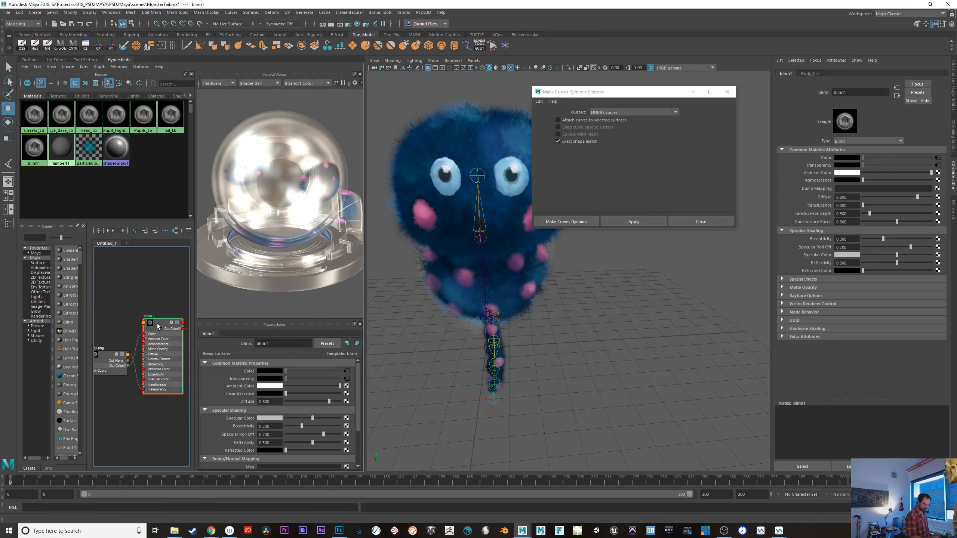
pyautogui.moveTo(452, 331)
pyautogui.keyDown('alt'); pyautogui.mouseDown()
pyautogui.moveTo(469, 336)
pyautogui.moveTo(404, 342)
pyautogui.moveTo(442, 333)
pyautogui.mouseUp(); pyautogui.keyUp('alt')
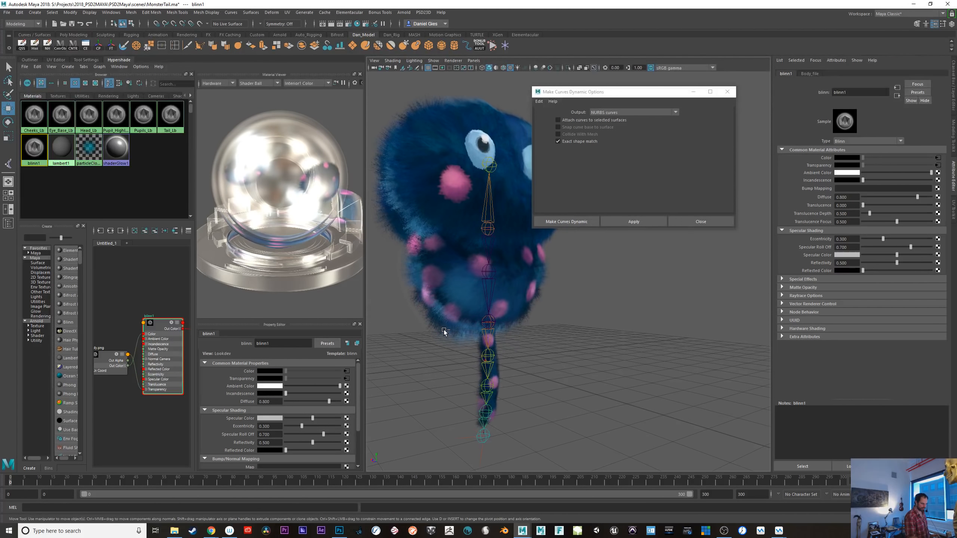
pyautogui.hotkey('ctrl', 'z')
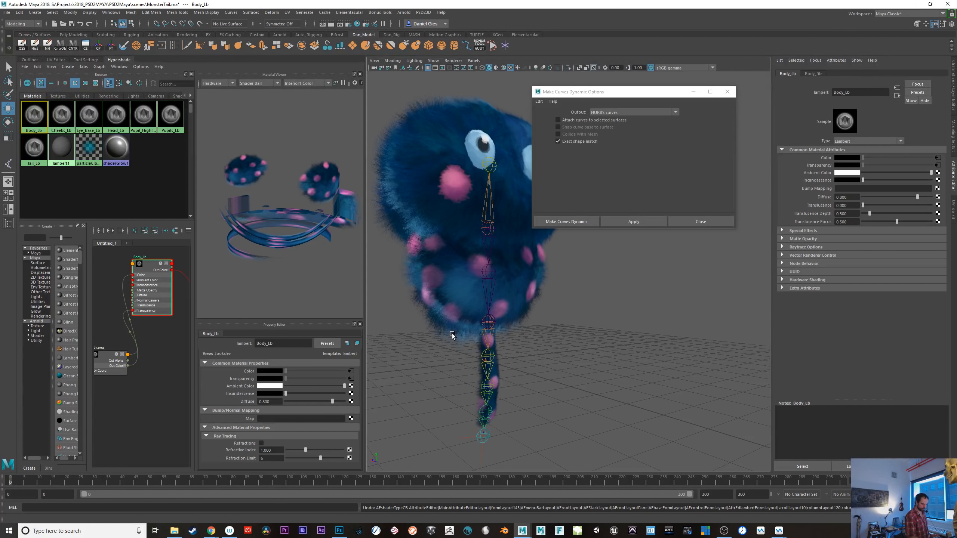
# - Clear the selection, close the Make Curves Dynamic options, and frame the monster from the front
pyautogui.click(452, 335)
pyautogui.click(432, 374)
pyautogui.keyDown('alt'); pyautogui.moveTo(432, 374); pyautogui.dragTo(603, 407); pyautogui.keyUp('alt')
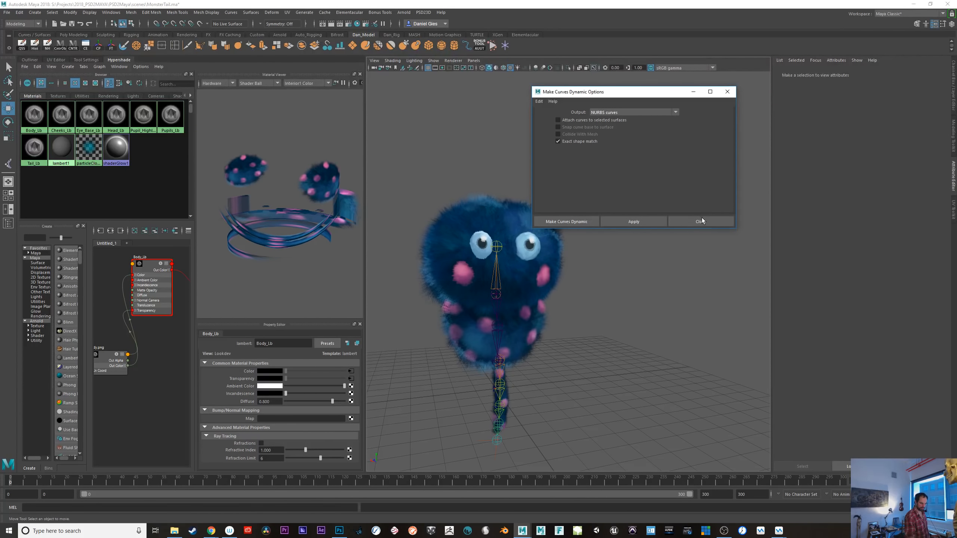
pyautogui.click(700, 221)
pyautogui.keyDown('alt'); pyautogui.moveTo(564, 337); pyautogui.dragTo(621, 355, button='middle'); pyautogui.keyUp('alt')
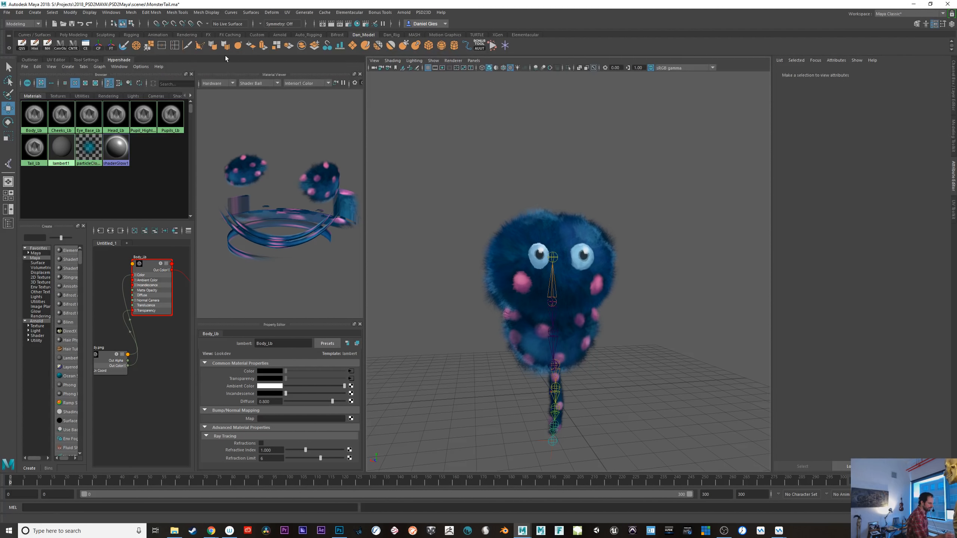
# - Add a directional light, rotate it, and move it beside the monster to about X -5.2, Y 1.2, Z -1.8
pyautogui.click(187, 34)
pyautogui.click(34, 45)
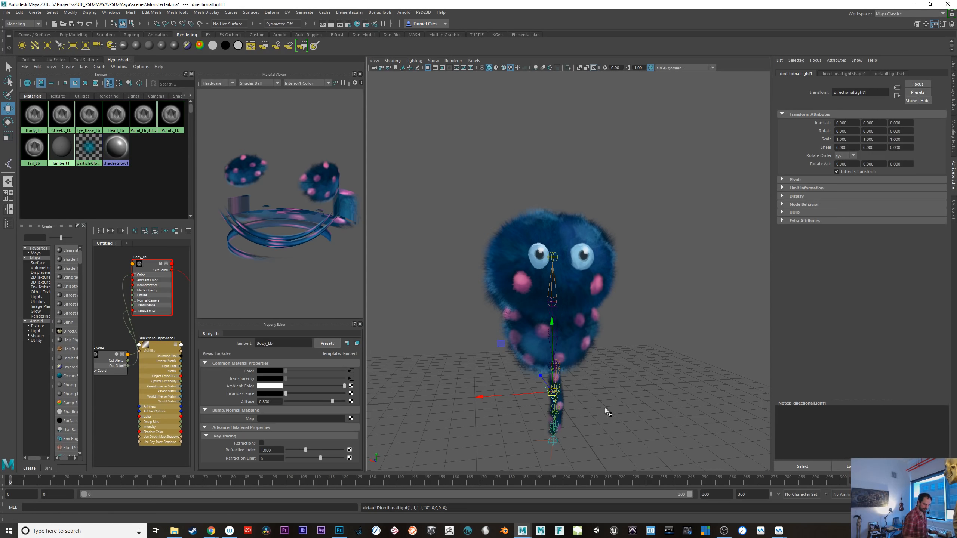
pyautogui.keyDown('alt'); pyautogui.moveTo(635, 413); pyautogui.dragTo(589, 394, button='right'); pyautogui.keyUp('alt')
pyautogui.press('e')
pyautogui.moveTo(577, 342)
pyautogui.mouseDown()
pyautogui.moveTo(583, 363)
pyautogui.moveTo(626, 333)
pyautogui.moveTo(630, 344)
pyautogui.mouseUp()
pyautogui.press('w')
pyautogui.moveTo(636, 384); pyautogui.dragTo(635, 382)
pyautogui.moveTo(605, 374); pyautogui.dragTo(669, 424)
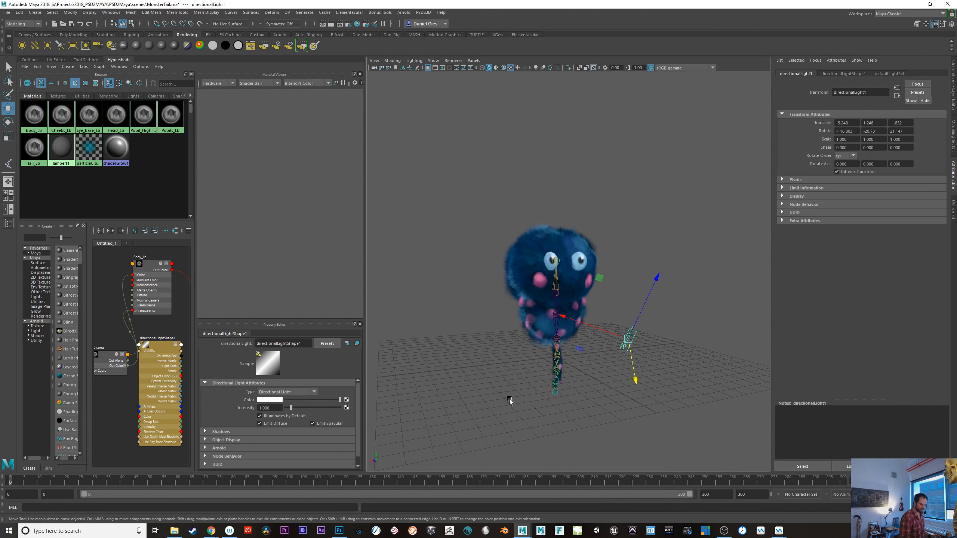
# - Add an ambient light with intensity 0.2 and a pale blue color
pyautogui.click(21, 45)
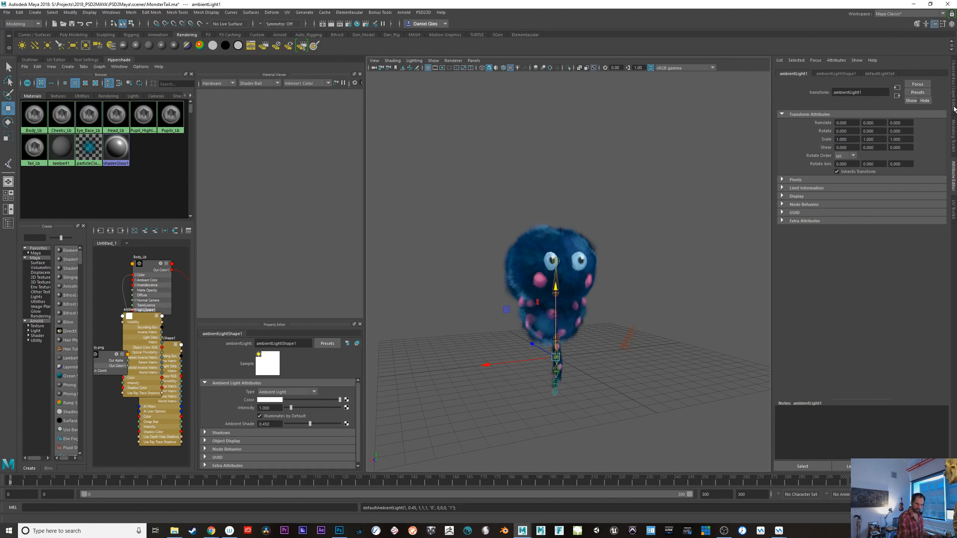
pyautogui.click(836, 74)
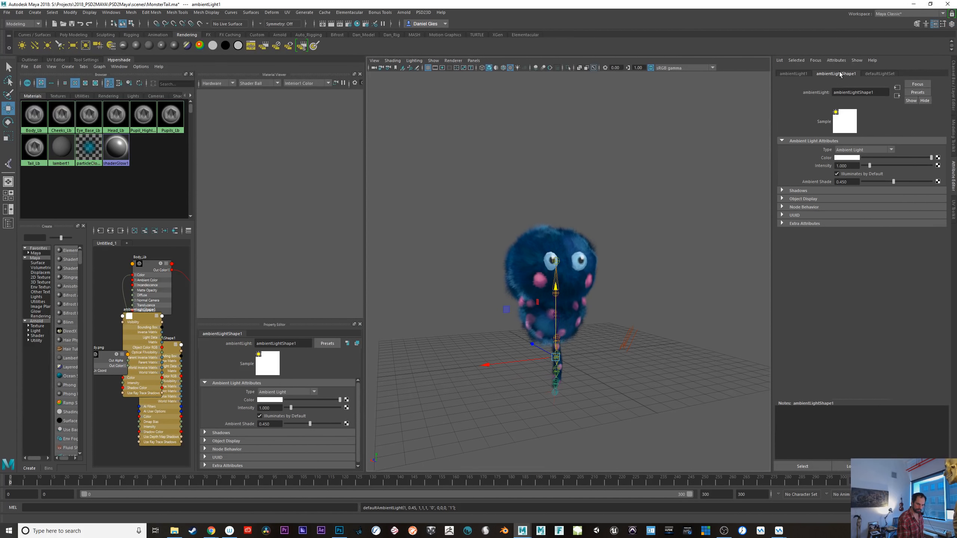
pyautogui.write('.2')
pyautogui.press('Return')
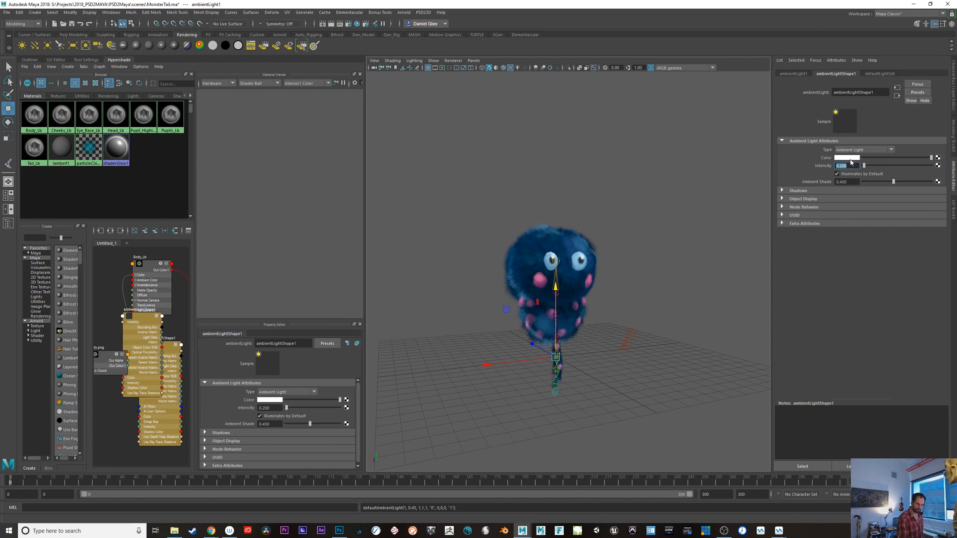
pyautogui.click(847, 158)
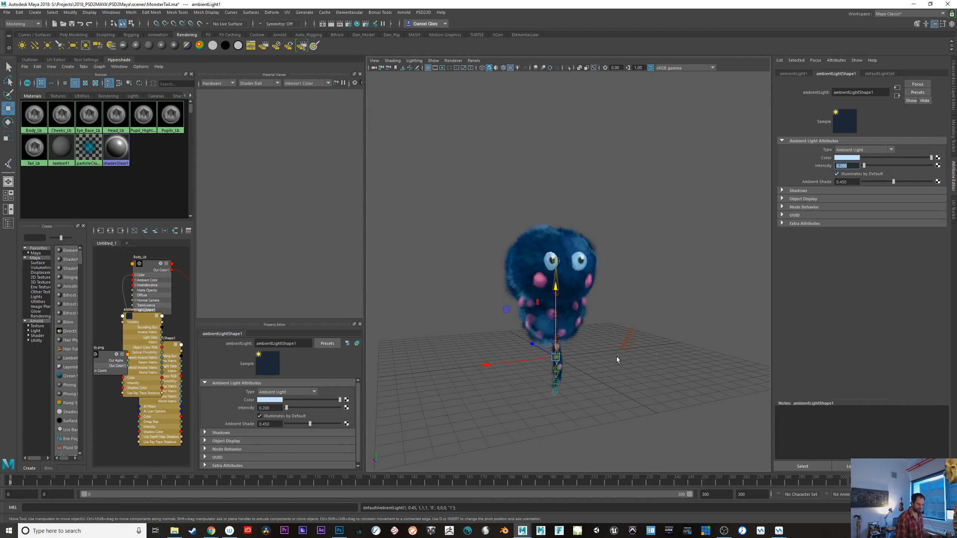
# - Give the directional light a pale, warm orange color
pyautogui.click(623, 348)
pyautogui.click(845, 158)
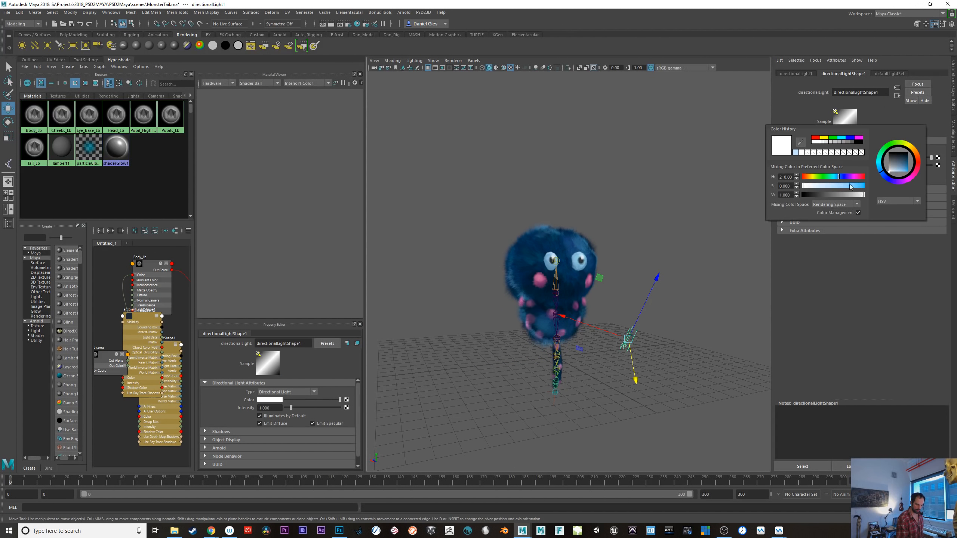
pyautogui.click(813, 176)
pyautogui.moveTo(814, 185); pyautogui.dragTo(830, 186)
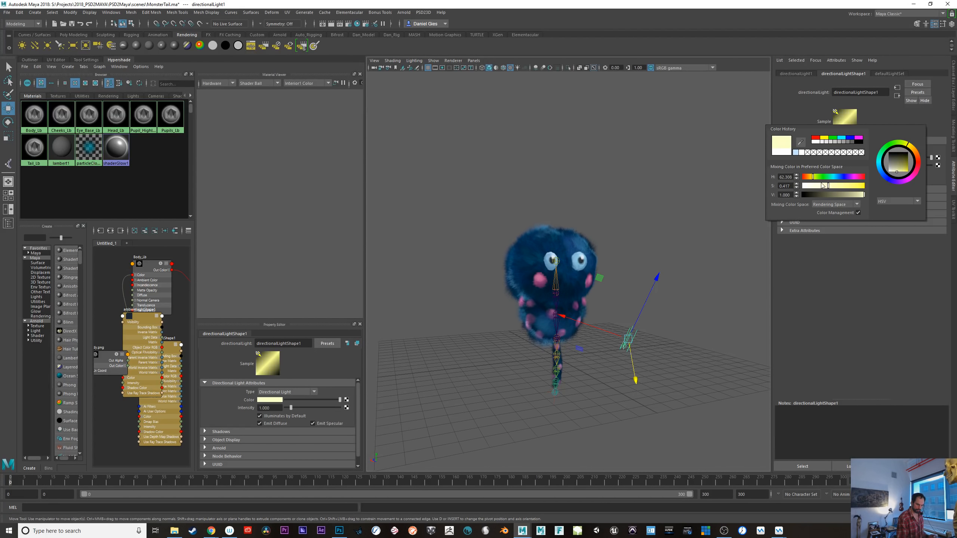
pyautogui.click(810, 176)
pyautogui.click(673, 319)
# - Light the viewport with all scene lights and rotate the directional light to change how it falls on the monster
pyautogui.keyDown('alt'); pyautogui.moveTo(673, 319); pyautogui.dragTo(577, 386); pyautogui.keyUp('alt')
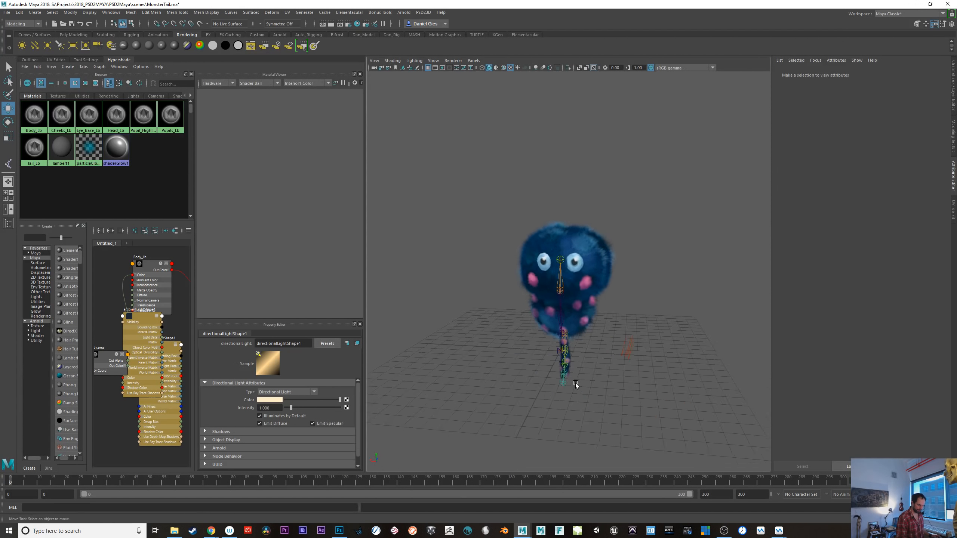
pyautogui.keyDown('alt'); pyautogui.moveTo(576, 386); pyautogui.dragTo(646, 395, button='right'); pyautogui.keyUp('alt')
pyautogui.press('7')
pyautogui.keyDown('alt'); pyautogui.moveTo(656, 395); pyautogui.dragTo(693, 408); pyautogui.keyUp('alt')
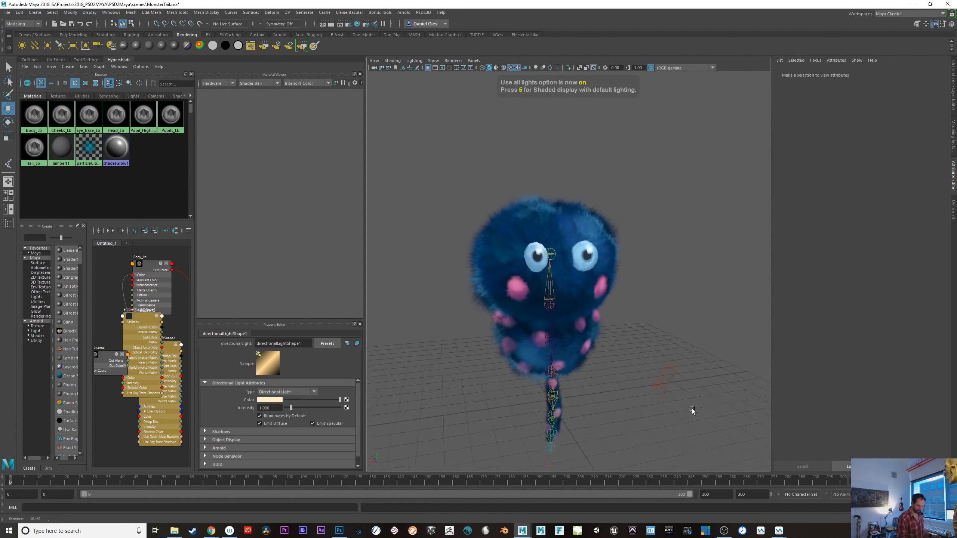
pyautogui.keyDown('alt'); pyautogui.moveTo(693, 408); pyautogui.dragTo(659, 388, button='right'); pyautogui.keyUp('alt')
pyautogui.click(644, 367)
pyautogui.press('e')
pyautogui.moveTo(650, 371); pyautogui.dragTo(650, 407)
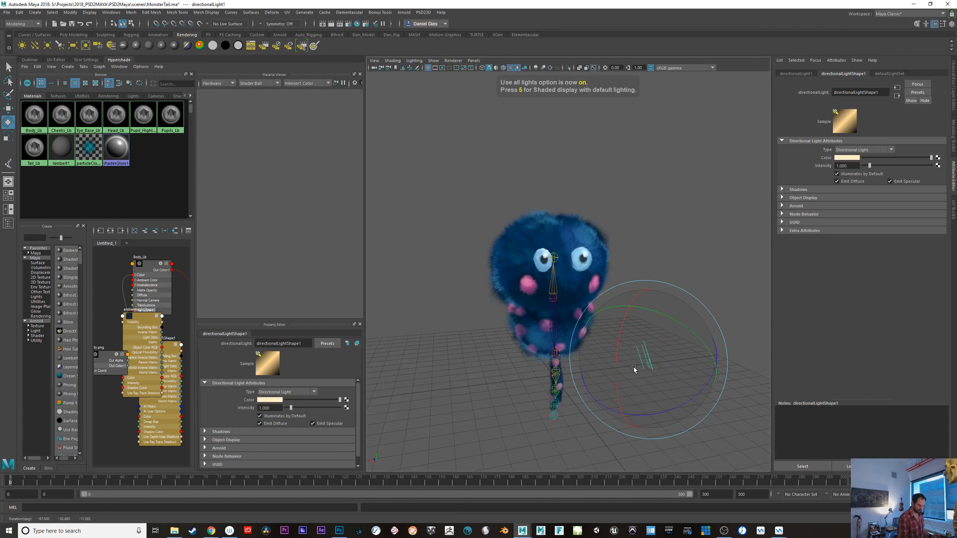
pyautogui.moveTo(634, 369); pyautogui.dragTo(661, 408)
# - Try a further rotation of the directional light, undo it, and toggle viewport shadows to compare the shading
pyautogui.keyDown('alt'); pyautogui.moveTo(485, 97); pyautogui.dragTo(518, 196, button='right'); pyautogui.keyUp('alt')
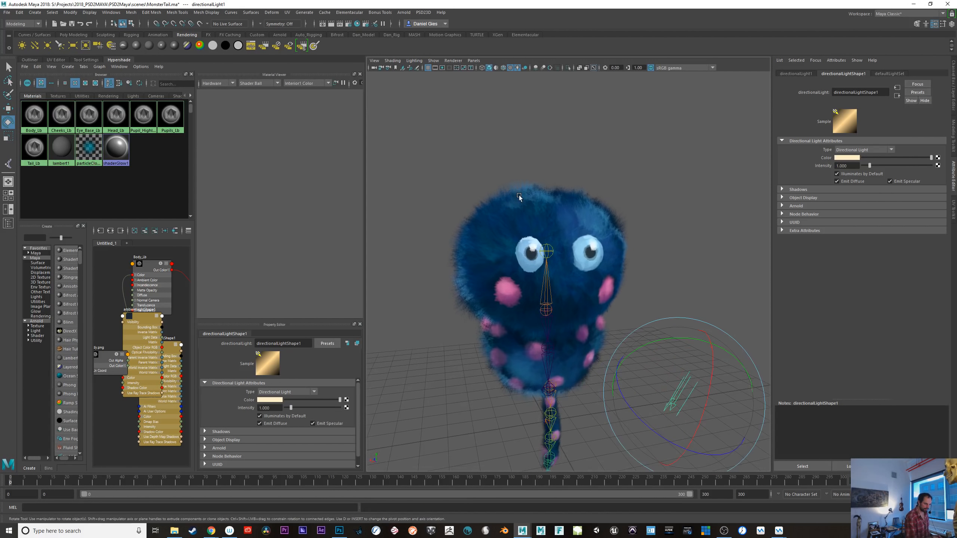
pyautogui.scroll(-3, 591, 226)
pyautogui.moveTo(658, 378); pyautogui.dragTo(681, 397)
pyautogui.hotkey('ctrl', 'z')
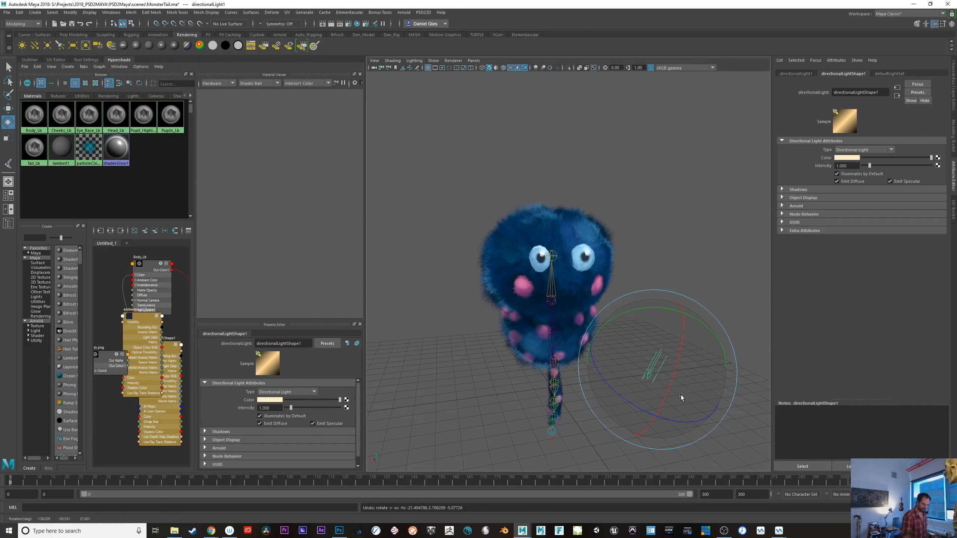
pyautogui.click(536, 69)
pyautogui.keyDown('alt'); pyautogui.moveTo(686, 367); pyautogui.dragTo(695, 257); pyautogui.keyUp('alt')
pyautogui.click(536, 69)
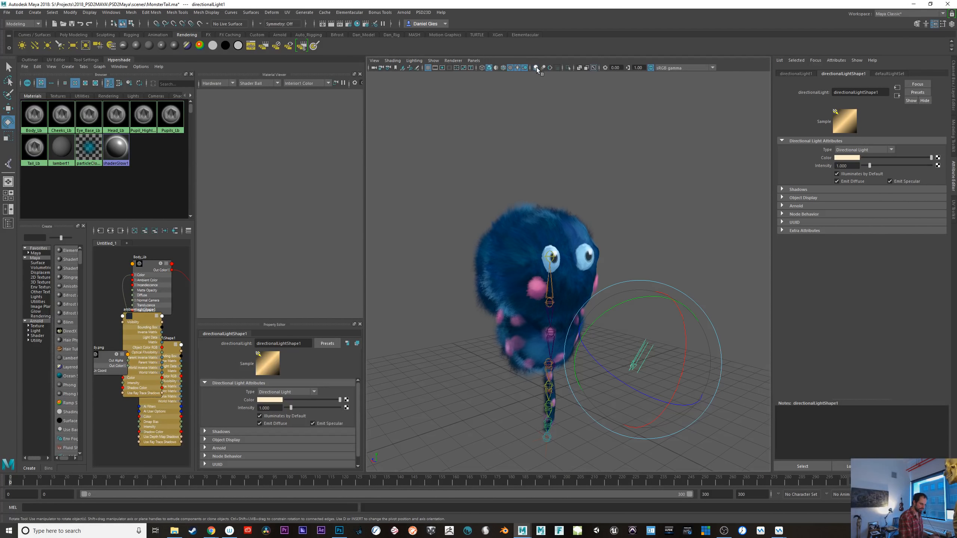
# - Select the head mesh and enable backface culling in the viewport to reveal which way its faces point
pyautogui.click(582, 242)
pyautogui.press('q')
pyautogui.click(578, 288)
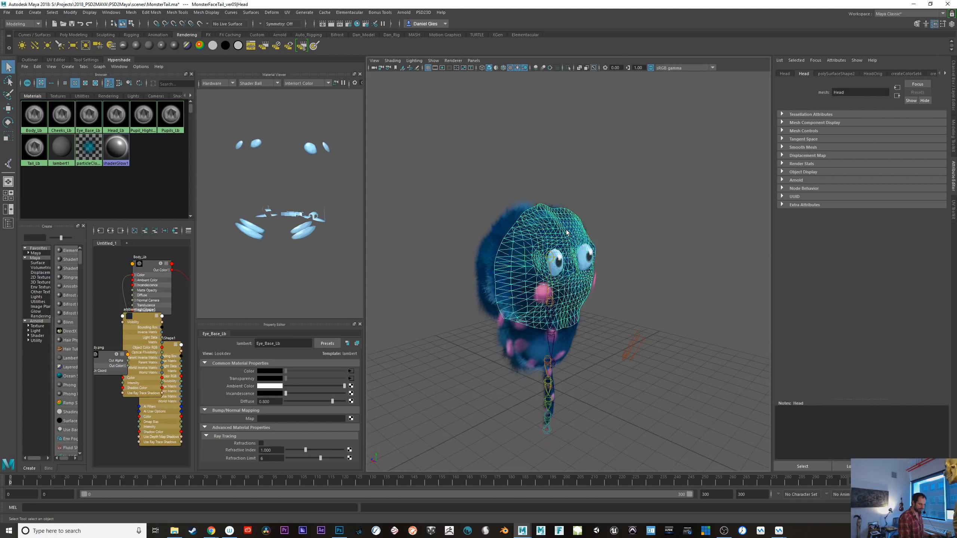
pyautogui.keyDown('alt'); pyautogui.moveTo(665, 259); pyautogui.dragTo(659, 259); pyautogui.keyUp('alt')
pyautogui.click(395, 68)
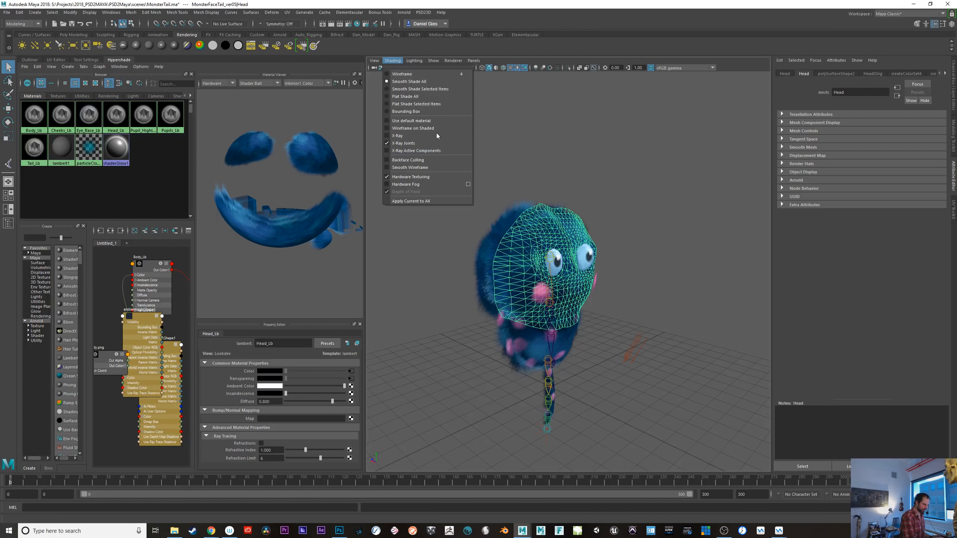
pyautogui.click(429, 159)
pyautogui.click(663, 310)
# - Reverse the head mesh's normals and return to object selection mode
pyautogui.keyDown('alt'); pyautogui.moveTo(662, 310); pyautogui.dragTo(607, 291); pyautogui.keyUp('alt')
pyautogui.click(581, 239)
pyautogui.keyDown('alt'); pyautogui.moveTo(581, 239); pyautogui.dragTo(617, 270); pyautogui.keyUp('alt')
pyautogui.press('space')
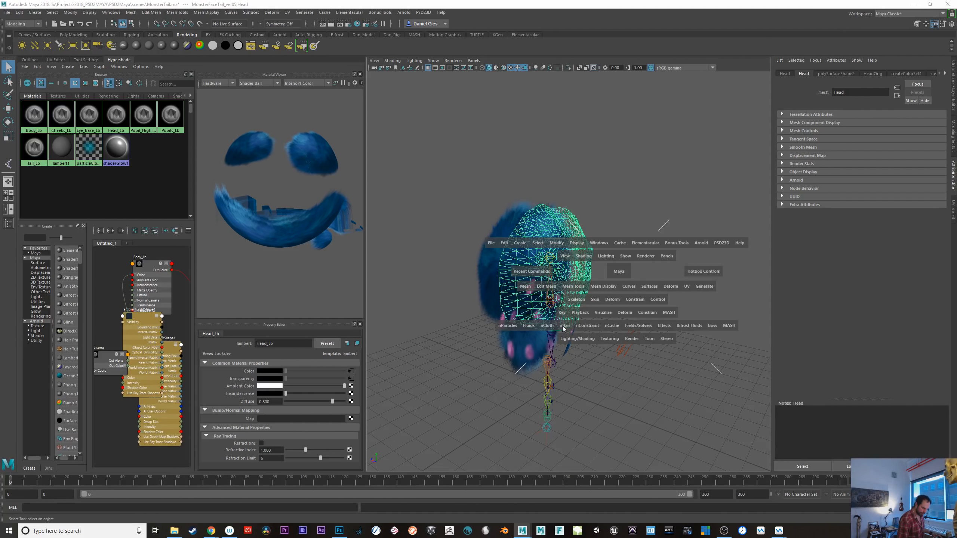
pyautogui.click(602, 287)
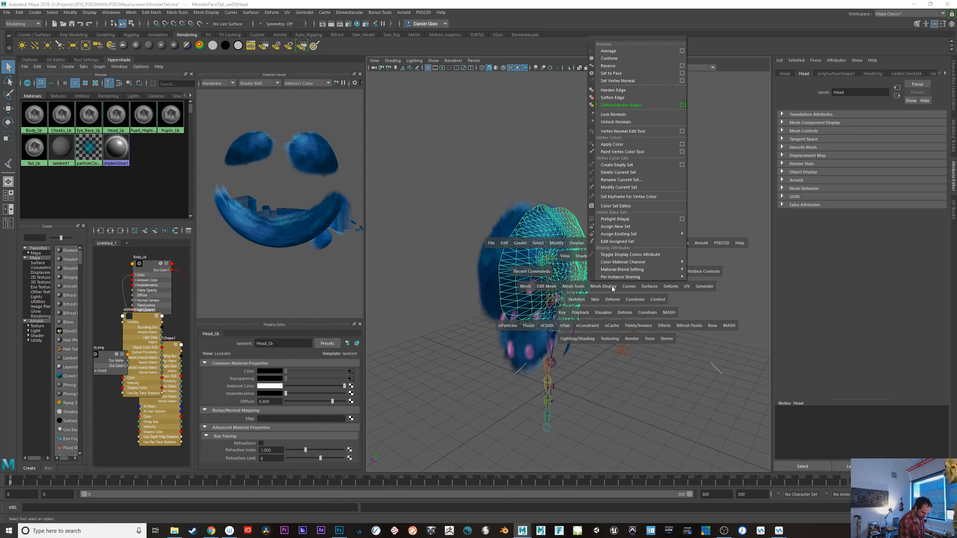
pyautogui.click(653, 68)
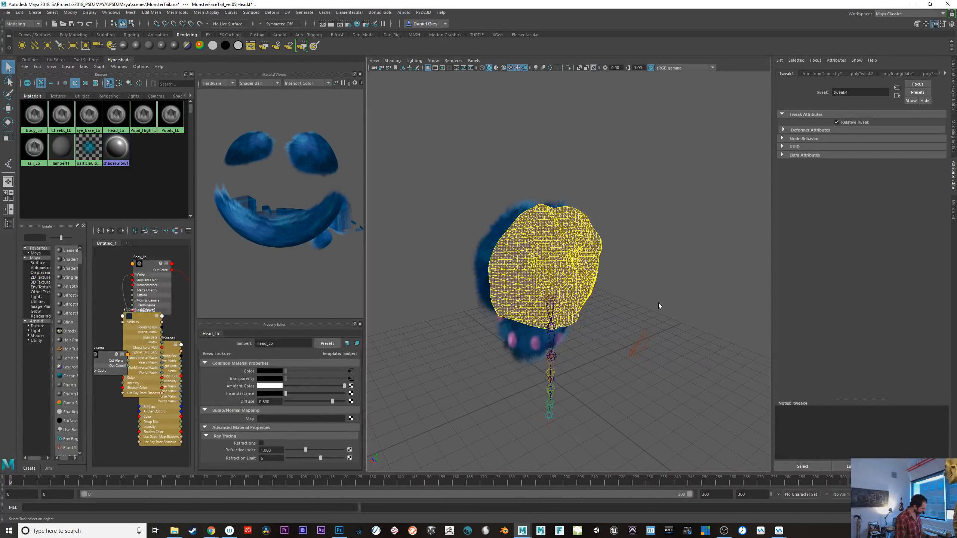
pyautogui.press('F8')
# - Reverse the normals of the pupil highlights, pupils, cheeks and eye base meshes
pyautogui.click(668, 296)
pyautogui.keyDown('alt'); pyautogui.moveTo(668, 296); pyautogui.dragTo(596, 270); pyautogui.keyUp('alt')
pyautogui.click(588, 260)
pyautogui.keyDown('alt'); pyautogui.moveTo(588, 260); pyautogui.dragTo(677, 315, button='right'); pyautogui.keyUp('alt')
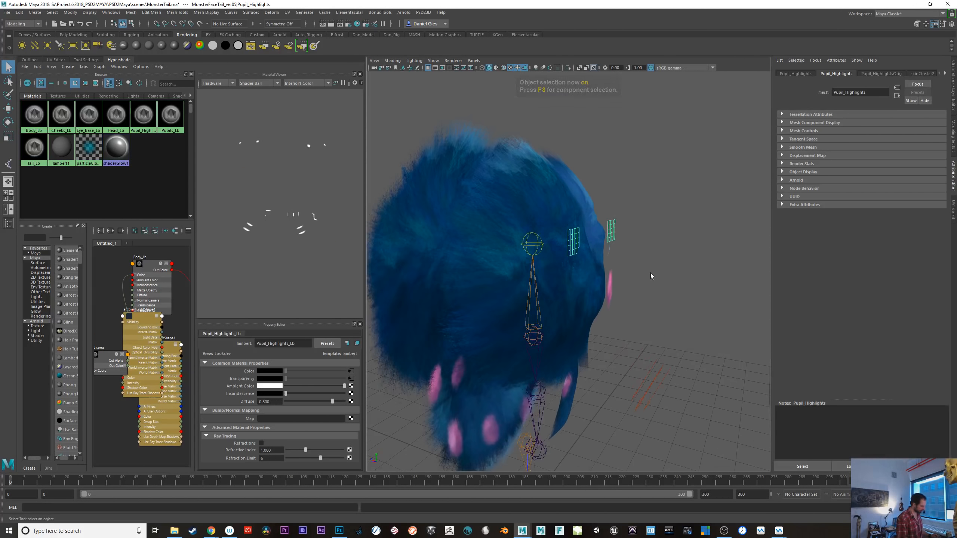
pyautogui.click(611, 247)
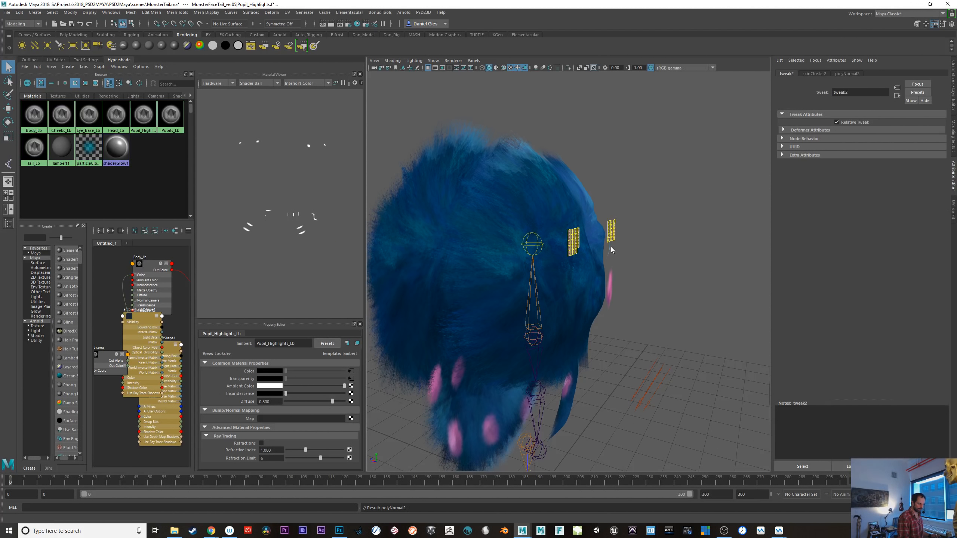
pyautogui.click(611, 295)
pyautogui.press('g')
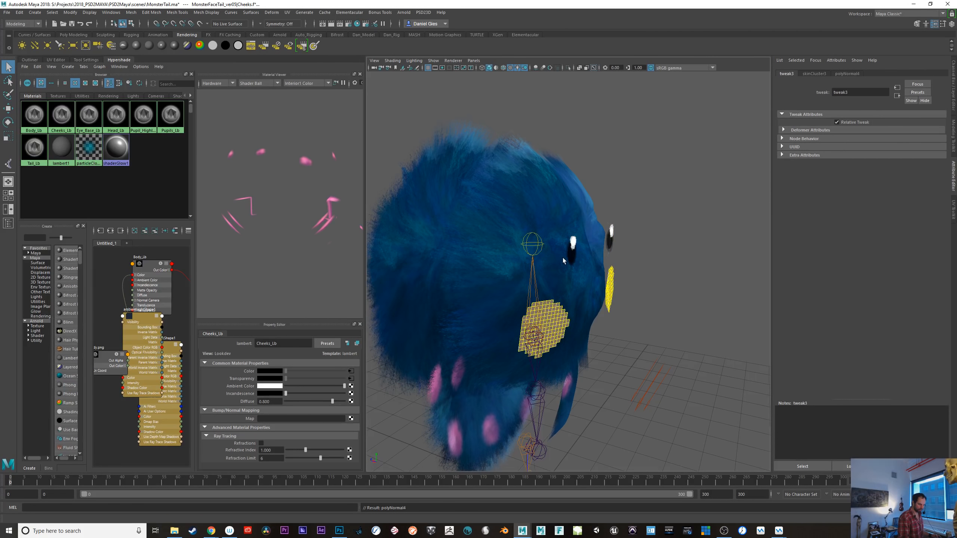
pyautogui.click(565, 258)
pyautogui.click(551, 263)
pyautogui.press('g')
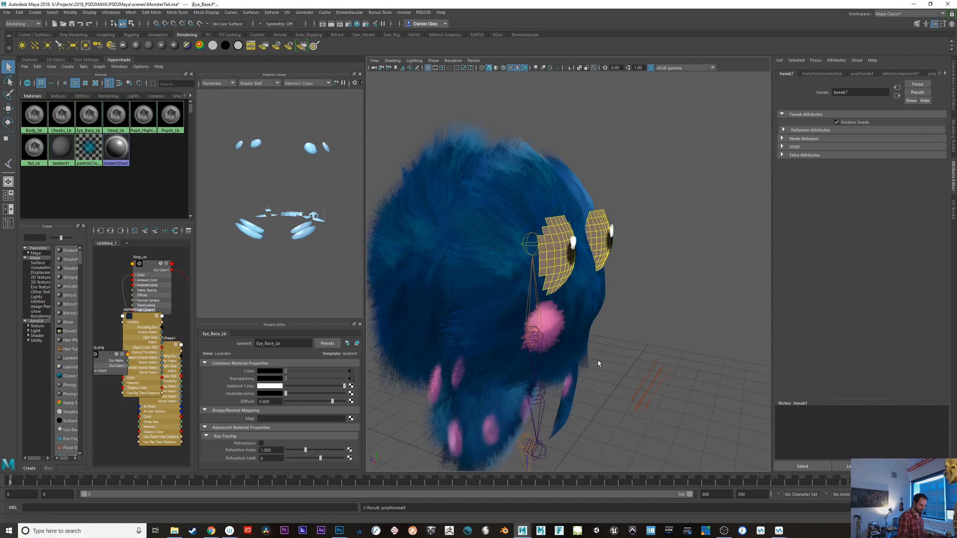
# - Reverse the body mesh's normals and check the monster from the front side
pyautogui.keyDown('alt'); pyautogui.moveTo(598, 361); pyautogui.dragTo(600, 293, button='middle'); pyautogui.keyUp('alt')
pyautogui.click(570, 331)
pyautogui.press('g')
pyautogui.click(620, 357)
pyautogui.keyDown('alt'); pyautogui.moveTo(620, 358); pyautogui.dragTo(603, 386); pyautogui.keyUp('alt')
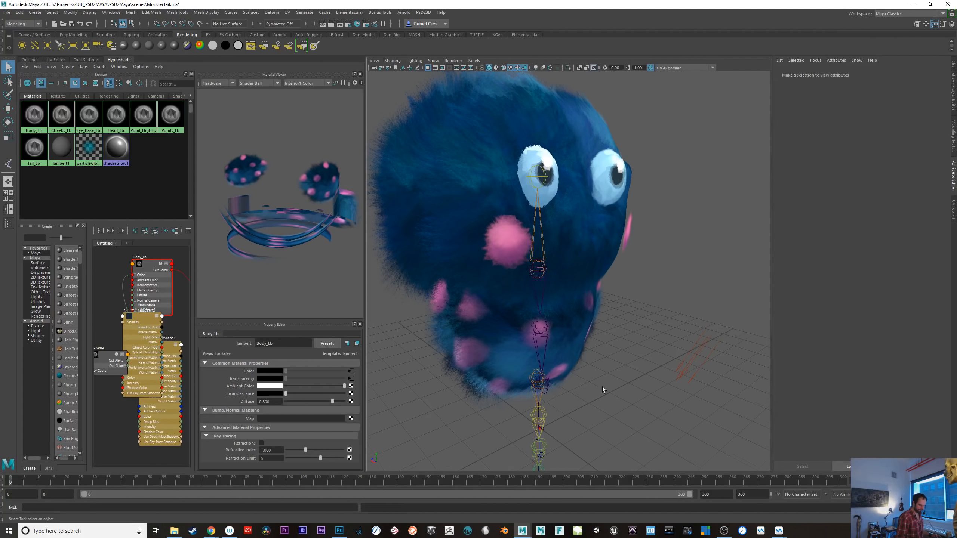
# - Reverse the tail mesh's normals and check the whole monster from the side
pyautogui.keyDown('alt'); pyautogui.moveTo(602, 387); pyautogui.dragTo(639, 309, button='middle'); pyautogui.keyUp('alt')
pyautogui.keyDown('alt'); pyautogui.moveTo(639, 309); pyautogui.dragTo(699, 302); pyautogui.keyUp('alt')
pyautogui.click(531, 366)
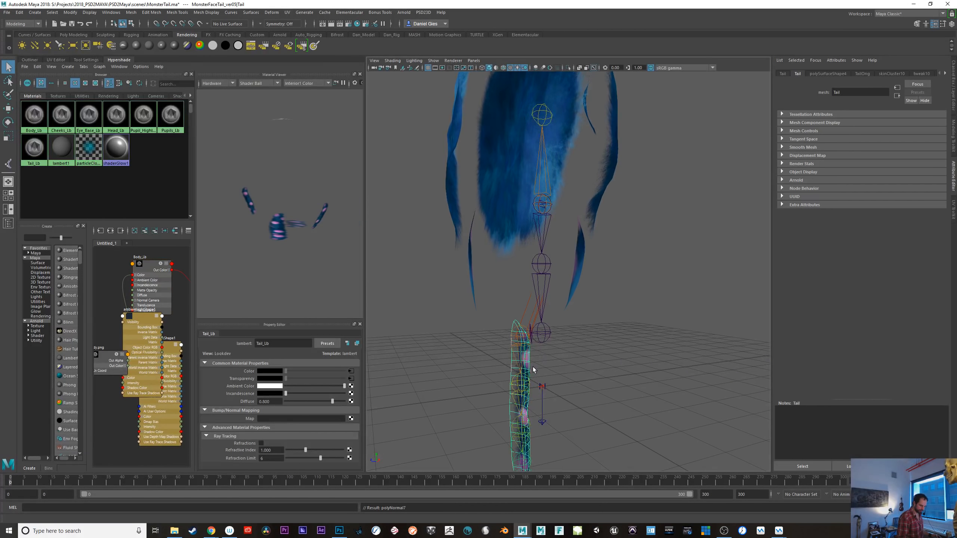
pyautogui.press('g')
pyautogui.keyDown('alt'); pyautogui.moveTo(532, 366); pyautogui.dragTo(627, 363); pyautogui.keyUp('alt')
pyautogui.click(589, 335)
pyautogui.keyDown('alt'); pyautogui.moveTo(589, 335); pyautogui.dragTo(561, 374, button='middle'); pyautogui.keyUp('alt')
pyautogui.moveTo(561, 375)
pyautogui.keyDown('alt'); pyautogui.mouseDown()
pyautogui.moveTo(440, 395)
pyautogui.moveTo(566, 382)
pyautogui.mouseUp(); pyautogui.keyUp('alt')
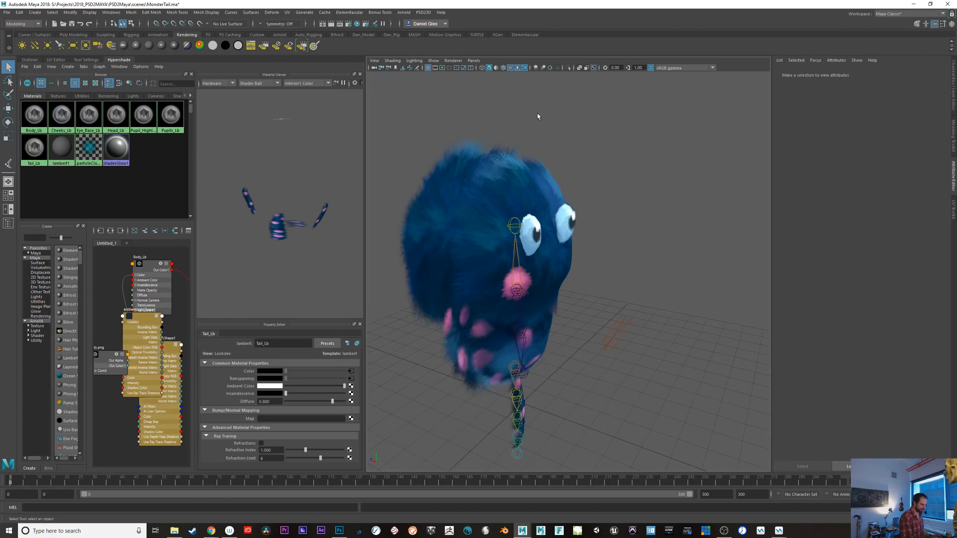
# - Try screen-space ambient occlusion on the monster, inspecting the head mesh from the side, and turn the effect off again
pyautogui.click(536, 68)
pyautogui.keyDown('alt'); pyautogui.moveTo(588, 299); pyautogui.dragTo(615, 295); pyautogui.keyUp('alt')
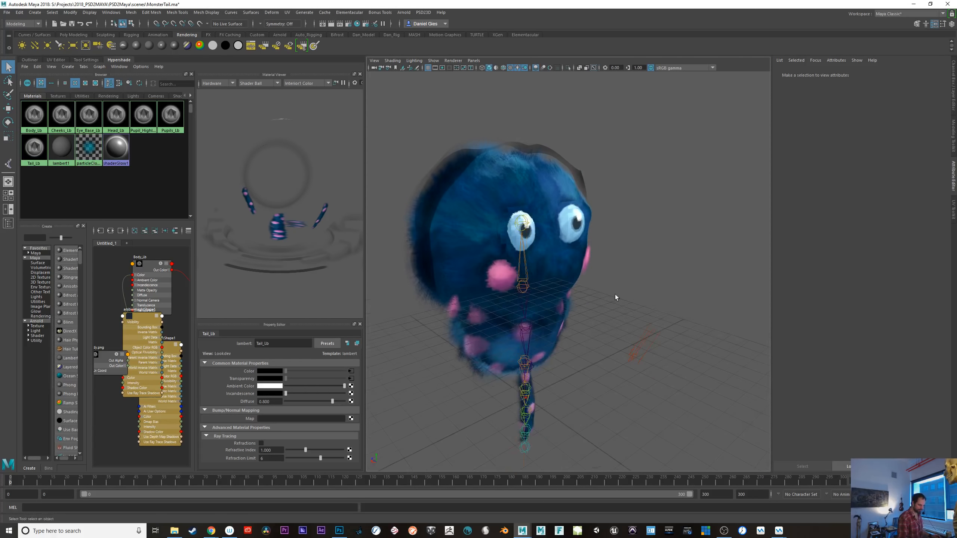
pyautogui.click(440, 183)
pyautogui.keyDown('alt'); pyautogui.moveTo(632, 256); pyautogui.dragTo(659, 253); pyautogui.keyUp('alt')
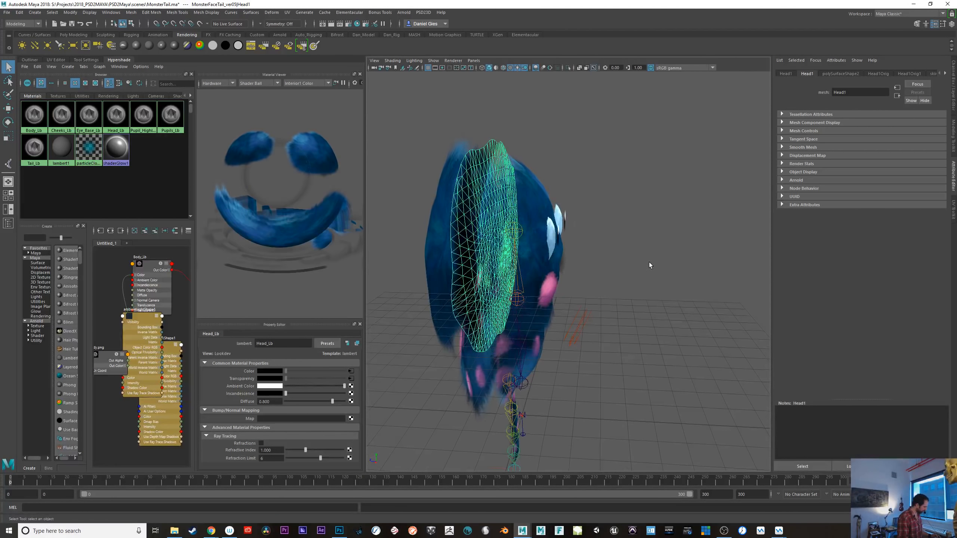
pyautogui.click(639, 313)
pyautogui.moveTo(639, 313)
pyautogui.keyDown('alt'); pyautogui.mouseDown()
pyautogui.moveTo(617, 312)
pyautogui.moveTo(690, 331)
pyautogui.moveTo(712, 323)
pyautogui.moveTo(689, 317)
pyautogui.moveTo(666, 337)
pyautogui.moveTo(645, 331)
pyautogui.mouseUp(); pyautogui.keyUp('alt')
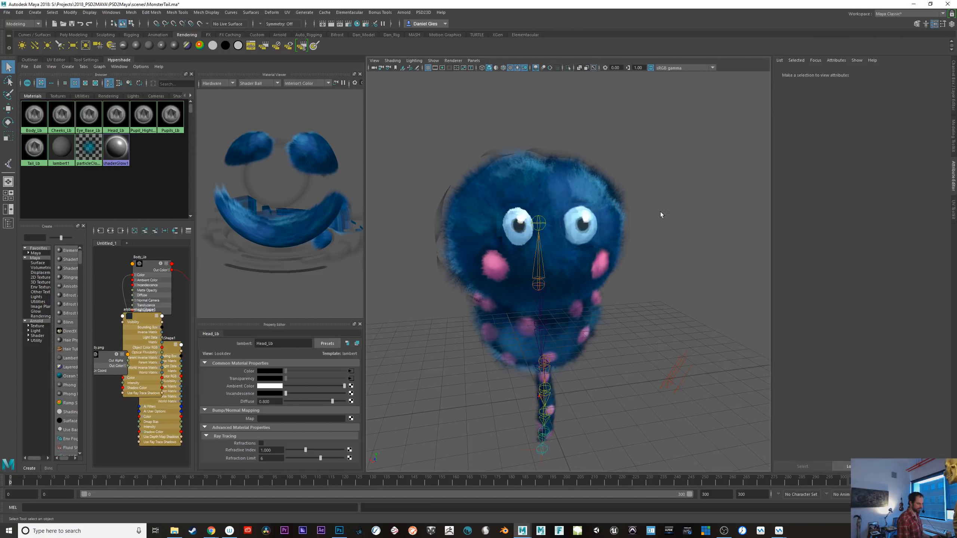
pyautogui.click(535, 68)
pyautogui.keyDown('alt'); pyautogui.moveTo(661, 283); pyautogui.dragTo(601, 253, button='right'); pyautogui.keyUp('alt')
pyautogui.keyDown('alt'); pyautogui.moveTo(601, 253); pyautogui.dragTo(622, 192, button='middle'); pyautogui.keyUp('alt')
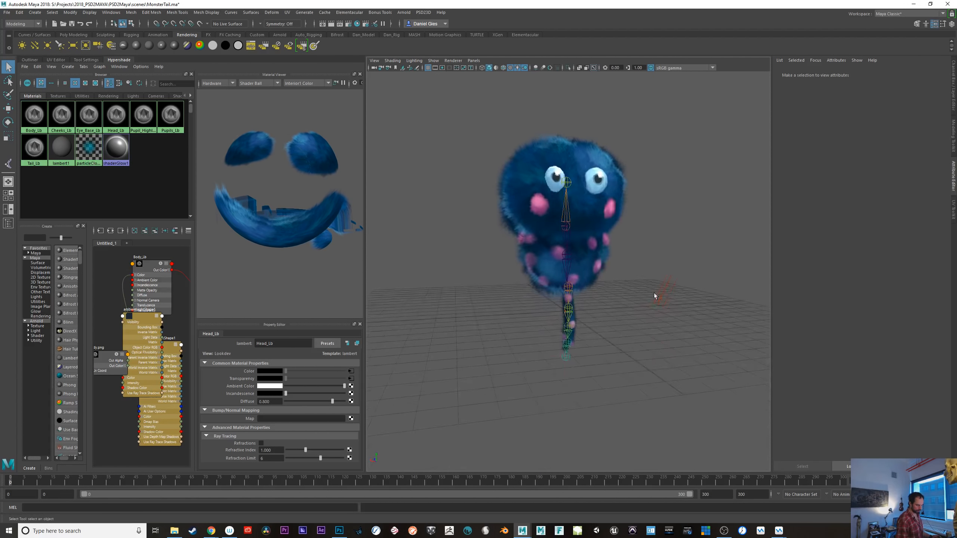
# - Set the directional light's depth map shadow resolution to 4096 and try a new rotation for the light, undoing it
pyautogui.click(668, 294)
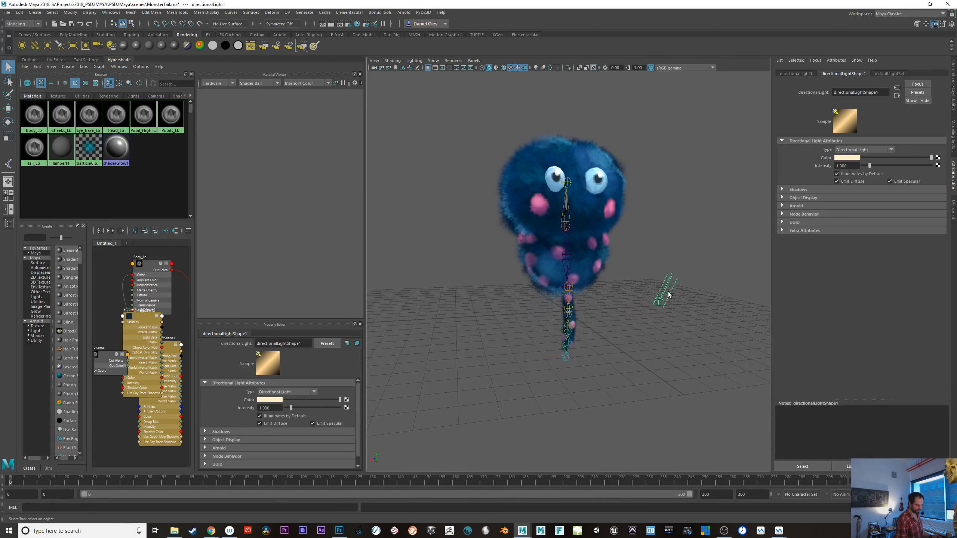
pyautogui.click(781, 190)
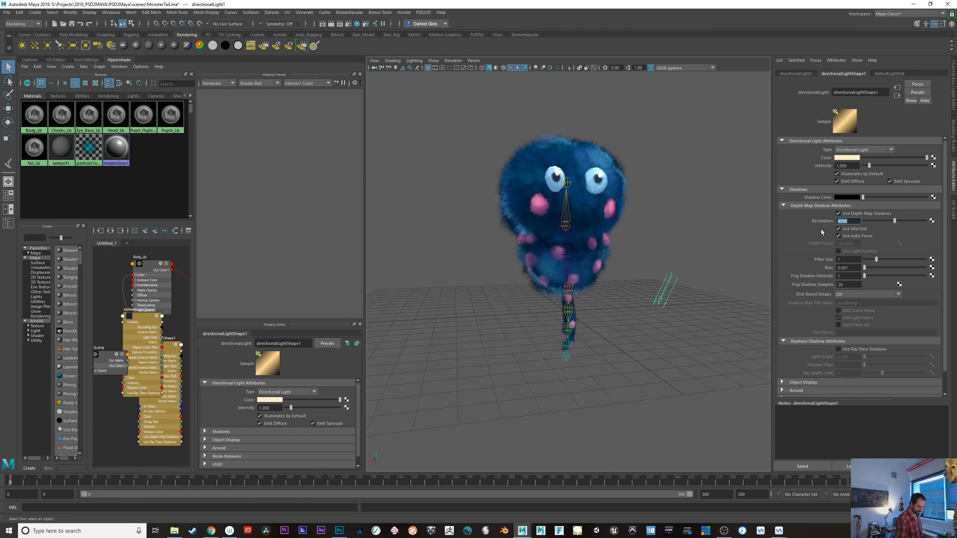
pyautogui.press('e')
pyautogui.moveTo(677, 298)
pyautogui.keyDown('alt'); pyautogui.mouseDown()
pyautogui.moveTo(684, 337)
pyautogui.moveTo(683, 249)
pyautogui.moveTo(657, 312)
pyautogui.moveTo(707, 296)
pyautogui.moveTo(693, 301)
pyautogui.mouseUp(); pyautogui.keyUp('alt')
pyautogui.keyDown('alt'); pyautogui.moveTo(597, 339); pyautogui.dragTo(668, 365, button='right'); pyautogui.keyUp('alt')
pyautogui.keyDown('alt'); pyautogui.moveTo(669, 365); pyautogui.dragTo(625, 396, button='middle'); pyautogui.keyUp('alt')
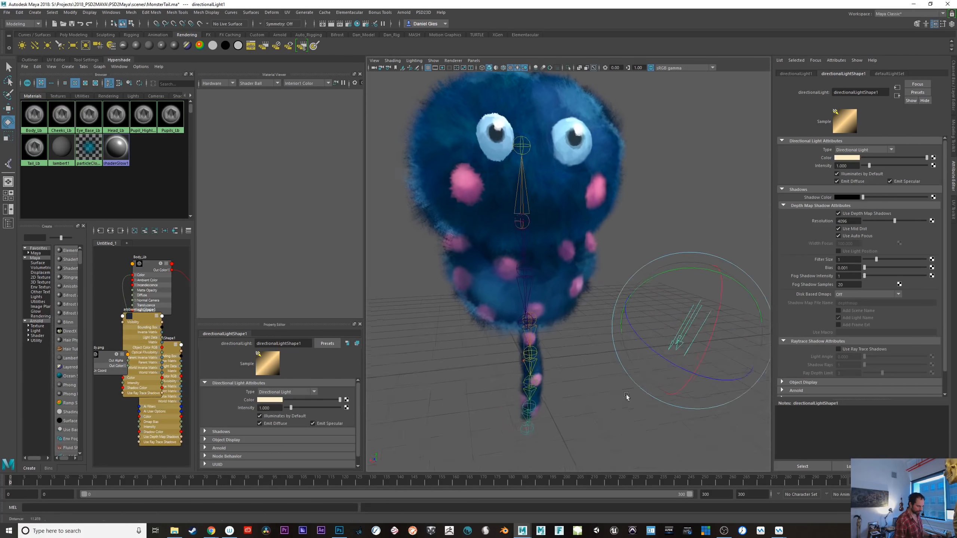
pyautogui.moveTo(649, 349); pyautogui.dragTo(700, 330)
pyautogui.hotkey('ctrl', 'z')
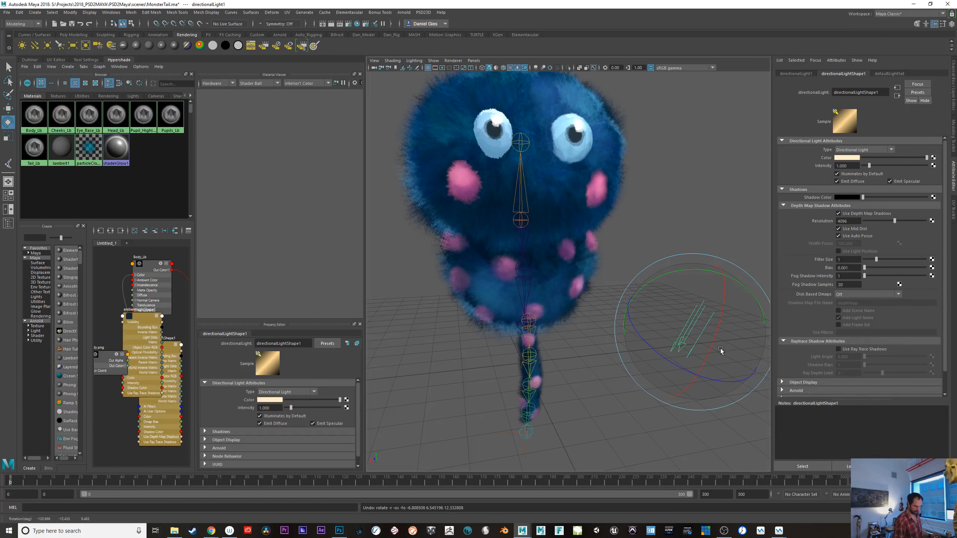
# - Set the directional light's shadow filter size to 5 and rotate the light slightly beside the monster
pyautogui.scroll(-2, 878, 294)
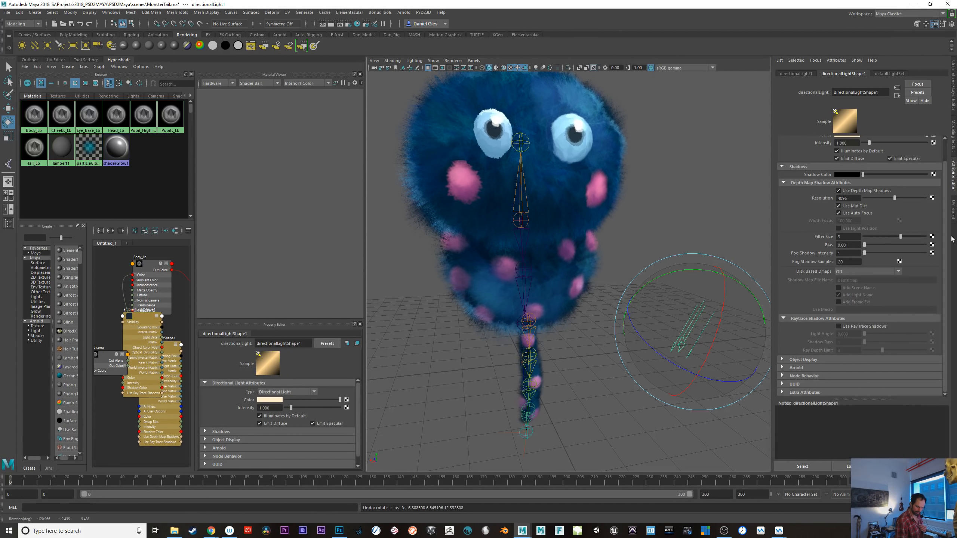
pyautogui.keyDown('alt'); pyautogui.moveTo(600, 382); pyautogui.dragTo(542, 378, button='right'); pyautogui.keyUp('alt')
pyautogui.keyDown('alt'); pyautogui.moveTo(542, 379); pyautogui.dragTo(591, 377); pyautogui.keyUp('alt')
pyautogui.moveTo(625, 326)
pyautogui.mouseDown()
pyautogui.moveTo(645, 332)
pyautogui.moveTo(583, 316)
pyautogui.moveTo(616, 303)
pyautogui.mouseUp()
pyautogui.keyDown('alt'); pyautogui.moveTo(548, 327); pyautogui.dragTo(618, 377, button='right'); pyautogui.keyUp('alt')
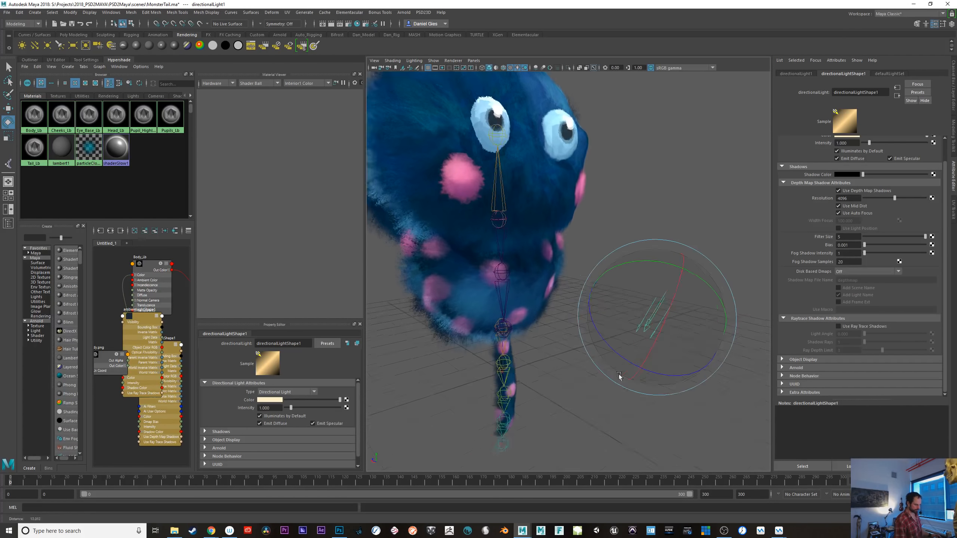
# - Examine the shadows and shading on the monster's eyes, face and side from close up and from a distance
pyautogui.keyDown('alt'); pyautogui.moveTo(580, 302); pyautogui.dragTo(580, 388, button='middle'); pyautogui.keyUp('alt')
pyautogui.keyDown('alt'); pyautogui.moveTo(525, 360); pyautogui.dragTo(590, 372, button='middle'); pyautogui.keyUp('alt')
pyautogui.keyDown('alt'); pyautogui.moveTo(590, 373); pyautogui.dragTo(693, 348, button='right'); pyautogui.keyUp('alt')
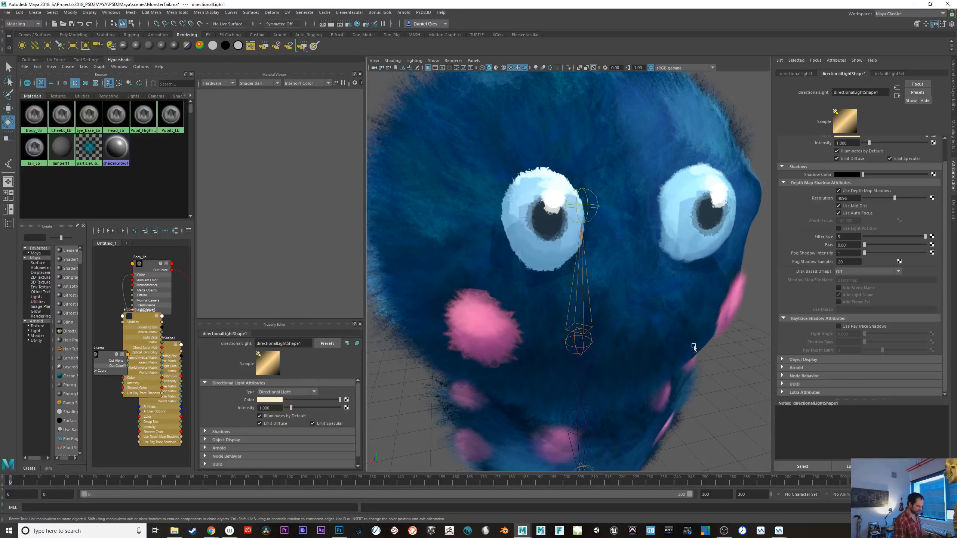
pyautogui.click(533, 262)
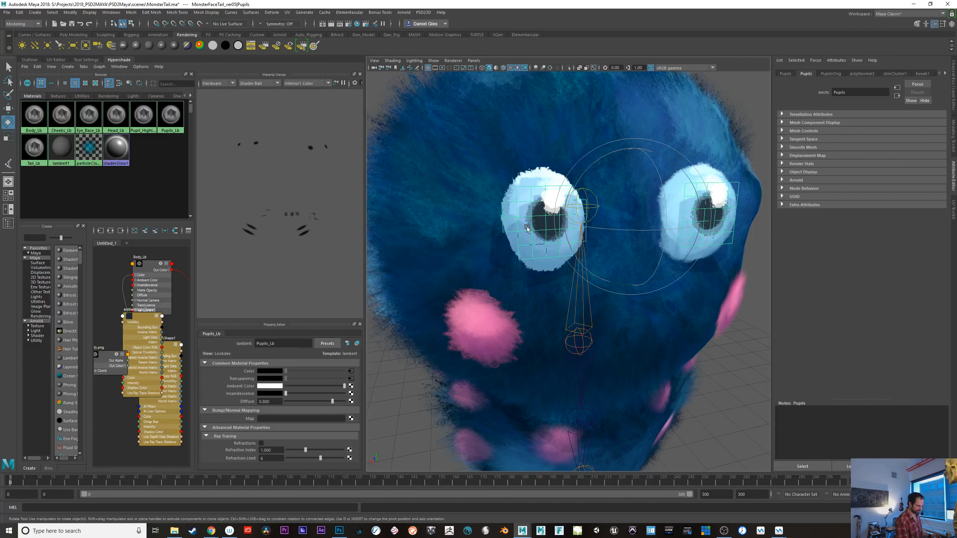
pyautogui.keyDown('alt'); pyautogui.moveTo(527, 228); pyautogui.dragTo(550, 354, button='right'); pyautogui.keyUp('alt')
pyautogui.click(721, 348)
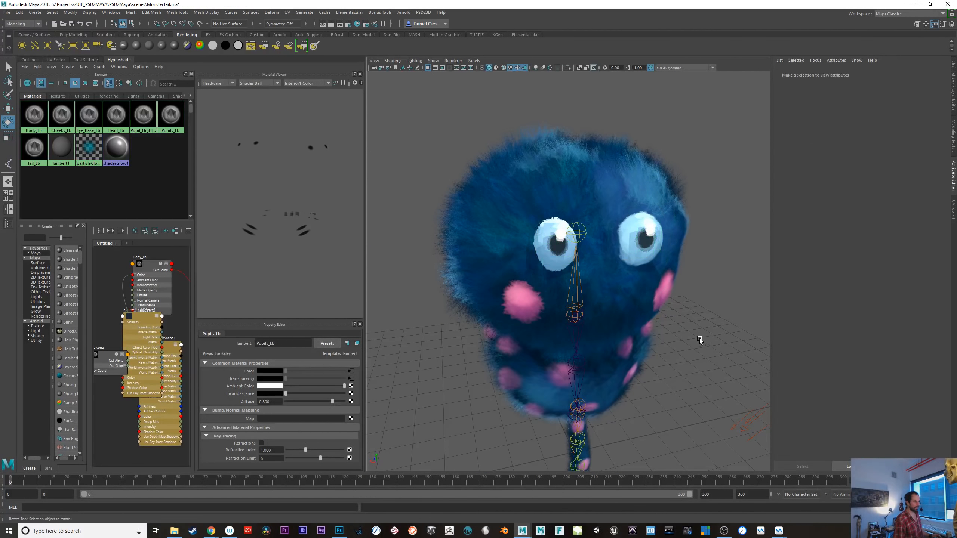
pyautogui.keyDown('alt'); pyautogui.moveTo(700, 341); pyautogui.dragTo(581, 342, button='right'); pyautogui.keyUp('alt')
pyautogui.keyDown('alt'); pyautogui.moveTo(581, 342); pyautogui.dragTo(722, 343); pyautogui.keyUp('alt')
pyautogui.keyDown('alt'); pyautogui.moveTo(722, 344); pyautogui.dragTo(557, 316, button='right'); pyautogui.keyUp('alt')
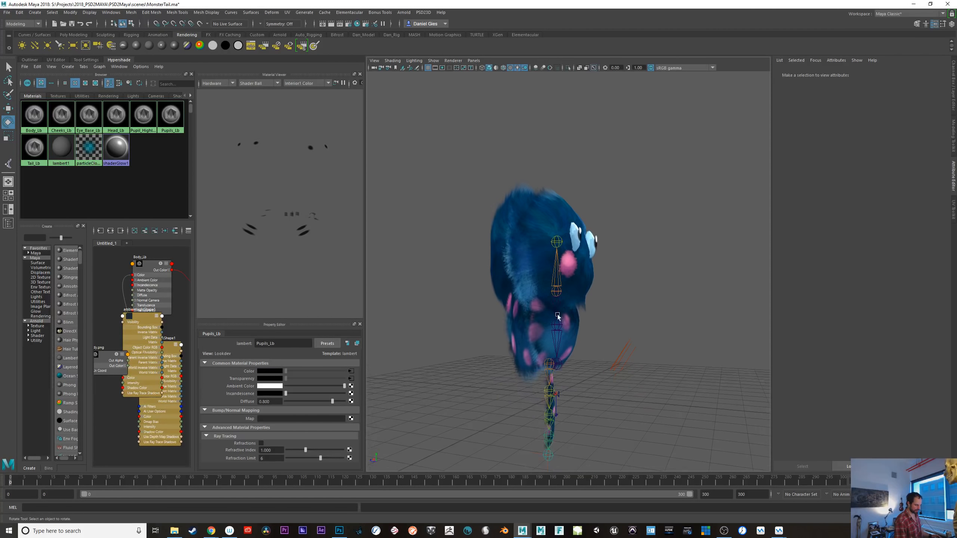
# - Play the animation from the first frame, check the tail motion from the front, and return to the start
pyautogui.moveTo(23, 482)
pyautogui.mouseDown()
pyautogui.moveTo(145, 486)
pyautogui.moveTo(57, 481)
pyautogui.moveTo(120, 471)
pyautogui.moveTo(1, 491)
pyautogui.mouseUp()
pyautogui.click(893, 482)
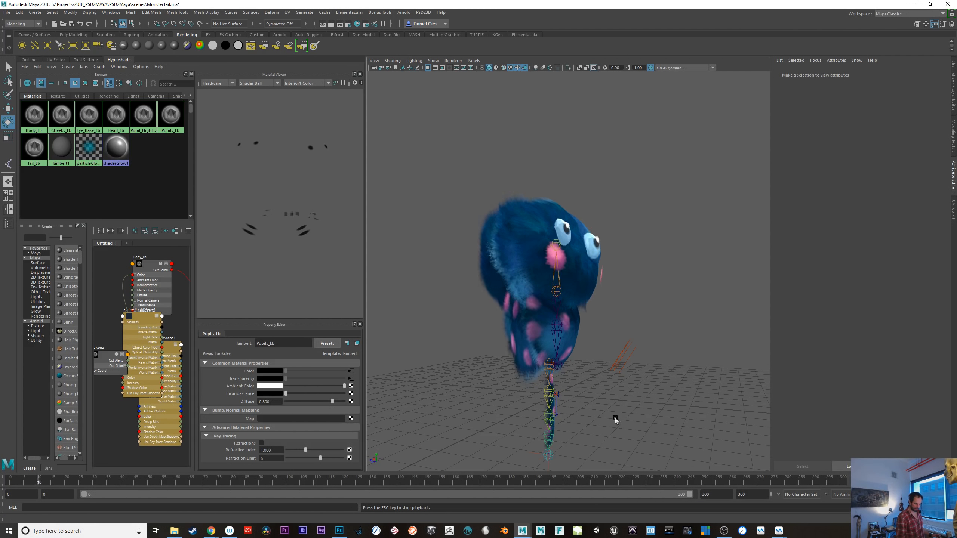
pyautogui.keyDown('alt'); pyautogui.moveTo(613, 426); pyautogui.dragTo(544, 403); pyautogui.keyUp('alt')
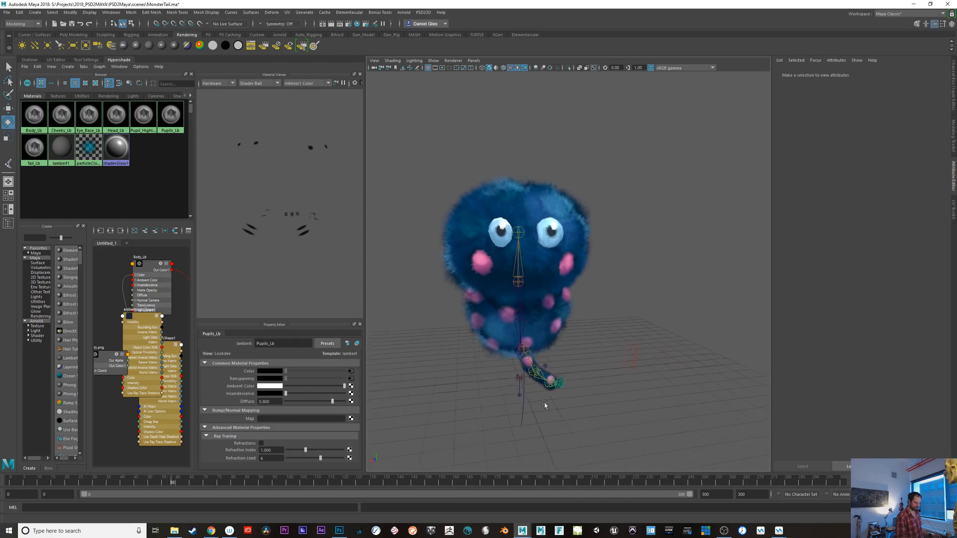
pyautogui.keyDown('alt'); pyautogui.moveTo(544, 402); pyautogui.dragTo(626, 406, button='right'); pyautogui.keyUp('alt')
pyautogui.keyDown('alt'); pyautogui.moveTo(626, 405); pyautogui.dragTo(648, 419, button='middle'); pyautogui.keyUp('alt')
pyautogui.keyDown('alt'); pyautogui.moveTo(675, 419); pyautogui.dragTo(628, 396, button='right'); pyautogui.keyUp('alt')
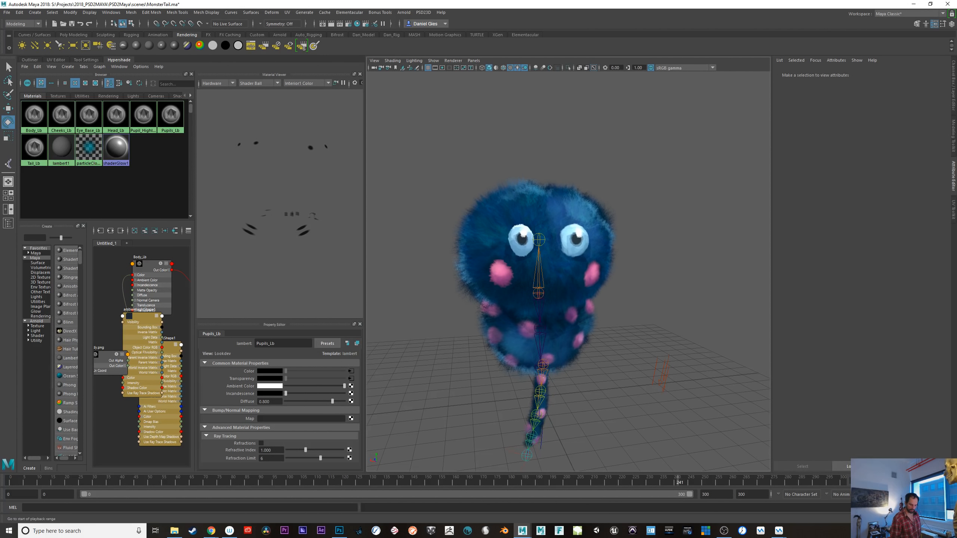
pyautogui.hotkey('alt', 'shift', 'v')
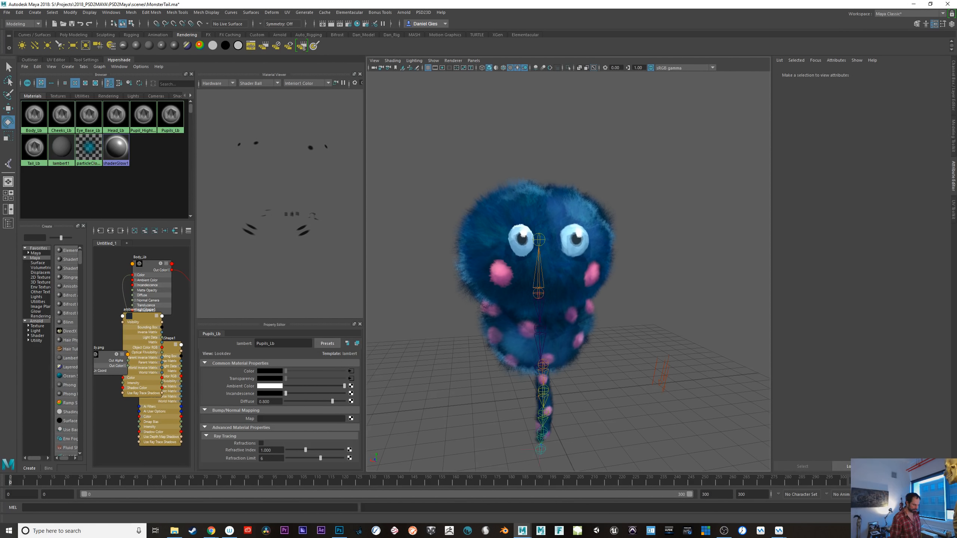
# - Save the scene and collapse the MonsterFaceTail_ver05 and Body_joint3 hierarchies in the scene's object list
pyautogui.click(35, 60)
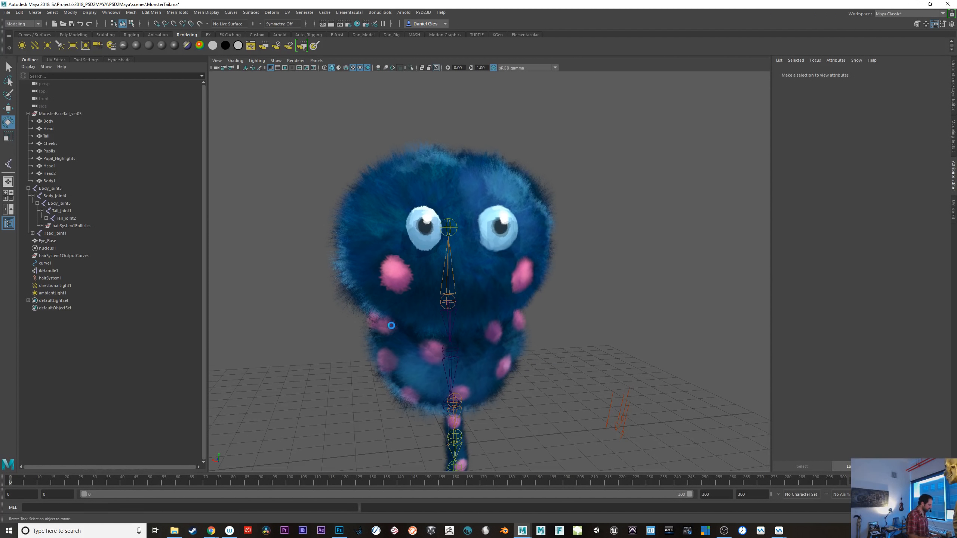
pyautogui.hotkey('ctrl', 's')
pyautogui.click(49, 114)
pyautogui.click(28, 114)
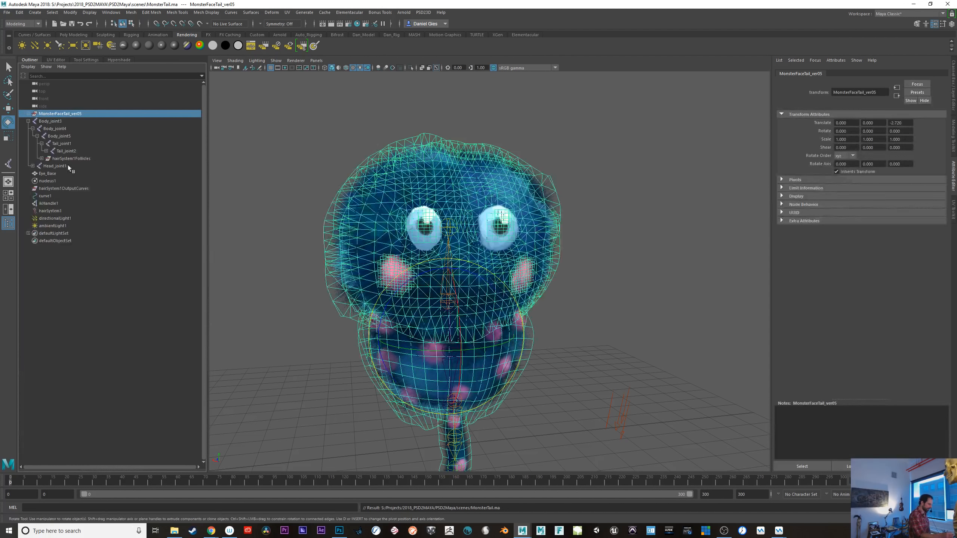
pyautogui.click(50, 121)
pyautogui.click(29, 121)
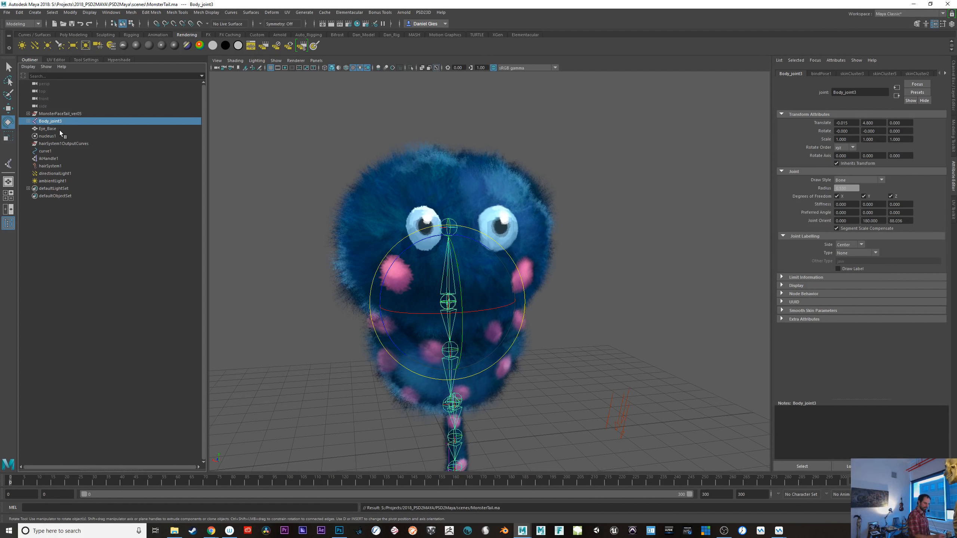
# - Try flattening the monster's depth by scaling Body_joint3 along Z, and undo the scale
pyautogui.keyDown('alt'); pyautogui.moveTo(418, 394); pyautogui.dragTo(486, 385); pyautogui.keyUp('alt')
pyautogui.press('r')
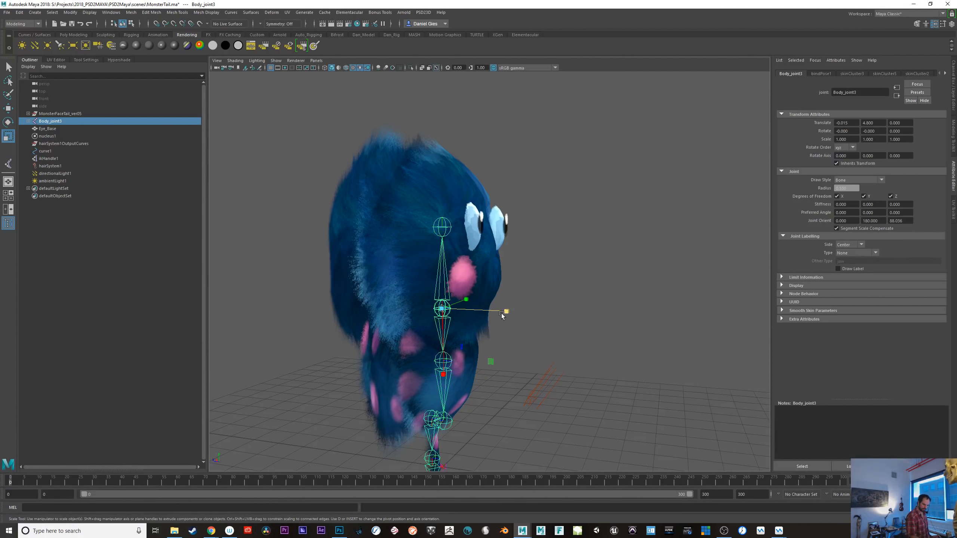
pyautogui.moveTo(503, 313); pyautogui.dragTo(443, 312)
pyautogui.hotkey('ctrl', 'z')
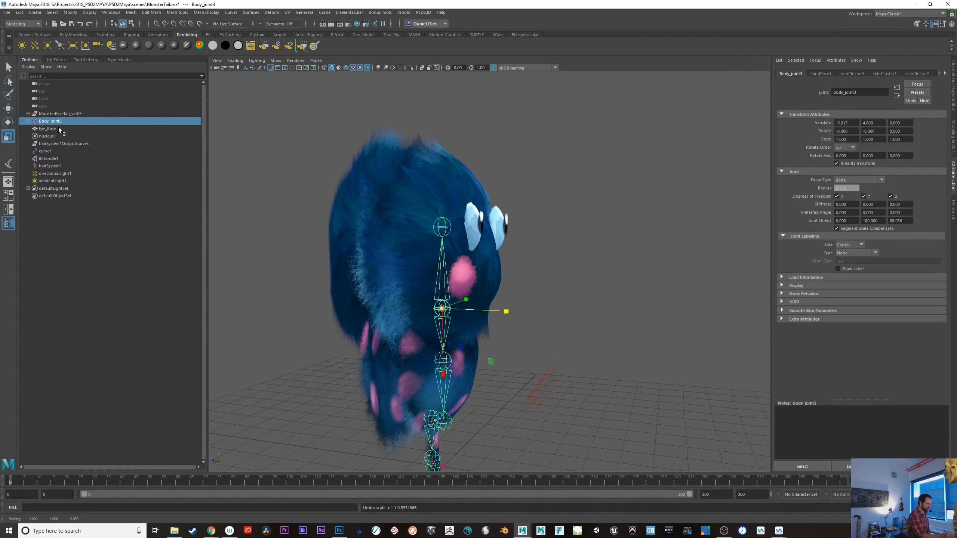
# - Group MonsterFaceTail_ver05 with Body_joint3 and scale the group to about 0.282 along Z to flatten the monster
pyautogui.click(60, 114)
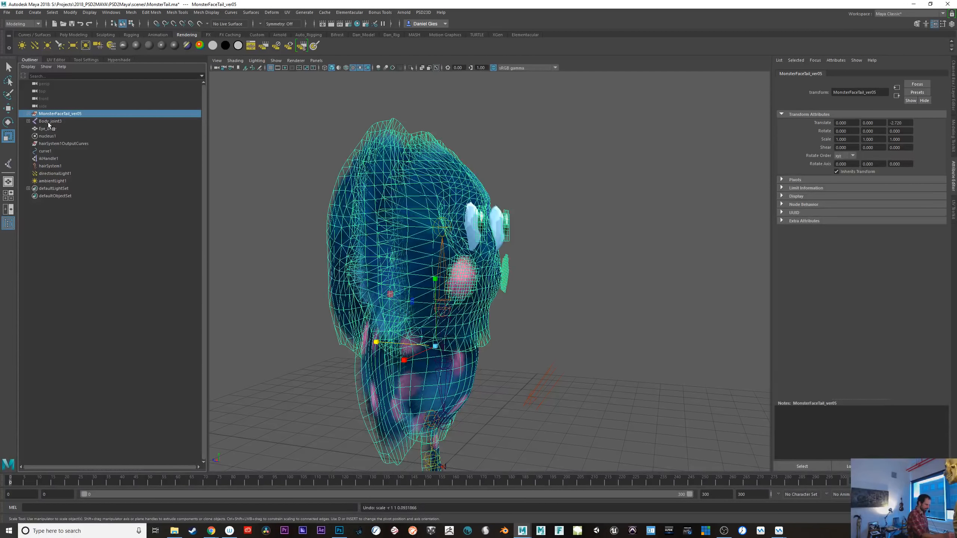
pyautogui.keyDown('ctrl'); pyautogui.click(48, 122); pyautogui.keyUp('ctrl')
pyautogui.hotkey('ctrl', 'g')
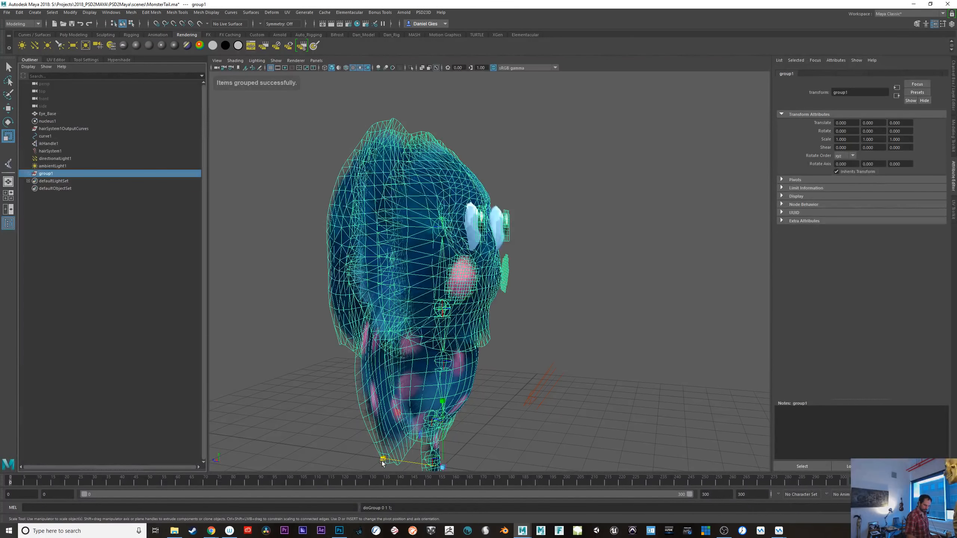
pyautogui.moveTo(381, 460); pyautogui.dragTo(394, 445)
# - Play and scrub the flattened monster's animation, check it from several angles, and return to the first frame
pyautogui.hotkey('alt', 'v')
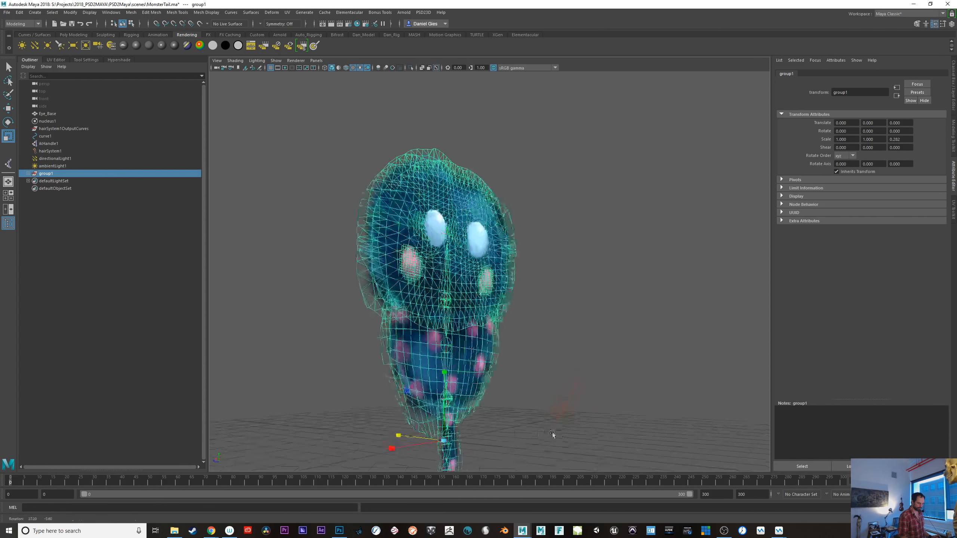
pyautogui.moveTo(20, 480); pyautogui.dragTo(60, 478)
pyautogui.click(540, 401)
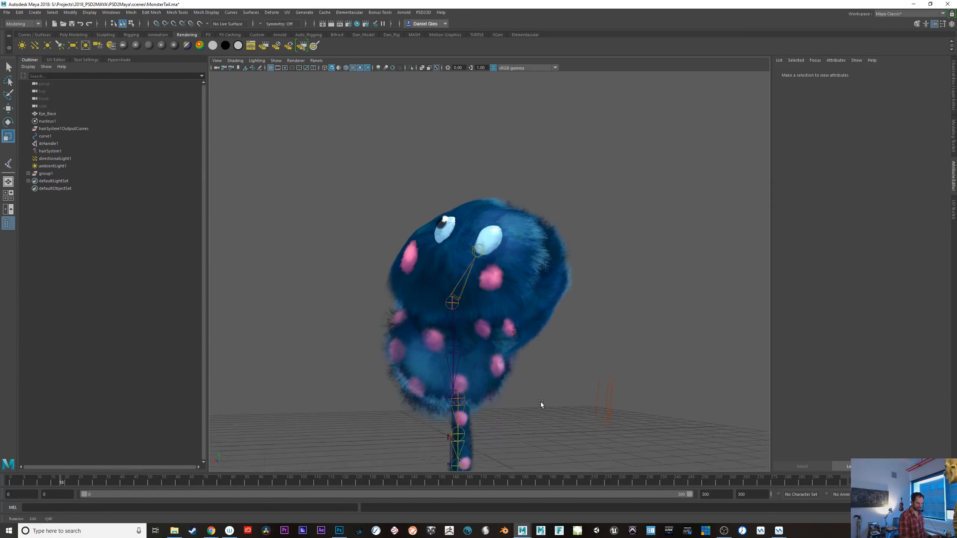
pyautogui.moveTo(540, 401)
pyautogui.keyDown('alt'); pyautogui.mouseDown()
pyautogui.moveTo(655, 446)
pyautogui.moveTo(598, 435)
pyautogui.moveTo(553, 440)
pyautogui.moveTo(677, 452)
pyautogui.moveTo(657, 420)
pyautogui.moveTo(583, 416)
pyautogui.mouseUp(); pyautogui.keyUp('alt')
pyautogui.moveTo(59, 480)
pyautogui.mouseDown()
pyautogui.moveTo(30, 486)
pyautogui.moveTo(178, 474)
pyautogui.moveTo(64, 491)
pyautogui.moveTo(135, 474)
pyautogui.moveTo(1, 484)
pyautogui.mouseUp()
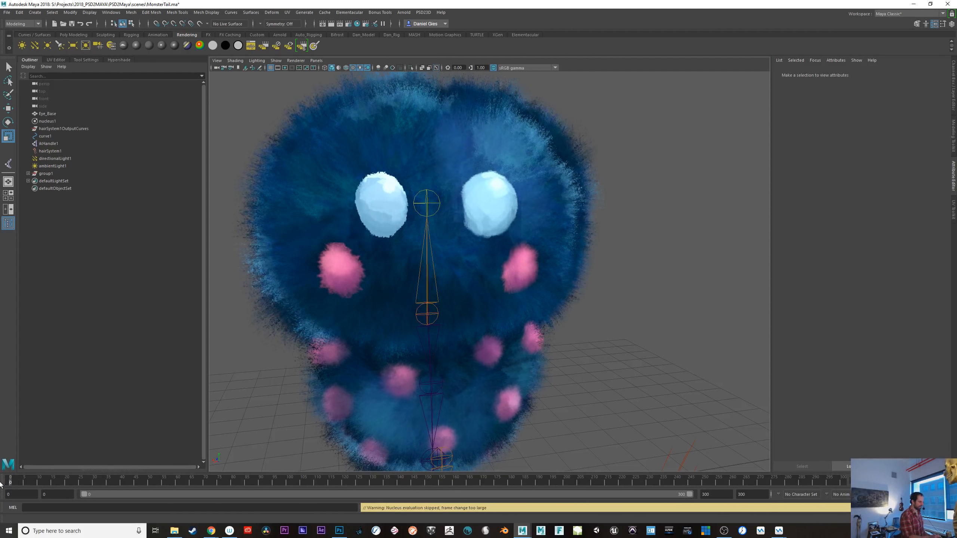
# - Undo the flattening scale and the grouping of MonsterFaceTail_ver05 with Body_joint3
pyautogui.hotkey('ctrl', 'z')
pyautogui.hotkey('ctrl', 'z')
pyautogui.hotkey('ctrl', 'z')
pyautogui.hotkey('ctrl', 'z')
pyautogui.hotkey('ctrl', 'z')
pyautogui.hotkey('ctrl', 'z')
pyautogui.hotkey('ctrl', 'z')
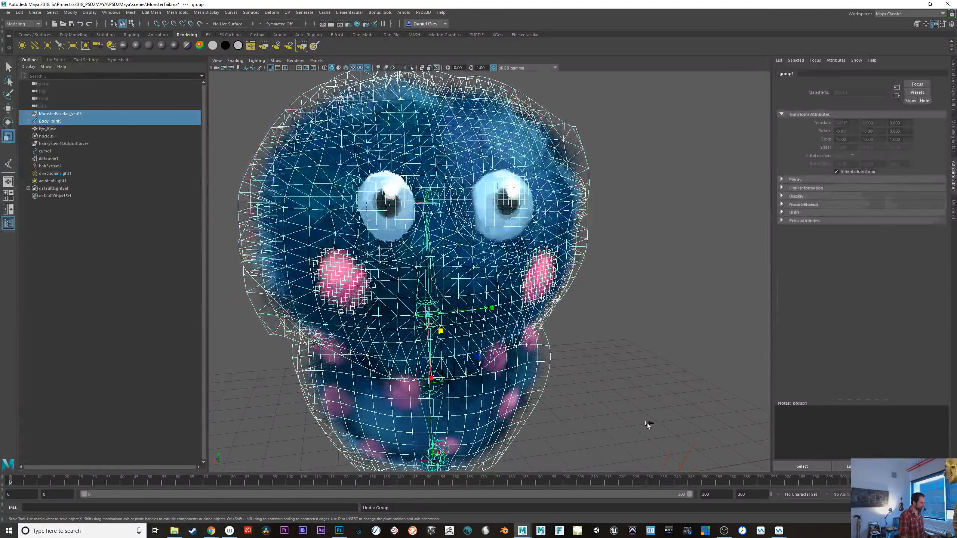
# - Play the animation again from the first frame and check the full-depth monster and its dynamic tail from several angles
pyautogui.keyDown('alt'); pyautogui.moveTo(476, 407); pyautogui.dragTo(446, 401); pyautogui.keyUp('alt')
pyautogui.keyDown('alt'); pyautogui.moveTo(447, 401); pyautogui.dragTo(398, 389, button='right'); pyautogui.keyUp('alt')
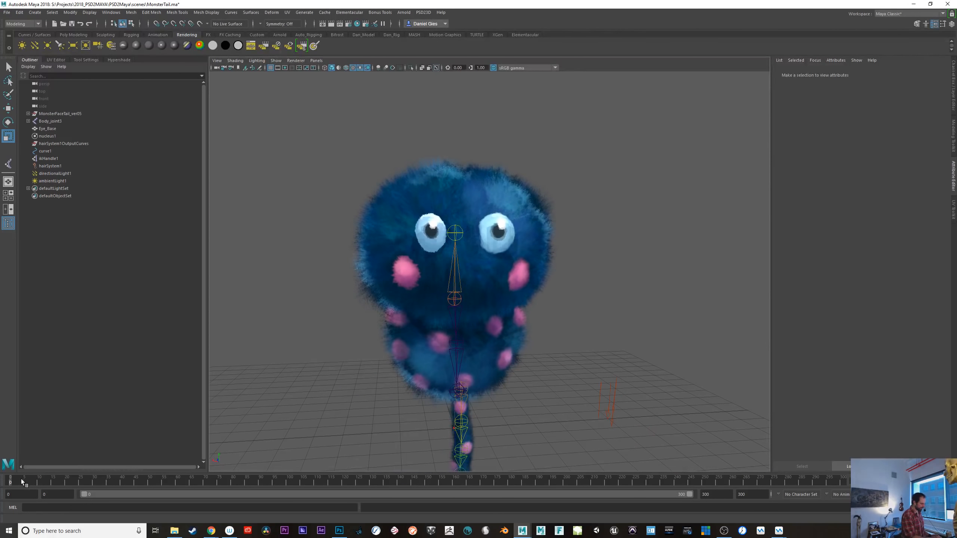
pyautogui.moveTo(22, 481); pyautogui.dragTo(1, 481)
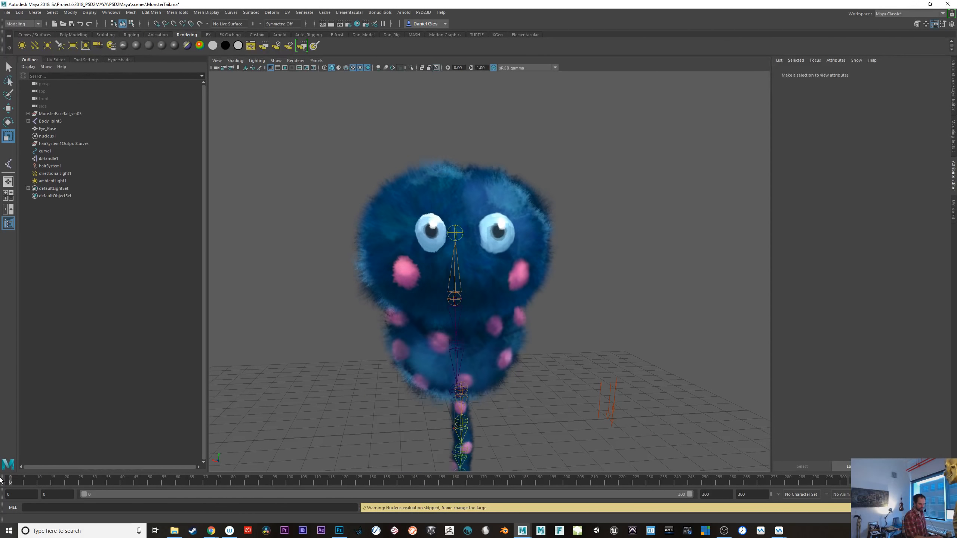
pyautogui.click(921, 482)
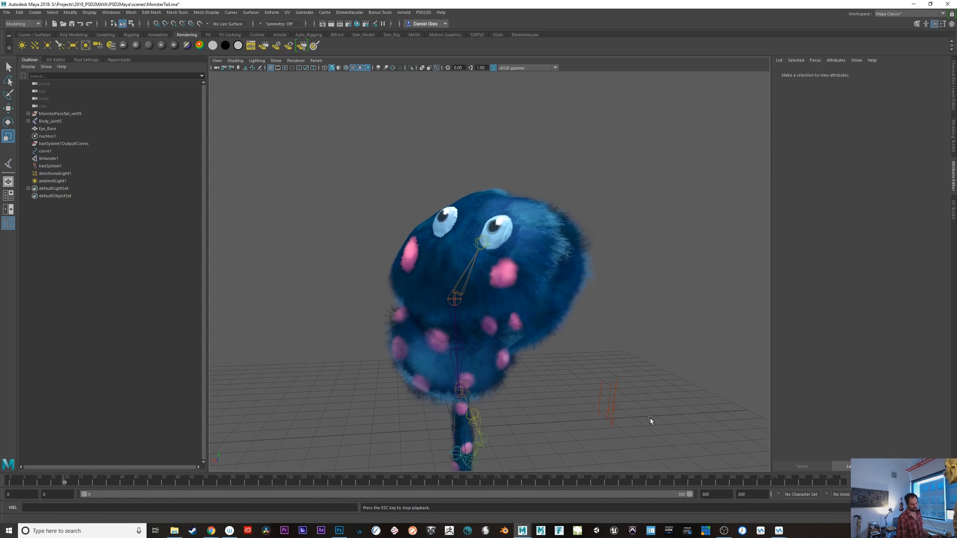
pyautogui.keyDown('alt'); pyautogui.moveTo(650, 419); pyautogui.dragTo(633, 416); pyautogui.keyUp('alt')
pyautogui.keyDown('alt'); pyautogui.moveTo(633, 416); pyautogui.dragTo(606, 408, button='right'); pyautogui.keyUp('alt')
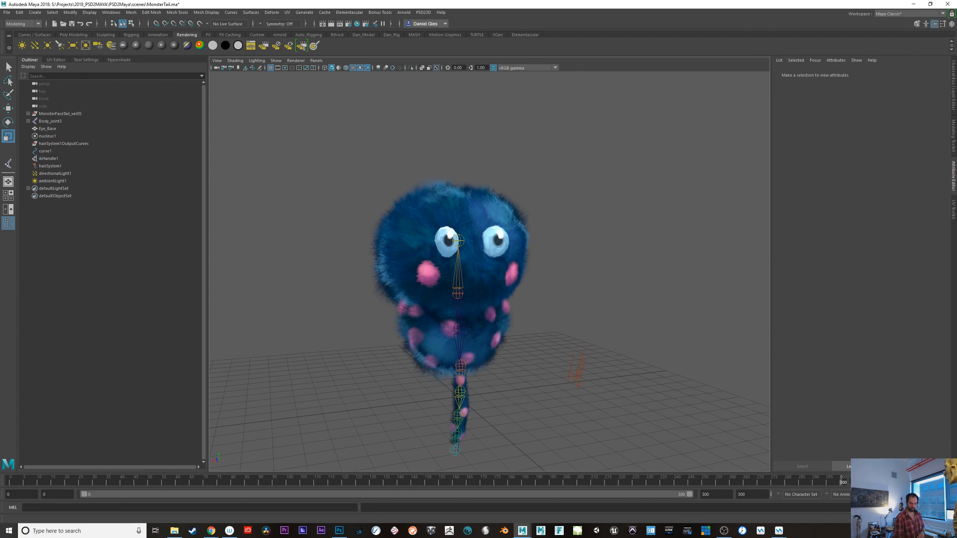
pyautogui.hotkey('alt', 'v')
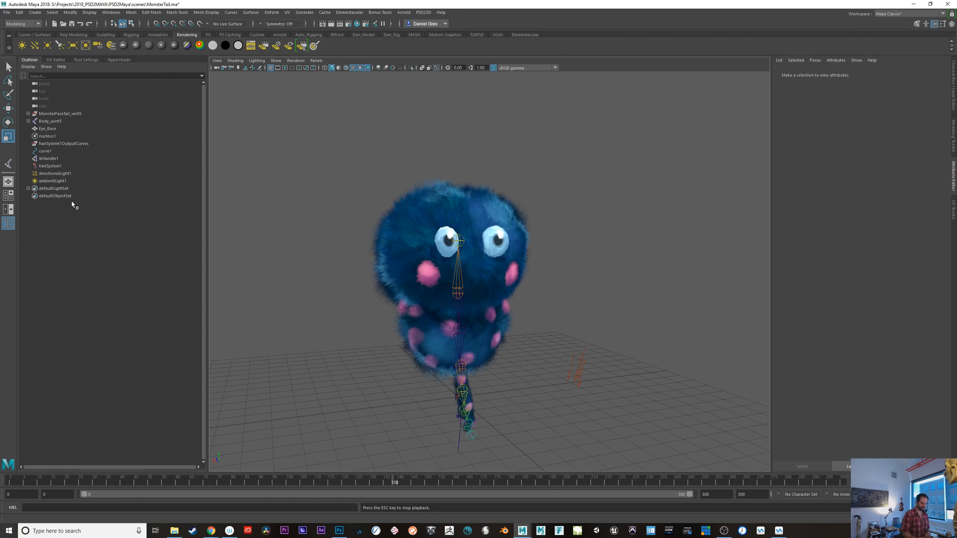
pyautogui.keyDown('alt'); pyautogui.moveTo(604, 433); pyautogui.dragTo(611, 407); pyautogui.keyUp('alt')
pyautogui.keyDown('alt'); pyautogui.moveTo(611, 407); pyautogui.dragTo(583, 356, button='middle'); pyautogui.keyUp('alt')
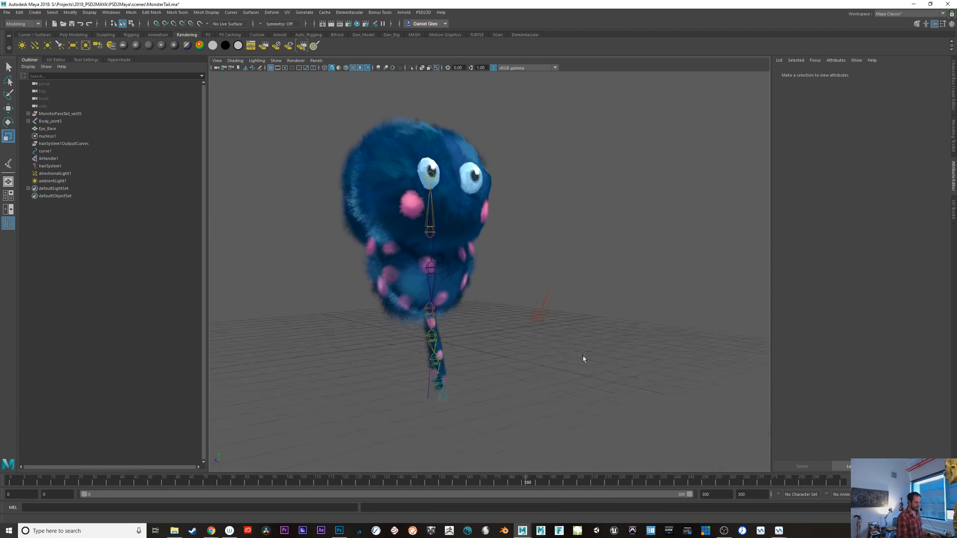
# - Play the animation, inspect the face and dynamic tail from a closer frontal view, and return to the first frame
pyautogui.keyDown('alt'); pyautogui.moveTo(583, 356); pyautogui.dragTo(606, 395, button='right'); pyautogui.keyUp('alt')
pyautogui.keyDown('alt'); pyautogui.moveTo(606, 395); pyautogui.dragTo(543, 388); pyautogui.keyUp('alt')
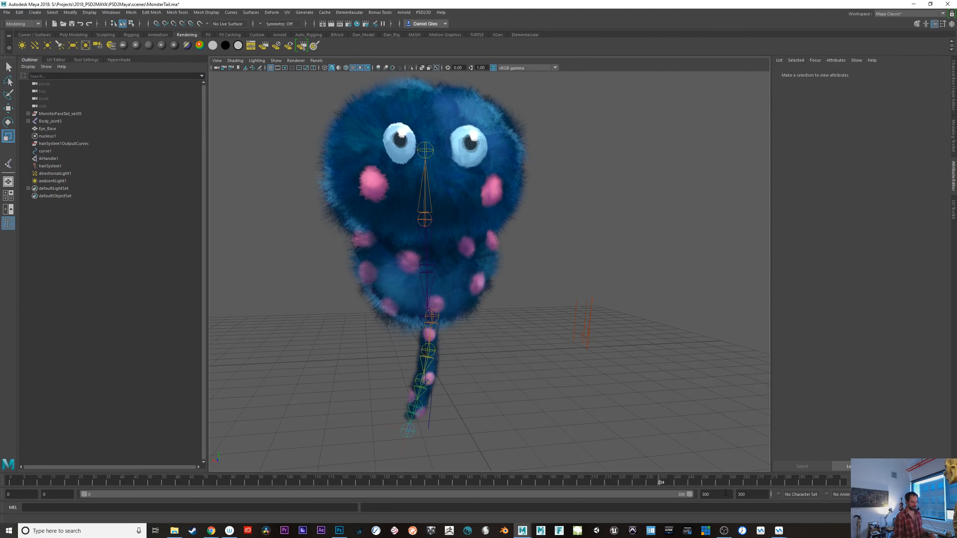
pyautogui.click(884, 481)
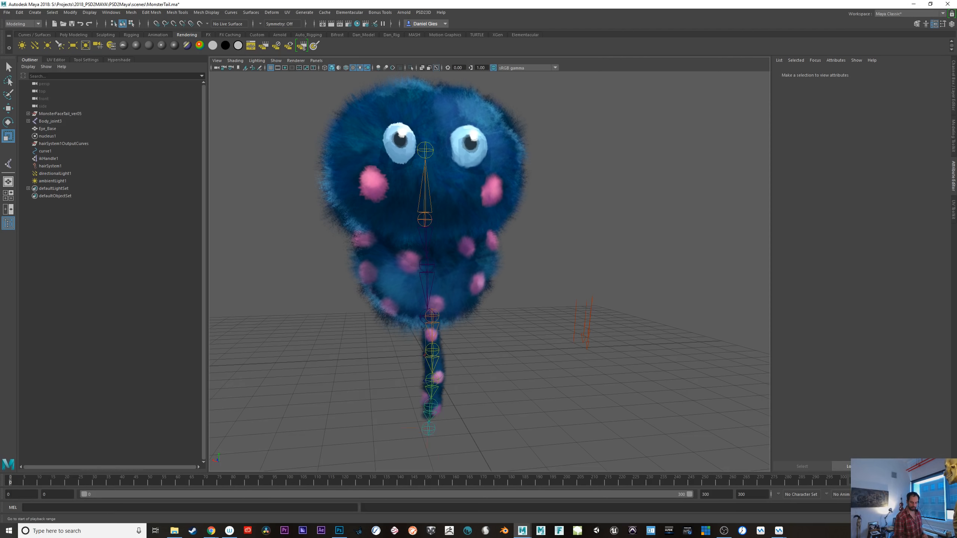
pyautogui.click(903, 481)
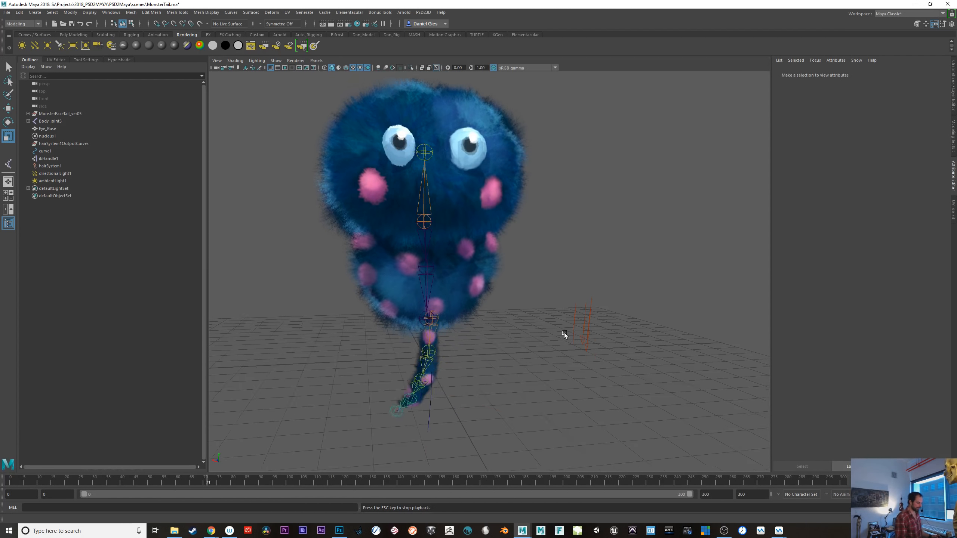
pyautogui.keyDown('alt'); pyautogui.moveTo(564, 333); pyautogui.dragTo(572, 361, button='middle'); pyautogui.keyUp('alt')
pyautogui.keyDown('alt'); pyautogui.moveTo(571, 361); pyautogui.dragTo(570, 359); pyautogui.keyUp('alt')
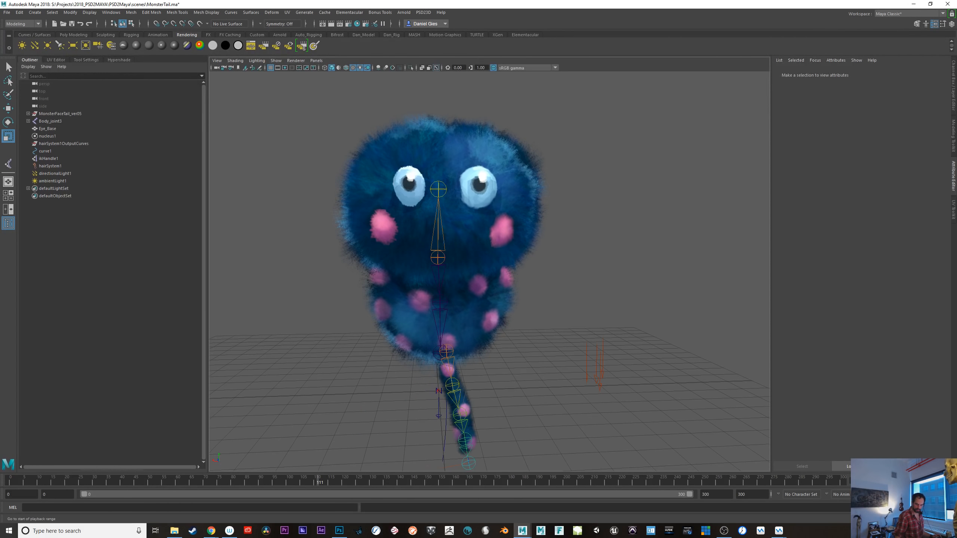
pyautogui.click(884, 481)
# - Look through the Head mesh's history nodes and delete the non-deformer history on all objects in the scene
pyautogui.click(528, 224)
pyautogui.click(566, 311)
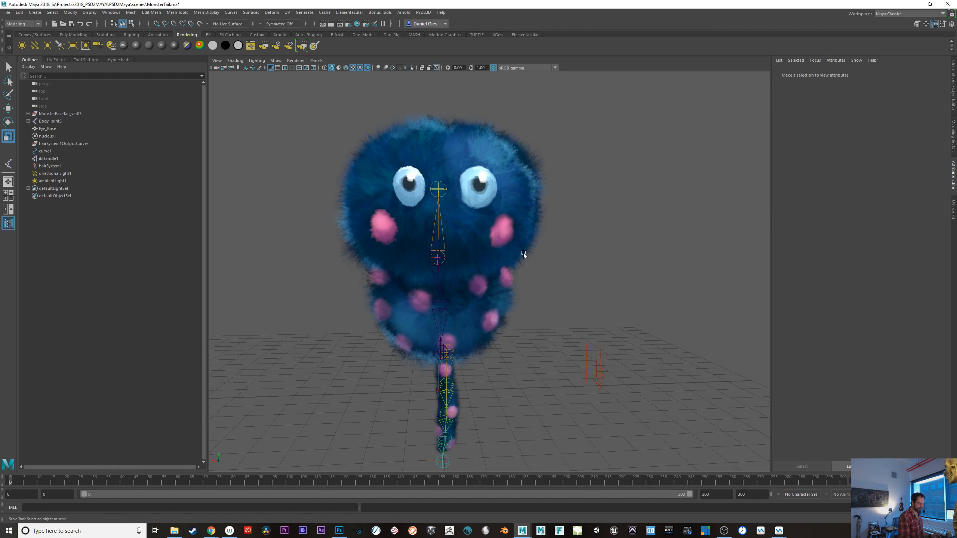
pyautogui.moveTo(523, 253); pyautogui.dragTo(538, 245)
pyautogui.click(651, 265)
pyautogui.click(534, 204)
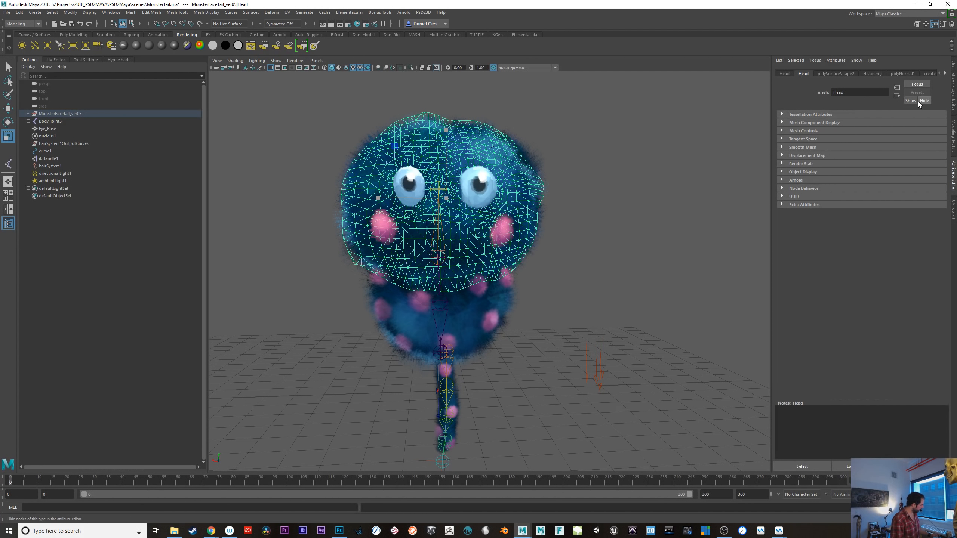
pyautogui.hotkey('ctrl', 'a')
pyautogui.hotkey('ctrl', 'a')
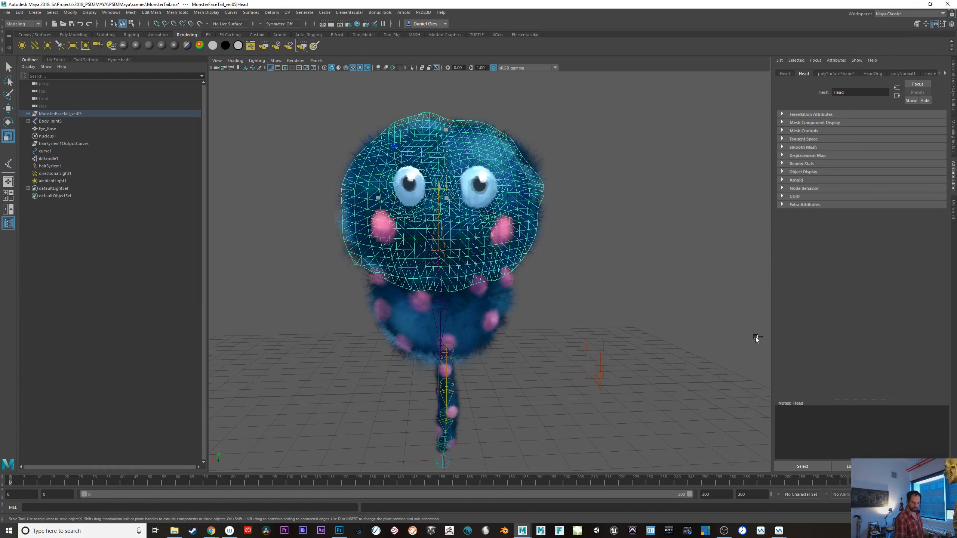
pyautogui.click(846, 74)
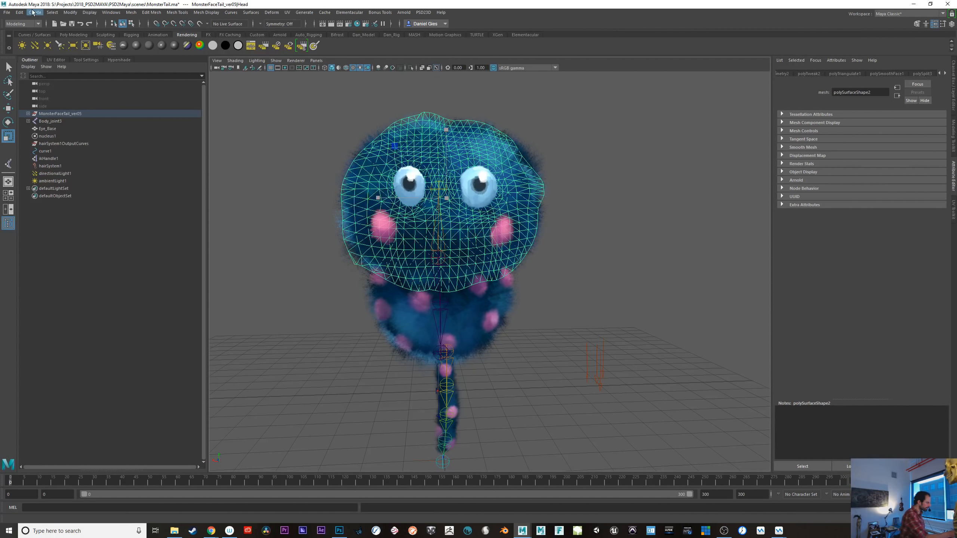
pyautogui.click(19, 12)
pyautogui.moveTo(84, 107)
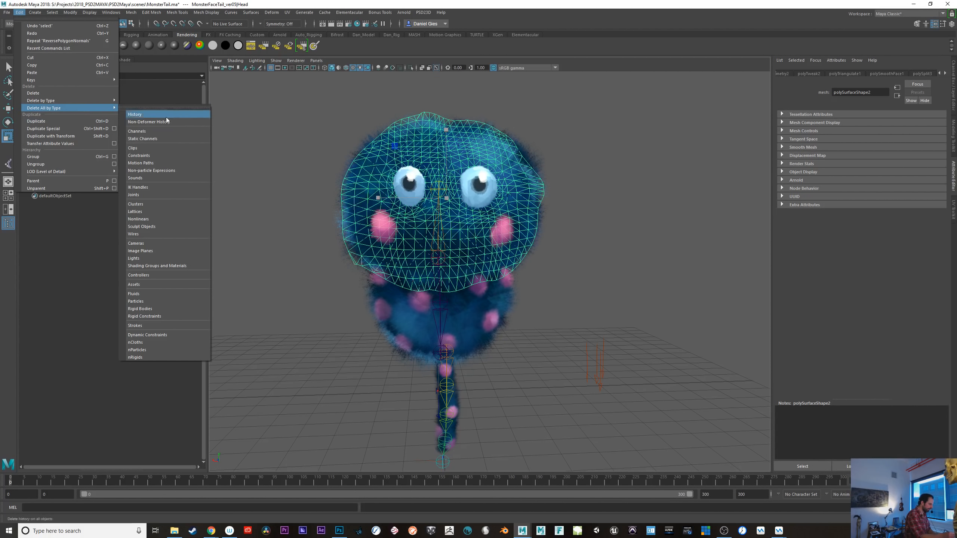
pyautogui.click(188, 121)
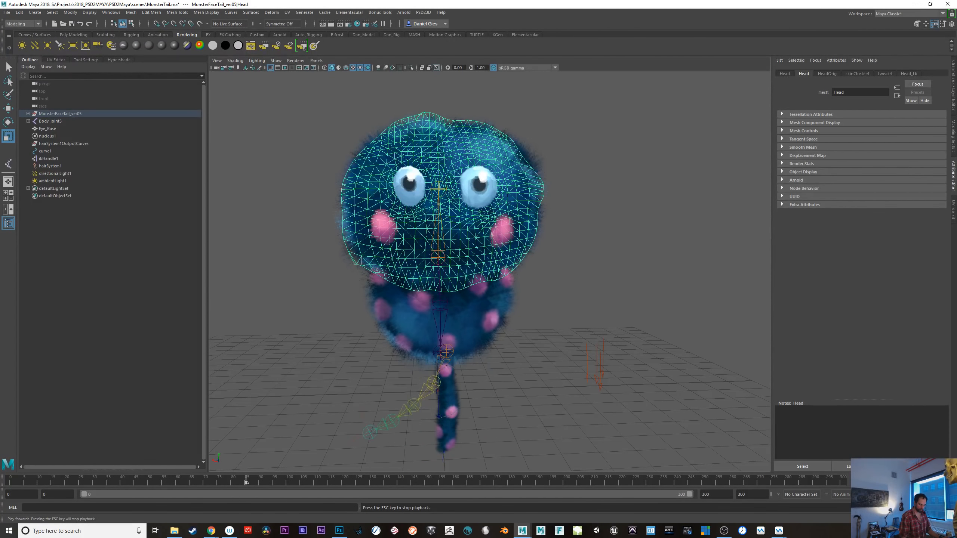
# - Play the animation briefly, return to the first frame, and check the remaining nodes on the Body1 and Head meshes
pyautogui.click(918, 480)
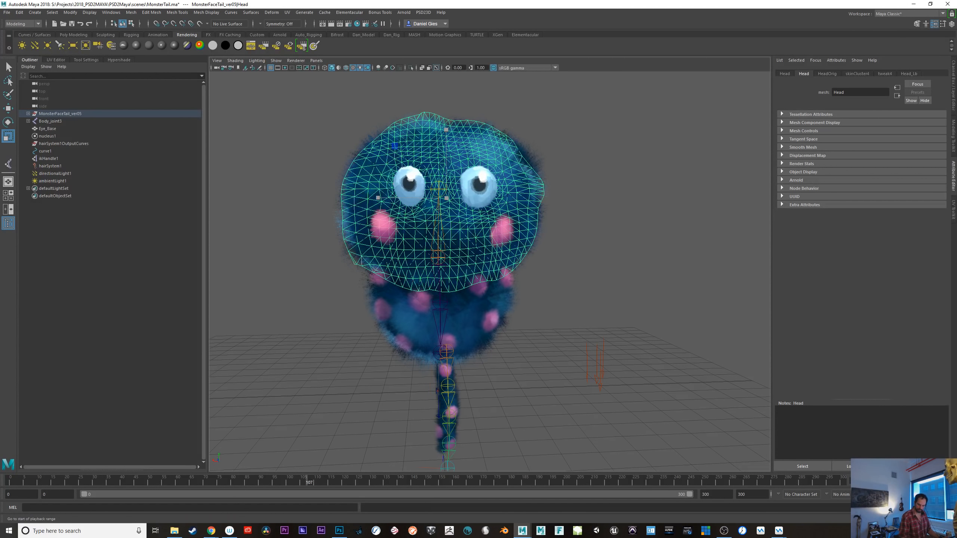
pyautogui.click(477, 318)
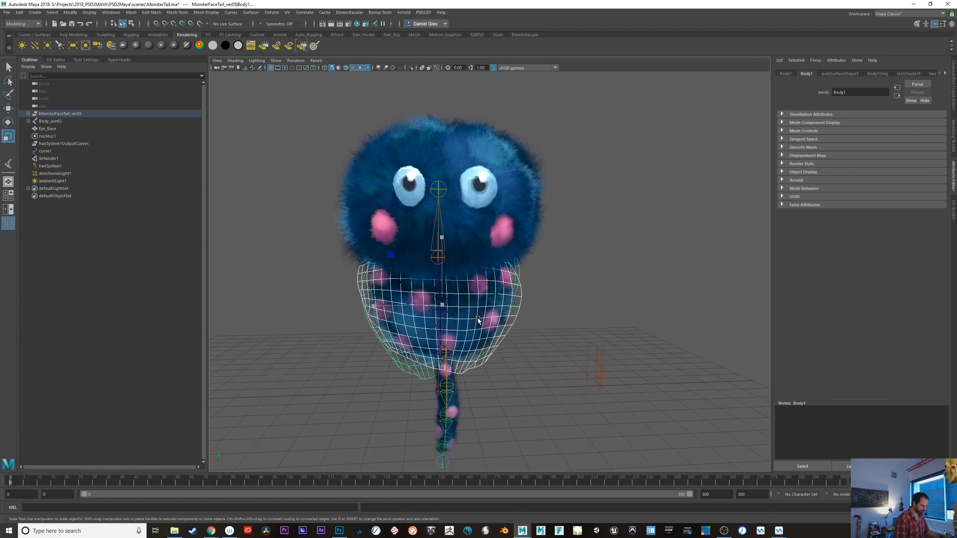
pyautogui.click(531, 224)
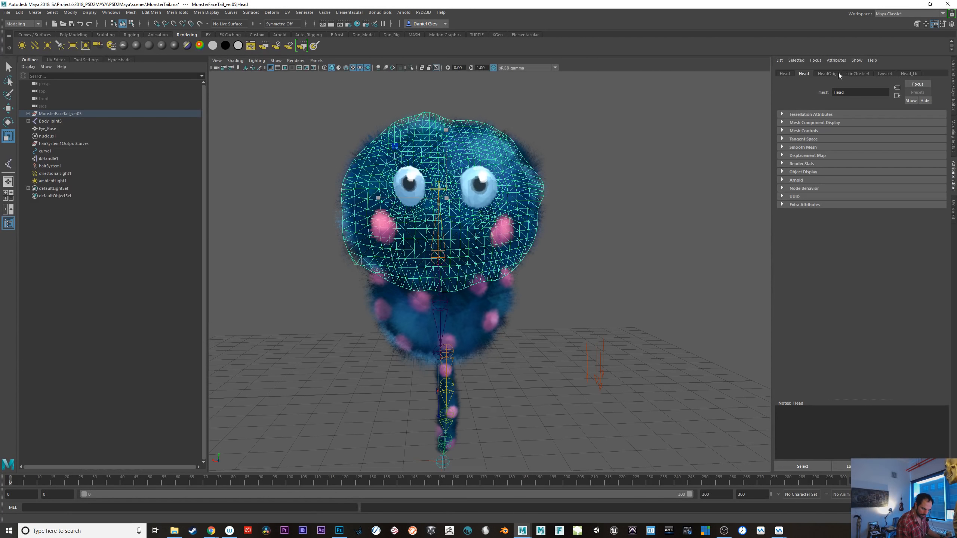
pyautogui.click(586, 188)
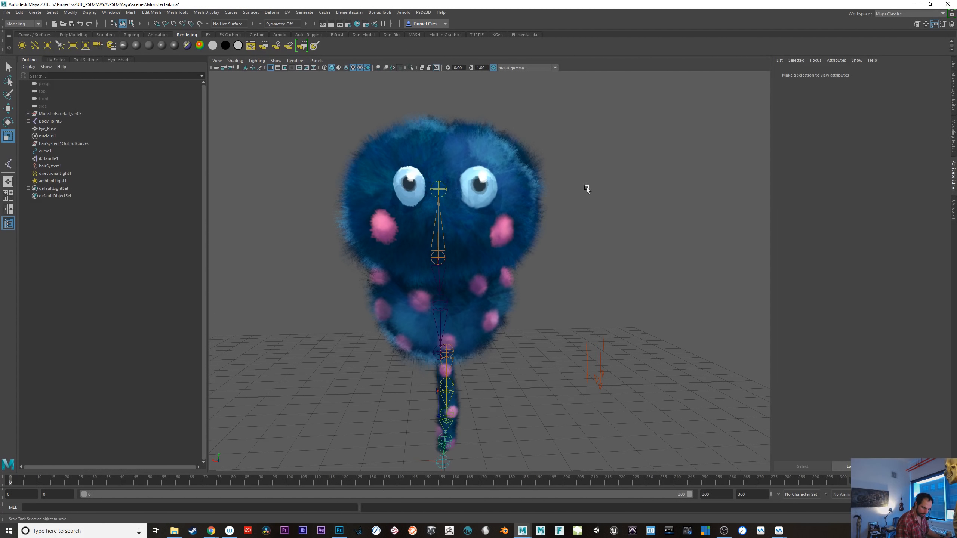
# - Set the Diffuse of the head's Head_Lb Lambert material to 0
pyautogui.click(534, 208)
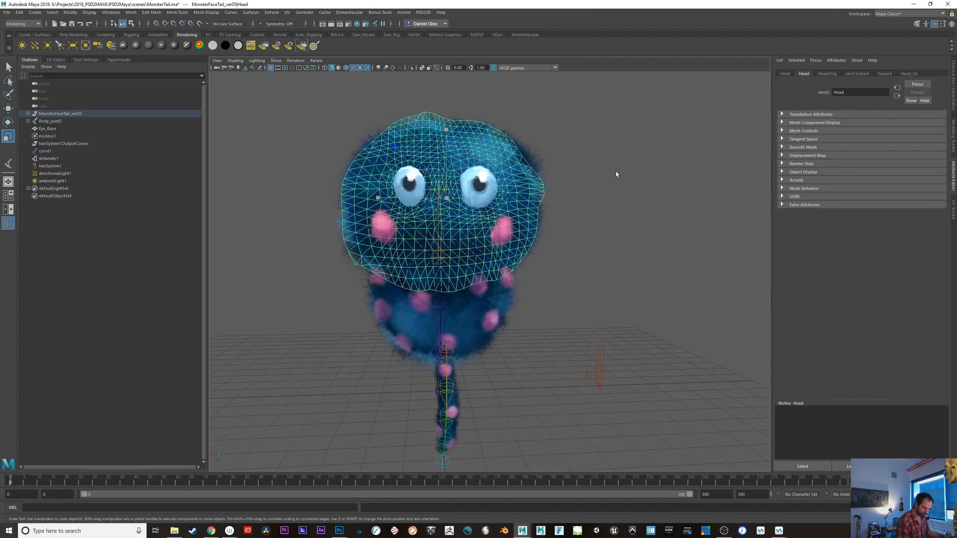
pyautogui.click(834, 74)
pyautogui.click(857, 73)
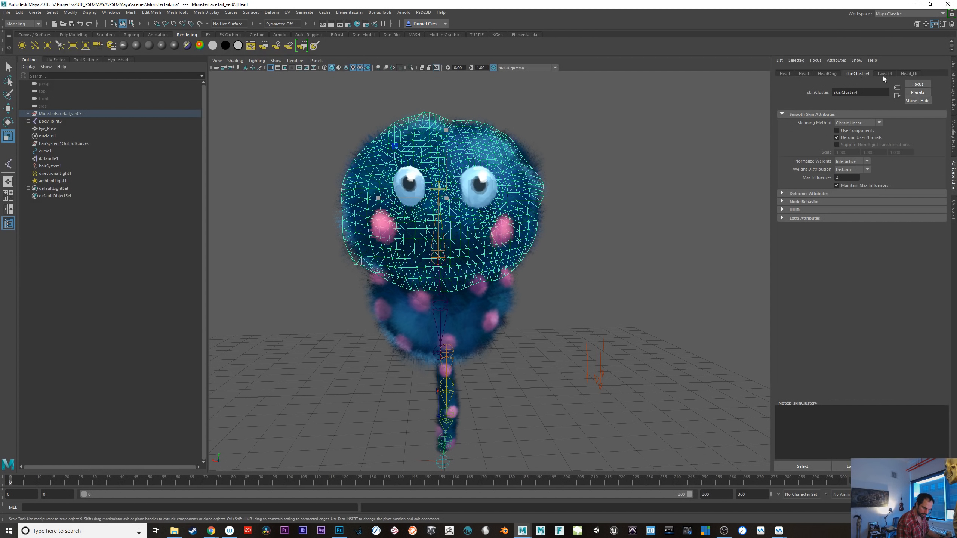
pyautogui.click(883, 75)
pyautogui.click(905, 75)
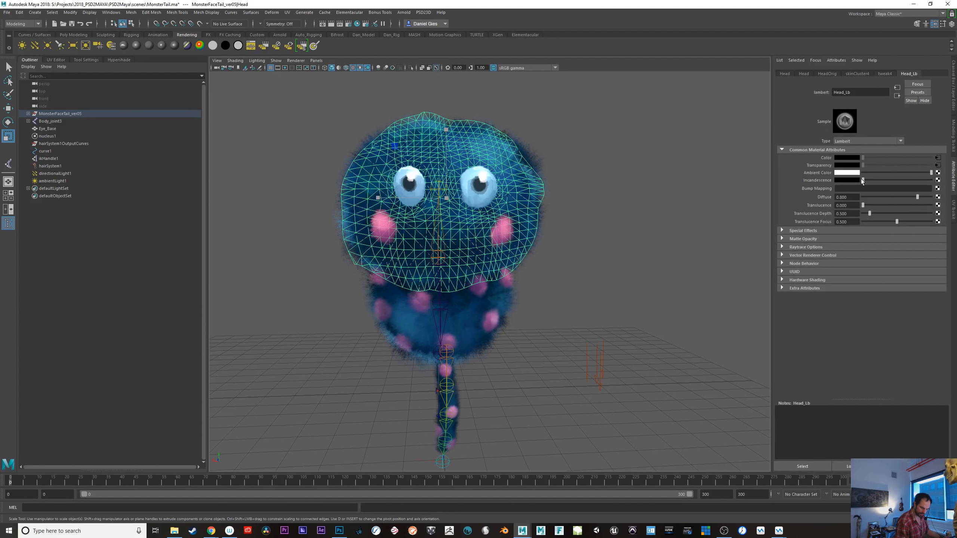
pyautogui.moveTo(930, 172); pyautogui.dragTo(956, 173)
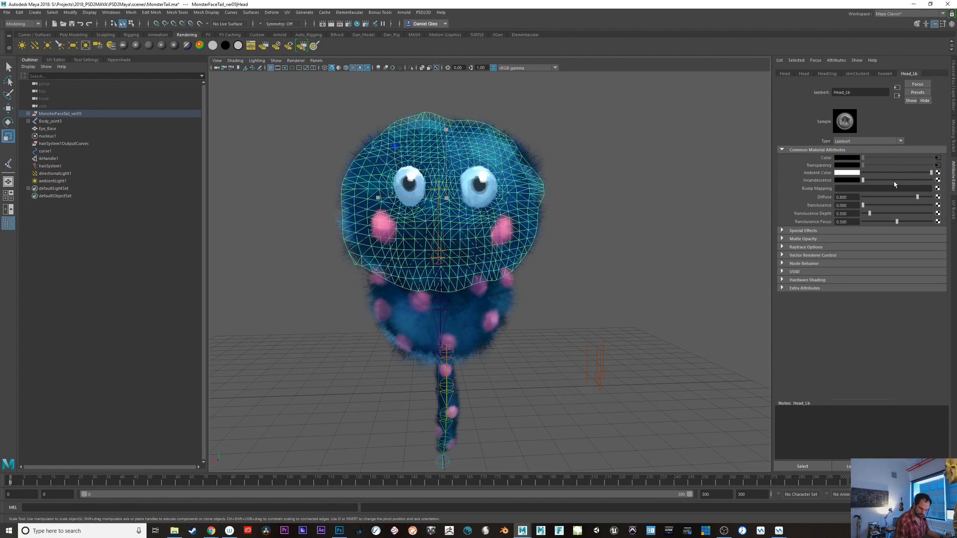
pyautogui.moveTo(888, 200); pyautogui.dragTo(825, 204)
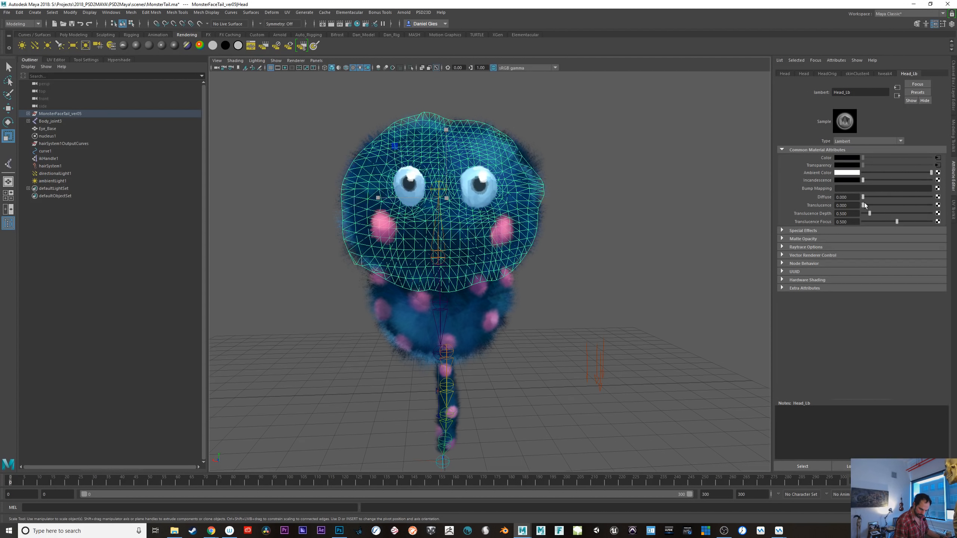
pyautogui.click(621, 284)
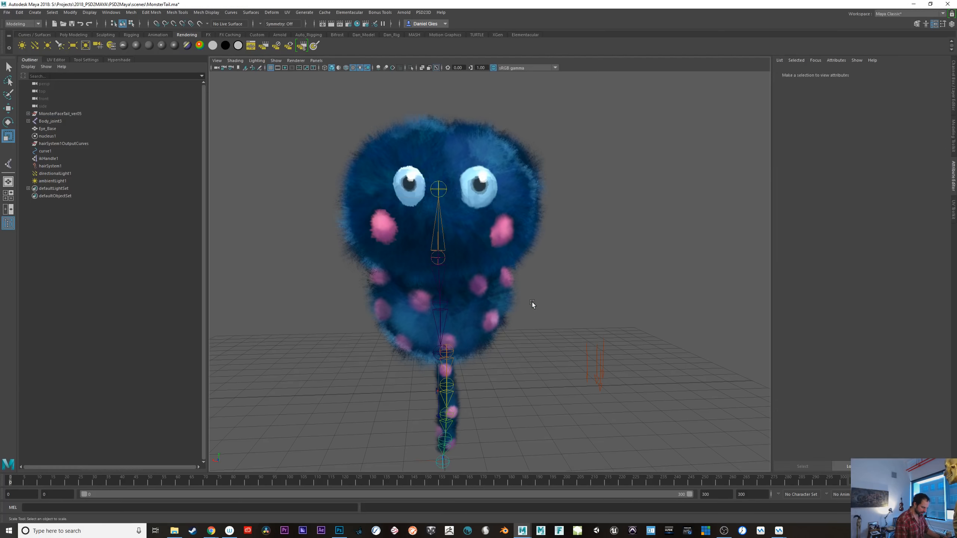
# - Set the Diffuse of the body's Body_Lb material to 0 and lower the tail's Tail_Lb Diffuse in the same way
pyautogui.click(499, 308)
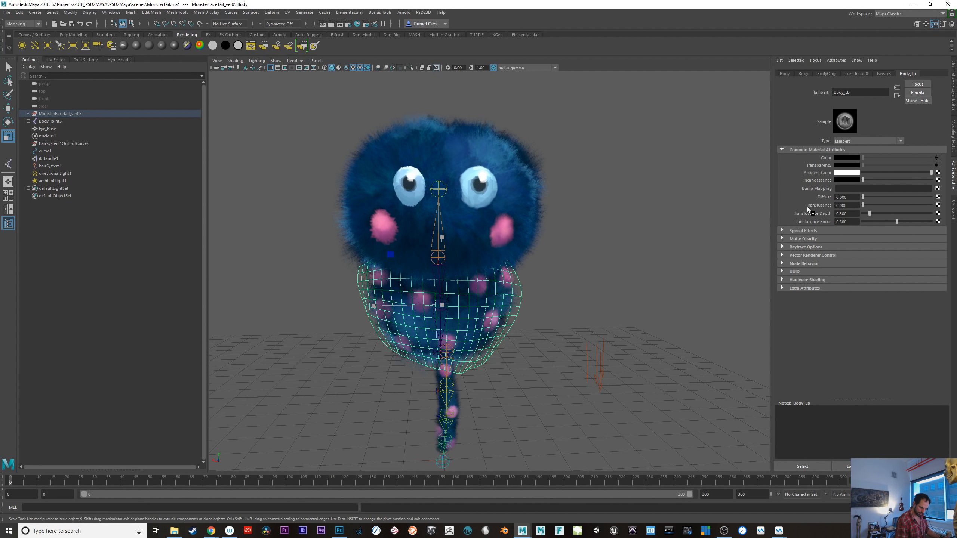
pyautogui.moveTo(863, 180)
pyautogui.mouseDown()
pyautogui.moveTo(895, 180)
pyautogui.moveTo(863, 180)
pyautogui.mouseUp()
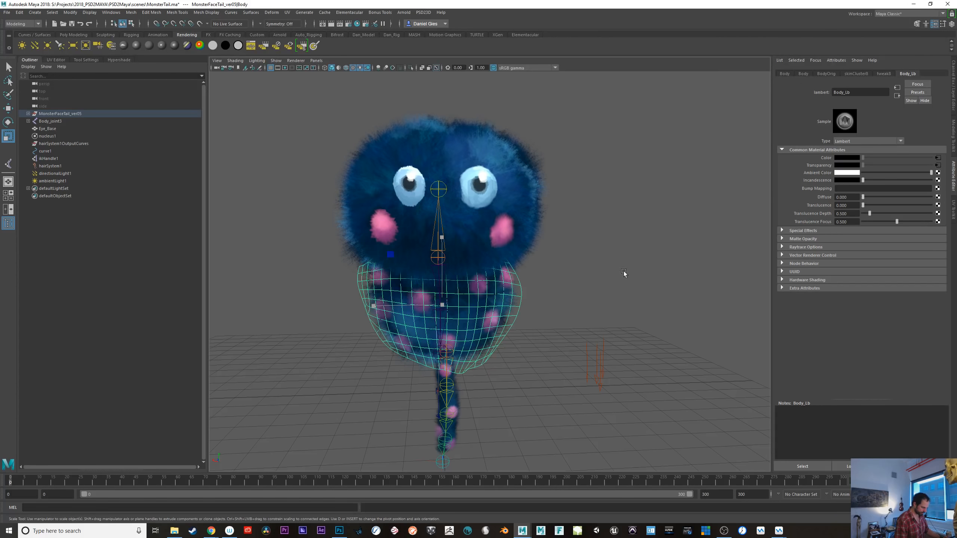
pyautogui.click(458, 404)
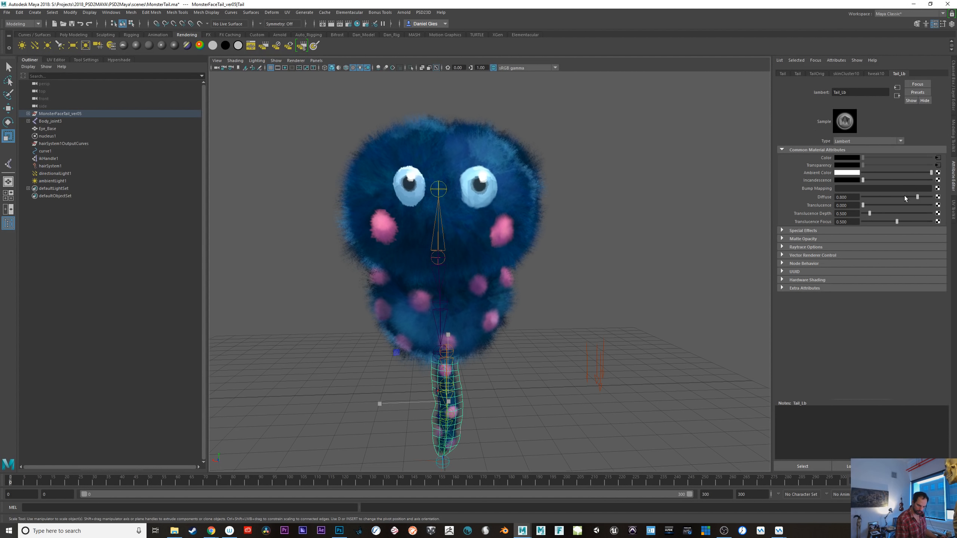
# - Check the monster from the side and inspect the materials on the rear head, body and tail meshes
pyautogui.click(566, 348)
pyautogui.moveTo(566, 348)
pyautogui.keyDown('alt'); pyautogui.mouseDown()
pyautogui.moveTo(543, 344)
pyautogui.moveTo(569, 342)
pyautogui.mouseUp(); pyautogui.keyUp('alt')
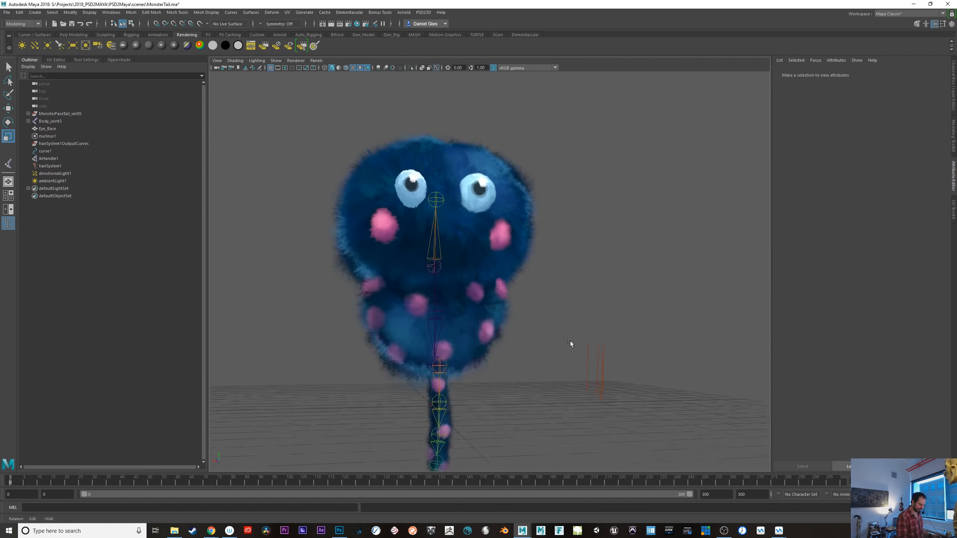
pyautogui.keyDown('alt'); pyautogui.moveTo(569, 341); pyautogui.dragTo(638, 352, button='right'); pyautogui.keyUp('alt')
pyautogui.keyDown('alt'); pyautogui.moveTo(638, 351); pyautogui.dragTo(634, 345); pyautogui.keyUp('alt')
pyautogui.click(318, 276)
pyautogui.keyDown('alt'); pyautogui.moveTo(318, 276); pyautogui.dragTo(470, 326); pyautogui.keyUp('alt')
pyautogui.click(356, 225)
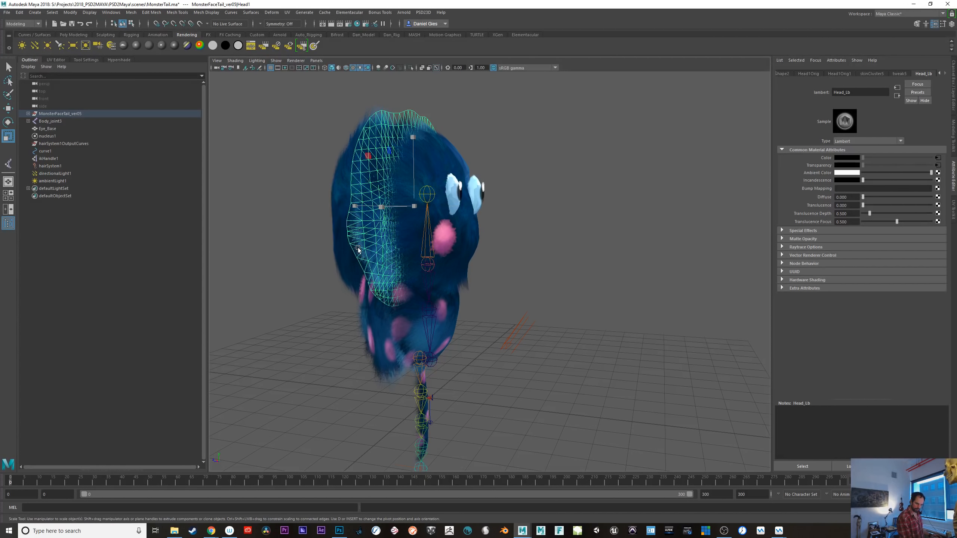
pyautogui.click(341, 255)
pyautogui.click(385, 355)
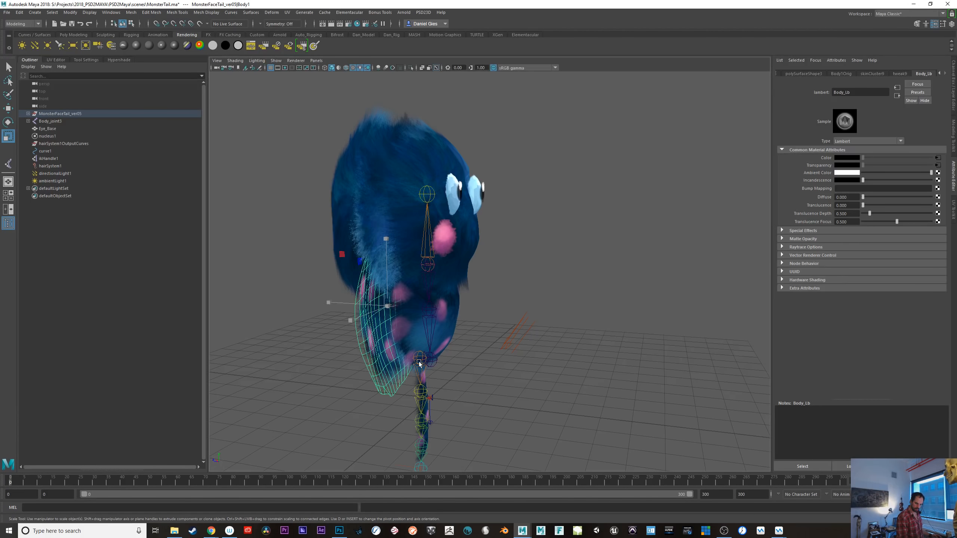
pyautogui.click(413, 351)
pyautogui.click(421, 449)
# - Reduce the Diffuse of the Eye_Base_Lb, Pupils_Lb and Pupil_Highlights_Lb materials, bringing the pupil highlights to 0
pyautogui.click(459, 207)
pyautogui.keyDown('alt'); pyautogui.moveTo(546, 278); pyautogui.dragTo(472, 288); pyautogui.keyUp('alt')
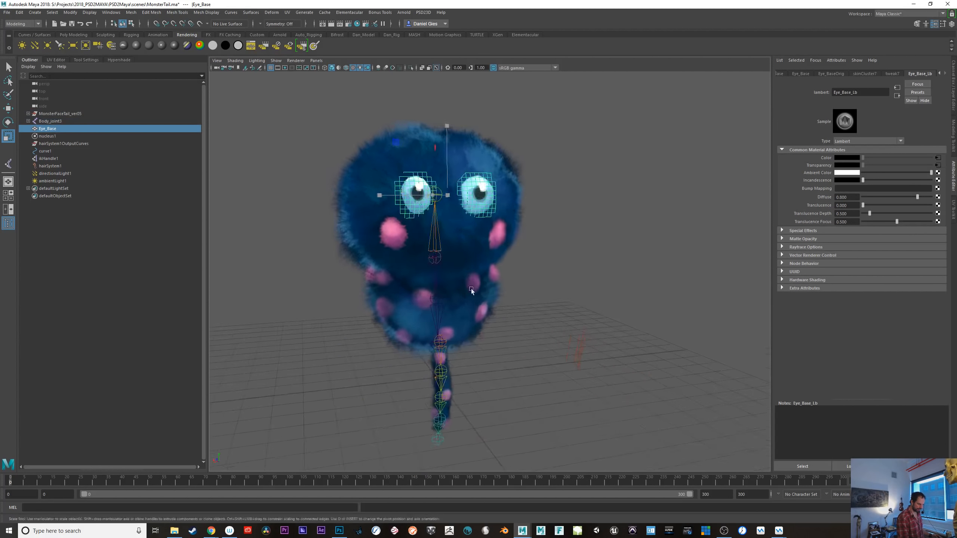
pyautogui.keyDown('alt'); pyautogui.moveTo(472, 288); pyautogui.dragTo(602, 372, button='right'); pyautogui.keyUp('alt')
pyautogui.keyDown('alt'); pyautogui.moveTo(602, 372); pyautogui.dragTo(605, 406, button='middle'); pyautogui.keyUp('alt')
pyautogui.moveTo(922, 198); pyautogui.dragTo(858, 198)
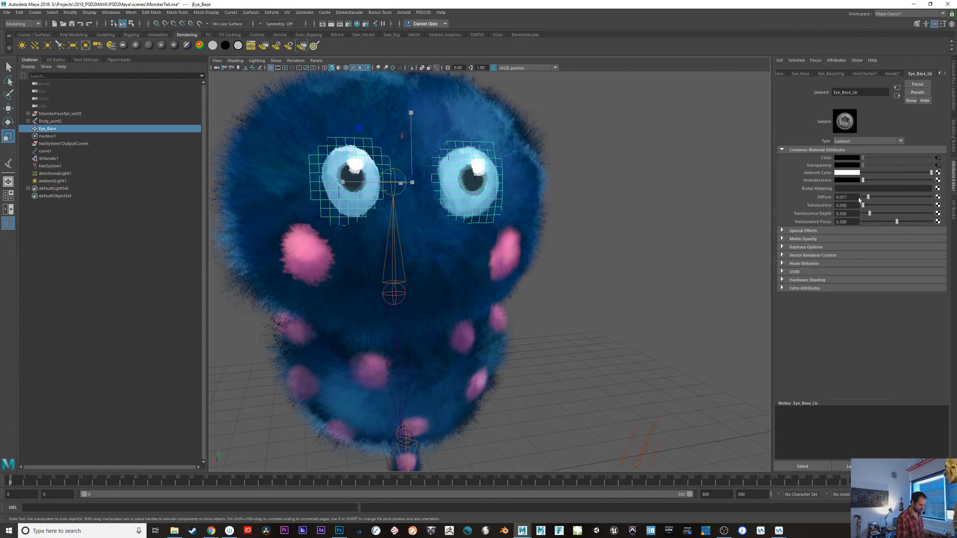
pyautogui.click(478, 184)
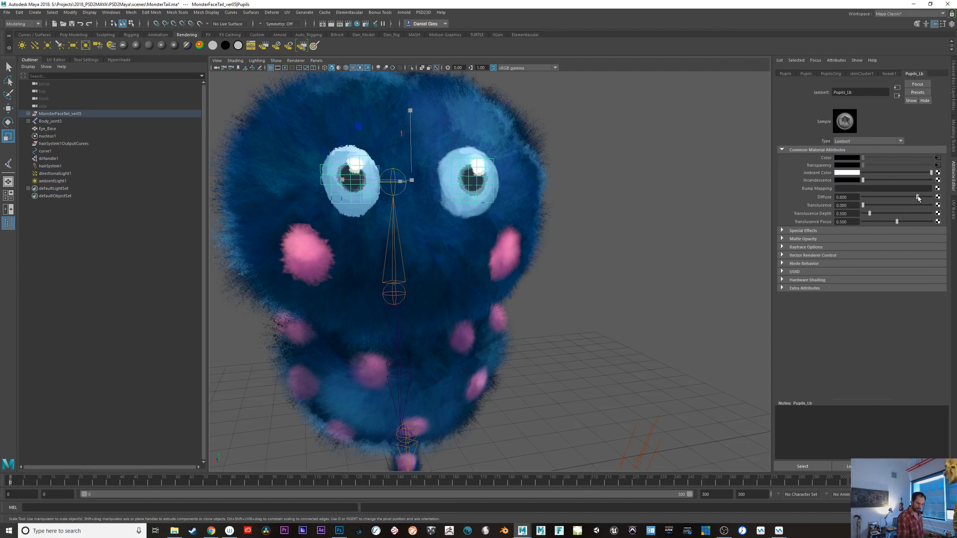
pyautogui.click(484, 170)
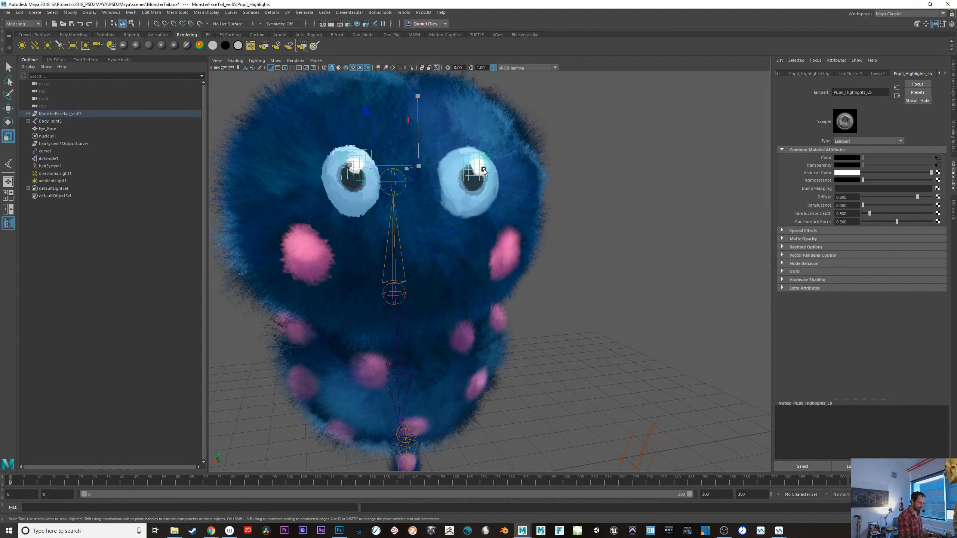
# - Clear the selection and play the animation from the first frame to review the monster's shading and tail from several angles
pyautogui.keyDown('alt'); pyautogui.moveTo(595, 359); pyautogui.dragTo(637, 330, button='middle'); pyautogui.keyUp('alt')
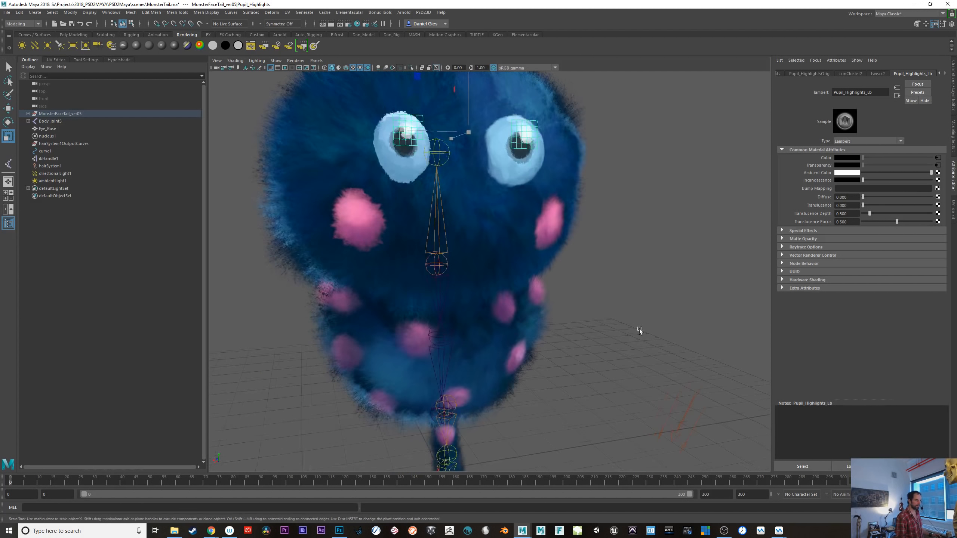
pyautogui.keyDown('alt'); pyautogui.moveTo(637, 330); pyautogui.dragTo(541, 326, button='right'); pyautogui.keyUp('alt')
pyautogui.keyDown('alt'); pyautogui.moveTo(577, 331); pyautogui.dragTo(559, 335); pyautogui.keyUp('alt')
pyautogui.click(909, 483)
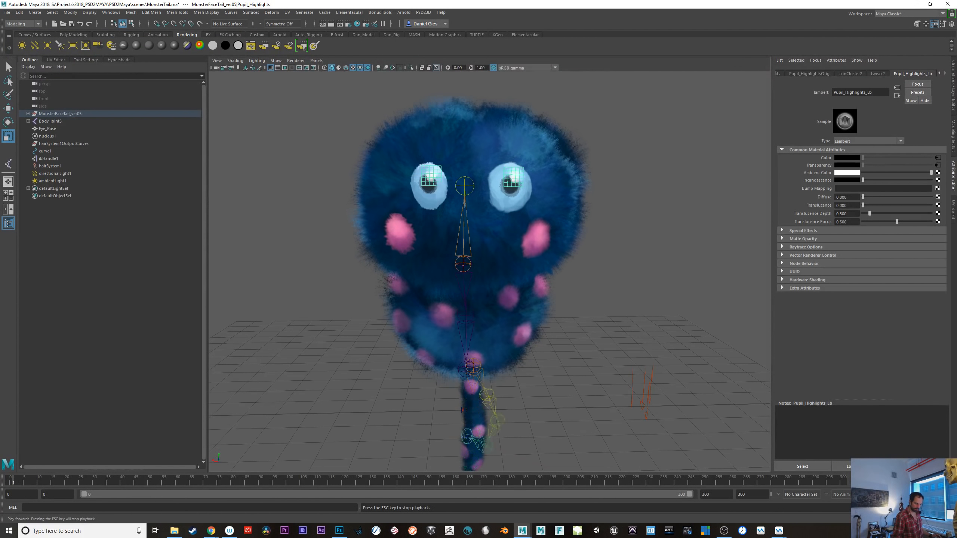
pyautogui.click(604, 369)
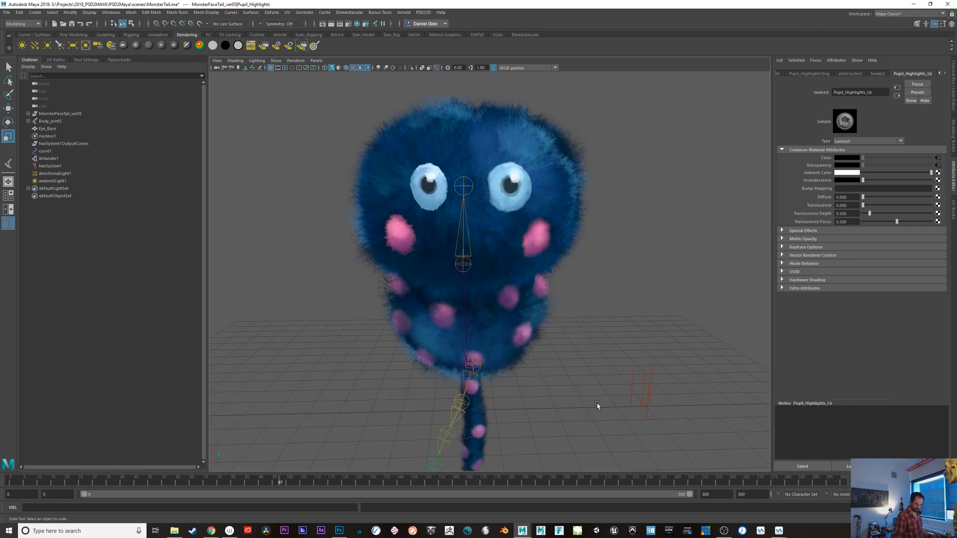
pyautogui.click(879, 482)
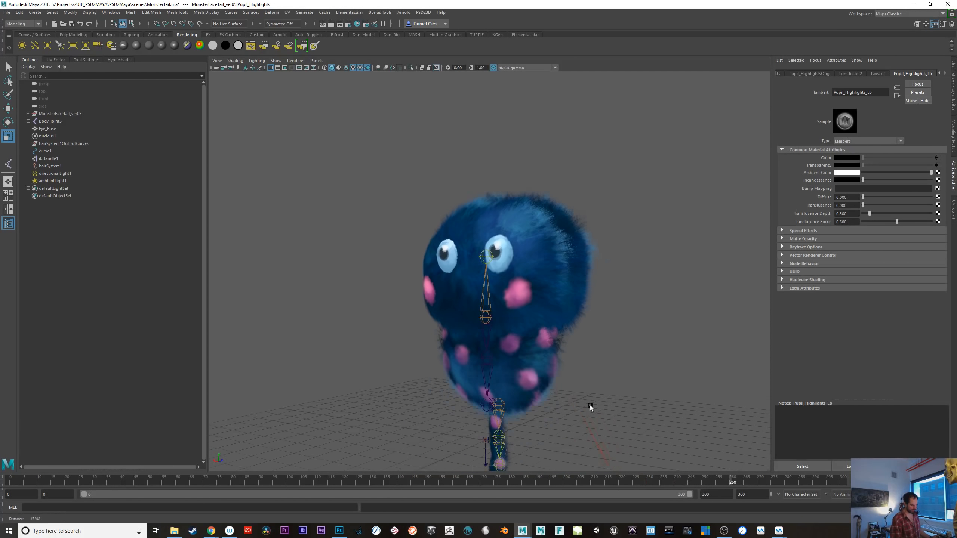
pyautogui.click(648, 404)
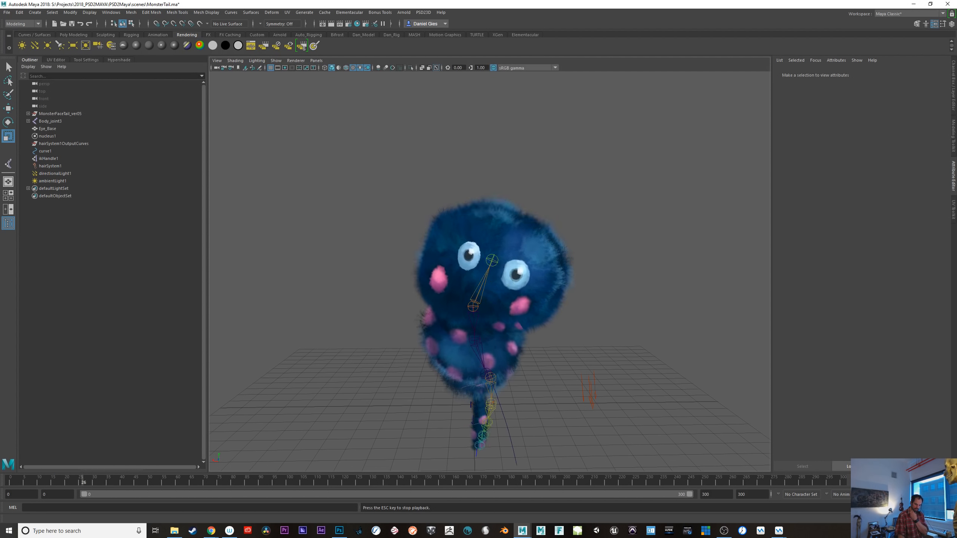
# - At frame 21, flood the rear head mesh's skin weights to Head_joint1 with opacity 1 and value 1
pyautogui.click(855, 480)
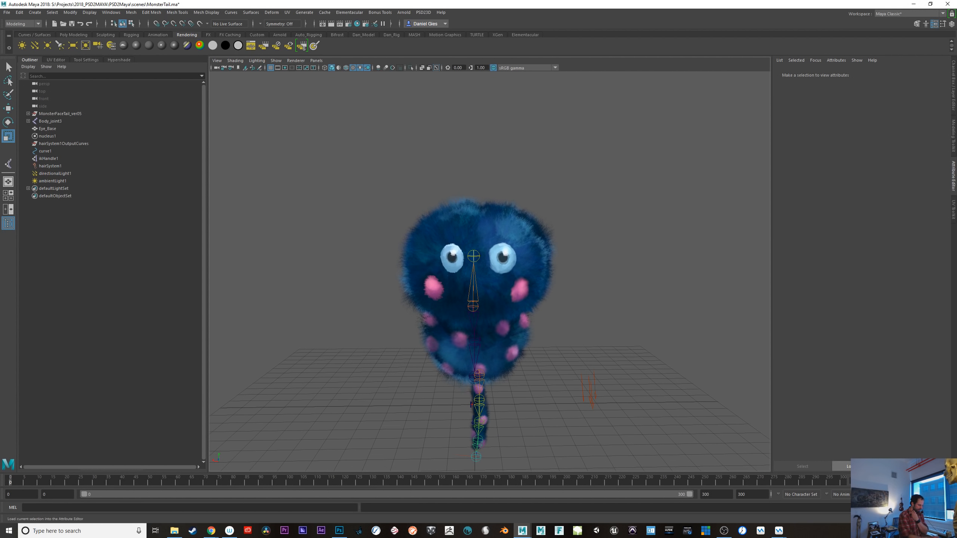
pyautogui.moveTo(45, 481); pyautogui.dragTo(69, 482)
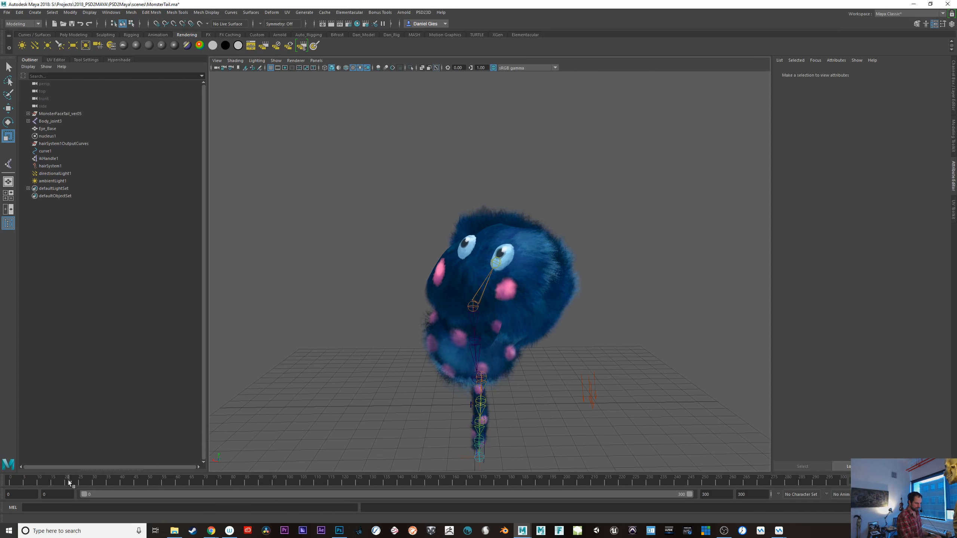
pyautogui.click(486, 213)
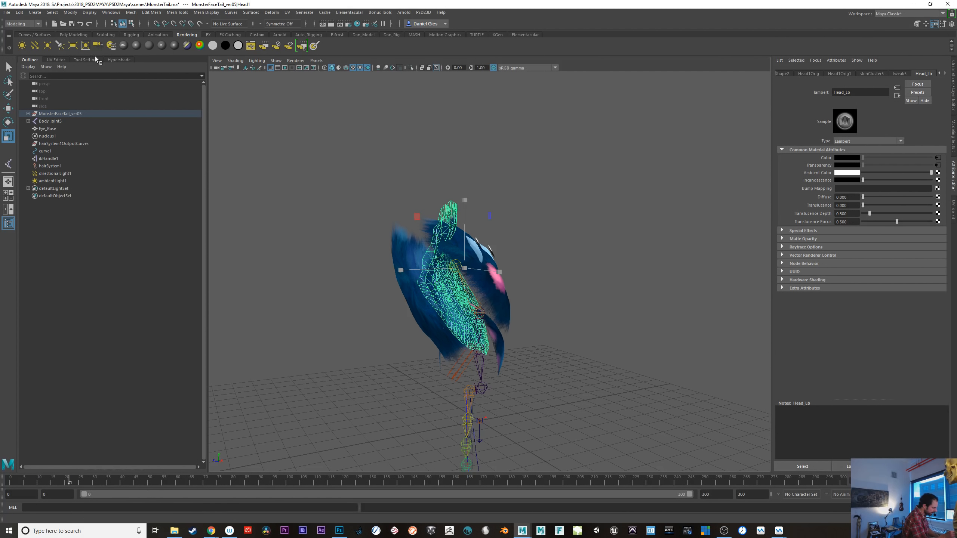
pyautogui.click(391, 35)
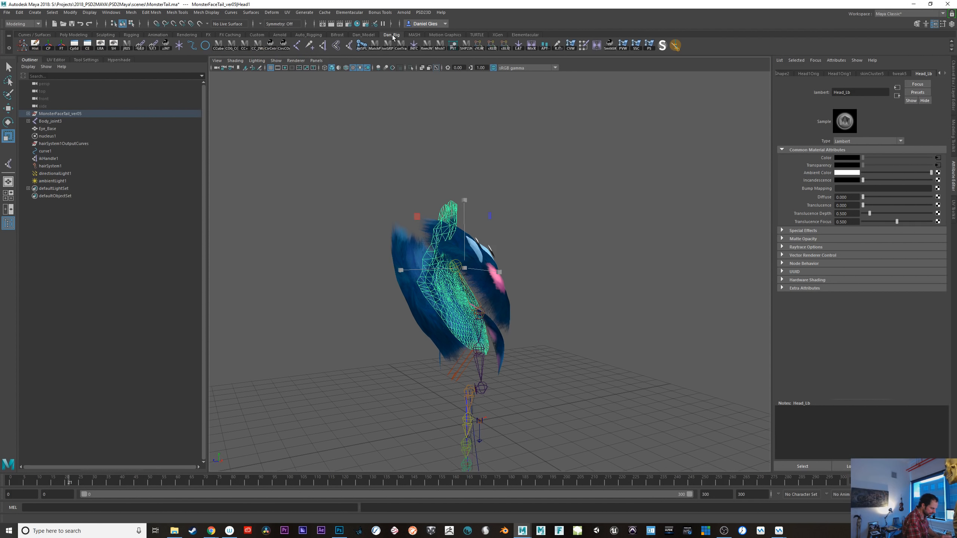
pyautogui.click(583, 48)
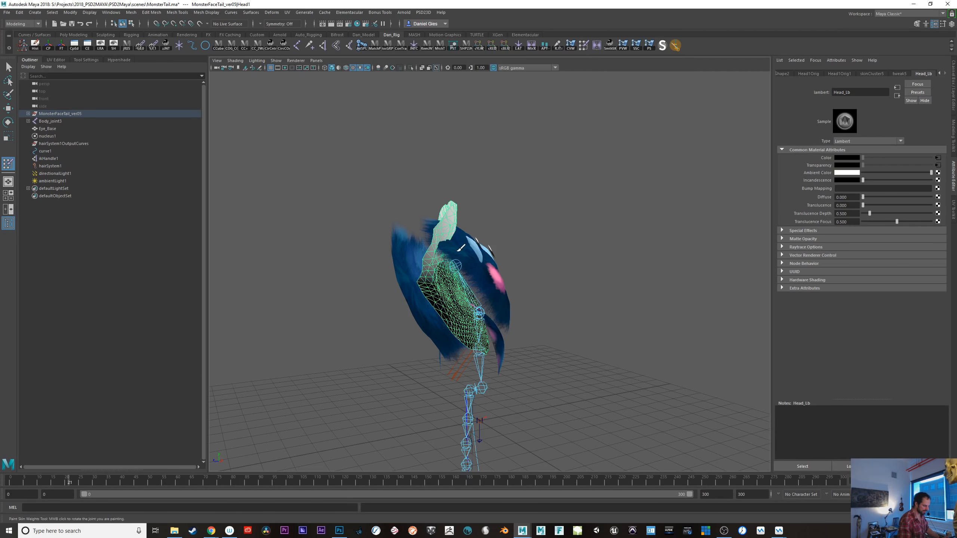
pyautogui.click(95, 60)
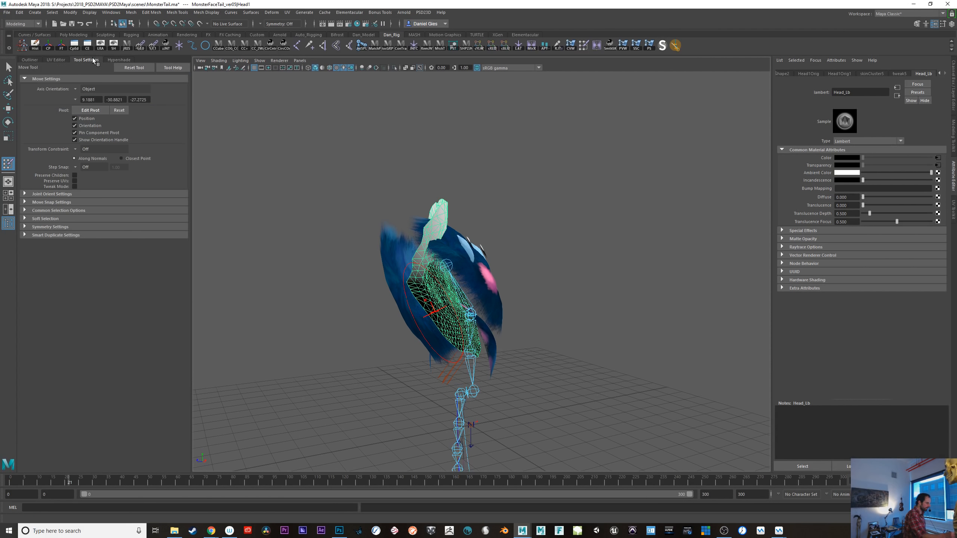
pyautogui.moveTo(345, 346)
pyautogui.keyDown('alt'); pyautogui.mouseDown()
pyautogui.moveTo(341, 372)
pyautogui.moveTo(325, 386)
pyautogui.moveTo(312, 371)
pyautogui.mouseUp(); pyautogui.keyUp('alt')
pyautogui.click(70, 125)
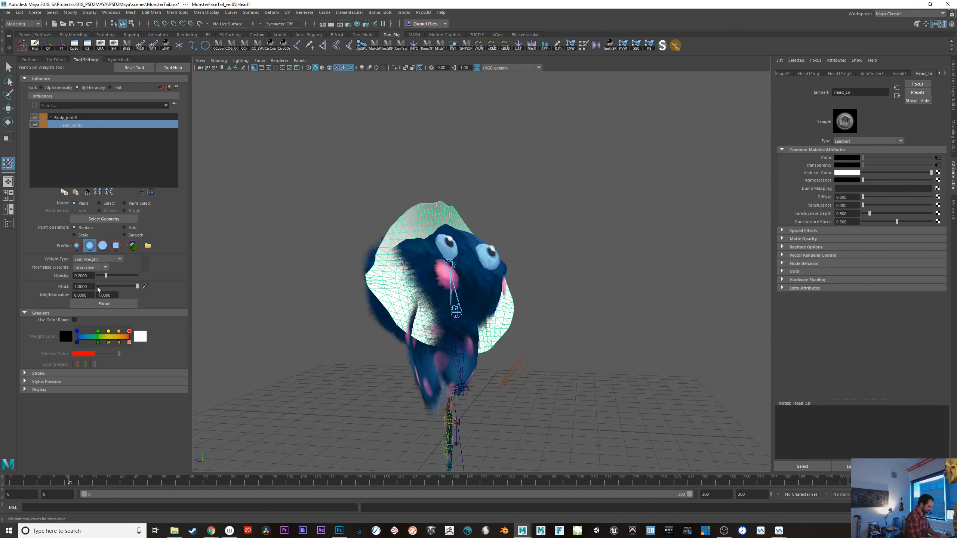
pyautogui.click(120, 304)
# - Paint the Body_joint3 influence onto the lower edges of the rear head mesh on both sides at opacity 0.2
pyautogui.click(73, 119)
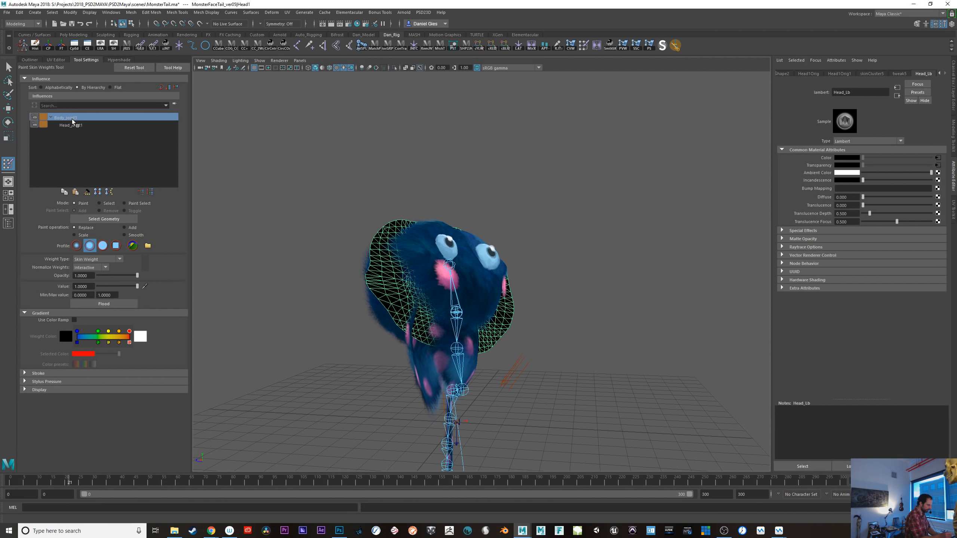
pyautogui.moveTo(467, 332); pyautogui.dragTo(469, 337)
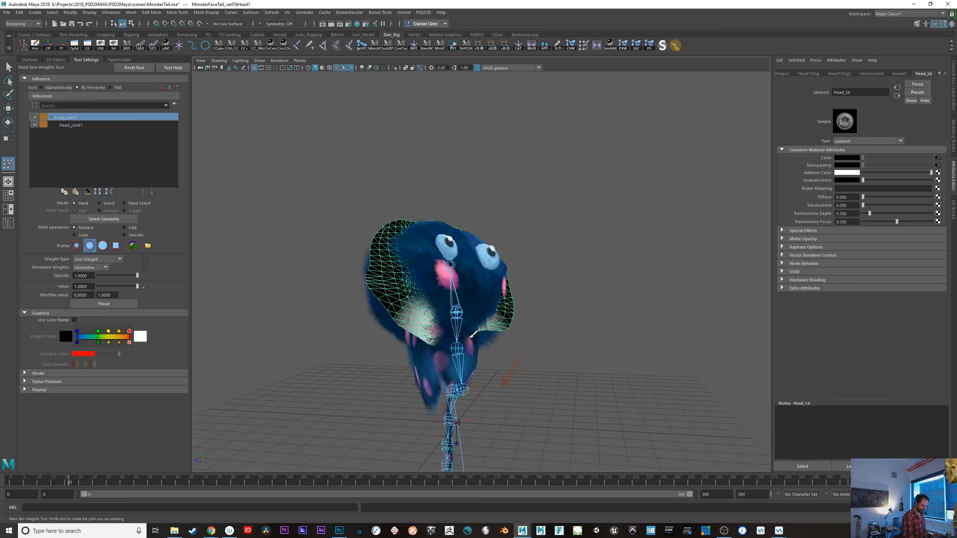
pyautogui.keyDown('alt'); pyautogui.moveTo(561, 385); pyautogui.dragTo(492, 365); pyautogui.keyUp('alt')
pyautogui.hotkey('ctrl', 'z')
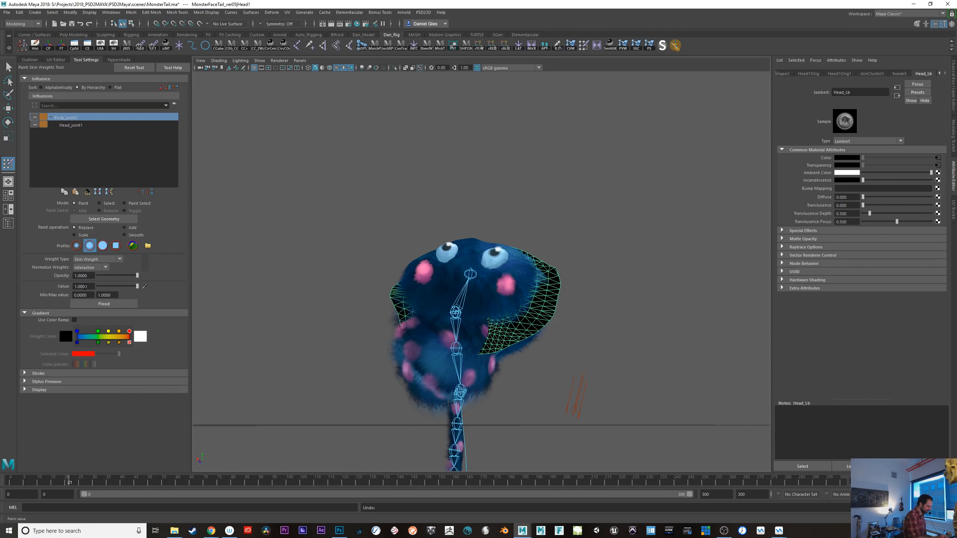
pyautogui.write('0.2')
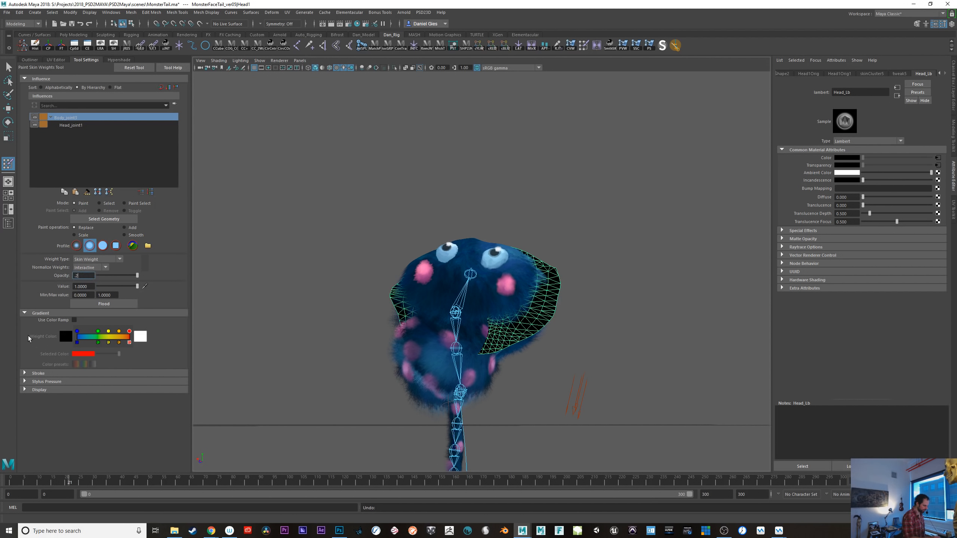
pyautogui.press('Return')
pyautogui.moveTo(543, 373)
pyautogui.keyDown('alt'); pyautogui.mouseDown()
pyautogui.moveTo(516, 383)
pyautogui.moveTo(512, 343)
pyautogui.moveTo(544, 313)
pyautogui.moveTo(467, 331)
pyautogui.moveTo(431, 333)
pyautogui.moveTo(433, 321)
pyautogui.mouseUp(); pyautogui.keyUp('alt')
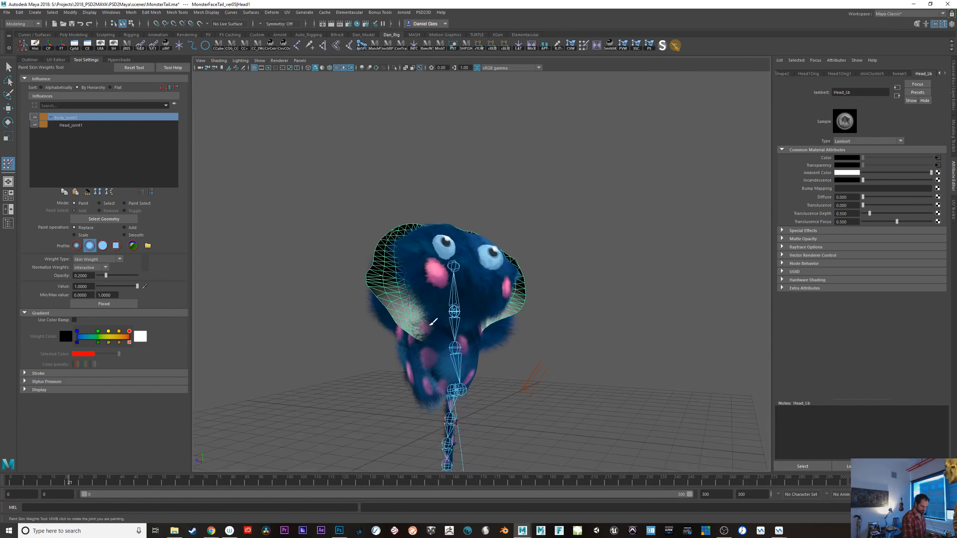
pyautogui.moveTo(388, 289); pyautogui.dragTo(397, 320)
pyautogui.keyDown('alt'); pyautogui.moveTo(565, 345); pyautogui.dragTo(519, 346); pyautogui.keyUp('alt')
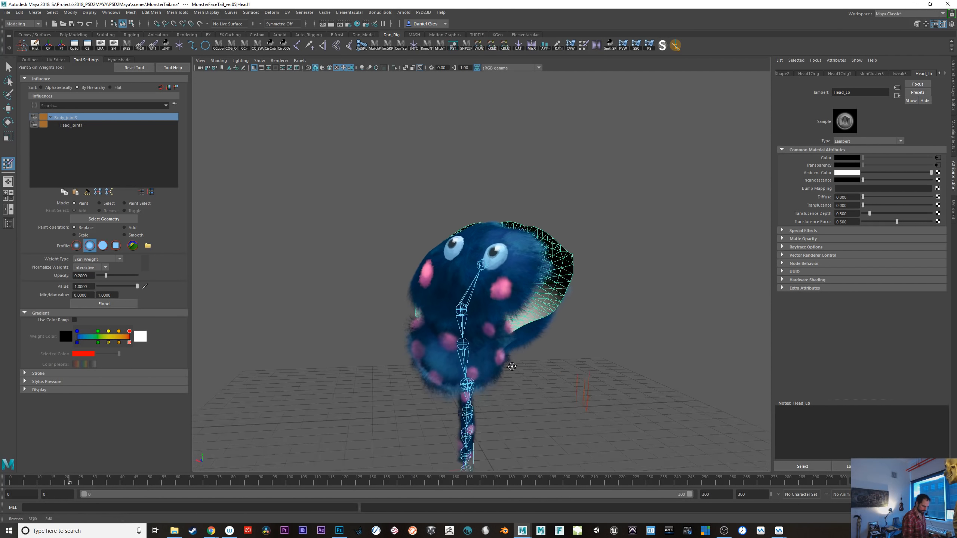
pyautogui.moveTo(537, 307); pyautogui.dragTo(553, 296)
pyautogui.keyDown('alt'); pyautogui.moveTo(585, 340); pyautogui.dragTo(472, 277); pyautogui.keyUp('alt')
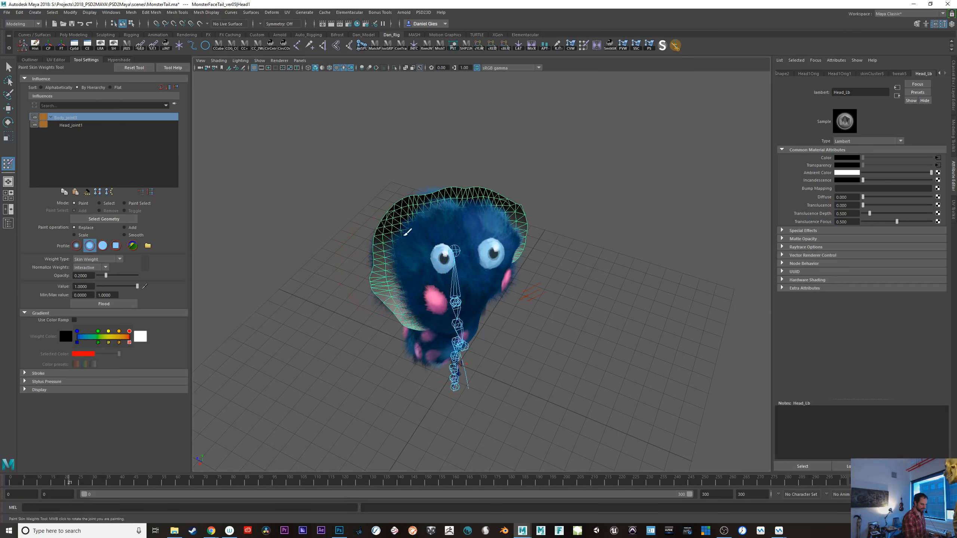
# - Leave weight painting, clear the selection and scrub through the timeline to check the head's deformation, returning to frame 0
pyautogui.moveTo(527, 302)
pyautogui.keyDown('alt'); pyautogui.mouseDown()
pyautogui.moveTo(660, 293)
pyautogui.moveTo(619, 308)
pyautogui.moveTo(507, 394)
pyautogui.moveTo(519, 419)
pyautogui.moveTo(541, 411)
pyautogui.mouseUp(); pyautogui.keyUp('alt')
pyautogui.press('q')
pyautogui.click(546, 419)
pyautogui.keyDown('alt'); pyautogui.moveTo(541, 411); pyautogui.dragTo(610, 431, button='right'); pyautogui.keyUp('alt')
pyautogui.moveTo(129, 486); pyautogui.dragTo(205, 484)
pyautogui.moveTo(146, 468); pyautogui.dragTo(0, 458)
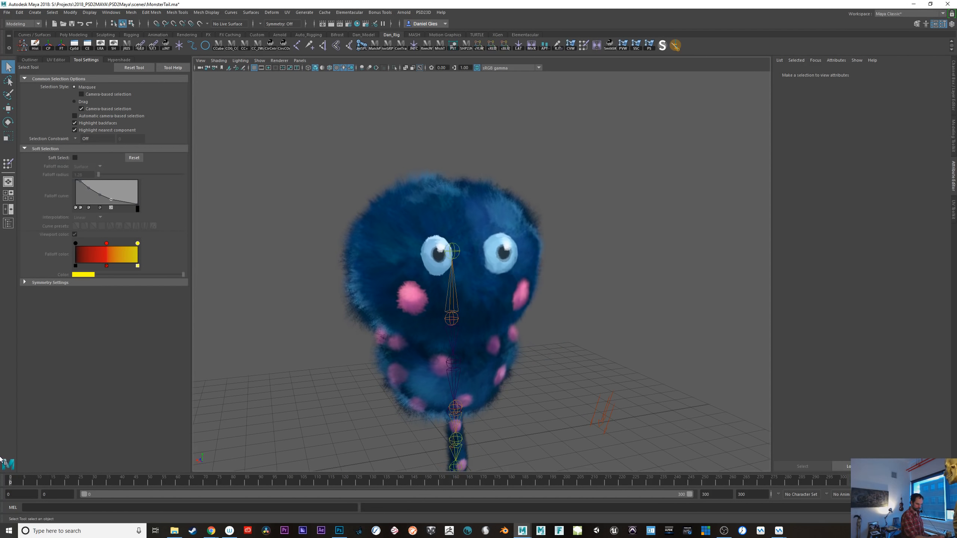
# - Test-rotate Head_joint1 in two directions to check the repainted weights, undoing each rotation
pyautogui.click(462, 297)
pyautogui.press('e')
pyautogui.moveTo(507, 342); pyautogui.dragTo(523, 327)
pyautogui.hotkey('ctrl', 'z')
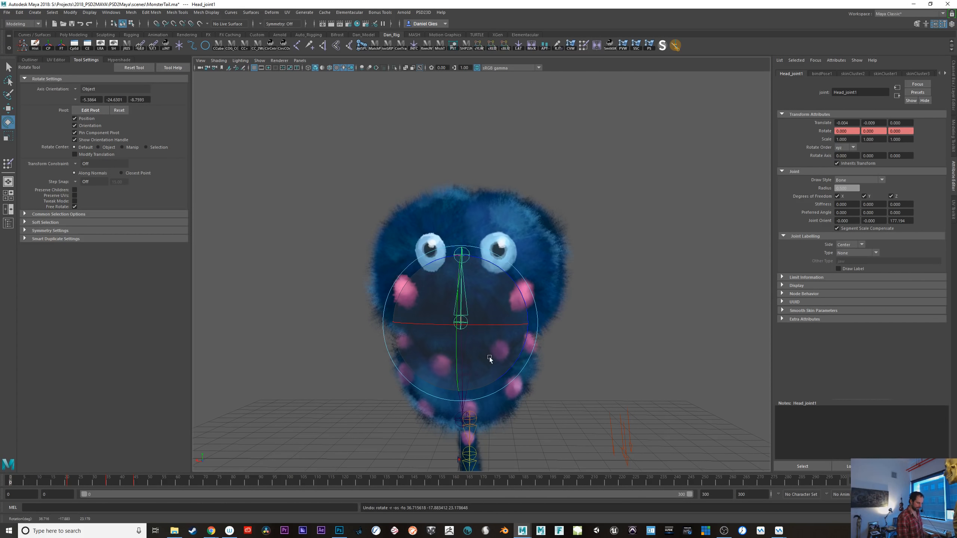
pyautogui.moveTo(457, 344); pyautogui.dragTo(472, 376)
pyautogui.hotkey('ctrl', 'z')
pyautogui.hotkey('ctrl', 'z')
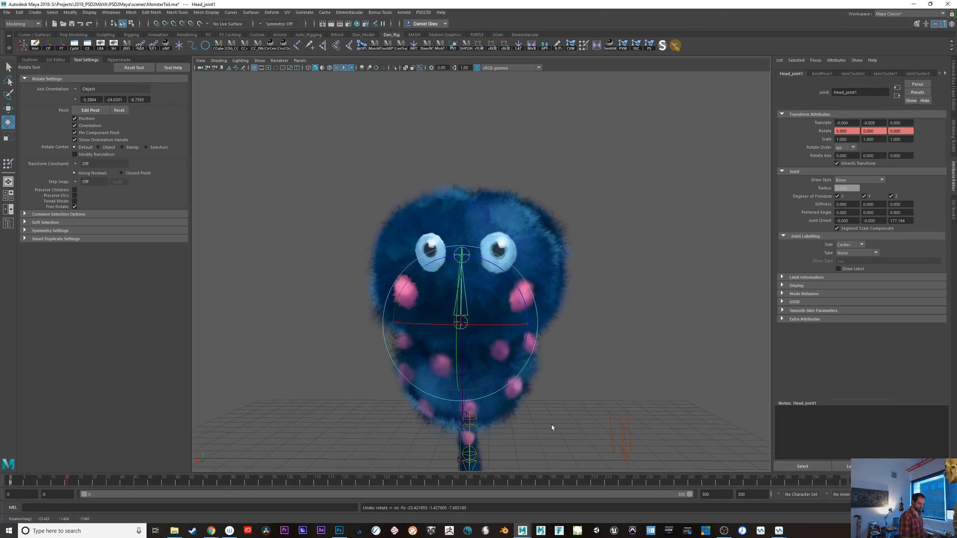
# - Switch to Photoshop to look at the layered monster artwork, and return to Maya
pyautogui.keyDown('alt'); pyautogui.moveTo(552, 425); pyautogui.dragTo(554, 373); pyautogui.keyUp('alt')
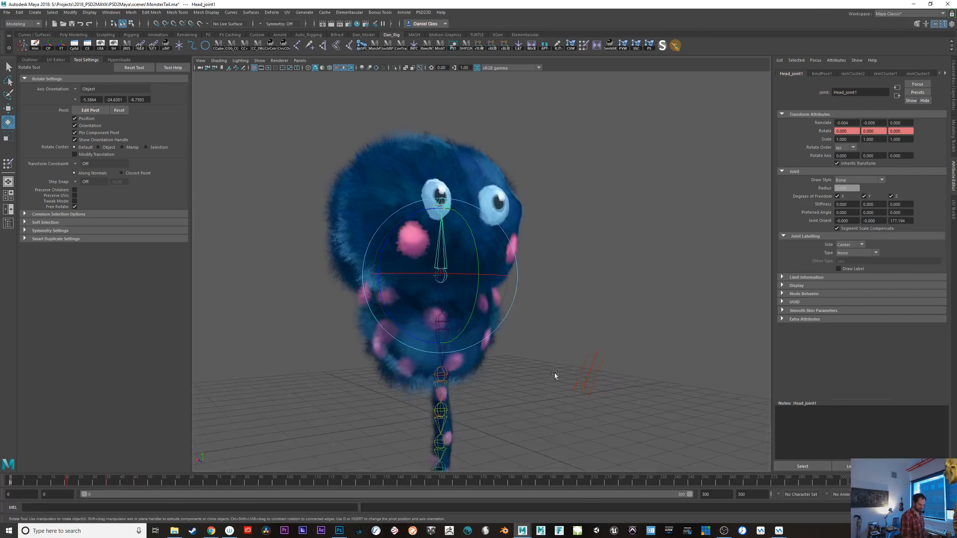
pyautogui.click(339, 531)
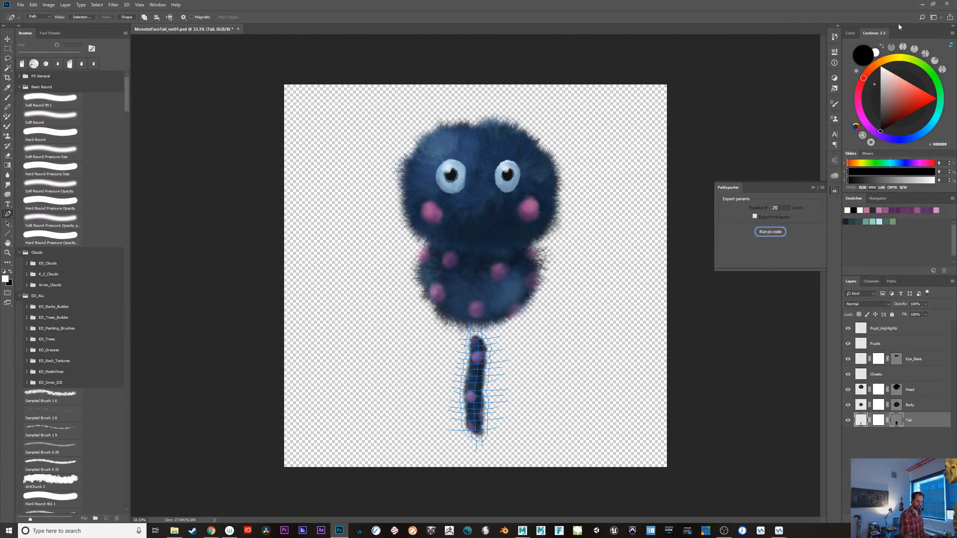
pyautogui.click(922, 7)
# - Swing the head joint around several more times while viewing it from different angles, and undo every rotation
pyautogui.moveTo(564, 369); pyautogui.dragTo(493, 312)
pyautogui.hotkey('ctrl', 'z')
pyautogui.keyDown('alt'); pyautogui.moveTo(576, 346); pyautogui.dragTo(603, 362); pyautogui.keyUp('alt')
pyautogui.moveTo(458, 255); pyautogui.dragTo(506, 275)
pyautogui.hotkey('ctrl', 'z')
pyautogui.click(563, 366)
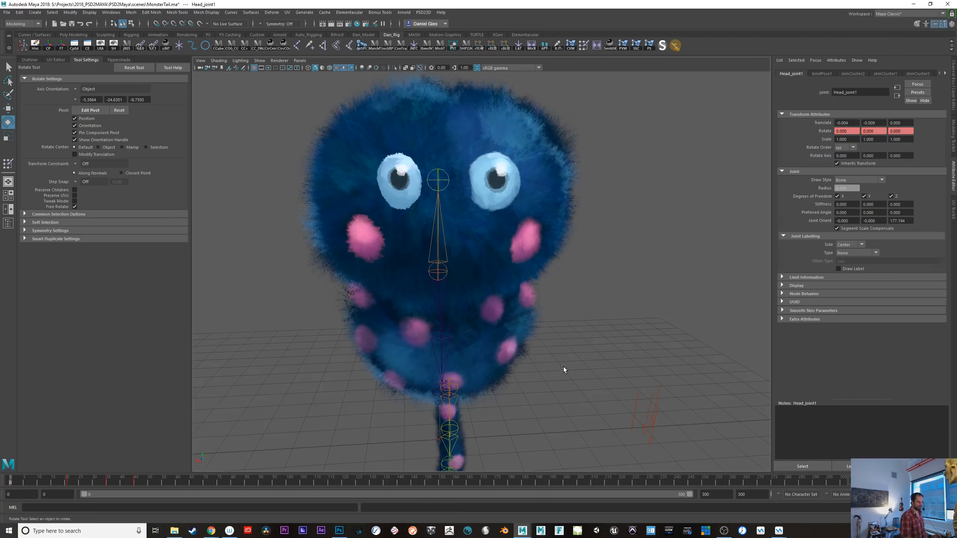
pyautogui.keyDown('alt'); pyautogui.moveTo(574, 378); pyautogui.dragTo(551, 361); pyautogui.keyUp('alt')
pyautogui.click(471, 289)
pyautogui.moveTo(471, 290); pyautogui.dragTo(442, 297)
pyautogui.hotkey('ctrl', 'z')
pyautogui.keyDown('alt'); pyautogui.moveTo(569, 358); pyautogui.dragTo(622, 360); pyautogui.keyUp('alt')
# - Try rotating Body_joint4 to see how the lower body and tail respond, and undo the rotation
pyautogui.click(440, 374)
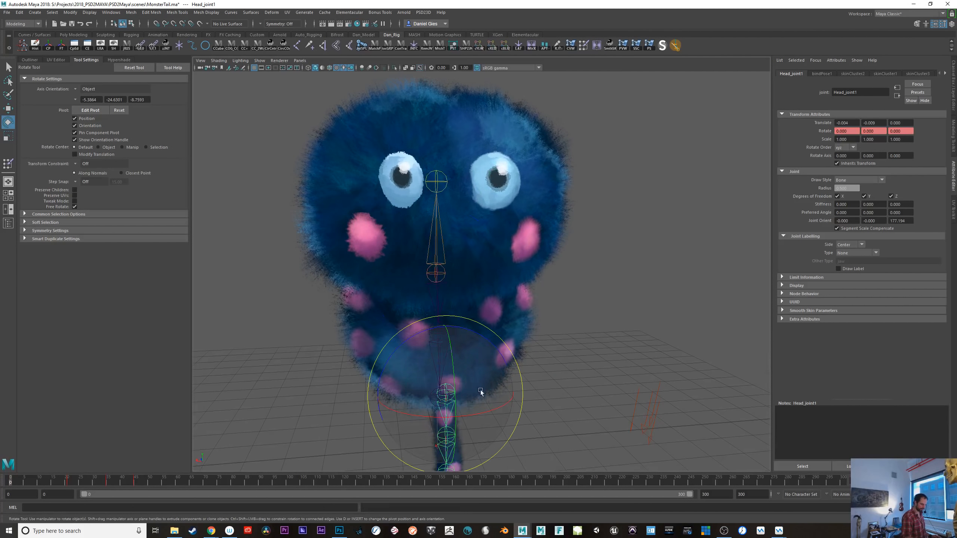
pyautogui.keyDown('alt'); pyautogui.moveTo(479, 391); pyautogui.dragTo(532, 388); pyautogui.keyUp('alt')
pyautogui.press('q')
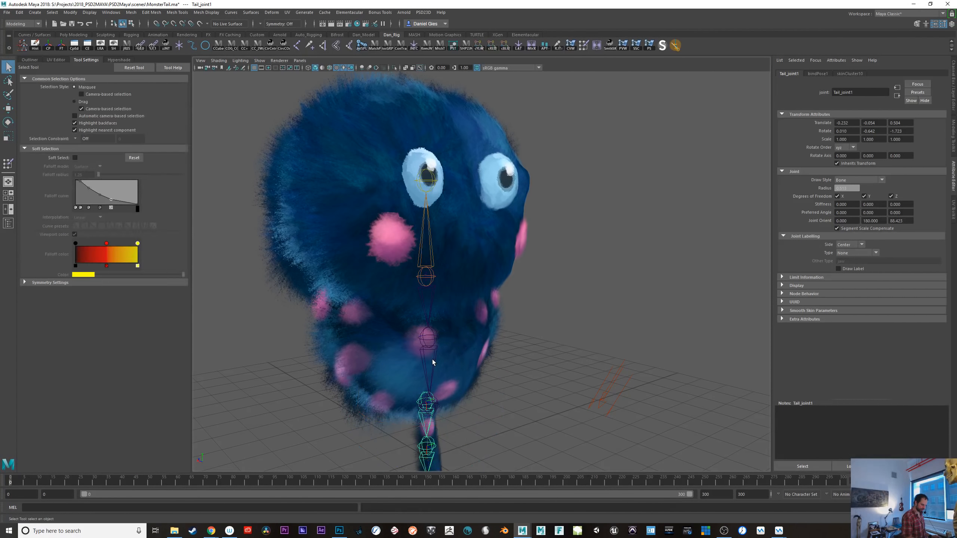
pyautogui.click(432, 359)
pyautogui.press('e')
pyautogui.moveTo(471, 381); pyautogui.dragTo(474, 312)
pyautogui.hotkey('ctrl', 'z')
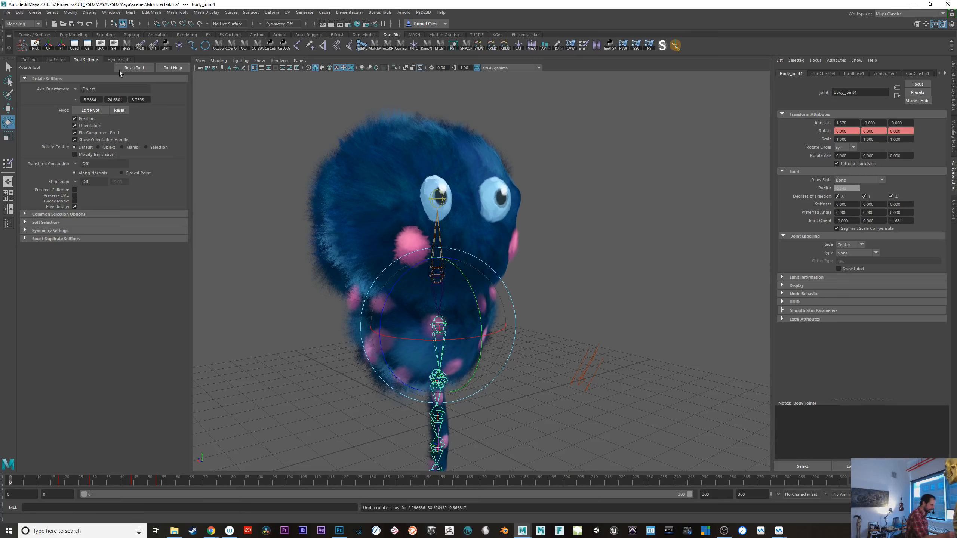
# - Expand the Body_joint3 hierarchy down to Body_joint5 and parent curve1 under Body_joint5
pyautogui.click(30, 59)
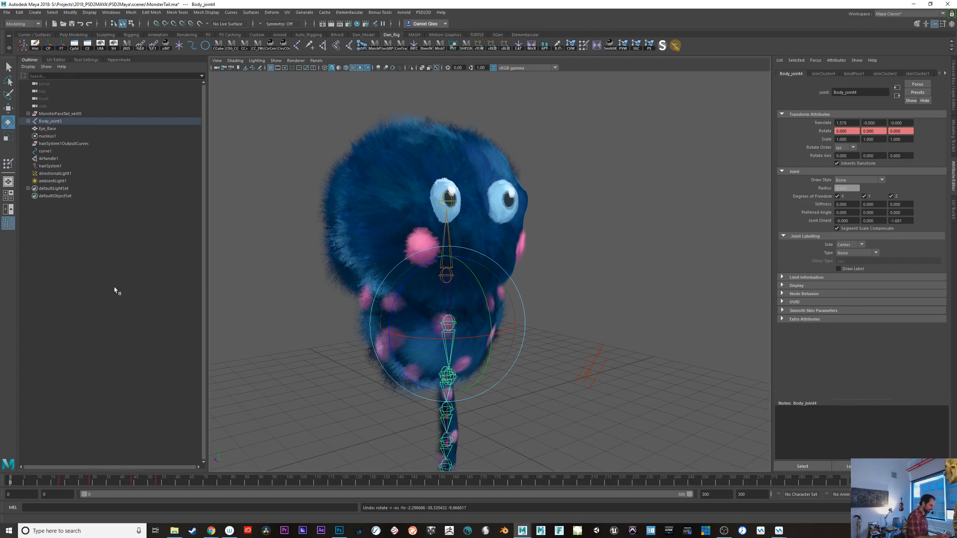
pyautogui.click(46, 159)
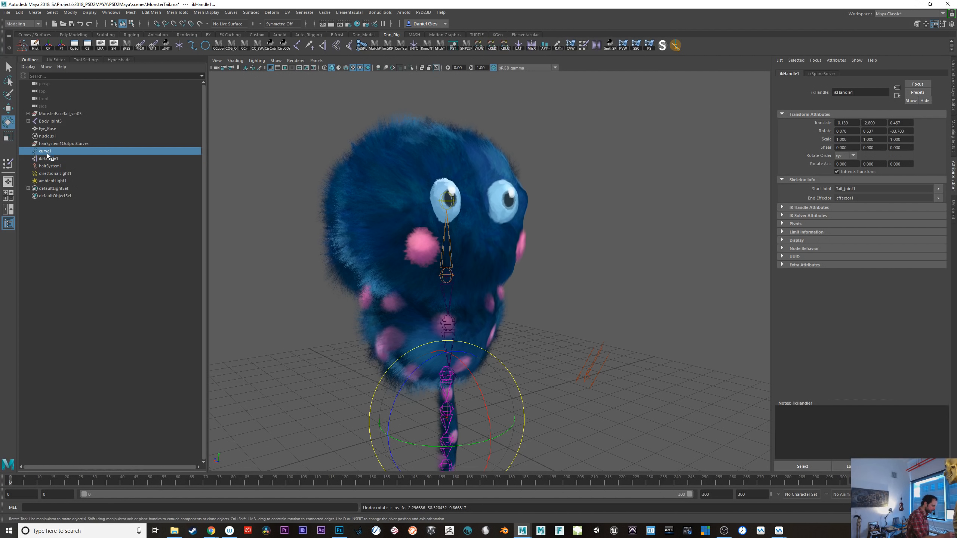
pyautogui.click(29, 121)
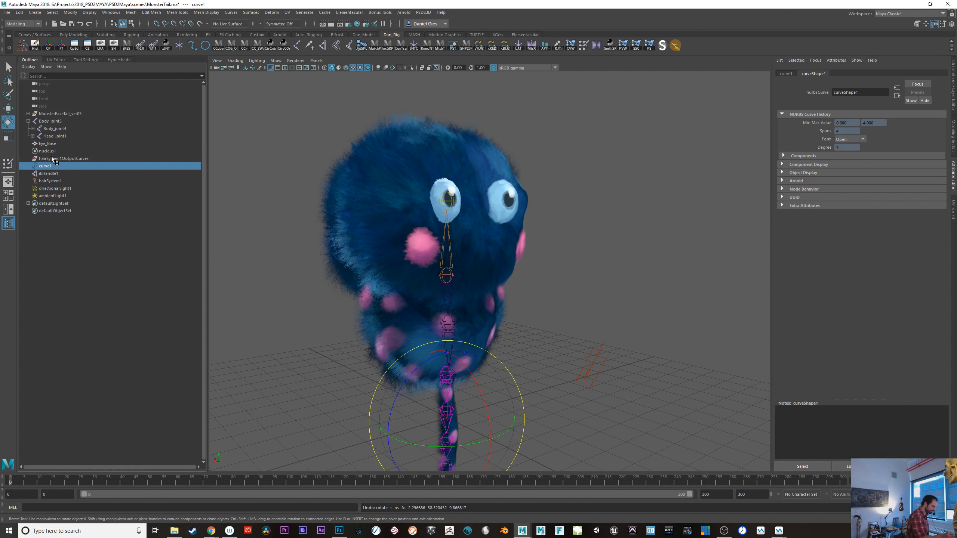
pyautogui.click(33, 128)
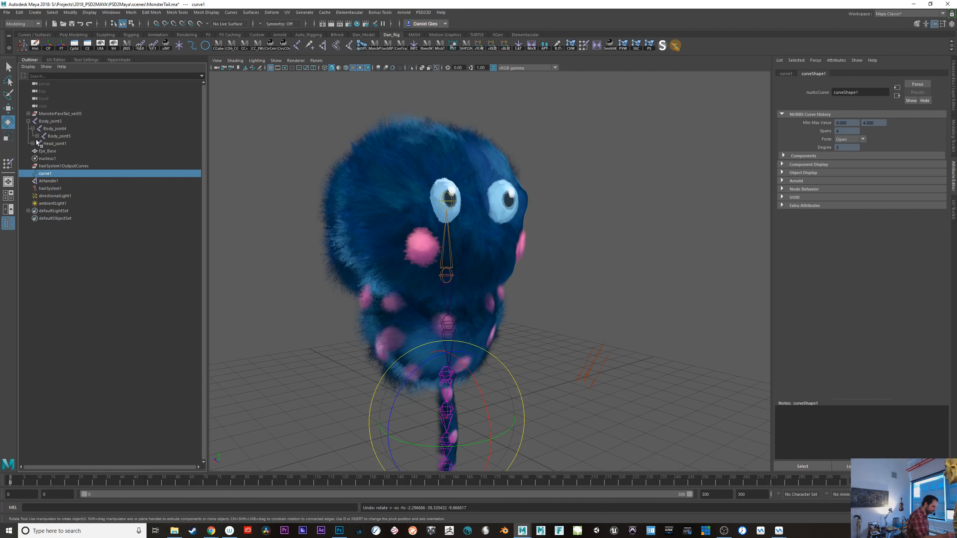
pyautogui.click(37, 136)
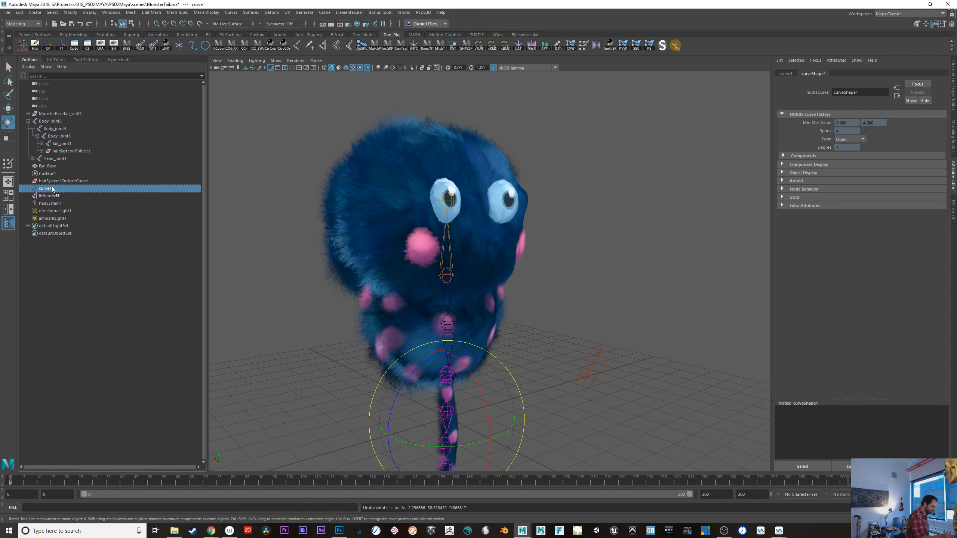
pyautogui.moveTo(51, 189); pyautogui.dragTo(68, 132)
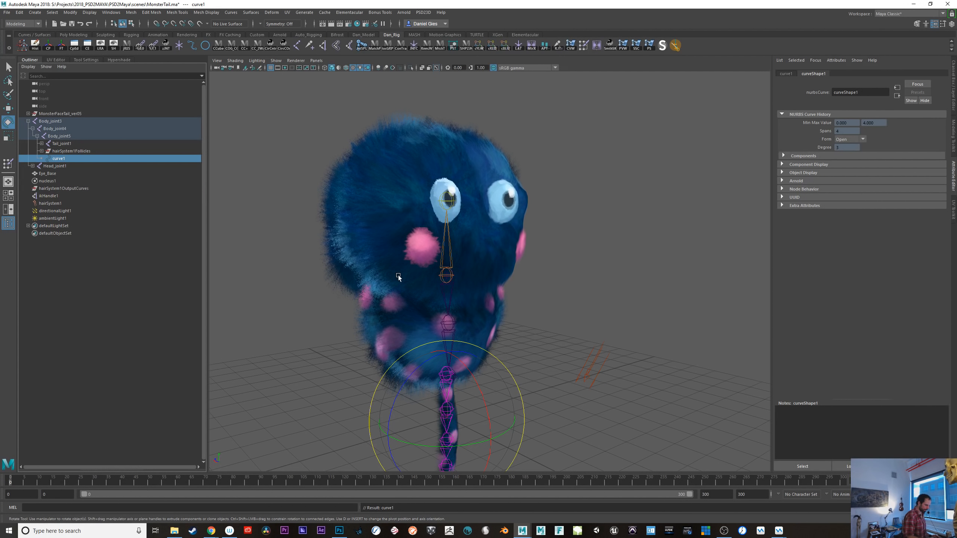
# - Test-rotate Body_joint5 and Body_joint4 in turn to check how the tail follows, undoing each rotation
pyautogui.click(550, 382)
pyautogui.click(453, 376)
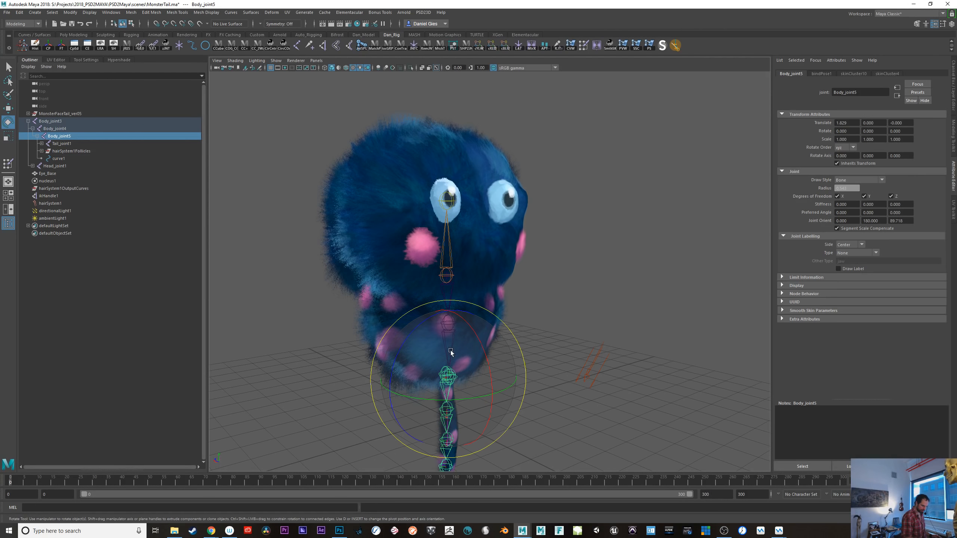
pyautogui.moveTo(450, 350); pyautogui.dragTo(488, 362)
pyautogui.hotkey('ctrl', 'z')
pyautogui.click(568, 329)
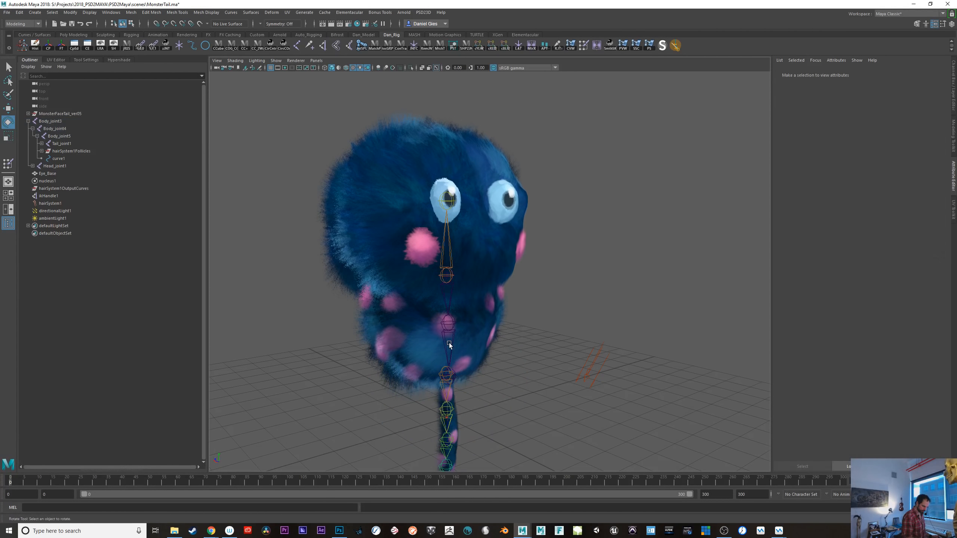
pyautogui.click(448, 343)
pyautogui.moveTo(488, 310)
pyautogui.mouseDown()
pyautogui.moveTo(491, 331)
pyautogui.moveTo(489, 294)
pyautogui.mouseUp()
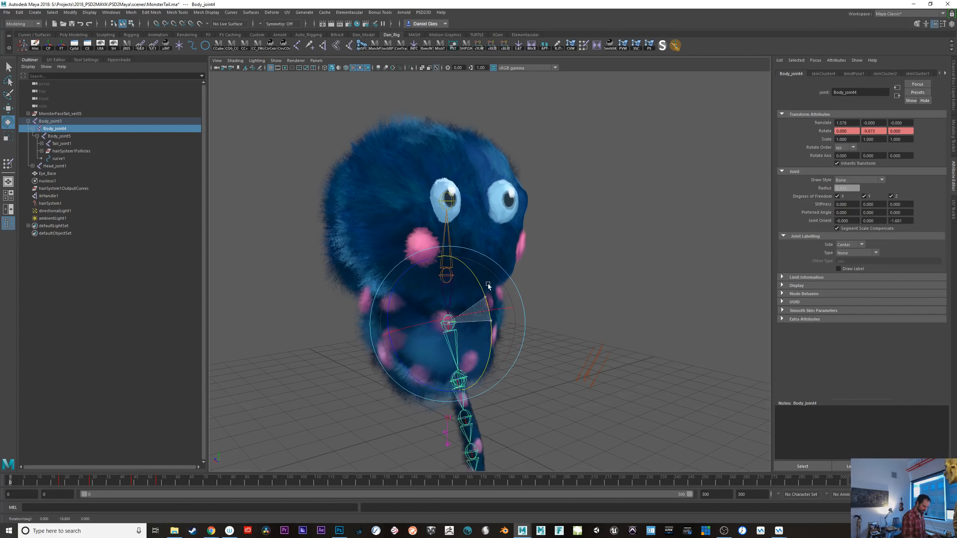
pyautogui.hotkey('ctrl', 'z')
# - Play the animation to review the tail's motion from the side, and return to the first frame
pyautogui.click(922, 481)
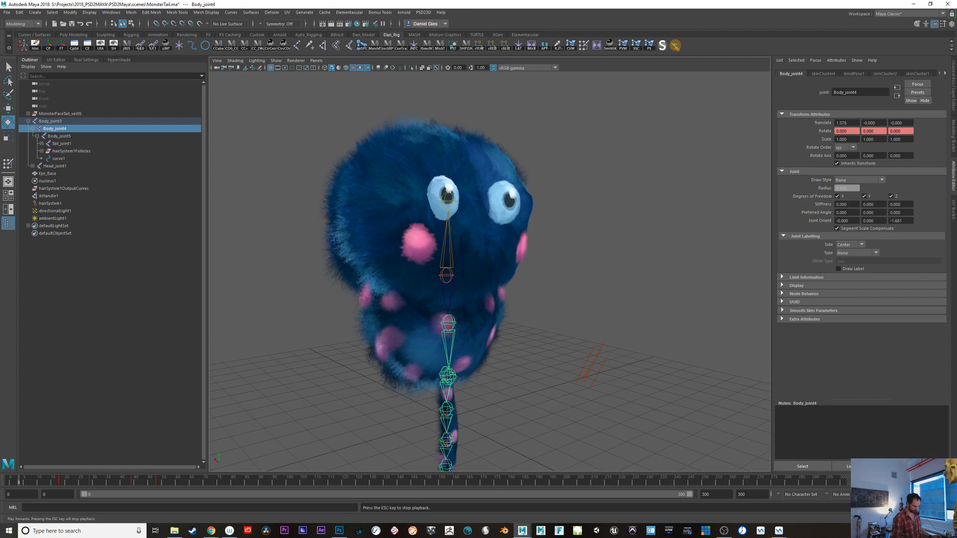
pyautogui.moveTo(652, 407)
pyautogui.keyDown('alt'); pyautogui.mouseDown()
pyautogui.moveTo(633, 414)
pyautogui.moveTo(583, 403)
pyautogui.moveTo(644, 419)
pyautogui.mouseUp(); pyautogui.keyUp('alt')
pyautogui.click(922, 481)
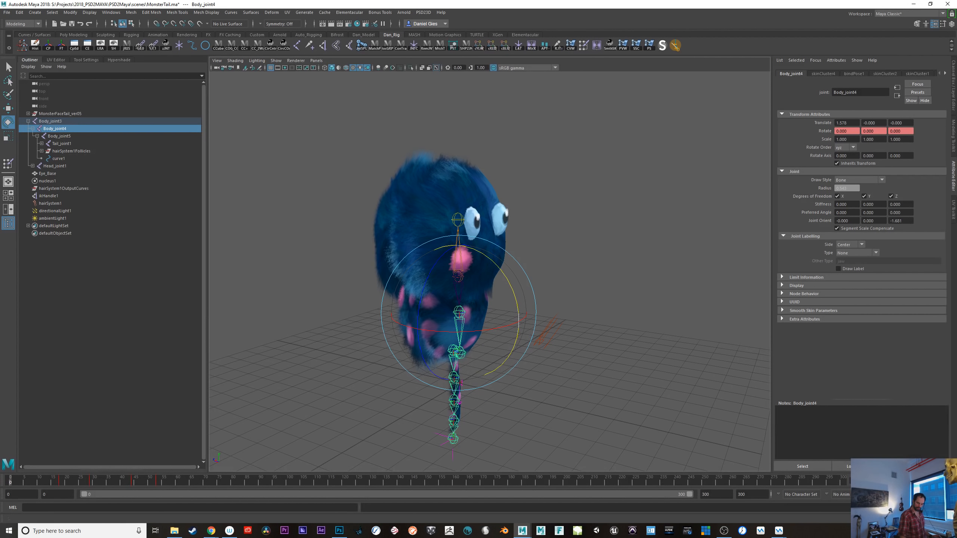
# - Delete ikHandle1, hairSystem1, nucleus1, hairSystem1Follicles, hairSystem1OutputCurves and curve1 from the scene
pyautogui.click(50, 203)
pyautogui.keyDown('ctrl'); pyautogui.click(48, 195); pyautogui.keyUp('ctrl')
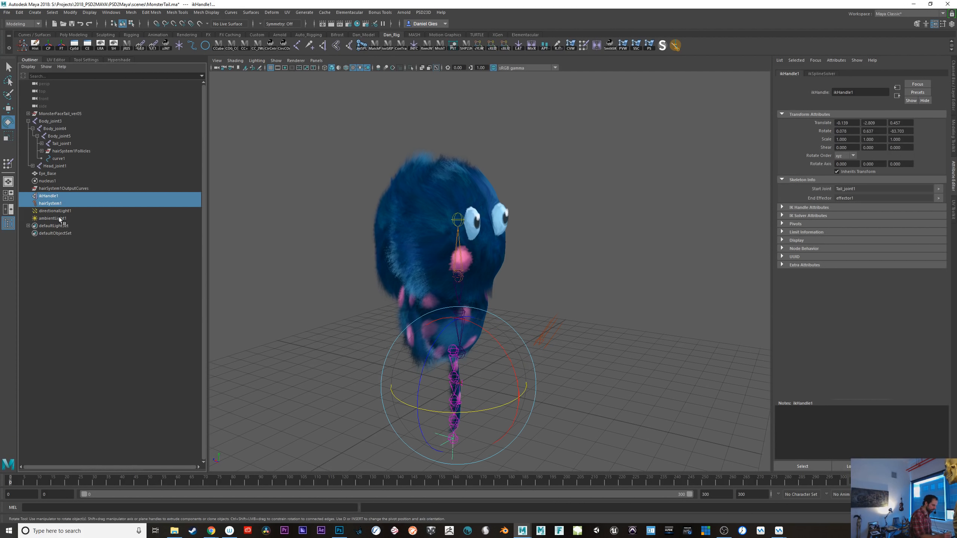
pyautogui.keyDown('ctrl'); pyautogui.click(47, 181); pyautogui.keyUp('ctrl')
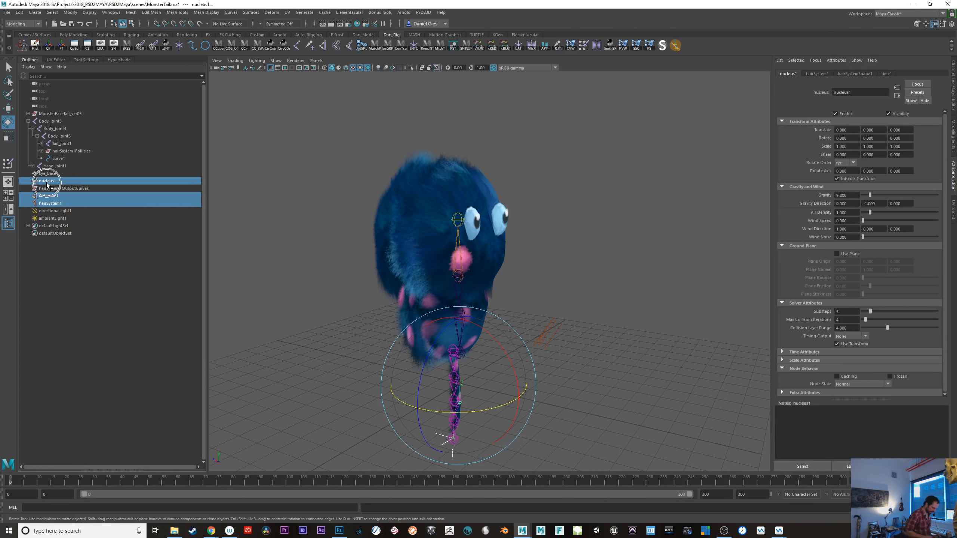
pyautogui.press('Delete')
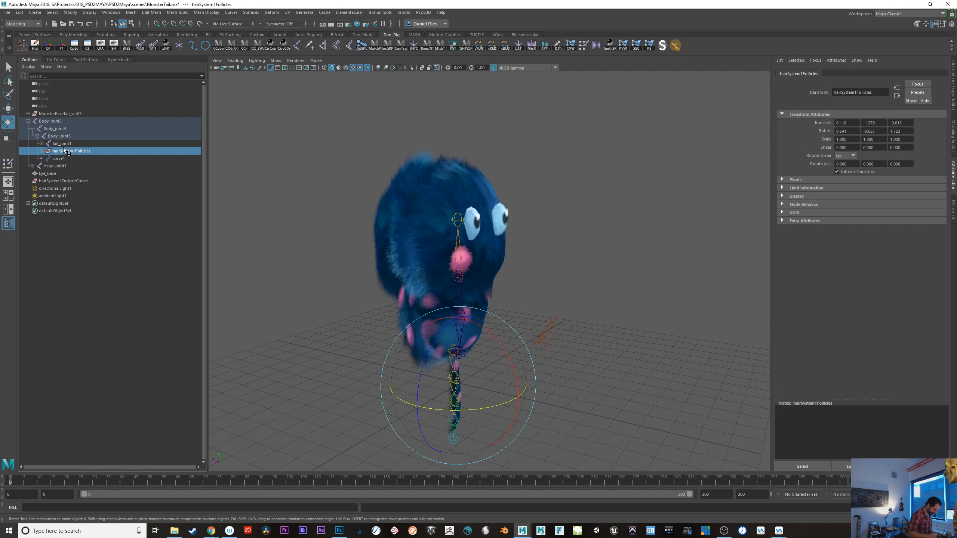
pyautogui.press('Delete')
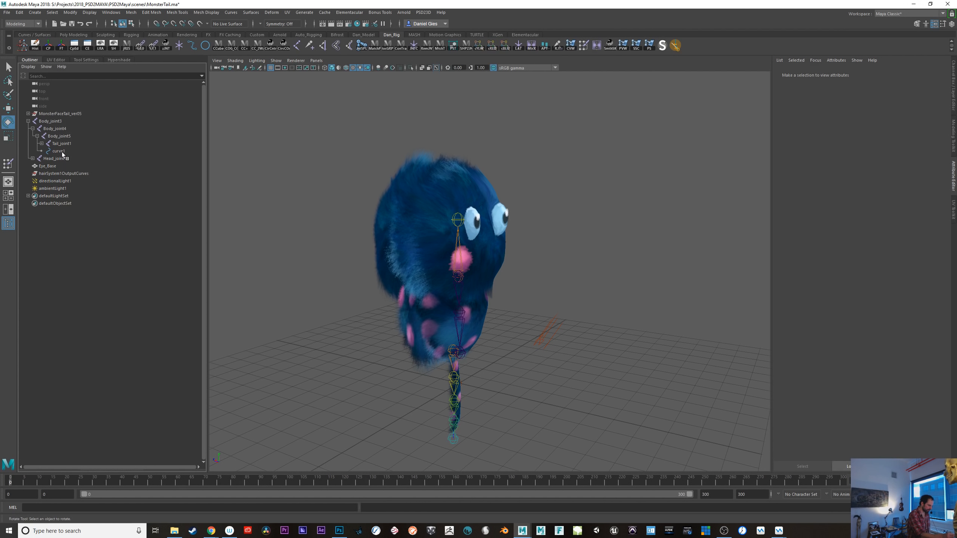
pyautogui.click(59, 151)
pyautogui.press('Delete')
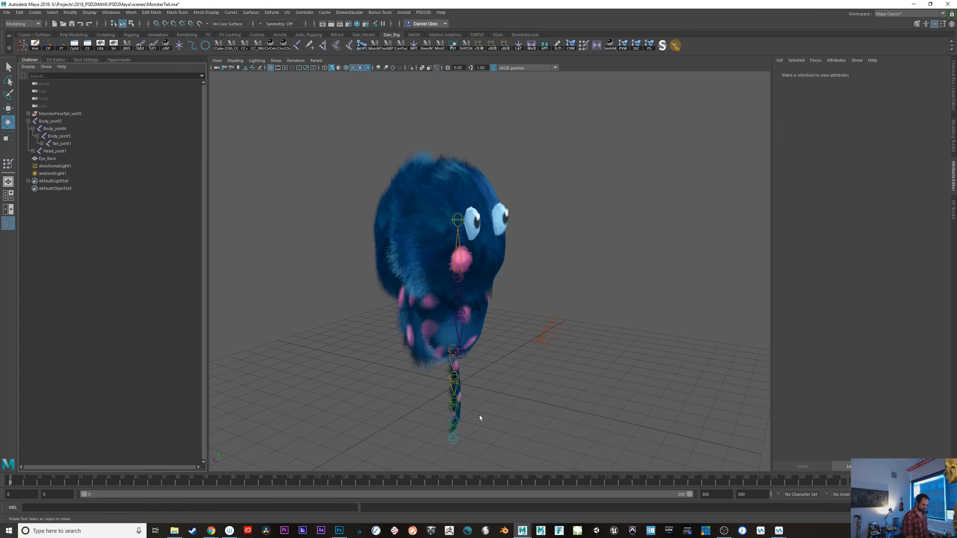
# - Select the tail joints from Tail_joint1 down to Tail_joint4, test-rotate them together and undo the rotation
pyautogui.keyDown('alt'); pyautogui.moveTo(480, 415); pyautogui.dragTo(531, 423); pyautogui.keyUp('alt')
pyautogui.keyDown('alt'); pyautogui.moveTo(531, 424); pyautogui.dragTo(571, 438, button='right'); pyautogui.keyUp('alt')
pyautogui.keyDown('alt'); pyautogui.moveTo(571, 437); pyautogui.dragTo(580, 329, button='middle'); pyautogui.keyUp('alt')
pyautogui.click(456, 293)
pyautogui.keyDown('alt'); pyautogui.moveTo(461, 346); pyautogui.dragTo(484, 367, button='right'); pyautogui.keyUp('alt')
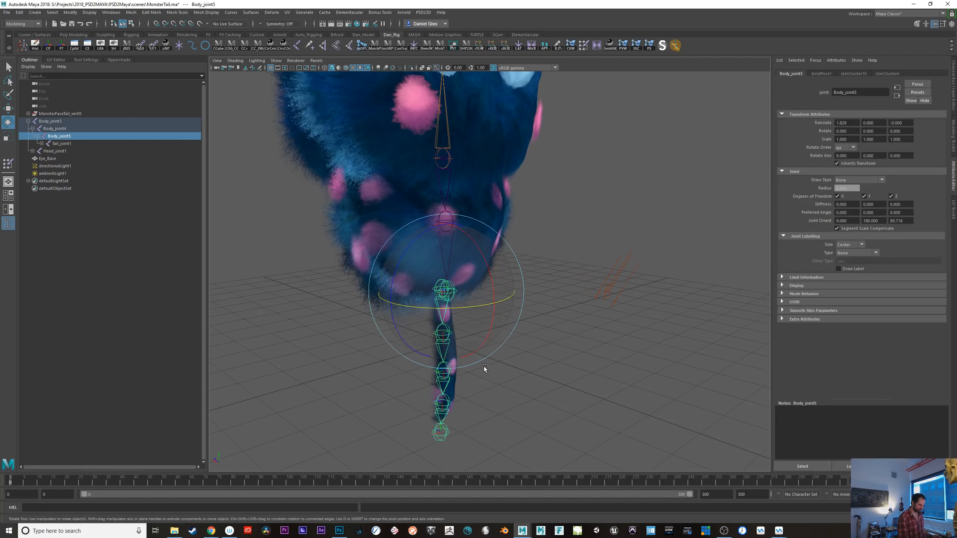
pyautogui.press('q')
pyautogui.click(441, 311)
pyautogui.click(438, 292)
pyautogui.click(435, 286)
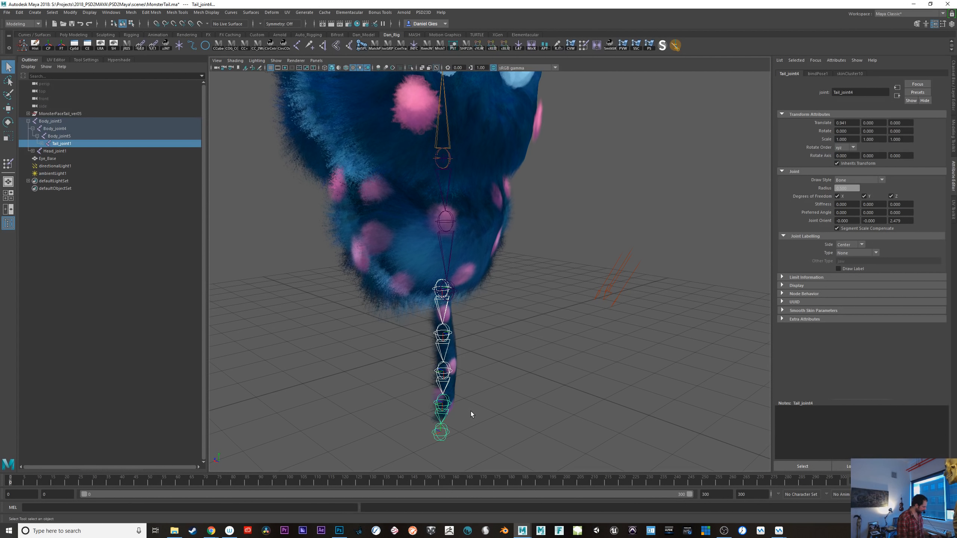
pyautogui.press('e')
pyautogui.moveTo(470, 345); pyautogui.dragTo(491, 368)
pyautogui.hotkey('ctrl', 'z')
pyautogui.hotkey('ctrl', 'z')
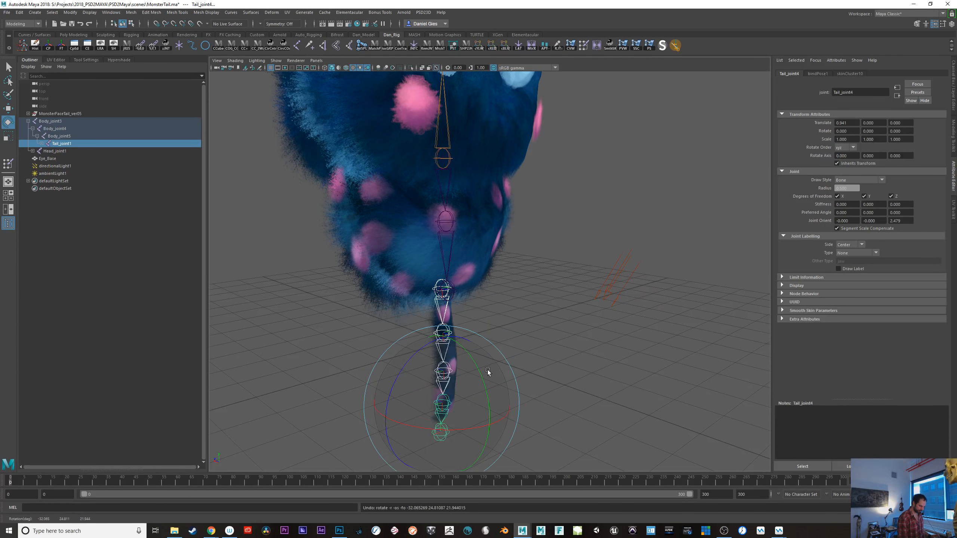
# - Test-rotate the selected tail joints again from the side and front, undo each rotation and clear the selection
pyautogui.keyDown('alt'); pyautogui.moveTo(492, 434); pyautogui.dragTo(517, 431); pyautogui.keyUp('alt')
pyautogui.keyDown('alt'); pyautogui.moveTo(517, 431); pyautogui.dragTo(507, 358, button='middle'); pyautogui.keyUp('alt')
pyautogui.moveTo(413, 372); pyautogui.dragTo(355, 347)
pyautogui.hotkey('ctrl', 'z')
pyautogui.keyDown('alt'); pyautogui.moveTo(622, 416); pyautogui.dragTo(587, 405); pyautogui.keyUp('alt')
pyautogui.keyDown('alt'); pyautogui.moveTo(587, 405); pyautogui.dragTo(534, 385, button='right'); pyautogui.keyUp('alt')
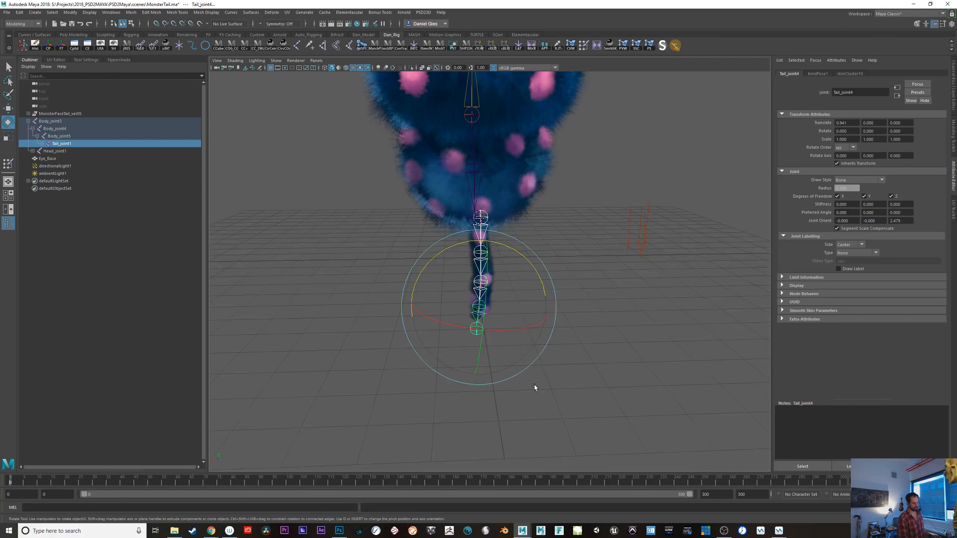
pyautogui.moveTo(519, 300); pyautogui.dragTo(538, 284)
pyautogui.hotkey('ctrl', 'z')
pyautogui.keyDown('alt'); pyautogui.moveTo(645, 389); pyautogui.dragTo(535, 369); pyautogui.keyUp('alt')
pyautogui.press('q')
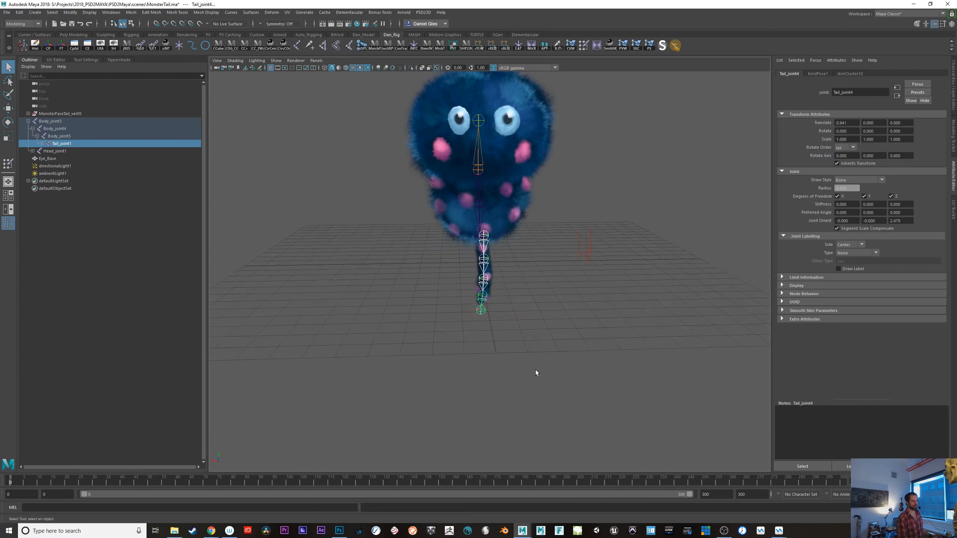
pyautogui.click(570, 358)
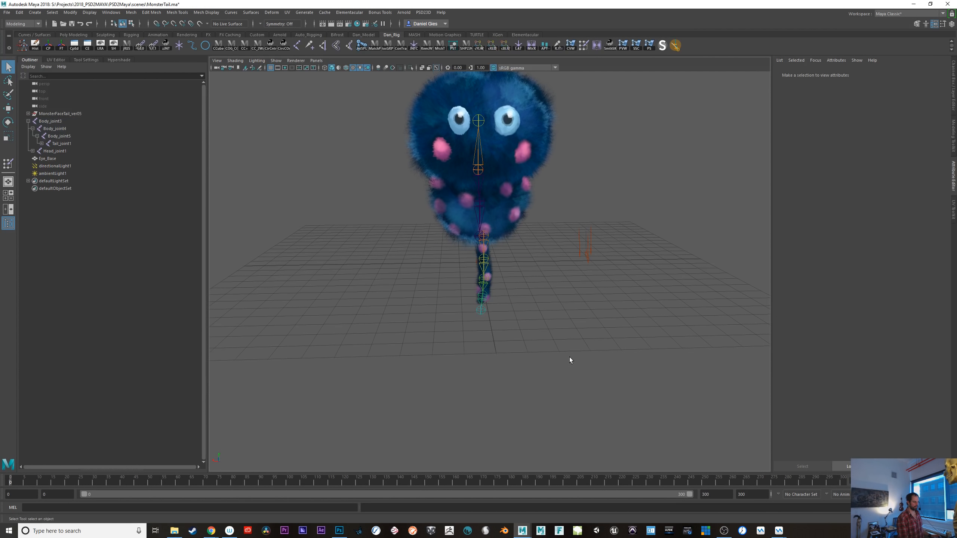
# - Test-rotate Head_joint1 to check how the head deforms, and undo the rotation
pyautogui.keyDown('alt'); pyautogui.moveTo(484, 325); pyautogui.dragTo(470, 361, button='middle'); pyautogui.keyUp('alt')
pyautogui.keyDown('alt'); pyautogui.moveTo(469, 361); pyautogui.dragTo(601, 398, button='right'); pyautogui.keyUp('alt')
pyautogui.keyDown('alt'); pyautogui.moveTo(601, 398); pyautogui.dragTo(569, 392); pyautogui.keyUp('alt')
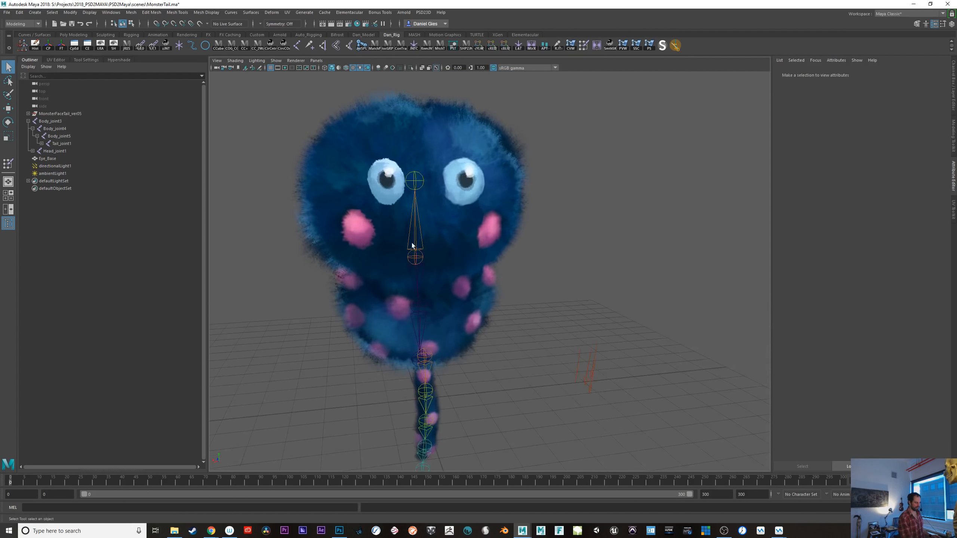
pyautogui.click(414, 245)
pyautogui.press('e')
pyautogui.moveTo(484, 309)
pyautogui.mouseDown()
pyautogui.moveTo(444, 293)
pyautogui.moveTo(455, 286)
pyautogui.moveTo(440, 299)
pyautogui.moveTo(469, 302)
pyautogui.mouseUp()
pyautogui.hotkey('ctrl', 'z')
# - Select Body_joint4, rotate it to test the body and tail from a three-quarter angle, and undo the rotation
pyautogui.keyDown('alt'); pyautogui.moveTo(424, 343); pyautogui.dragTo(501, 343); pyautogui.keyUp('alt')
pyautogui.press('q')
pyautogui.click(429, 329)
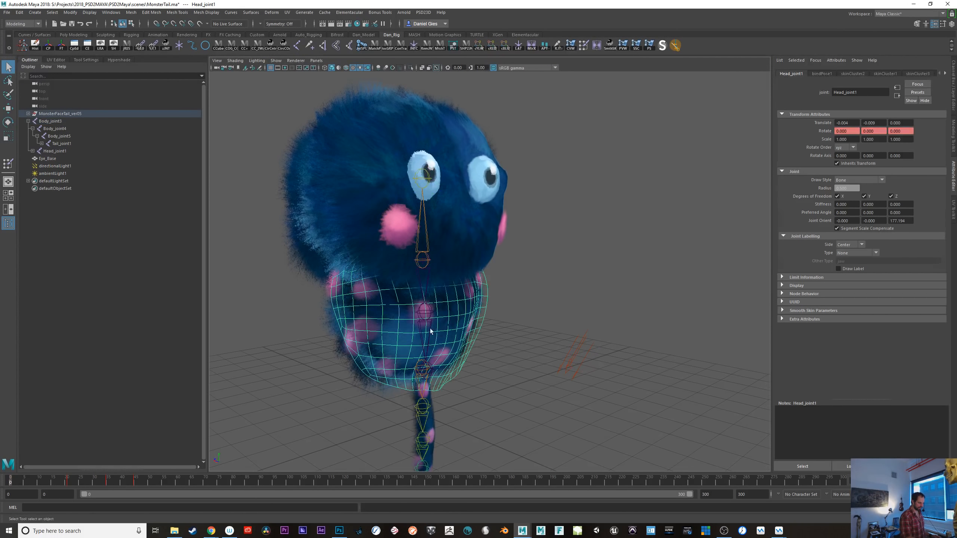
pyautogui.press('e')
pyautogui.press('q')
pyautogui.click(531, 341)
pyautogui.click(425, 312)
pyautogui.press('e')
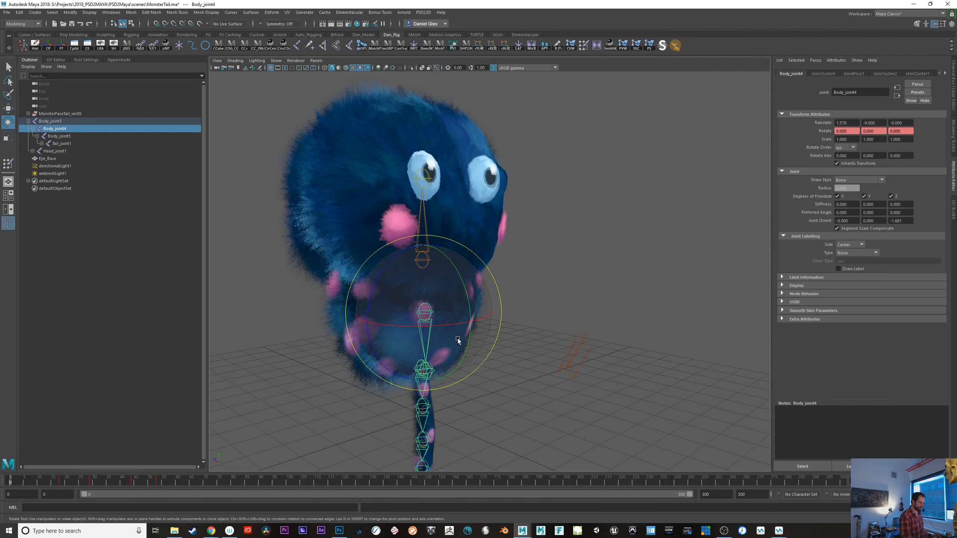
pyautogui.moveTo(468, 348); pyautogui.dragTo(359, 352)
pyautogui.hotkey('ctrl', 'z')
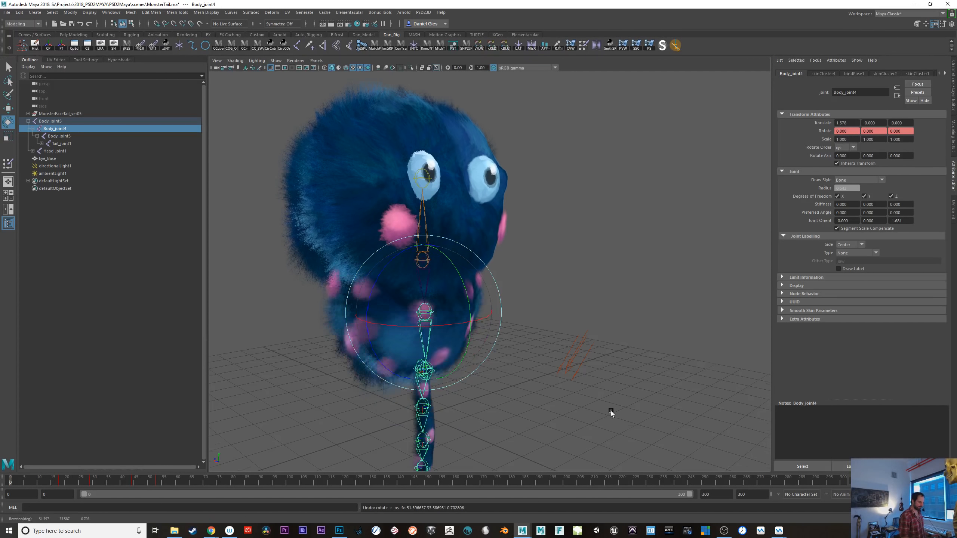
# - Test-rotate Body_joint4 in several directions from the front, undo each rotation and select the body mesh instead
pyautogui.keyDown('alt'); pyautogui.moveTo(610, 411); pyautogui.dragTo(569, 394); pyautogui.keyUp('alt')
pyautogui.hotkey('ctrl', 'z')
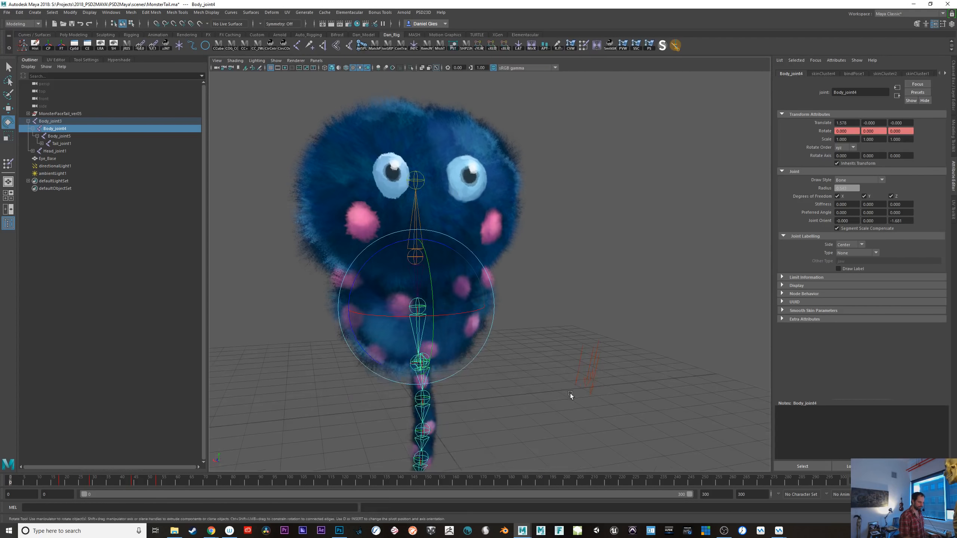
pyautogui.moveTo(476, 345); pyautogui.dragTo(458, 320)
pyautogui.hotkey('ctrl', 'z')
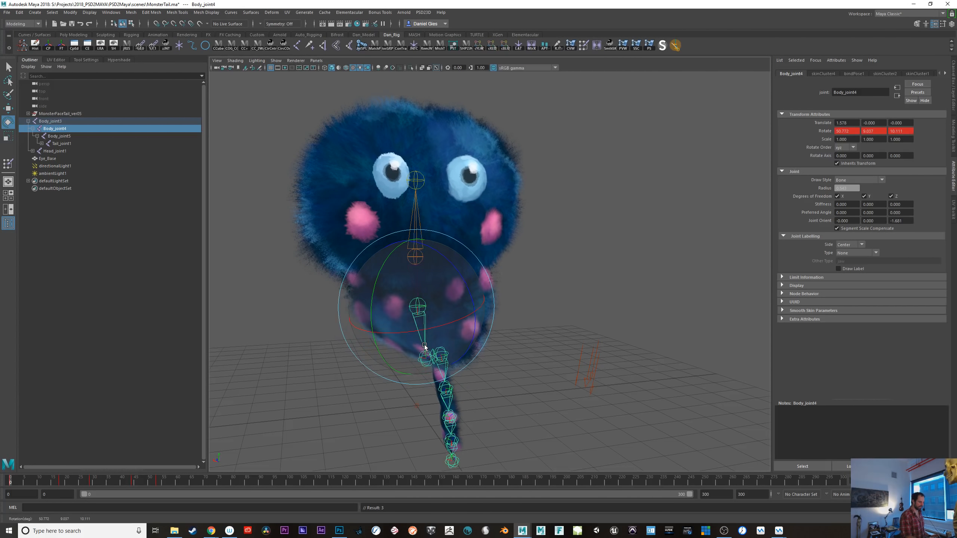
pyautogui.moveTo(358, 271); pyautogui.dragTo(364, 245)
pyautogui.hotkey('ctrl', 'z')
pyautogui.keyDown('alt'); pyautogui.moveTo(635, 420); pyautogui.dragTo(429, 376, button='right'); pyautogui.keyUp('alt')
pyautogui.keyDown('alt'); pyautogui.moveTo(429, 376); pyautogui.dragTo(583, 360); pyautogui.keyUp('alt')
pyautogui.click(527, 334)
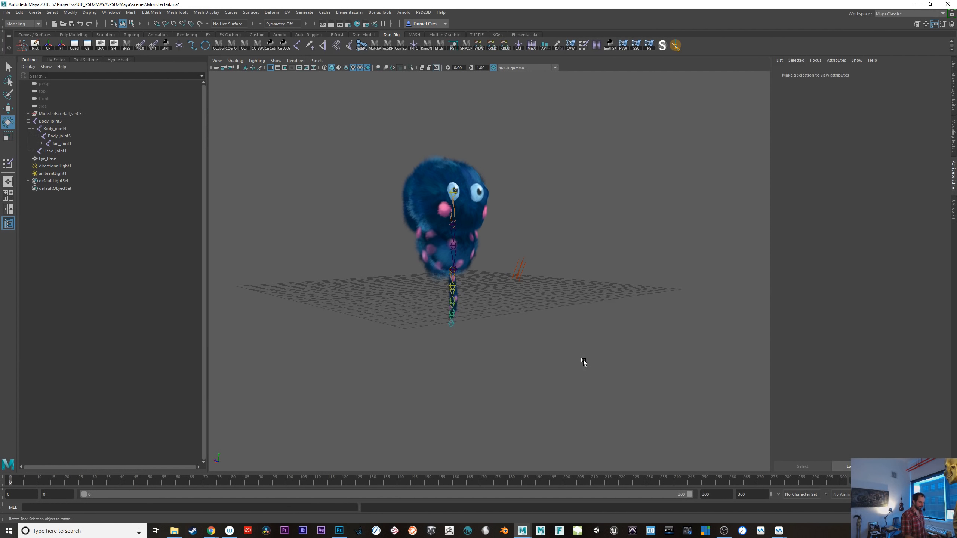
pyautogui.click(428, 249)
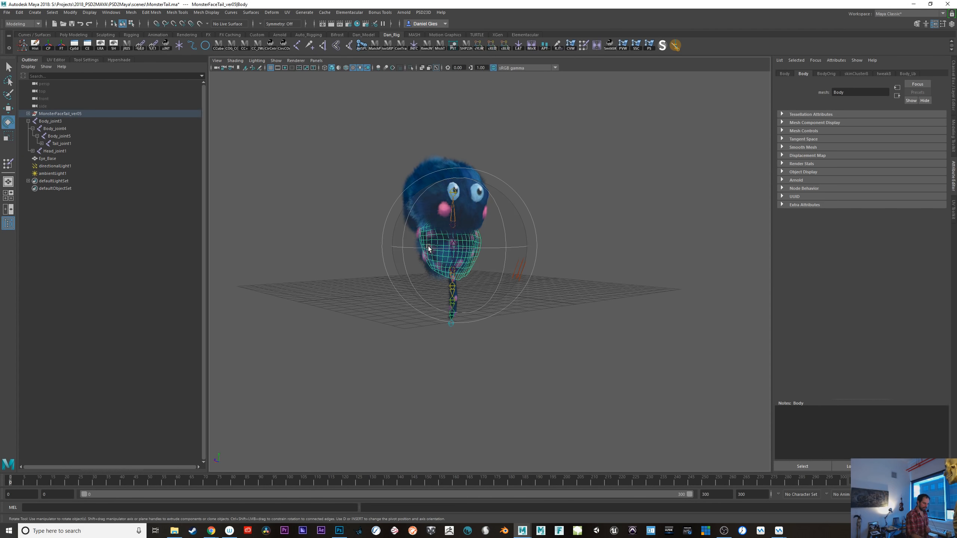
# - Switch to Photoshop, make Pupil_Highlights the active layer and create a new blank document
pyautogui.click(331, 533)
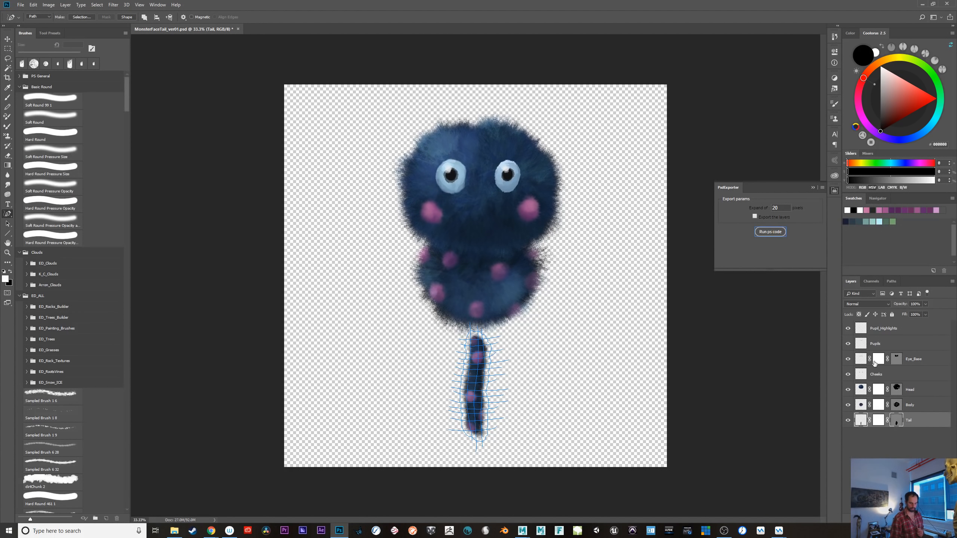
pyautogui.click(885, 330)
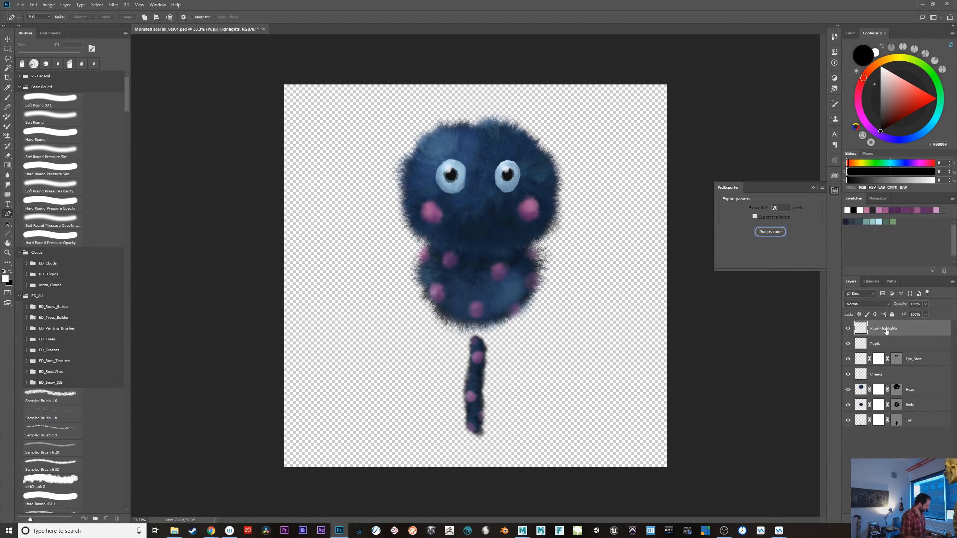
pyautogui.hotkey('ctrl', 'n')
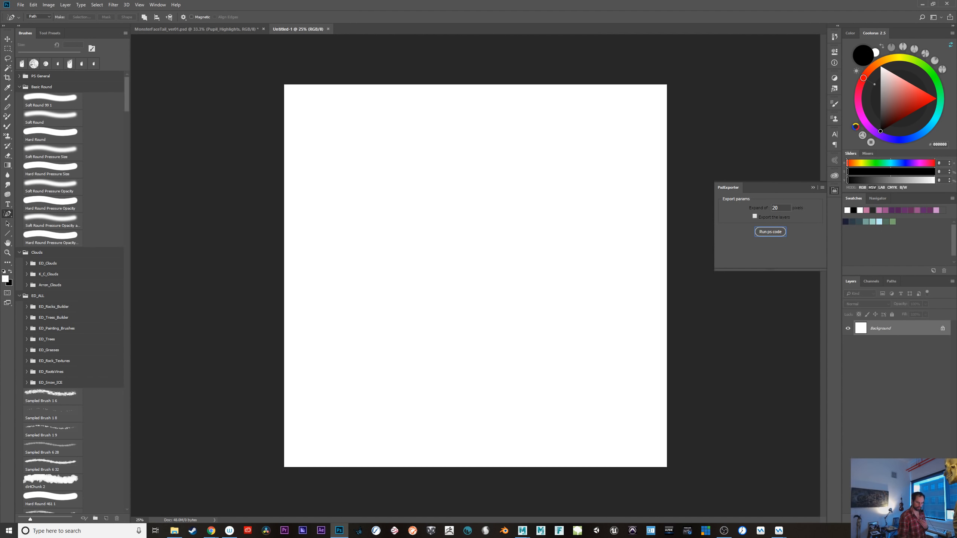
pyautogui.click(33, 5)
pyautogui.moveTo(48, 4)
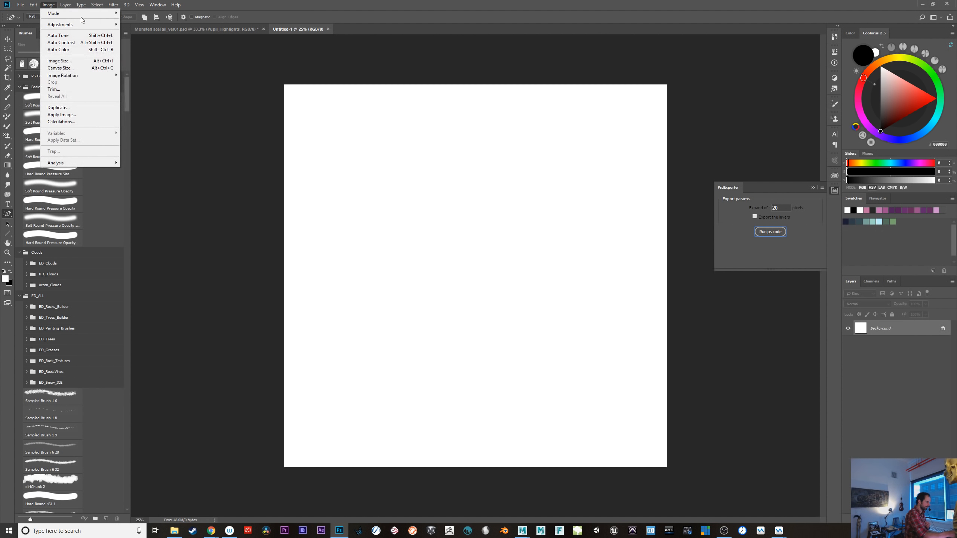
pyautogui.moveTo(86, 15)
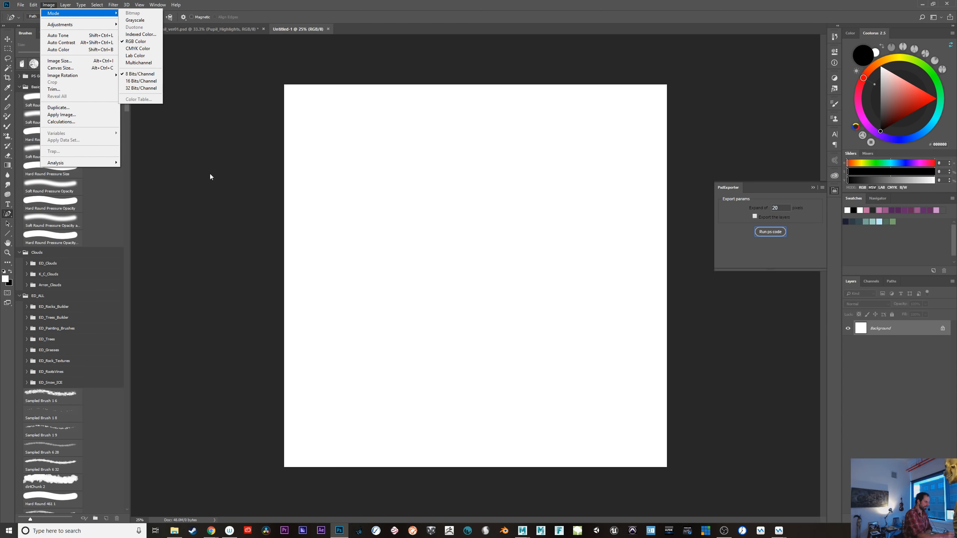
pyautogui.click(230, 218)
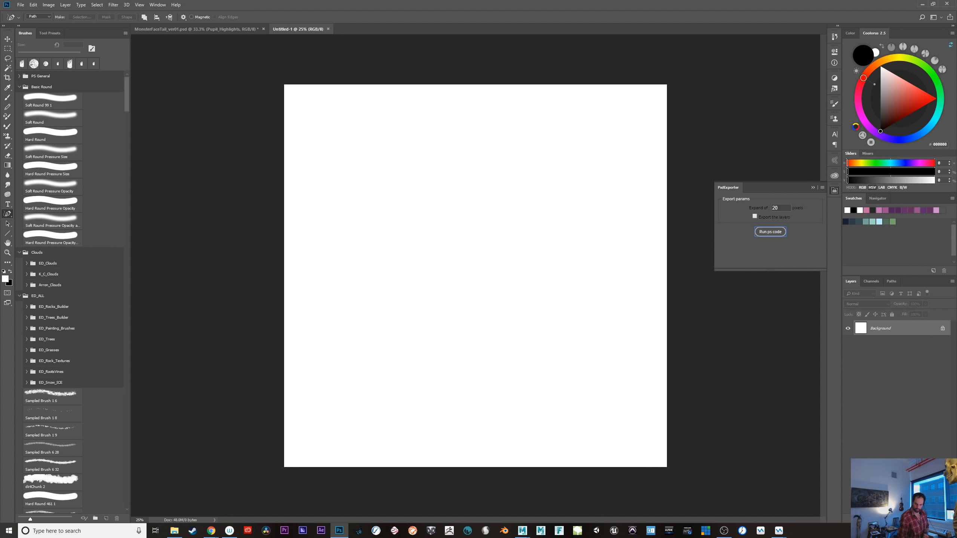
# - Add a new layer above the background and choose a Sir H... brush from Kyle's Concept Brushes for painting
pyautogui.hotkey('ctrl', 'shift', 'alt', 'n')
pyautogui.press('b')
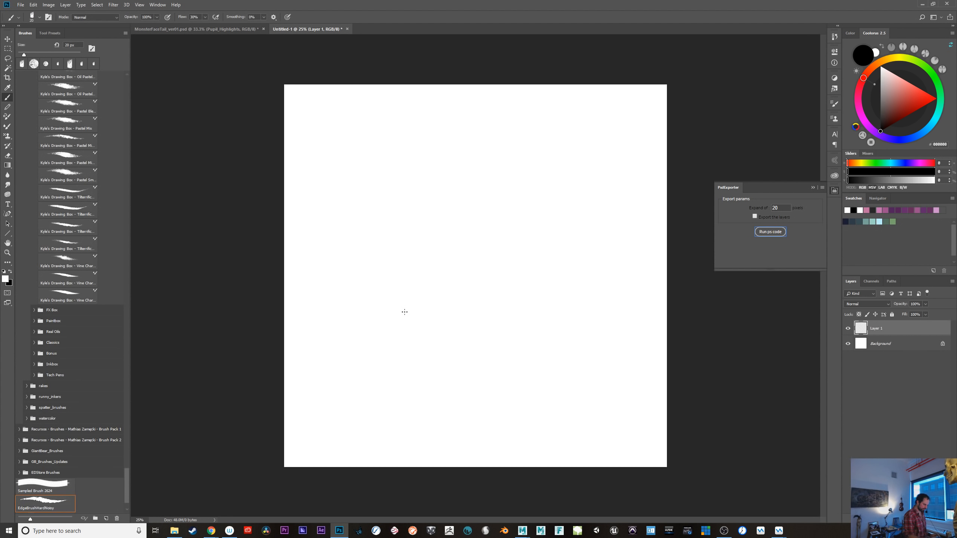
pyautogui.moveTo(125, 478)
pyautogui.mouseDown()
pyautogui.moveTo(132, 311)
pyautogui.moveTo(129, 369)
pyautogui.moveTo(126, 322)
pyautogui.mouseUp()
pyautogui.click(68, 365)
pyautogui.click(72, 341)
pyautogui.click(64, 284)
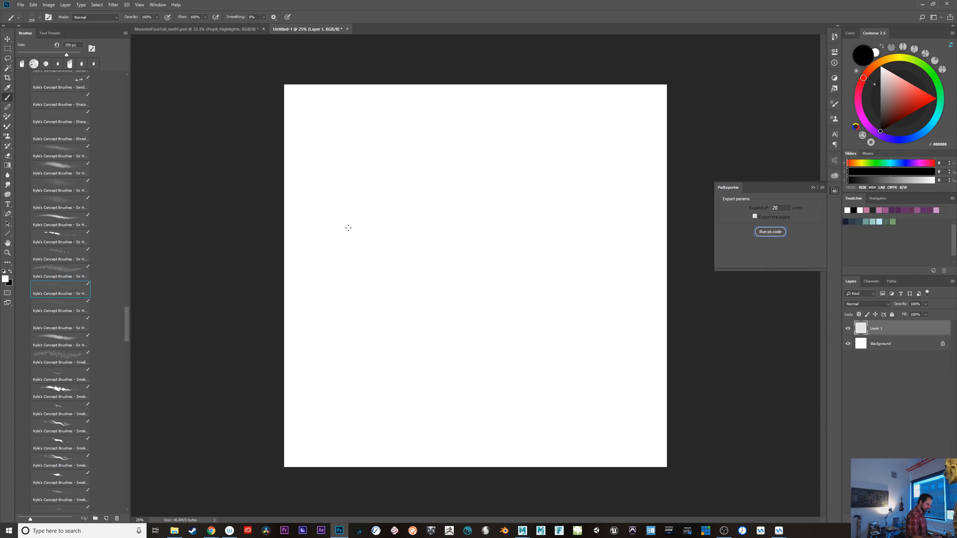
# - Start opening an existing file and browse to the Projects\2018_Doodles\4Print folder
pyautogui.hotkey('ctrl', 'o')
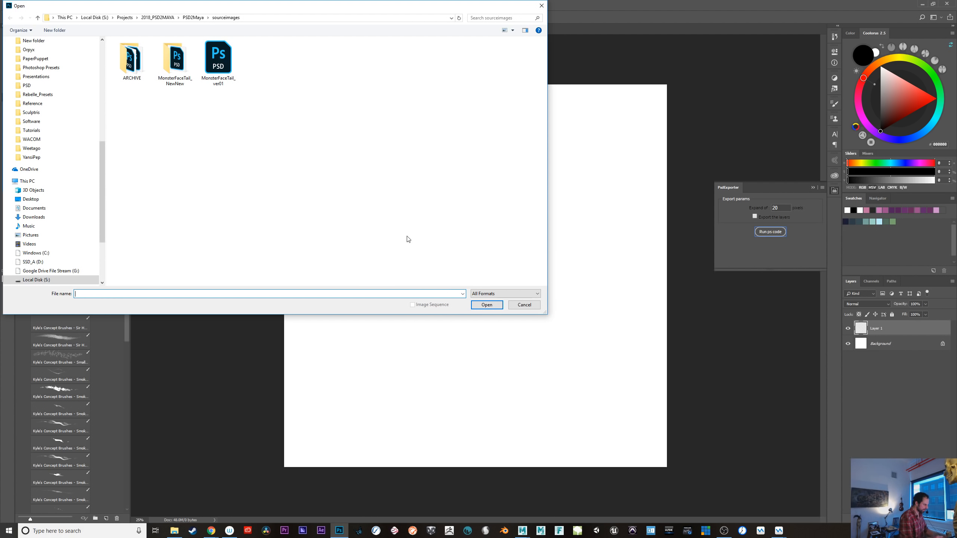
pyautogui.click(189, 17)
pyautogui.click(157, 18)
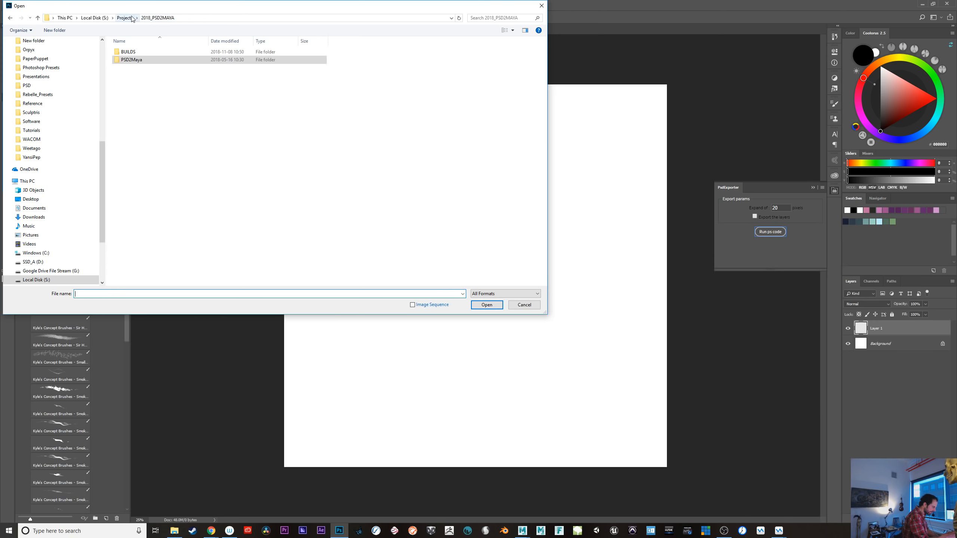
pyautogui.click(125, 18)
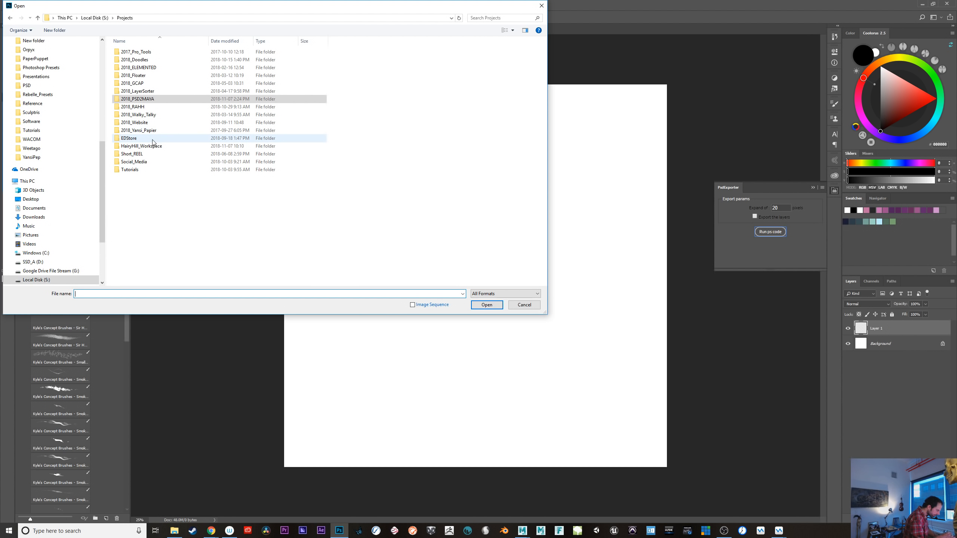
pyautogui.doubleClick(153, 61)
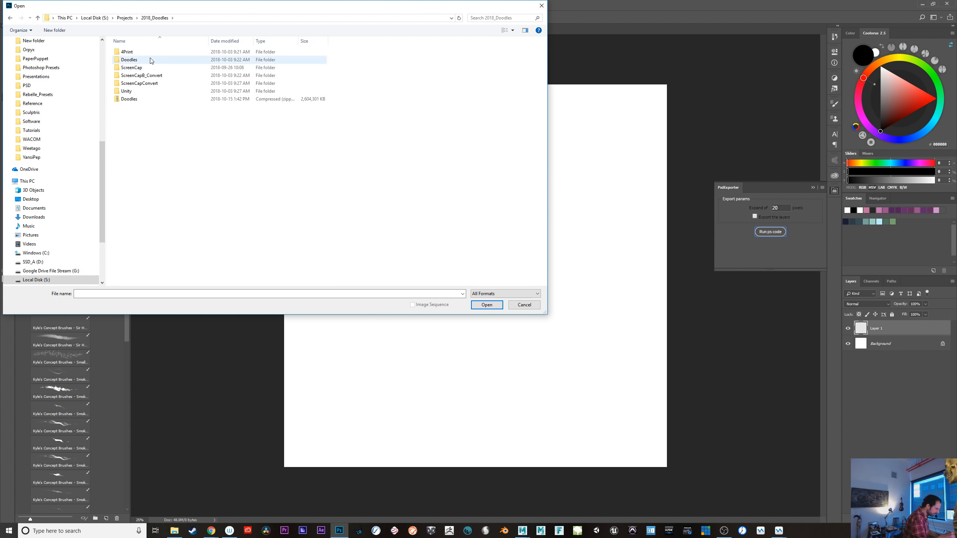
pyautogui.doubleClick(150, 60)
pyautogui.click(163, 18)
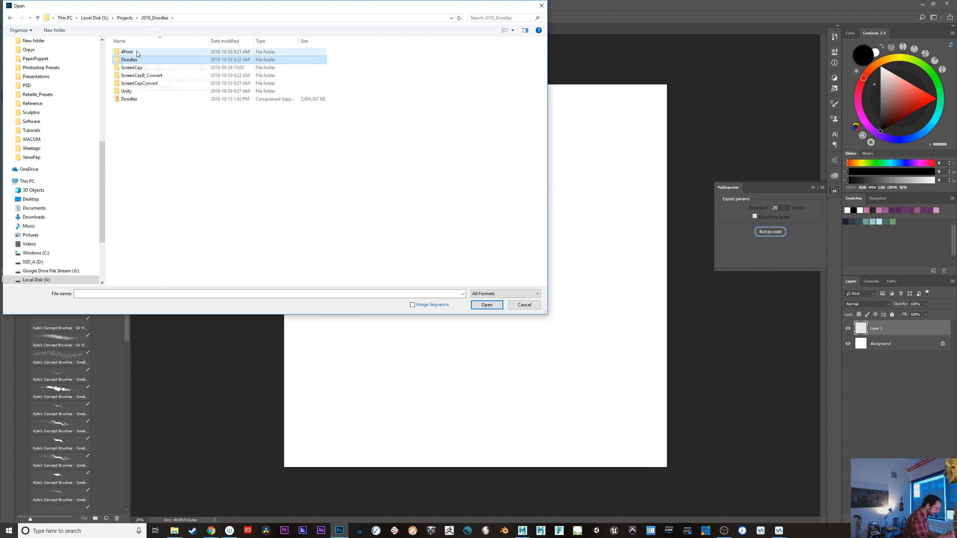
pyautogui.doubleClick(138, 53)
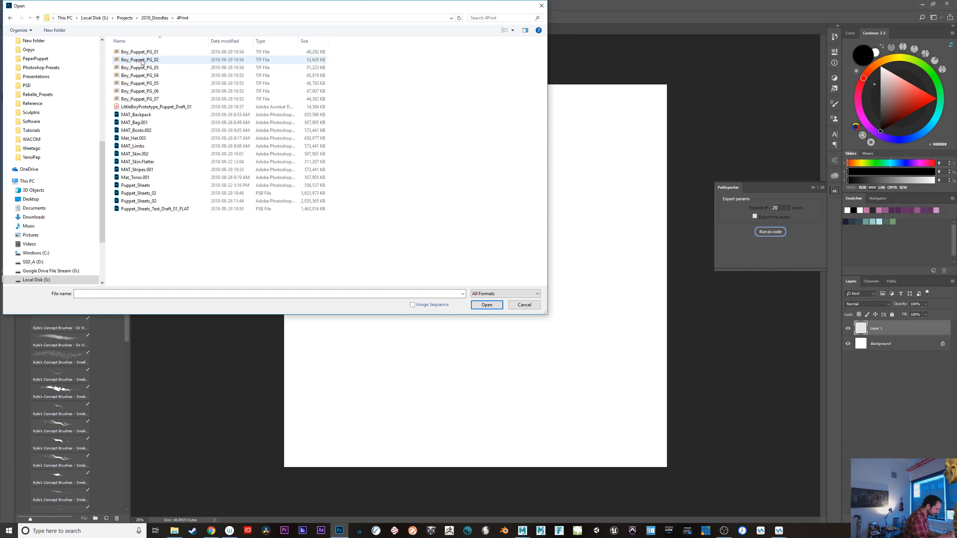
# - Look through the puppet texture files in the 4Print folder and the subfolders of 2018_Doodles for suitable artwork
pyautogui.click(169, 138)
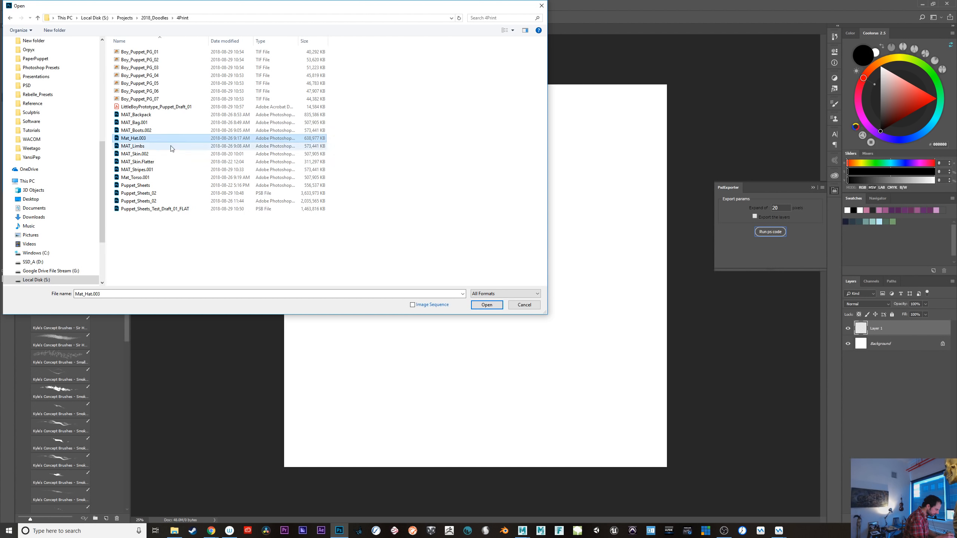
pyautogui.click(165, 185)
pyautogui.click(160, 114)
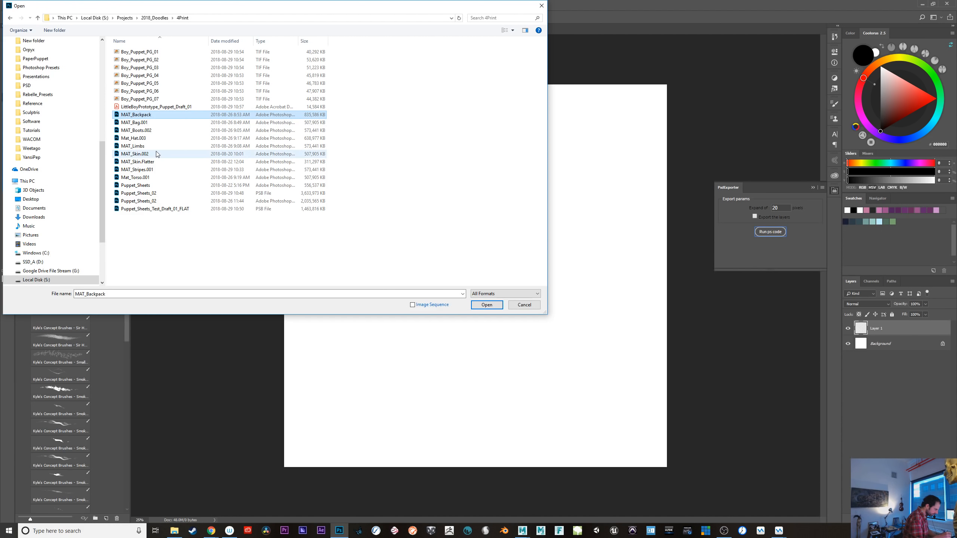
pyautogui.click(158, 18)
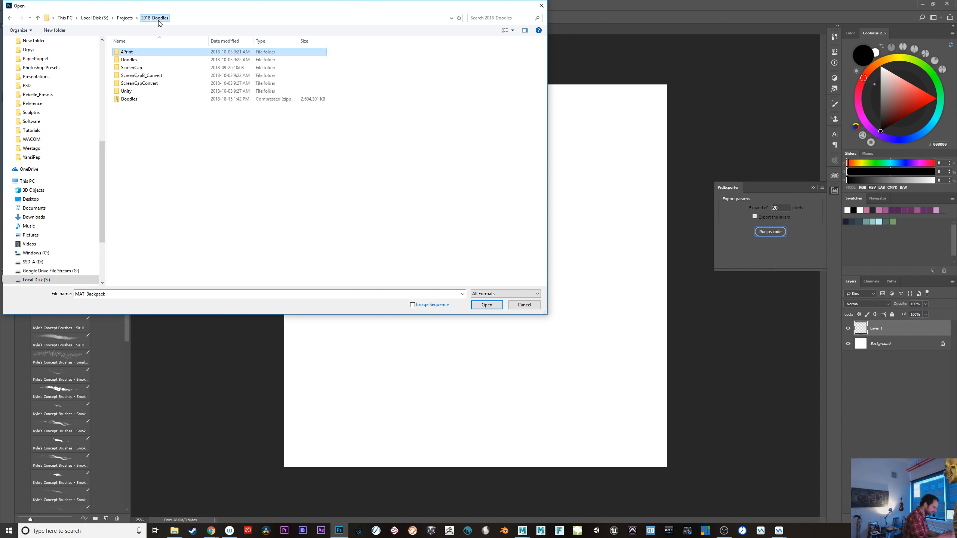
pyautogui.click(157, 59)
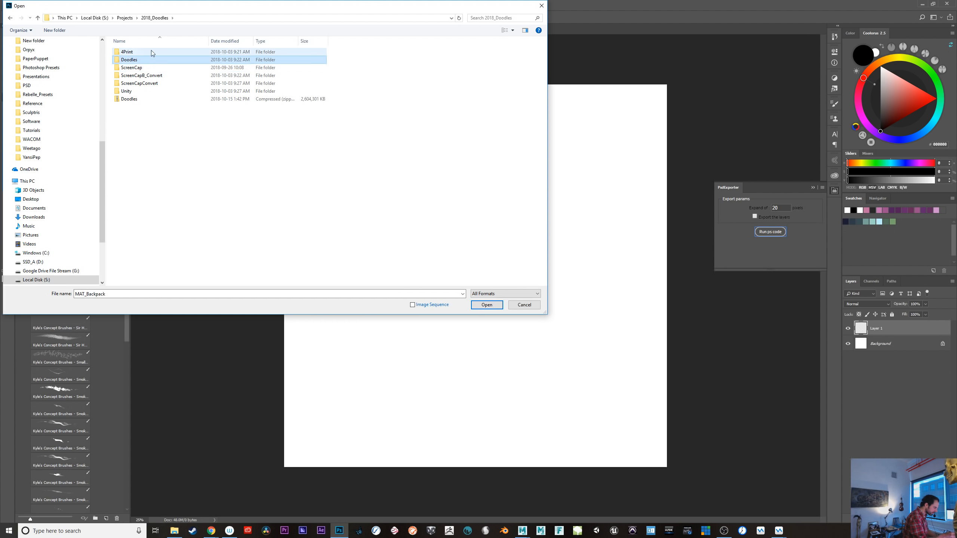
pyautogui.doubleClick(151, 52)
pyautogui.click(154, 17)
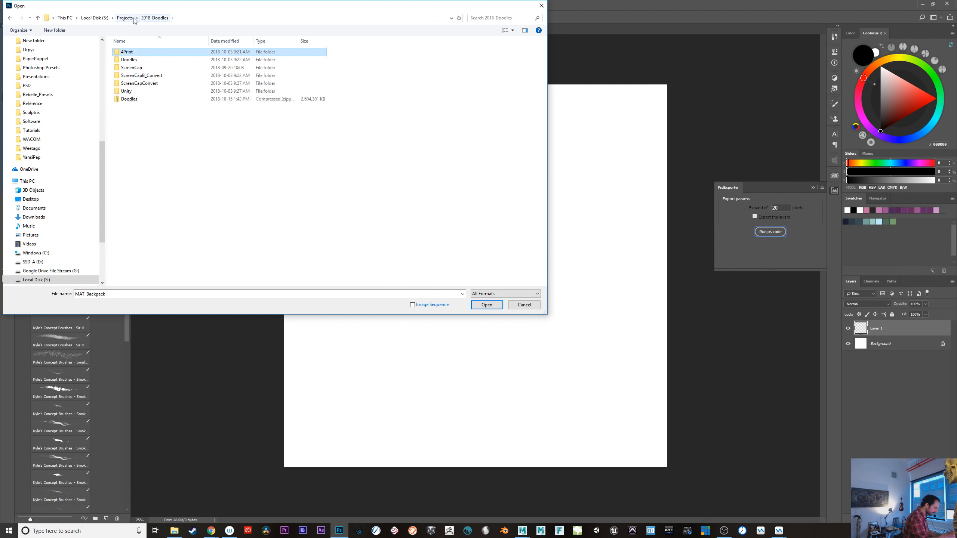
# - Open FloatyLightGuy_FULL_Merged from the Projects\2018_Floater folder
pyautogui.click(133, 20)
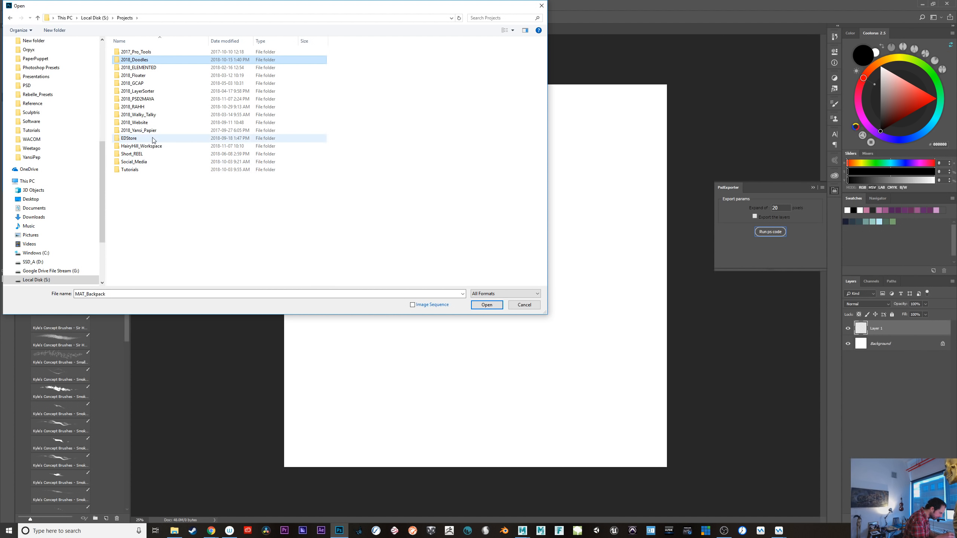
pyautogui.click(163, 74)
pyautogui.doubleClick(163, 75)
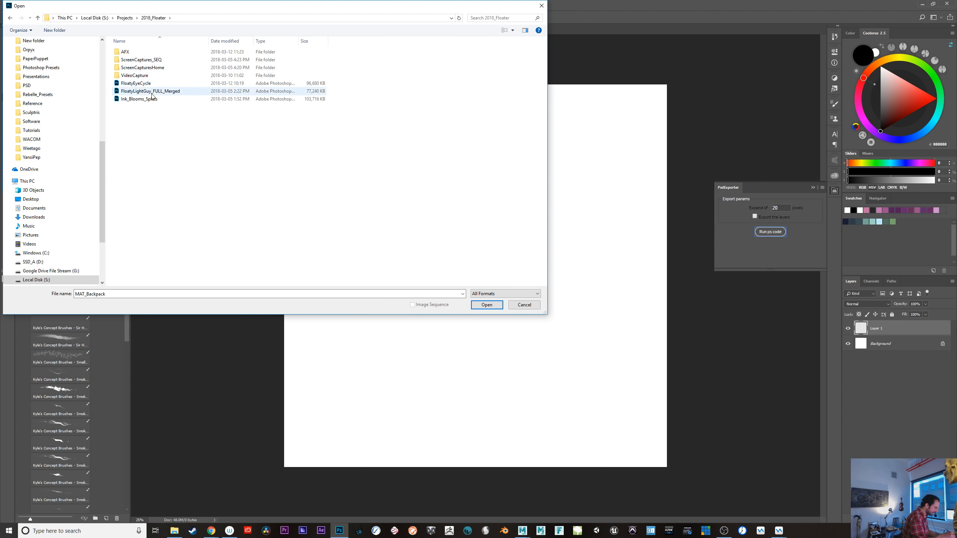
pyautogui.click(151, 86)
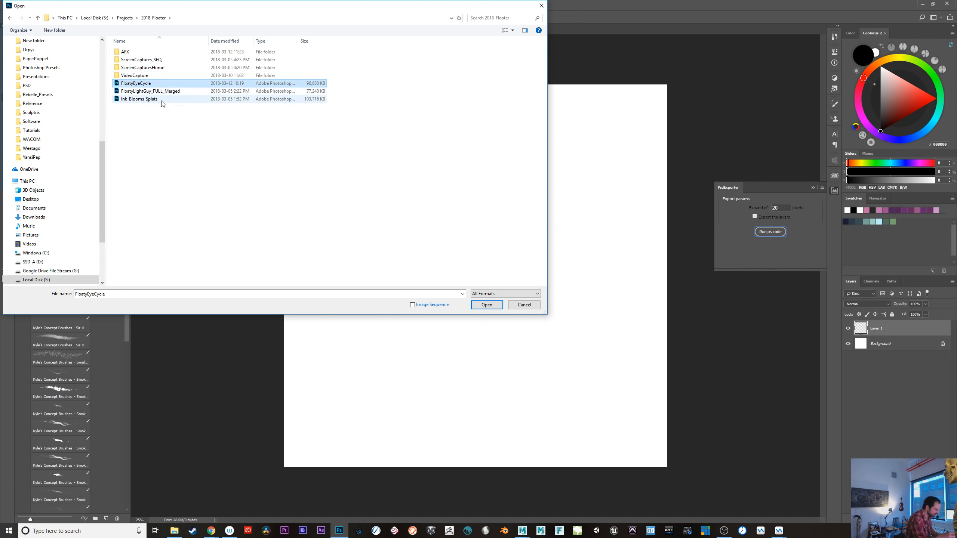
pyautogui.doubleClick(165, 90)
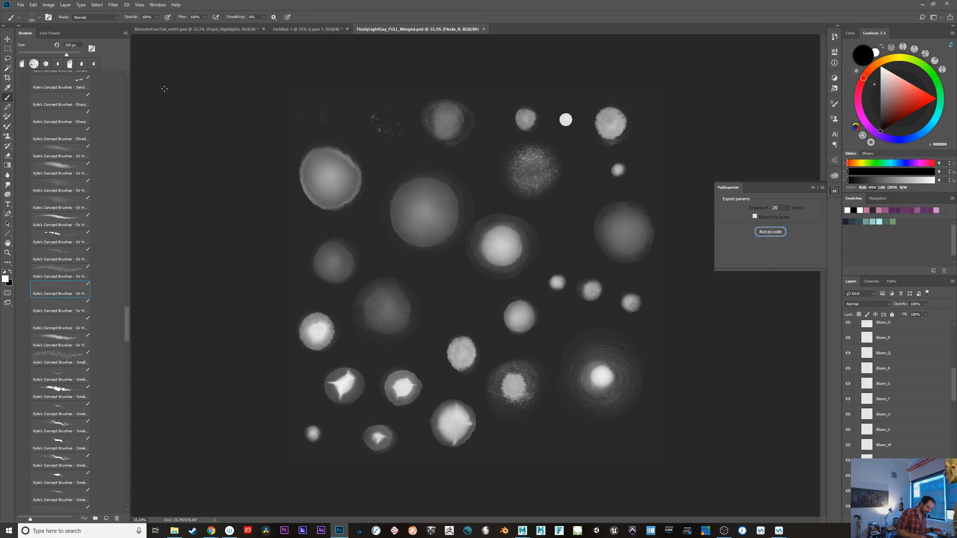
# - Collapse the InkBlooms layer group and hide it
pyautogui.moveTo(953, 385); pyautogui.dragTo(954, 329)
pyautogui.click(848, 342)
pyautogui.click(848, 341)
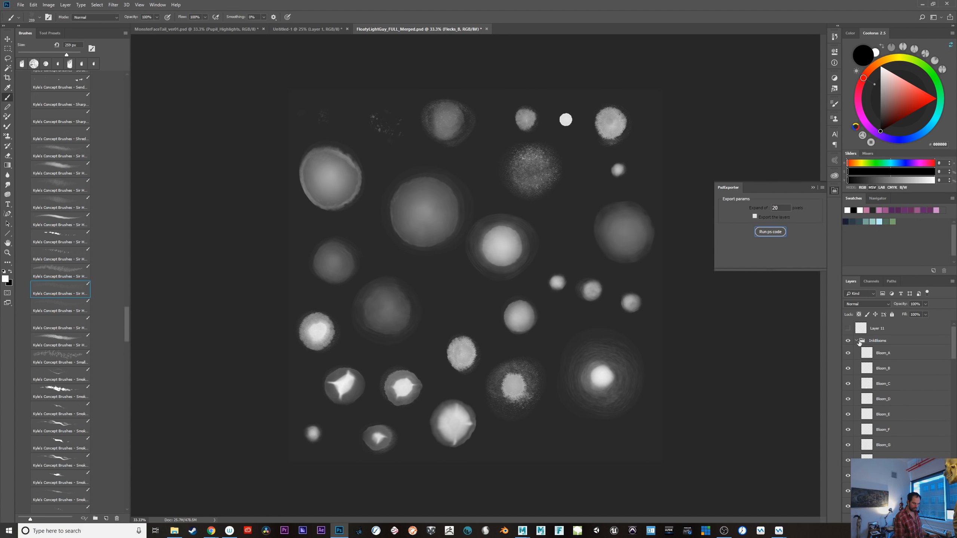
pyautogui.click(855, 341)
pyautogui.click(848, 341)
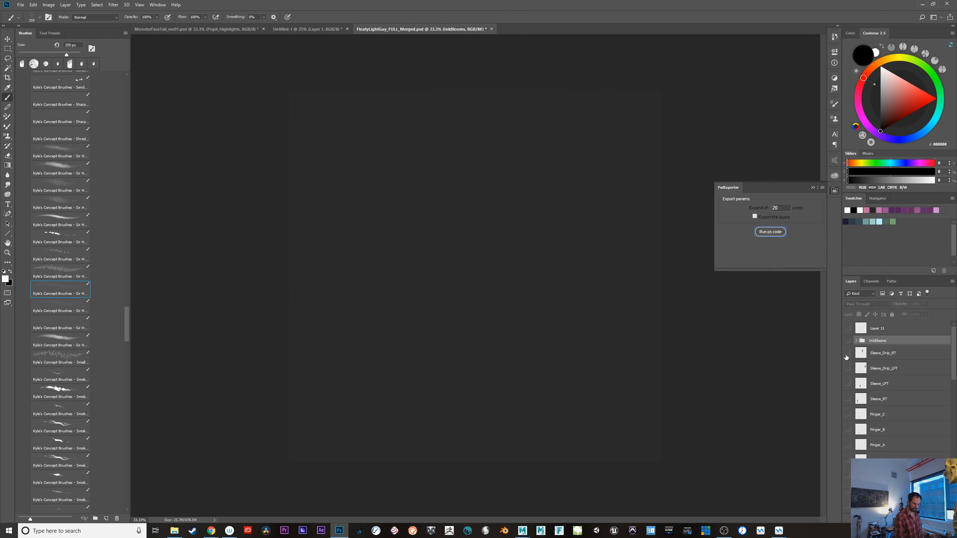
# - Make all character part layers below InkBlooms visible, from Sleeve_Drip_RT through the lamp, body and cloth layers
pyautogui.click(848, 353)
pyautogui.moveTo(852, 455); pyautogui.dragTo(848, 493)
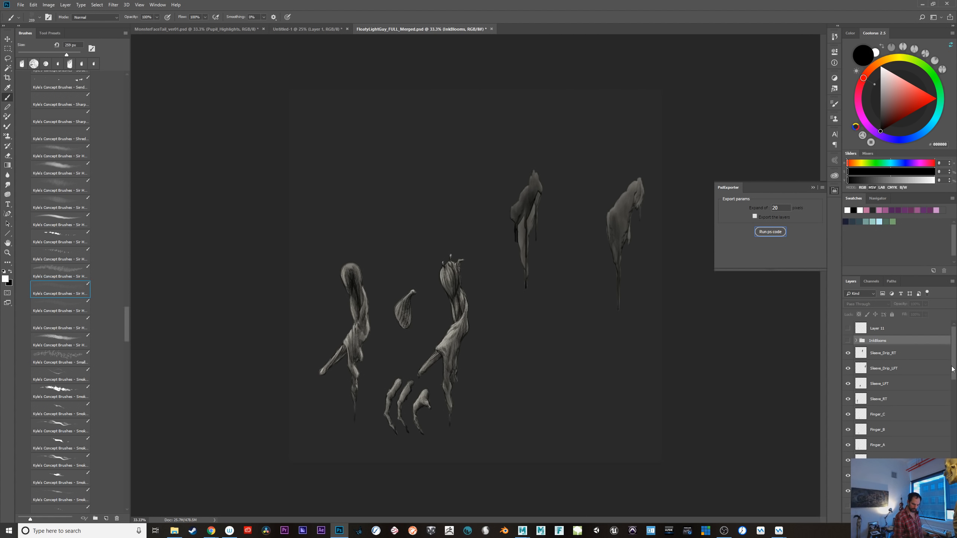
pyautogui.scroll(-5, 852, 383)
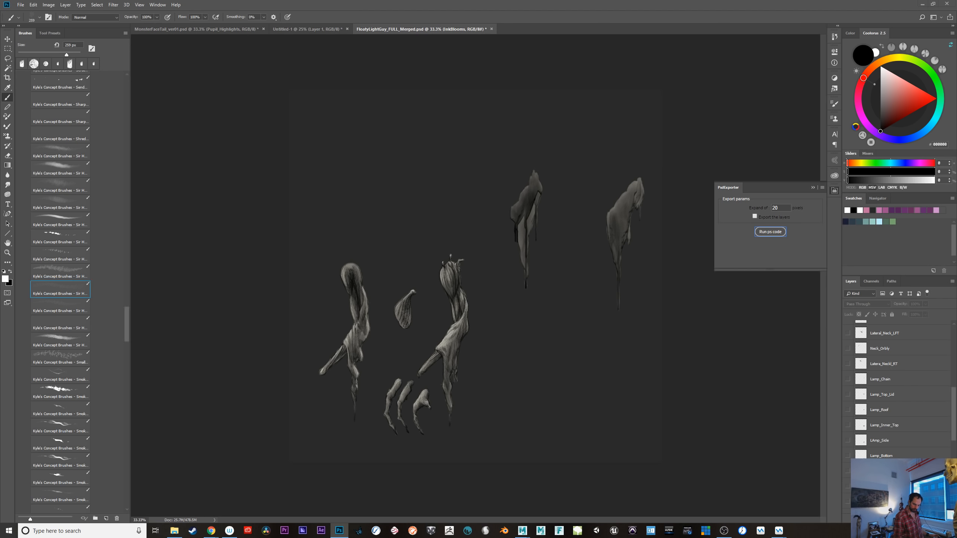
pyautogui.moveTo(954, 402); pyautogui.dragTo(953, 371)
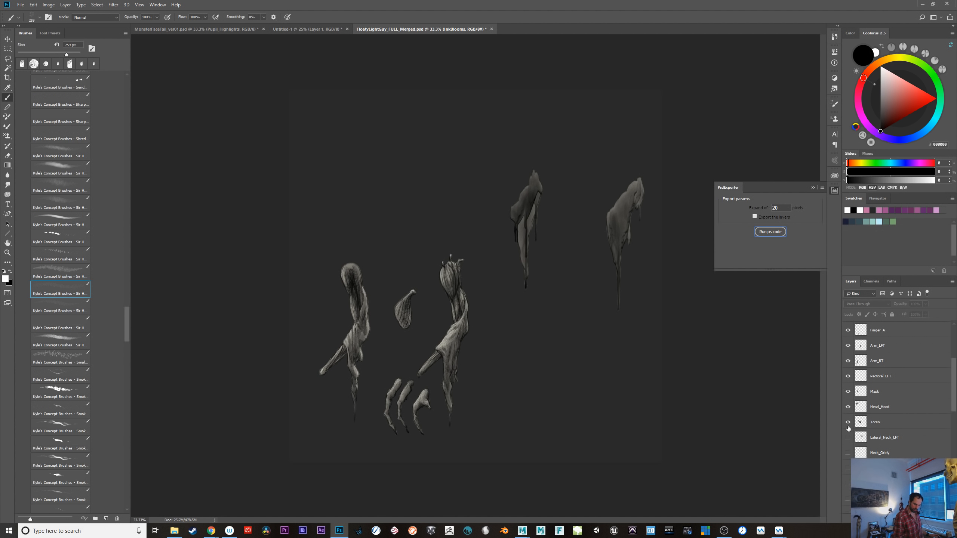
pyautogui.moveTo(848, 437); pyautogui.dragTo(848, 506)
pyautogui.moveTo(954, 398); pyautogui.dragTo(945, 438)
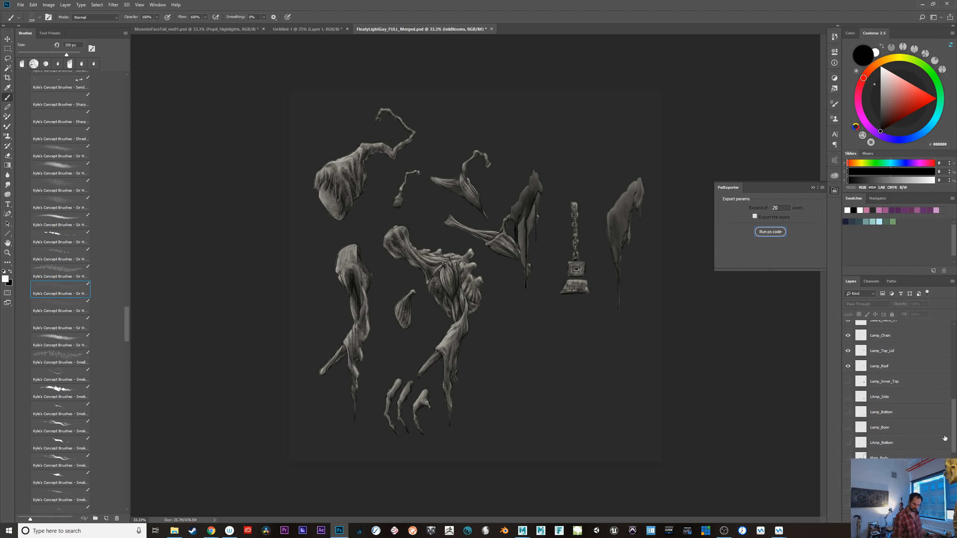
pyautogui.moveTo(847, 383); pyautogui.dragTo(847, 504)
pyautogui.moveTo(953, 440); pyautogui.dragTo(953, 487)
pyautogui.moveTo(848, 351); pyautogui.dragTo(843, 504)
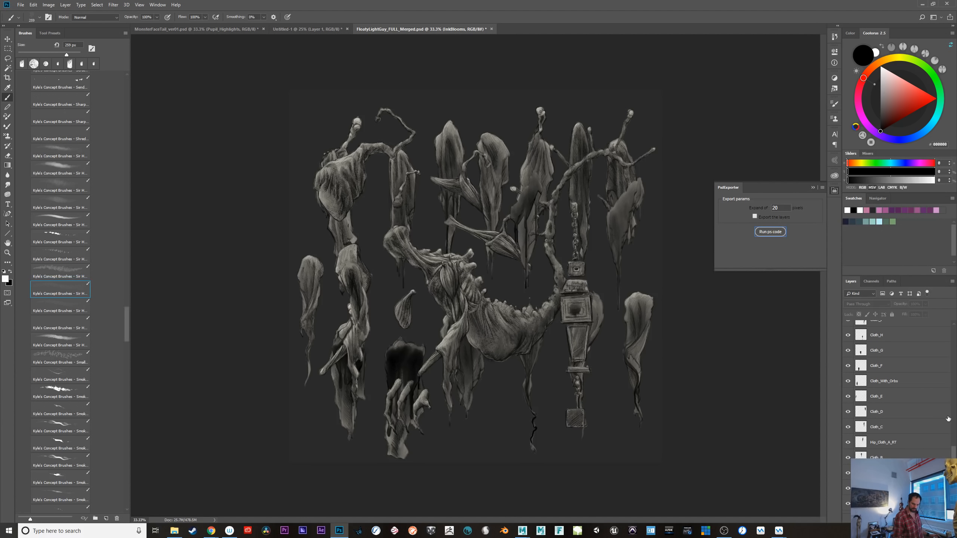
# - Turn on the grey background at the end of the layer stack, behind the character parts
pyautogui.moveTo(953, 473); pyautogui.dragTo(953, 481)
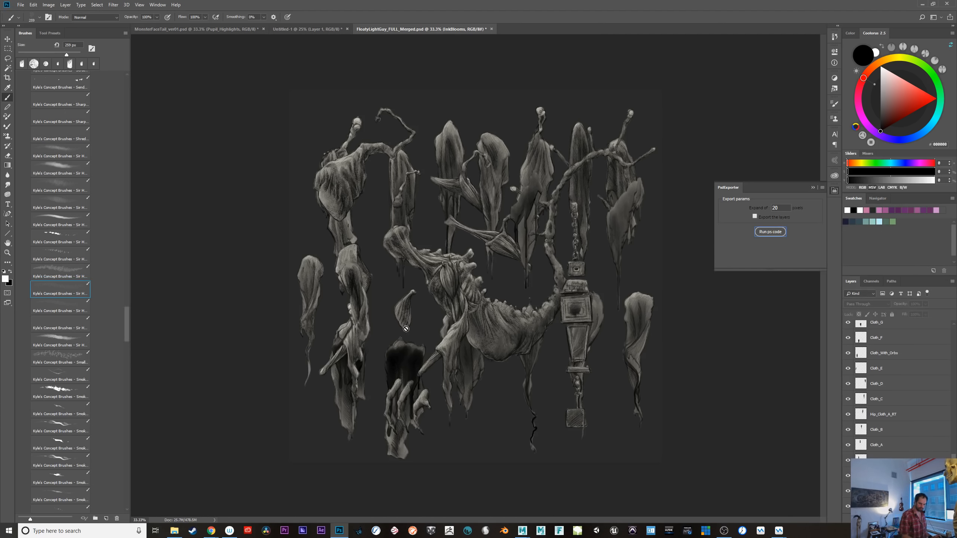
pyautogui.click(847, 491)
pyautogui.click(847, 491)
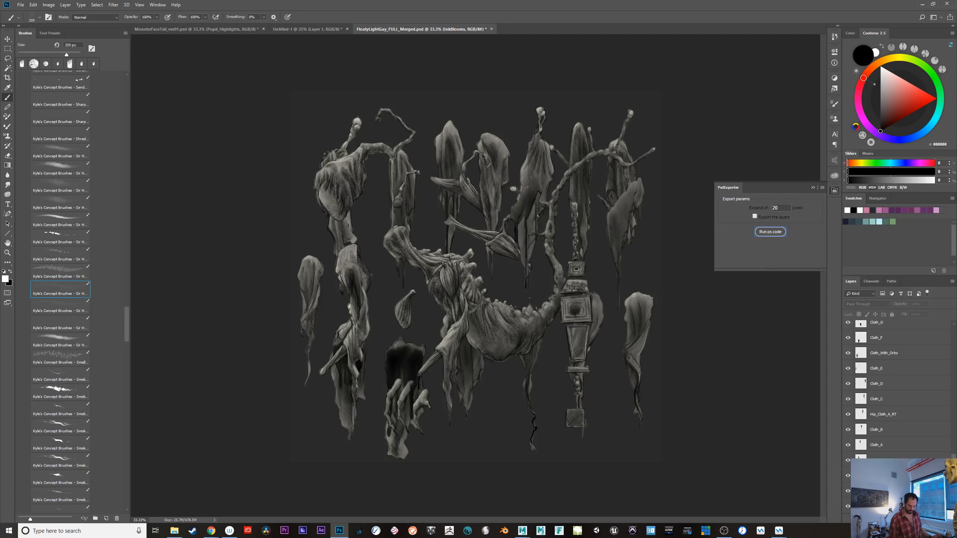
pyautogui.hotkey('ctrl', 'z')
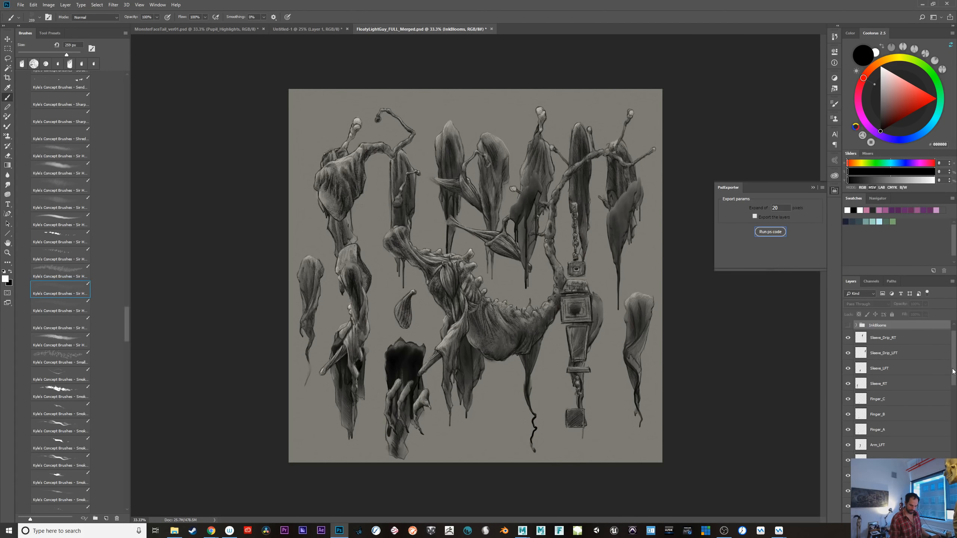
pyautogui.scroll(-5, 953, 371)
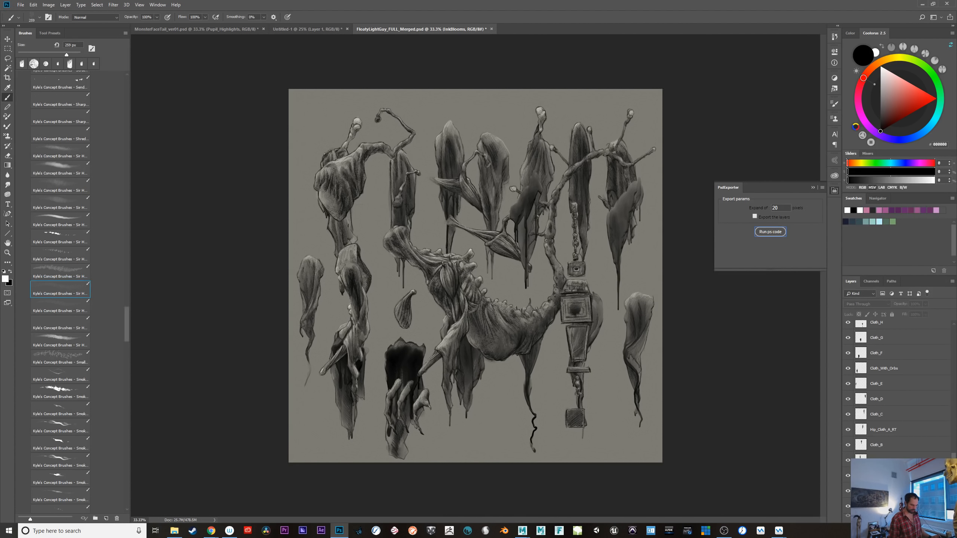
pyautogui.click(848, 506)
pyautogui.hotkey('ctrl', 'z')
# - Delete the InkBlooms group together with its contents
pyautogui.click(700, 440)
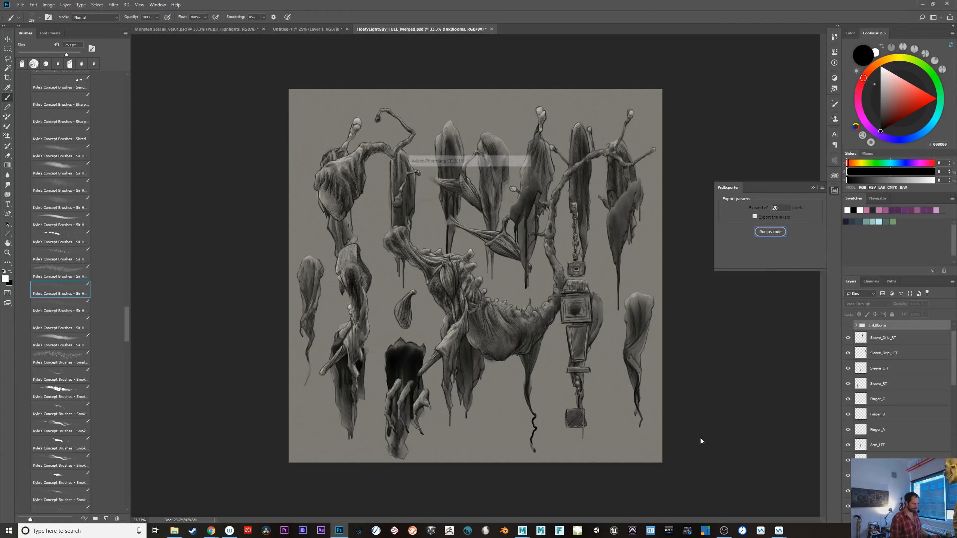
pyautogui.click(472, 192)
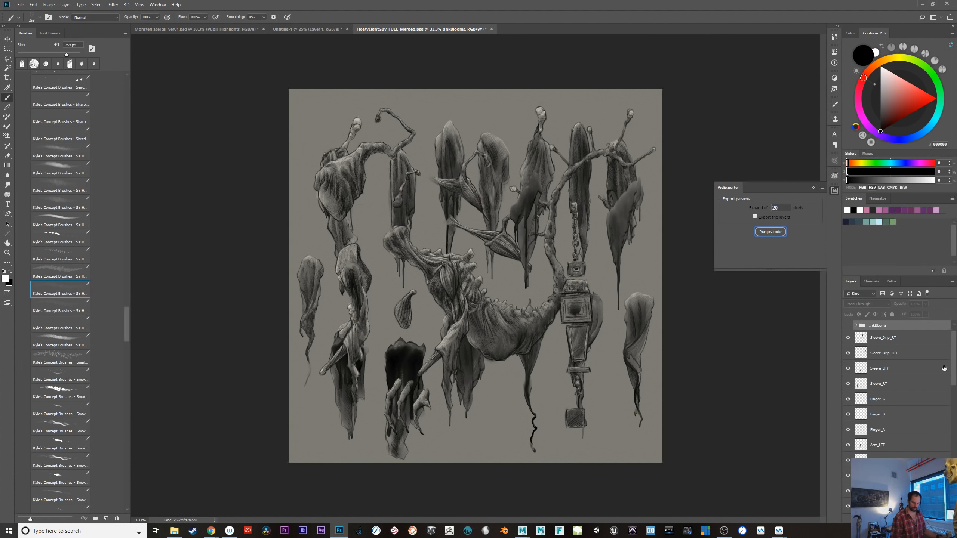
pyautogui.click(848, 325)
pyautogui.click(848, 326)
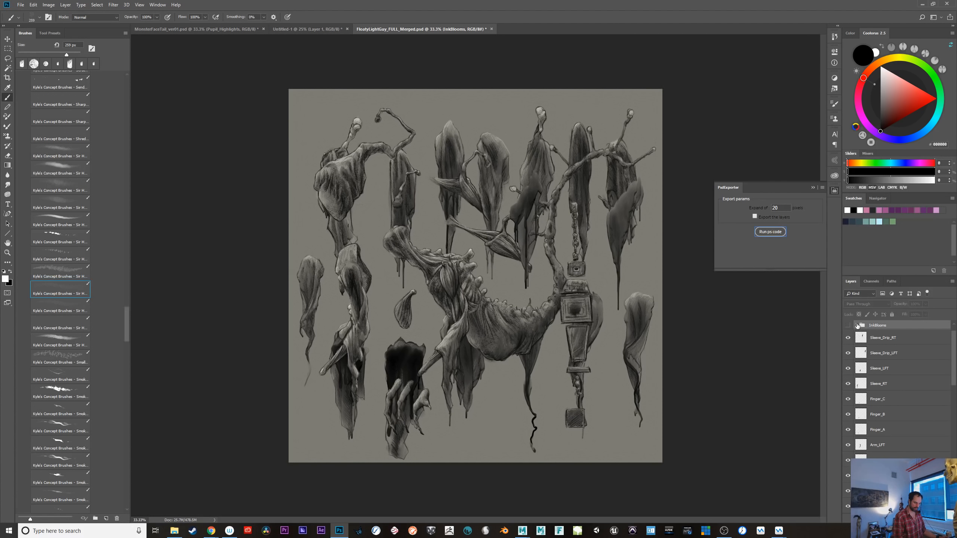
pyautogui.press('Delete')
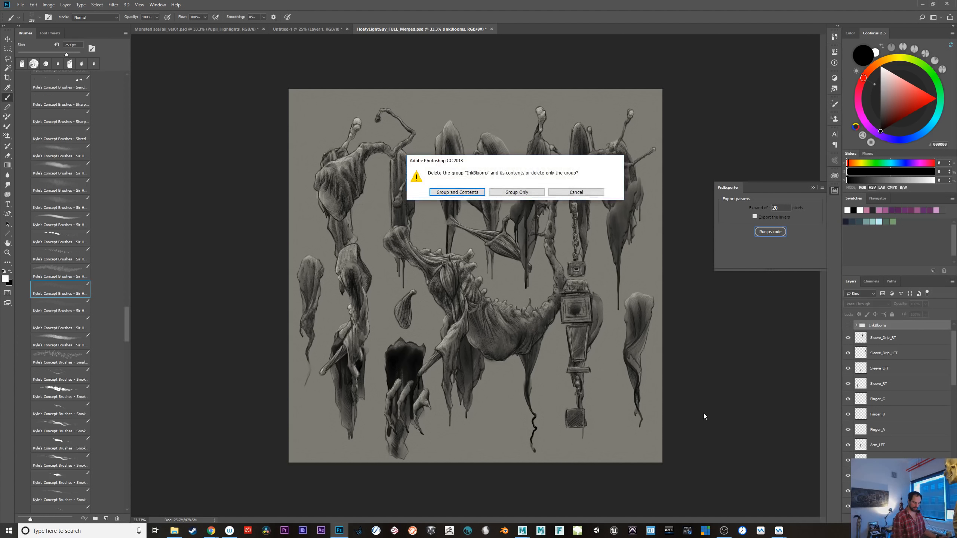
pyautogui.click(476, 192)
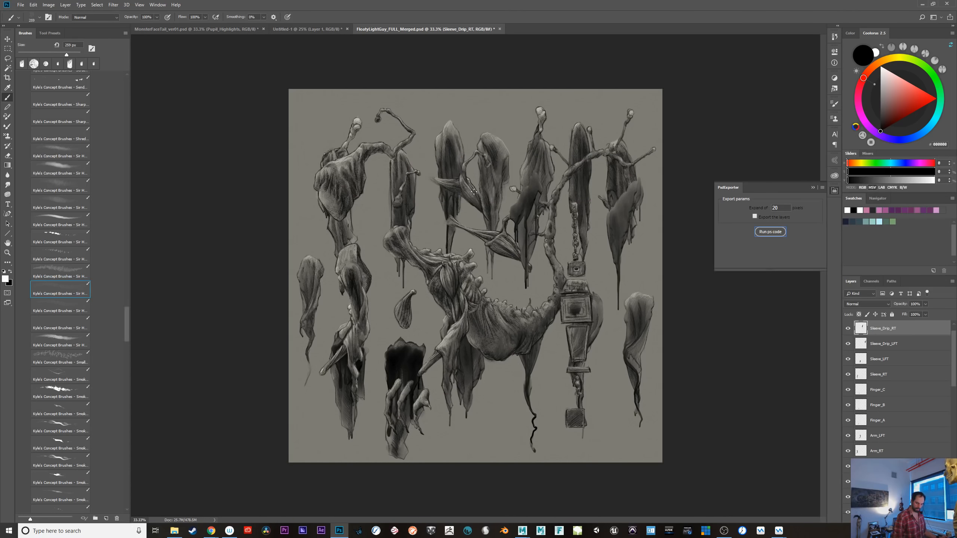
# - Save the document under the name FloatyLightGuy_FULL_Merged in Projects\2018_PSD2MAYA\PSD2Maya\sourceimages
pyautogui.hotkey('ctrl', 'shift', 's')
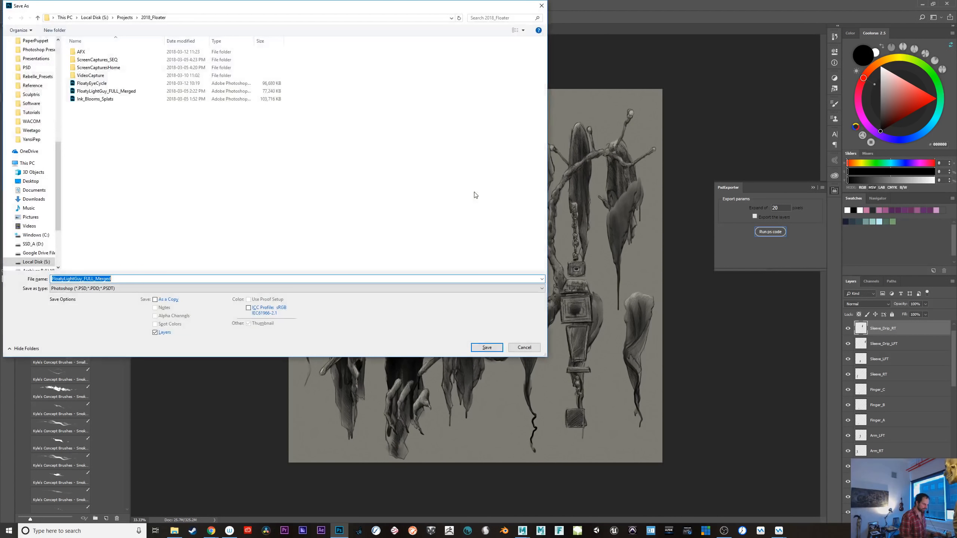
pyautogui.click(125, 19)
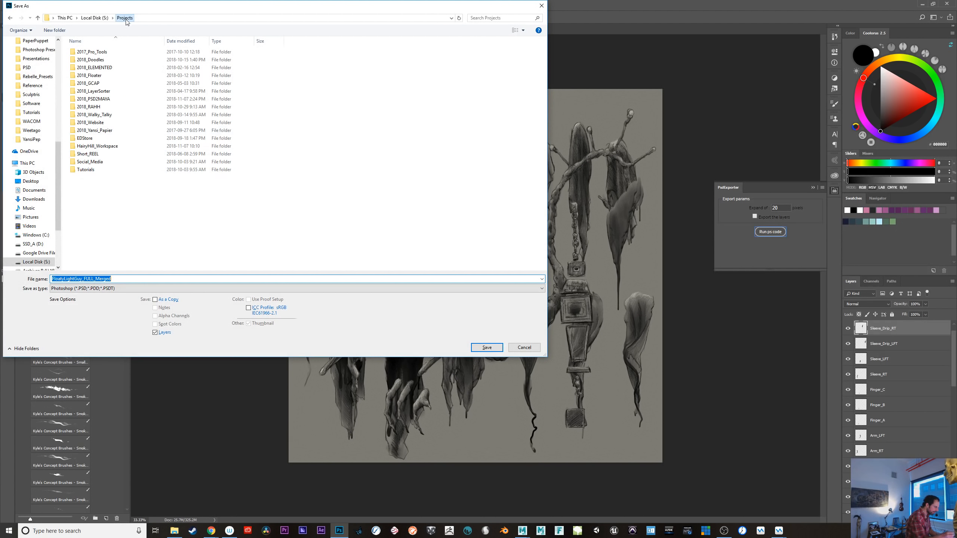
pyautogui.doubleClick(105, 102)
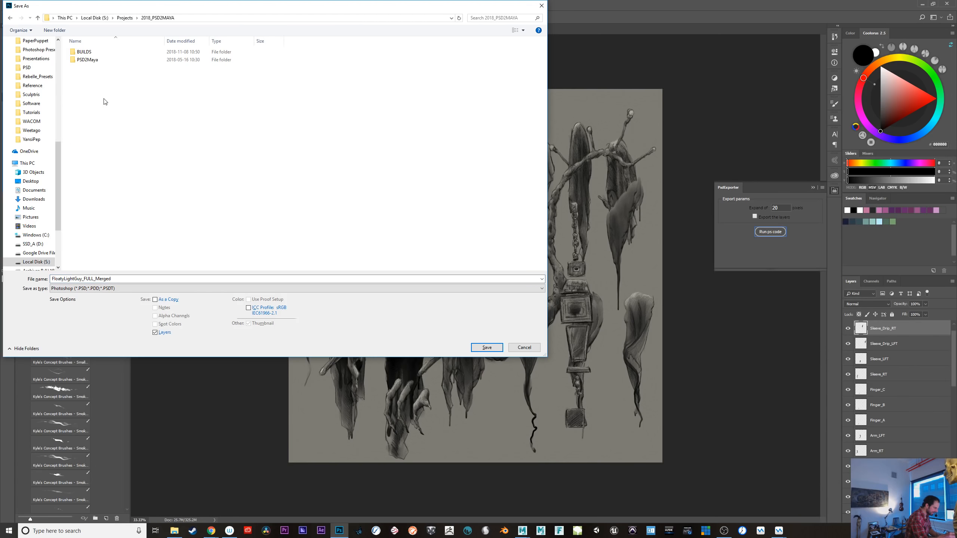
pyautogui.doubleClick(90, 60)
pyautogui.doubleClick(91, 138)
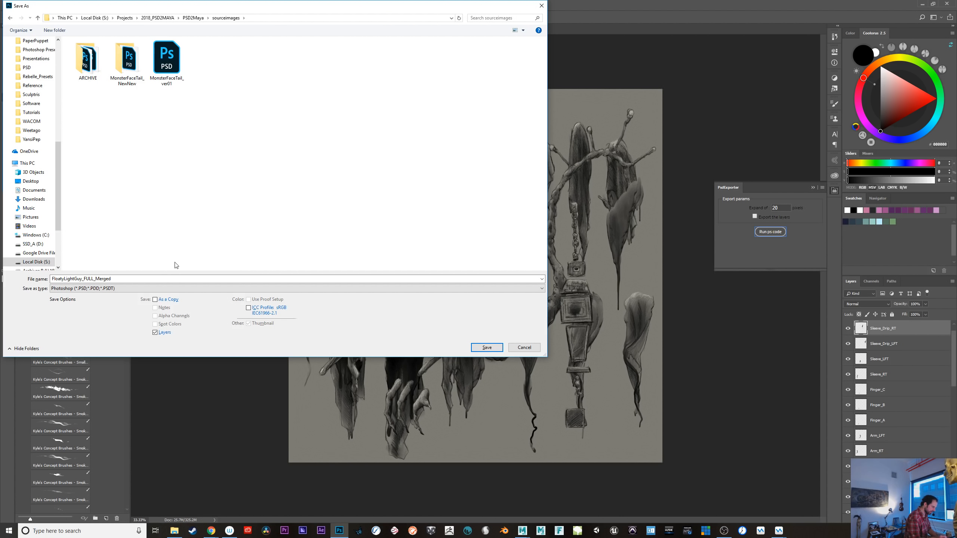
pyautogui.doubleClick(164, 279)
pyautogui.click(486, 348)
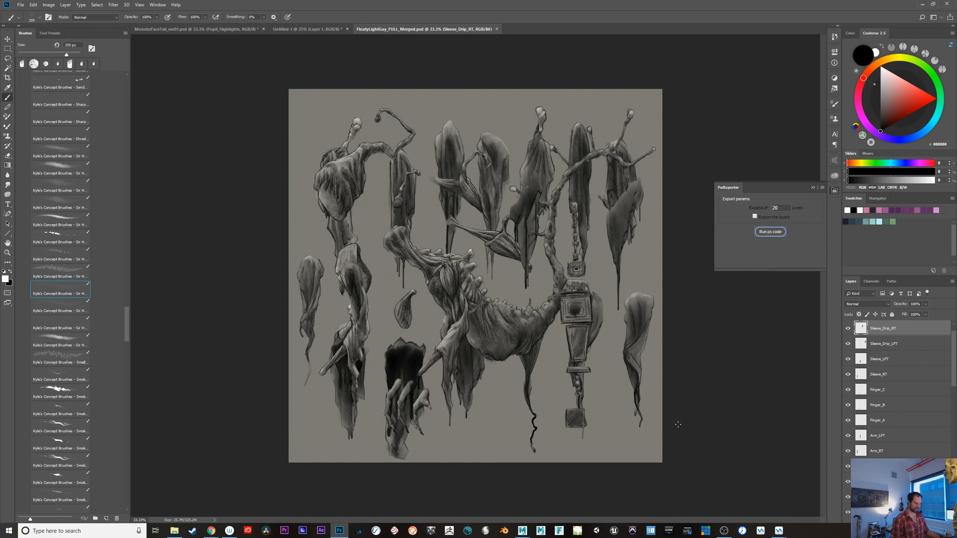
# - Check the Sleeve_Drip_RT layer by toggling its visibility, and review the layer stack down to the cloth layers
pyautogui.moveTo(953, 374)
pyautogui.mouseDown()
pyautogui.moveTo(954, 456)
pyautogui.moveTo(954, 363)
pyautogui.mouseUp()
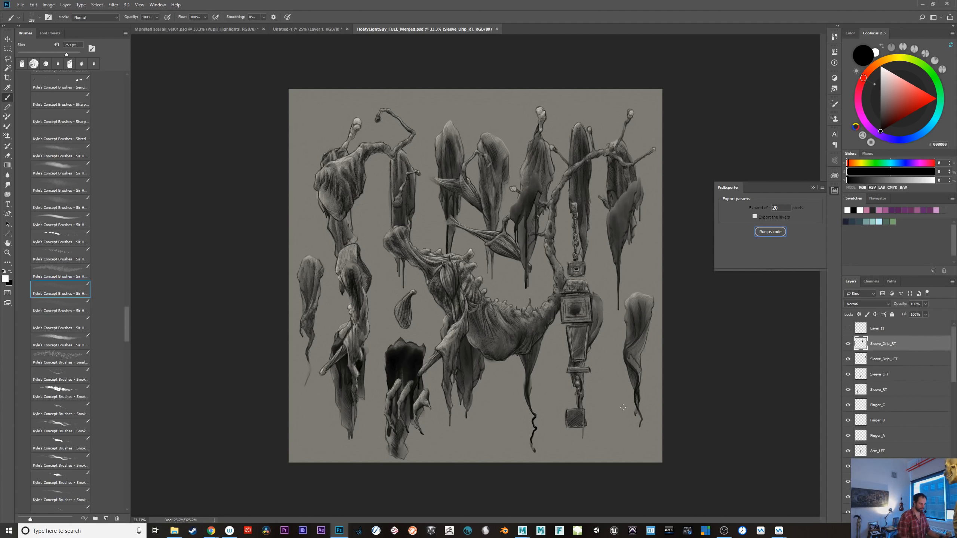
pyautogui.click(848, 343)
pyautogui.click(848, 344)
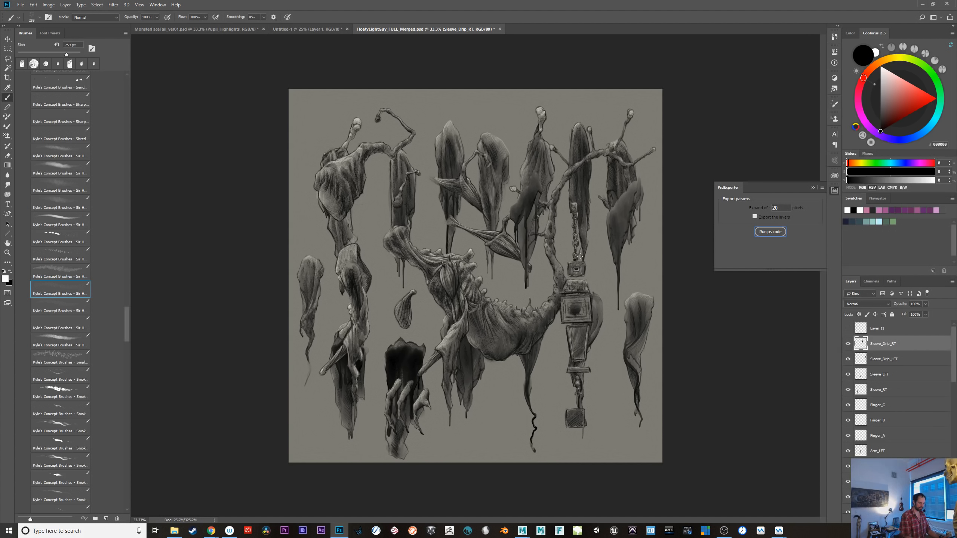
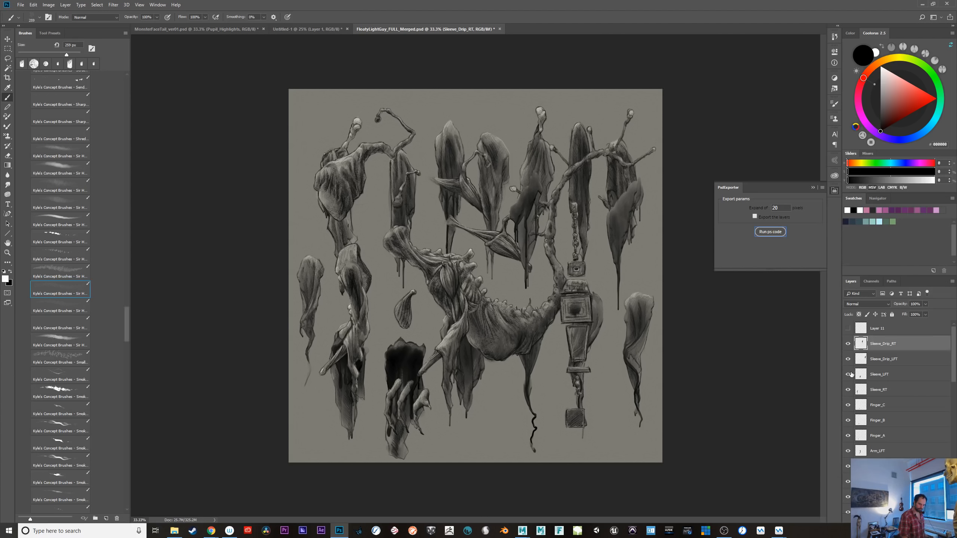
pyautogui.moveTo(896, 330); pyautogui.dragTo(950, 519)
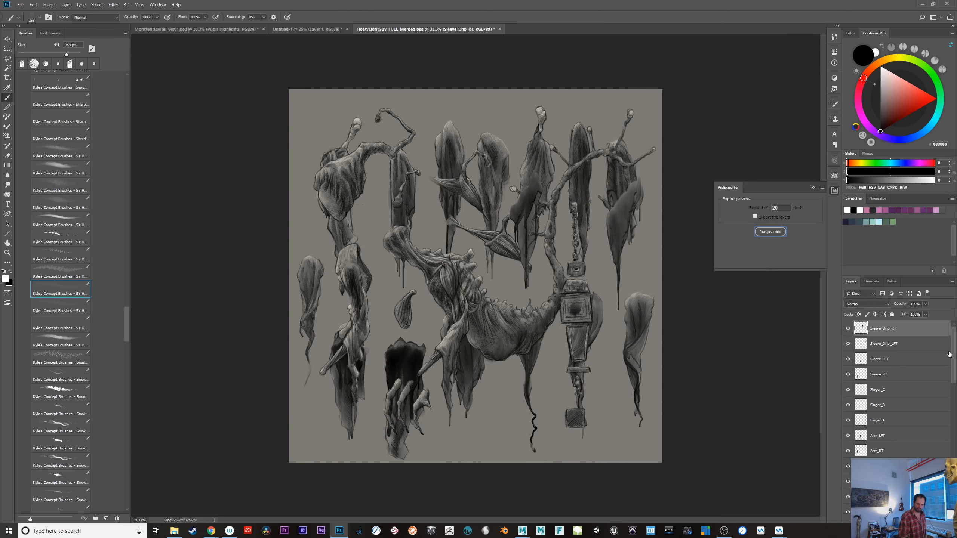
pyautogui.scroll(-5, 949, 354)
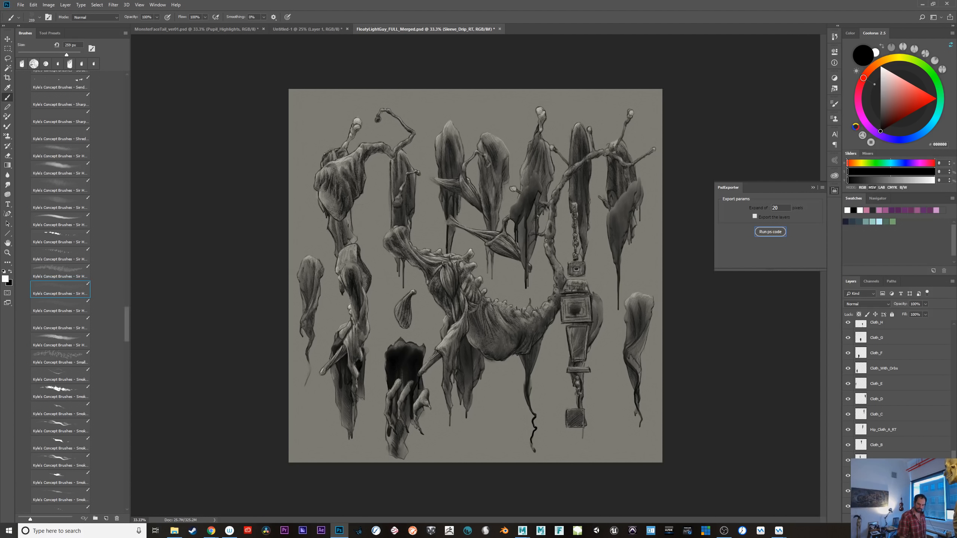
# - Try selecting the Sleeve_Drip_RT shape by inverting a Magic Wand selection of its empty surroundings, and expand the selection
pyautogui.scroll(5, 904, 358)
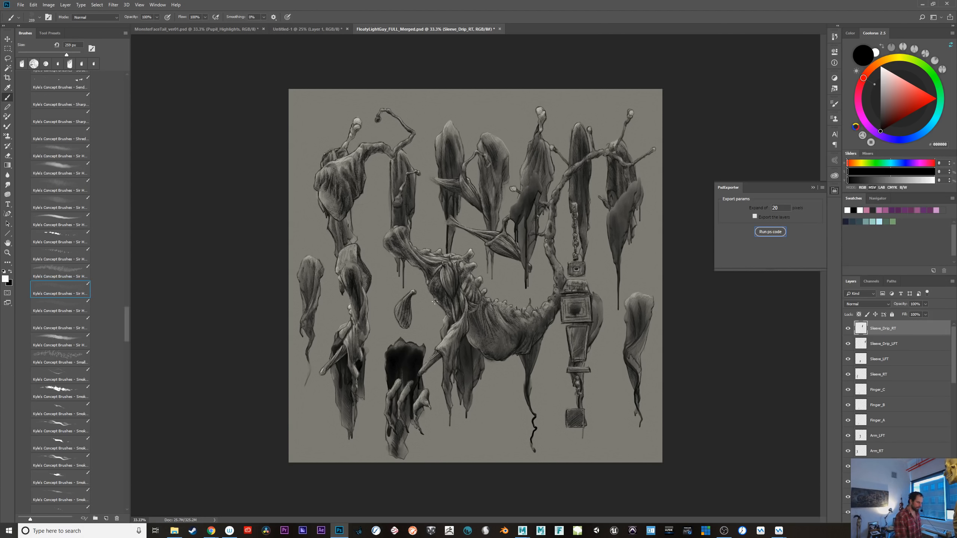
pyautogui.press('w')
pyautogui.click(371, 229)
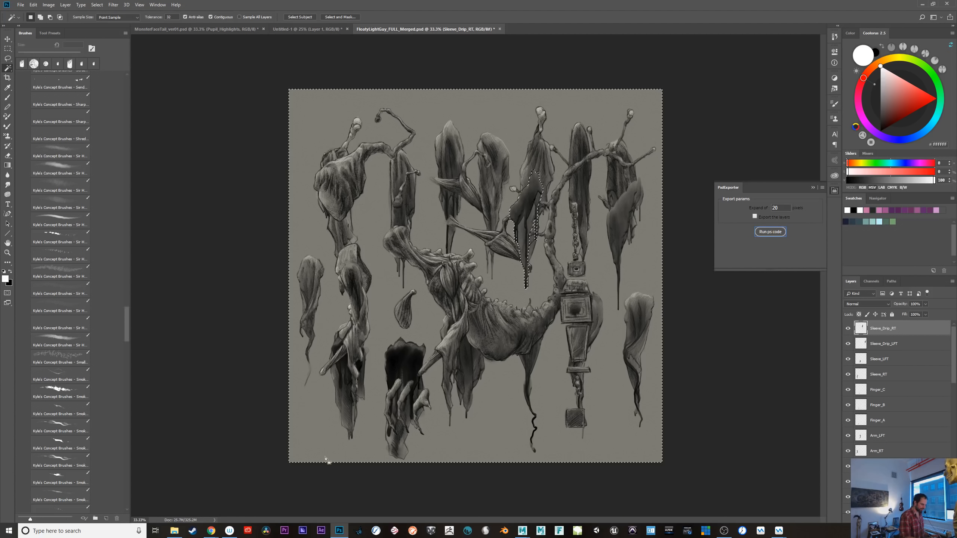
pyautogui.hotkey('ctrl', 'shift', 'i')
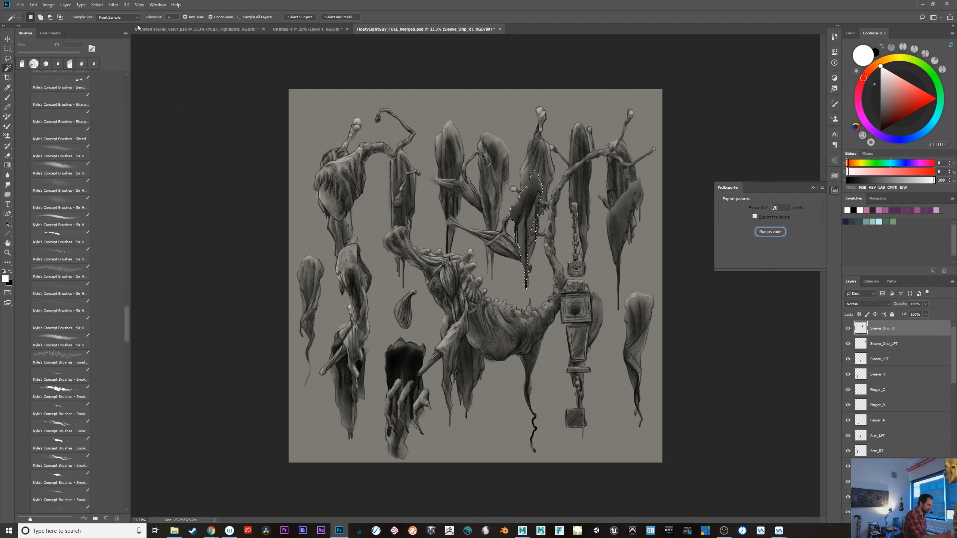
pyautogui.click(101, 5)
pyautogui.moveTo(147, 111)
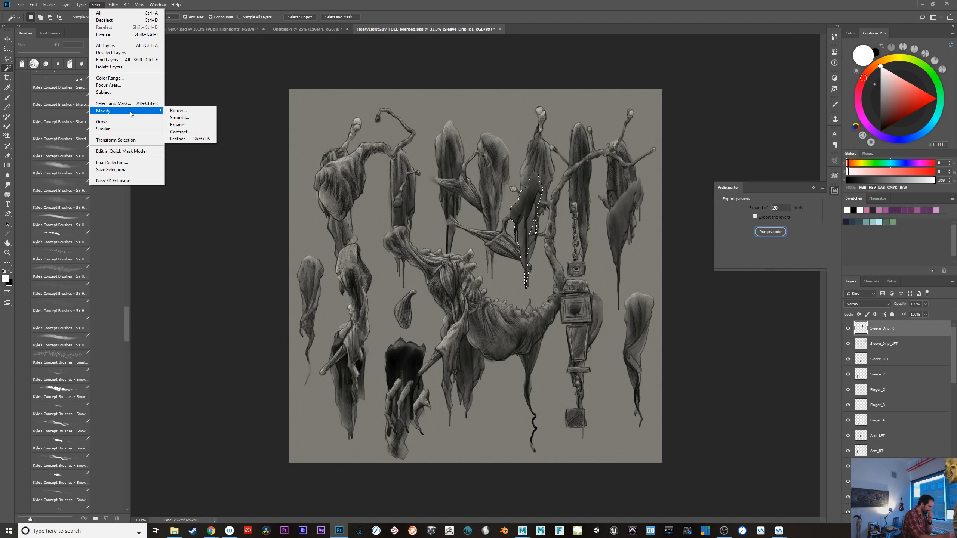
pyautogui.click(204, 126)
pyautogui.press('Return')
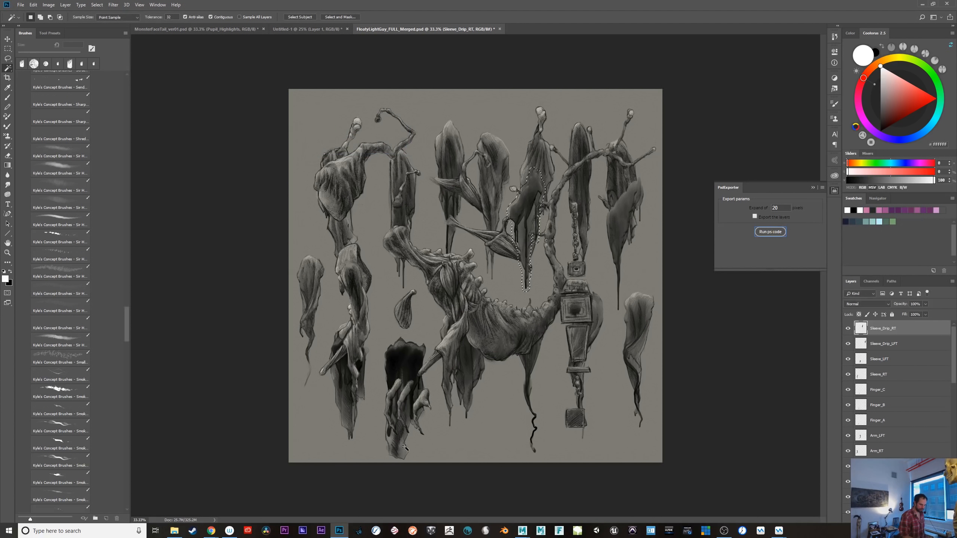
pyautogui.hotkey('ctrl', 'z')
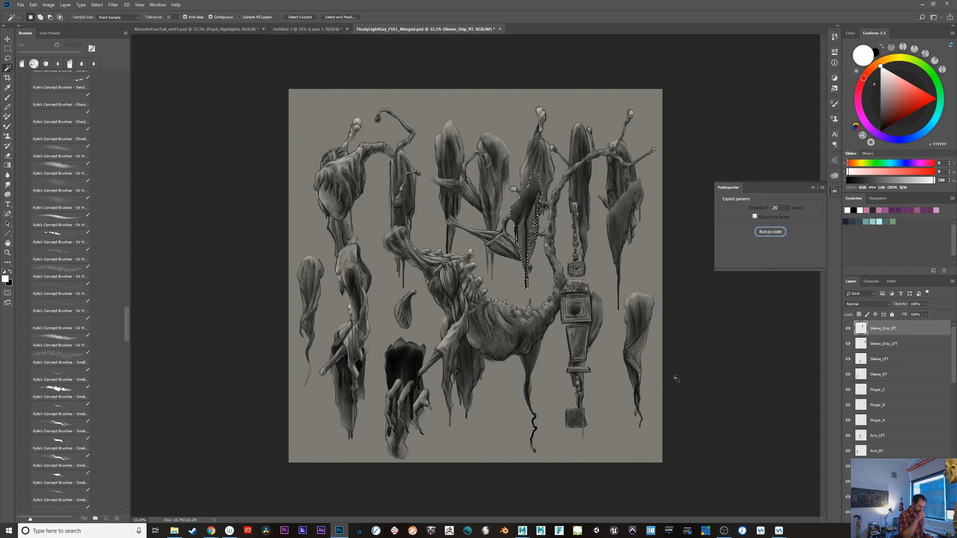
pyautogui.hotkey('ctrl', 'd')
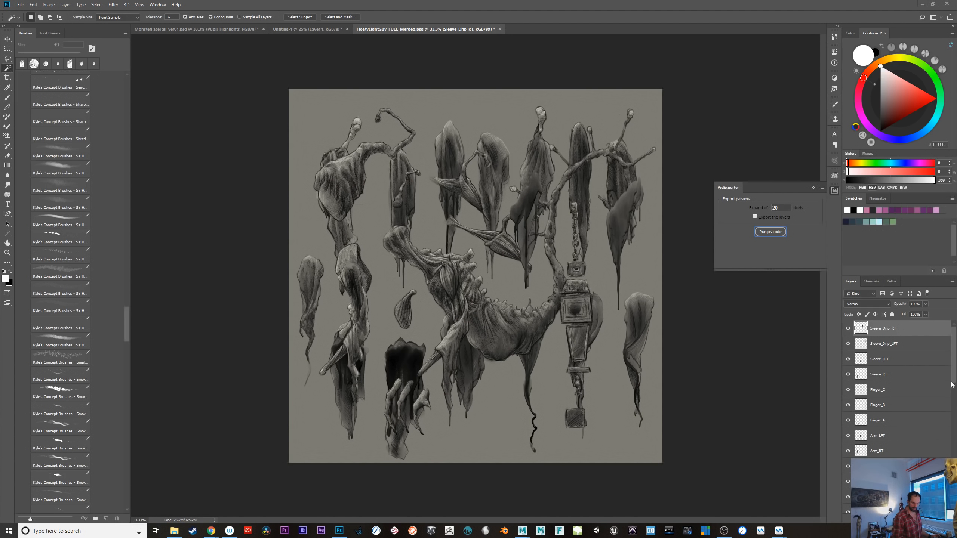
# - Check the Main_Body layer by toggling its visibility off and back on
pyautogui.scroll(-6, 955, 377)
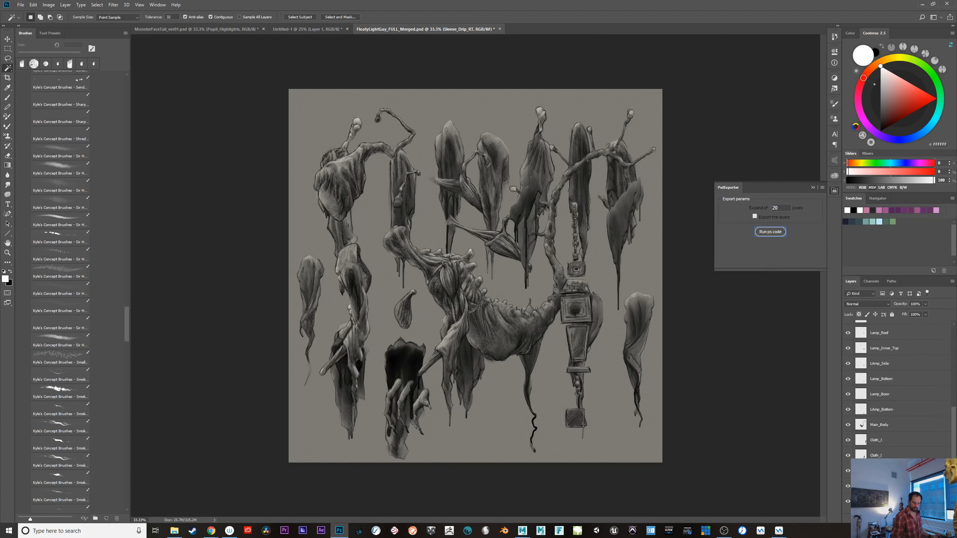
pyautogui.click(883, 363)
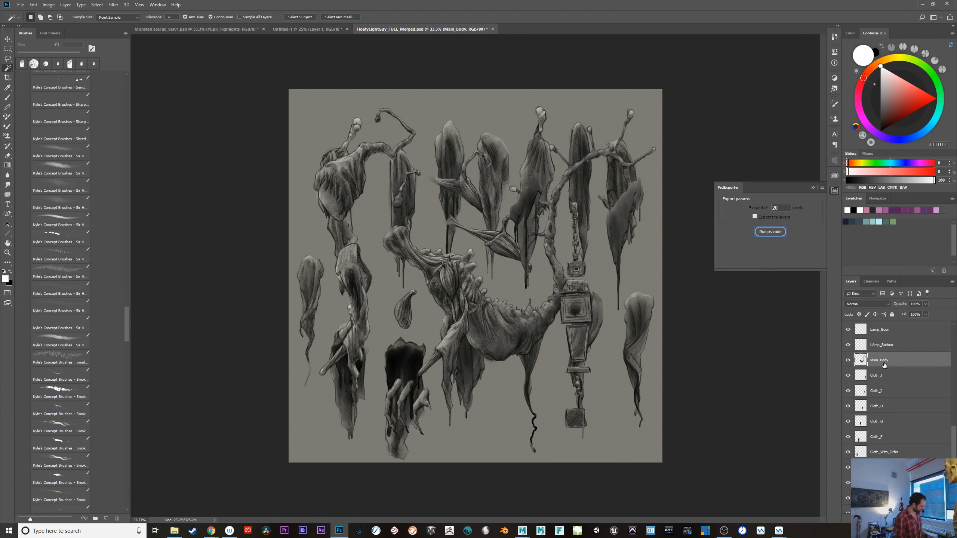
pyautogui.click(848, 360)
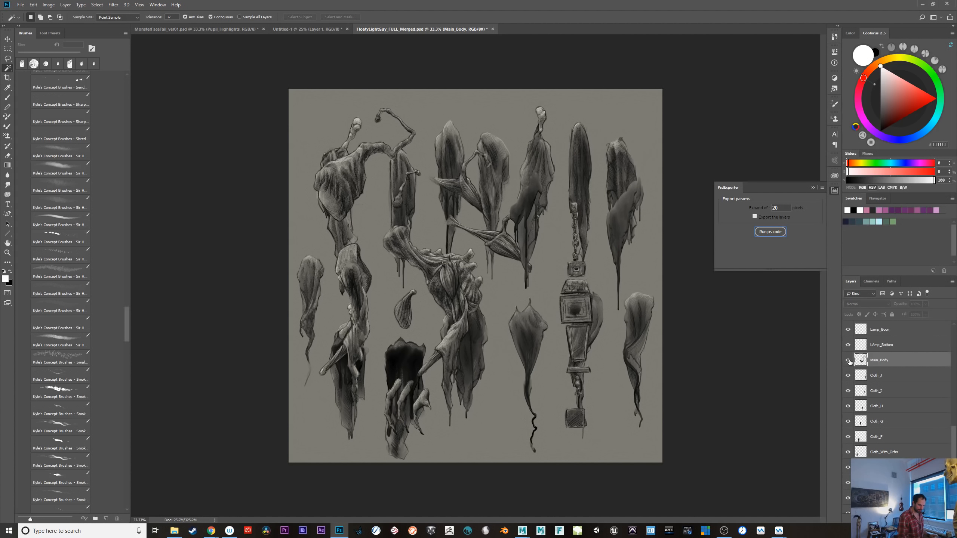
pyautogui.click(847, 360)
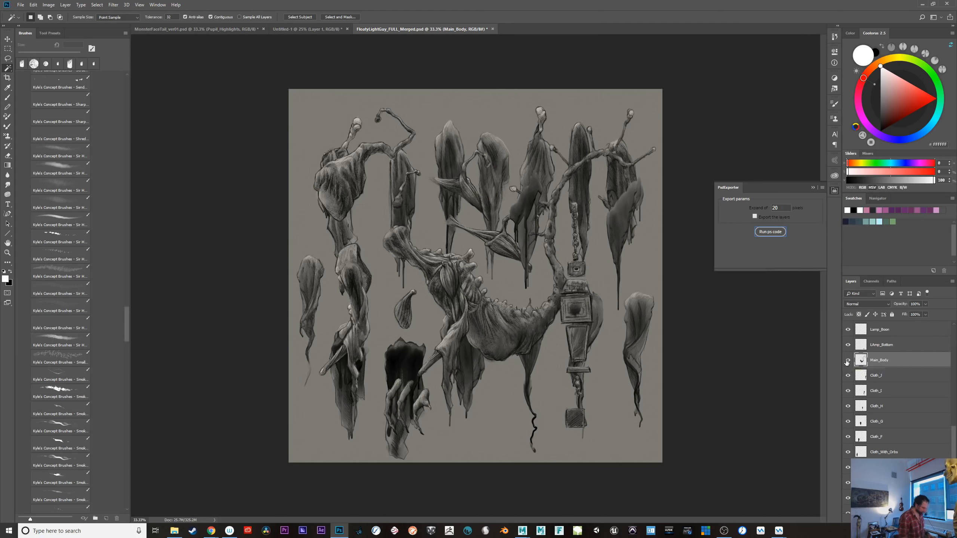
# - Sketch trial freeform paths over the Main_Body artwork, along the belly, up the curved stem and out along its branches
pyautogui.hotkey('ctrl', '+')
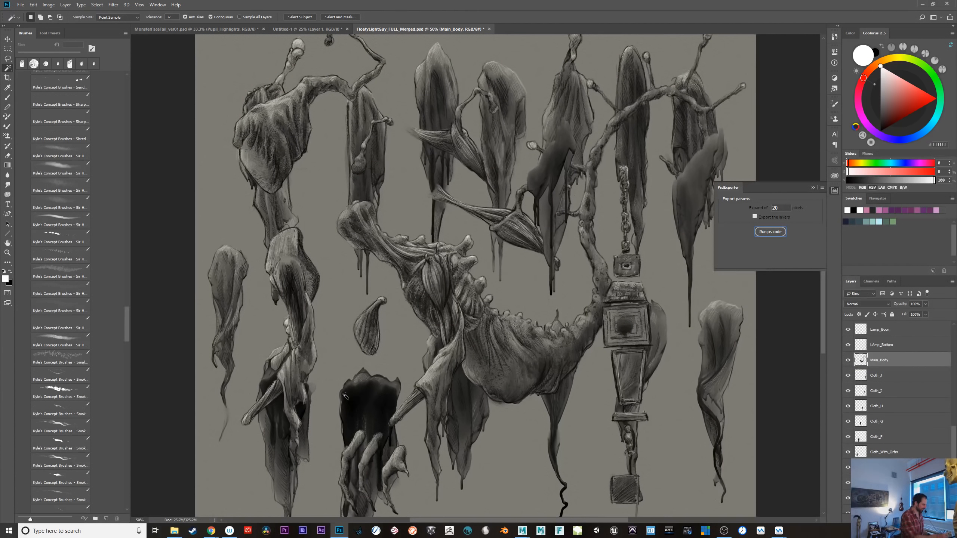
pyautogui.click(7, 214)
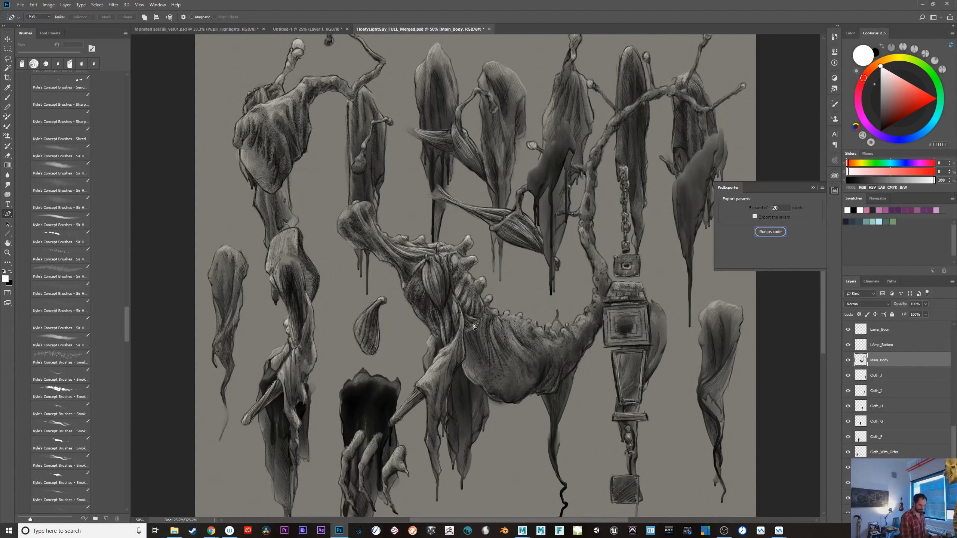
pyautogui.moveTo(474, 326)
pyautogui.mouseDown()
pyautogui.moveTo(556, 366)
pyautogui.moveTo(602, 302)
pyautogui.moveTo(593, 176)
pyautogui.moveTo(619, 120)
pyautogui.mouseUp()
pyautogui.moveTo(660, 94)
pyautogui.mouseDown()
pyautogui.moveTo(702, 105)
pyautogui.moveTo(715, 152)
pyautogui.moveTo(710, 194)
pyautogui.moveTo(658, 151)
pyautogui.moveTo(643, 235)
pyautogui.mouseUp()
pyautogui.moveTo(629, 186); pyautogui.dragTo(651, 139)
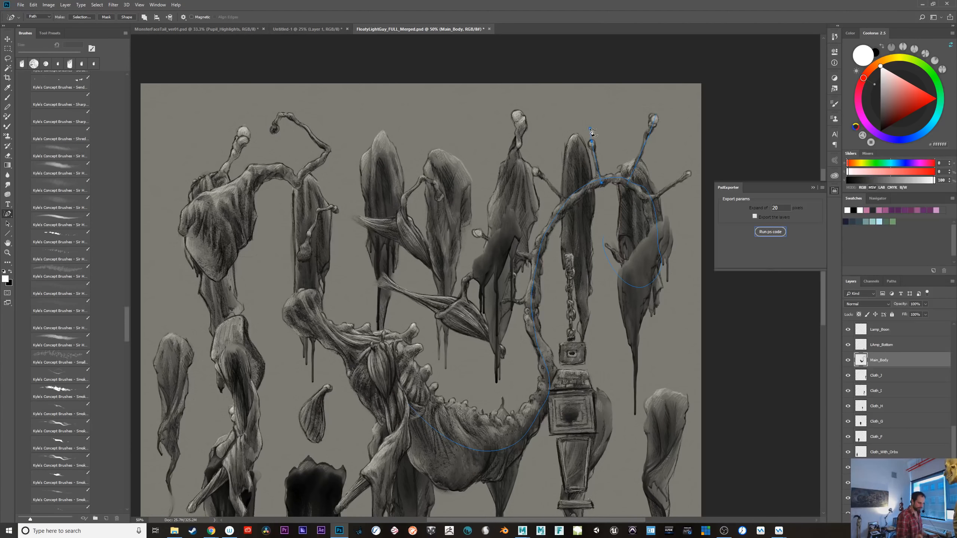
pyautogui.press('Return')
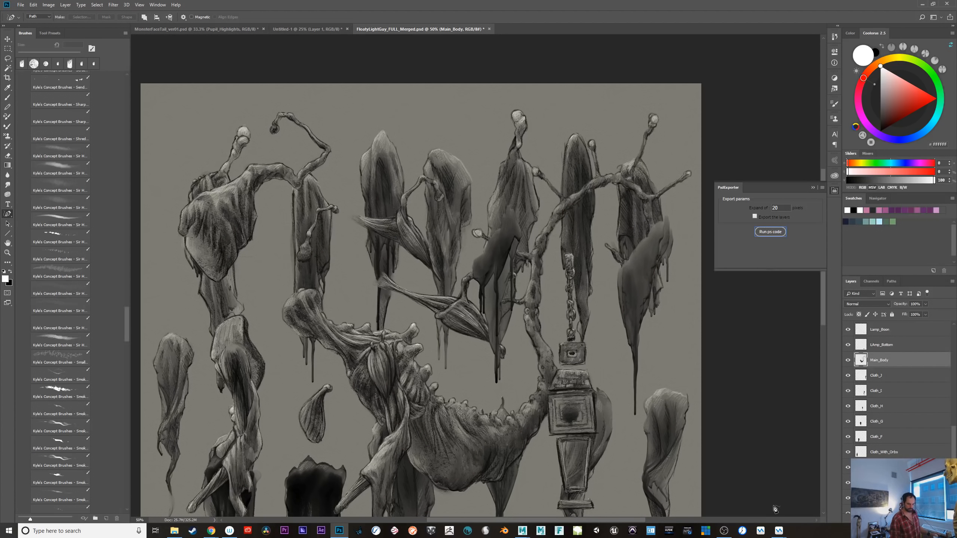
# - Run the PsdExporter script with a 20 pixel expansion and browse to Projects\2018_PSD2MAYA\PSD2Maya\sourceimages for the destination
pyautogui.click(769, 232)
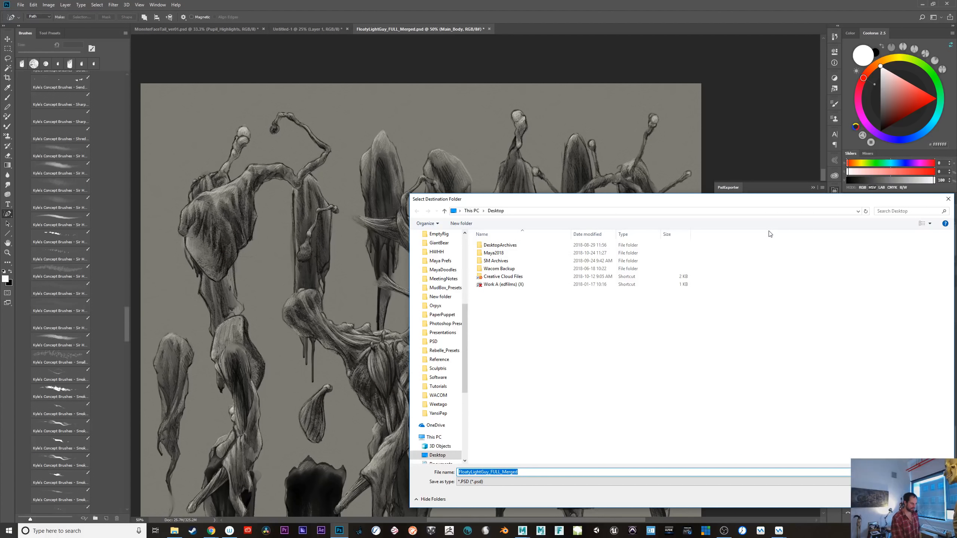
pyautogui.moveTo(465, 371); pyautogui.dragTo(465, 433)
pyautogui.click(442, 365)
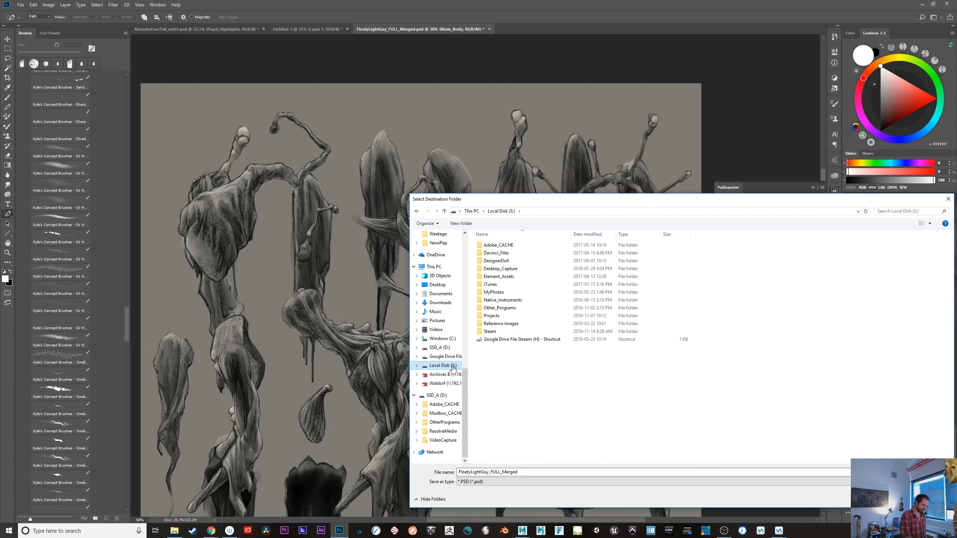
pyautogui.doubleClick(497, 317)
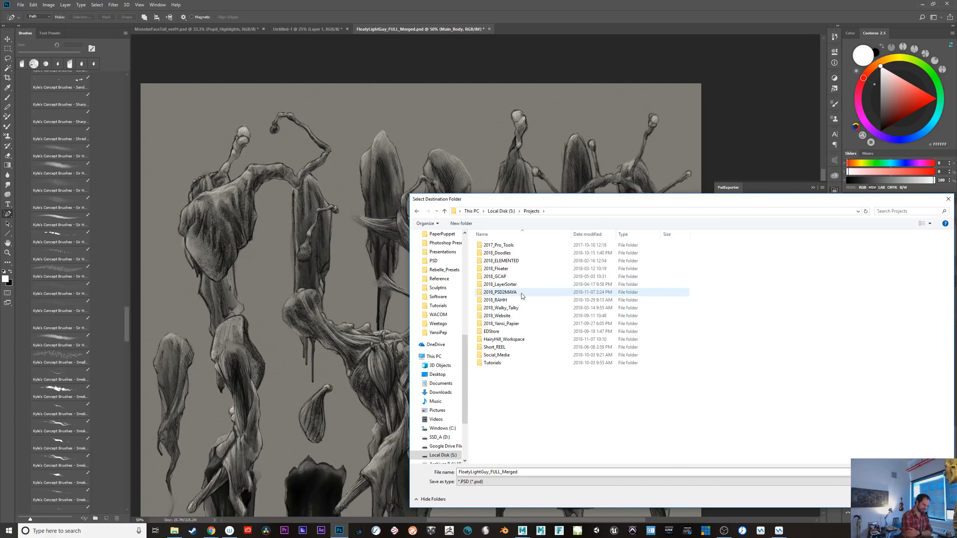
pyautogui.doubleClick(521, 293)
pyautogui.doubleClick(497, 253)
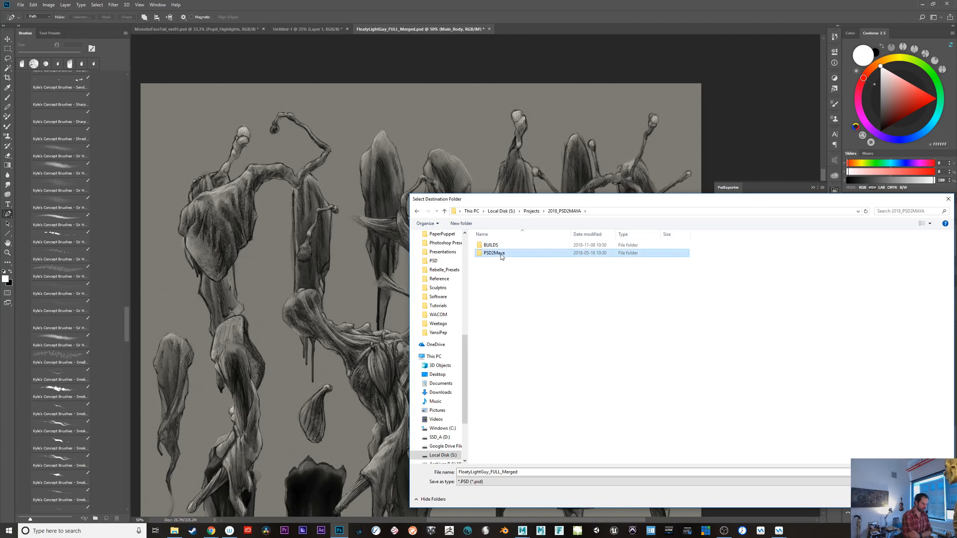
pyautogui.doubleClick(497, 331)
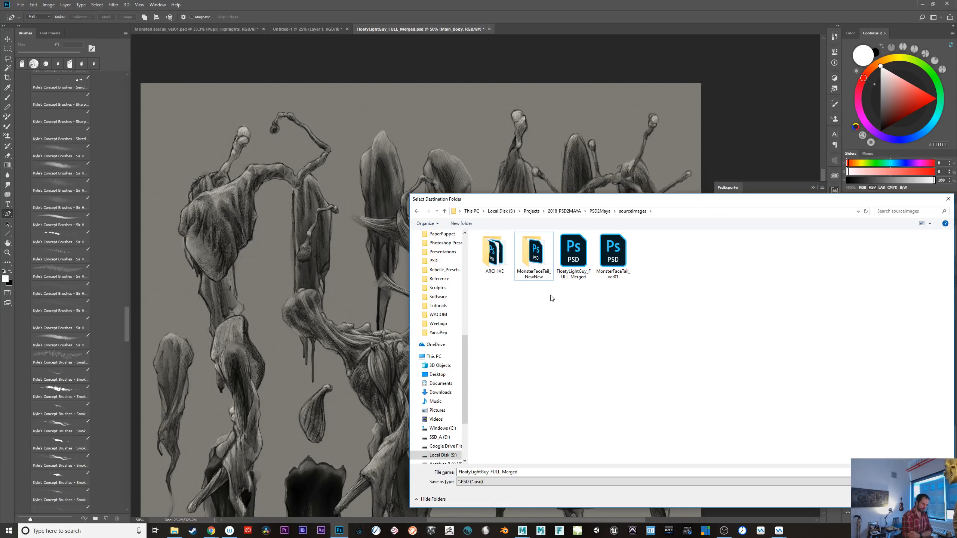
# - Create a folder named FloatyGuy inside sourceimages and open it as the export destination
pyautogui.rightClick(524, 327)
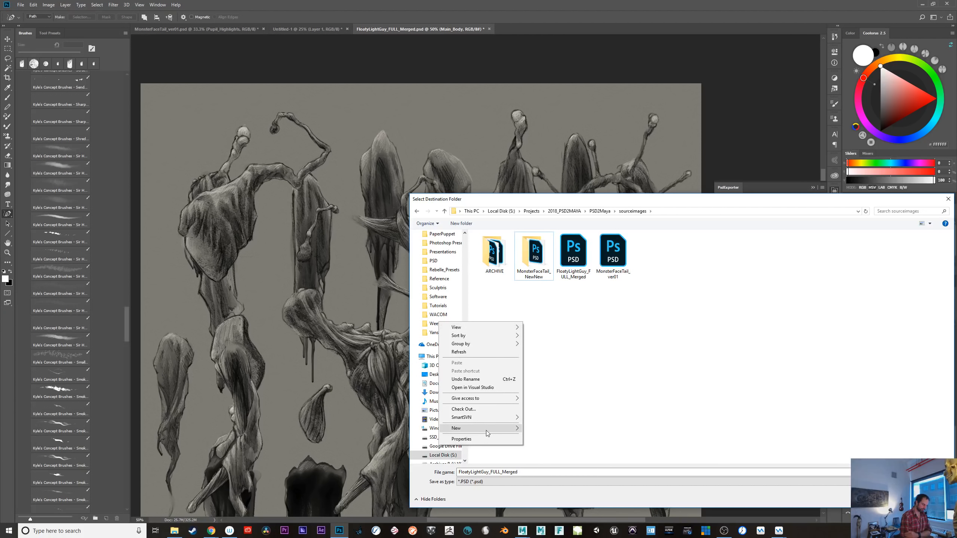
pyautogui.moveTo(486, 430)
pyautogui.click(553, 428)
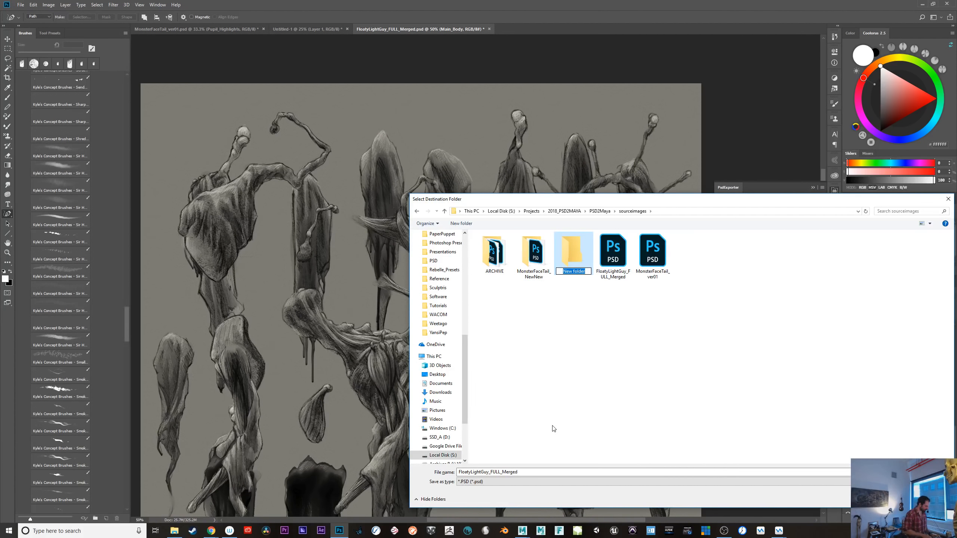
pyautogui.write('FloatyGuy')
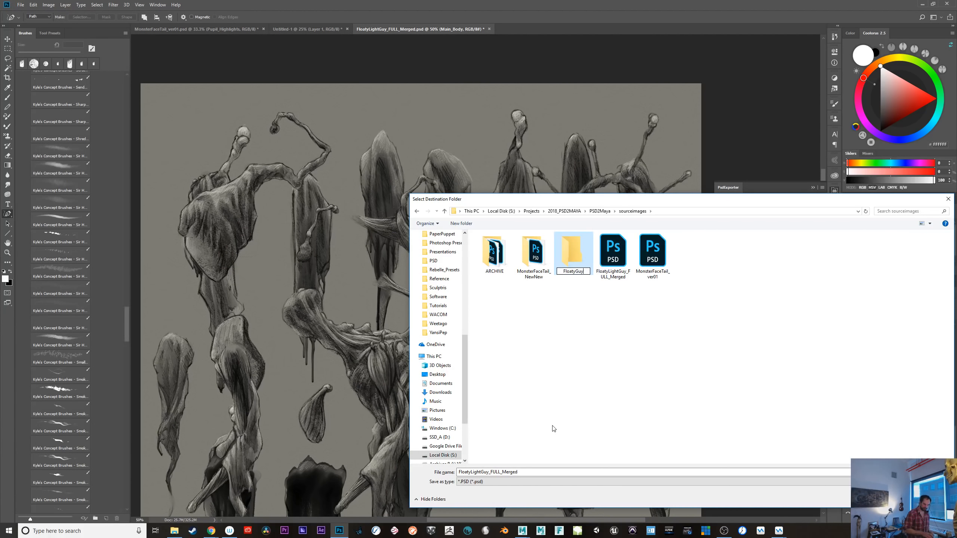
pyautogui.press('Return')
pyautogui.press('Return')
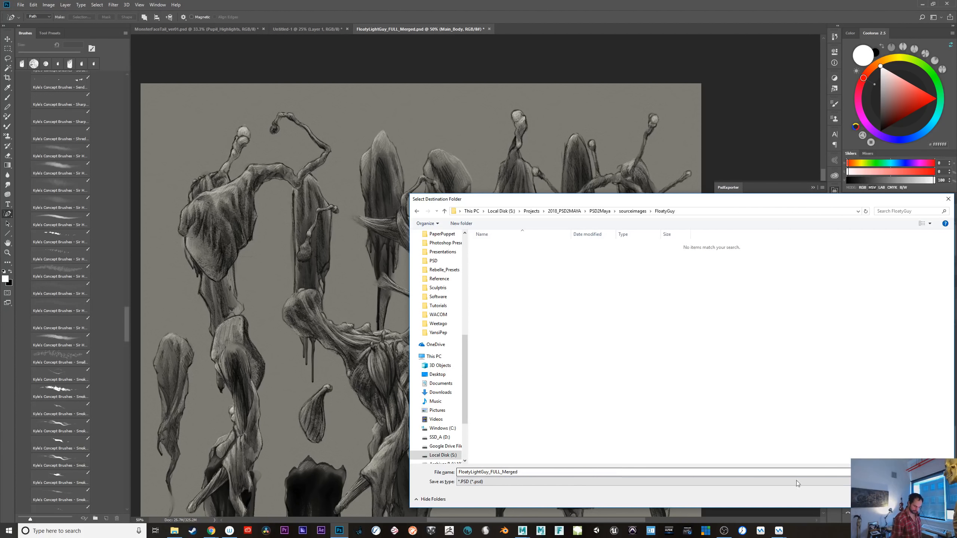
# - Export the expanded PSD into the FloatyGuy folder as FloatyLightGuy_FULL_Merged and dismiss the closing messages
pyautogui.press('Return')
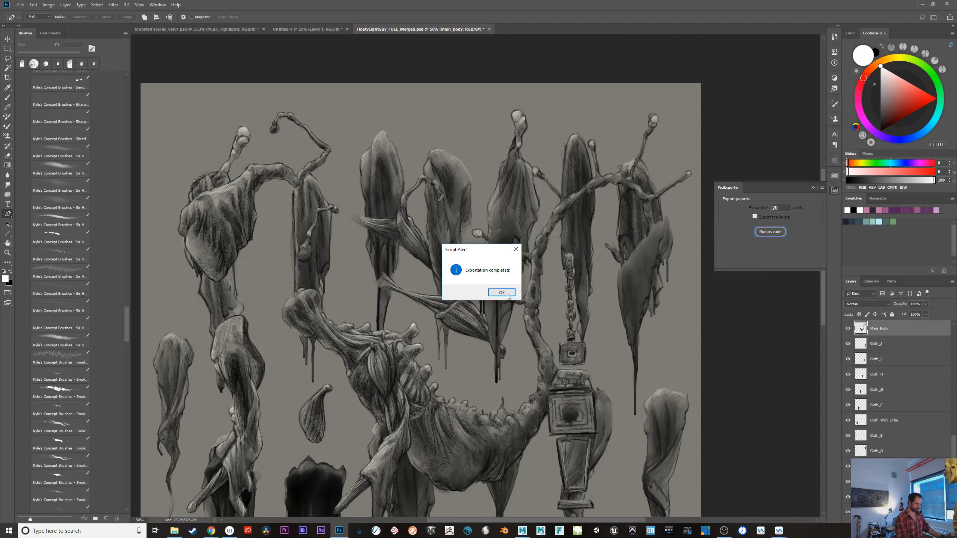
pyautogui.click(501, 293)
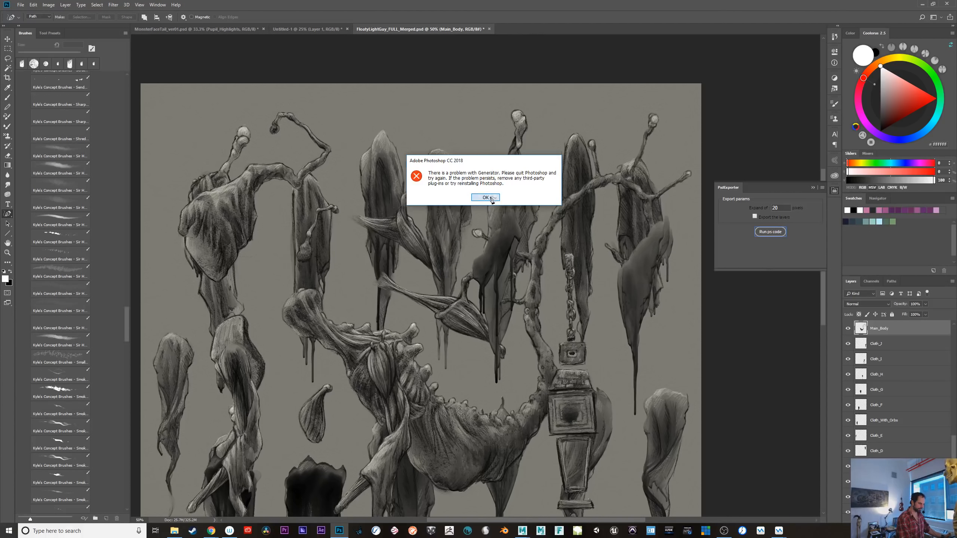
pyautogui.click(491, 198)
# - Switch to Maya and start a new empty scene in place of the monster's tail rig
pyautogui.click(921, 6)
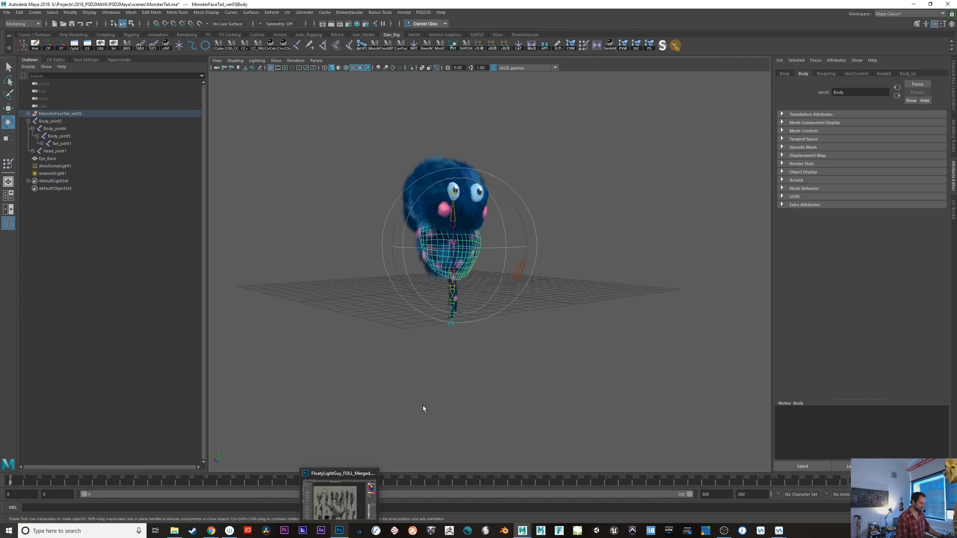
pyautogui.click(436, 385)
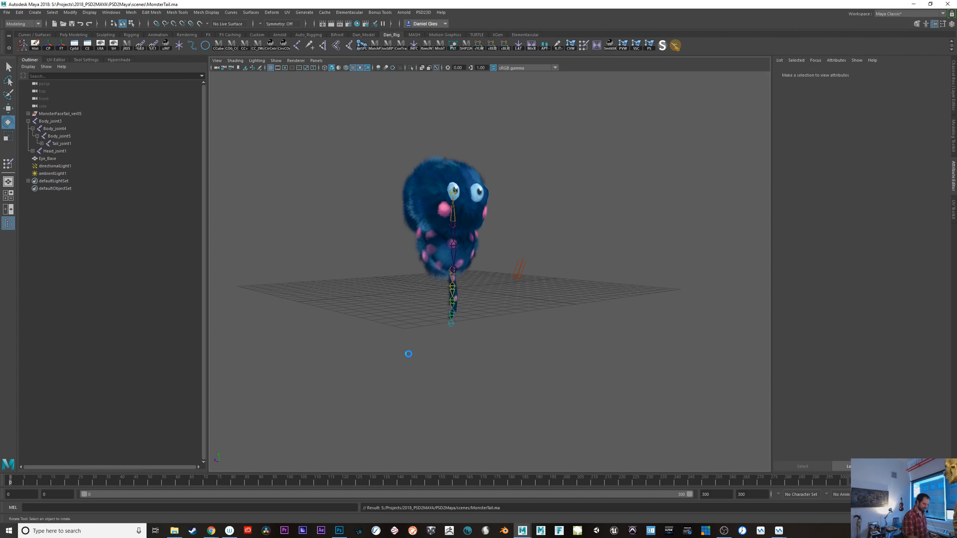
pyautogui.hotkey('ctrl', 'n')
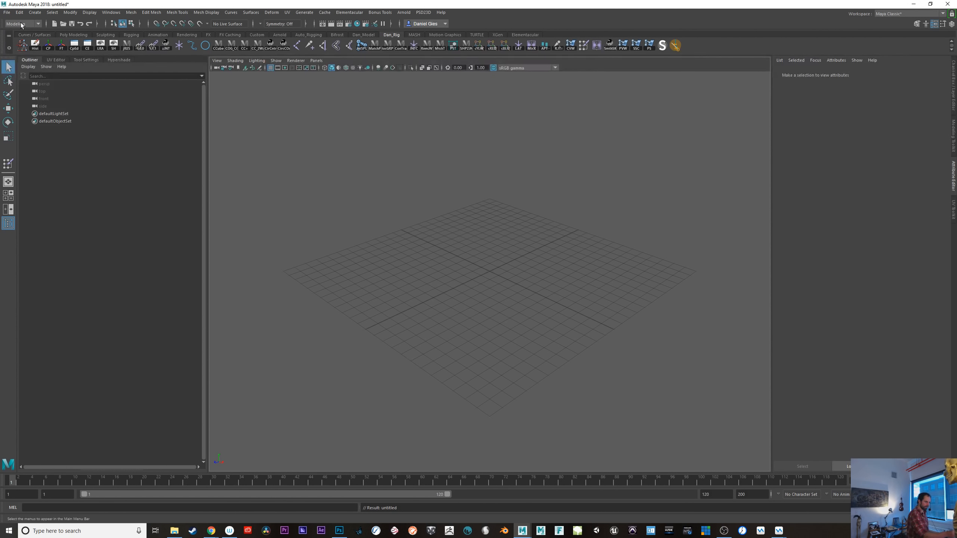
# - Open the PS 2 M tool window from the PSD2D commands
pyautogui.click(423, 12)
pyautogui.click(453, 23)
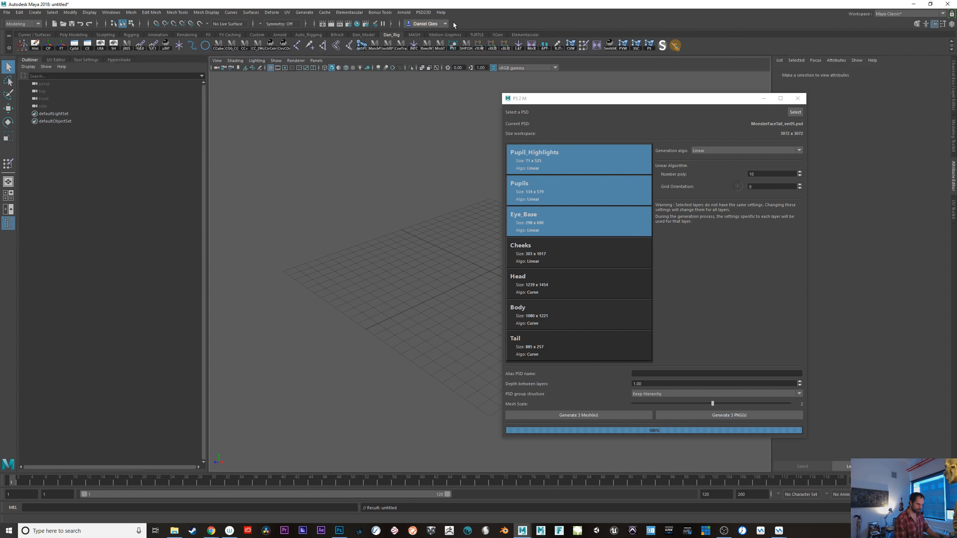
pyautogui.click(716, 290)
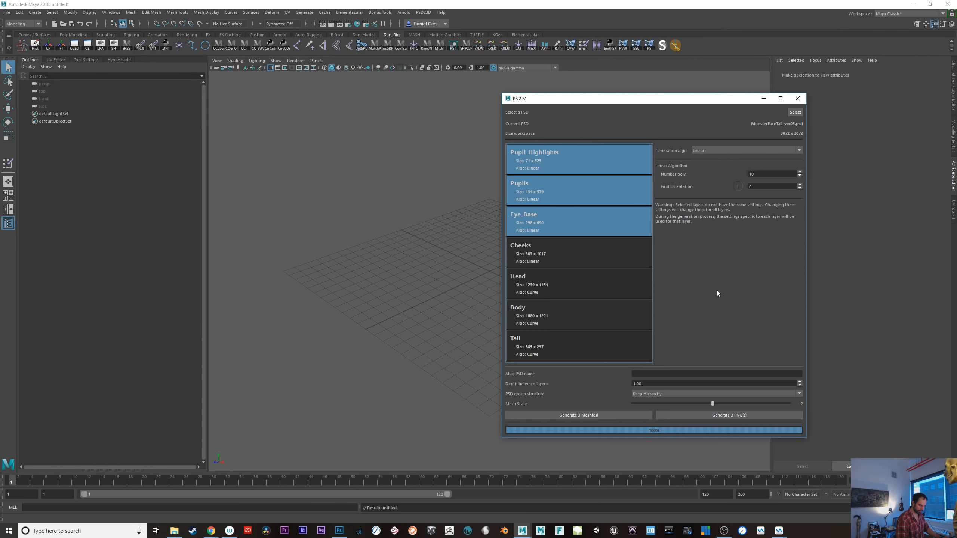
# - Try to load the exported FloatyLightGuy_FULL_Merged PSD from the project's sourceimages/FloatyGuy folder into PS 2 M
pyautogui.click(795, 111)
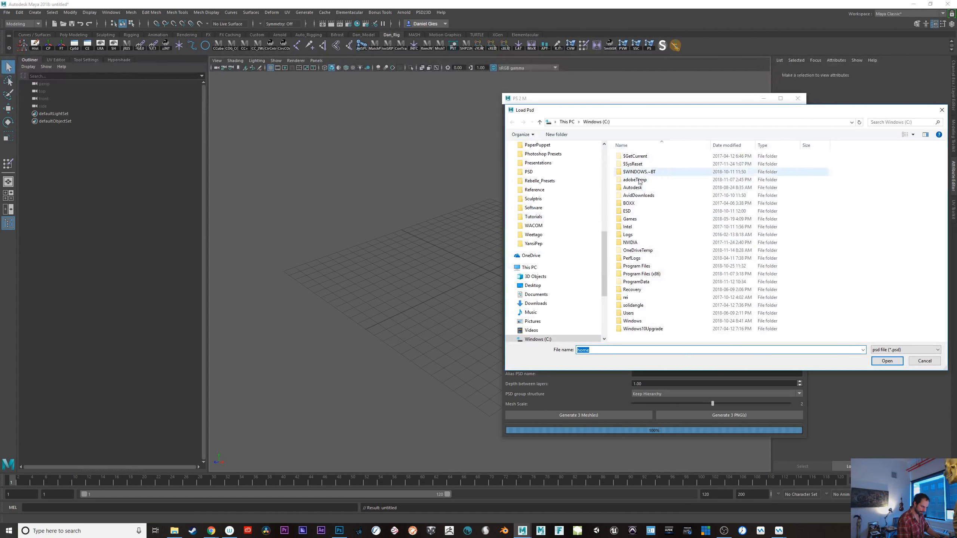
pyautogui.scroll(-3, 588, 271)
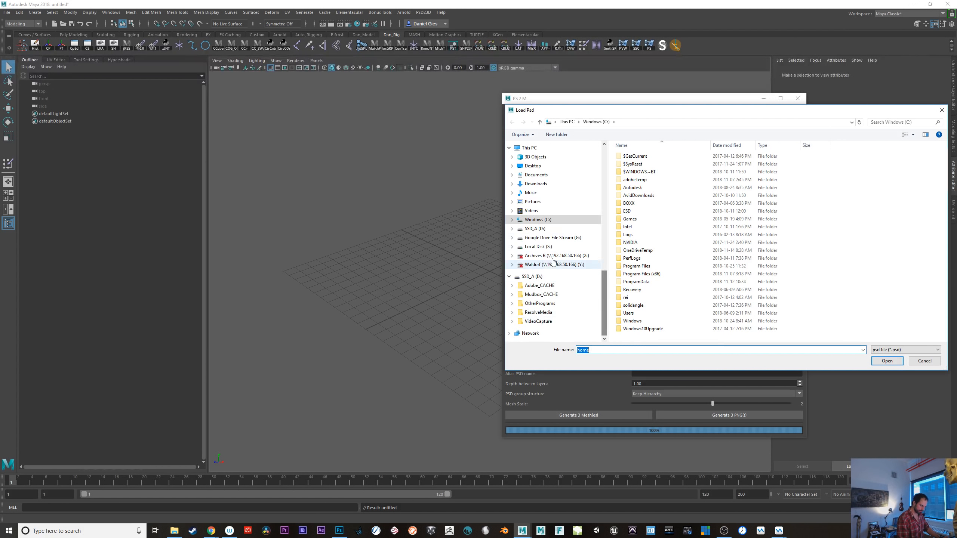
pyautogui.click(554, 247)
pyautogui.doubleClick(631, 234)
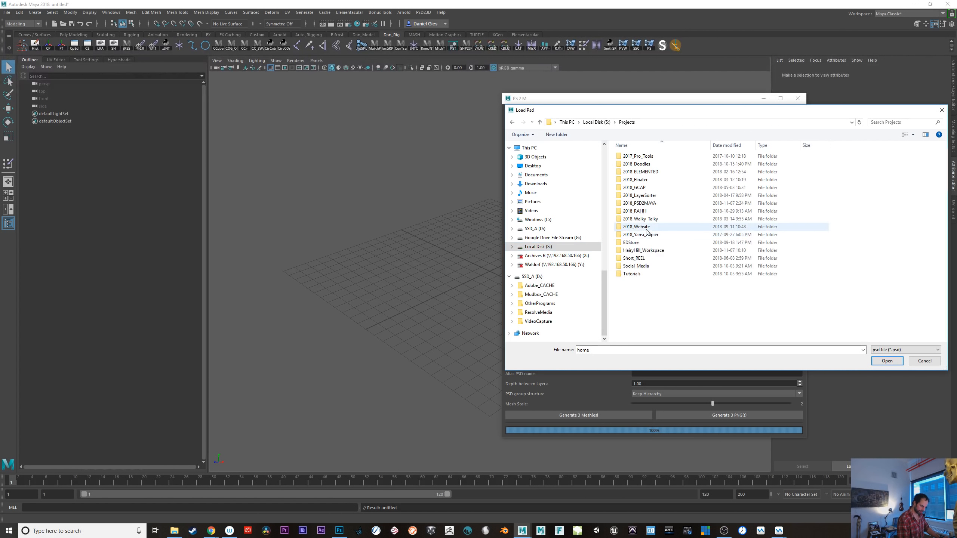
pyautogui.doubleClick(640, 204)
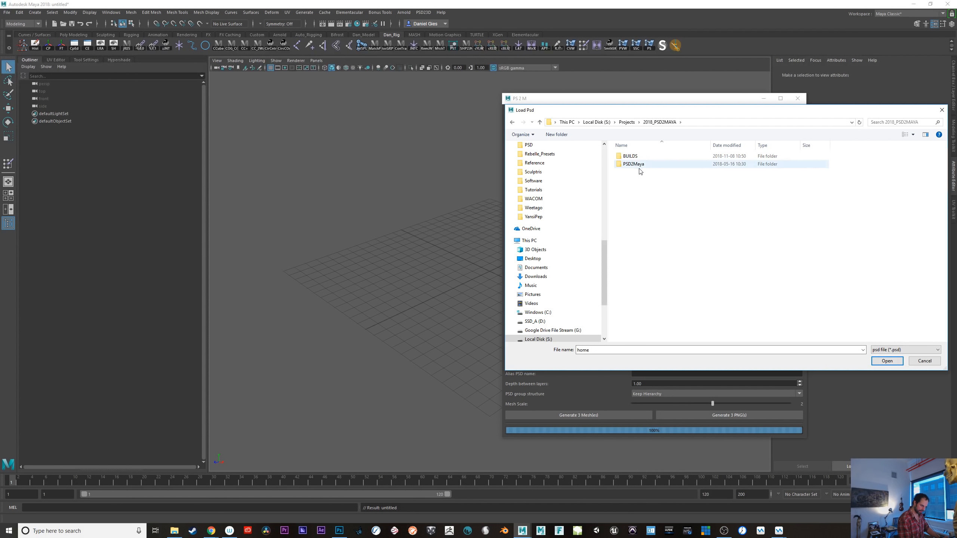
pyautogui.doubleClick(642, 165)
pyautogui.doubleClick(637, 242)
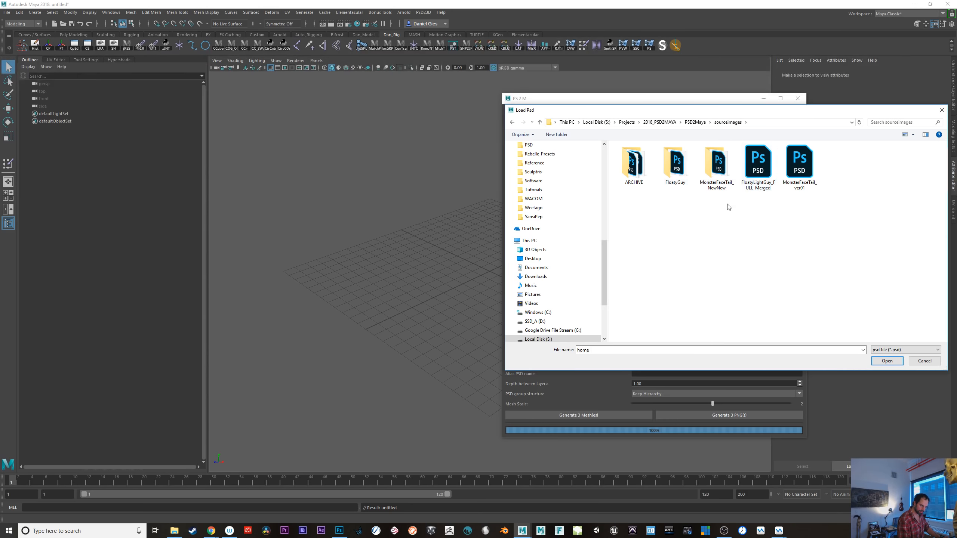
pyautogui.doubleClick(676, 166)
pyautogui.click(651, 157)
pyautogui.click(887, 361)
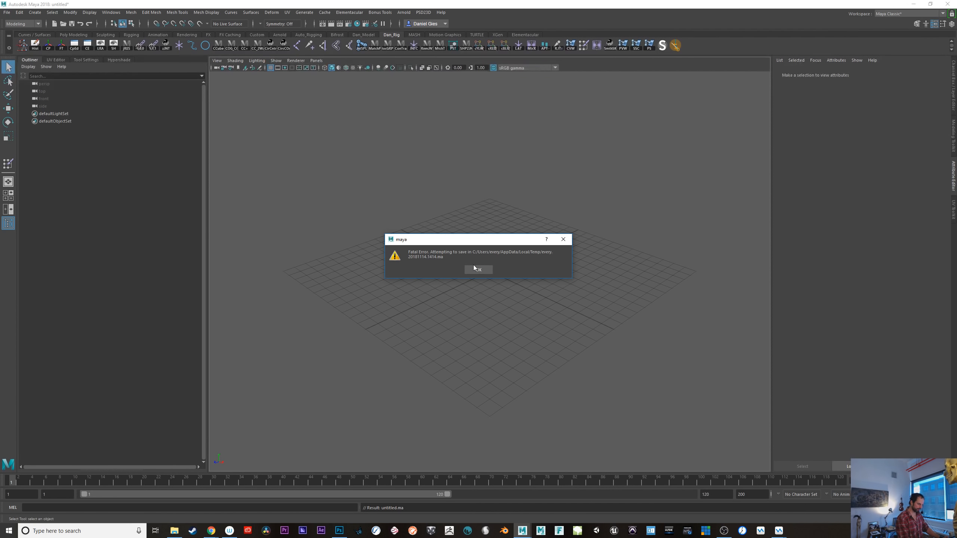
# - Dismiss Maya's fatal error message and cancel the Autodesk error report without sending it
pyautogui.click(474, 267)
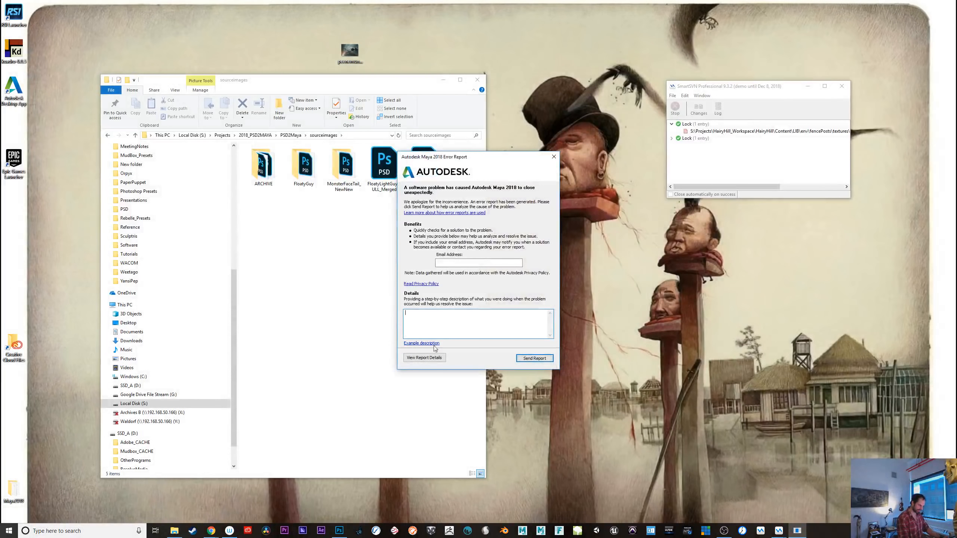
pyautogui.click(555, 156)
pyautogui.click(530, 279)
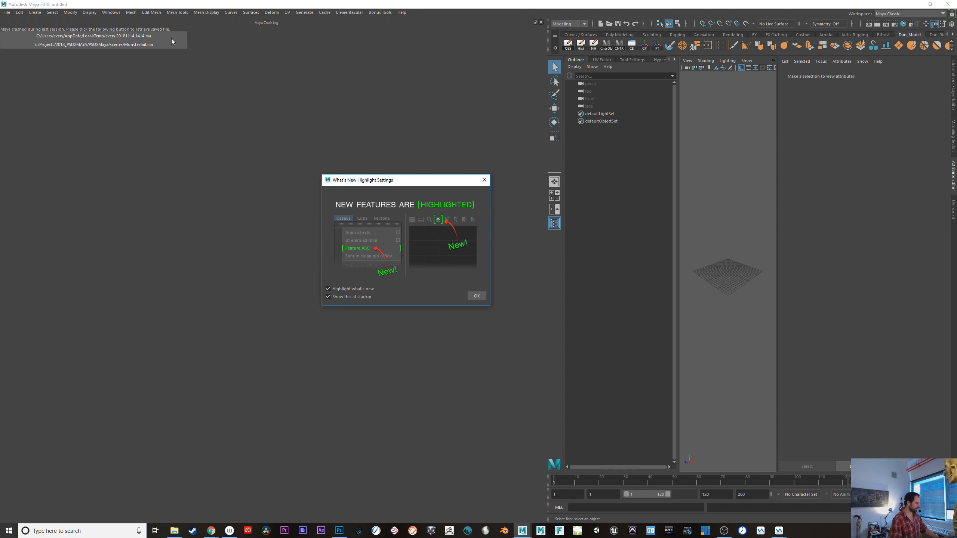
# - Close the What's New highlight settings and the crash log in the restarted Maya session
pyautogui.click(484, 180)
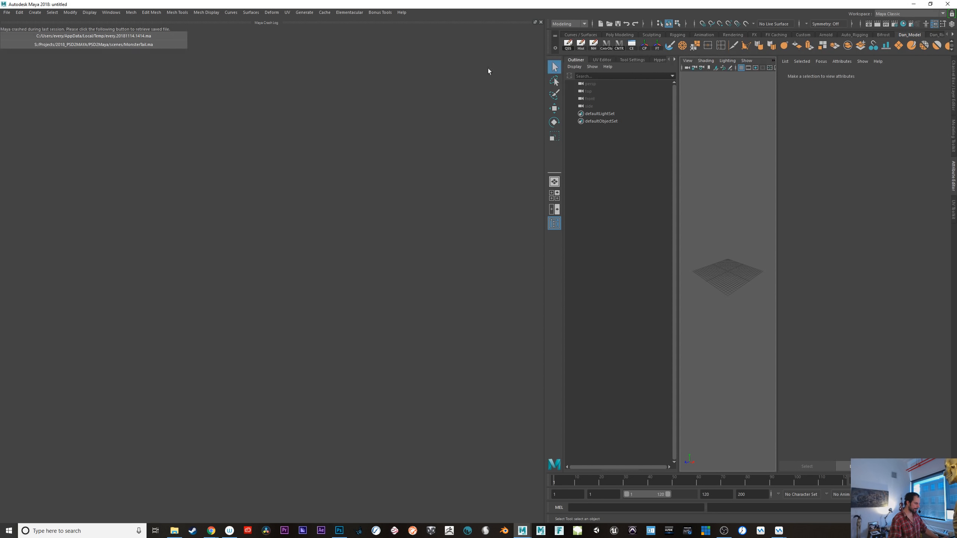
pyautogui.click(542, 23)
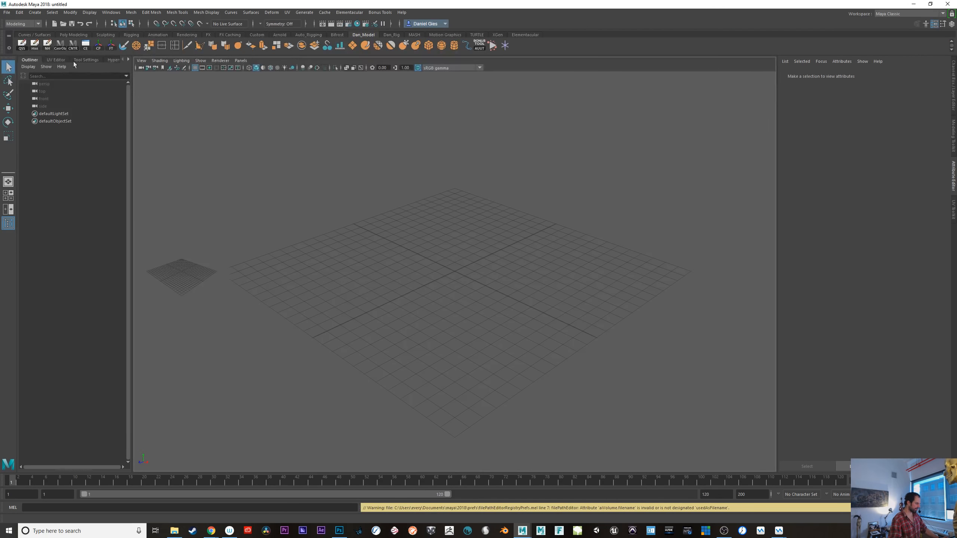
pyautogui.click(6, 13)
pyautogui.click(316, 178)
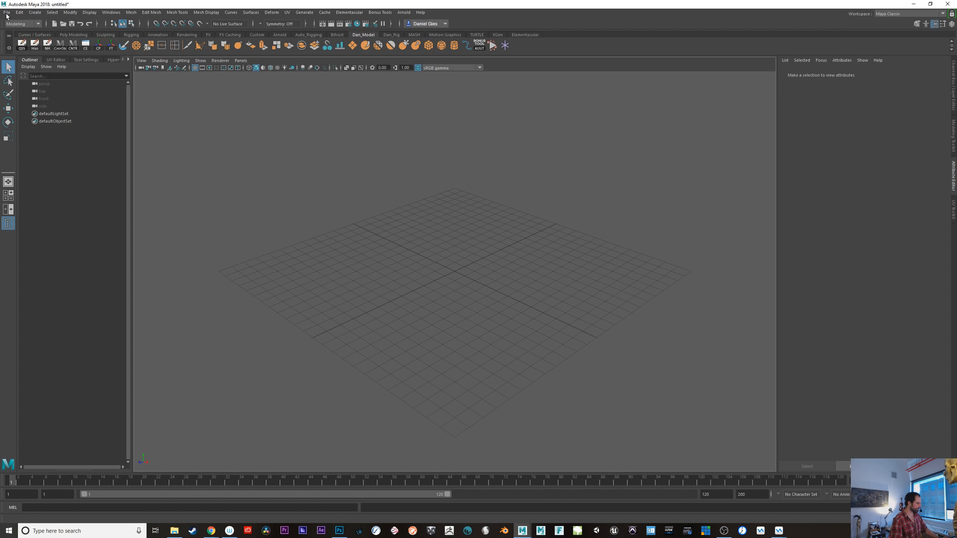
# - Load the PSD2D plug-in through the Plug-in Manager and open the PS 2 M window
pyautogui.click(111, 12)
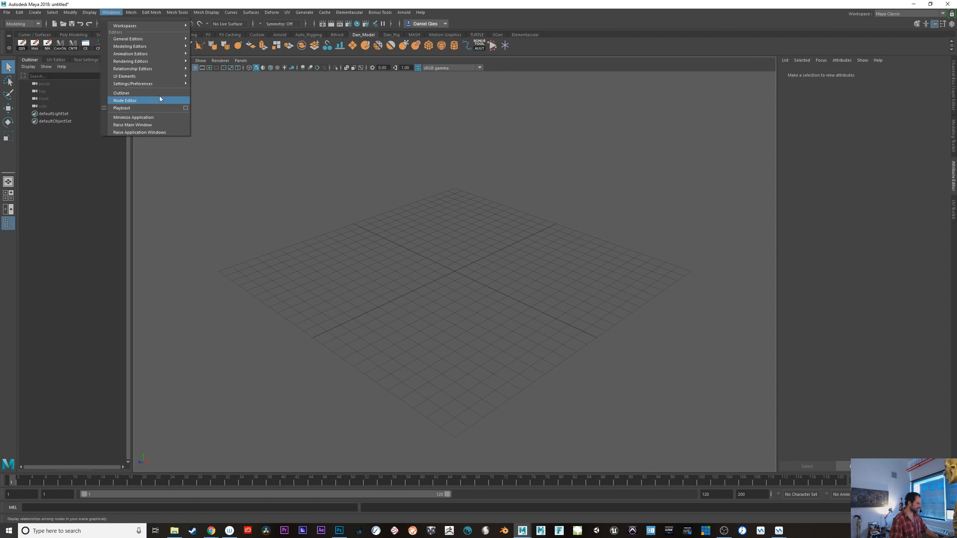
pyautogui.moveTo(162, 87)
pyautogui.click(232, 139)
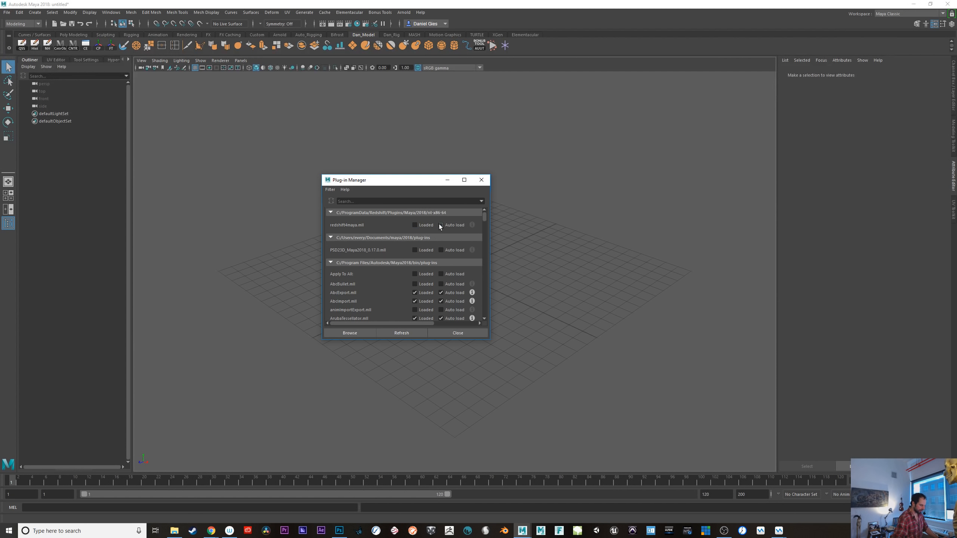
pyautogui.click(425, 250)
pyautogui.click(434, 333)
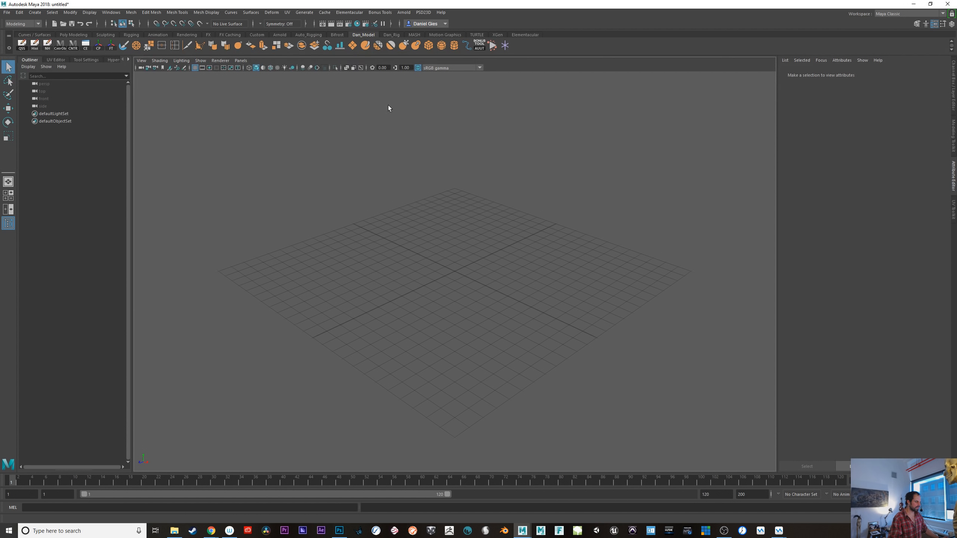
pyautogui.click(422, 12)
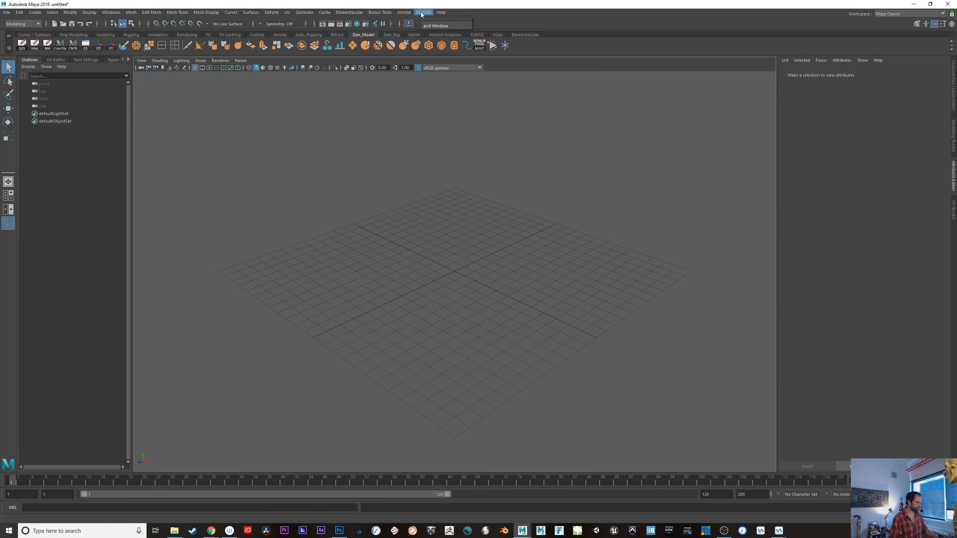
pyautogui.click(451, 26)
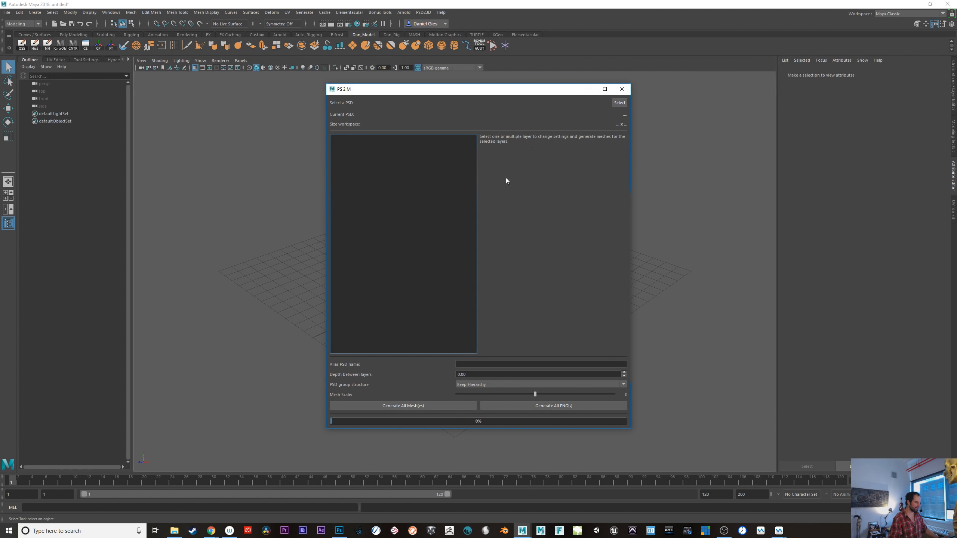
# - Try again to load FloatyLightGuy_FULL_Merged from the FloatyGuy folder on Local Disk (S:) in the fresh PS 2 M window
pyautogui.click(620, 103)
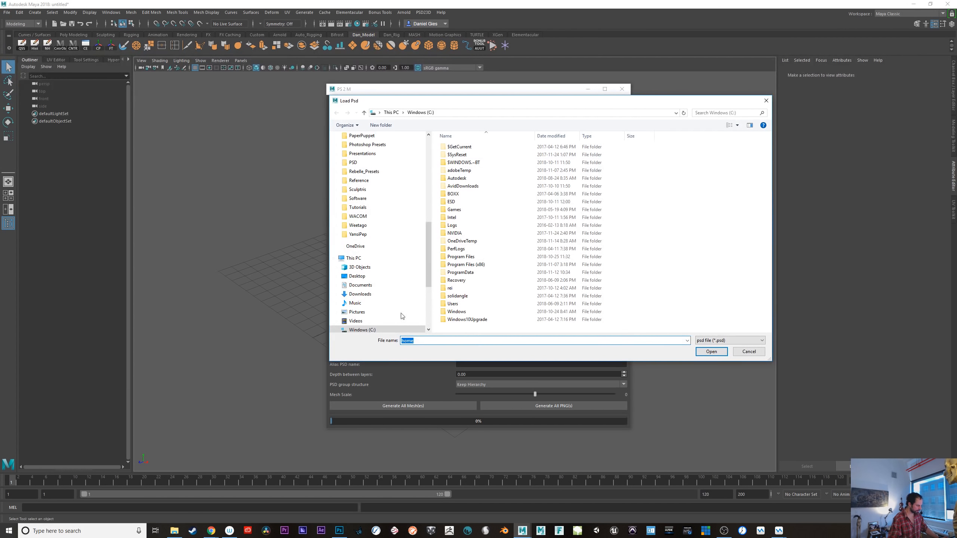
pyautogui.moveTo(424, 276)
pyautogui.mouseDown()
pyautogui.moveTo(433, 294)
pyautogui.moveTo(407, 284)
pyautogui.mouseUp()
pyautogui.scroll(-4, 405, 283)
pyautogui.click(362, 237)
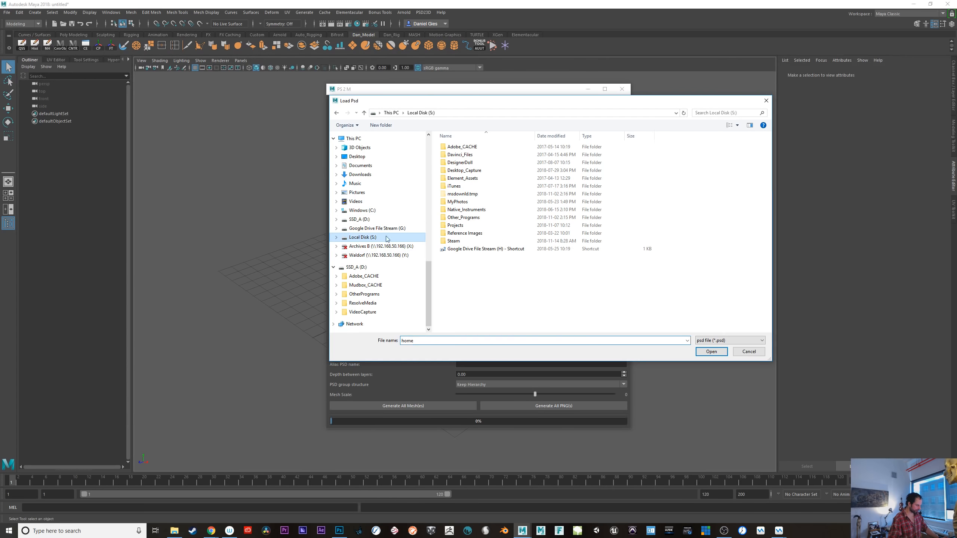
pyautogui.doubleClick(483, 226)
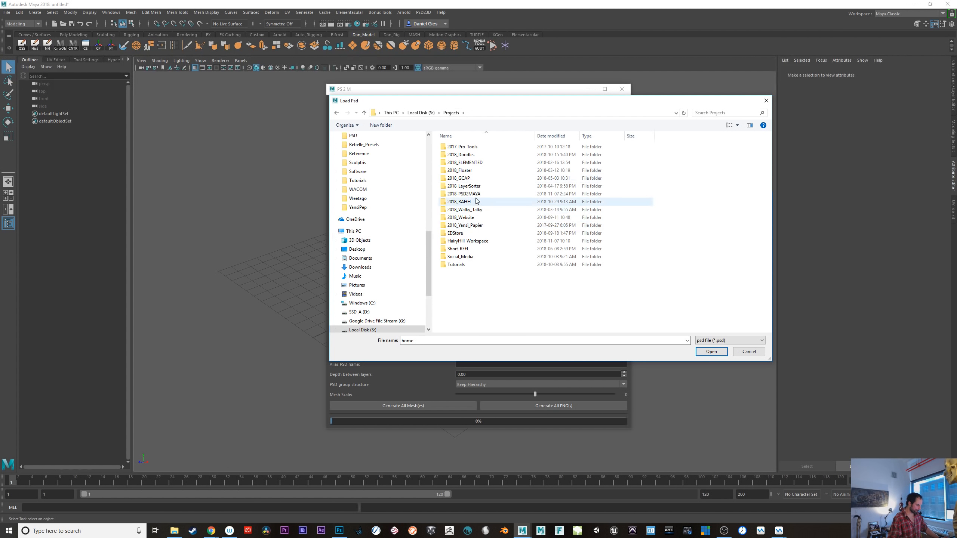
pyautogui.doubleClick(476, 194)
pyautogui.doubleClick(459, 155)
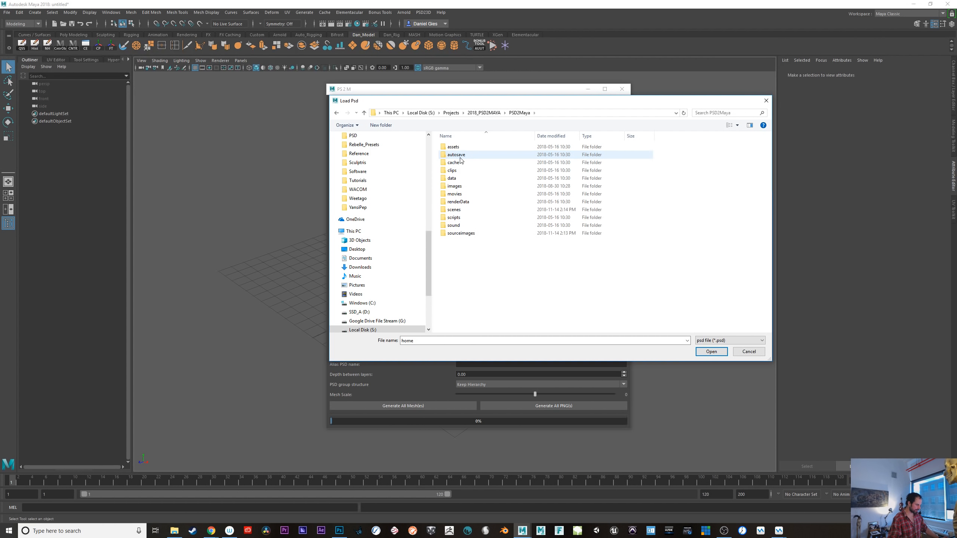
pyautogui.doubleClick(464, 233)
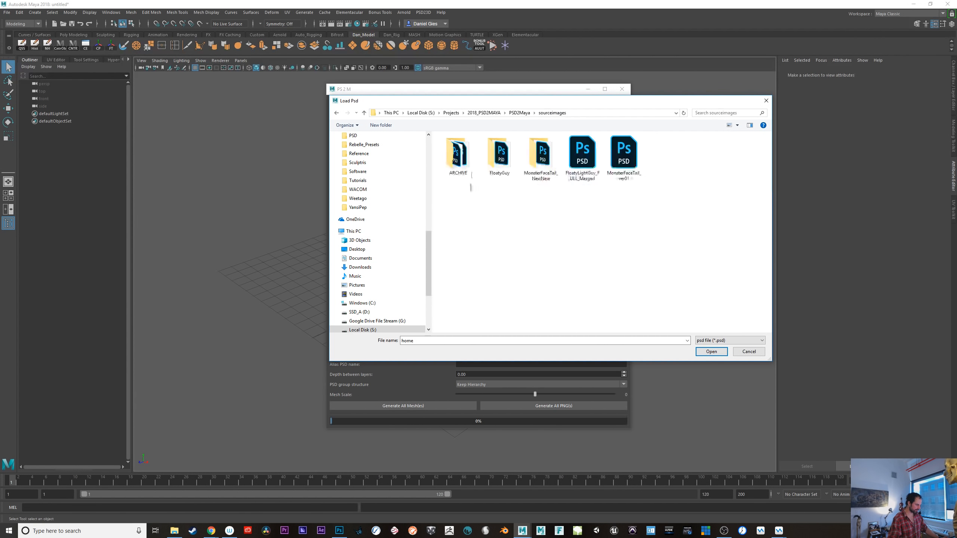
pyautogui.doubleClick(501, 154)
pyautogui.click(498, 156)
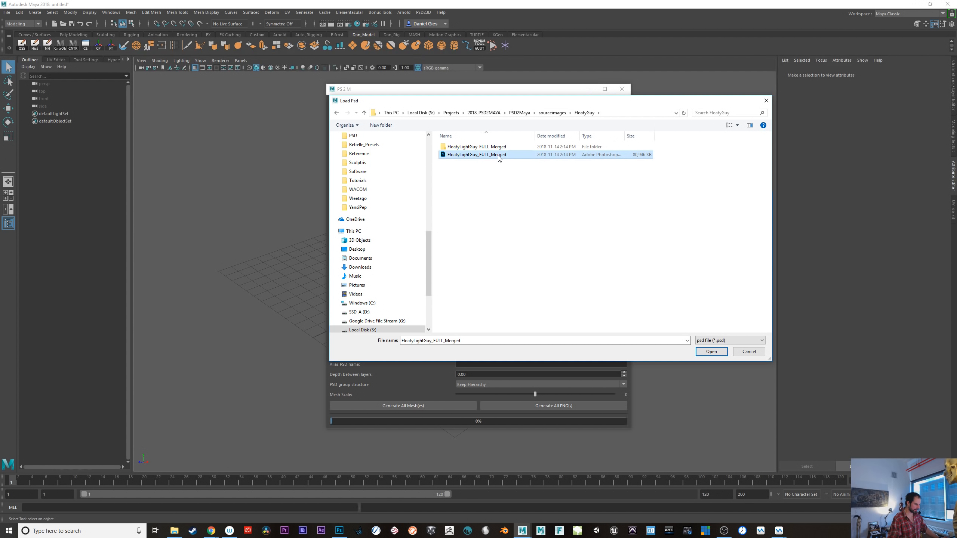
pyautogui.click(712, 352)
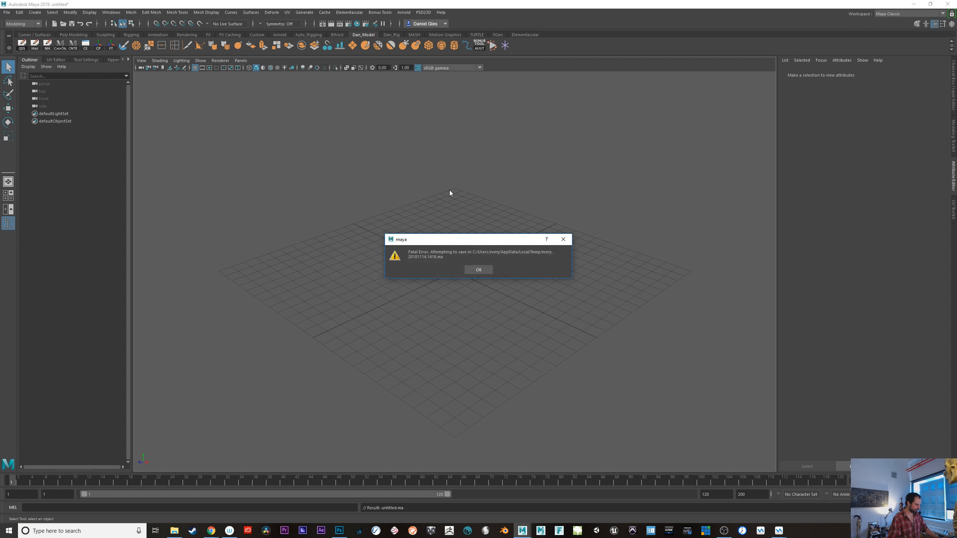
# - Dismiss the repeated fatal error message and cancel its error report as well
pyautogui.click(472, 269)
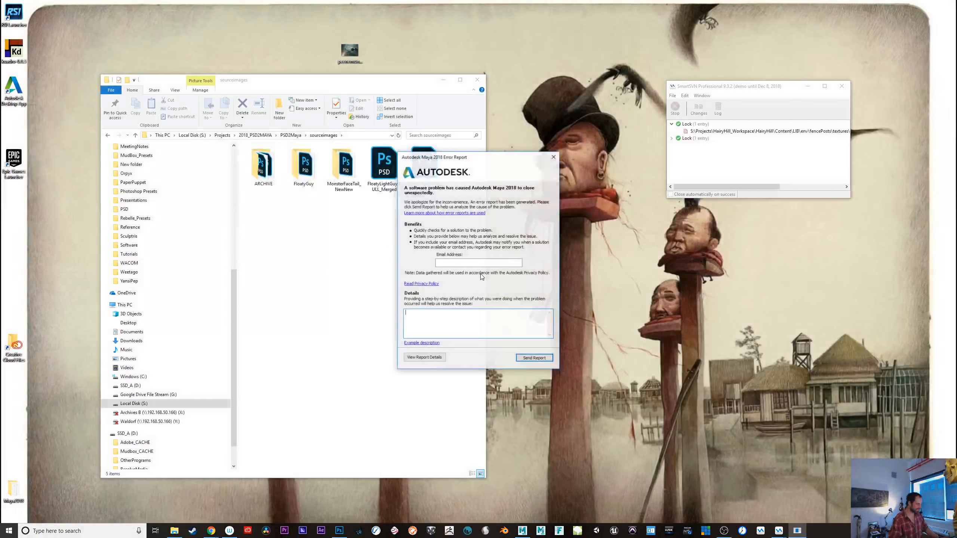
pyautogui.click(553, 157)
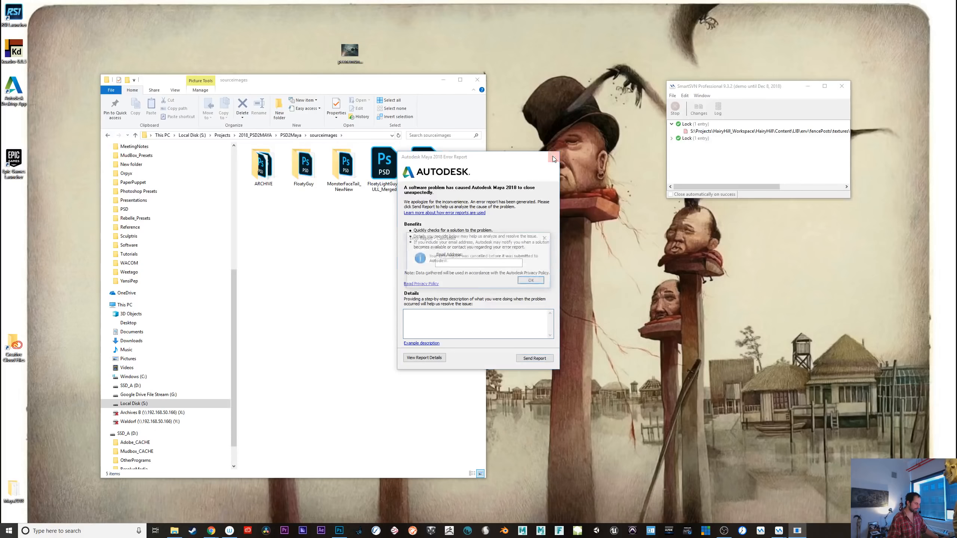
pyautogui.click(538, 281)
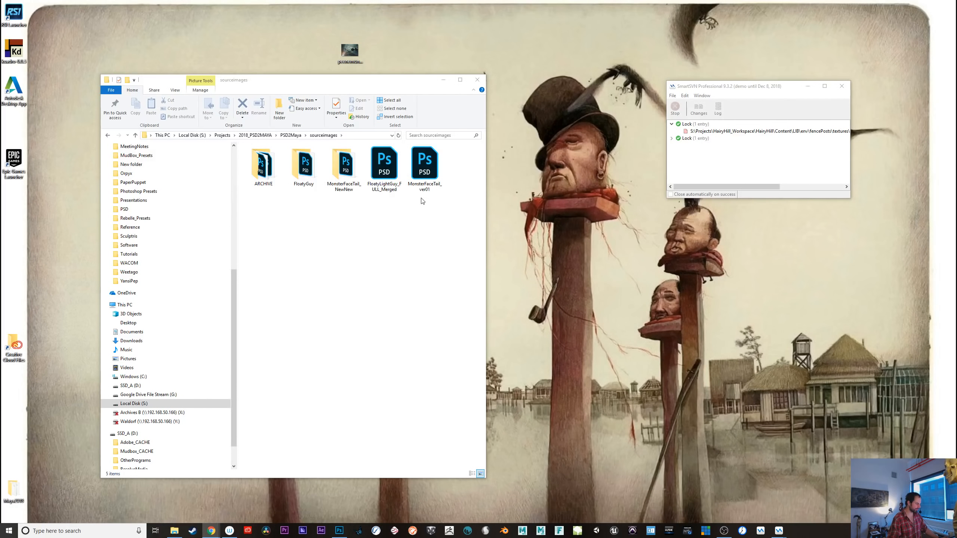
# - In File Explorer, check the exported contents of the FloatyGuy folder and compress that folder into a zip archive inside sourceimages
pyautogui.doubleClick(302, 178)
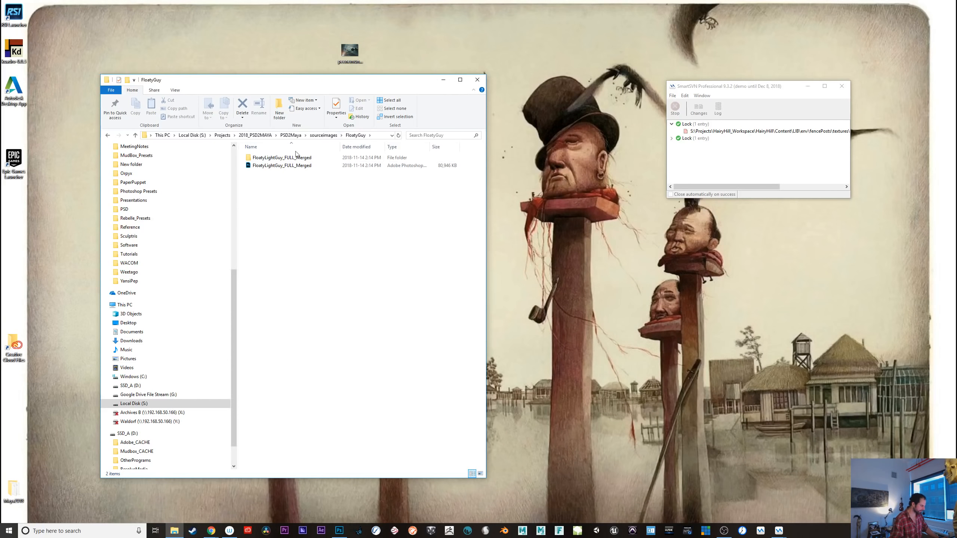
pyautogui.doubleClick(295, 158)
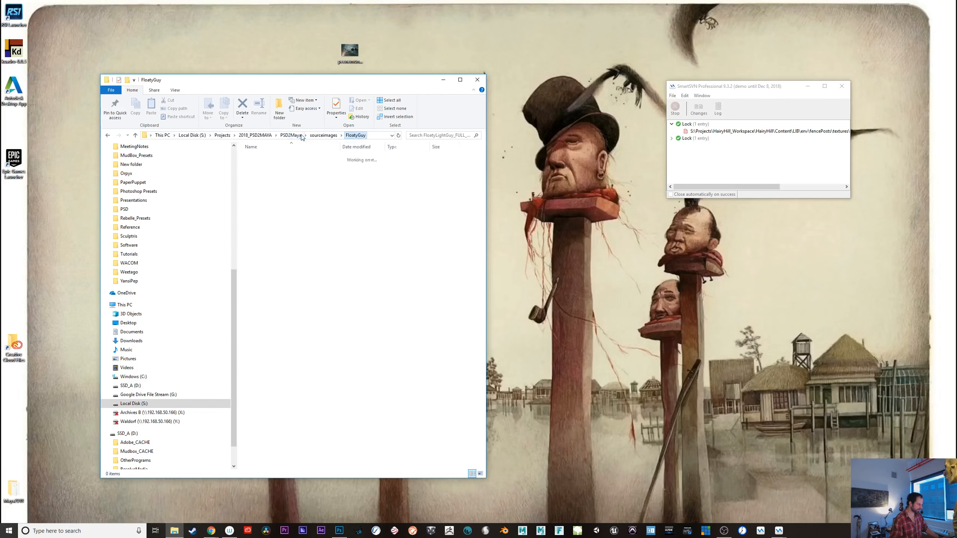
pyautogui.moveTo(325, 180); pyautogui.dragTo(308, 149)
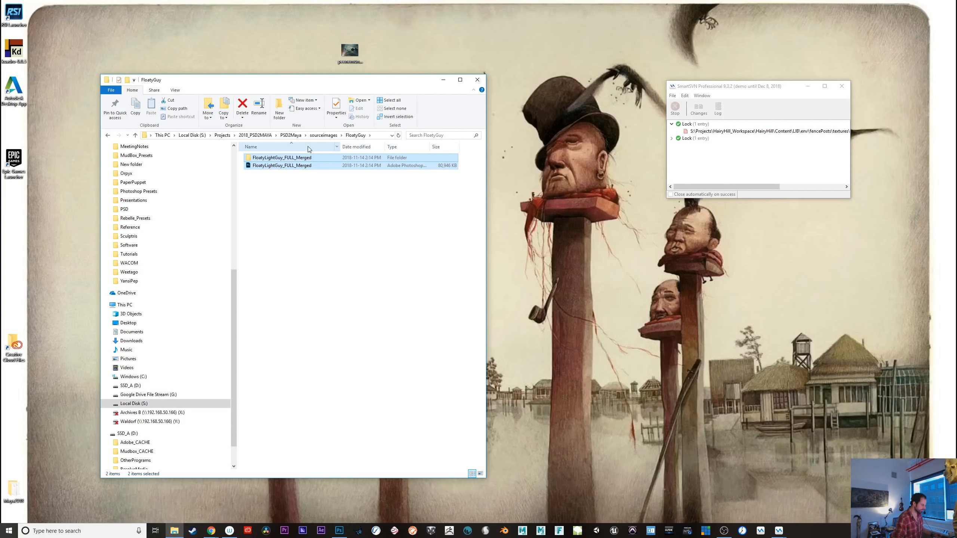
pyautogui.click(327, 135)
pyautogui.rightClick(306, 167)
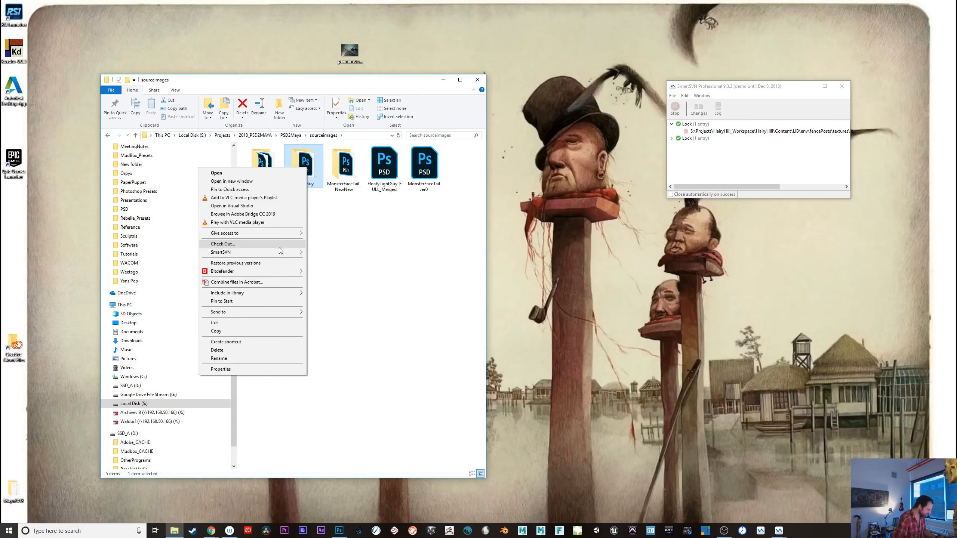
pyautogui.moveTo(279, 312)
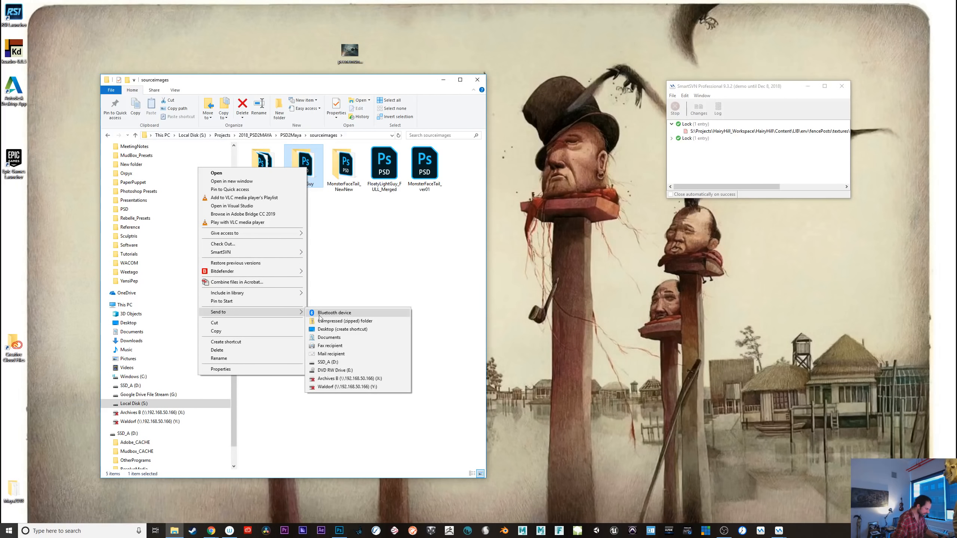
pyautogui.click(320, 320)
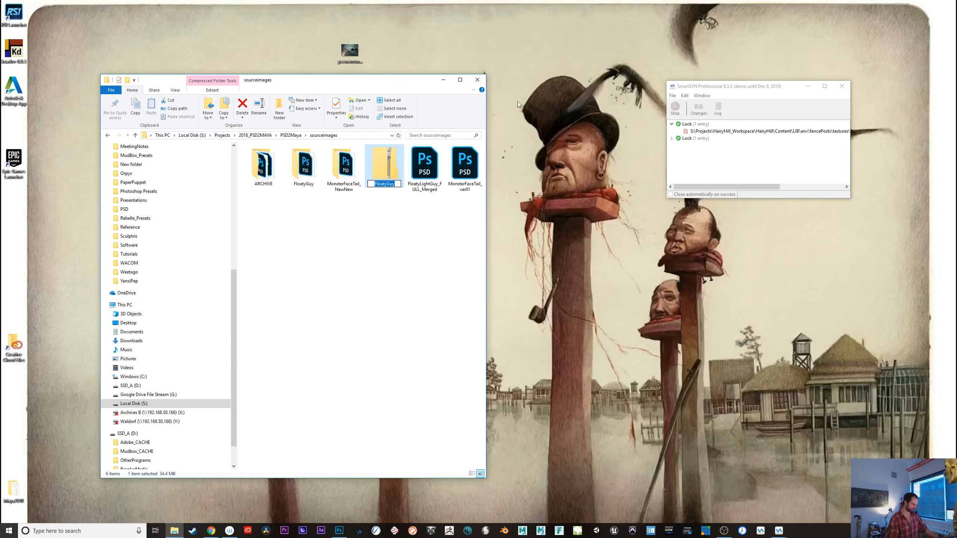
pyautogui.click(427, 310)
pyautogui.click(372, 164)
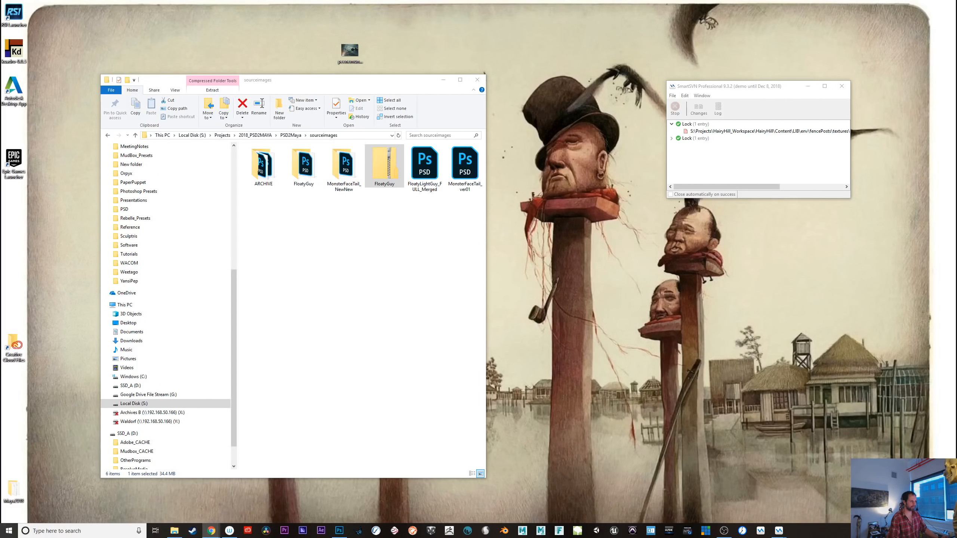
pyautogui.click(724, 531)
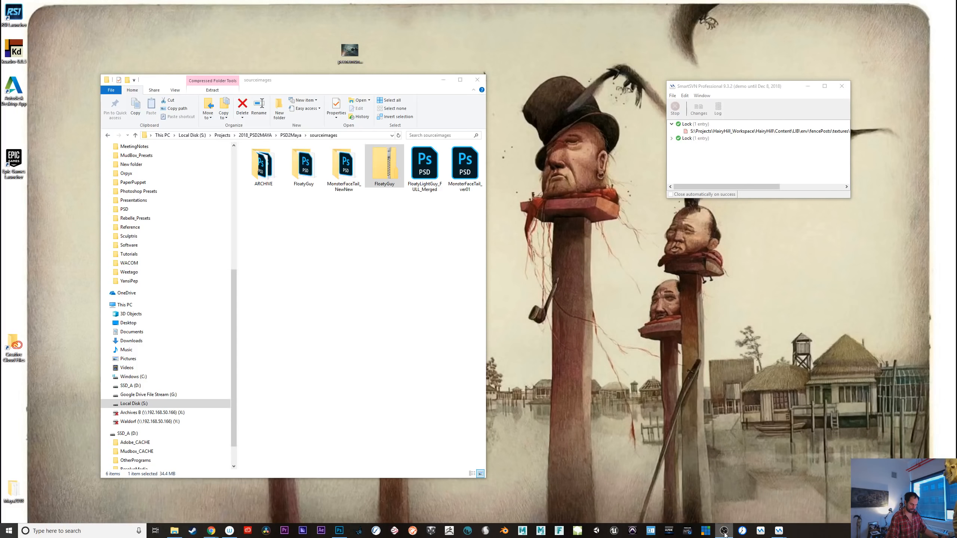